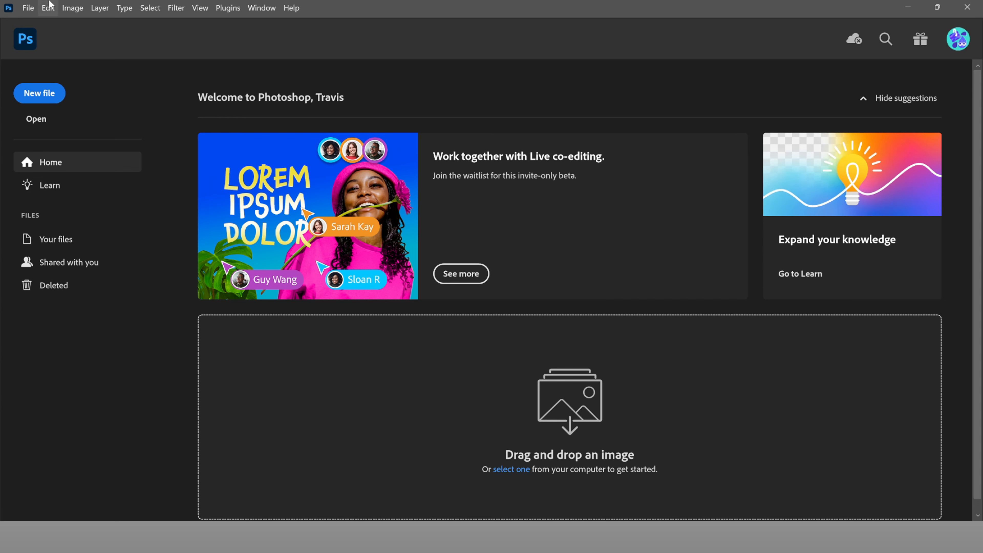
Step: Create a new white 4 × 5 in, 300 ppi (1200 × 1500 px) document named 'Thailand'
{"action": "left_click", "coordinate": [28, 8]}
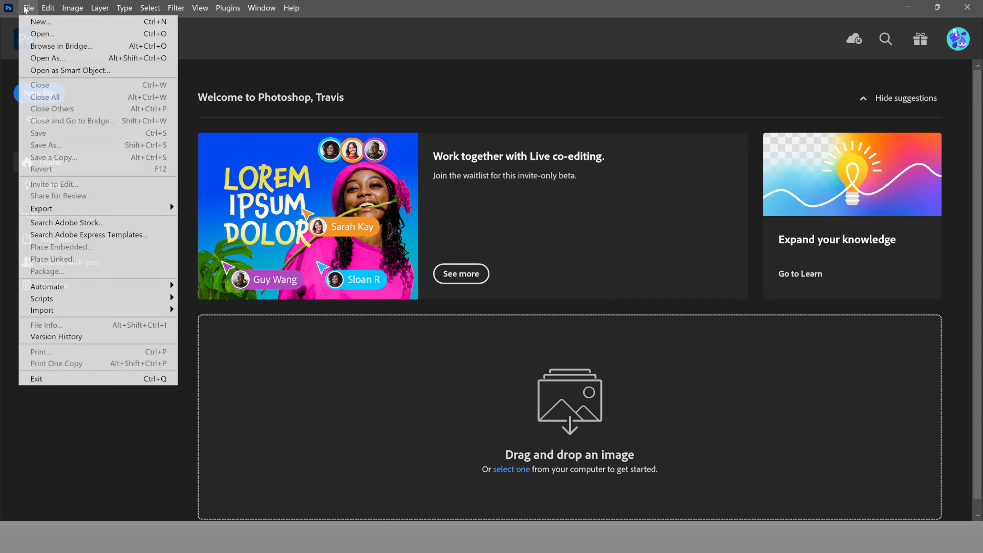
{"action": "left_click", "coordinate": [41, 22]}
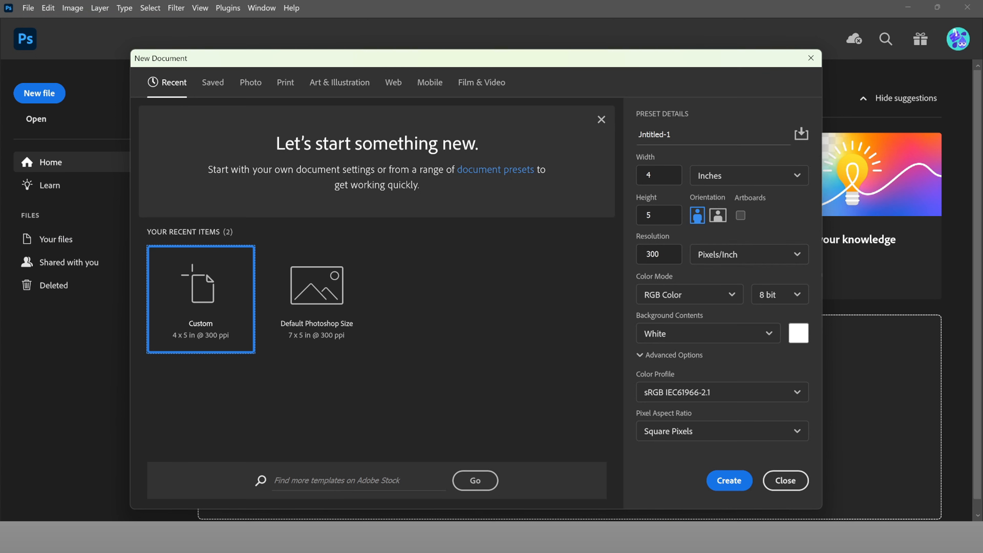
{"action": "left_click", "coordinate": [690, 135]}
{"action": "key", "text": "ctrl+a"}
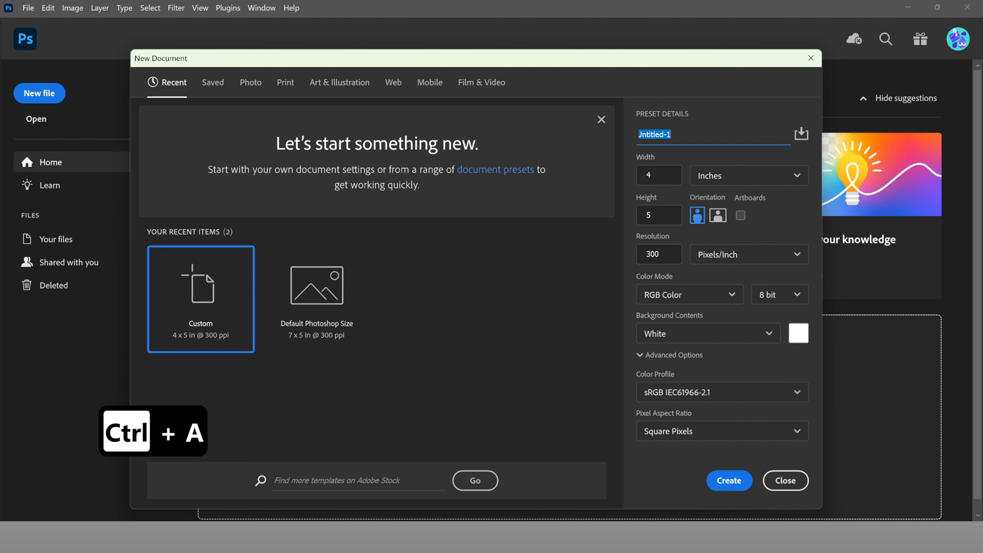
{"action": "type", "text": "Than"}
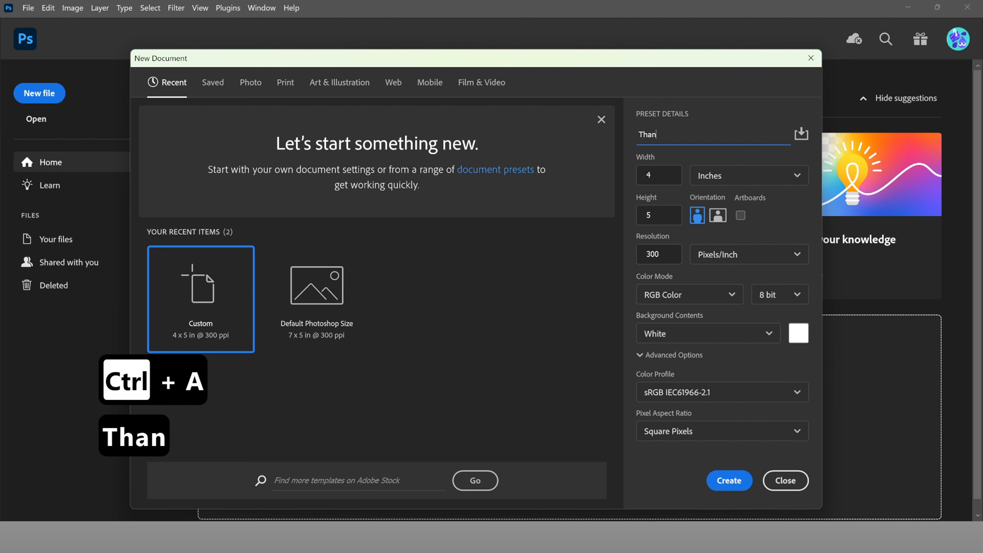
{"action": "key", "text": "BackSpace"}
{"action": "type", "text": "iland"}
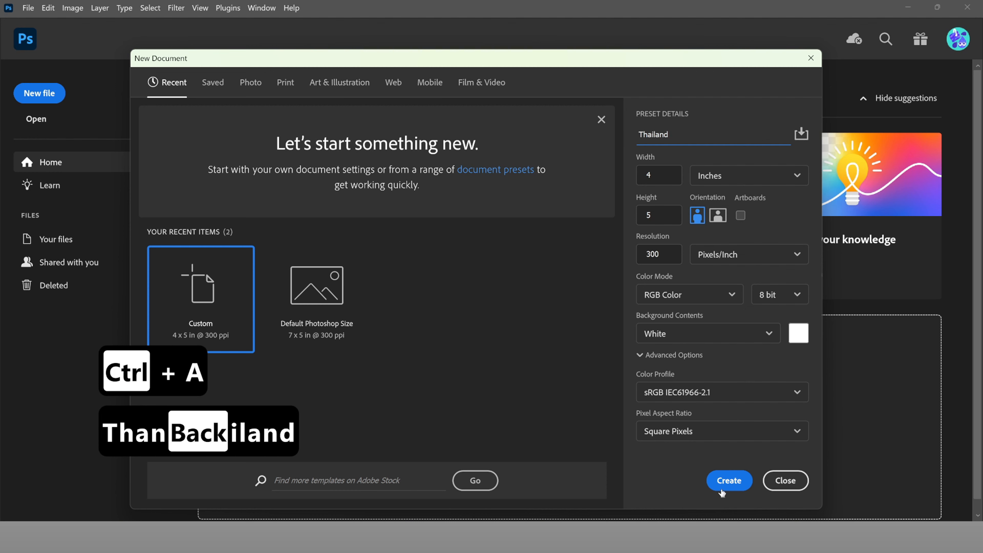
{"action": "left_click", "coordinate": [731, 487]}
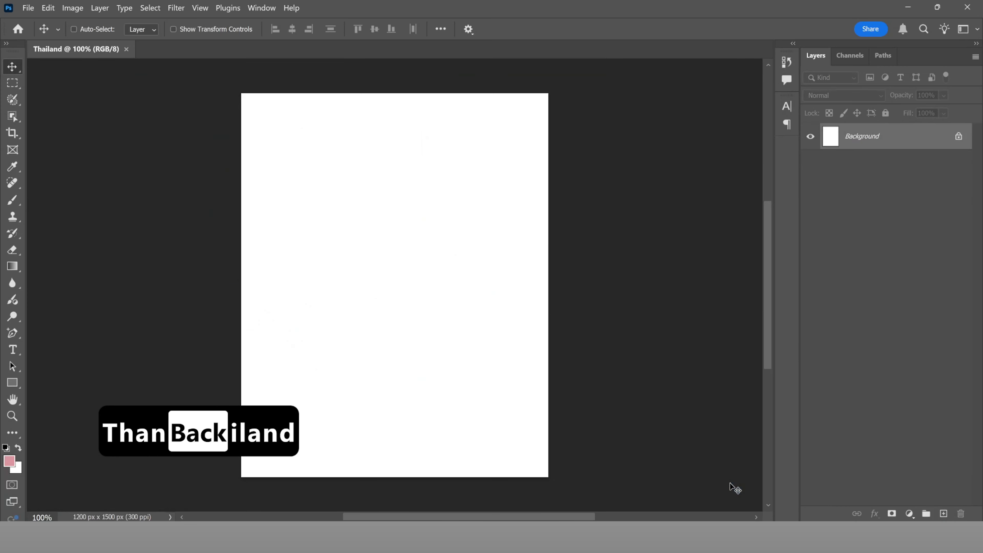
Step: Add a Solid Color fill layer in deep blue (007ac8) over the white Background
{"action": "scroll", "coordinate": [387, 342], "scroll_direction": "left", "scroll_amount": 14}
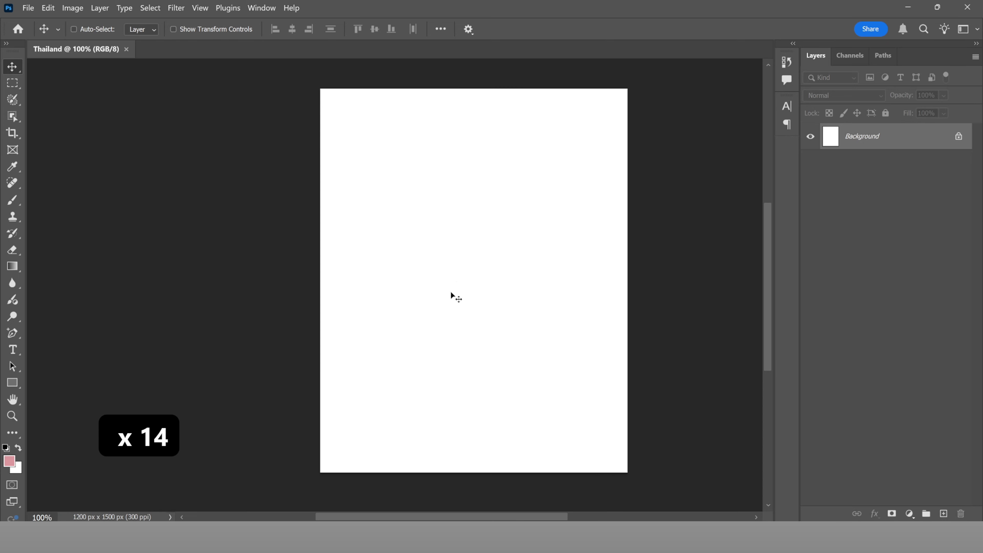
{"action": "scroll", "coordinate": [453, 258], "scroll_direction": "up", "scroll_amount": 3}
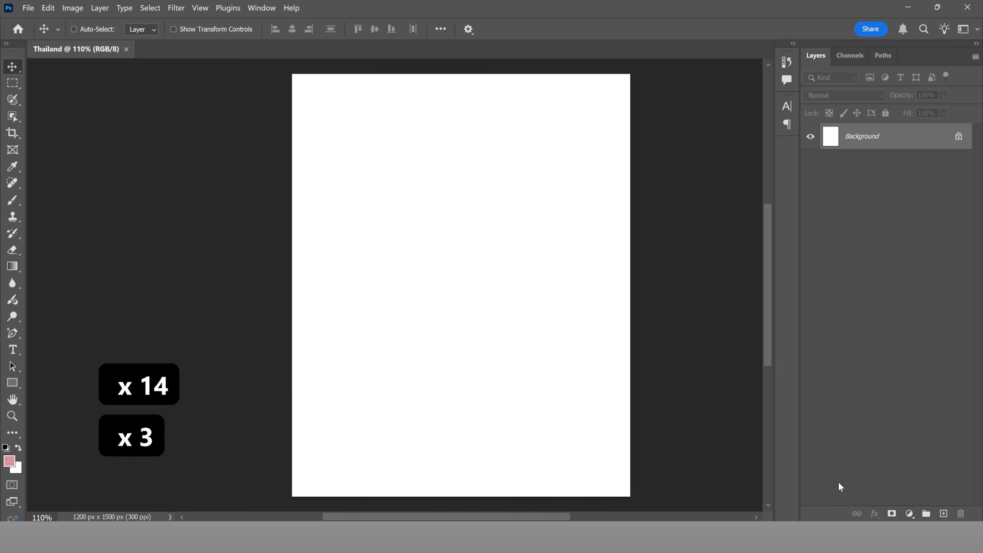
{"action": "left_click", "coordinate": [910, 514]}
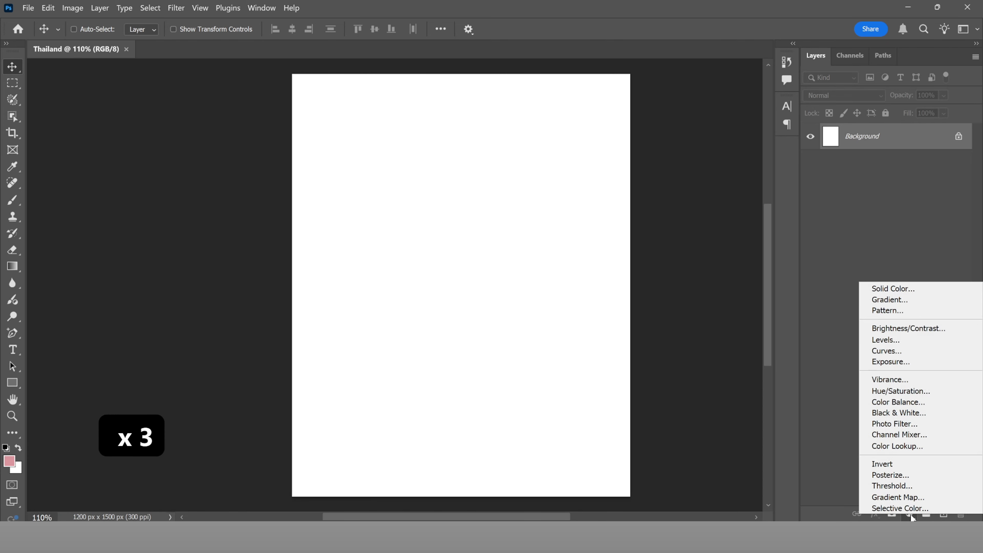
{"action": "left_click", "coordinate": [895, 289]}
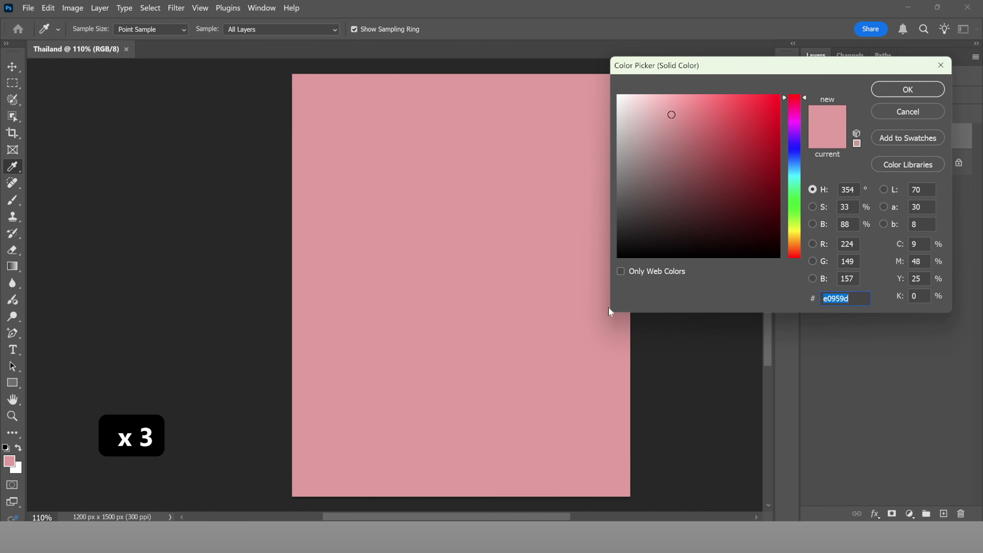
{"action": "left_click", "coordinate": [796, 235]}
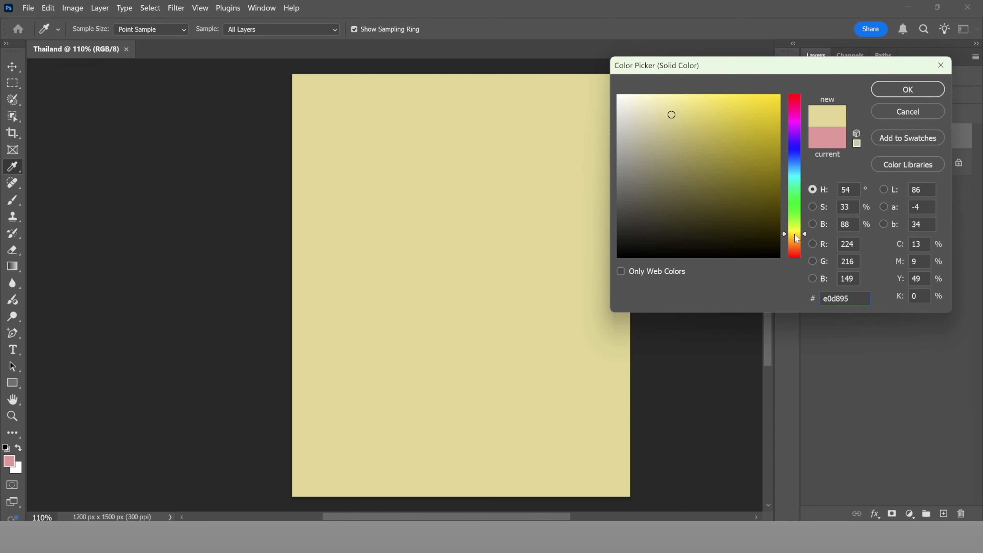
{"action": "left_click", "coordinate": [795, 235]}
{"action": "left_click", "coordinate": [790, 170]}
{"action": "mouse_move", "coordinate": [747, 129]}
{"action": "left_mouse_down"}
{"action": "mouse_move", "coordinate": [812, 129]}
{"action": "mouse_move", "coordinate": [803, 160]}
{"action": "mouse_move", "coordinate": [793, 152]}
{"action": "mouse_move", "coordinate": [798, 166]}
{"action": "mouse_move", "coordinate": [774, 137]}
{"action": "mouse_move", "coordinate": [779, 130]}
{"action": "left_mouse_up"}
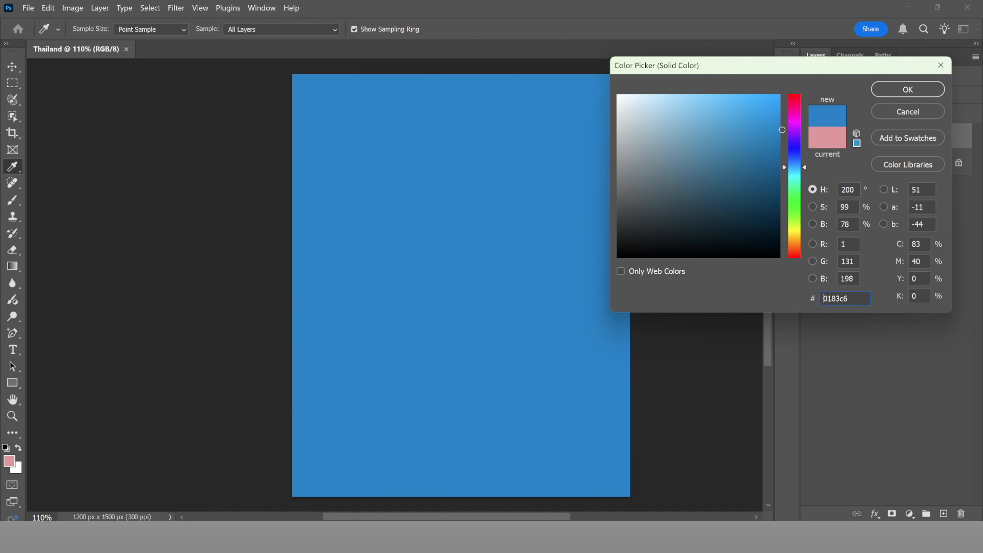
{"action": "left_click_drag", "start_coordinate": [804, 166], "coordinate": [806, 166]}
{"action": "left_click", "coordinate": [902, 97]}
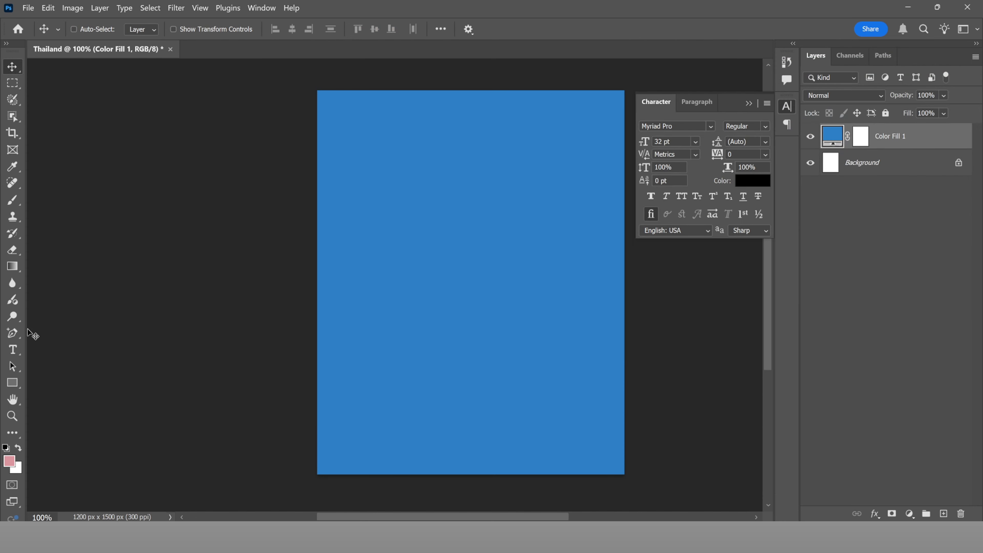
Step: Type a centred 'VISIT THAILAND' title near the top in Bebas Neue Bold 50 pt
{"action": "key", "text": "t"}
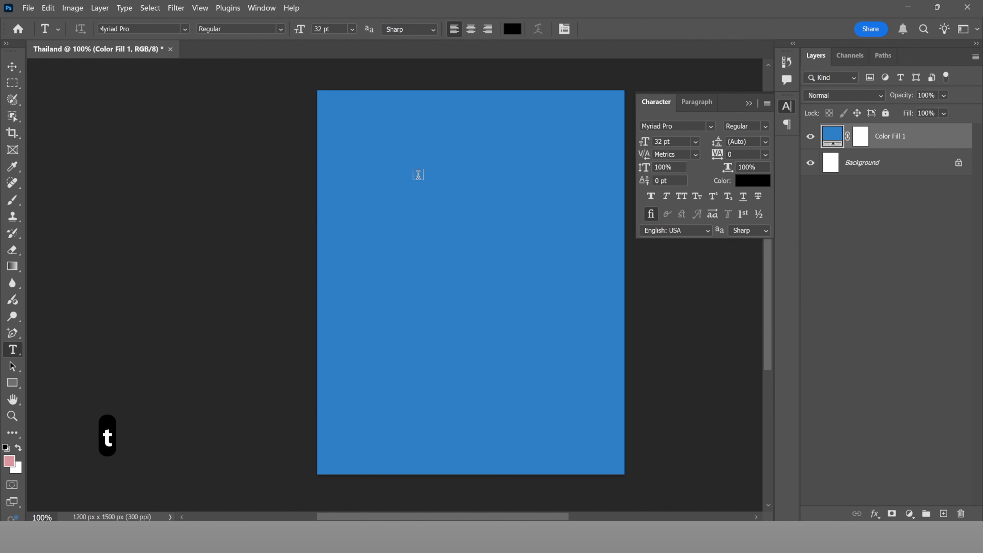
{"action": "left_click", "coordinate": [375, 151]}
{"action": "type", "text": "VISIT"}
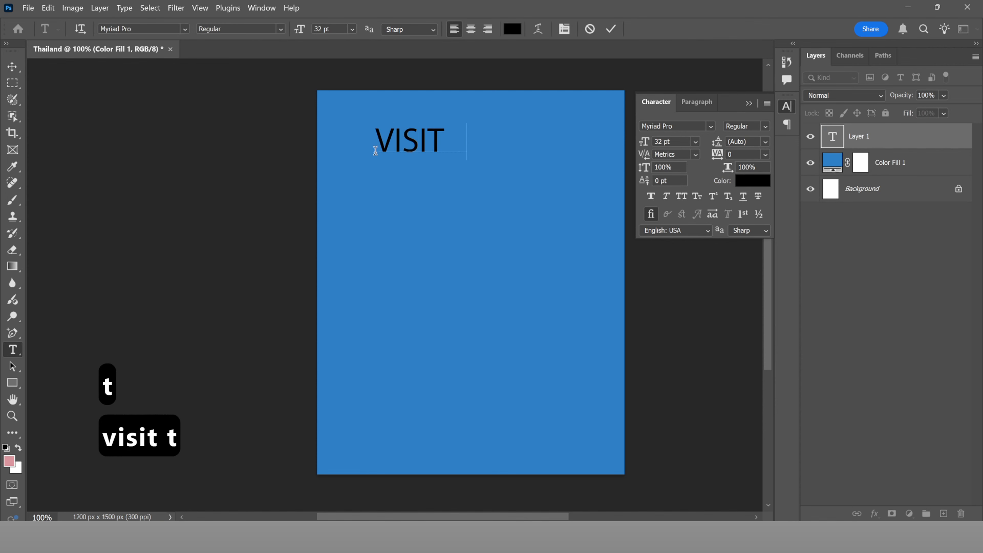
{"action": "type", "text": " THAILAND"}
{"action": "key", "text": "ctrl+a"}
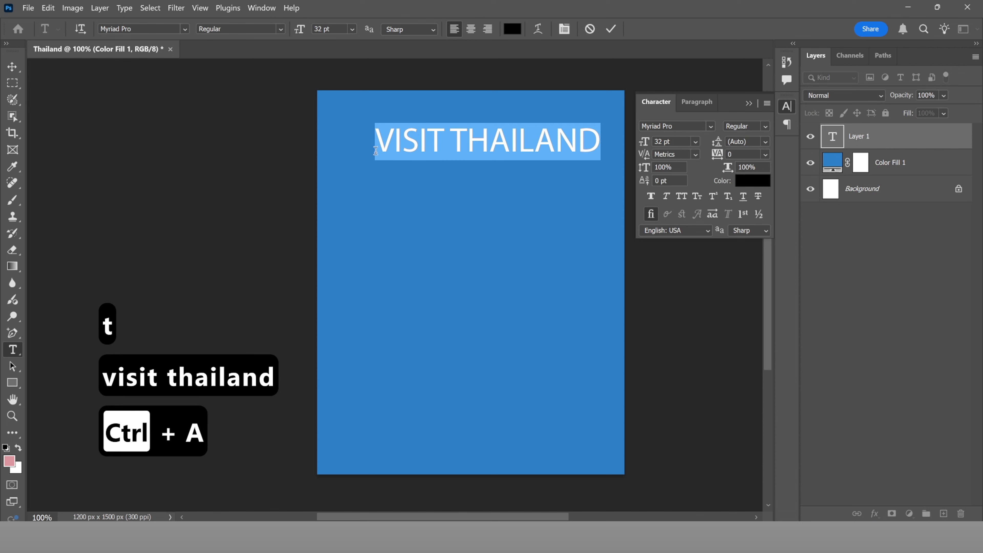
{"action": "left_click_drag", "start_coordinate": [463, 112], "coordinate": [463, 111]}
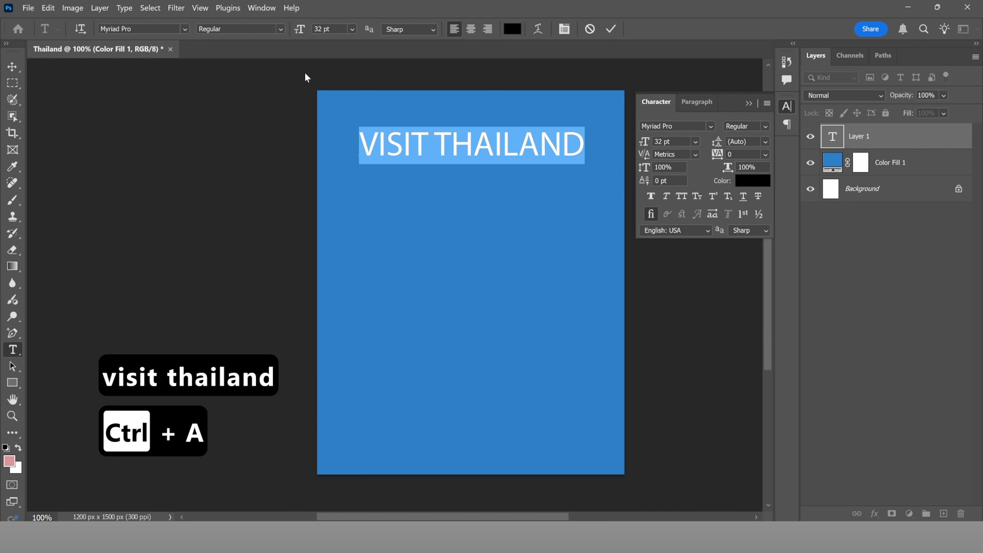
{"action": "left_click", "coordinate": [184, 29]}
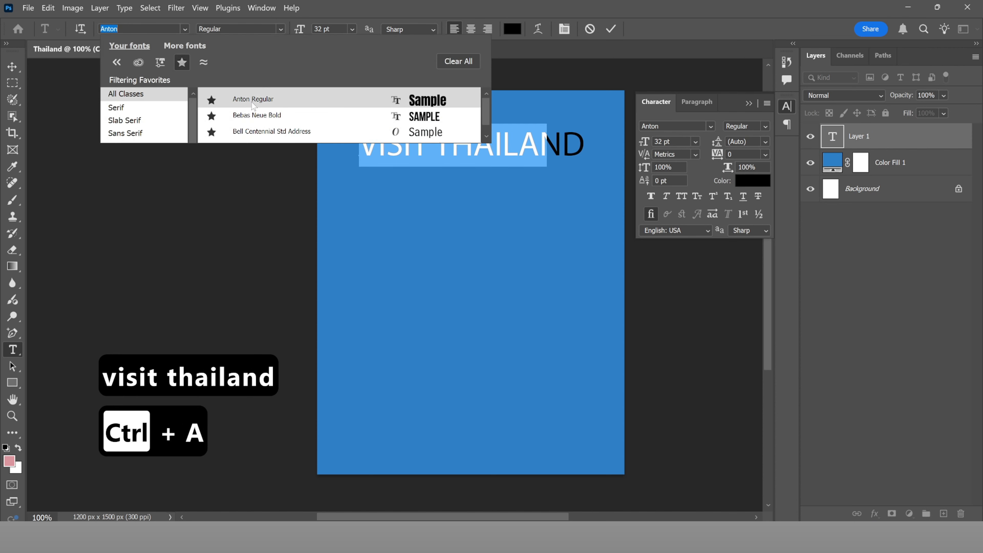
{"action": "left_click", "coordinate": [255, 115]}
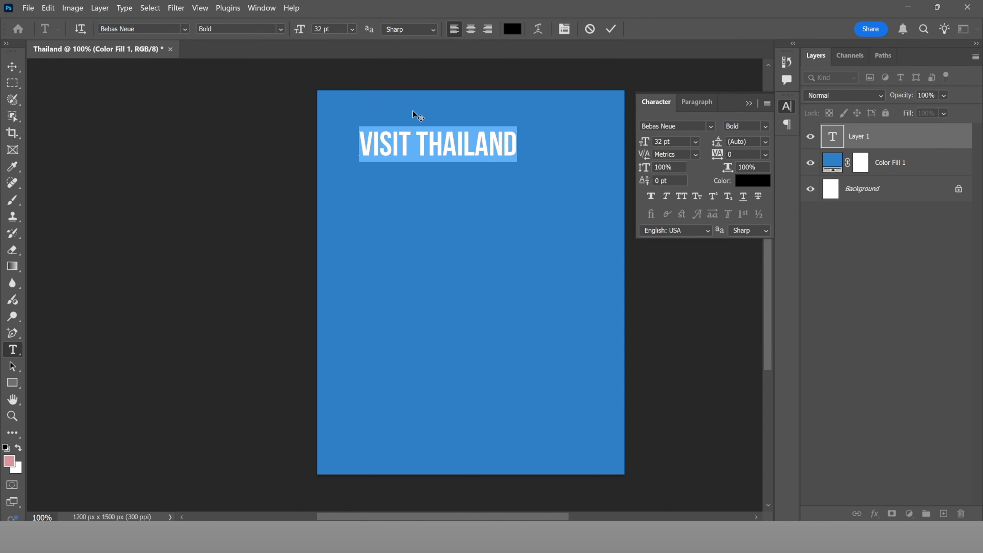
{"action": "left_click_drag", "start_coordinate": [416, 111], "coordinate": [454, 112]}
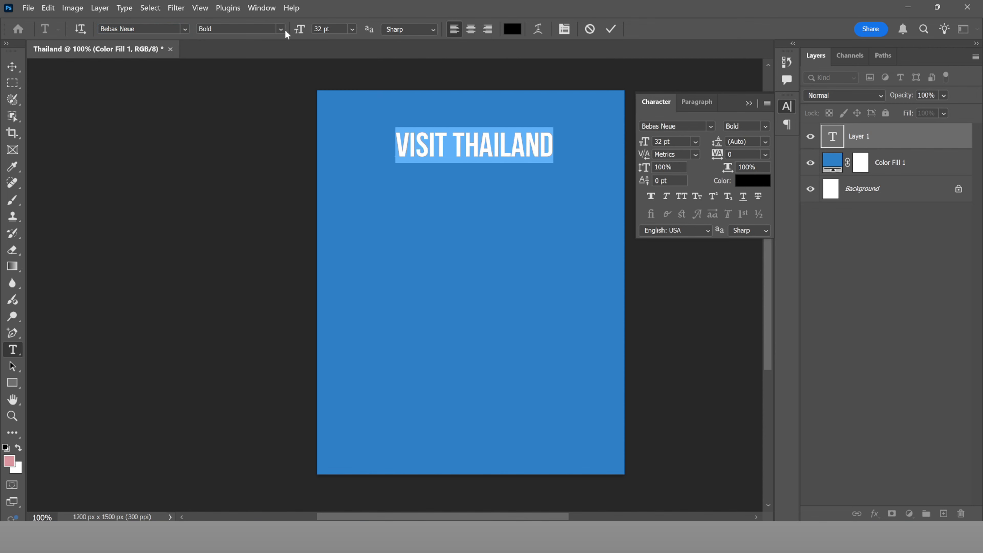
{"action": "left_click_drag", "start_coordinate": [304, 34], "coordinate": [311, 38]}
{"action": "left_click_drag", "start_coordinate": [485, 104], "coordinate": [437, 116]}
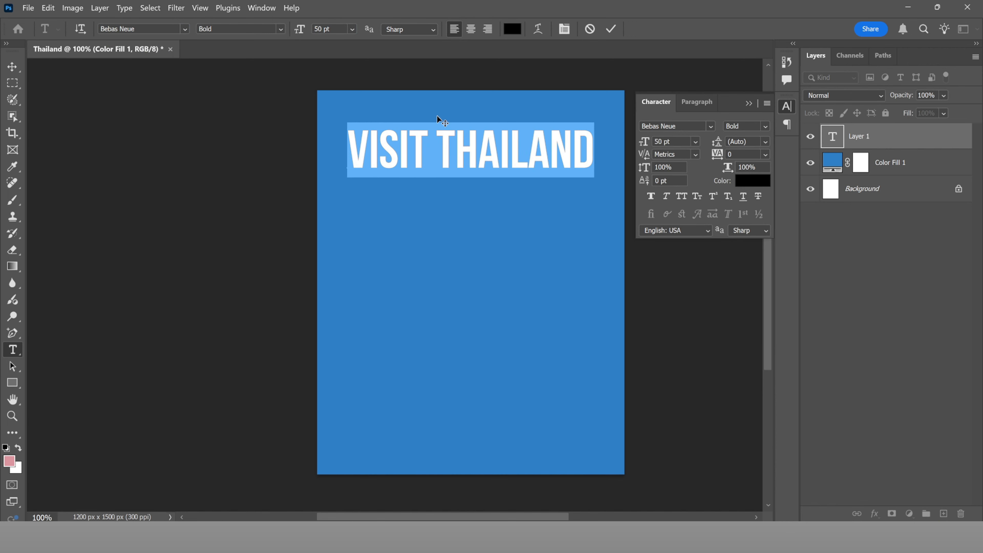
Step: Make the title white, nudge it lower, and draw a white 976×609 px rectangle below it
{"action": "left_click", "coordinate": [511, 31]}
{"action": "left_click_drag", "start_coordinate": [675, 166], "coordinate": [571, 73]}
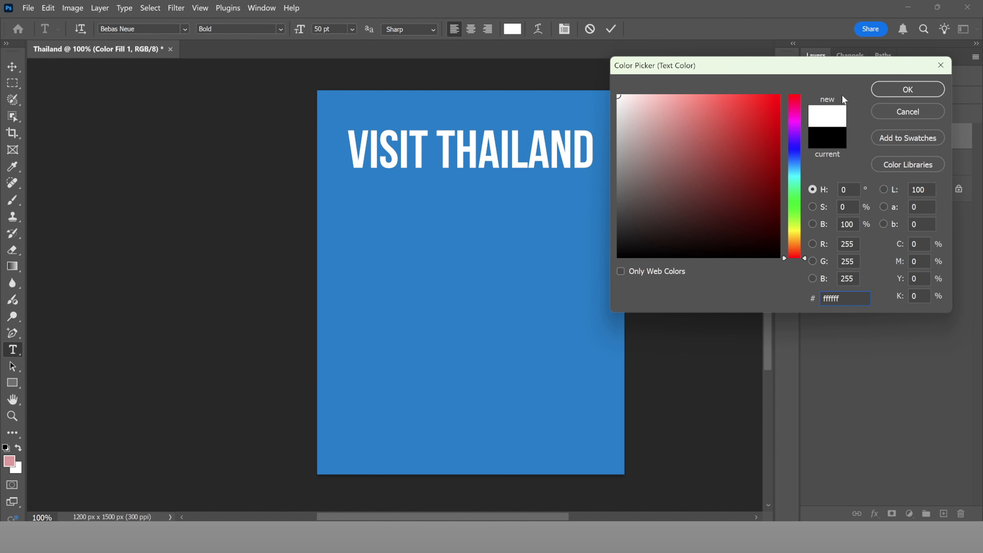
{"action": "left_click", "coordinate": [881, 91]}
{"action": "left_click_drag", "start_coordinate": [489, 117], "coordinate": [489, 120]}
{"action": "left_click", "coordinate": [611, 30]}
{"action": "key", "text": "u"}
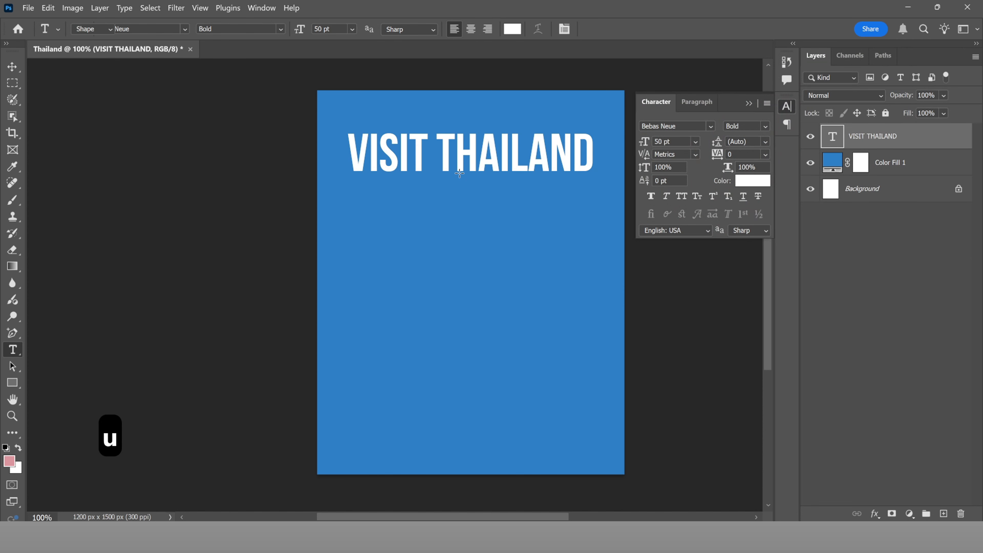
{"action": "left_click_drag", "start_coordinate": [348, 202], "coordinate": [599, 355]}
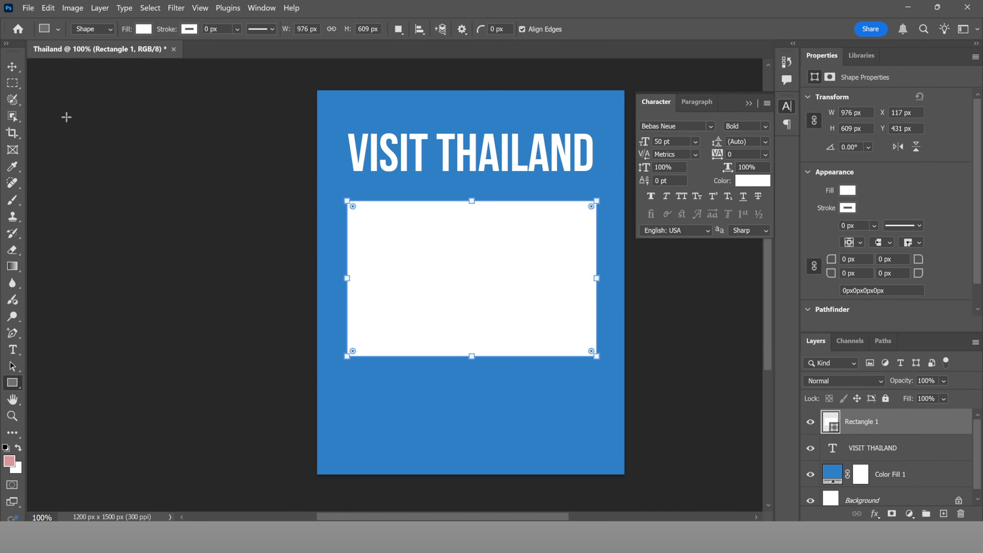
Step: Centre the rectangle under the title and place the beach photo clipped inside it
{"action": "left_click", "coordinate": [12, 67]}
{"action": "left_click_drag", "start_coordinate": [483, 218], "coordinate": [482, 185]}
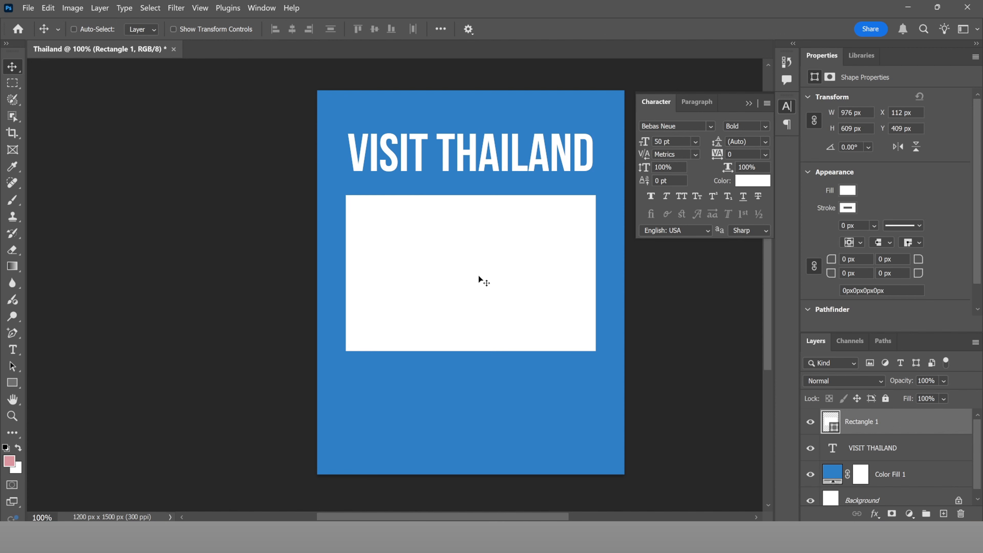
{"action": "key", "text": "alt+Tab"}
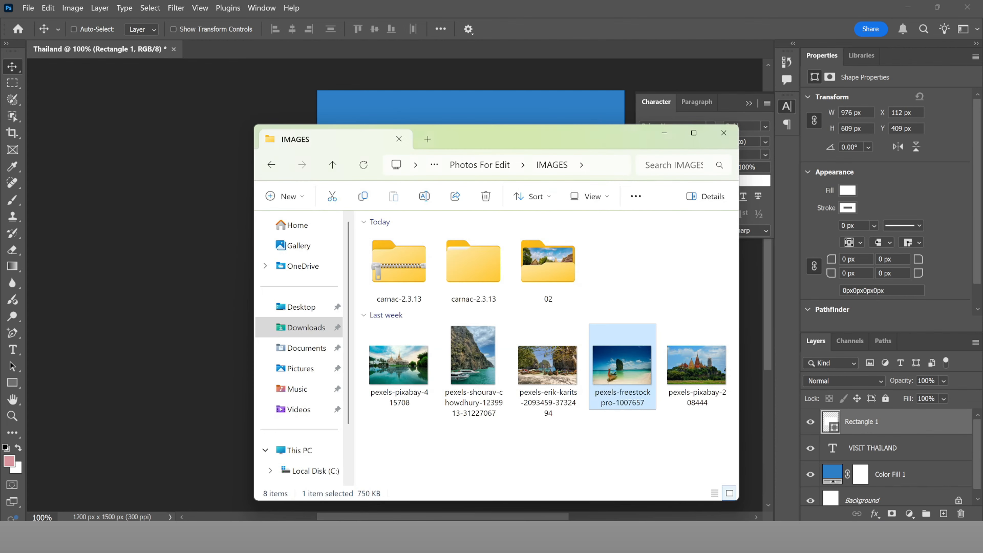
{"action": "left_click_drag", "start_coordinate": [456, 124], "coordinate": [487, 264]}
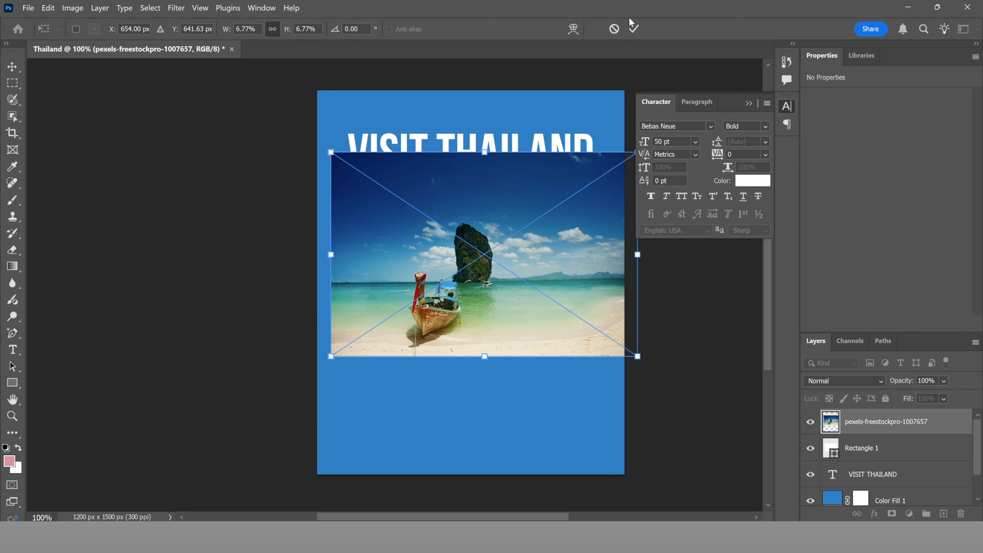
{"action": "left_click", "coordinate": [634, 29]}
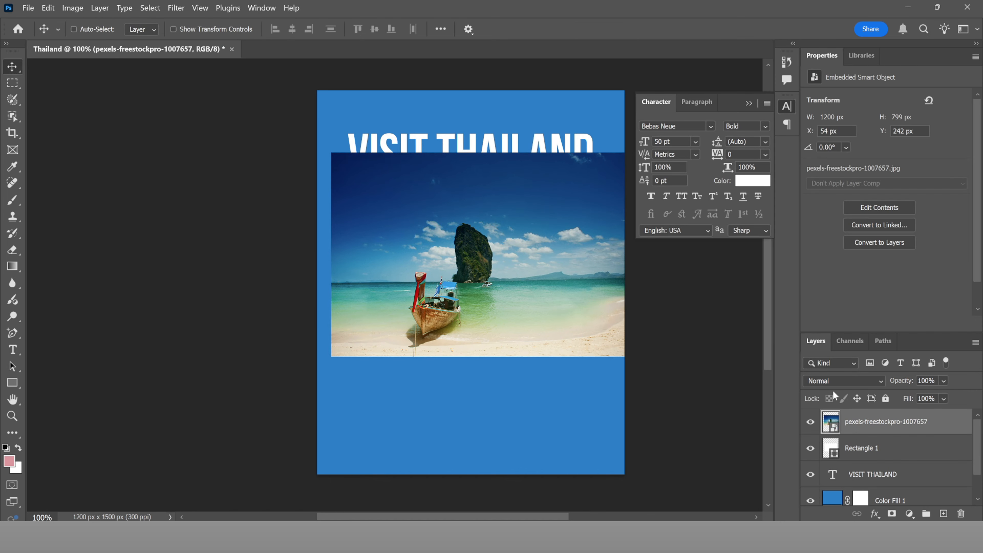
{"action": "mouse_move", "coordinate": [874, 433]}
{"action": "left_mouse_down"}
{"action": "mouse_move", "coordinate": [860, 432]}
{"action": "mouse_move", "coordinate": [860, 445]}
{"action": "mouse_move", "coordinate": [860, 434]}
{"action": "left_mouse_up"}
{"action": "left_click", "coordinate": [860, 435], "text": "alt"}
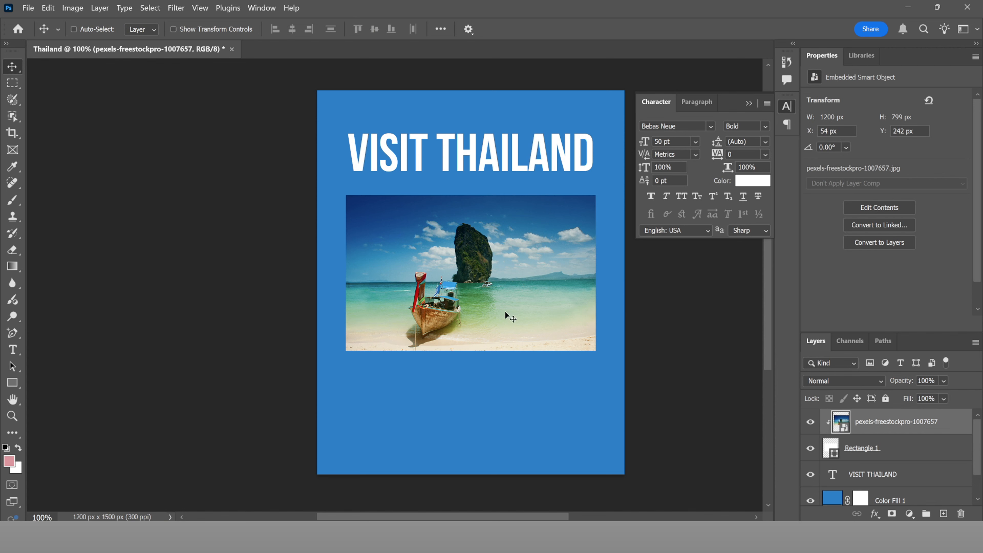
{"action": "left_click_drag", "start_coordinate": [476, 306], "coordinate": [503, 303]}
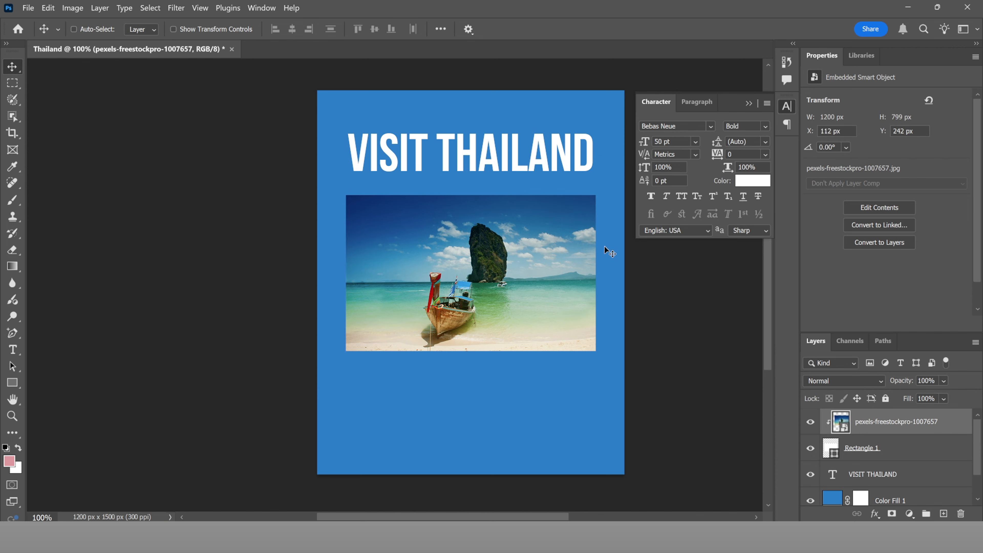
Step: Give the rectangle a 10.14 px white stroke border and move the title slightly higher
{"action": "left_click", "coordinate": [835, 454]}
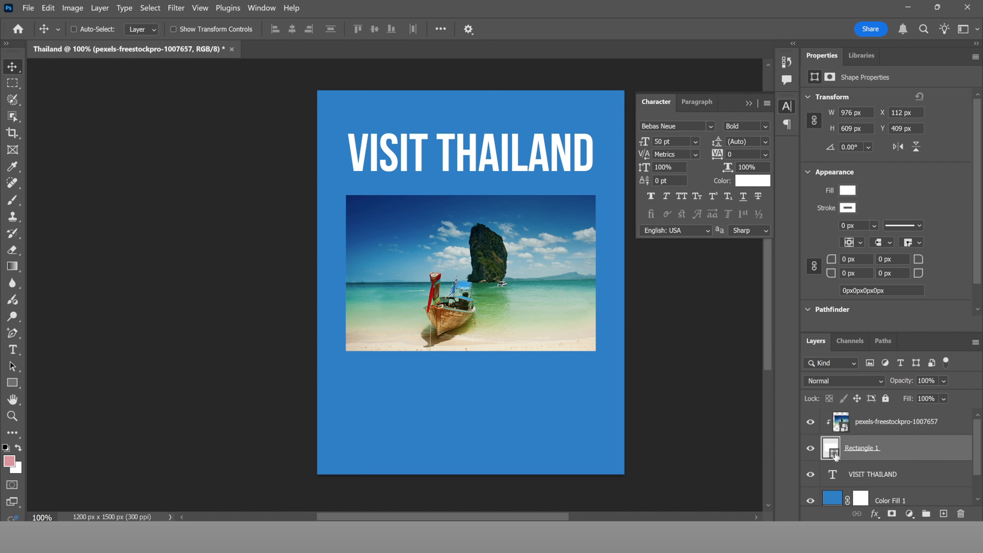
{"action": "left_click", "coordinate": [874, 225]}
{"action": "left_click_drag", "start_coordinate": [880, 241], "coordinate": [889, 241]}
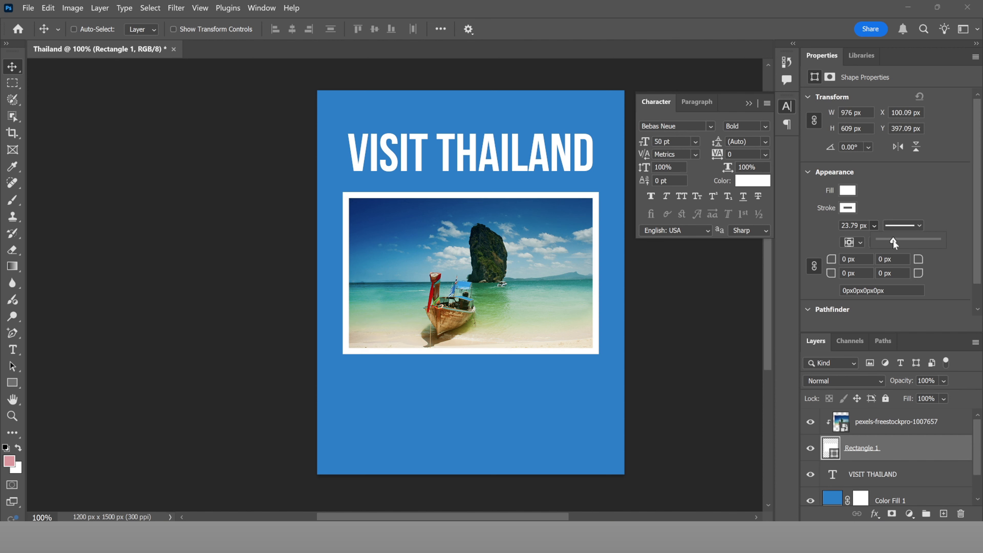
{"action": "left_click_drag", "start_coordinate": [893, 241], "coordinate": [891, 240]}
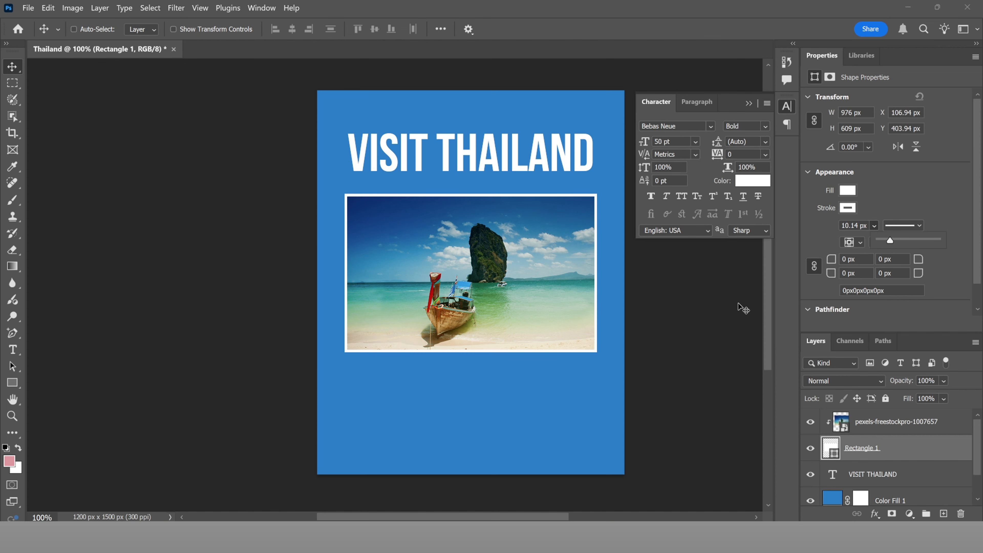
{"action": "left_click", "coordinate": [464, 151]}
{"action": "left_click_drag", "start_coordinate": [470, 152], "coordinate": [471, 148]}
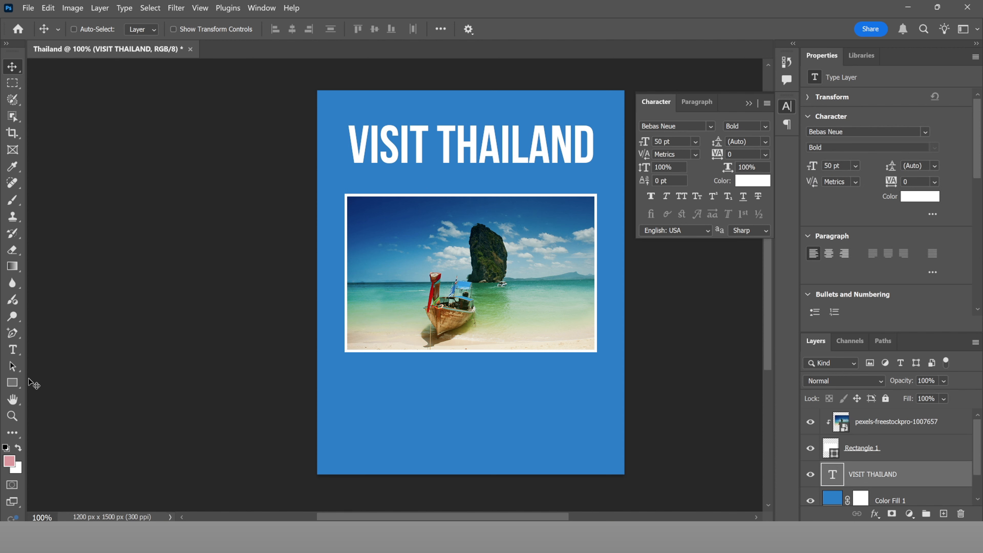
Step: Draw a white circle at the photo's top-left and move its layer to the top
{"action": "left_click", "coordinate": [14, 385]}
{"action": "right_click", "coordinate": [14, 385]}
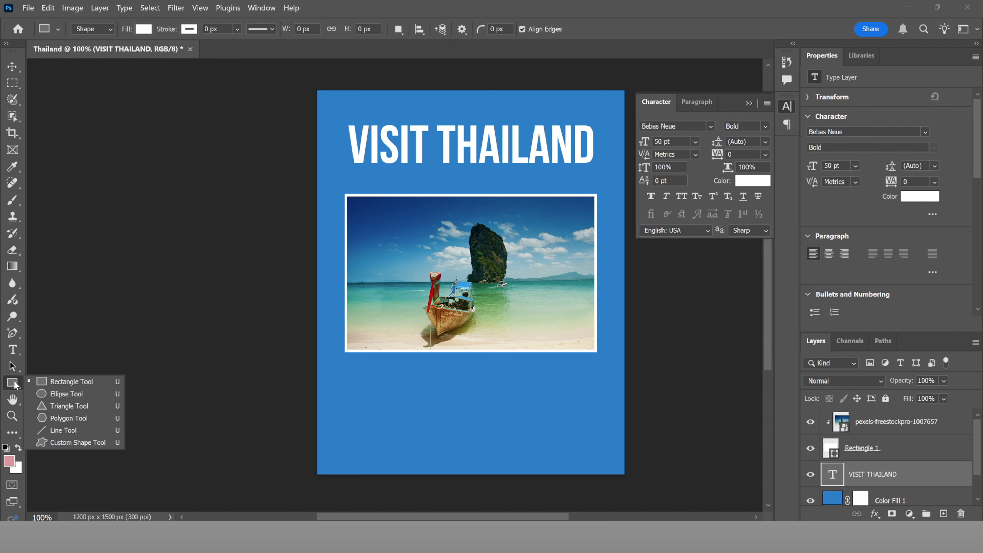
{"action": "left_click", "coordinate": [65, 394]}
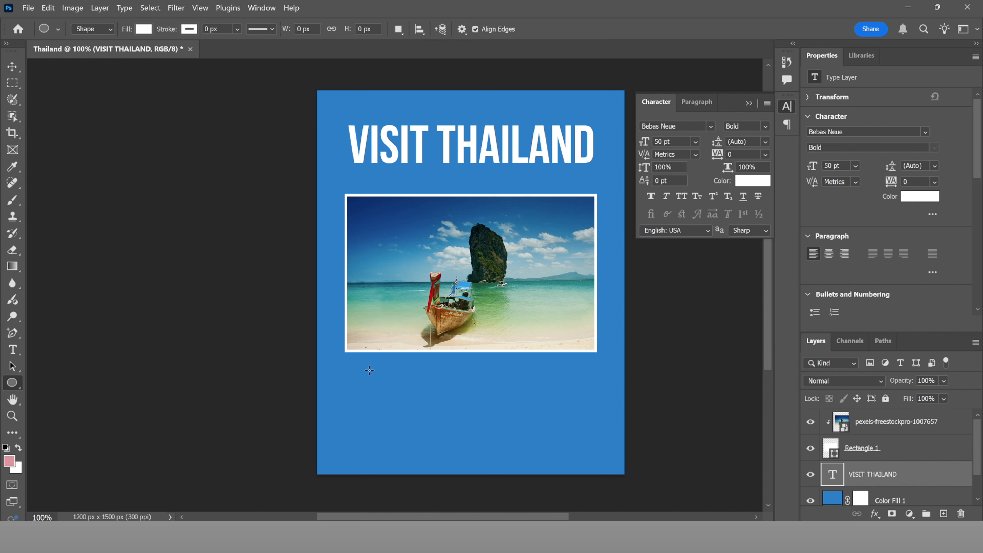
{"action": "left_click_drag", "start_coordinate": [355, 371], "coordinate": [409, 215]}
{"action": "key", "text": "v"}
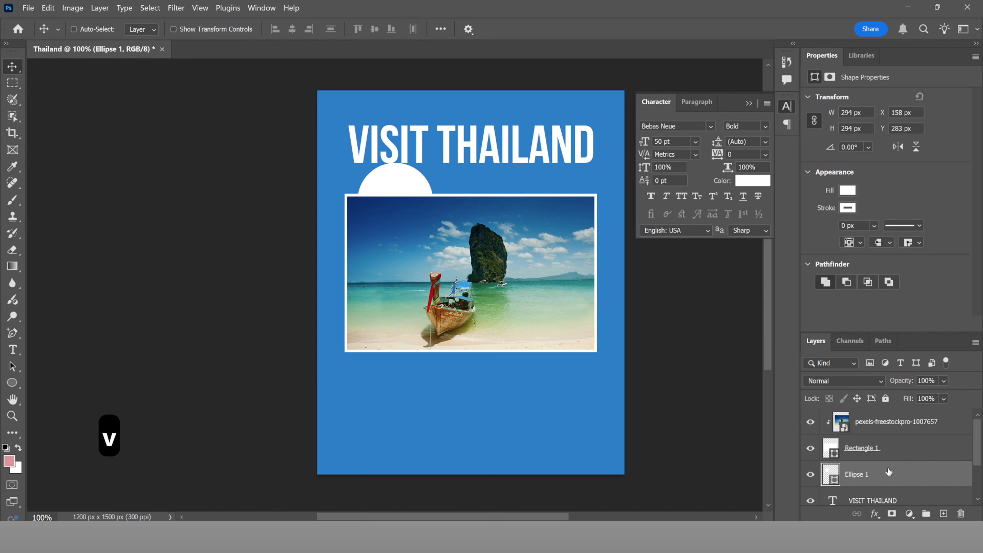
{"action": "left_click_drag", "start_coordinate": [913, 473], "coordinate": [918, 410]}
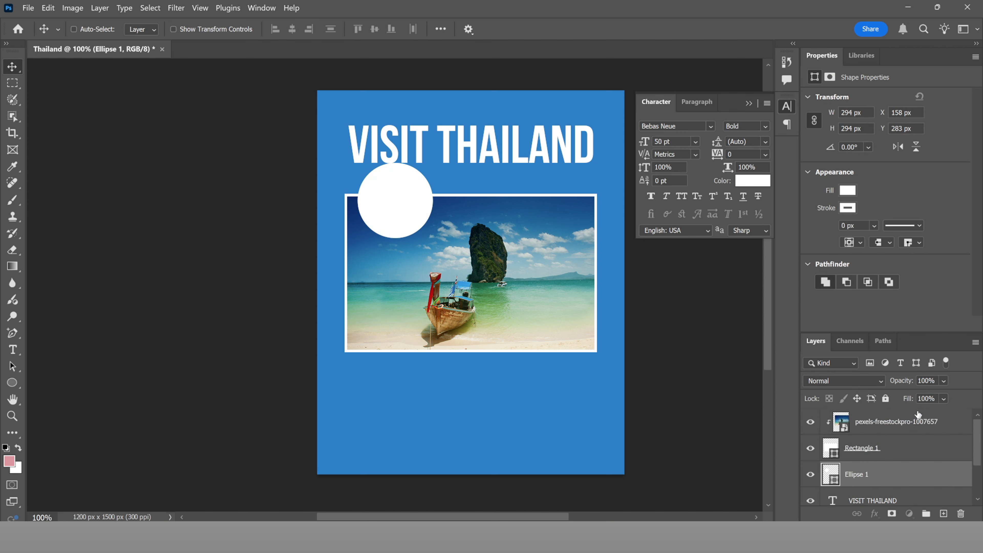
Step: Nudge the VISIT THAILAND title up slightly
{"action": "scroll", "coordinate": [450, 199], "scroll_direction": "up", "scroll_amount": 3}
{"action": "key", "text": "ctrl"}
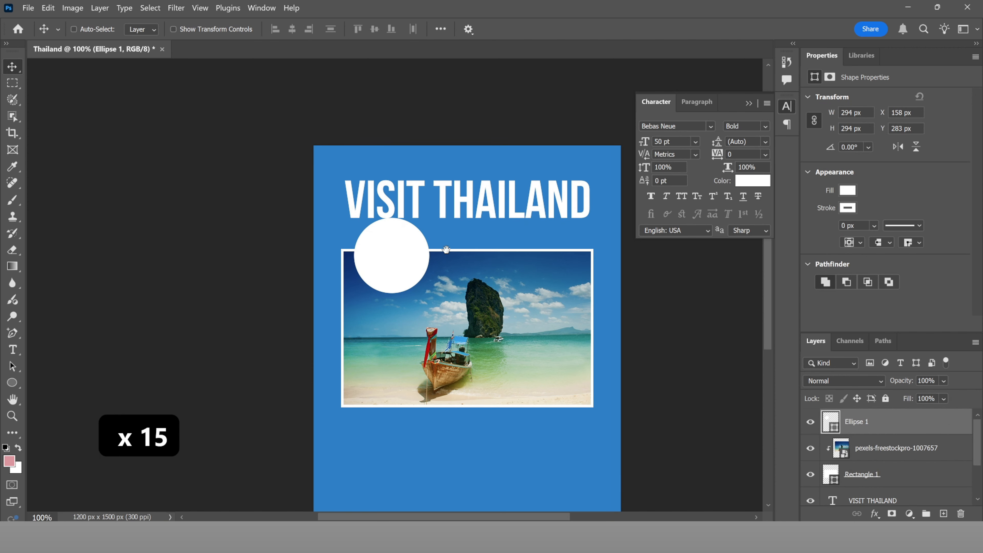
{"action": "left_click_drag", "start_coordinate": [442, 204], "coordinate": [442, 199]}
{"action": "key", "text": "Up"}
{"action": "key", "text": "Up"}
{"action": "key", "text": "Up"}
{"action": "key", "text": "Up"}
{"action": "key", "text": "Up"}
{"action": "key", "text": "Up"}
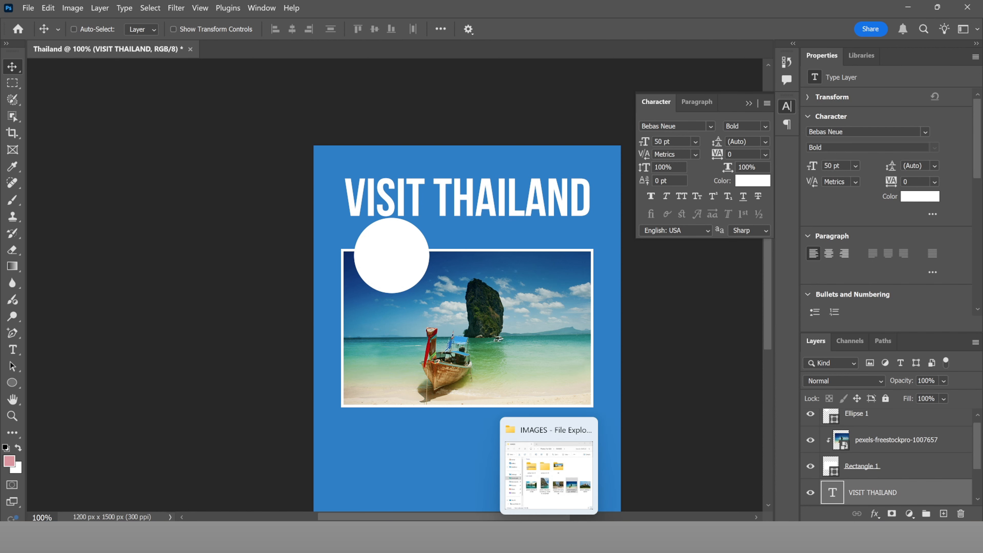
{"action": "left_click", "coordinate": [561, 481]}
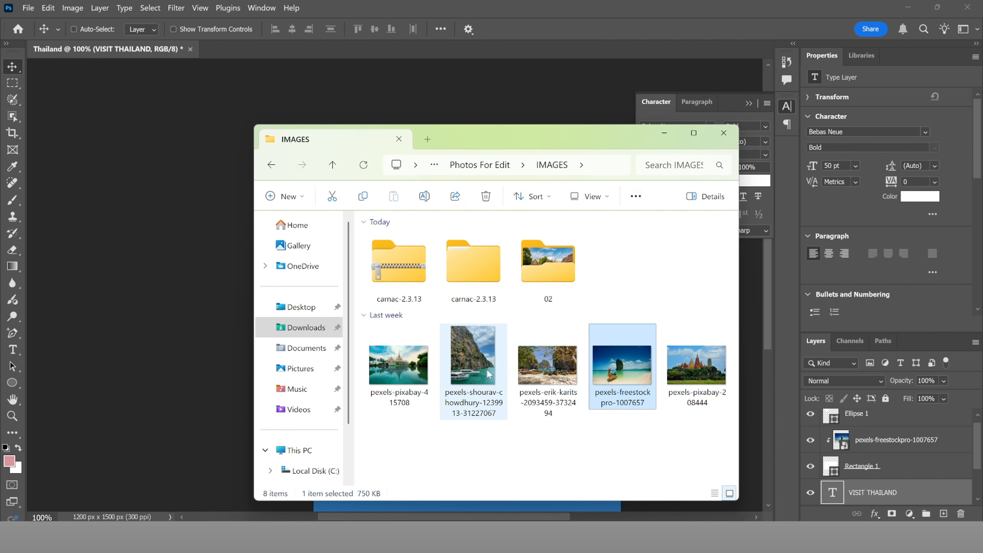
{"action": "left_click", "coordinate": [556, 381]}
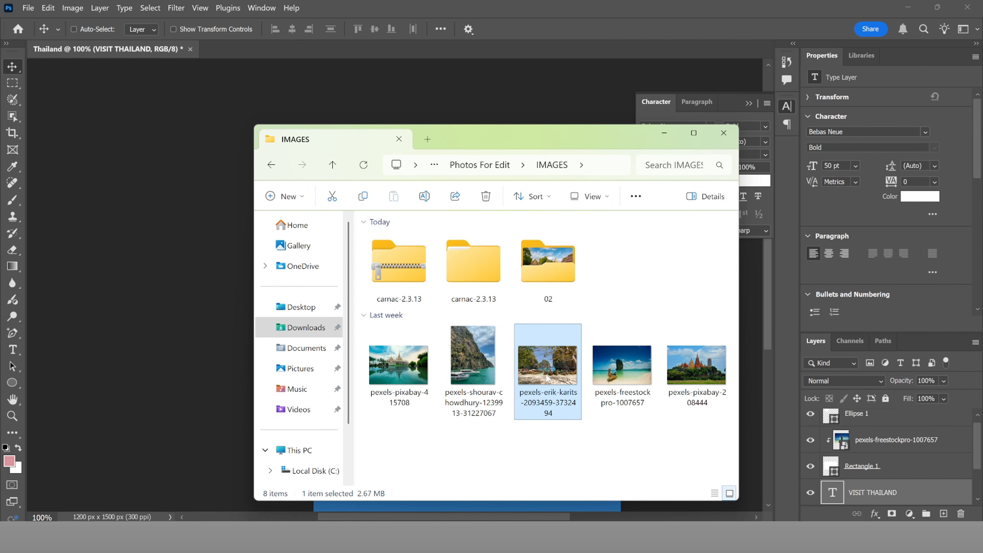
{"action": "left_click_drag", "start_coordinate": [530, 143], "coordinate": [487, 158]}
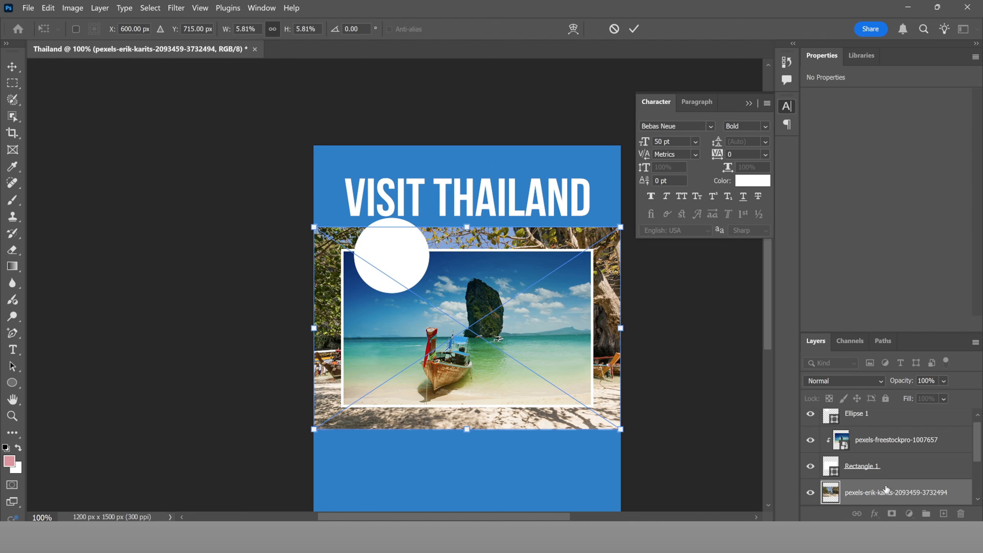
{"action": "left_click_drag", "start_coordinate": [883, 503], "coordinate": [878, 364]}
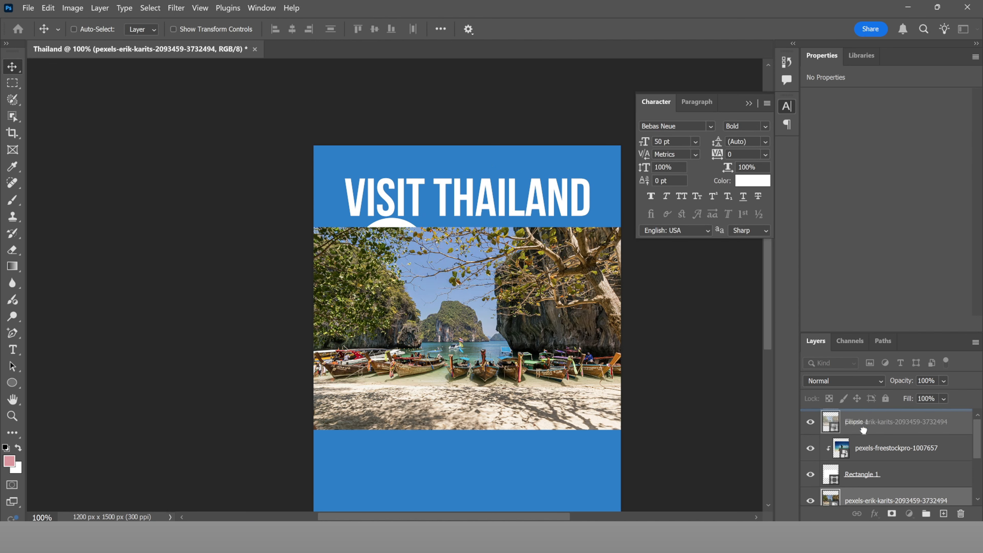
{"action": "left_click_drag", "start_coordinate": [864, 431], "coordinate": [852, 414]}
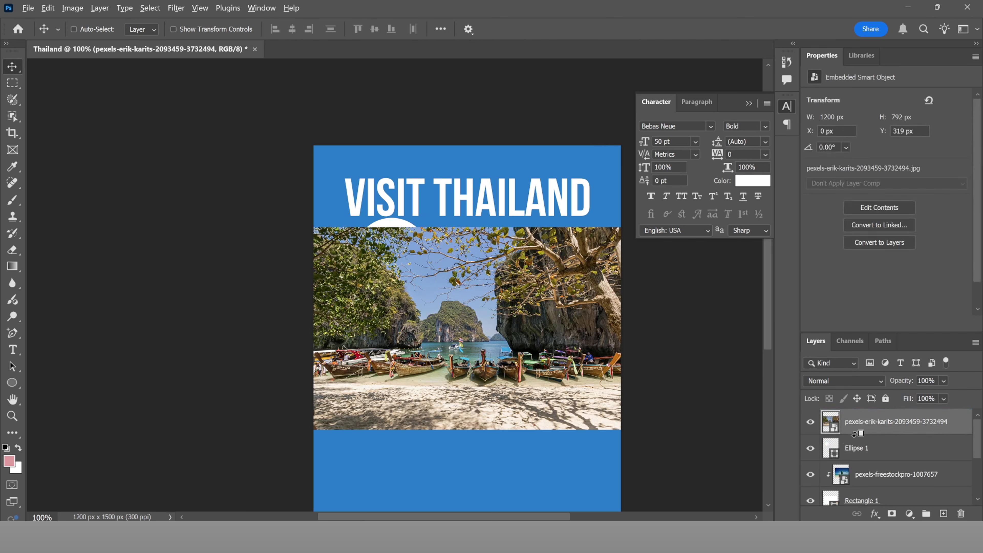
{"action": "left_click", "coordinate": [855, 433], "text": "alt"}
{"action": "left_click_drag", "start_coordinate": [385, 273], "coordinate": [382, 170]}
{"action": "left_click_drag", "start_coordinate": [389, 245], "coordinate": [367, 244]}
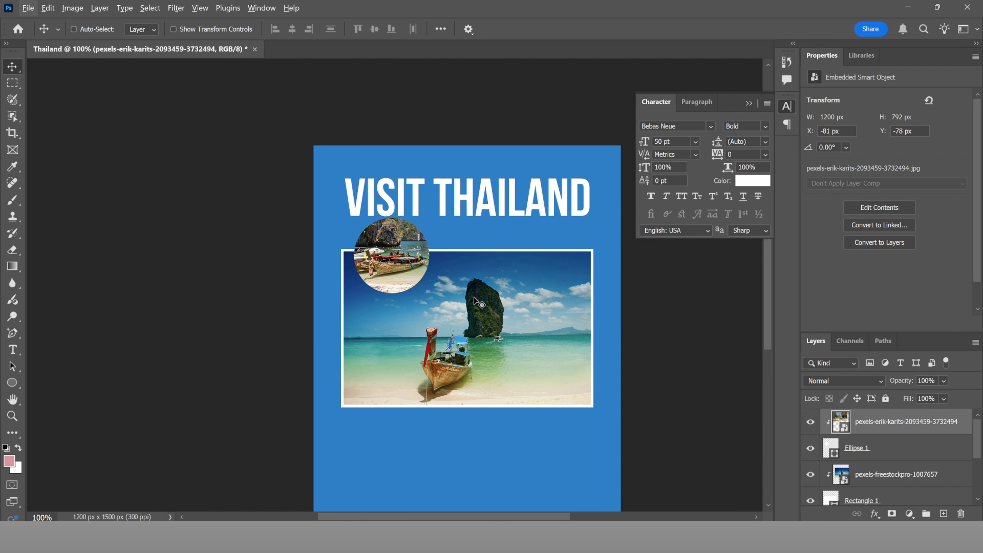
{"action": "scroll", "coordinate": [398, 273], "scroll_direction": "up", "scroll_amount": 5}
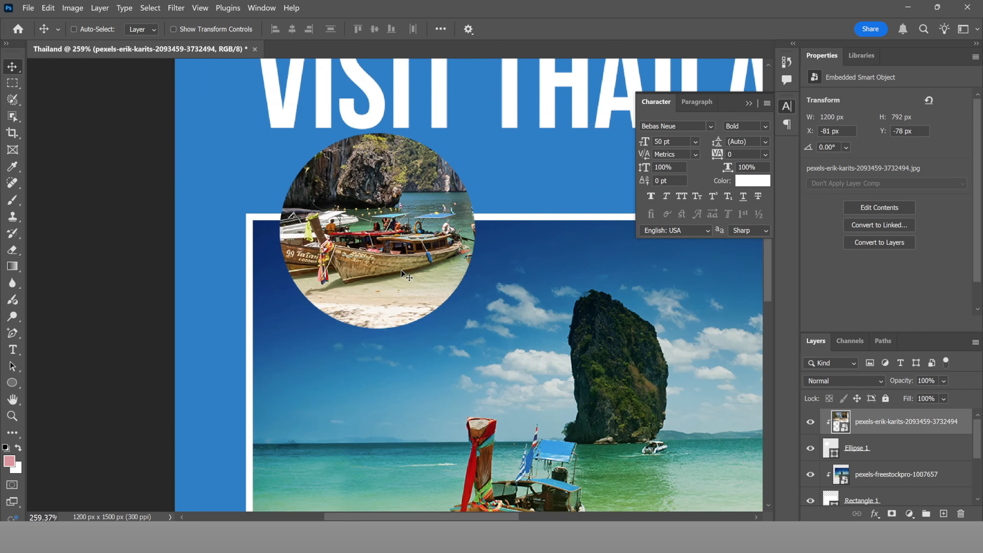
{"action": "scroll", "coordinate": [390, 269], "scroll_direction": "down", "scroll_amount": 4}
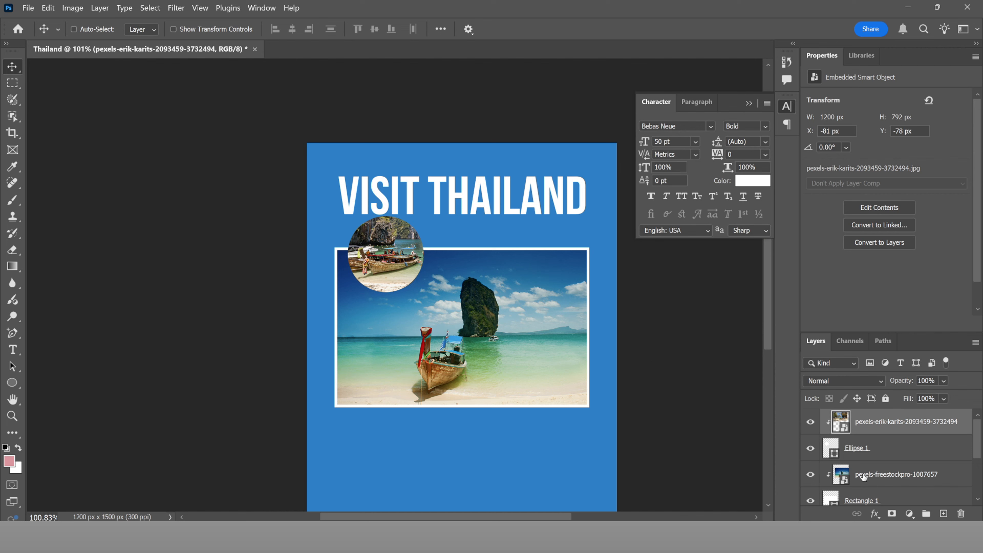
Step: Give Ellipse 1 a 7.41 px white stroke and duplicate it as Ellipse 1 copy
{"action": "left_click", "coordinate": [859, 449]}
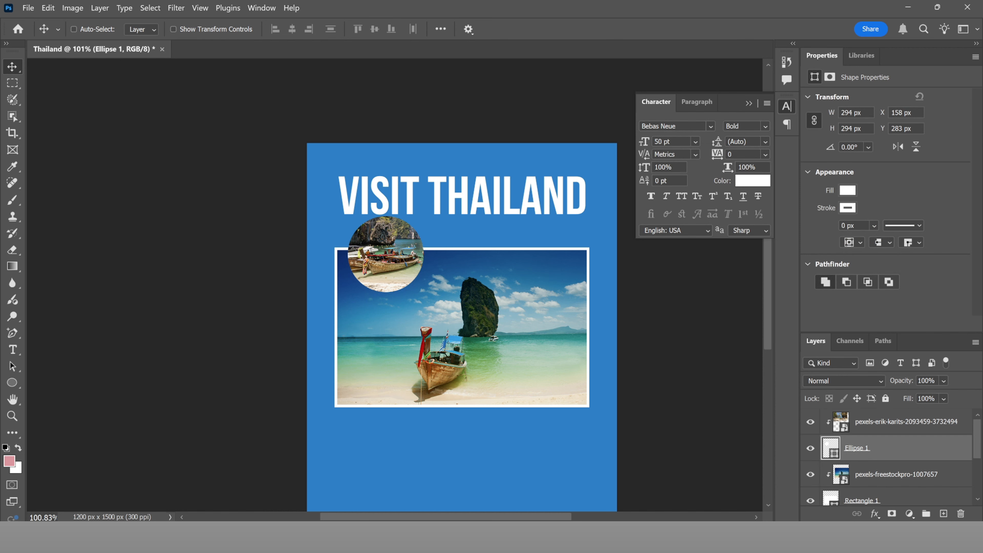
{"action": "left_click", "coordinate": [875, 224]}
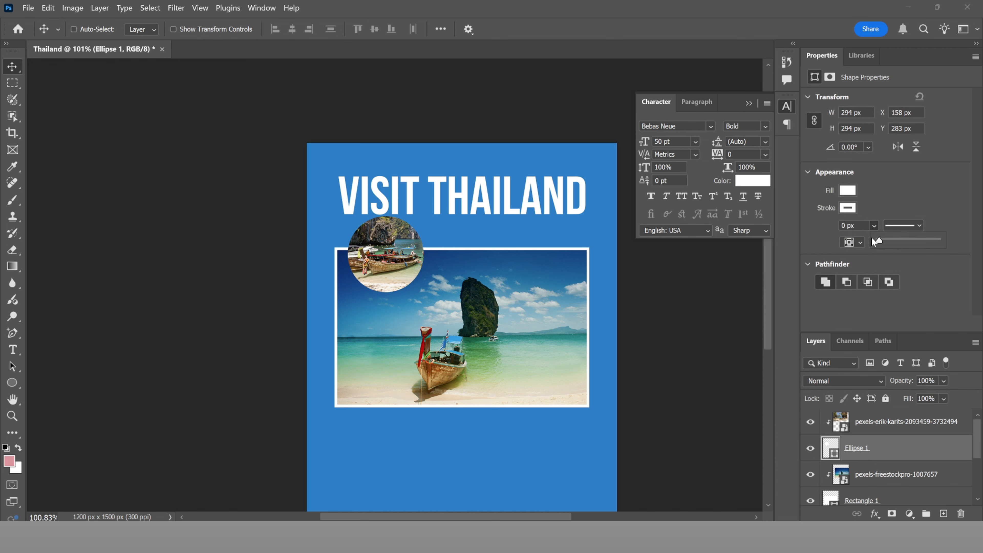
{"action": "left_click_drag", "start_coordinate": [880, 238], "coordinate": [891, 241]}
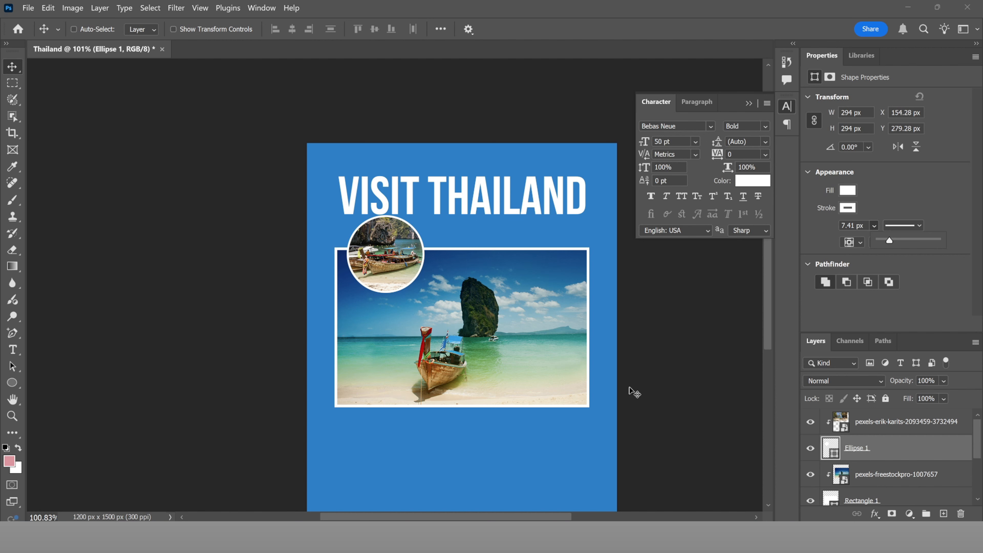
{"action": "key", "text": "ctrl"}
{"action": "key", "text": "ctrl+j"}
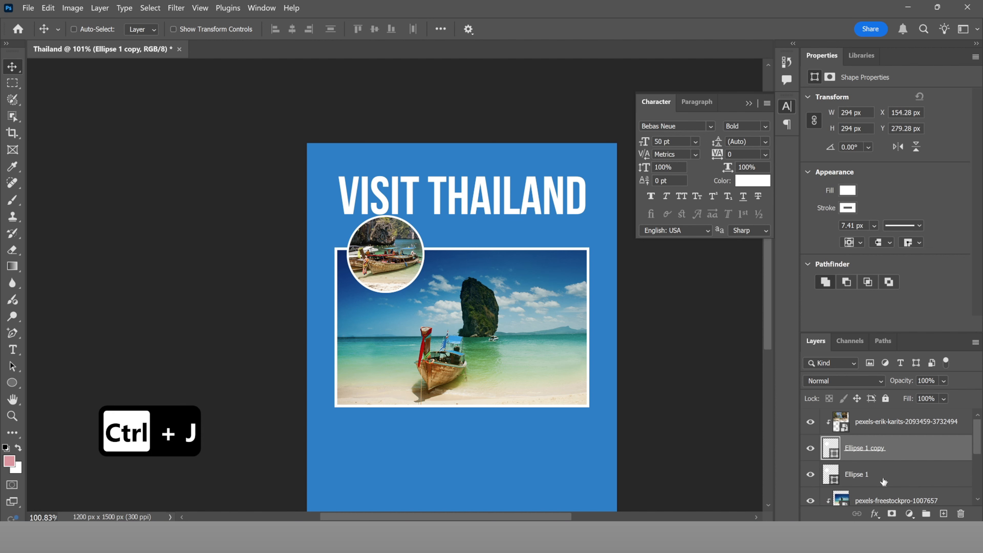
{"action": "left_click", "coordinate": [893, 469]}
{"action": "left_click_drag", "start_coordinate": [395, 243], "coordinate": [452, 251]}
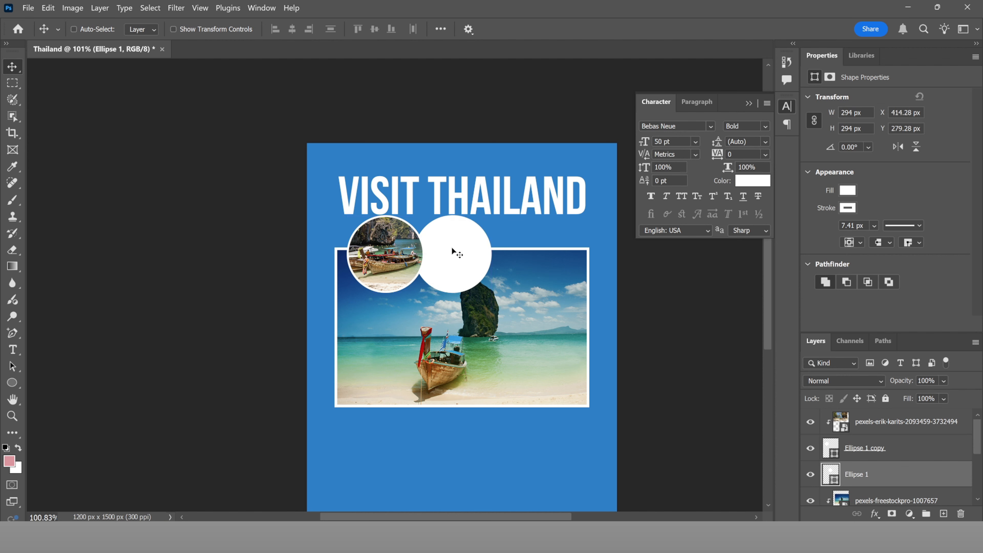
{"action": "mouse_move", "coordinate": [549, 541]}
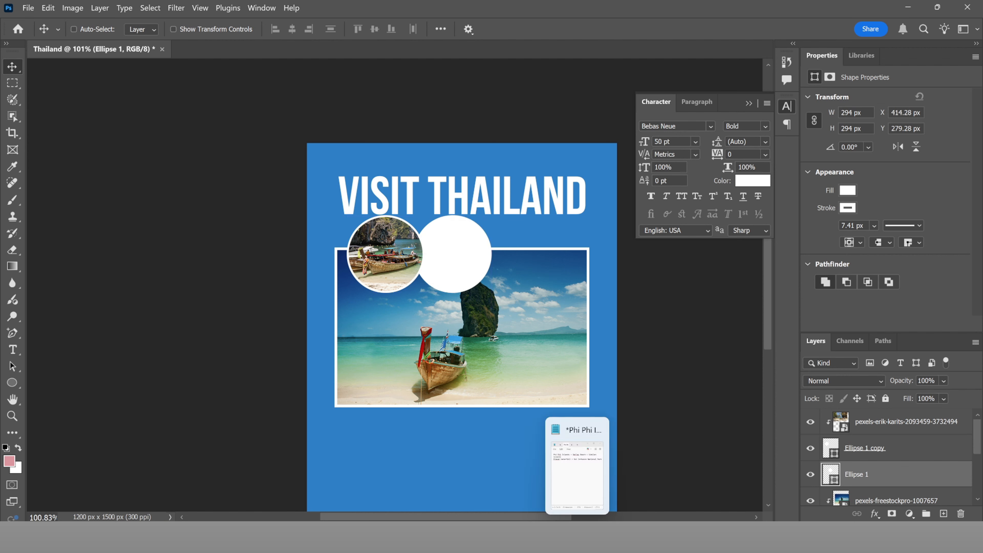
{"action": "left_click", "coordinate": [558, 490]}
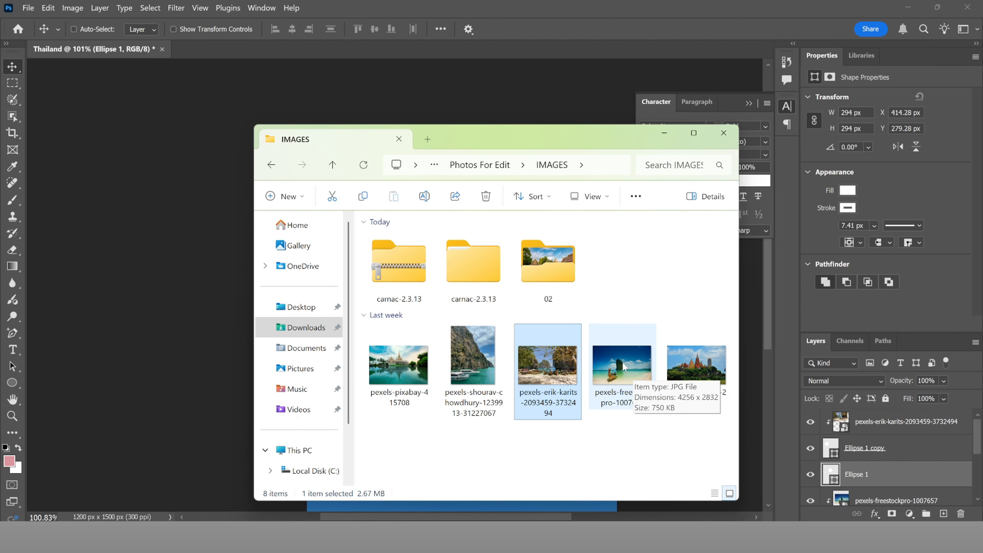
{"action": "left_click", "coordinate": [481, 371]}
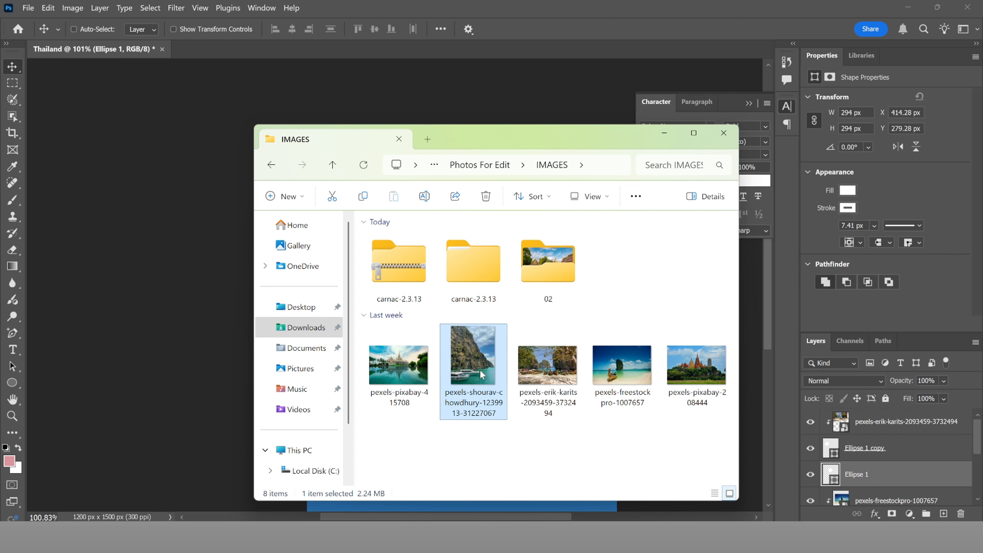
{"action": "left_click_drag", "start_coordinate": [480, 370], "coordinate": [493, 107]}
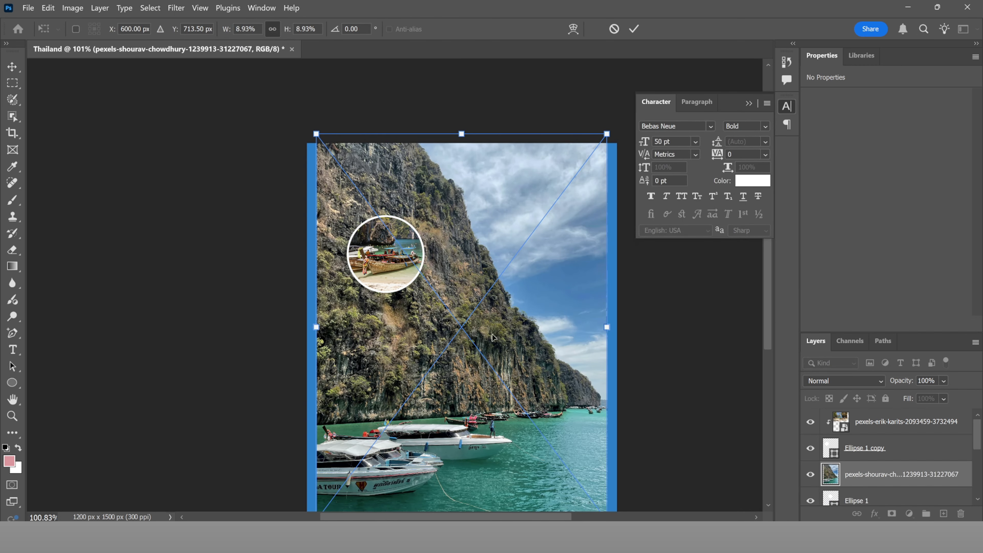
{"action": "left_click_drag", "start_coordinate": [493, 337], "coordinate": [592, 165]}
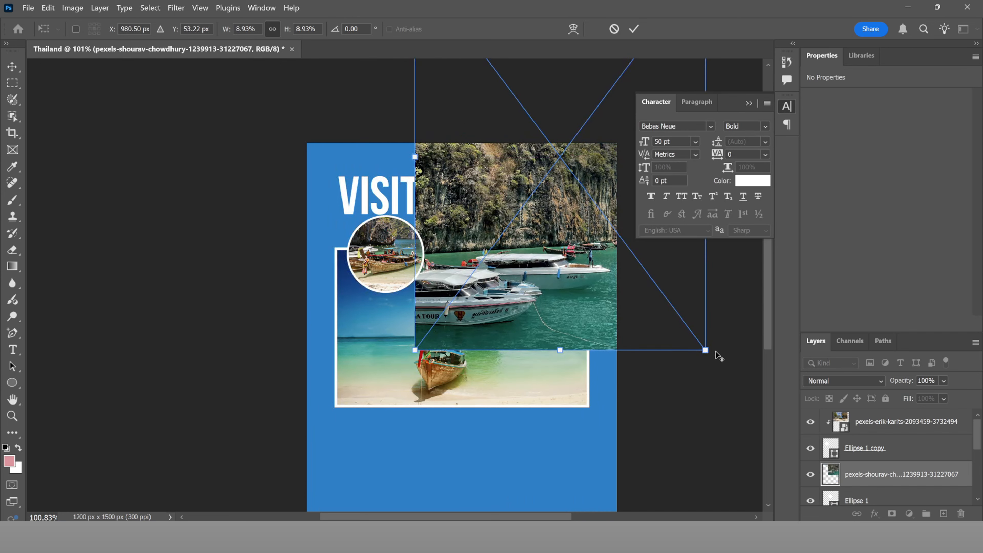
{"action": "left_click_drag", "start_coordinate": [707, 351], "coordinate": [651, 302]}
{"action": "left_click_drag", "start_coordinate": [561, 248], "coordinate": [511, 250]}
{"action": "left_click", "coordinate": [633, 30]}
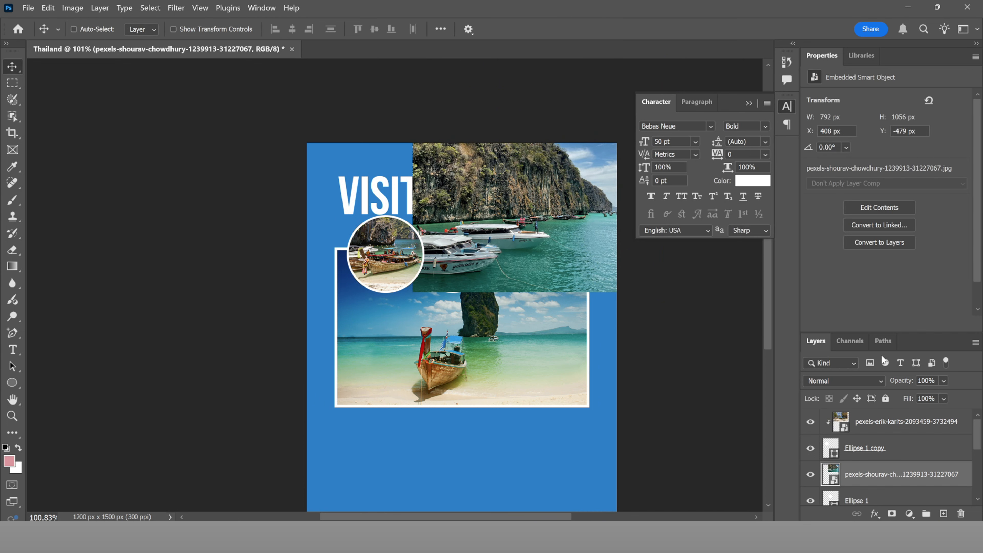
Step: Clip the speedboat photo into the second circle and duplicate the circle as Ellipse 1 copy 2
{"action": "scroll", "coordinate": [880, 468], "scroll_direction": "down", "scroll_amount": 1}
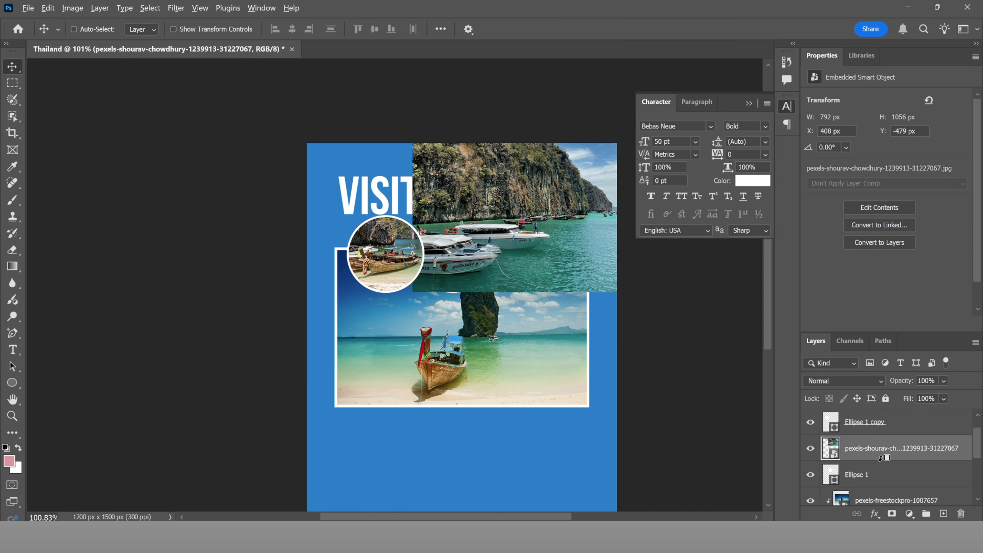
{"action": "left_click", "coordinate": [877, 460], "text": "alt"}
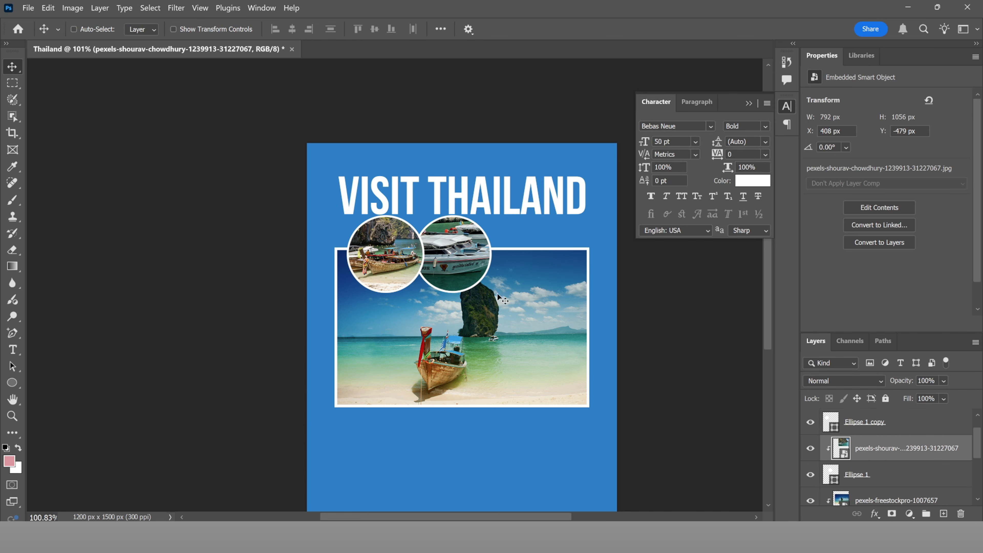
{"action": "left_click_drag", "start_coordinate": [479, 261], "coordinate": [464, 259]}
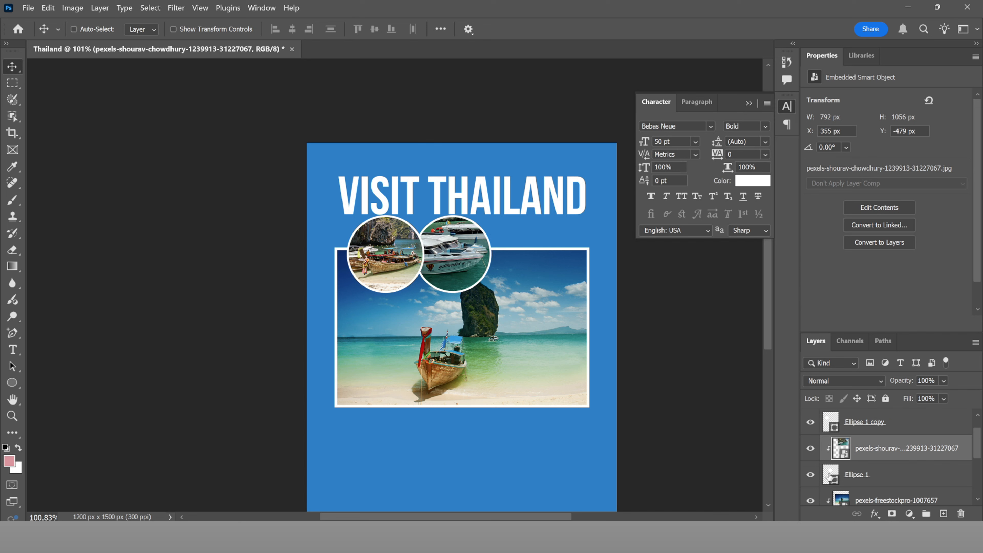
{"action": "left_click", "coordinate": [870, 481]}
{"action": "key", "text": "ctrl+j"}
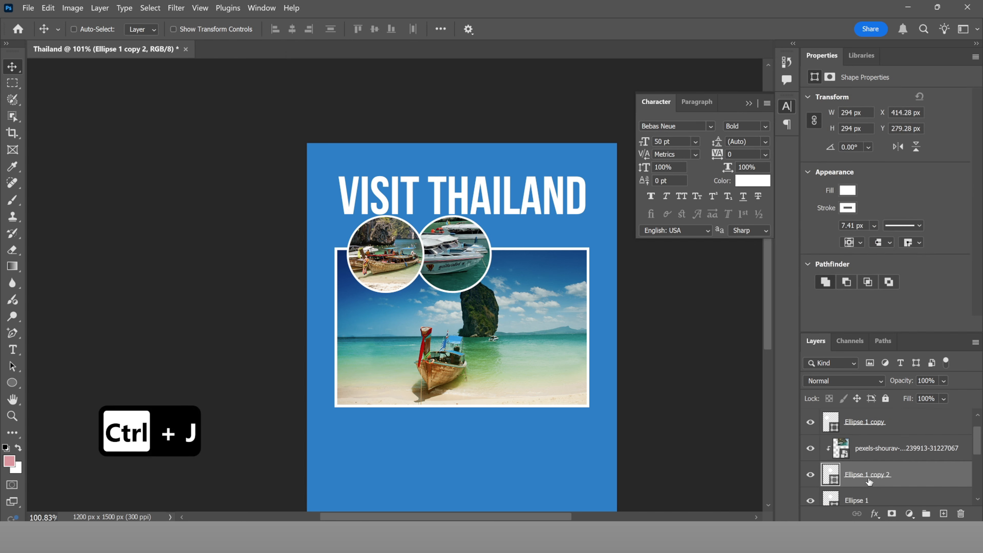
Step: Move the spare circle right of the second inset and nudge the middle circle for even spacing
{"action": "scroll", "coordinate": [870, 485], "scroll_direction": "down", "scroll_amount": 1}
{"action": "left_click", "coordinate": [869, 456]}
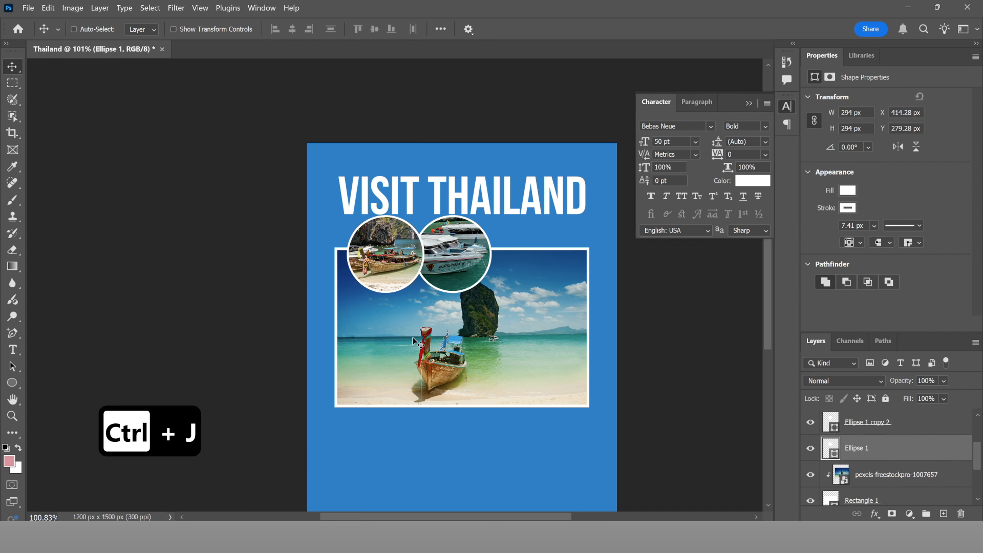
{"action": "left_click_drag", "start_coordinate": [473, 282], "coordinate": [544, 272]}
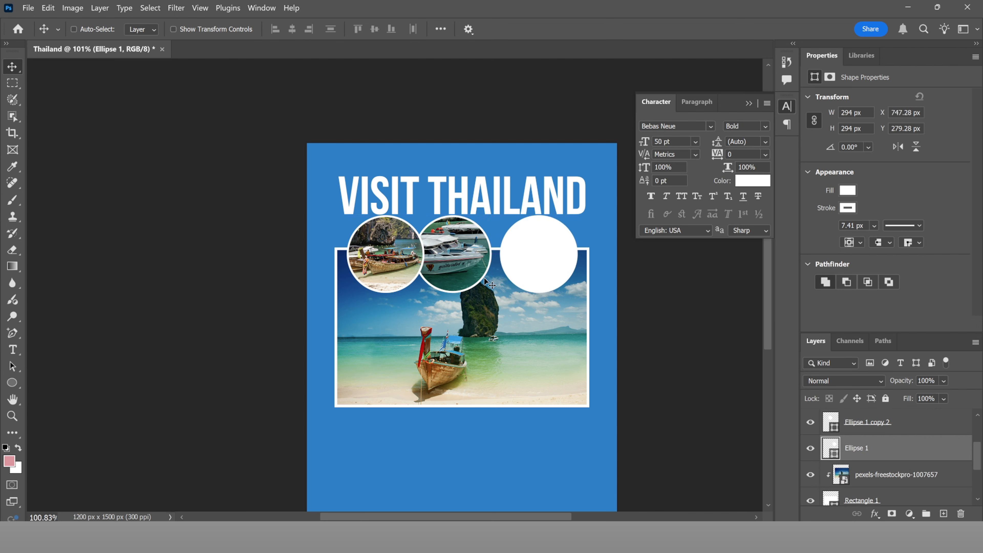
{"action": "left_click", "coordinate": [864, 431]}
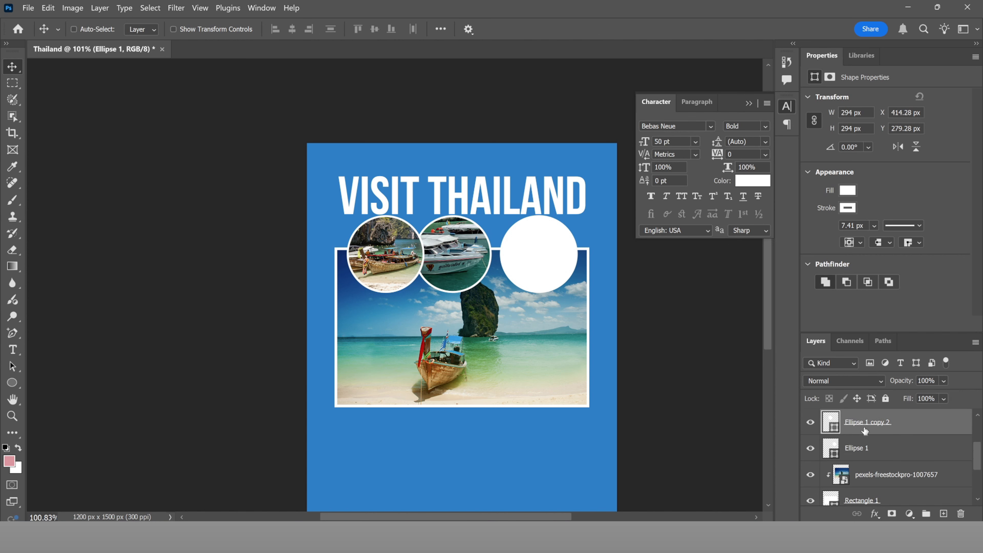
{"action": "left_click_drag", "start_coordinate": [452, 271], "coordinate": [468, 271]}
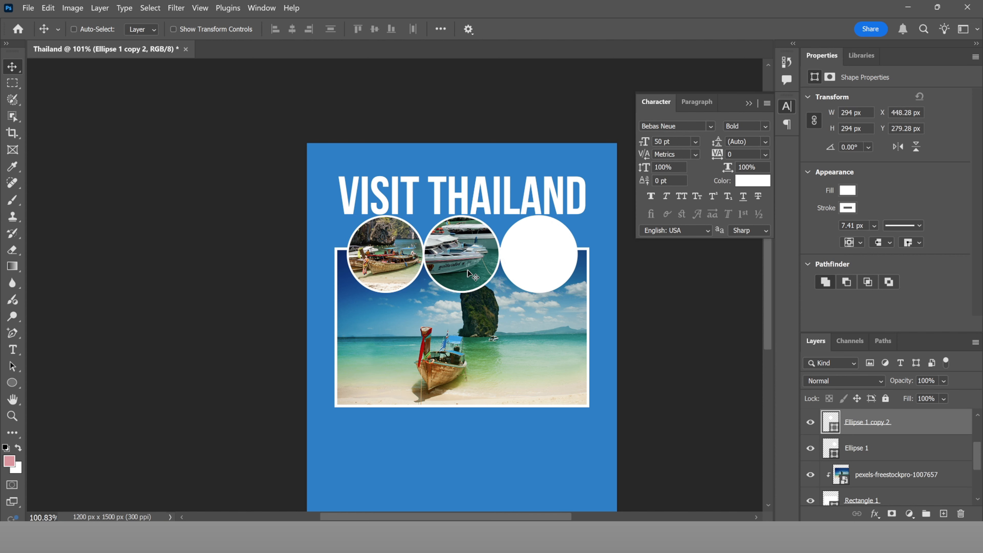
{"action": "scroll", "coordinate": [493, 317], "scroll_direction": "down", "scroll_amount": 3}
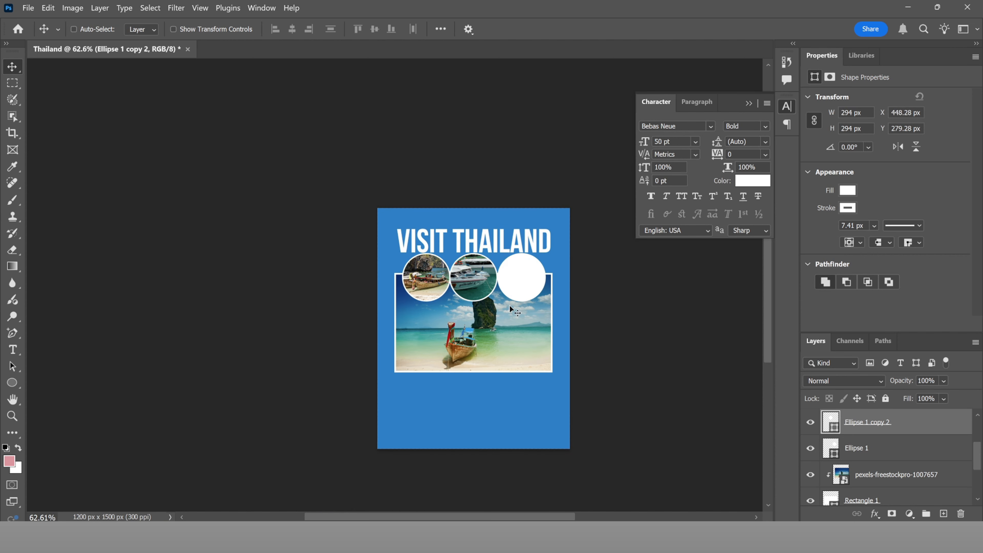
{"action": "scroll", "coordinate": [510, 306], "scroll_direction": "up", "scroll_amount": 3}
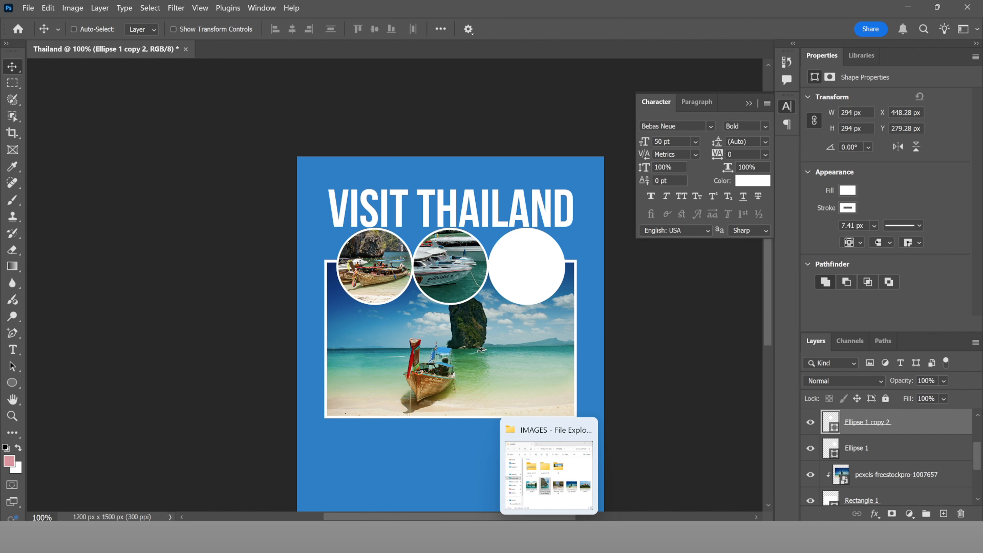
Step: Try placing the pexels-pixabay-208444 photo, undo it, and select the empty third circle
{"action": "left_click", "coordinate": [577, 487]}
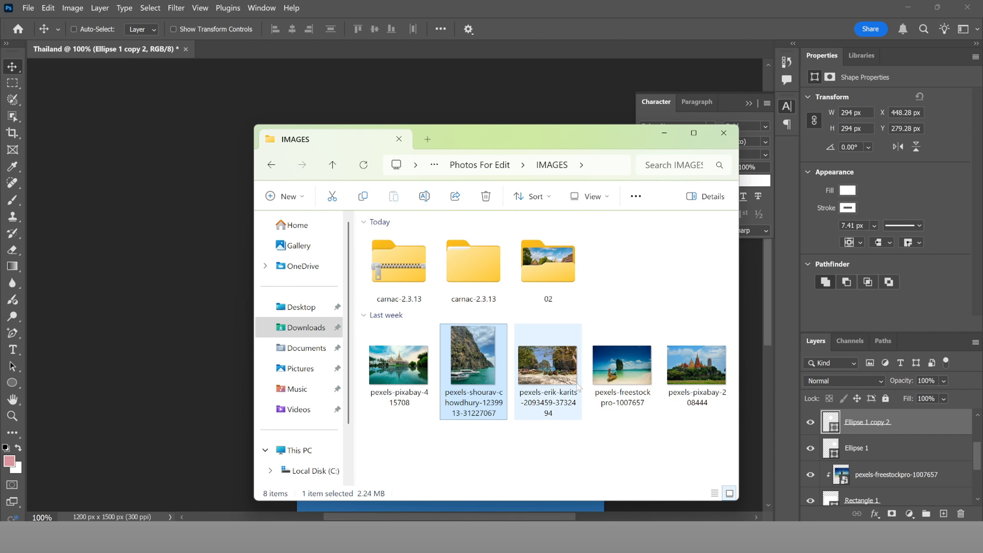
{"action": "left_click_drag", "start_coordinate": [697, 368], "coordinate": [491, 103]}
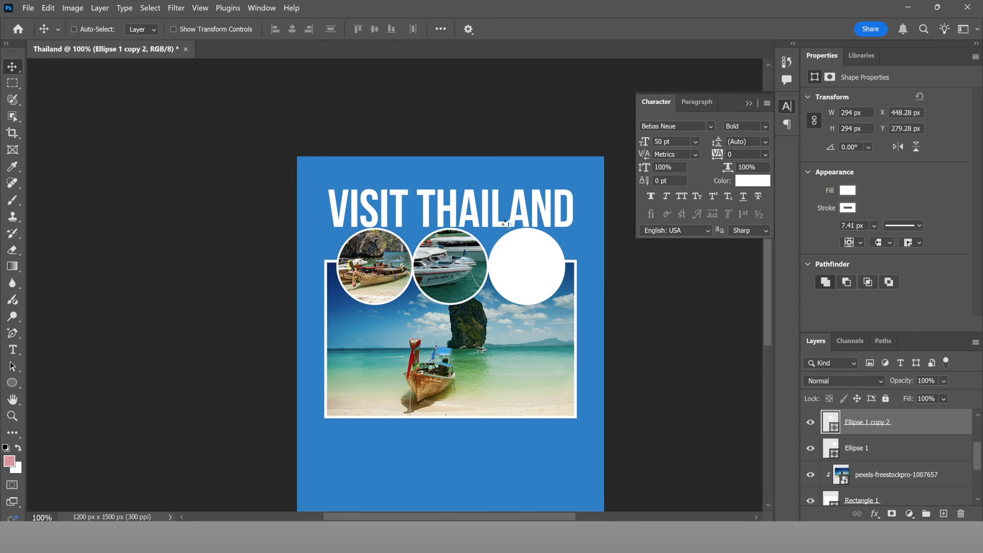
{"action": "left_click_drag", "start_coordinate": [427, 346], "coordinate": [532, 271]}
{"action": "left_click_drag", "start_coordinate": [707, 361], "coordinate": [598, 296]}
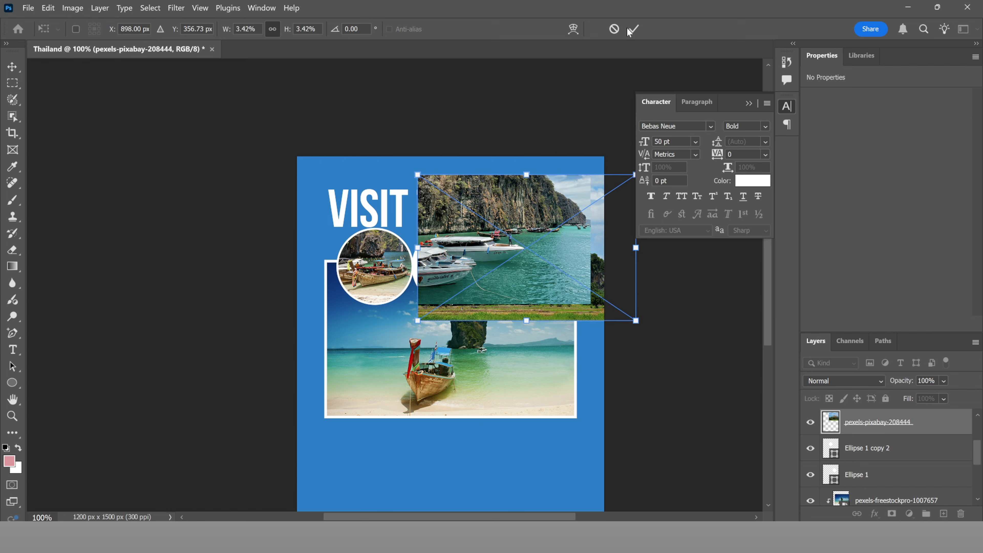
{"action": "left_click", "coordinate": [634, 29]}
{"action": "left_click", "coordinate": [751, 103]}
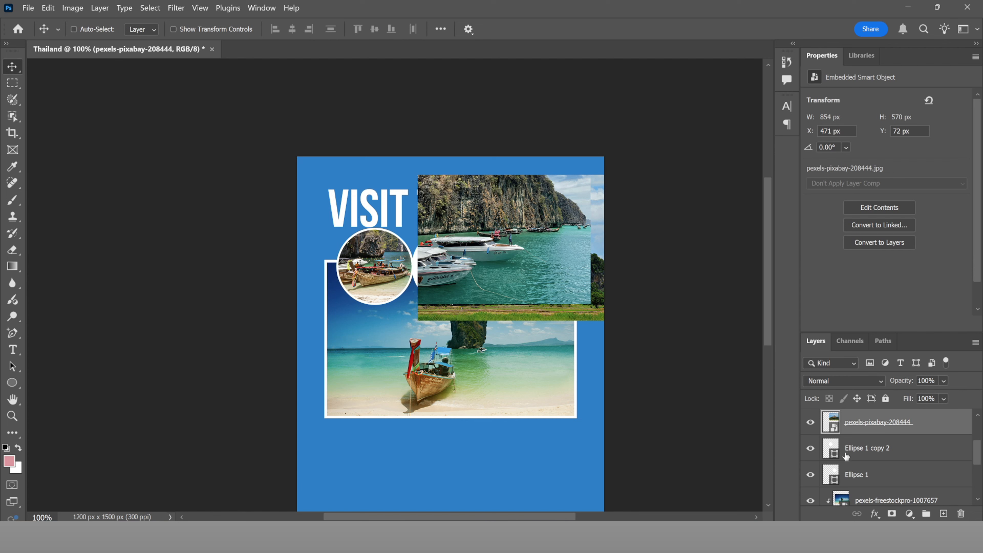
{"action": "key", "text": "ctrl+z"}
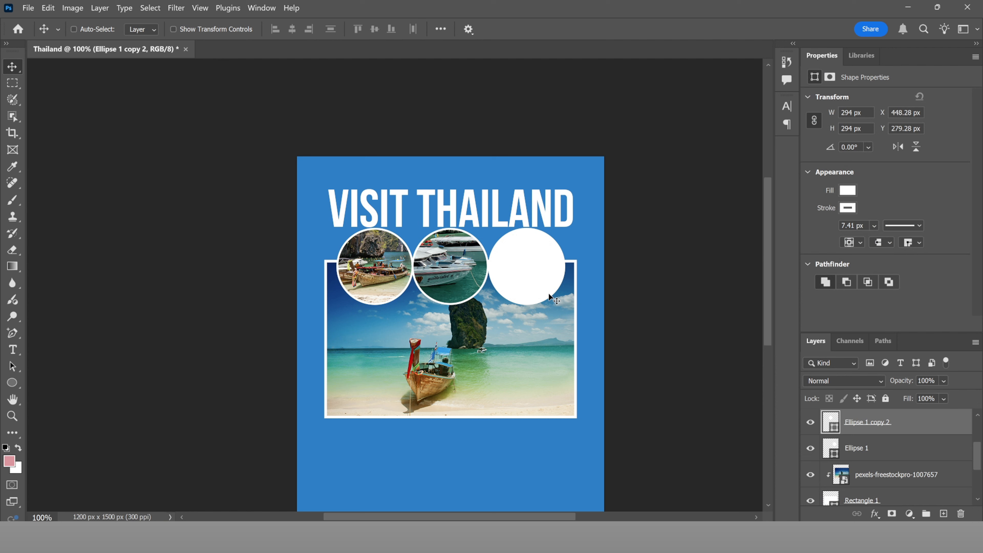
{"action": "key", "text": "ctrl"}
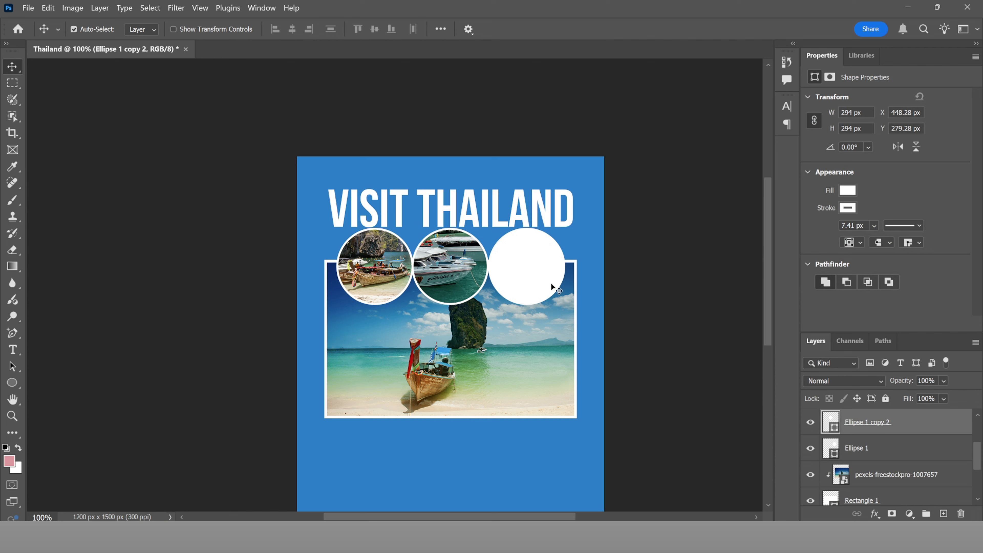
{"action": "left_click", "coordinate": [539, 255], "text": "ctrl"}
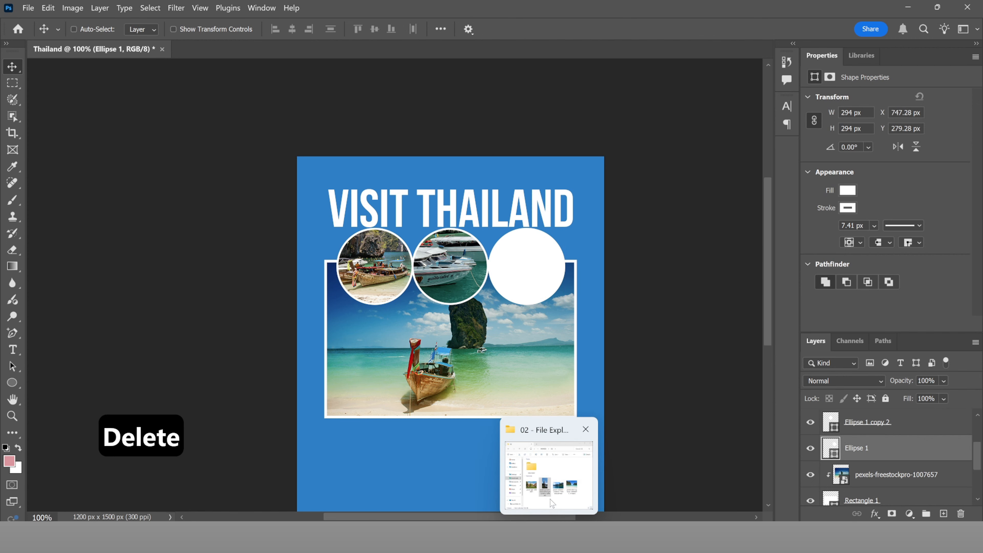
Step: Place the pexels-gije-16986827 temple photo, scale it, and clip it into the third circle
{"action": "left_click", "coordinate": [553, 503]}
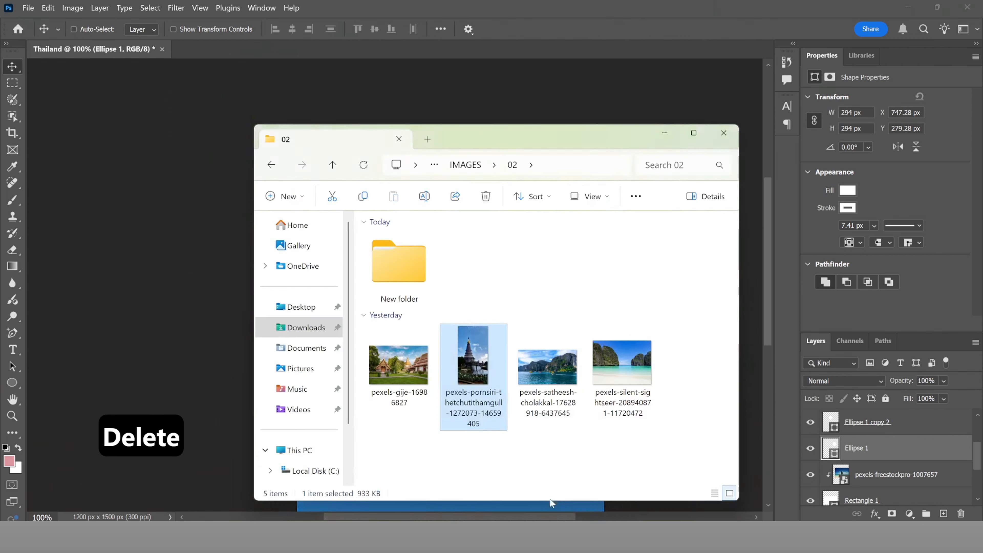
{"action": "left_click", "coordinate": [408, 372]}
{"action": "left_click_drag", "start_coordinate": [406, 376], "coordinate": [514, 120]}
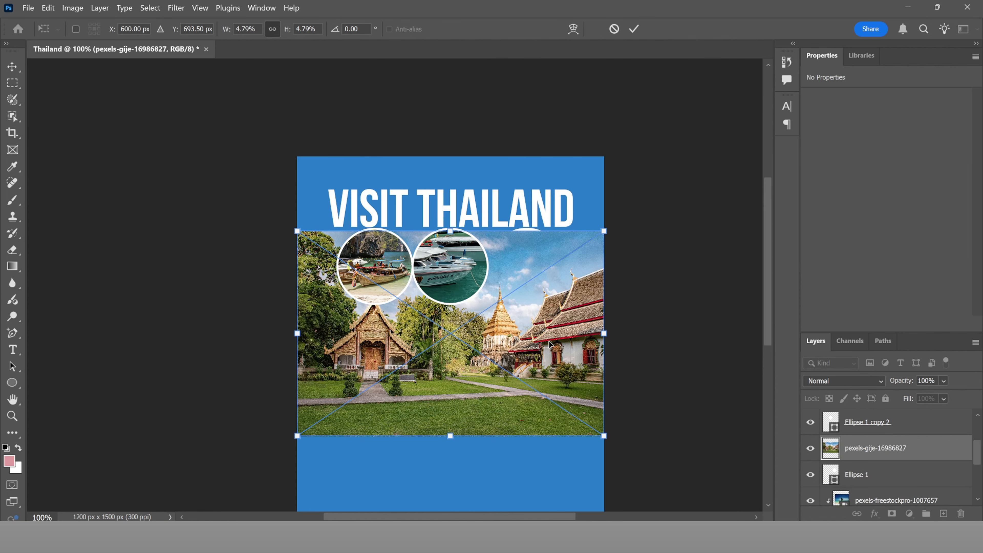
{"action": "left_click_drag", "start_coordinate": [603, 231], "coordinate": [544, 272]}
{"action": "left_click_drag", "start_coordinate": [490, 333], "coordinate": [530, 266]}
{"action": "left_click", "coordinate": [633, 28]}
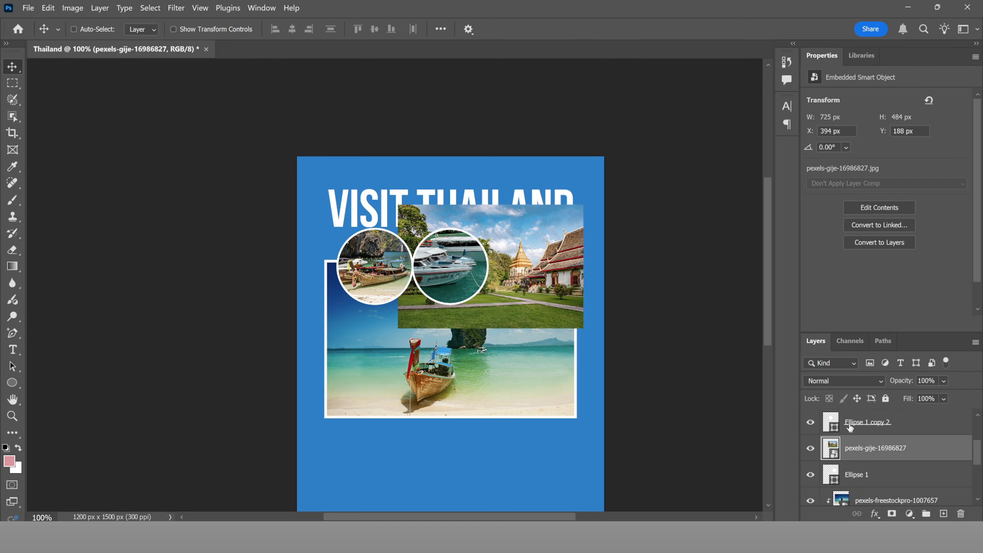
{"action": "left_click", "coordinate": [865, 457], "text": "alt"}
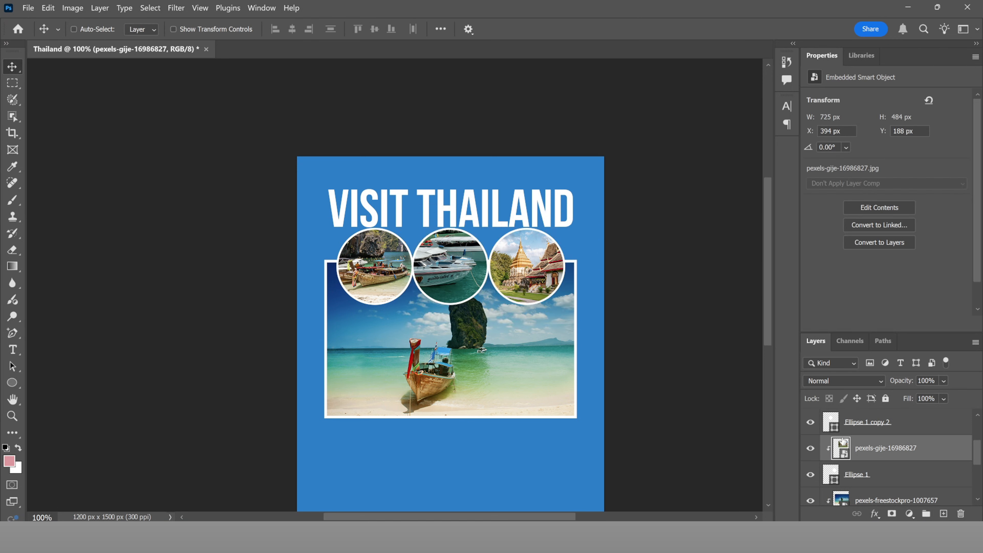
{"action": "left_click_drag", "start_coordinate": [562, 273], "coordinate": [547, 273]}
{"action": "scroll", "coordinate": [547, 273], "scroll_direction": "down", "scroll_amount": 5}
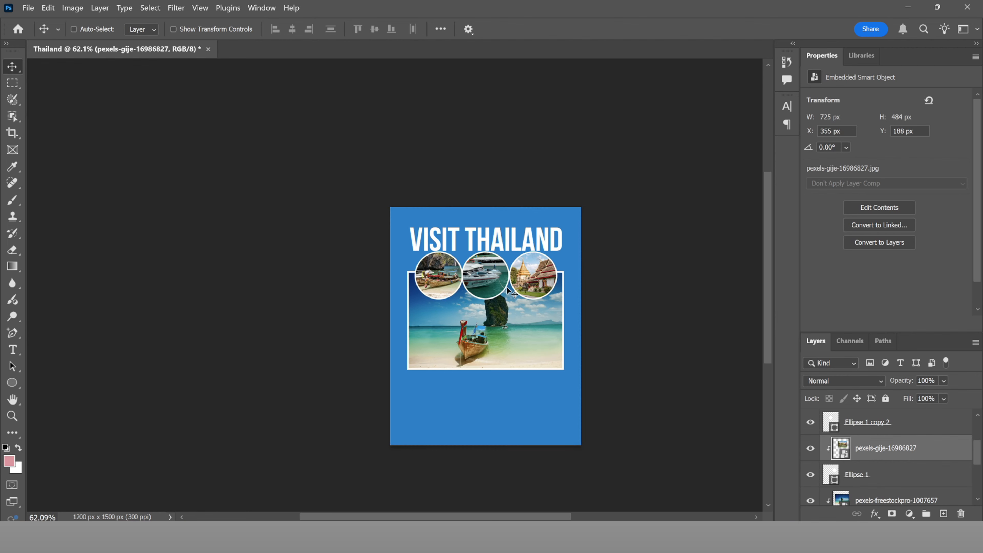
{"action": "scroll", "coordinate": [496, 287], "scroll_direction": "down", "scroll_amount": 3}
{"action": "scroll", "coordinate": [495, 286], "scroll_direction": "up", "scroll_amount": 6}
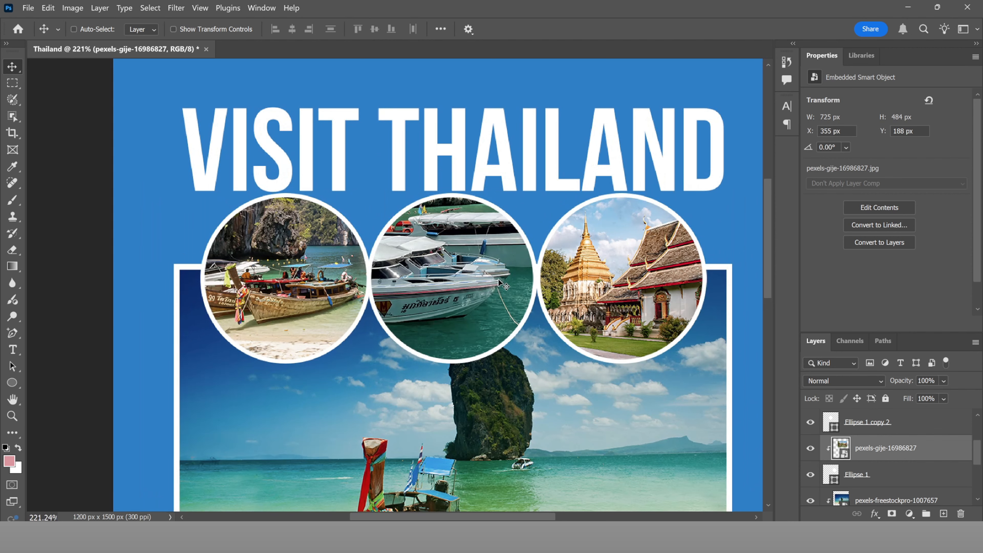
{"action": "scroll", "coordinate": [517, 299], "scroll_direction": "down", "scroll_amount": 4}
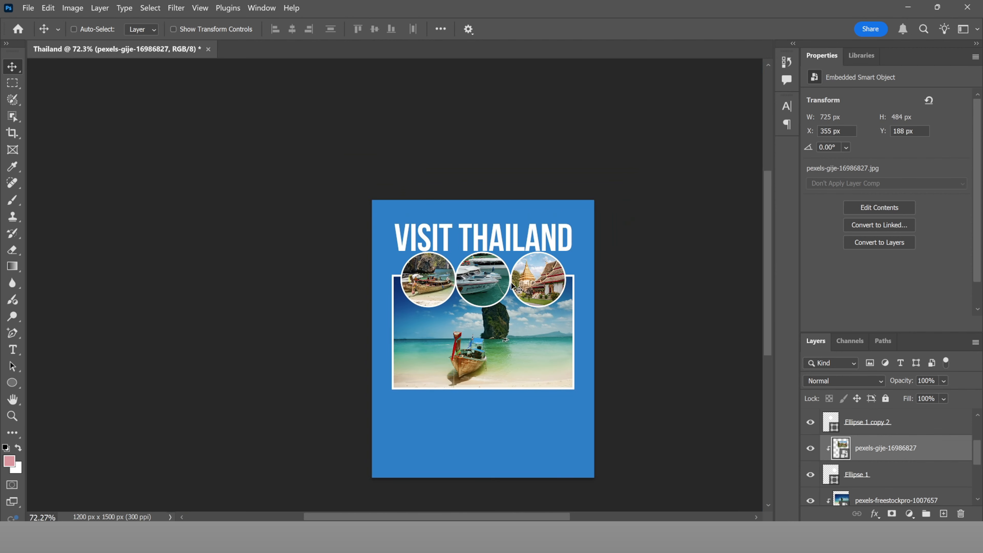
{"action": "scroll", "coordinate": [513, 283], "scroll_direction": "down", "scroll_amount": 1}
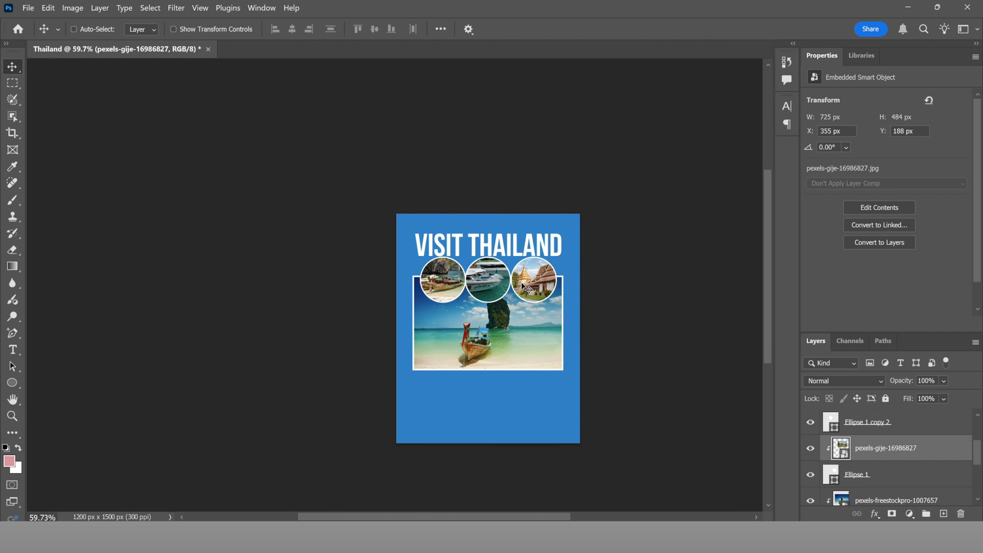
{"action": "scroll", "coordinate": [527, 287], "scroll_direction": "up", "scroll_amount": 2}
Step: Enlarge the three circle insets together and move them up toward the title
{"action": "left_click", "coordinate": [861, 475]}
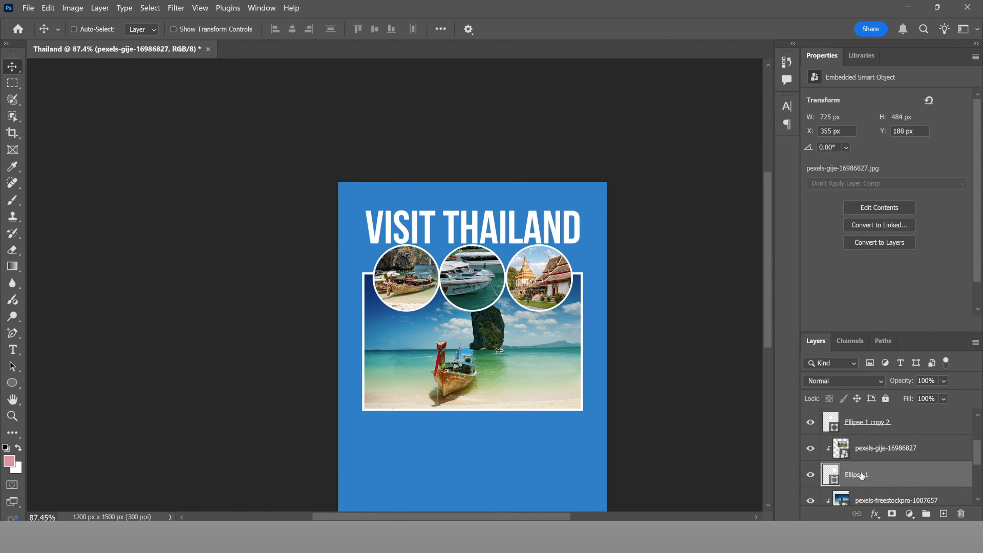
{"action": "scroll", "coordinate": [868, 452], "scroll_direction": "up", "scroll_amount": 3}
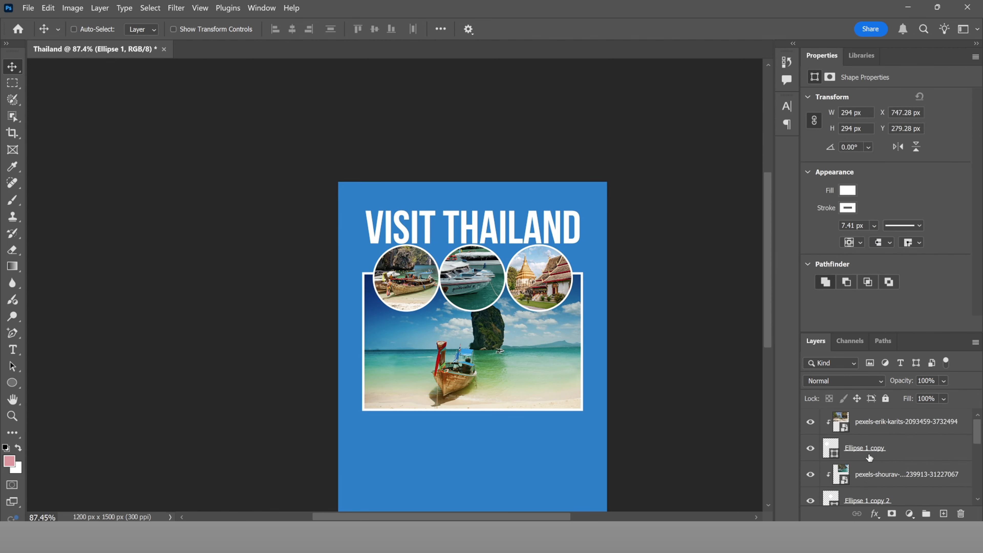
{"action": "left_click", "coordinate": [868, 452], "text": "shift"}
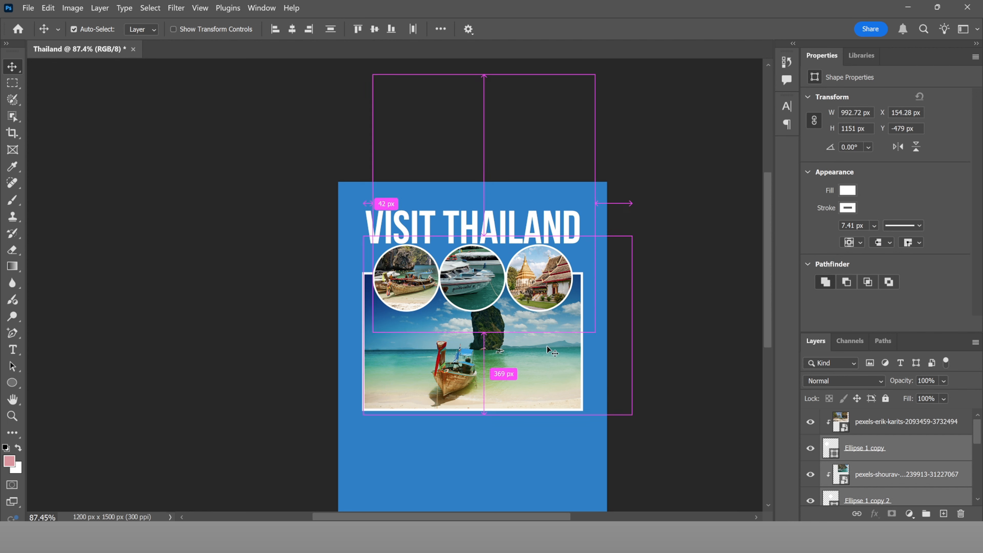
{"action": "key", "text": "ctrl+t"}
{"action": "left_click_drag", "start_coordinate": [597, 336], "coordinate": [611, 349]}
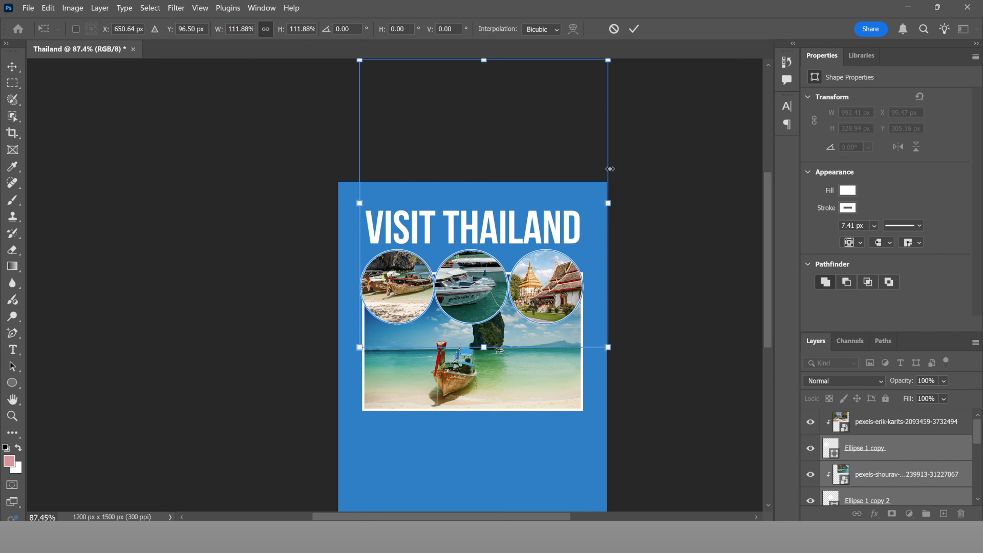
{"action": "left_click_drag", "start_coordinate": [570, 257], "coordinate": [538, 259]}
{"action": "left_click", "coordinate": [634, 28]}
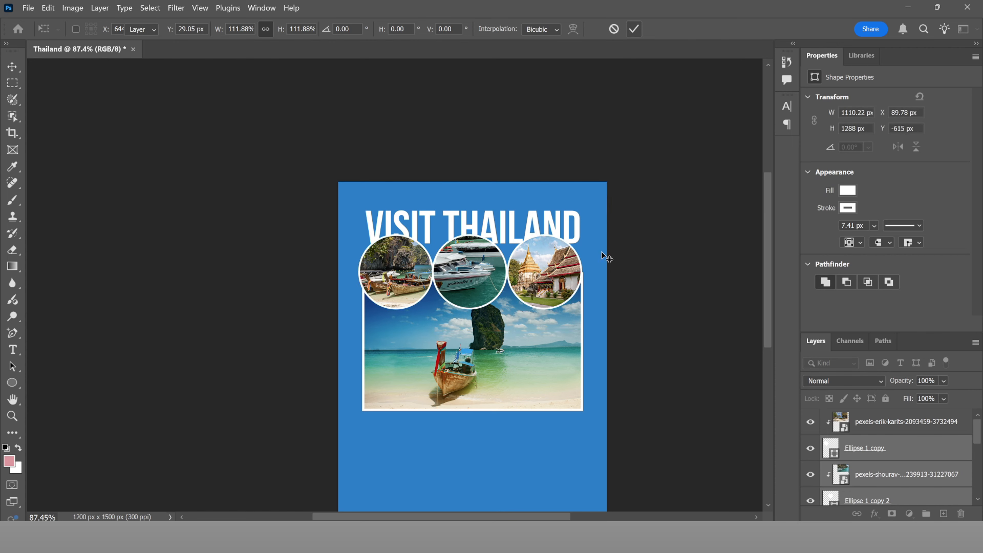
Step: Shift the three circle insets together slightly to the right
{"action": "scroll", "coordinate": [569, 298], "scroll_direction": "up", "scroll_amount": 3}
{"action": "scroll", "coordinate": [569, 298], "scroll_direction": "up", "scroll_amount": 1}
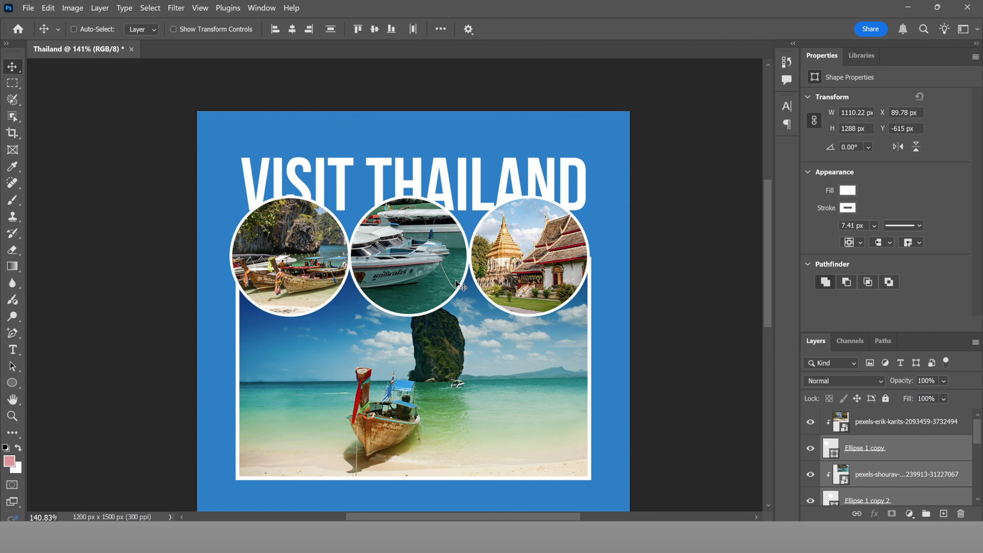
{"action": "left_click_drag", "start_coordinate": [458, 285], "coordinate": [461, 284]}
{"action": "key", "text": "Right"}
{"action": "key", "text": "Right"}
{"action": "key", "text": "Right"}
{"action": "key", "text": "Right"}
{"action": "key", "text": "Right"}
{"action": "key", "text": "Right"}
{"action": "key", "text": "Right"}
{"action": "key", "text": "Right"}
{"action": "key", "text": "Right"}
{"action": "key", "text": "Right"}
{"action": "key", "text": "Right"}
{"action": "key", "text": "Right"}
{"action": "key", "text": "Right"}
{"action": "key", "text": "Right"}
{"action": "key", "text": "Right"}
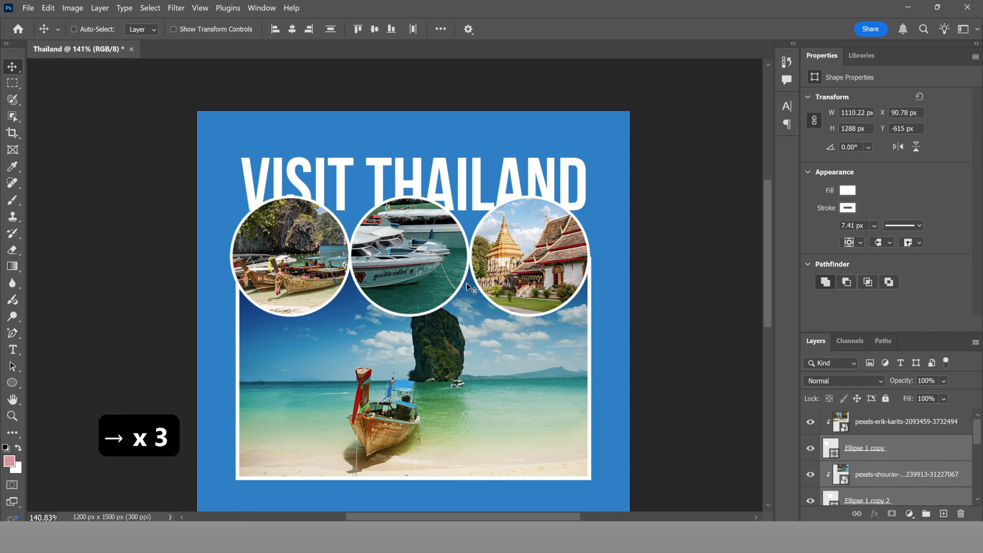
{"action": "key", "text": "Right"}
{"action": "key", "text": "Right"}
{"action": "key", "text": "Right"}
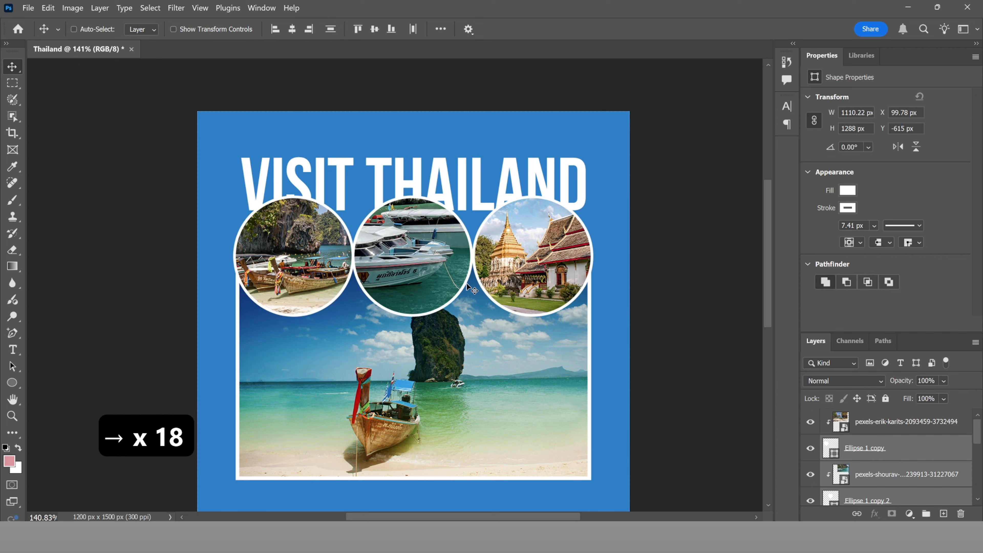
Step: Move the middle circle right and the temple circle left so the insets overlap evenly
{"action": "left_click", "coordinate": [884, 452]}
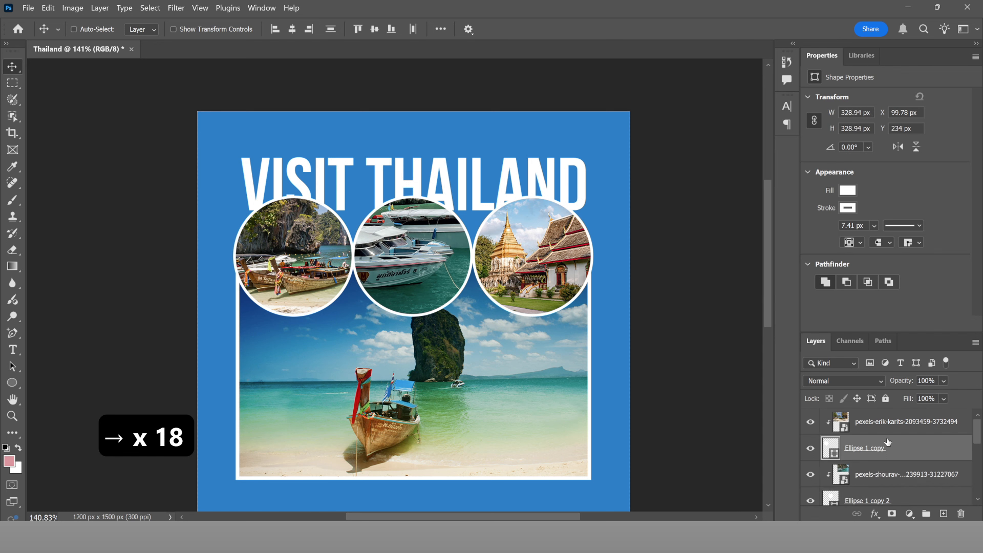
{"action": "scroll", "coordinate": [890, 429], "scroll_direction": "down", "scroll_amount": 4}
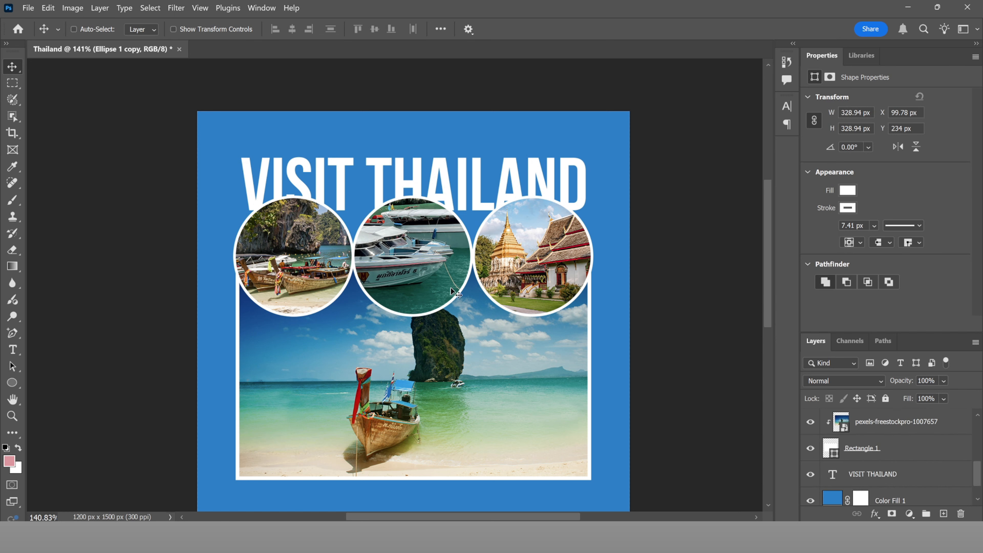
{"action": "mouse_move", "coordinate": [445, 290]}
{"action": "left_mouse_down"}
{"action": "mouse_move", "coordinate": [455, 287]}
{"action": "mouse_move", "coordinate": [444, 288]}
{"action": "left_mouse_up"}
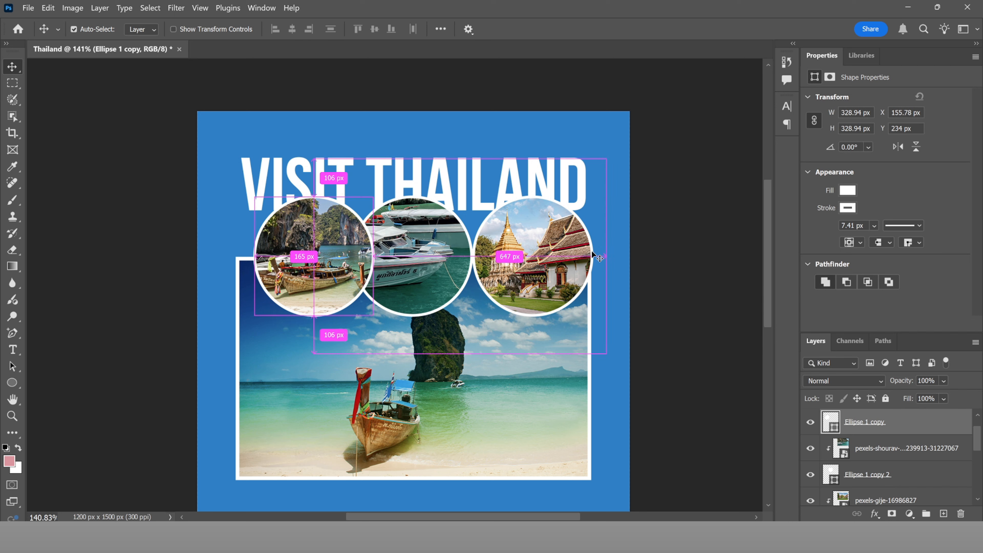
{"action": "left_click", "coordinate": [592, 251], "text": "ctrl"}
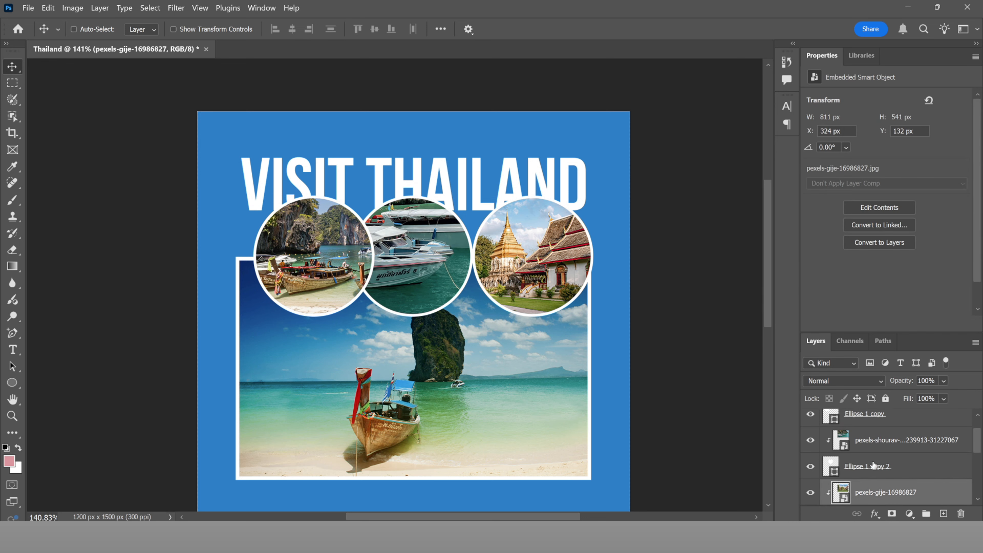
{"action": "scroll", "coordinate": [873, 465], "scroll_direction": "down", "scroll_amount": 1}
{"action": "left_click", "coordinate": [921, 469]}
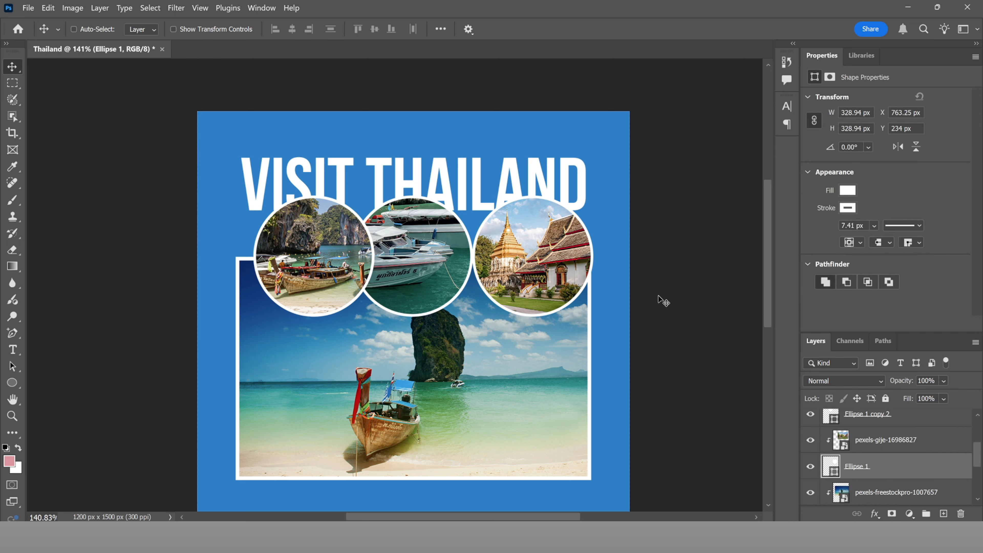
{"action": "left_click_drag", "start_coordinate": [594, 285], "coordinate": [553, 277]}
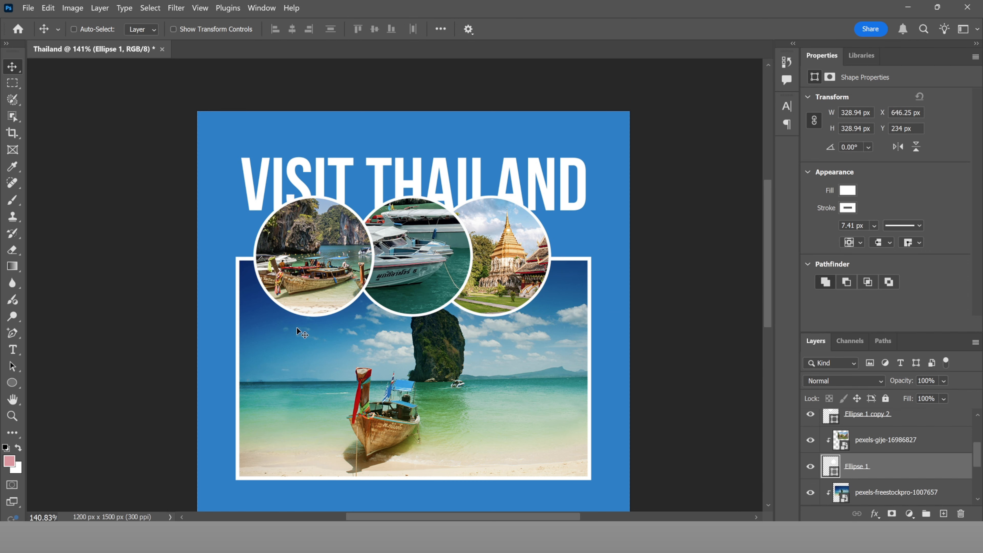
{"action": "left_click", "coordinate": [304, 316], "text": "ctrl"}
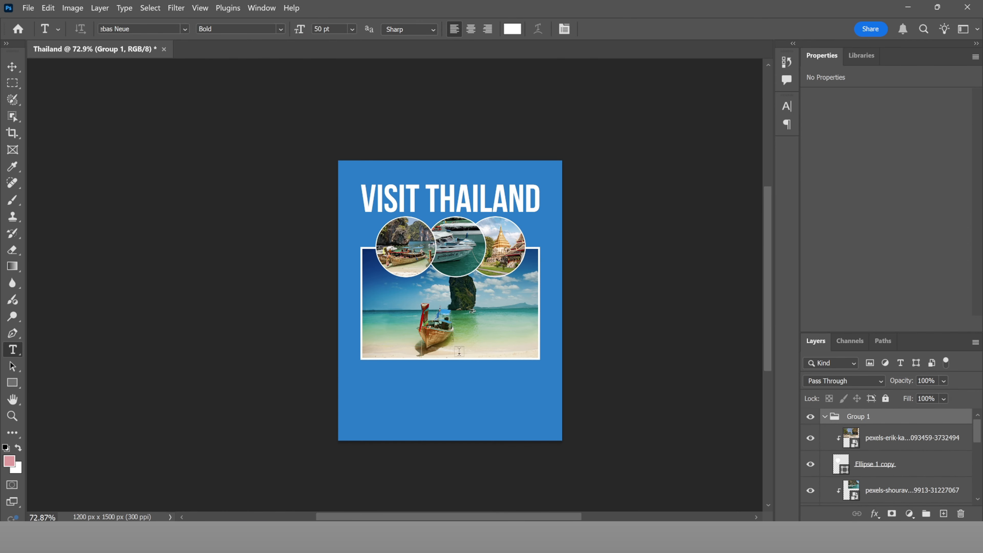
{"action": "scroll", "coordinate": [471, 357], "scroll_direction": "up", "scroll_amount": 2}
Step: Draw a wide white rectangle below the beach photo and set its stroke to 0 px
{"action": "key", "text": "u"}
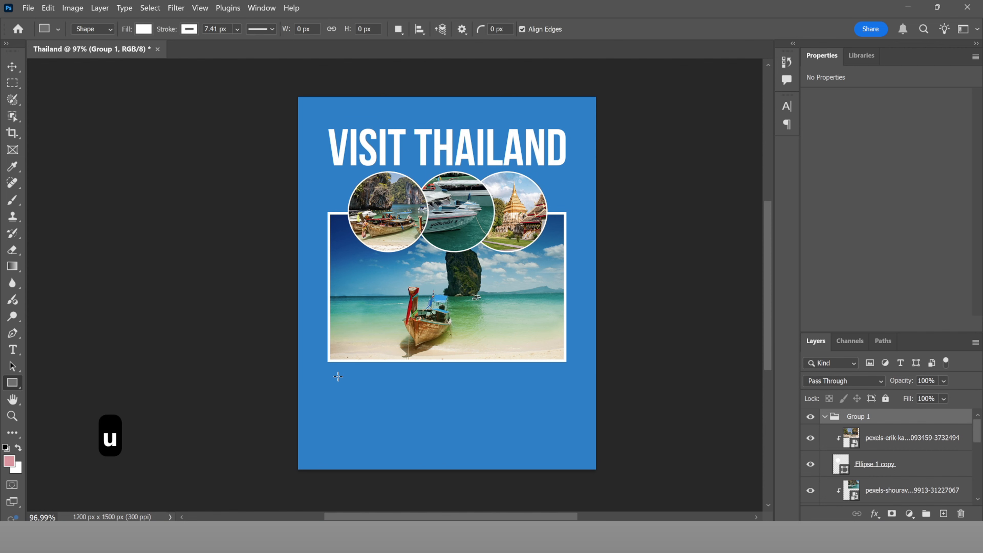
{"action": "left_click_drag", "start_coordinate": [338, 377], "coordinate": [557, 406]}
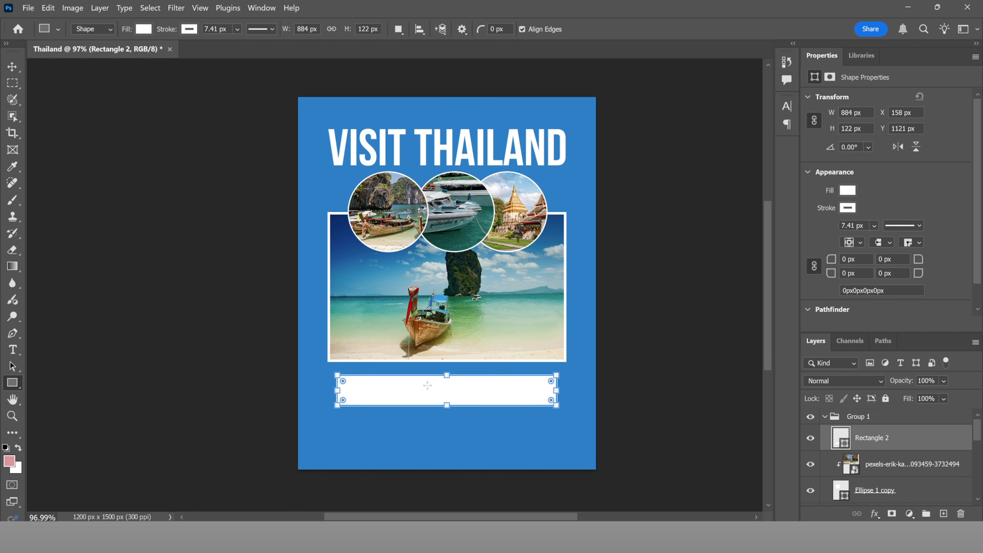
{"action": "left_click_drag", "start_coordinate": [169, 30], "coordinate": [107, 25]}
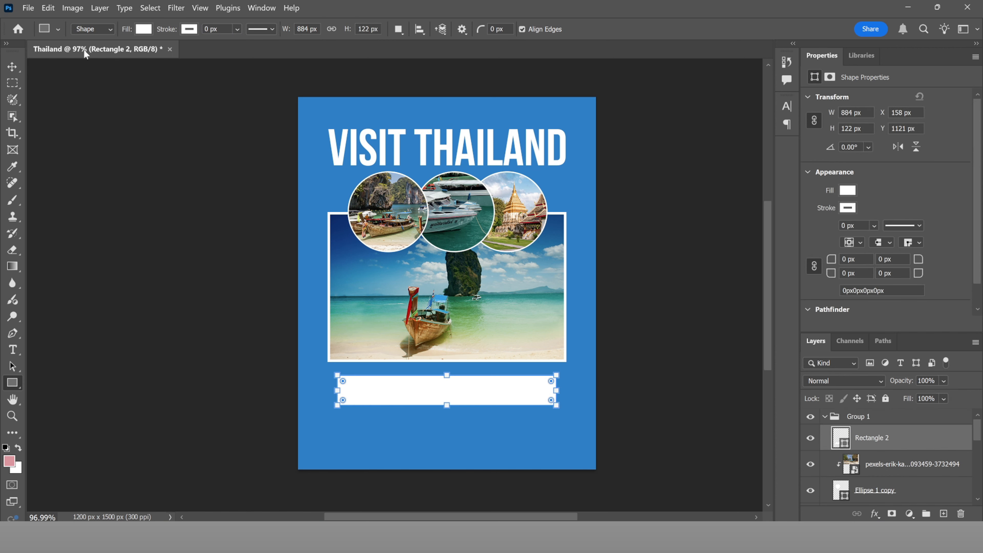
Step: Move Rectangle 2 above Group 1 in the layer stack
{"action": "left_click", "coordinate": [12, 68]}
{"action": "scroll", "coordinate": [338, 386], "scroll_direction": "up", "scroll_amount": 4}
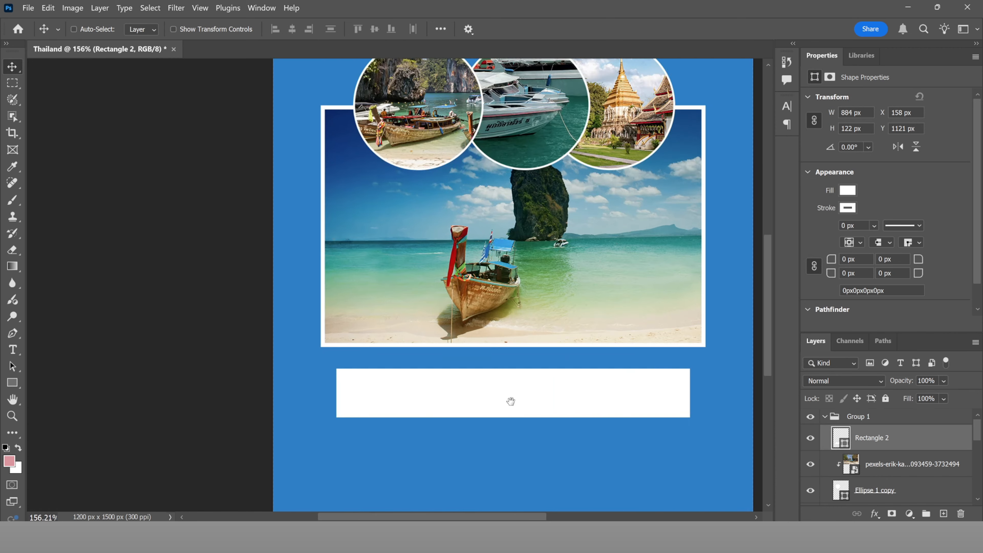
{"action": "left_click_drag", "start_coordinate": [512, 401], "coordinate": [425, 392]}
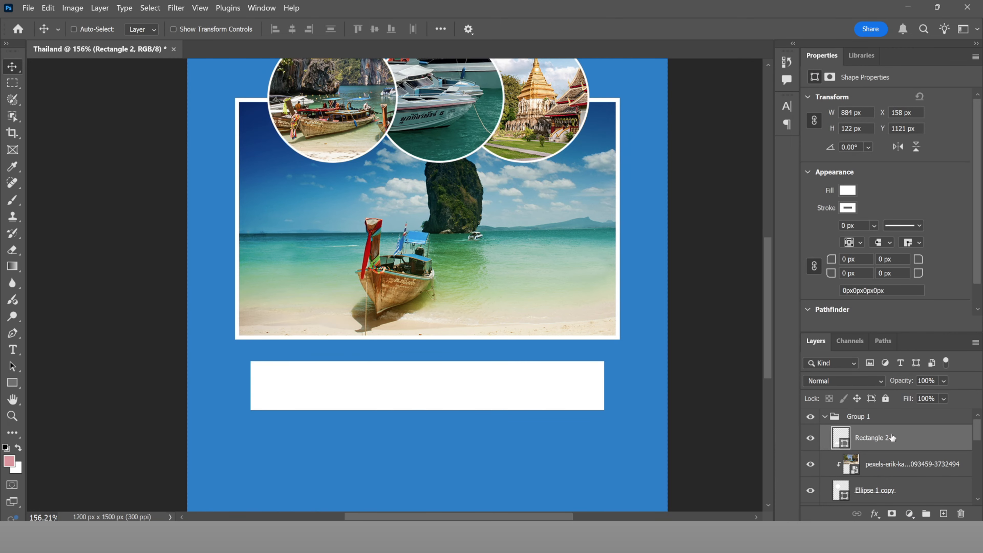
{"action": "left_click_drag", "start_coordinate": [893, 438], "coordinate": [897, 411]}
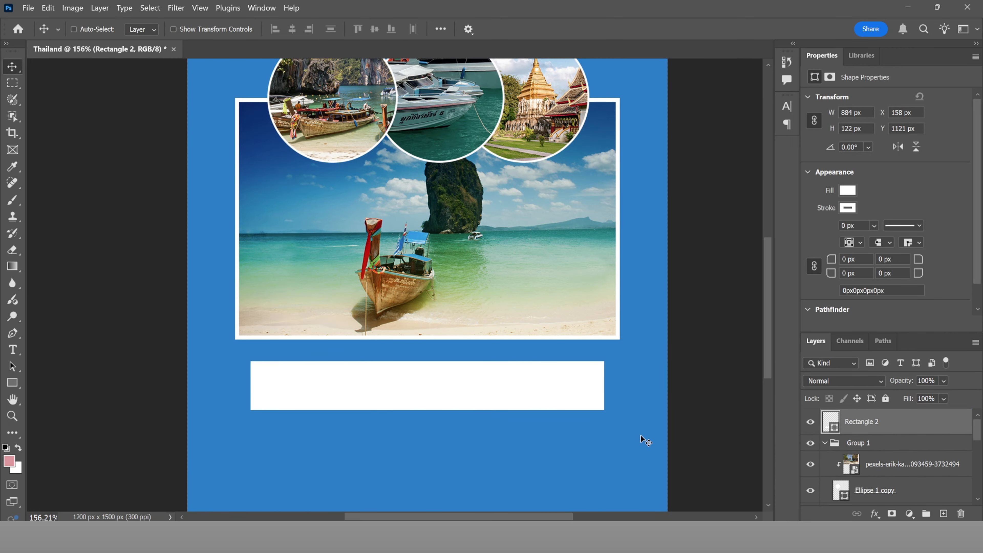
Step: Pull the banner's top-left anchor outward to slant its left edge, converting the shape to a path
{"action": "right_click", "coordinate": [20, 337]}
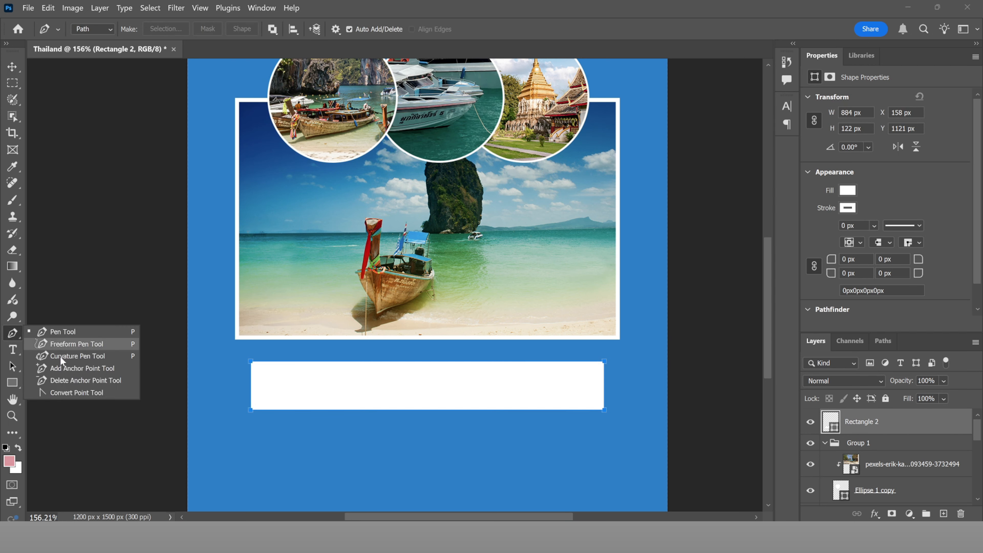
{"action": "left_click", "coordinate": [62, 368]}
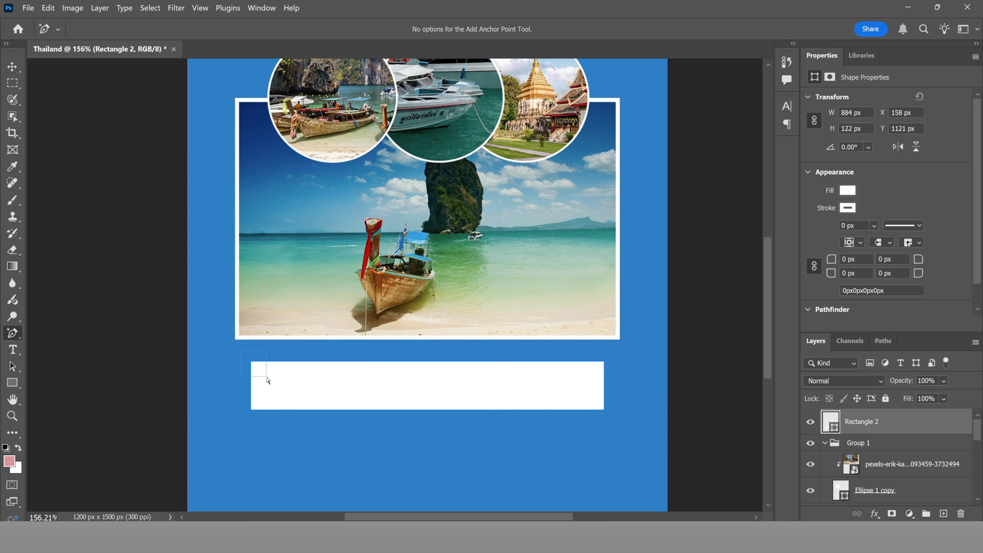
{"action": "scroll", "coordinate": [217, 366], "scroll_direction": "up", "scroll_amount": 16}
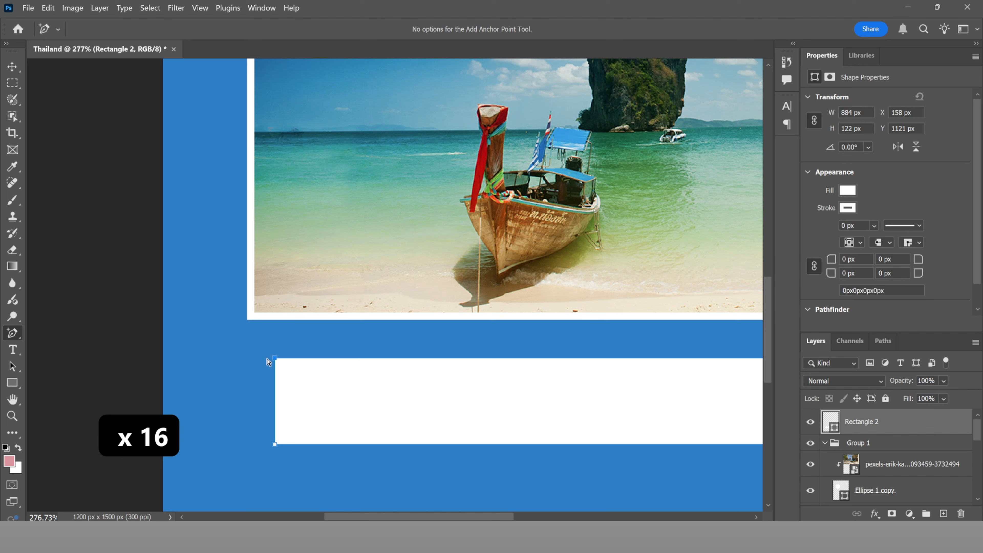
{"action": "left_click_drag", "start_coordinate": [275, 362], "coordinate": [267, 362]}
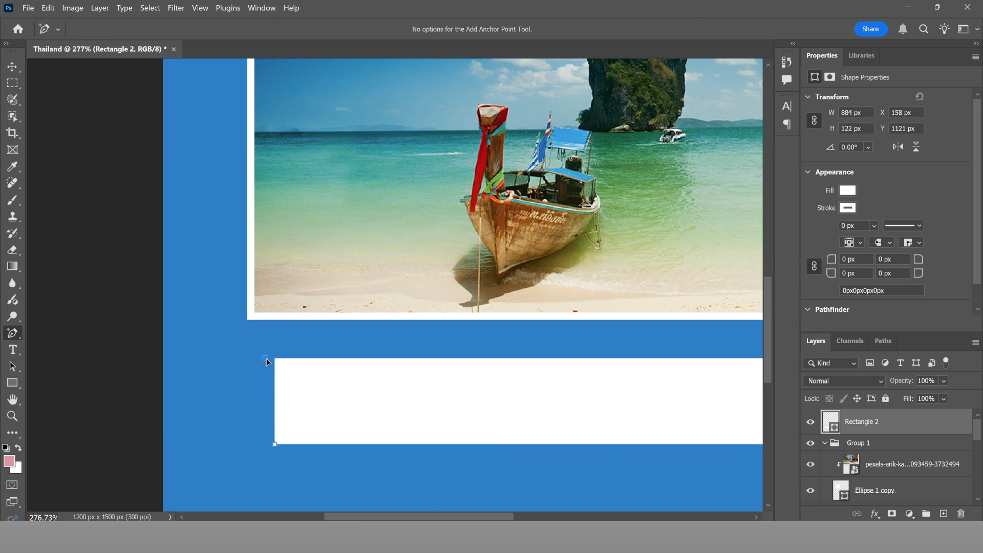
{"action": "left_click", "coordinate": [510, 226]}
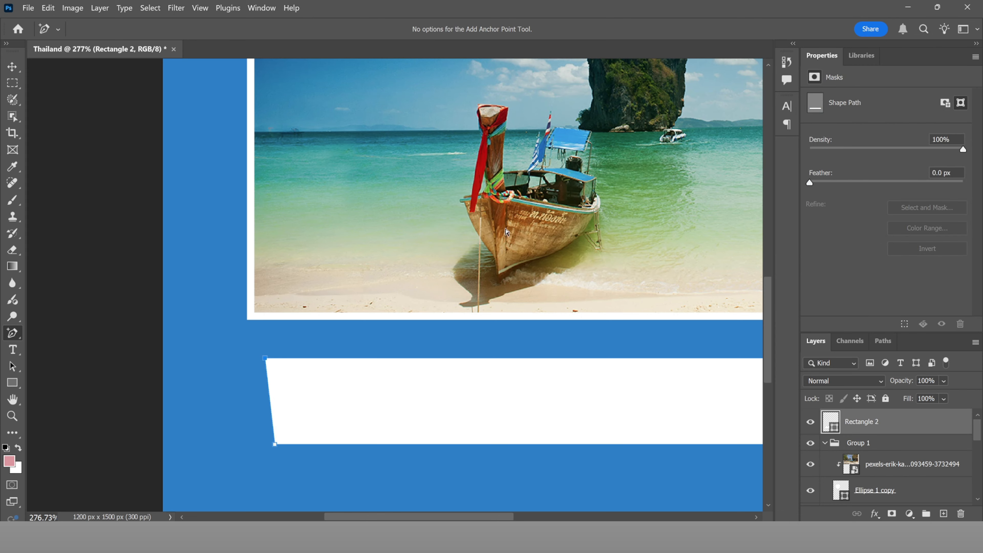
{"action": "scroll", "coordinate": [280, 355], "scroll_direction": "down", "scroll_amount": 6}
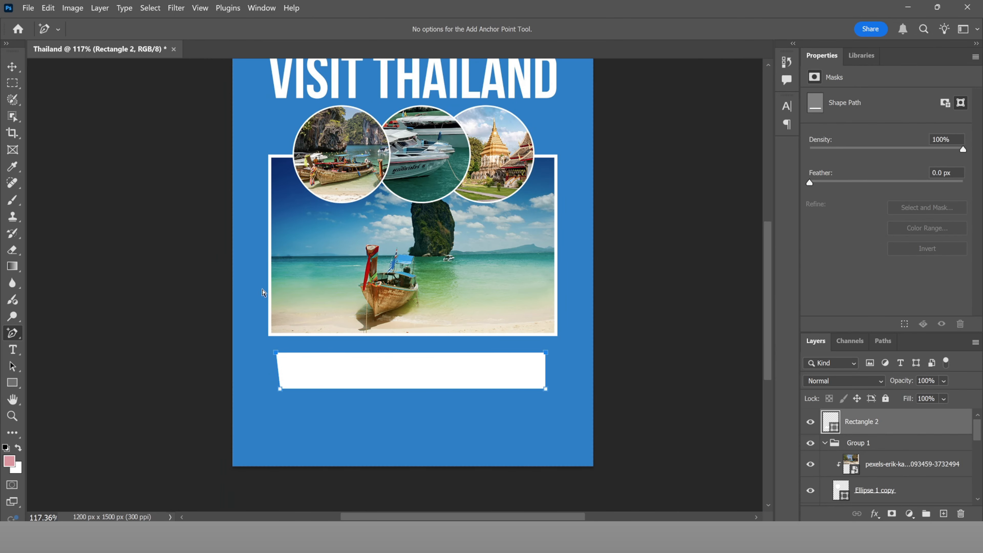
{"action": "left_click", "coordinate": [18, 71]}
{"action": "scroll", "coordinate": [438, 360], "scroll_direction": "up", "scroll_amount": 3}
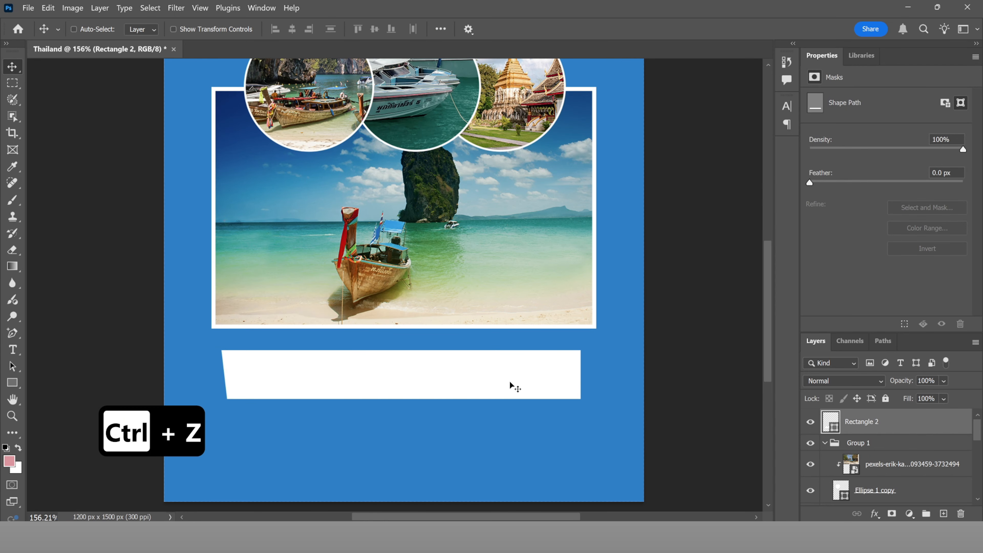
Step: Duplicate the white banner slightly higher and fill the copy with yellow #ffd200
{"action": "left_click_drag", "start_coordinate": [510, 381], "coordinate": [512, 365]}
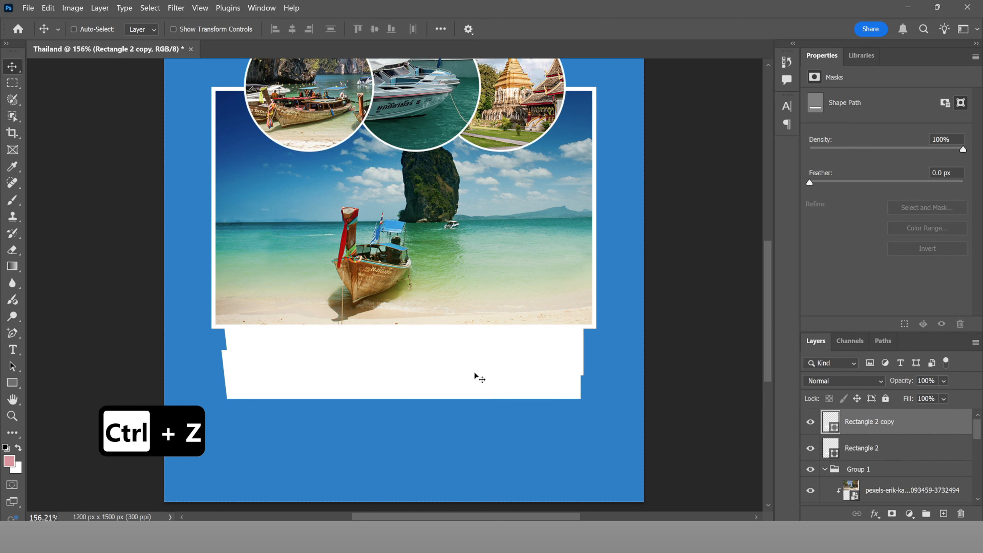
{"action": "double_click", "coordinate": [832, 421]}
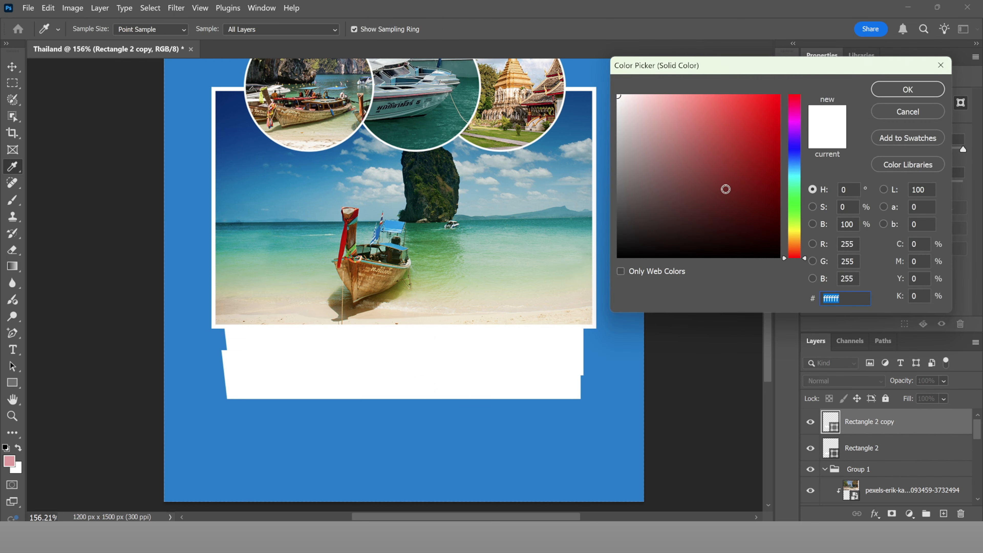
{"action": "left_click_drag", "start_coordinate": [794, 247], "coordinate": [801, 238]}
{"action": "left_click_drag", "start_coordinate": [758, 124], "coordinate": [801, 85]}
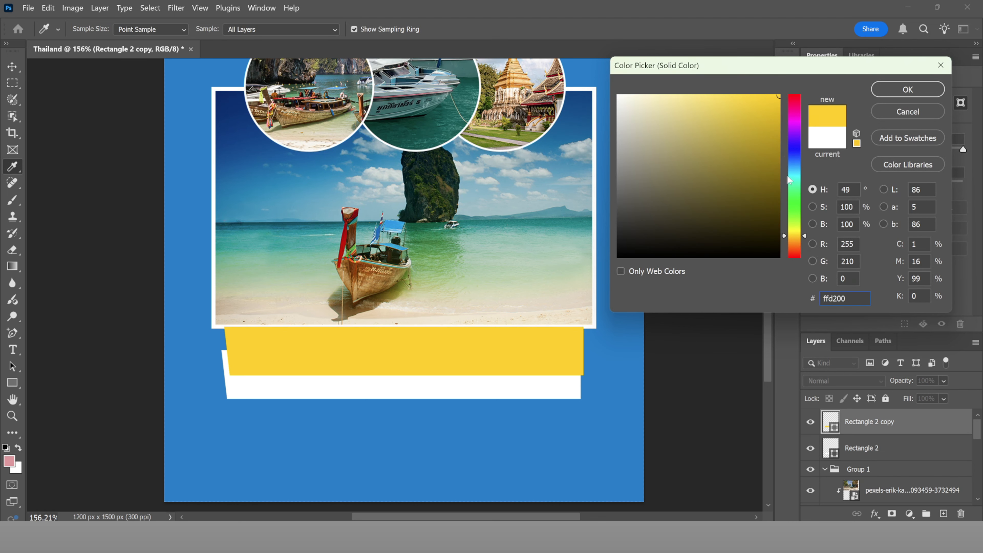
{"action": "left_click", "coordinate": [908, 89]}
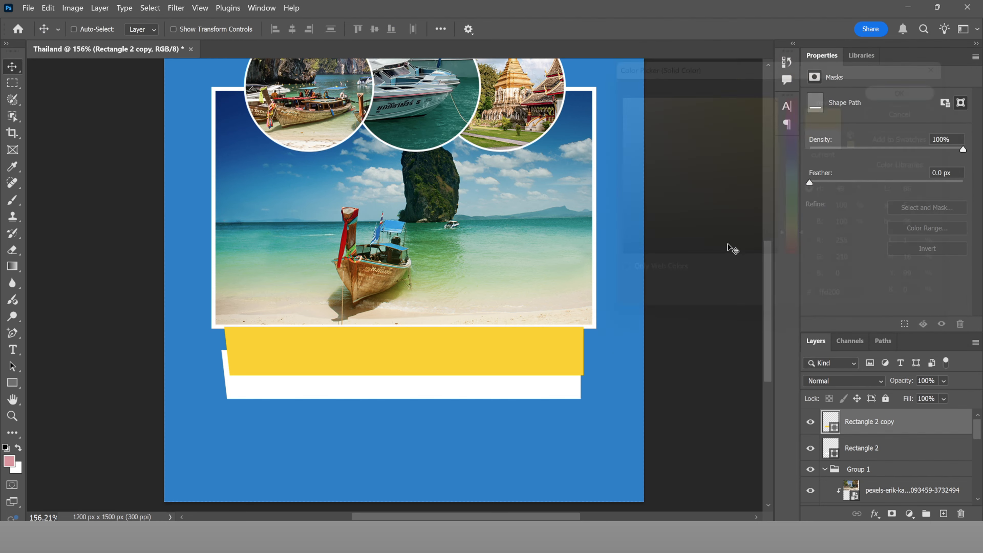
Step: Stack the white banner in front of the yellow copy, leaving the yellow copy selected
{"action": "left_click_drag", "start_coordinate": [883, 448], "coordinate": [918, 417]}
{"action": "mouse_move", "coordinate": [519, 333]}
{"action": "left_mouse_down"}
{"action": "mouse_move", "coordinate": [515, 325]}
{"action": "mouse_move", "coordinate": [523, 335]}
{"action": "mouse_move", "coordinate": [533, 323]}
{"action": "left_mouse_up"}
{"action": "key", "text": "ctrl+z"}
{"action": "left_click", "coordinate": [869, 450]}
Step: Type 'EXPLORE THAILAND' at 34 pt Bebas Neue Bold and place it on the yellow band
{"action": "key", "text": "Up"}
{"action": "key", "text": "Up"}
{"action": "key", "text": "Up"}
{"action": "key", "text": "t"}
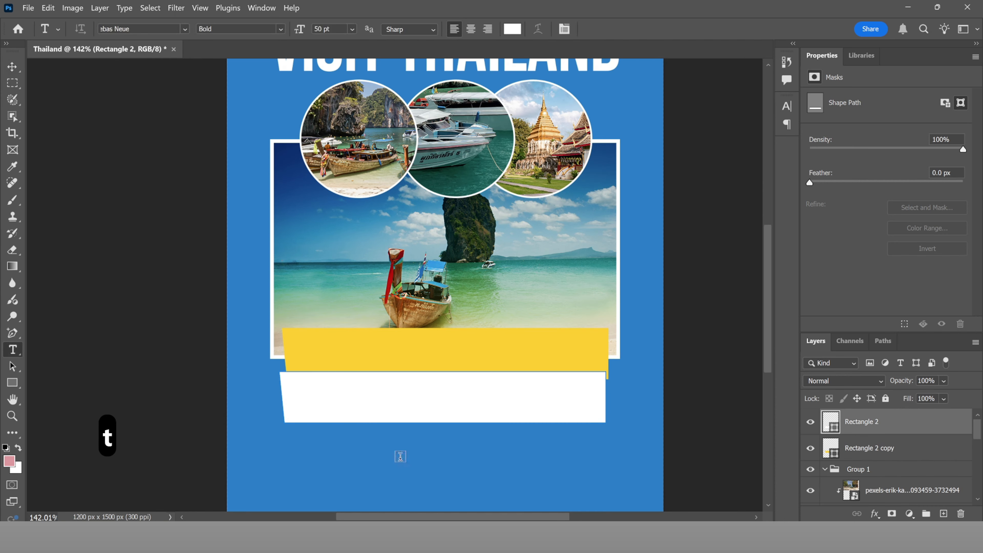
{"action": "left_click", "coordinate": [347, 455]}
{"action": "type", "text": "ex"}
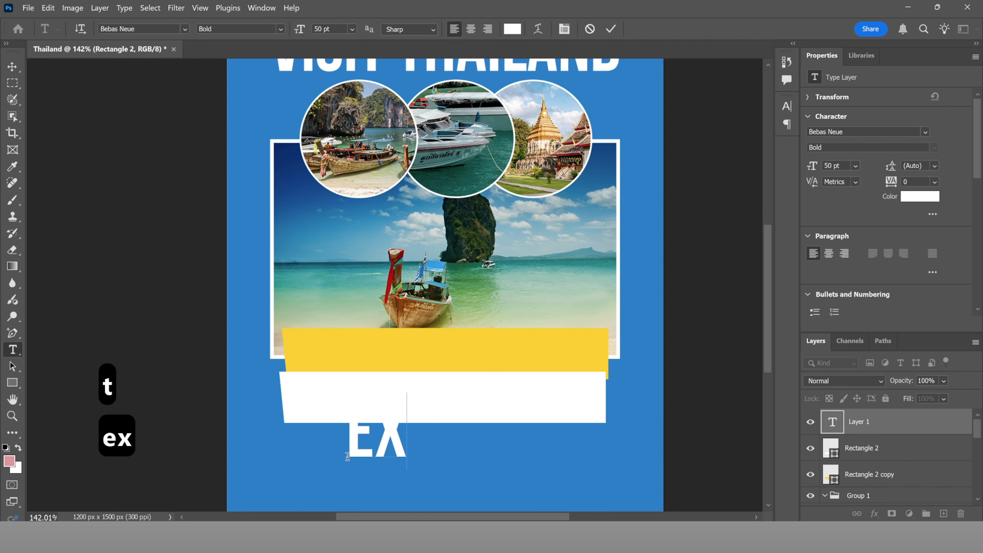
{"action": "type", "text": "plore"}
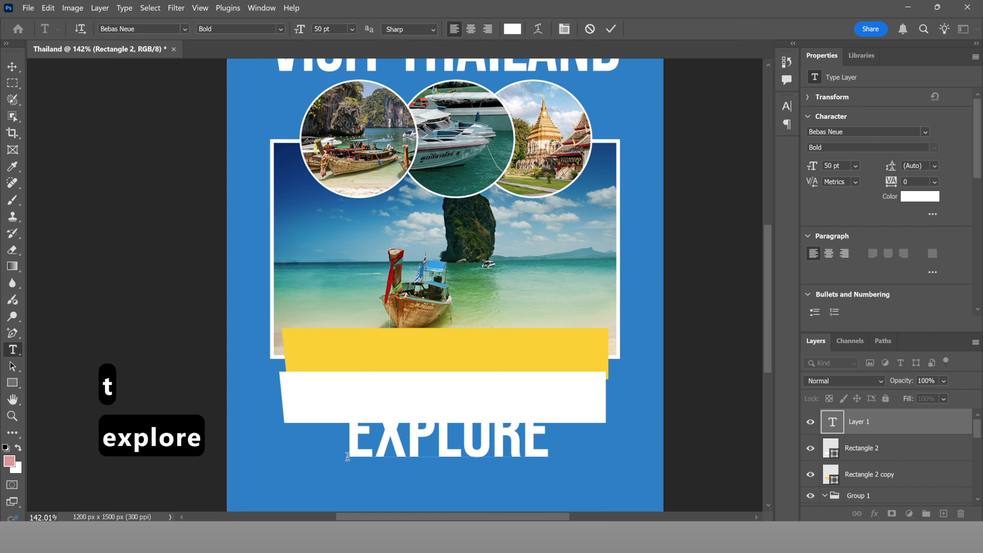
{"action": "type", "text": " tha"}
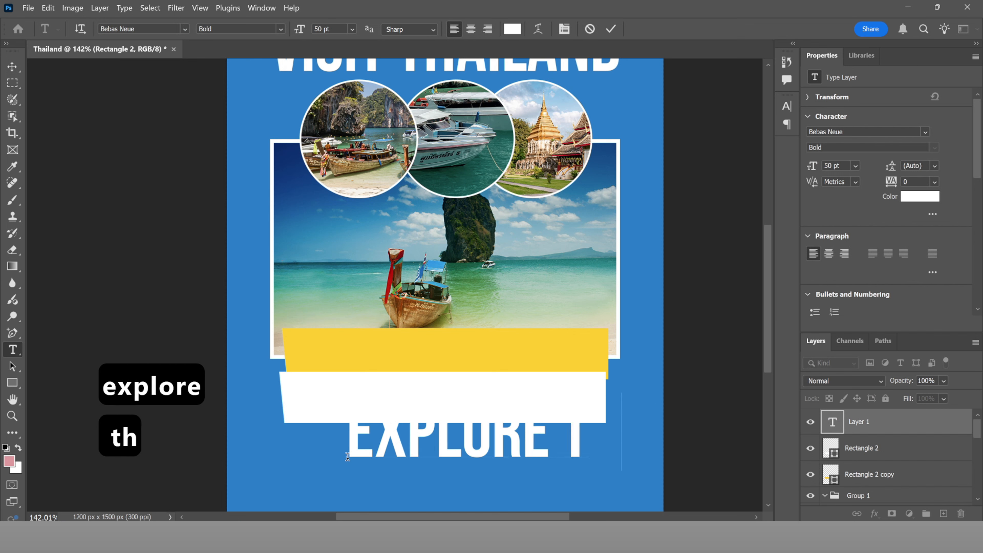
{"action": "type", "text": "iland"}
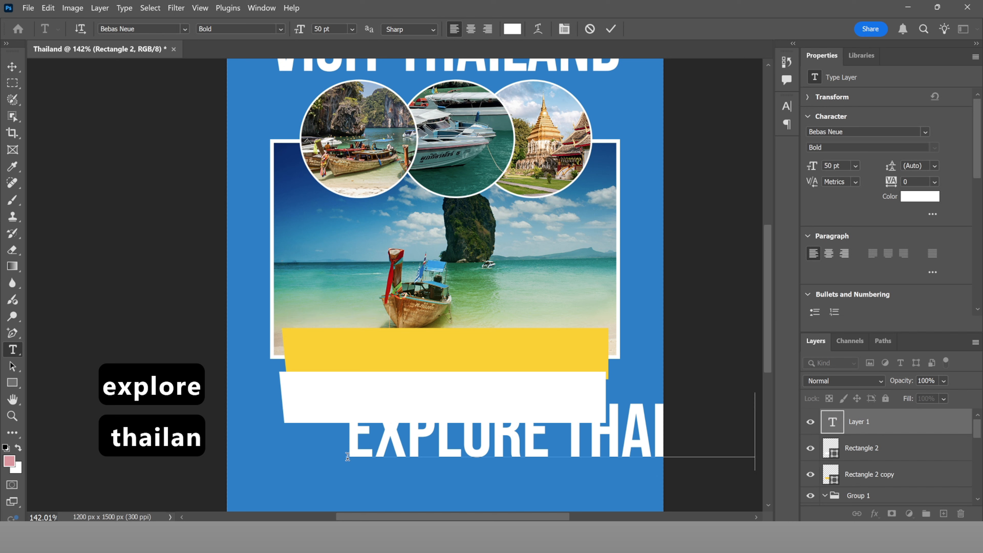
{"action": "key", "text": "ctrl+a"}
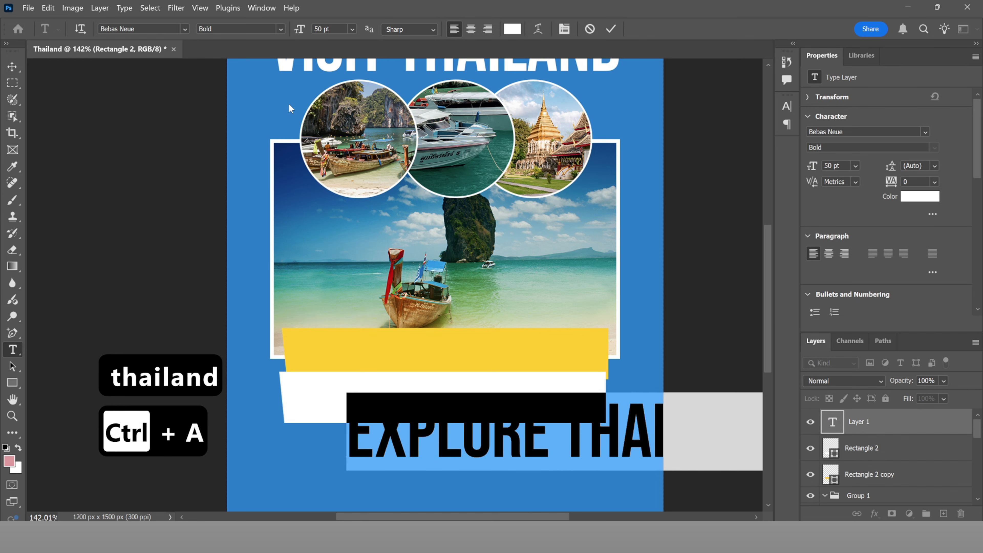
{"action": "left_click_drag", "start_coordinate": [297, 31], "coordinate": [287, 31]}
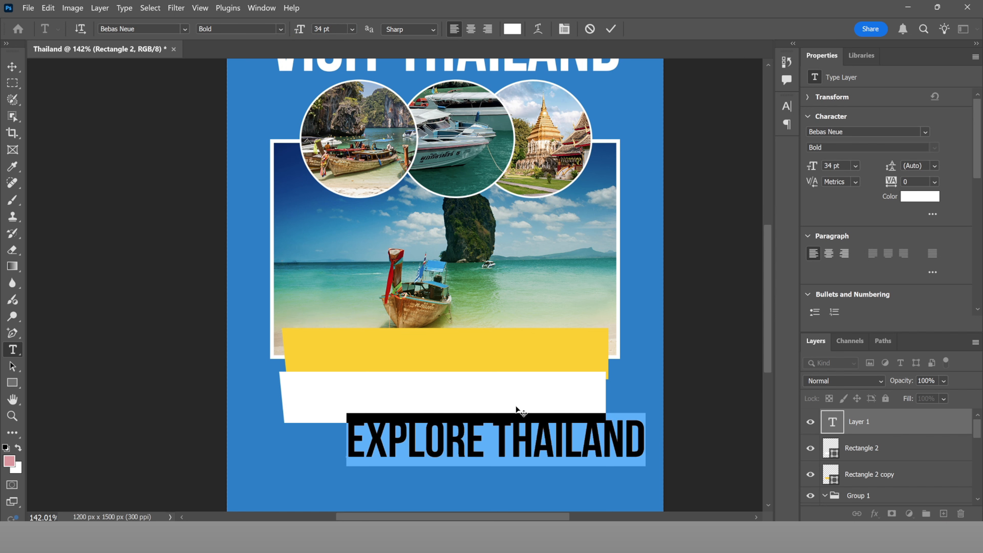
{"action": "left_click_drag", "start_coordinate": [515, 410], "coordinate": [469, 318]}
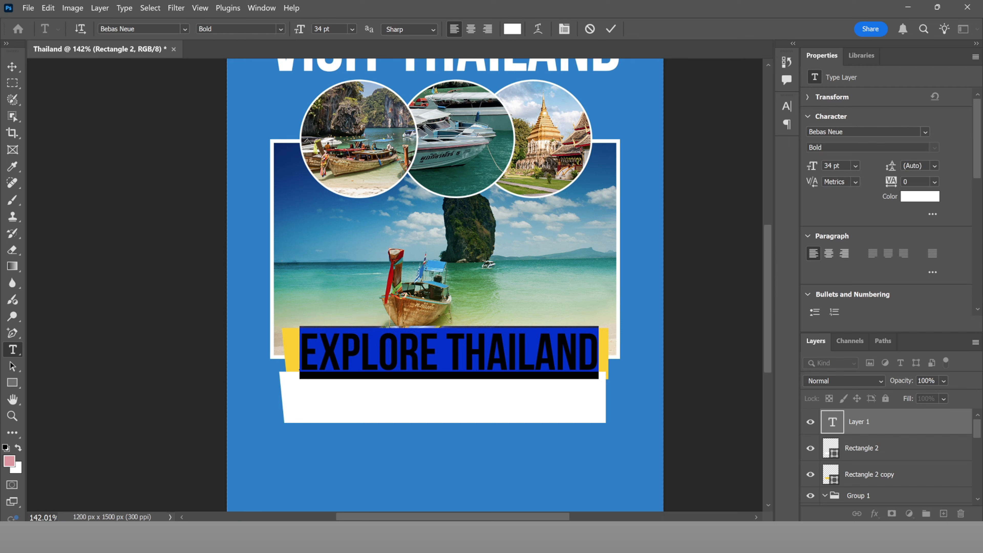
Step: Set the heading in Anton, shrink it to about 25 pt, and recentre it on the banner
{"action": "left_click", "coordinate": [185, 29]}
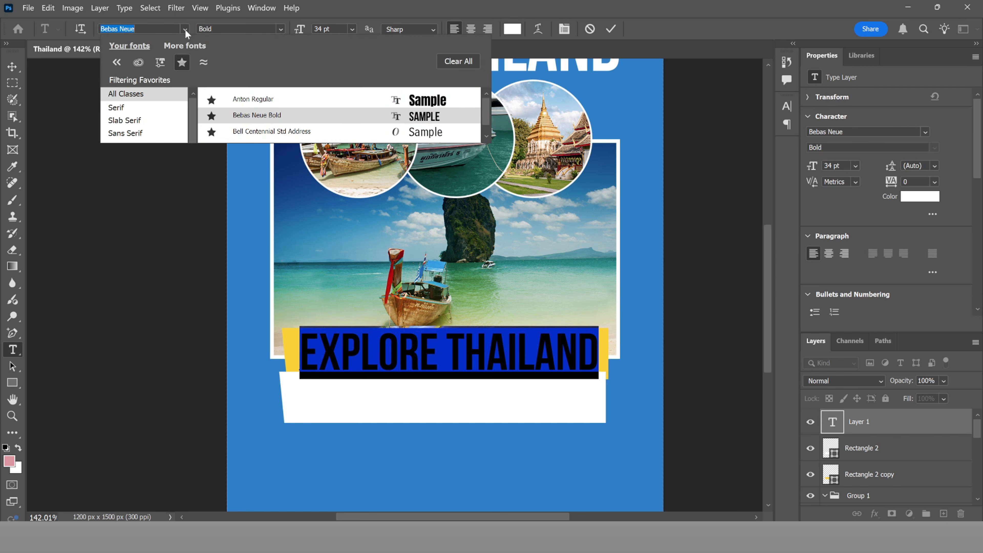
{"action": "left_click", "coordinate": [260, 106]}
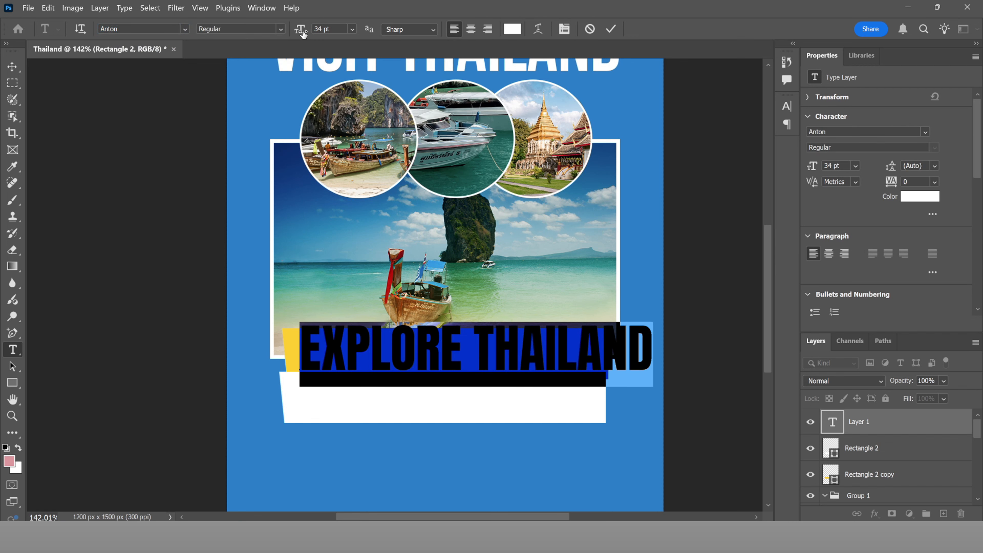
{"action": "left_click_drag", "start_coordinate": [303, 34], "coordinate": [298, 33]}
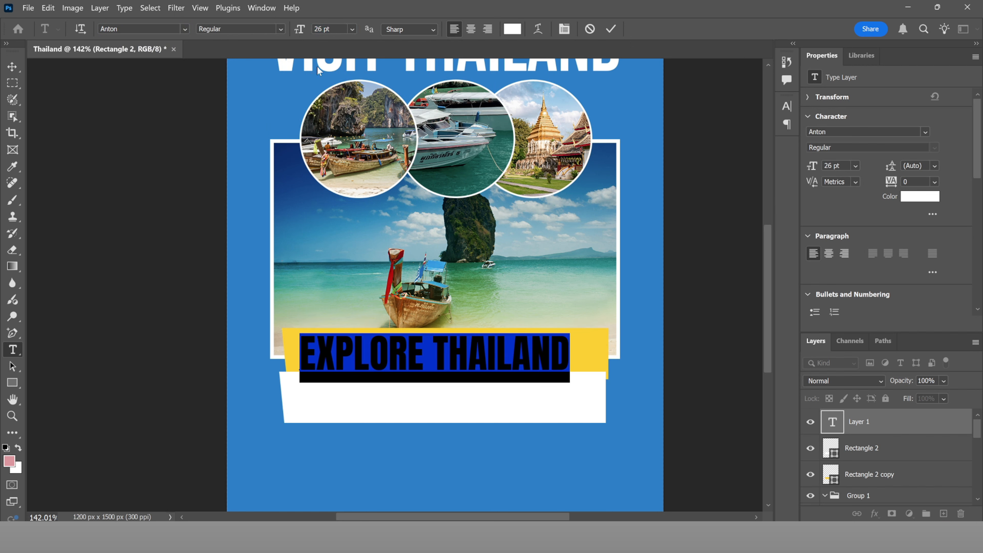
{"action": "left_click_drag", "start_coordinate": [455, 316], "coordinate": [467, 313]}
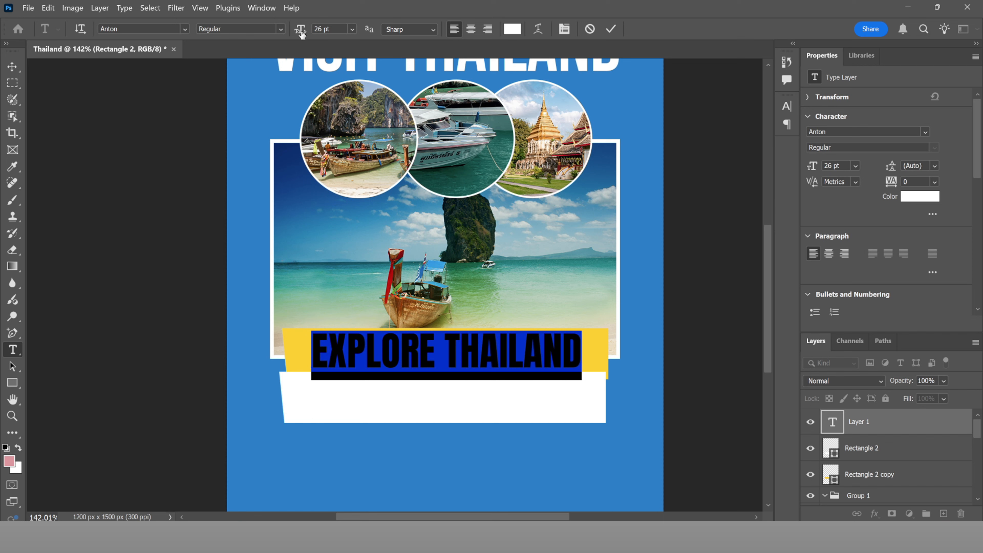
{"action": "left_click_drag", "start_coordinate": [302, 34], "coordinate": [302, 31]}
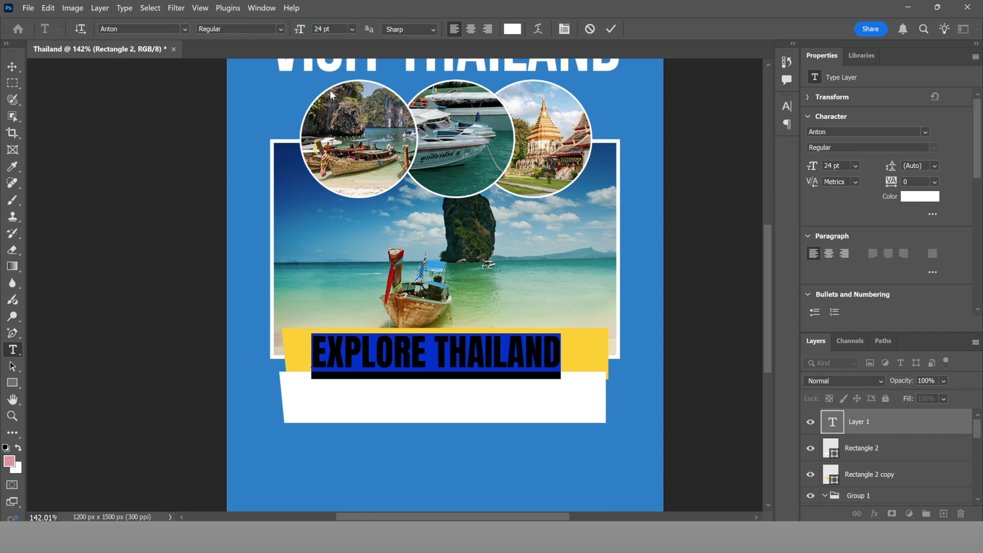
{"action": "left_click_drag", "start_coordinate": [473, 316], "coordinate": [480, 314]}
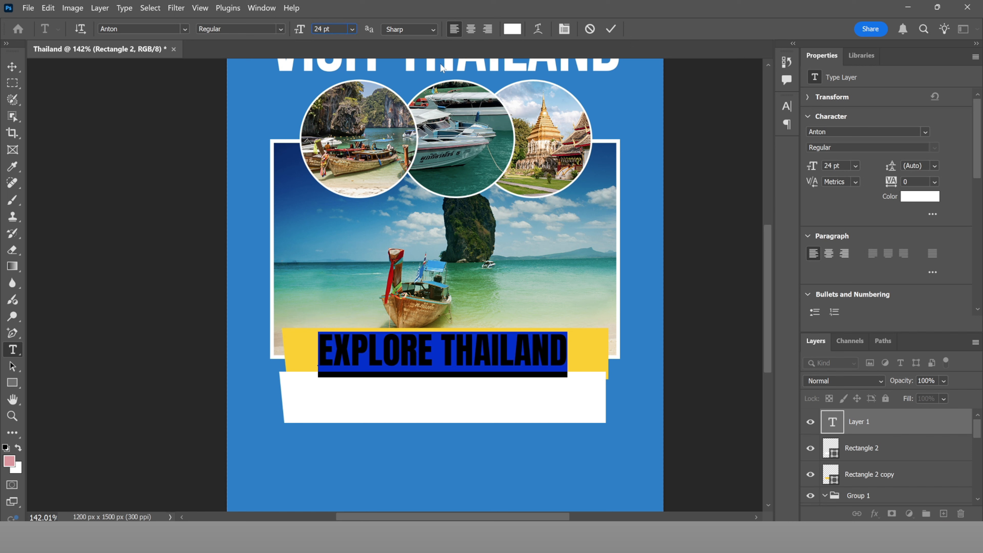
{"action": "key", "text": "Up"}
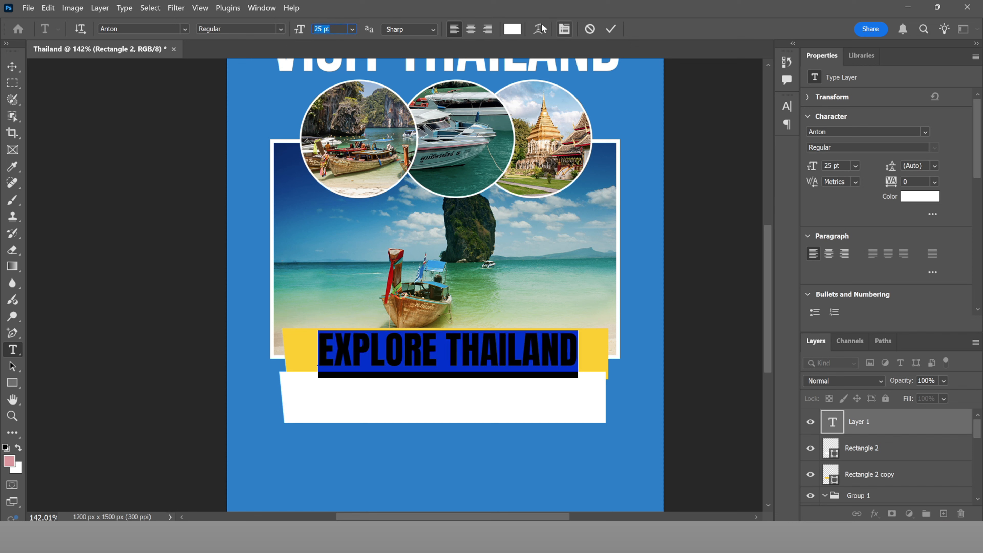
Step: Colour the heading blue 007fc8, set its size to 24.5 pt, and fine-tune its position
{"action": "left_click", "coordinate": [512, 29]}
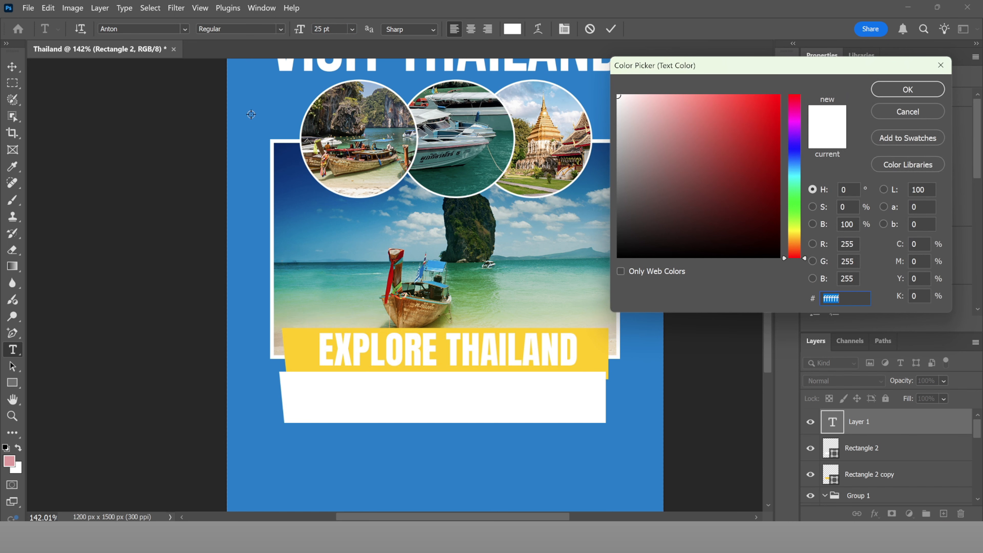
{"action": "left_click", "coordinate": [251, 115]}
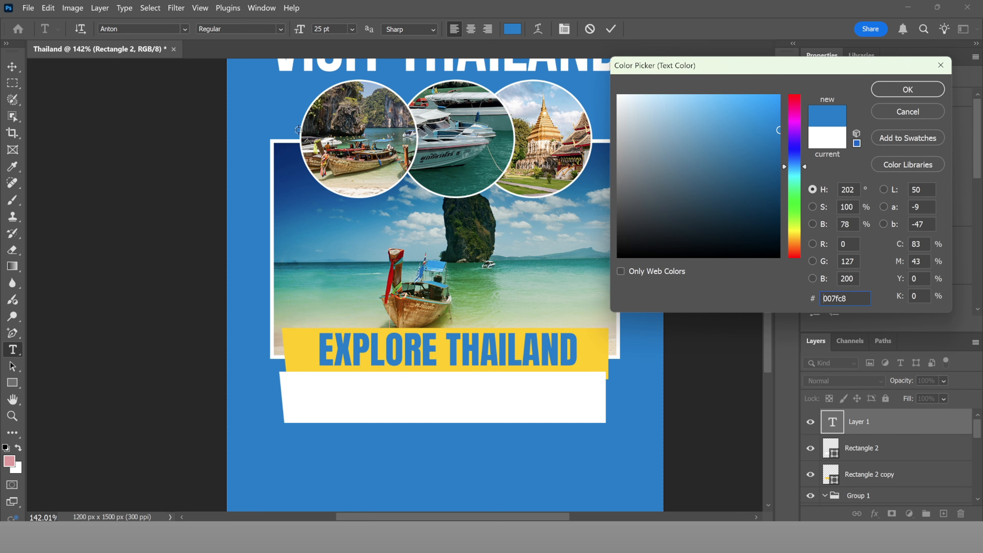
{"action": "left_click", "coordinate": [904, 90]}
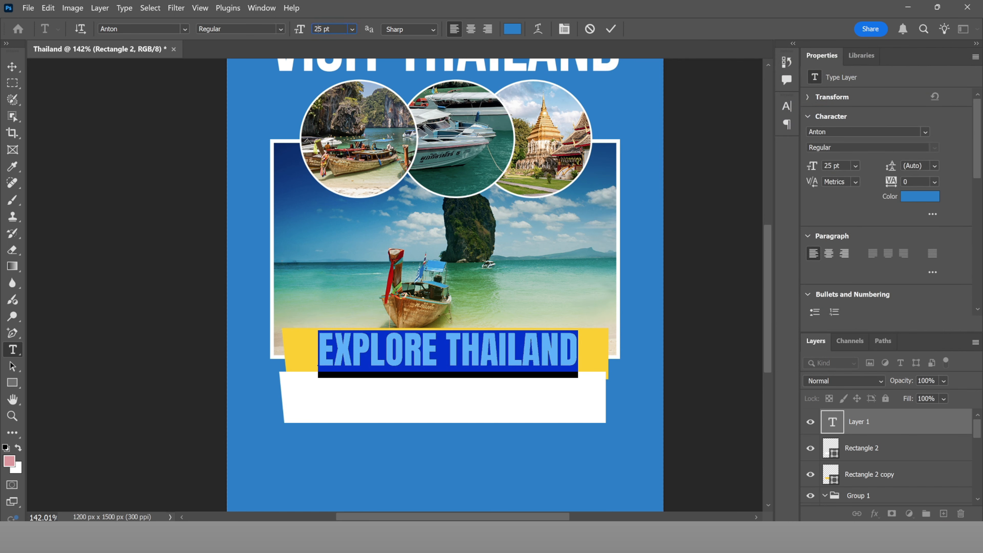
{"action": "key", "text": "BackSpace"}
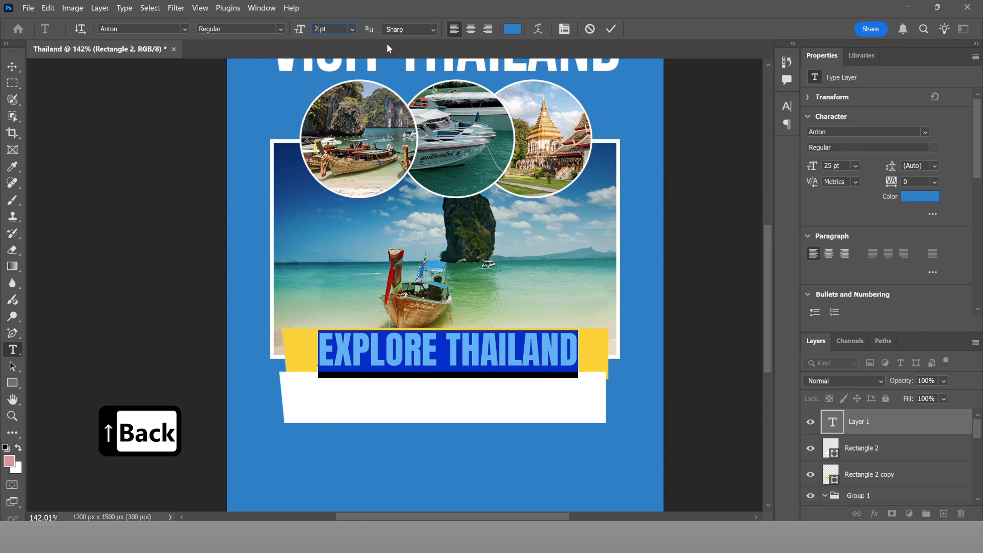
{"action": "type", "text": "4."}
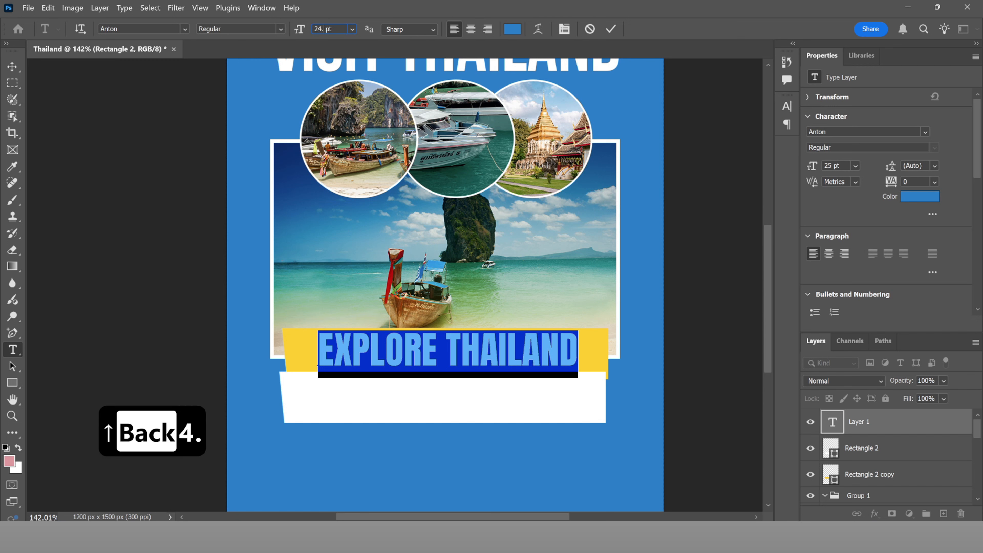
{"action": "type", "text": "5"}
{"action": "key", "text": "Return"}
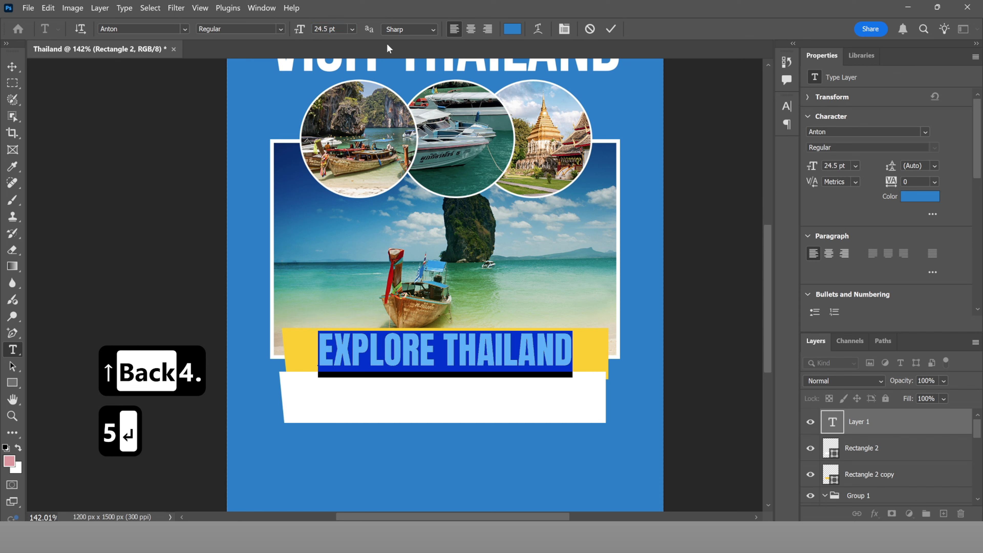
{"action": "mouse_move", "coordinate": [523, 313]}
{"action": "left_mouse_down"}
{"action": "mouse_move", "coordinate": [516, 311]}
{"action": "mouse_move", "coordinate": [525, 312]}
{"action": "left_mouse_up"}
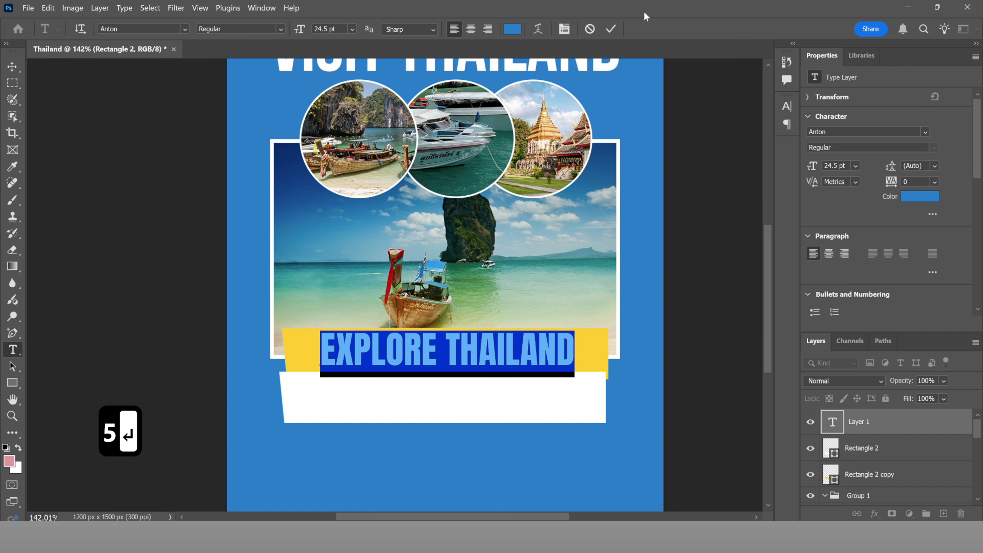
Step: Reopen the heading text and shrink it to 21 pt
{"action": "left_click", "coordinate": [611, 29]}
{"action": "scroll", "coordinate": [492, 250], "scroll_direction": "down", "scroll_amount": 3}
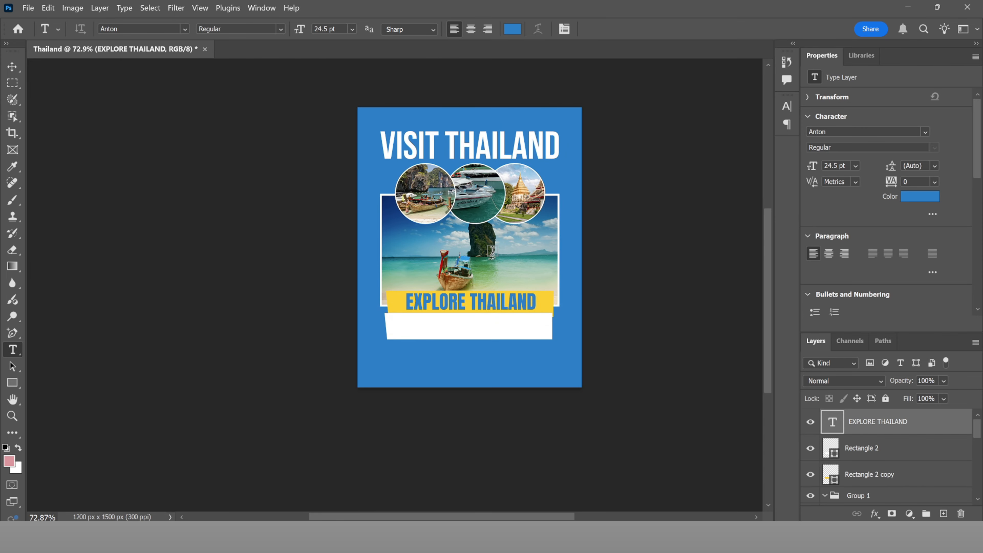
{"action": "scroll", "coordinate": [491, 293], "scroll_direction": "up", "scroll_amount": 3}
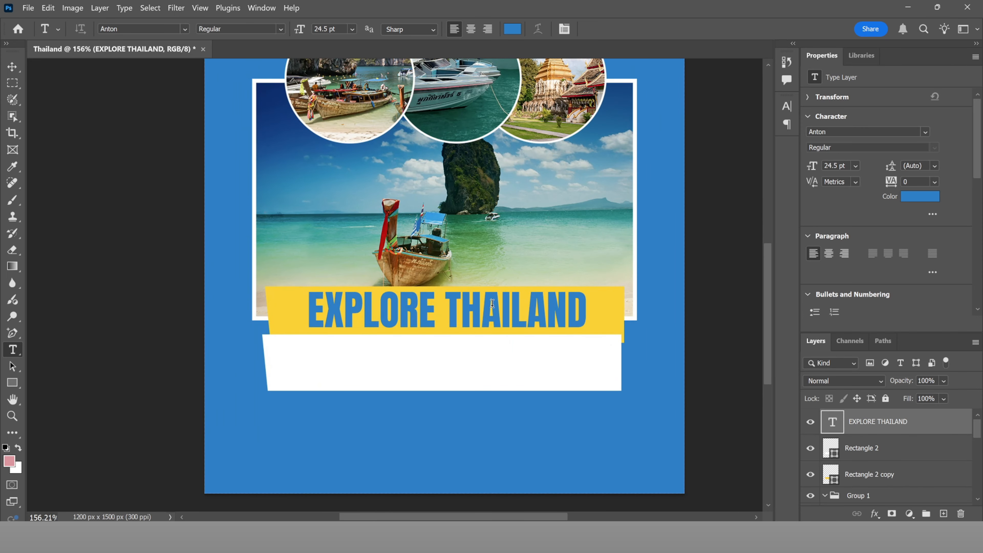
{"action": "left_click", "coordinate": [492, 303]}
{"action": "key", "text": "ctrl+a"}
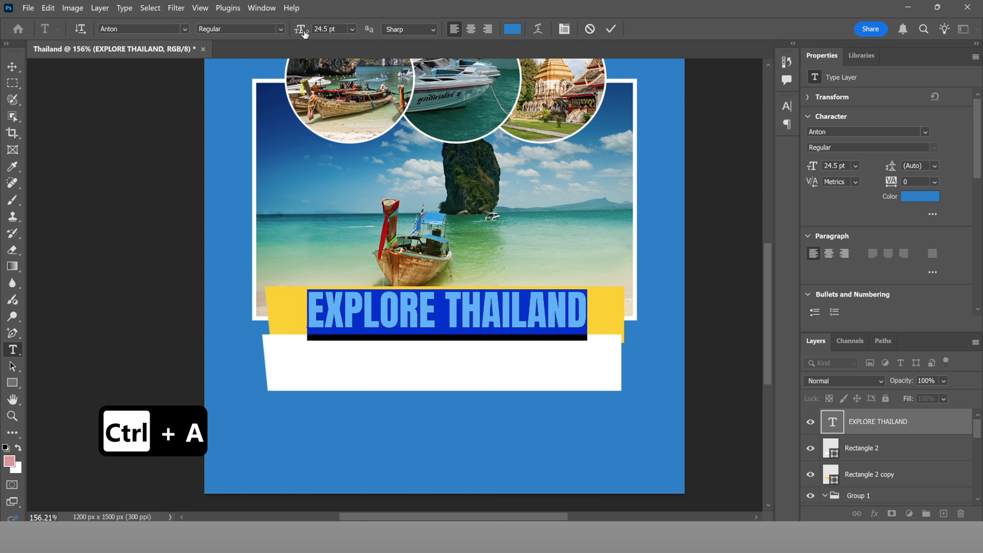
{"action": "left_click_drag", "start_coordinate": [305, 34], "coordinate": [304, 42]}
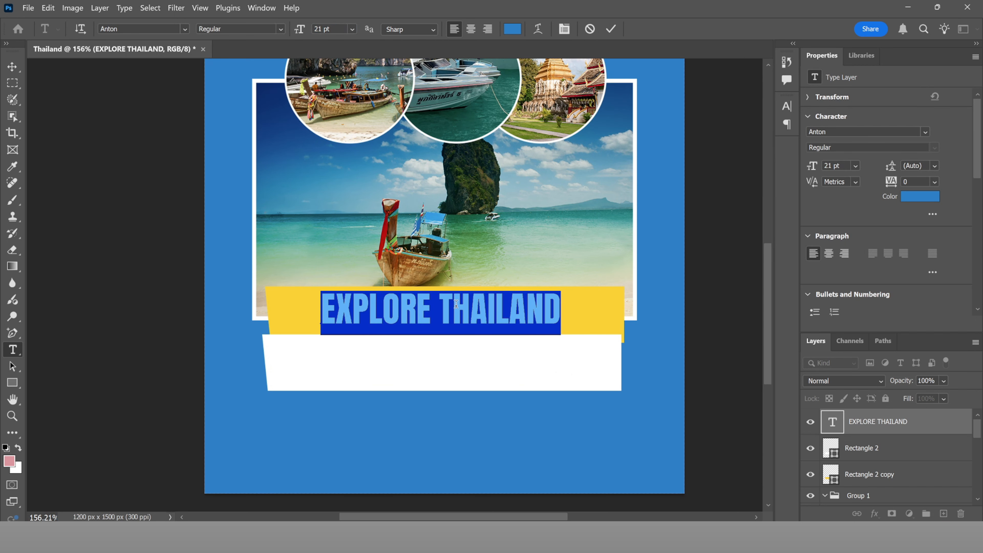
Step: Replace THAILAND with LANDSCAPES so the heading reads EXPLORE LANDSCAPES, and commit it
{"action": "left_click_drag", "start_coordinate": [444, 302], "coordinate": [577, 302]}
{"action": "type", "text": "LANDscapes"}
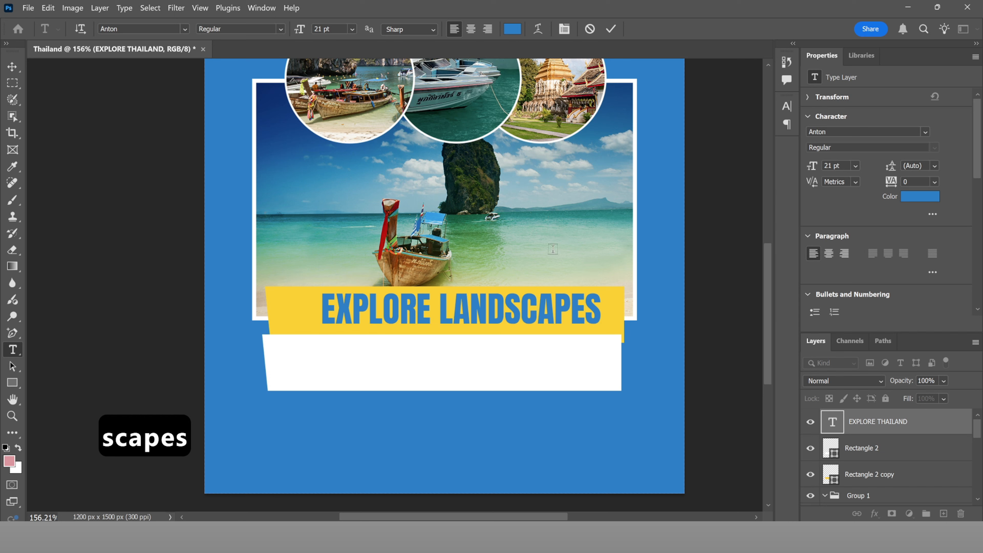
{"action": "left_click", "coordinate": [539, 252]}
{"action": "left_click", "coordinate": [498, 310]}
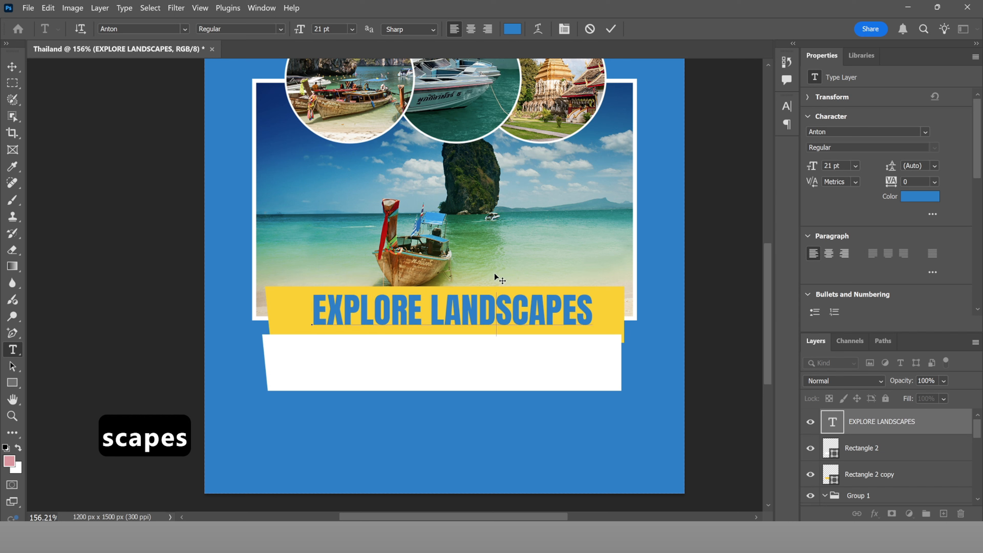
{"action": "key", "text": "ctrl+0"}
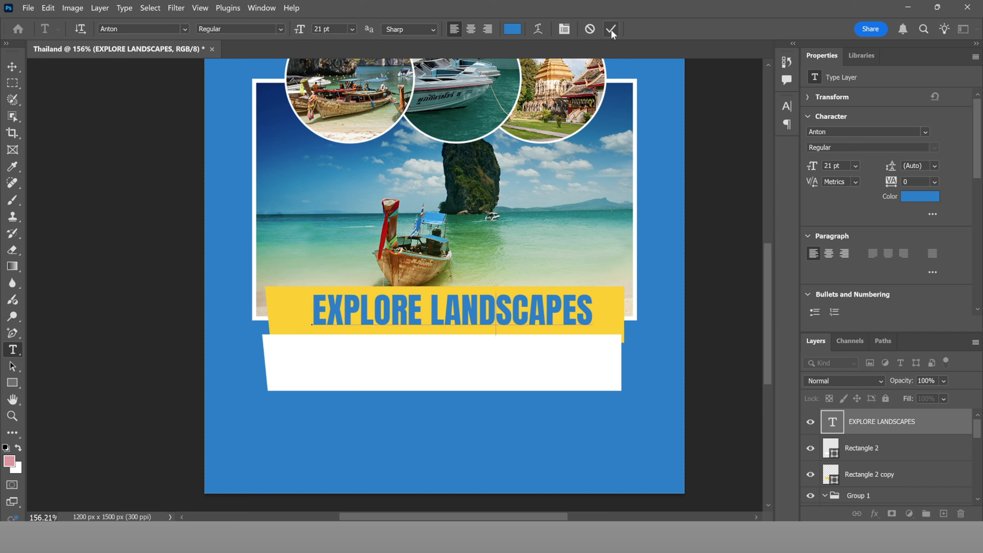
{"action": "left_click", "coordinate": [611, 29]}
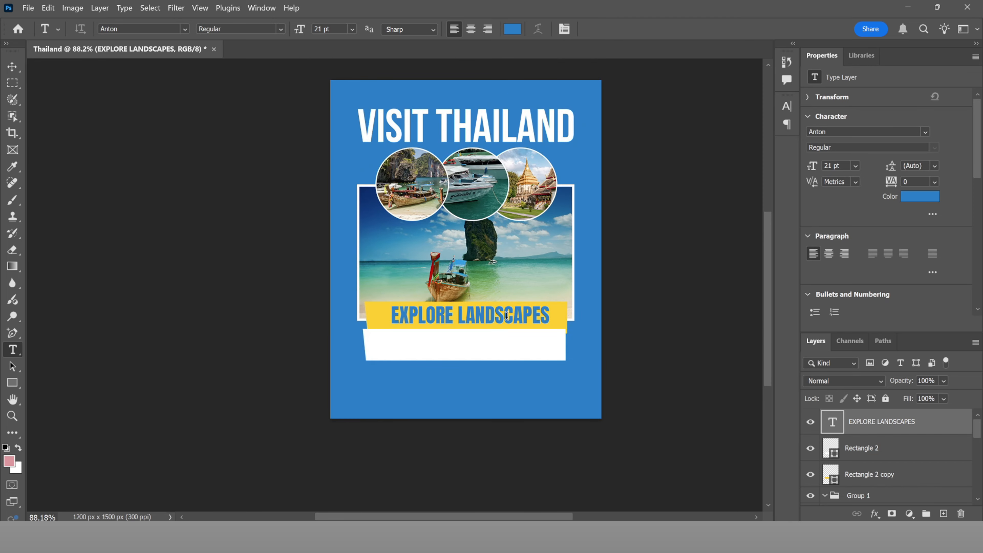
{"action": "scroll", "coordinate": [513, 295], "scroll_direction": "up", "scroll_amount": 3}
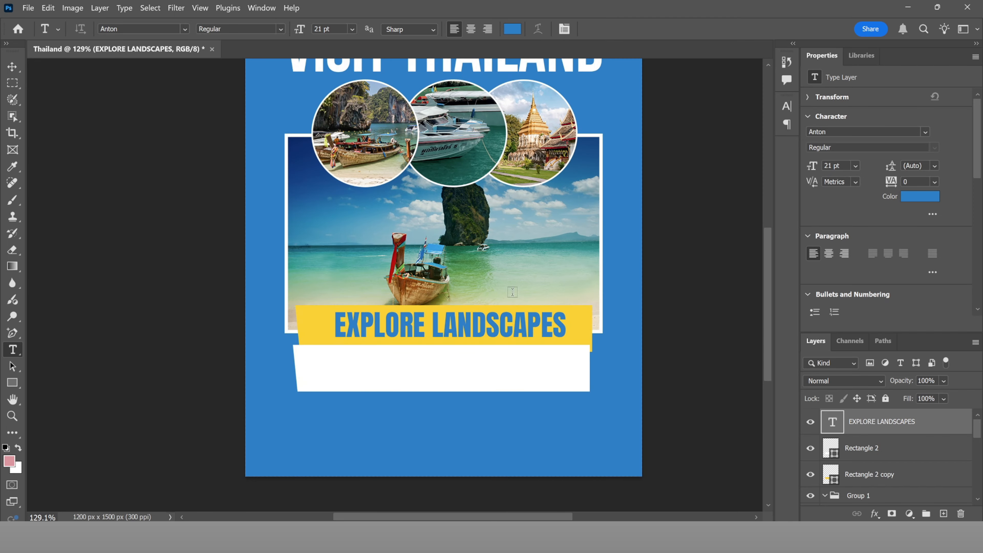
{"action": "key", "text": "v"}
{"action": "key", "text": "v"}
{"action": "key", "text": "v"}
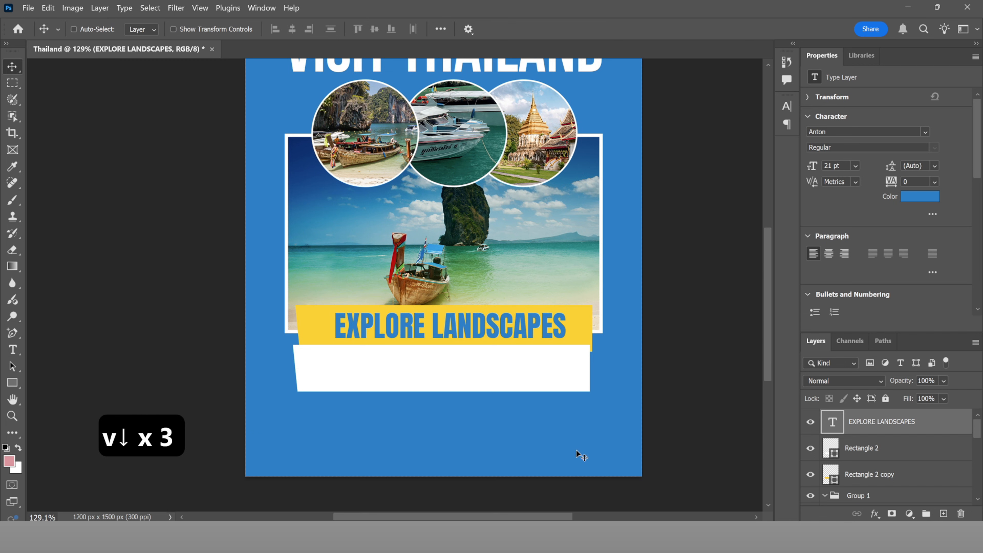
Step: Copy the destination list from Notepad and paste it as new text over the white banner
{"action": "key", "text": "alt+Tab"}
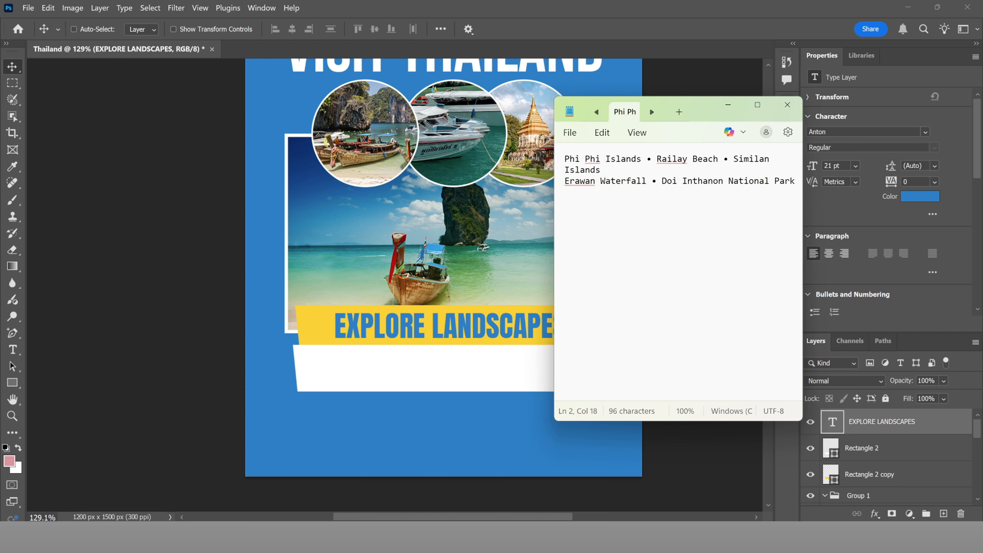
{"action": "key", "text": "ctrl+a"}
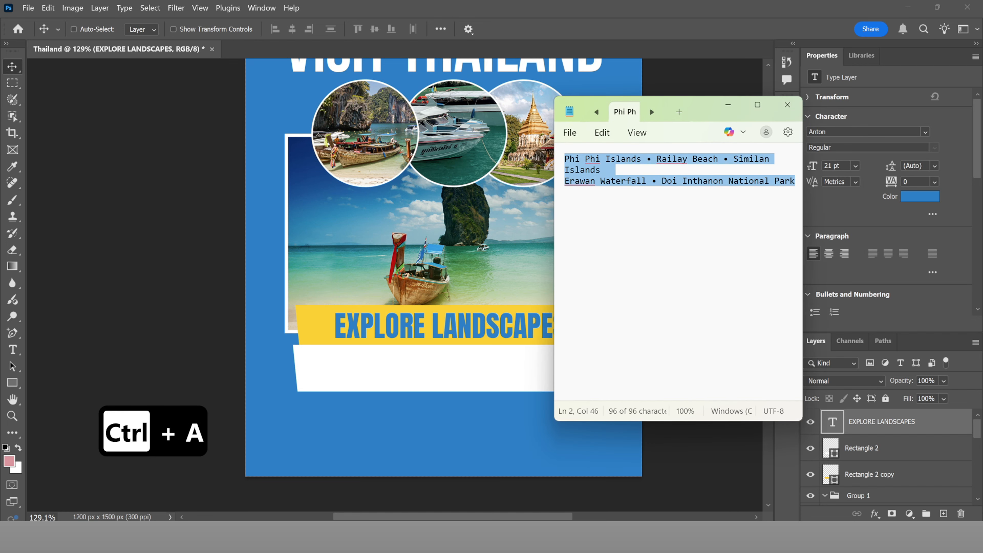
{"action": "key", "text": "ctrl+c"}
{"action": "key", "text": "alt+Tab"}
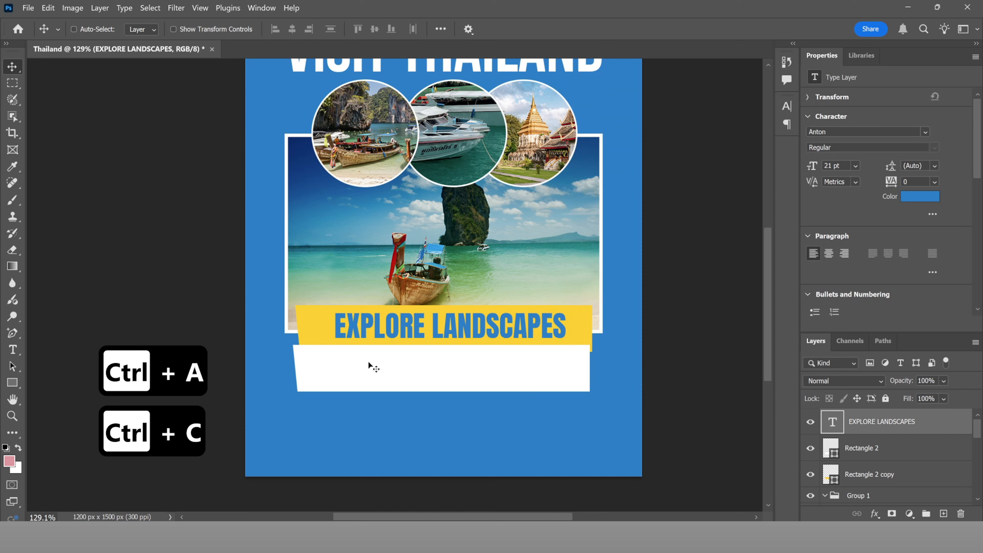
{"action": "key", "text": "t"}
{"action": "left_click", "coordinate": [341, 414]}
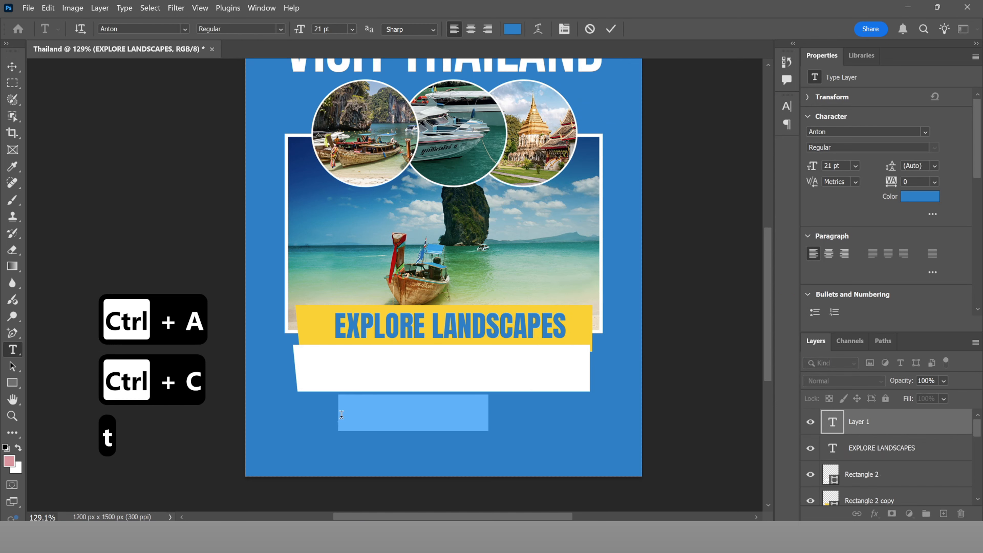
{"action": "key", "text": "ctrl+v"}
{"action": "key", "text": "ctrl+a"}
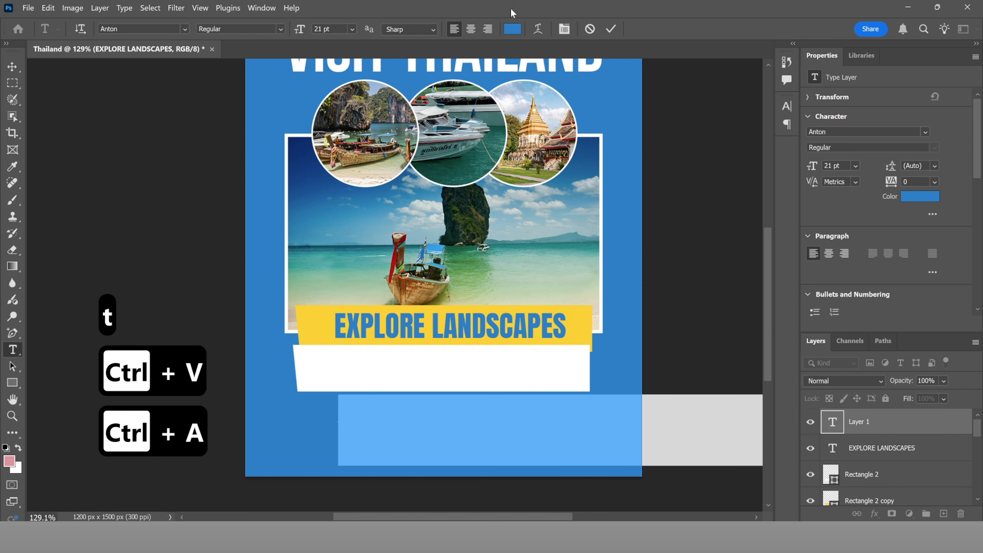
{"action": "left_click_drag", "start_coordinate": [515, 385], "coordinate": [519, 340]}
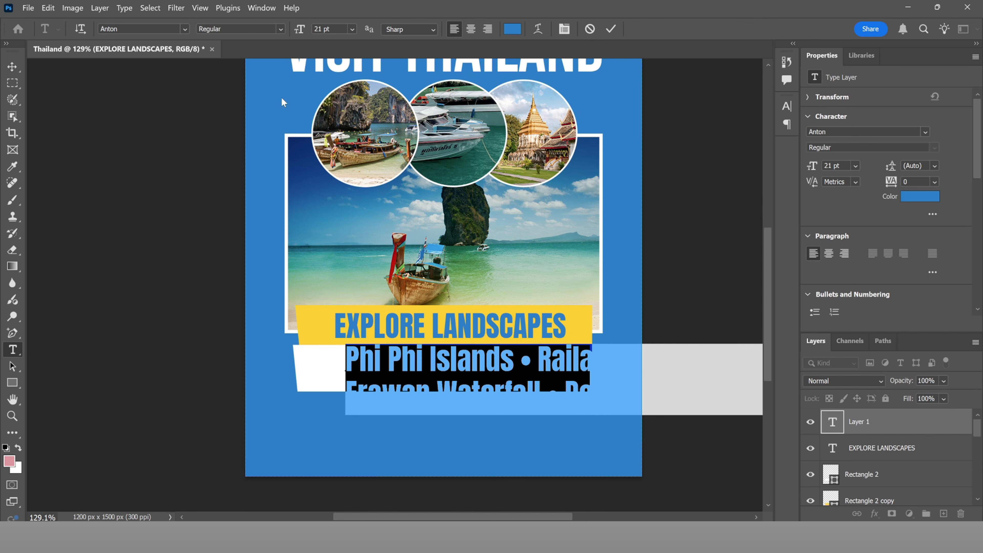
Step: Set the list in Bell Centennial Std Address at 10 pt, fit it in the banner, and commit
{"action": "left_click", "coordinate": [185, 29]}
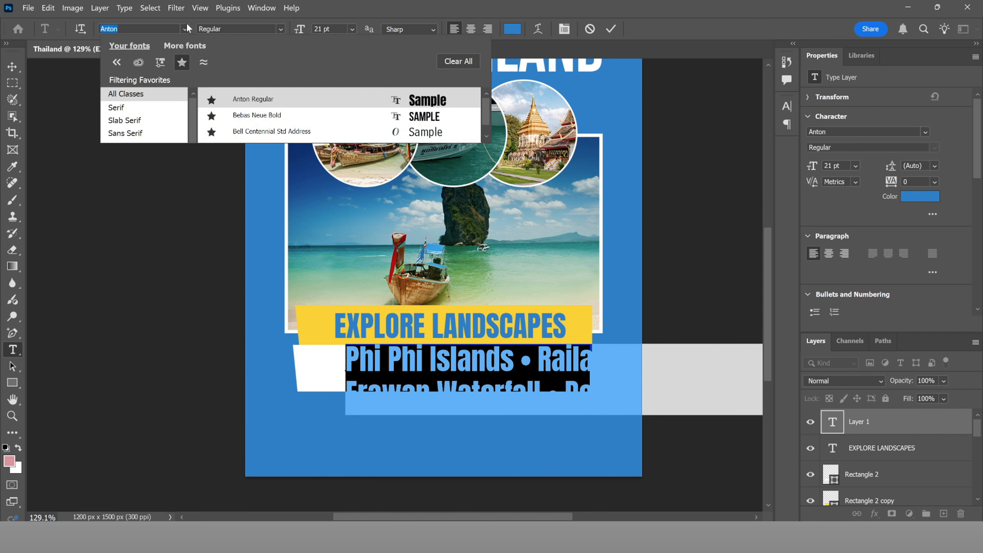
{"action": "left_click", "coordinate": [300, 133]}
{"action": "left_click", "coordinate": [787, 106]}
{"action": "left_click", "coordinate": [644, 142]}
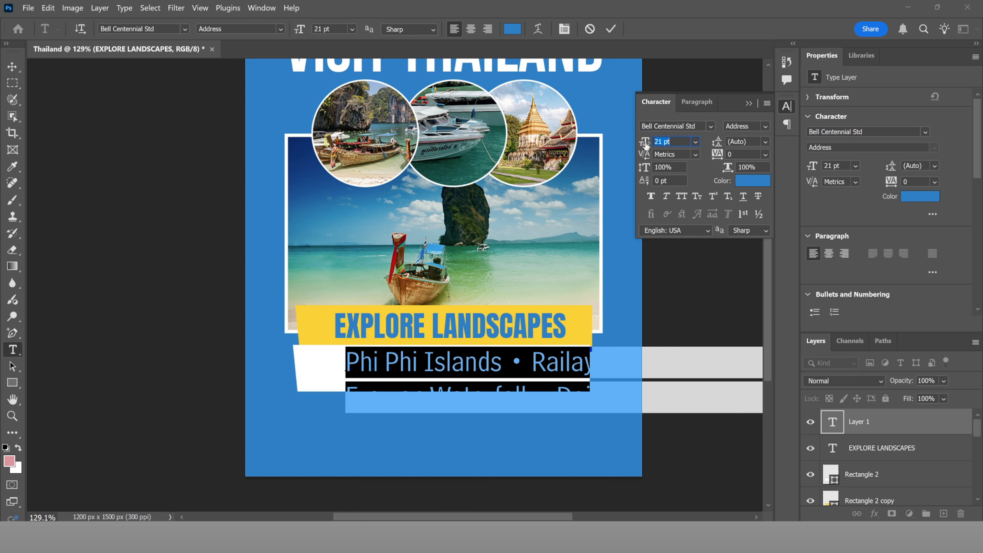
{"action": "left_click_drag", "start_coordinate": [645, 144], "coordinate": [635, 146]}
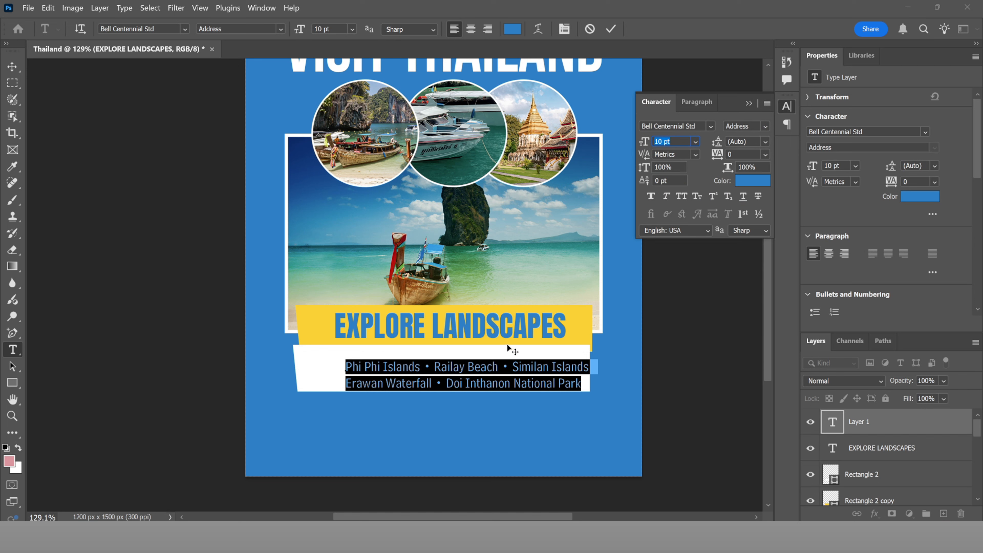
{"action": "left_click_drag", "start_coordinate": [499, 350], "coordinate": [474, 345]}
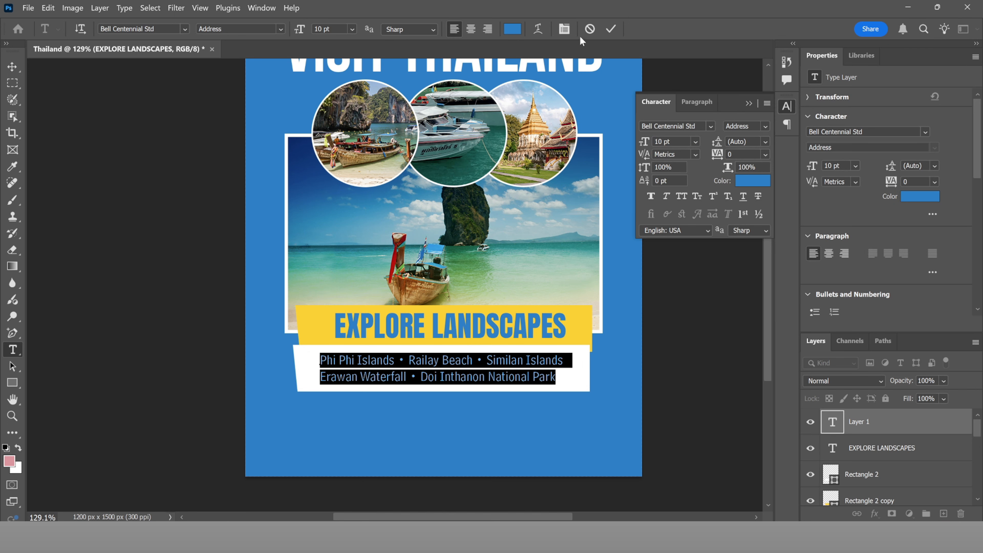
{"action": "left_click", "coordinate": [611, 29]}
{"action": "key", "text": "ctrl+0"}
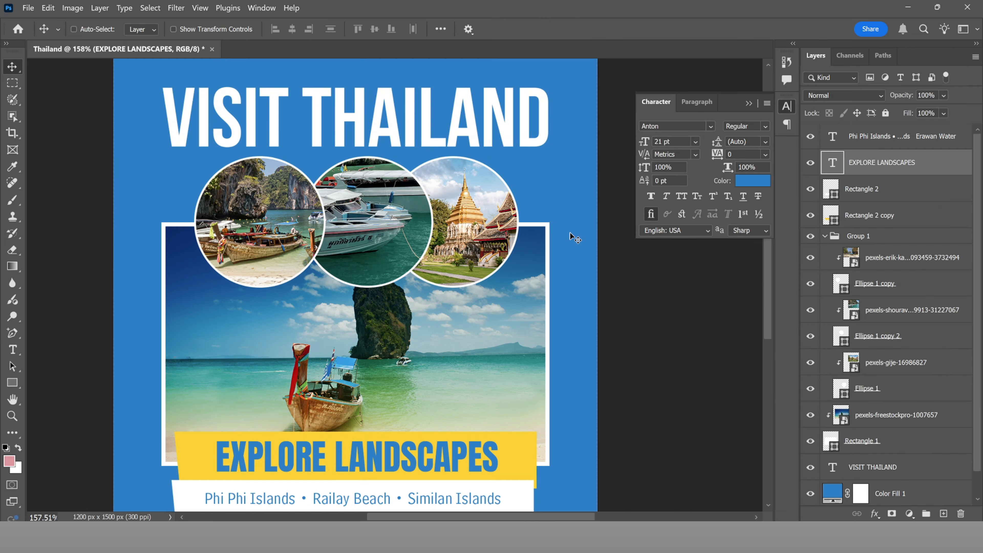
Step: Draw a white circle to the right of the photo insets with the Ellipse Tool
{"action": "key", "text": "u"}
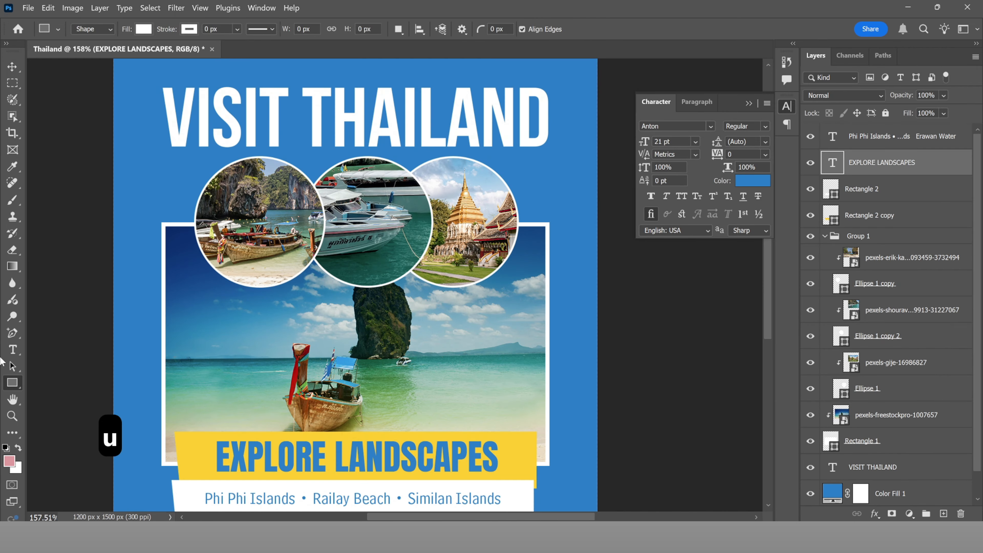
{"action": "right_click", "coordinate": [12, 387]}
{"action": "left_click", "coordinate": [58, 395]}
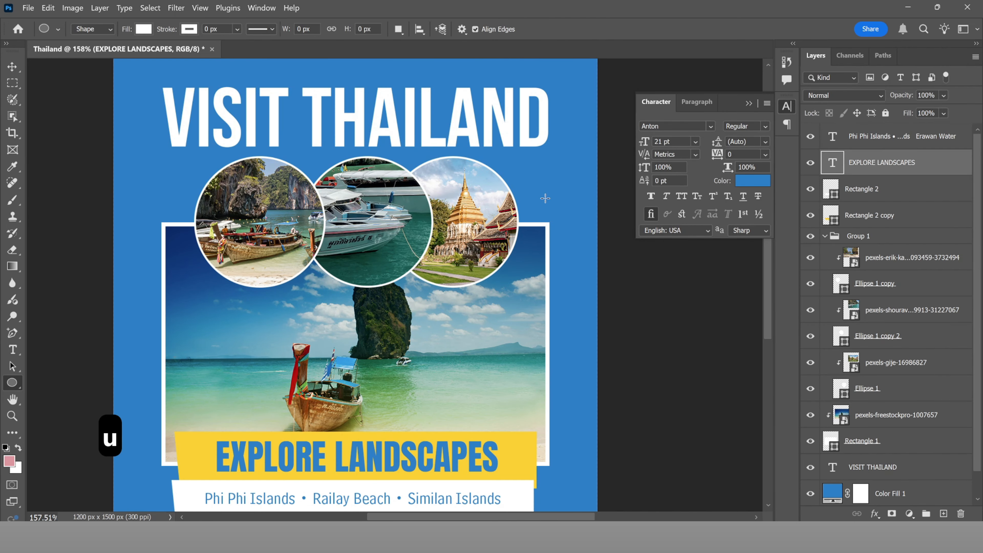
{"action": "left_click_drag", "start_coordinate": [529, 201], "coordinate": [594, 343]}
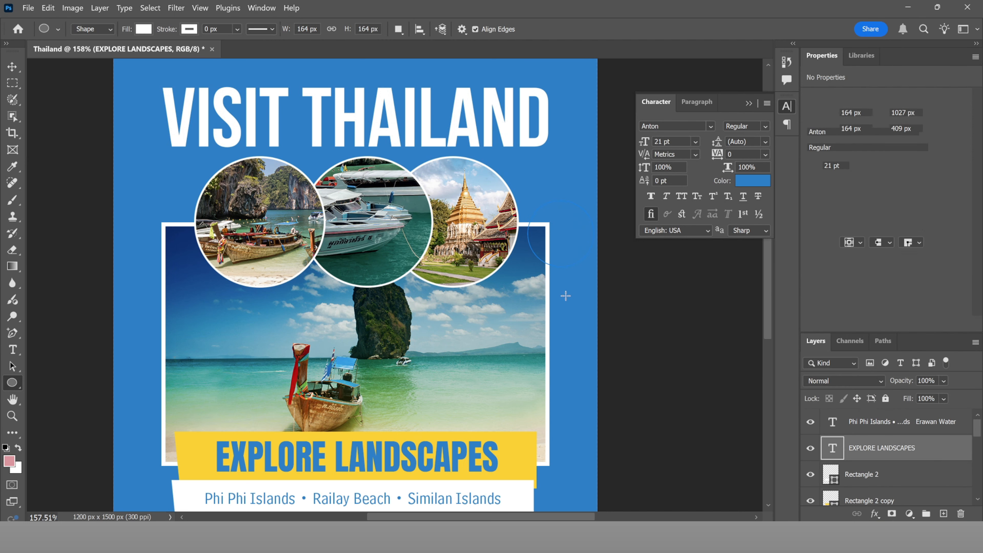
{"action": "key", "text": "v"}
{"action": "left_click_drag", "start_coordinate": [561, 249], "coordinate": [551, 249]}
Step: Shift the temple and boats inset circles slightly left to make room
{"action": "scroll", "coordinate": [546, 263], "scroll_direction": "down", "scroll_amount": 3}
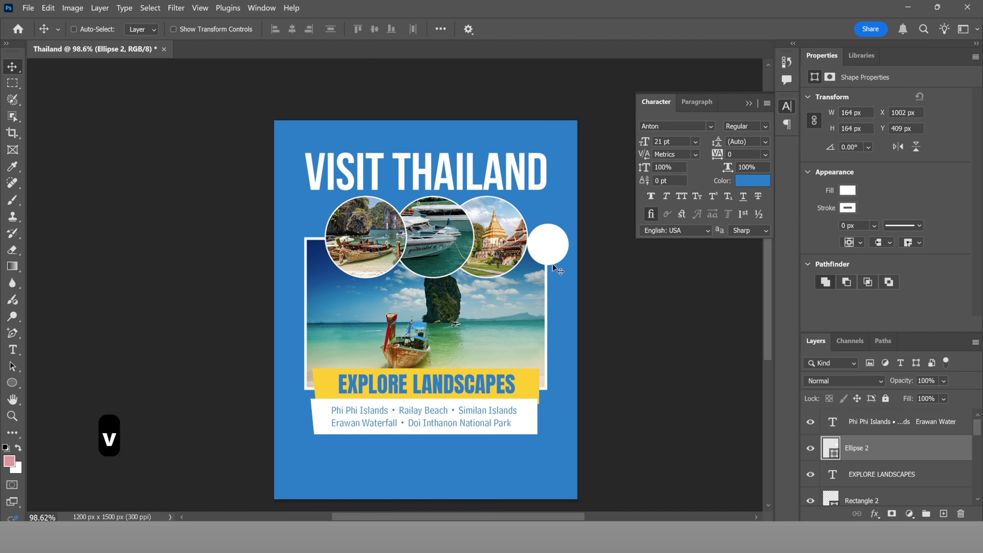
{"action": "left_click", "coordinate": [476, 278], "text": "ctrl"}
{"action": "scroll", "coordinate": [893, 466], "scroll_direction": "down", "scroll_amount": 3}
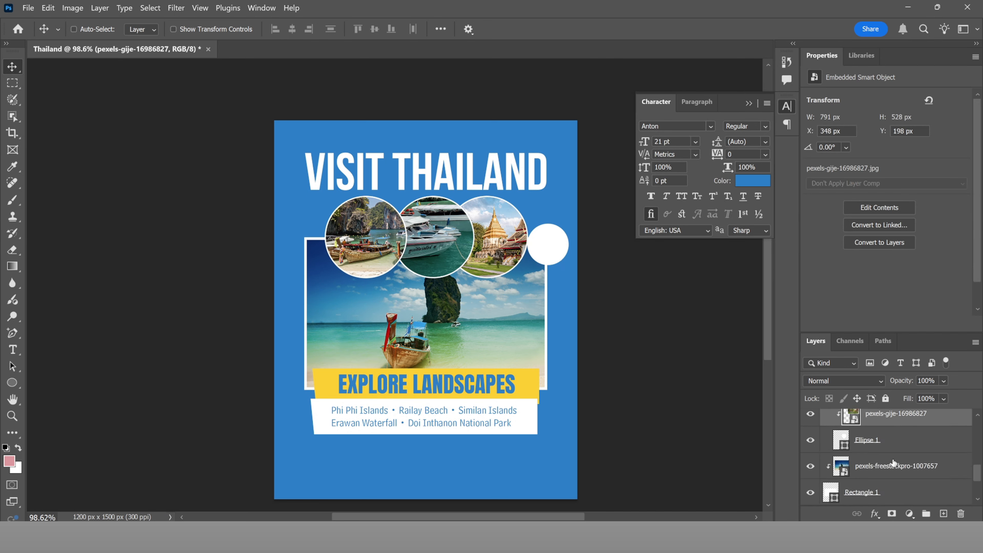
{"action": "left_click", "coordinate": [888, 446]}
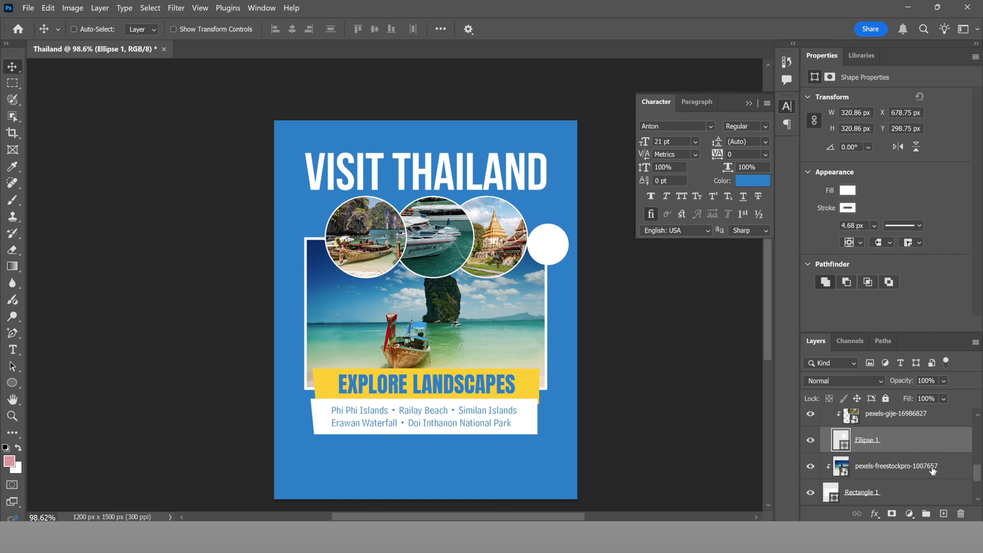
{"action": "scroll", "coordinate": [899, 465], "scroll_direction": "down", "scroll_amount": 1}
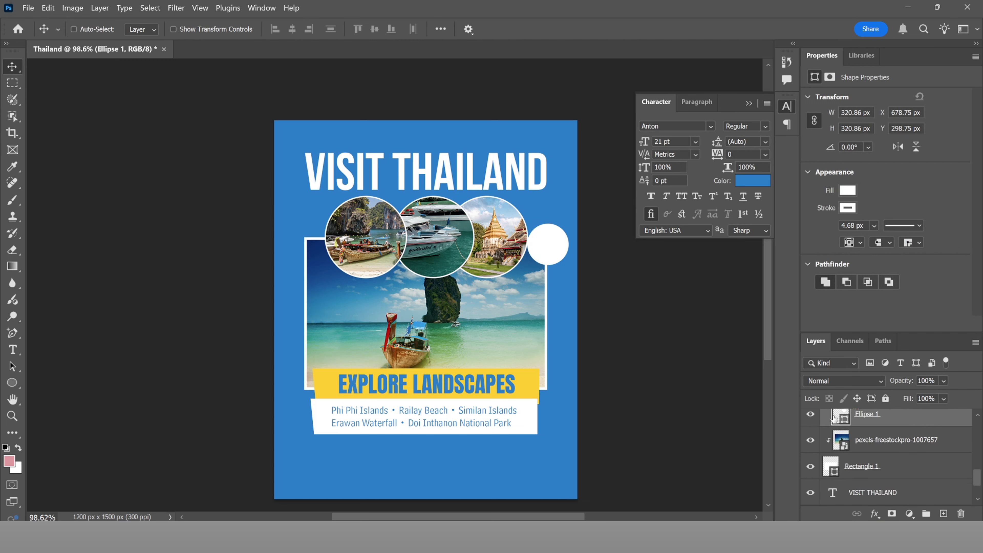
{"action": "left_click_drag", "start_coordinate": [519, 276], "coordinate": [519, 276]}
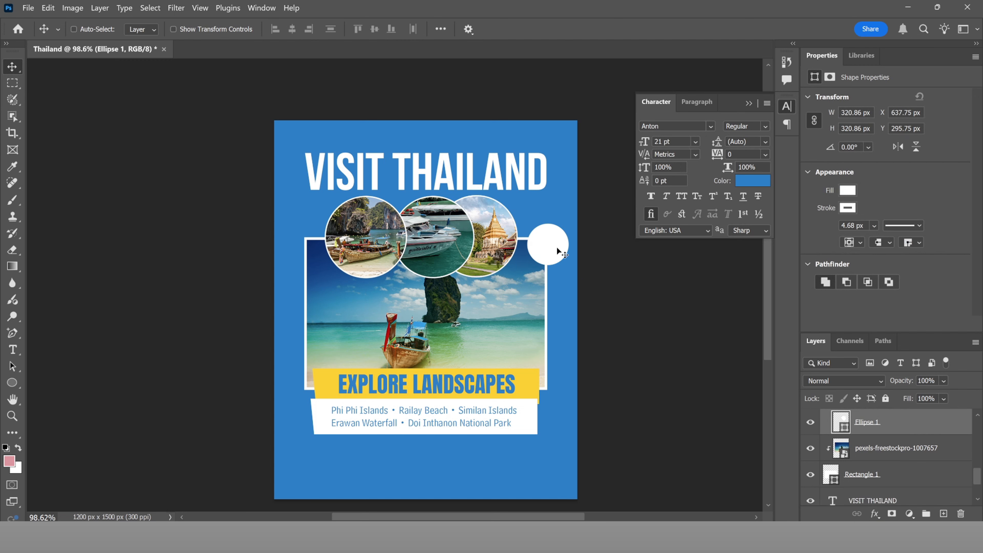
{"action": "scroll", "coordinate": [525, 250], "scroll_direction": "up", "scroll_amount": 2}
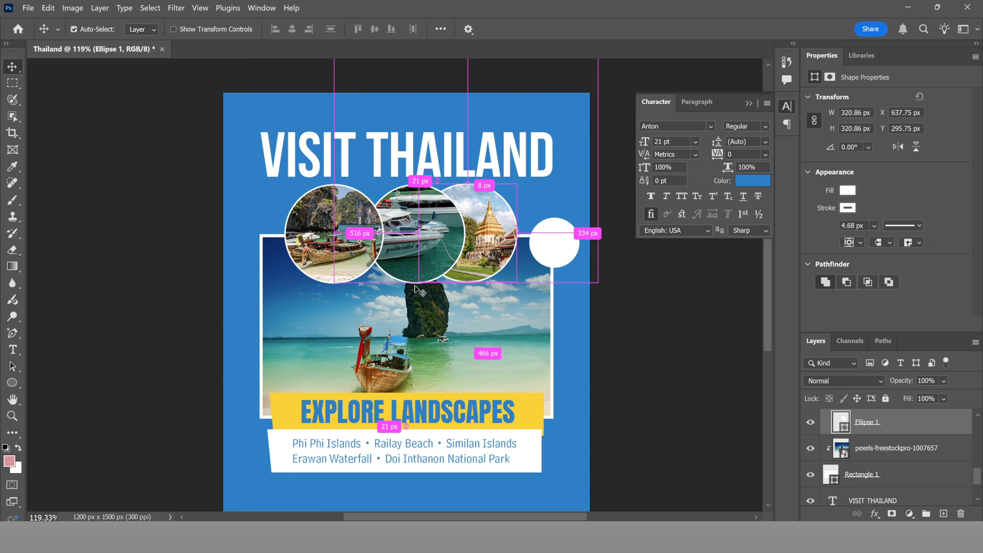
{"action": "left_click", "coordinate": [415, 287]}
{"action": "left_click", "coordinate": [894, 450]}
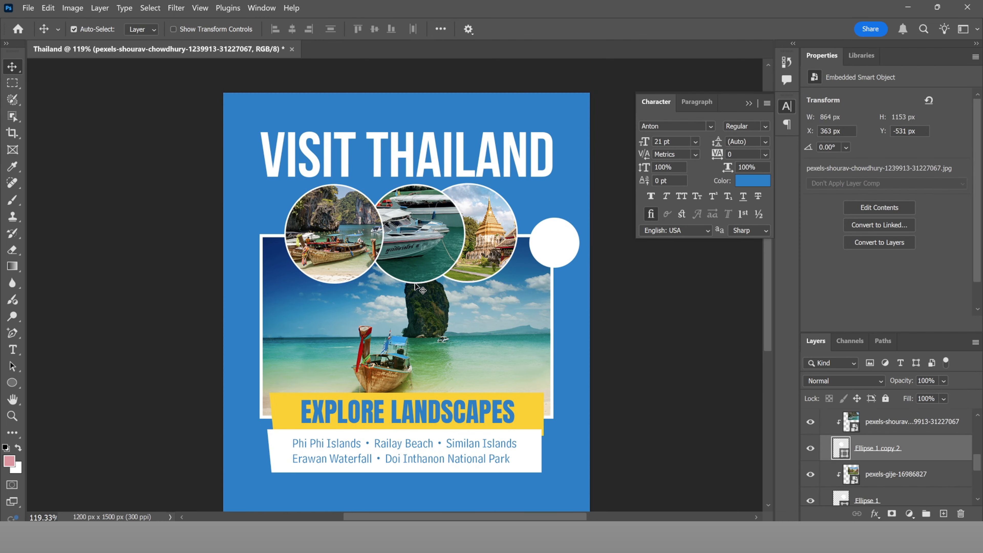
{"action": "key", "text": "Left"}
{"action": "key", "text": "Left"}
{"action": "key", "text": "Left"}
{"action": "key", "text": "Left"}
{"action": "key", "text": "Left"}
{"action": "key", "text": "Left"}
{"action": "key", "text": "Left"}
{"action": "key", "text": "Left"}
{"action": "key", "text": "Left"}
{"action": "key", "text": "Left"}
{"action": "key", "text": "Left"}
{"action": "key", "text": "Left"}
{"action": "key", "text": "Left"}
{"action": "key", "text": "Left"}
{"action": "key", "text": "Left"}
{"action": "key", "text": "Left"}
{"action": "key", "text": "Left"}
{"action": "key", "text": "Left"}
{"action": "key", "text": "Left"}
{"action": "key", "text": "Left"}
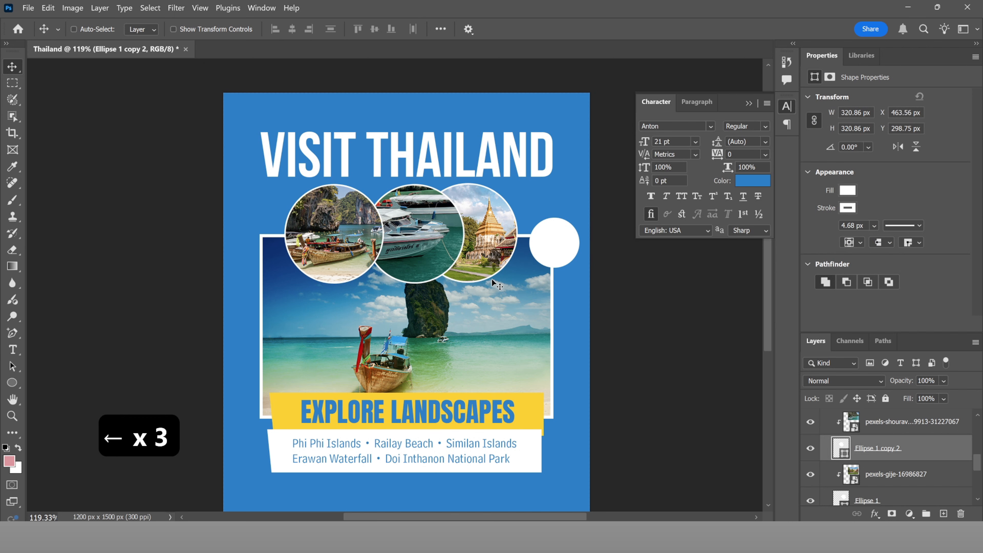
{"action": "key", "text": "Left"}
{"action": "key", "text": "Left"}
{"action": "key", "text": "Left"}
{"action": "key", "text": "Left"}
{"action": "key", "text": "Left"}
{"action": "key", "text": "Left"}
{"action": "key", "text": "Left"}
{"action": "key", "text": "Left"}
{"action": "key", "text": "Left"}
{"action": "key", "text": "Left"}
{"action": "key", "text": "Left"}
{"action": "key", "text": "Left"}
{"action": "key", "text": "Left"}
{"action": "key", "text": "Left"}
{"action": "key", "text": "Left"}
{"action": "key", "text": "Left"}
{"action": "key", "text": "Left"}
{"action": "key", "text": "Left"}
{"action": "key", "text": "Left"}
{"action": "key", "text": "Left"}
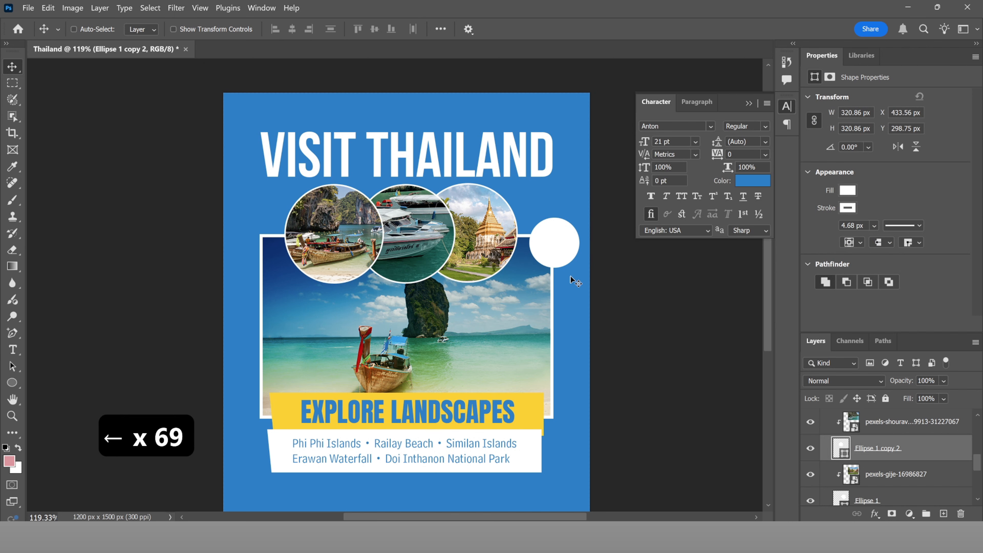
{"action": "scroll", "coordinate": [553, 252], "scroll_direction": "up", "scroll_amount": 5}
Step: Free Transform the white circle smaller, to about 159.52 px, beside the temple inset
{"action": "left_click", "coordinate": [583, 237], "text": "ctrl"}
{"action": "key", "text": "ctrl+t"}
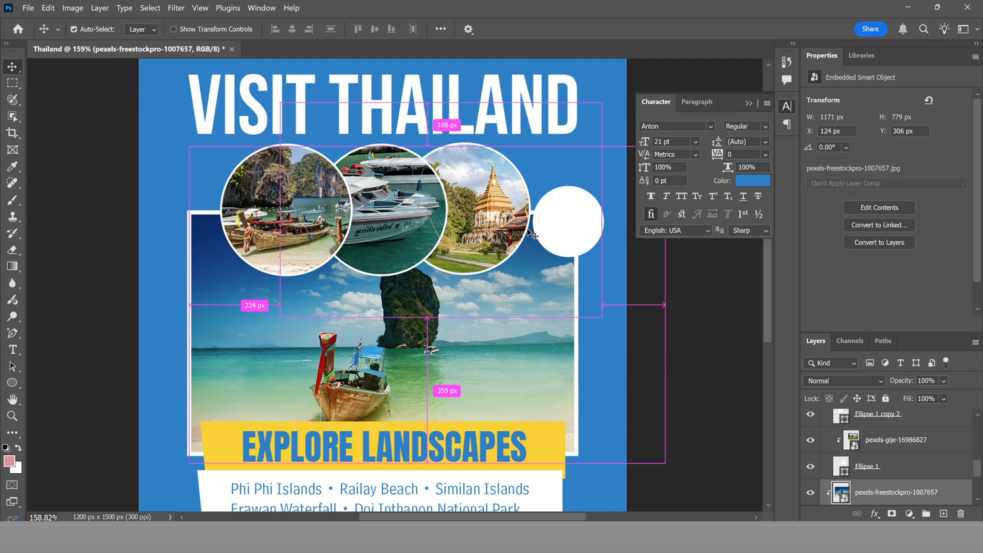
{"action": "key", "text": "v"}
{"action": "key", "text": "Right"}
{"action": "key", "text": "Right"}
{"action": "key", "text": "Right"}
{"action": "key", "text": "Right"}
{"action": "key", "text": "Right"}
{"action": "key", "text": "Right"}
{"action": "key", "text": "Right"}
{"action": "left_click", "coordinate": [554, 248], "text": "ctrl"}
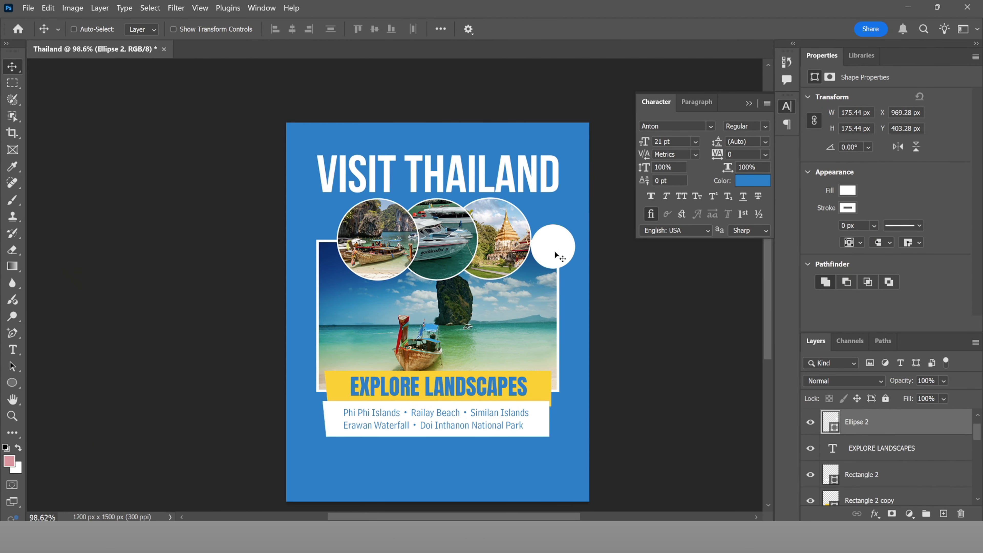
{"action": "scroll", "coordinate": [566, 247], "scroll_direction": "up", "scroll_amount": 4}
{"action": "key", "text": "ctrl+t"}
{"action": "left_click_drag", "start_coordinate": [580, 214], "coordinate": [577, 217]}
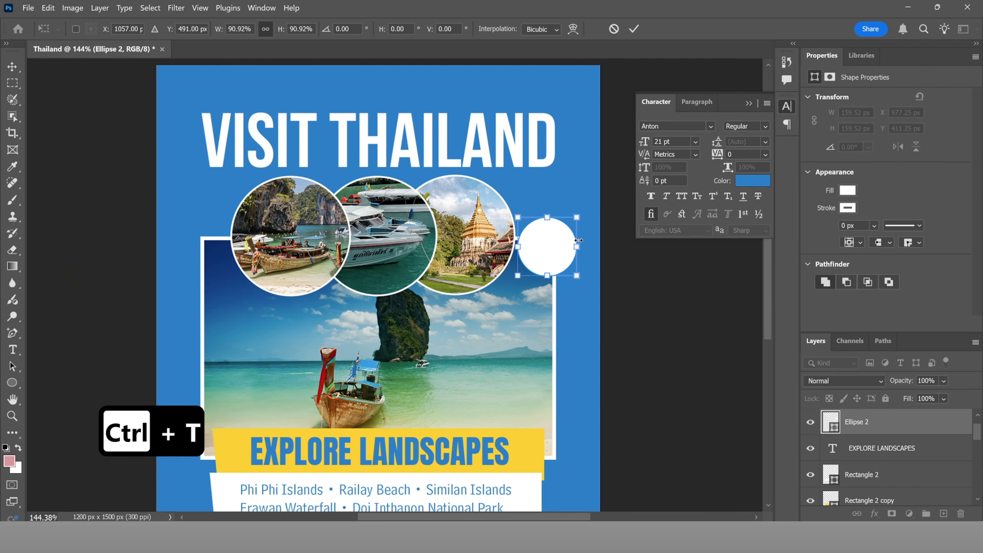
{"action": "key", "text": "Return"}
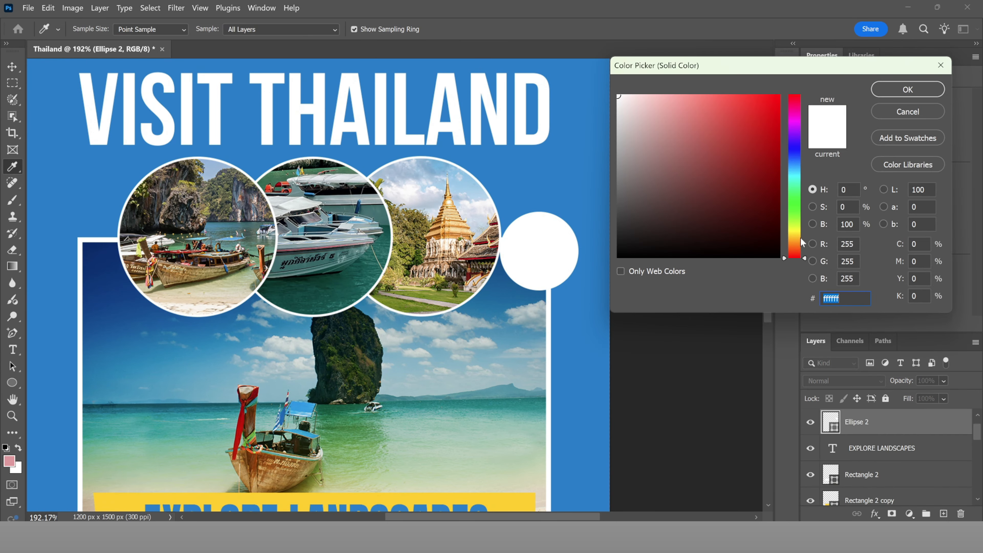
Step: Fill the small circle with the banner's yellow
{"action": "left_click", "coordinate": [800, 237]}
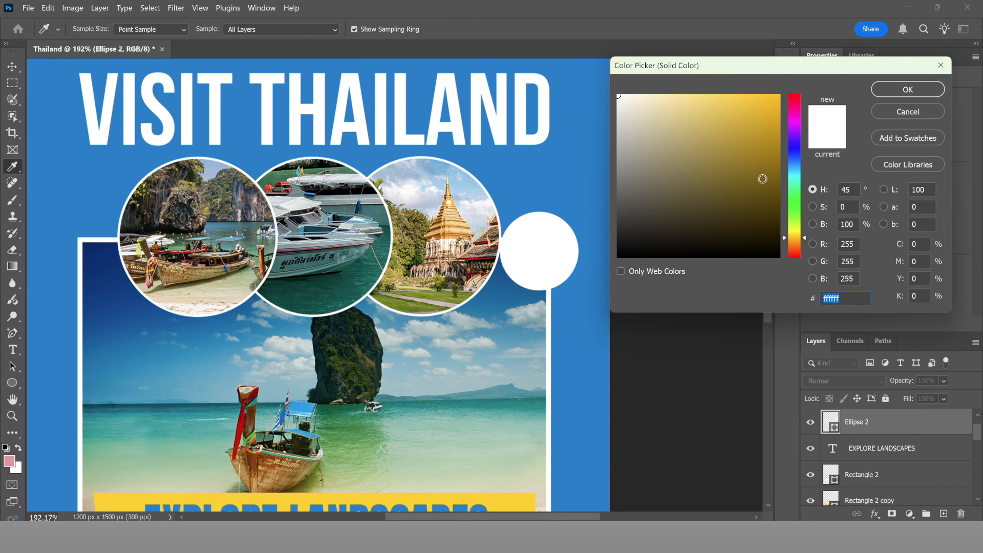
{"action": "left_click", "coordinate": [780, 98]}
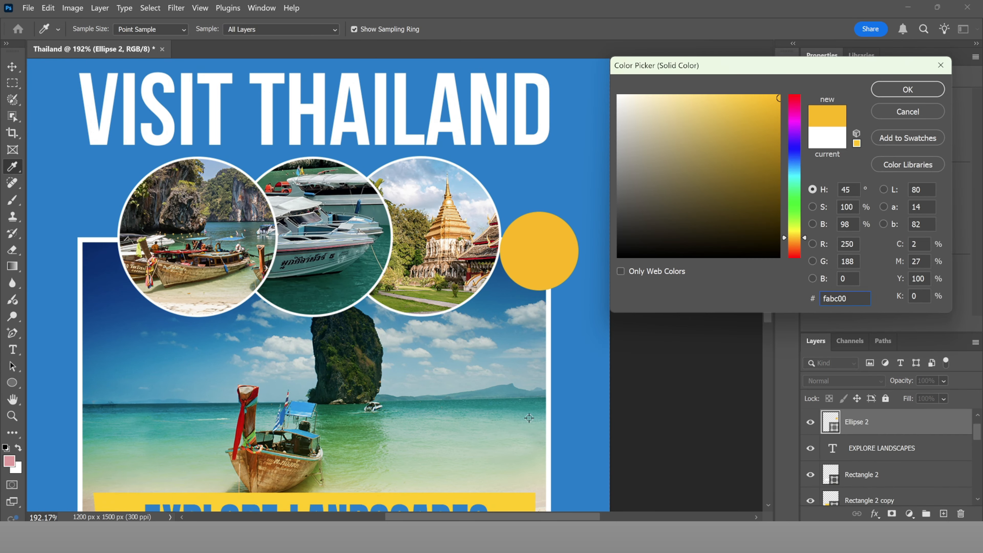
{"action": "left_click", "coordinate": [510, 499]}
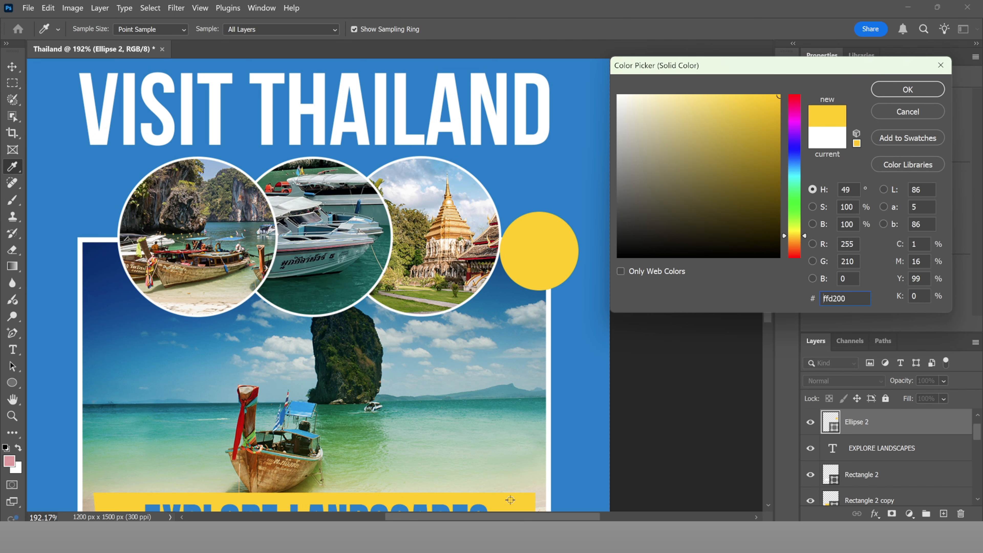
{"action": "left_click", "coordinate": [888, 91]}
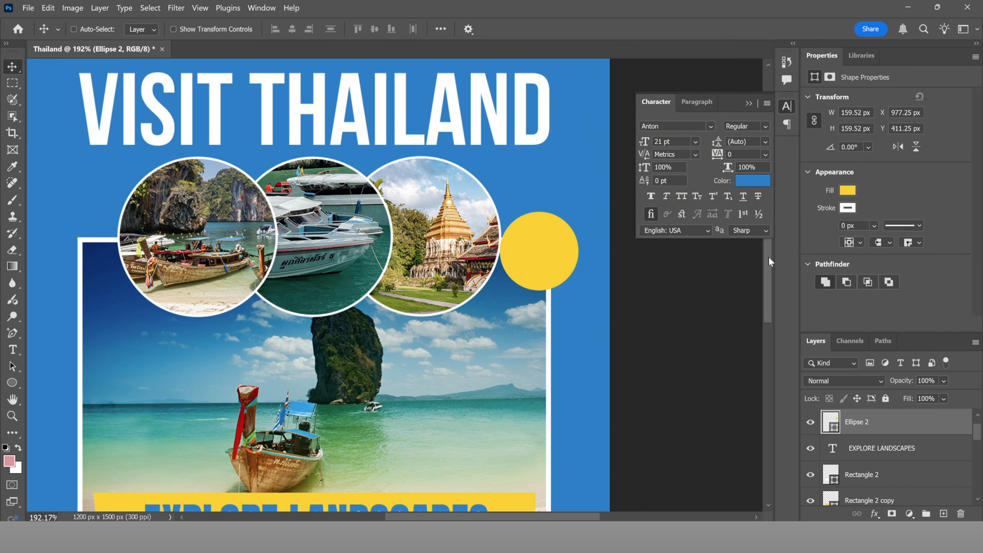
Step: Give the yellow circle a thin white outline of about 1.96 px
{"action": "scroll", "coordinate": [582, 279], "scroll_direction": "down", "scroll_amount": 3}
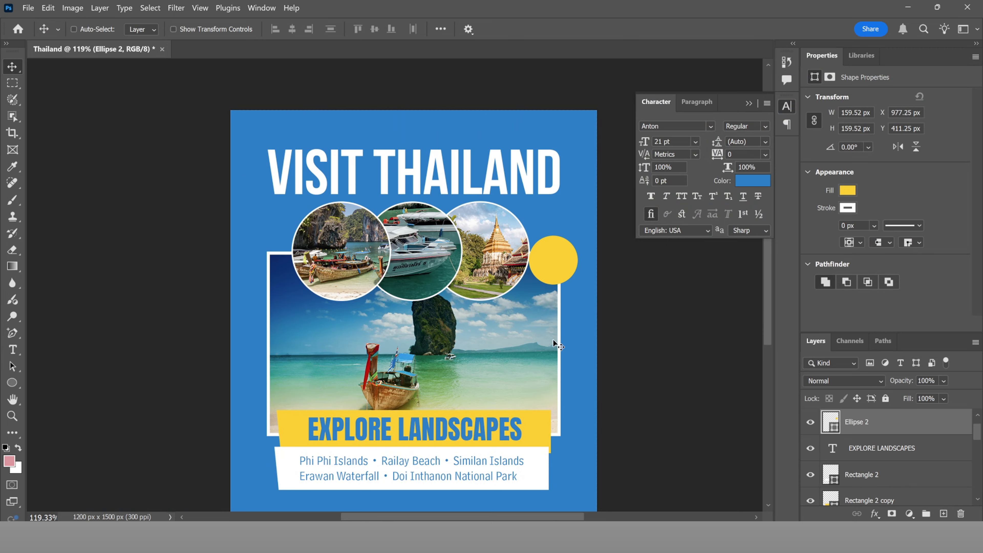
{"action": "scroll", "coordinate": [553, 339], "scroll_direction": "up", "scroll_amount": 3}
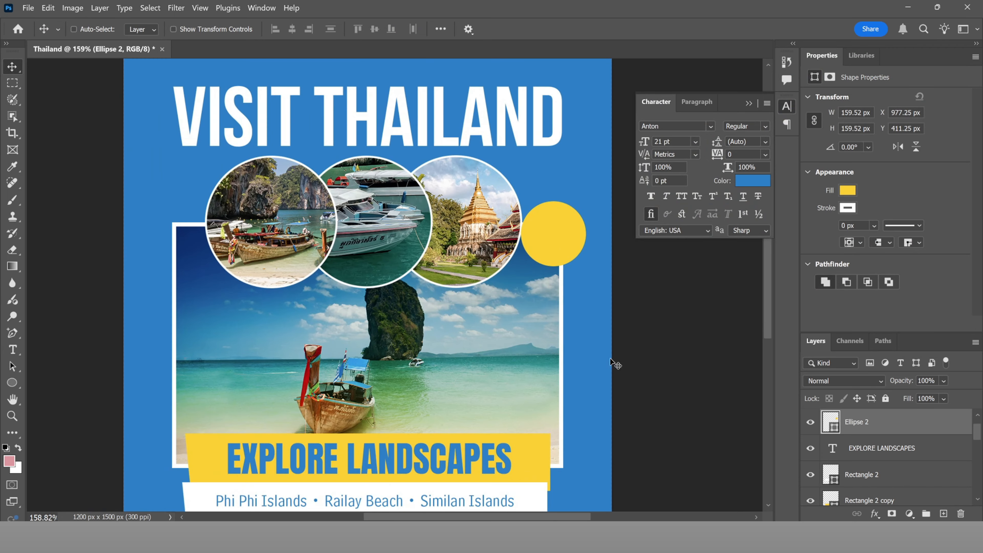
{"action": "left_click", "coordinate": [875, 225]}
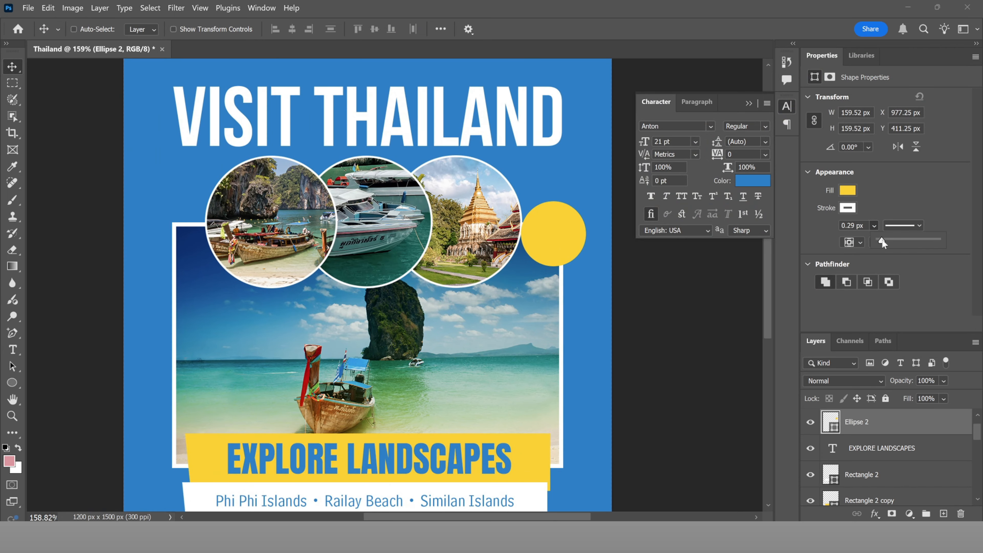
{"action": "left_click_drag", "start_coordinate": [880, 239], "coordinate": [889, 241]}
{"action": "scroll", "coordinate": [527, 311], "scroll_direction": "down", "scroll_amount": 5}
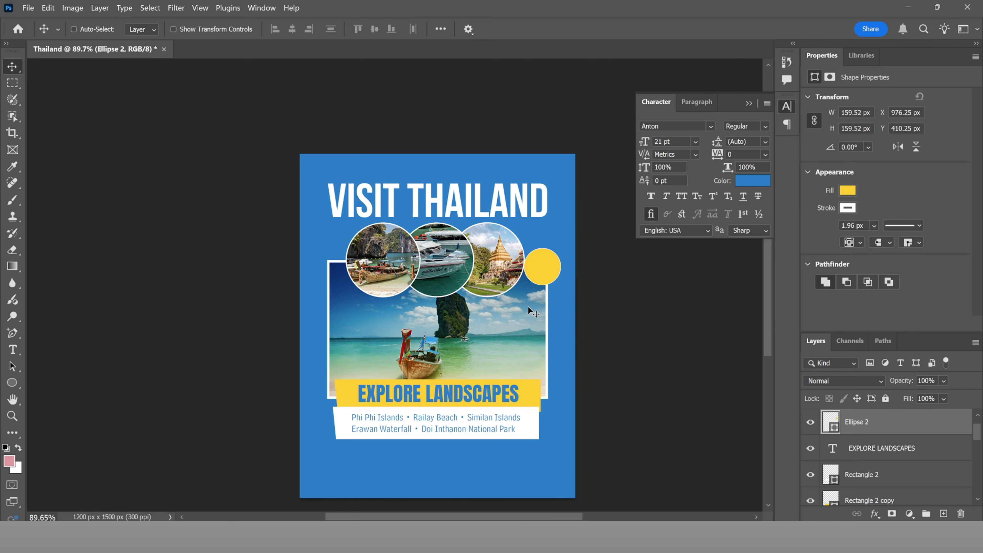
Step: Type '26' as new text and move it onto the yellow circle
{"action": "key", "text": "t"}
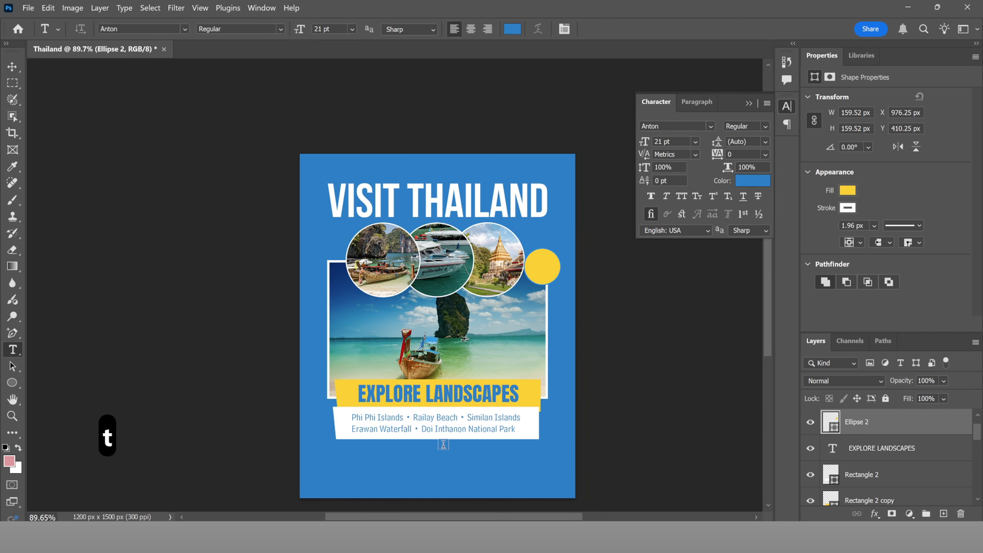
{"action": "left_click", "coordinate": [408, 463]}
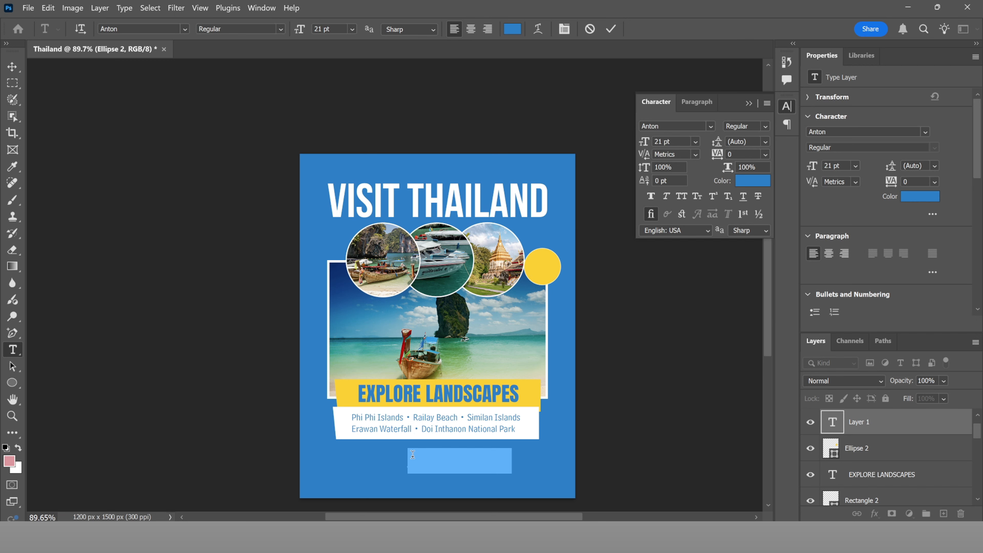
{"action": "type", "text": "2"}
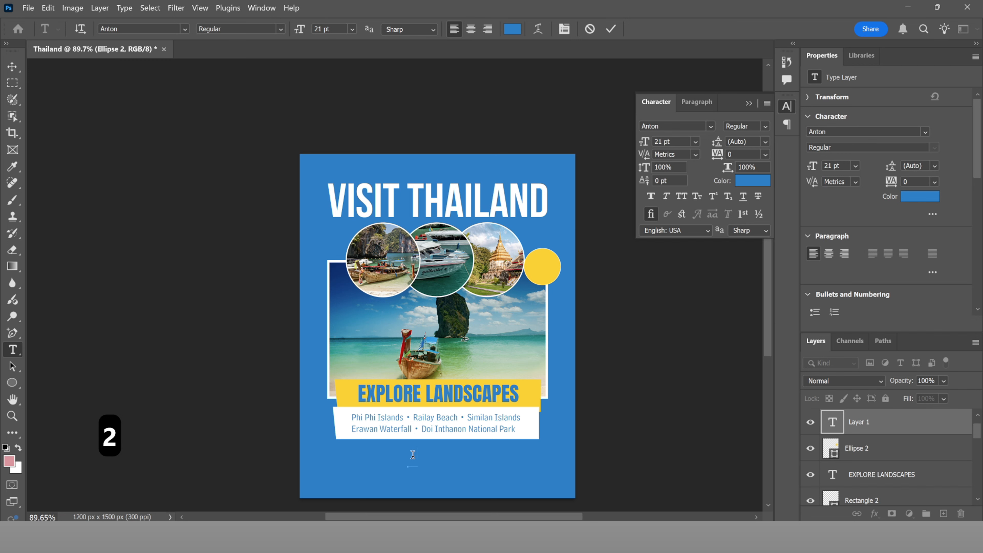
{"action": "type", "text": "6"}
{"action": "left_click_drag", "start_coordinate": [436, 455], "coordinate": [562, 270]}
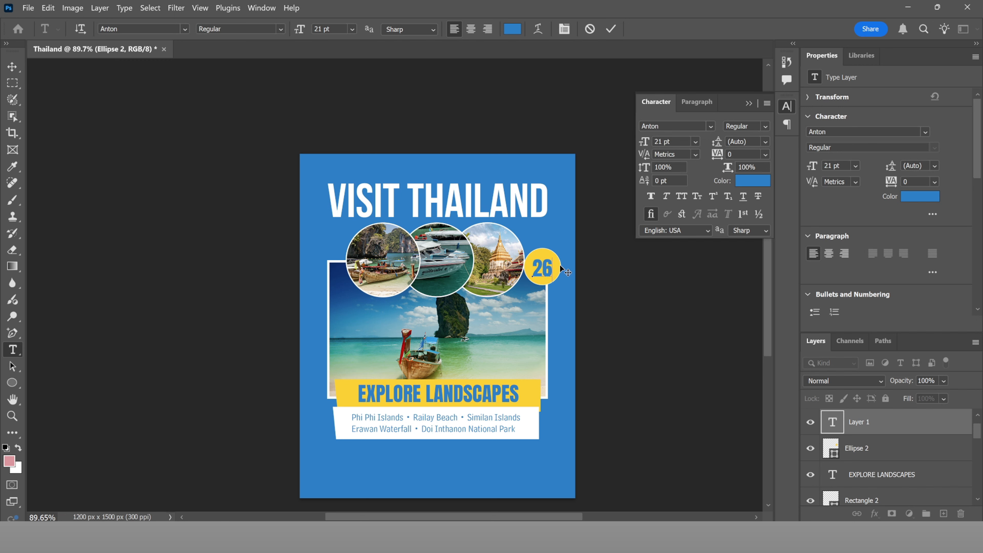
Step: Set the 26 in Bebas Neue Bold at 24 pt, centred in the circle, and commit
{"action": "key", "text": "ctrl+a"}
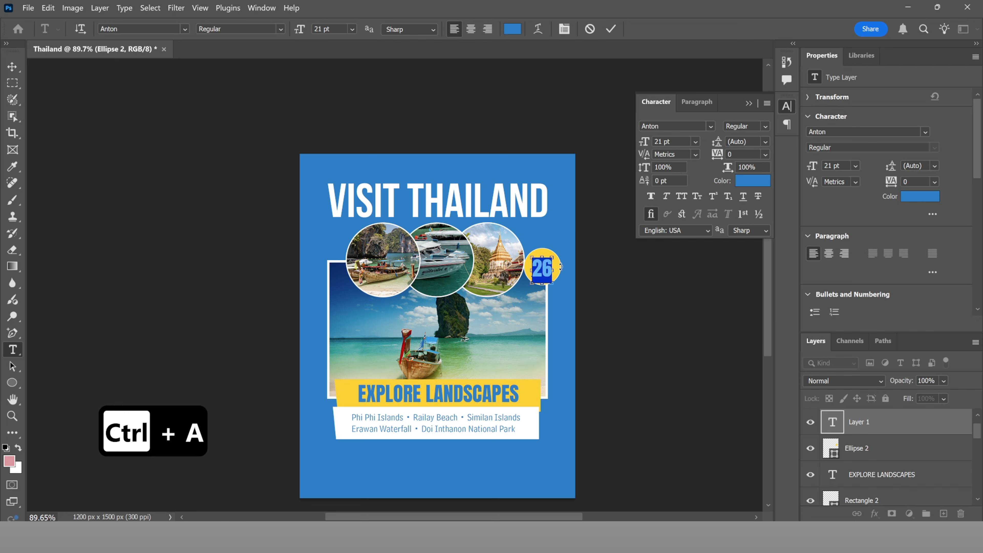
{"action": "left_click", "coordinate": [282, 29]}
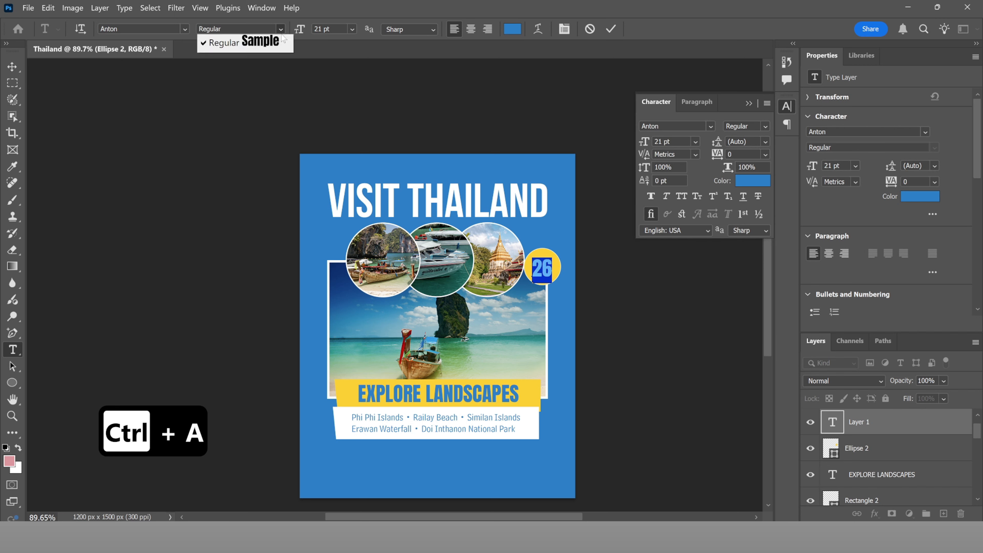
{"action": "left_click", "coordinate": [183, 29]}
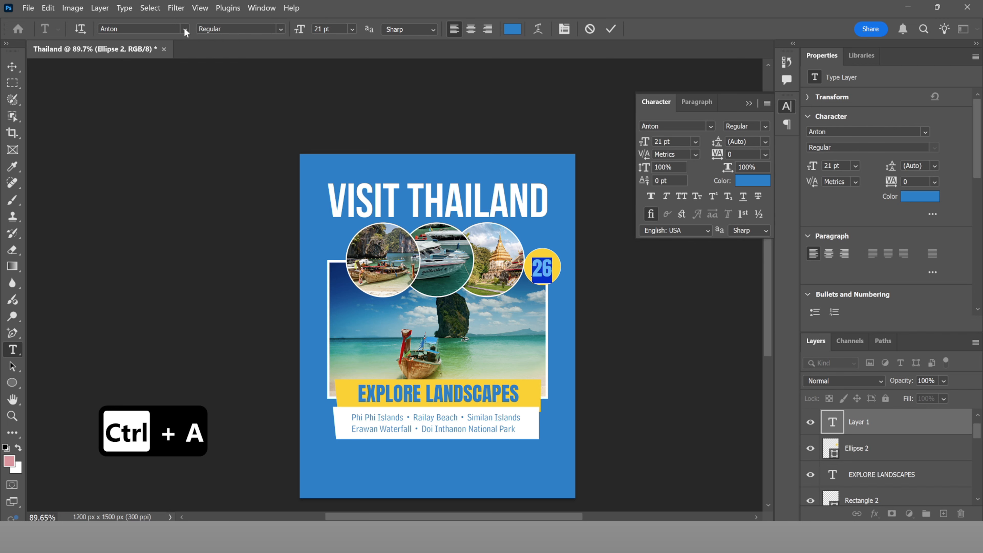
{"action": "left_click", "coordinate": [184, 29]}
{"action": "left_click", "coordinate": [375, 116]}
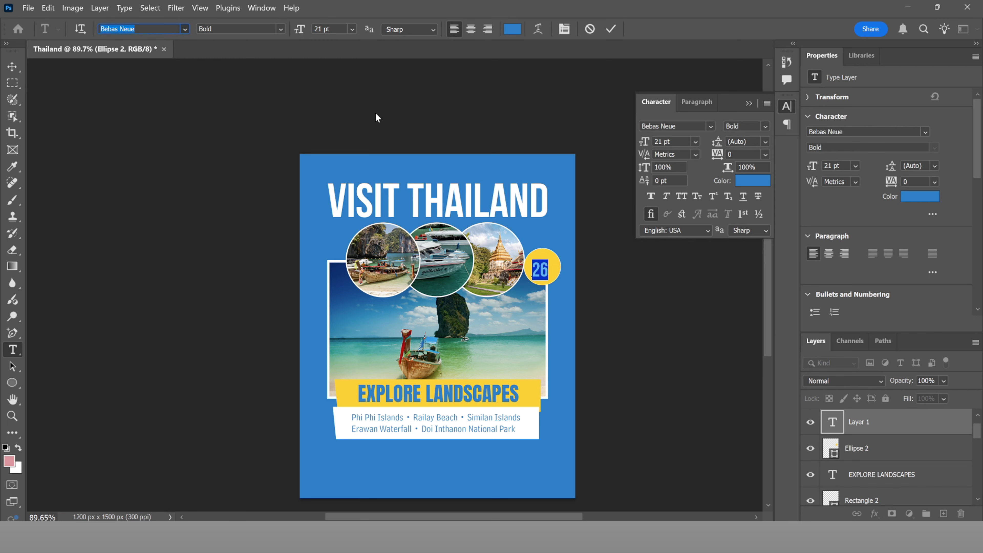
{"action": "scroll", "coordinate": [589, 293], "scroll_direction": "up", "scroll_amount": 8}
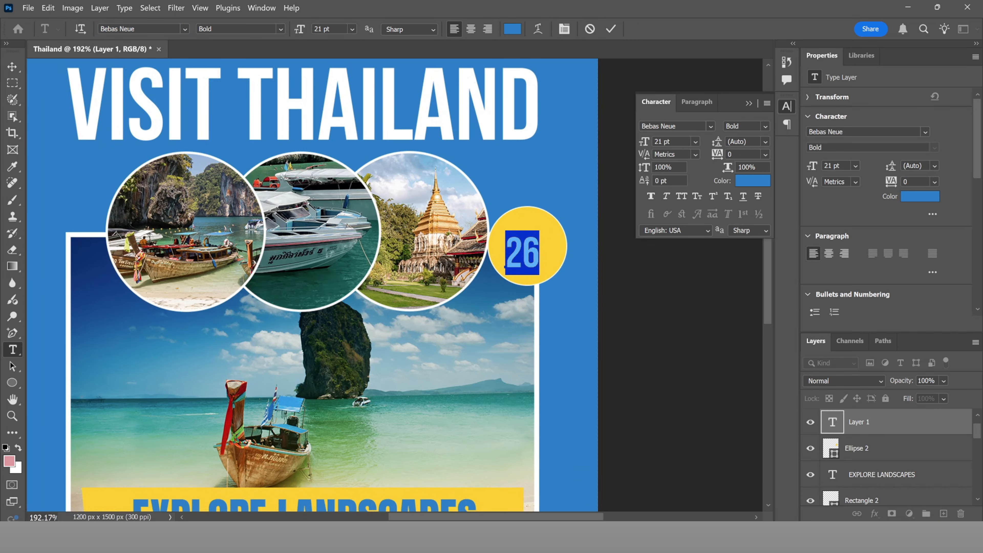
{"action": "left_click_drag", "start_coordinate": [649, 142], "coordinate": [623, 152]}
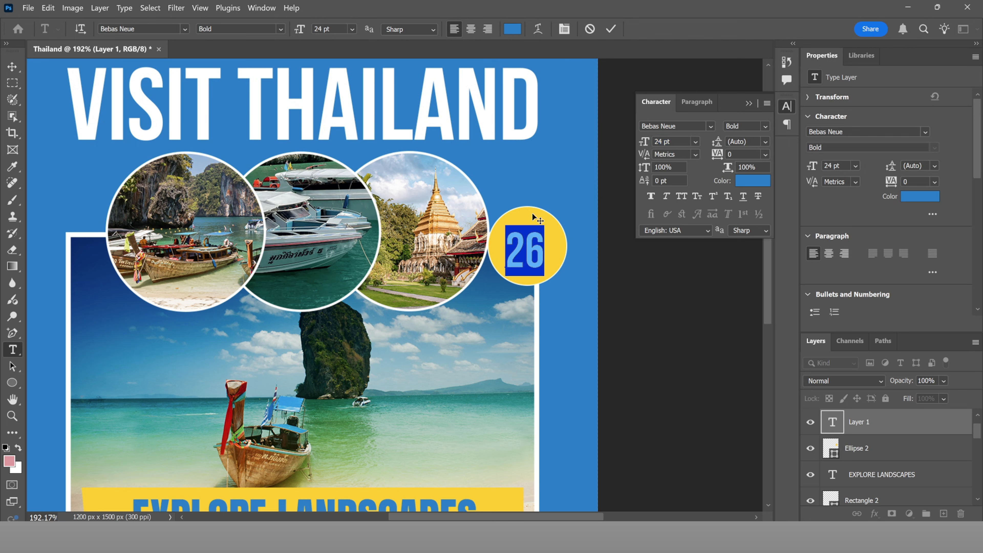
{"action": "left_click_drag", "start_coordinate": [528, 213], "coordinate": [527, 214]}
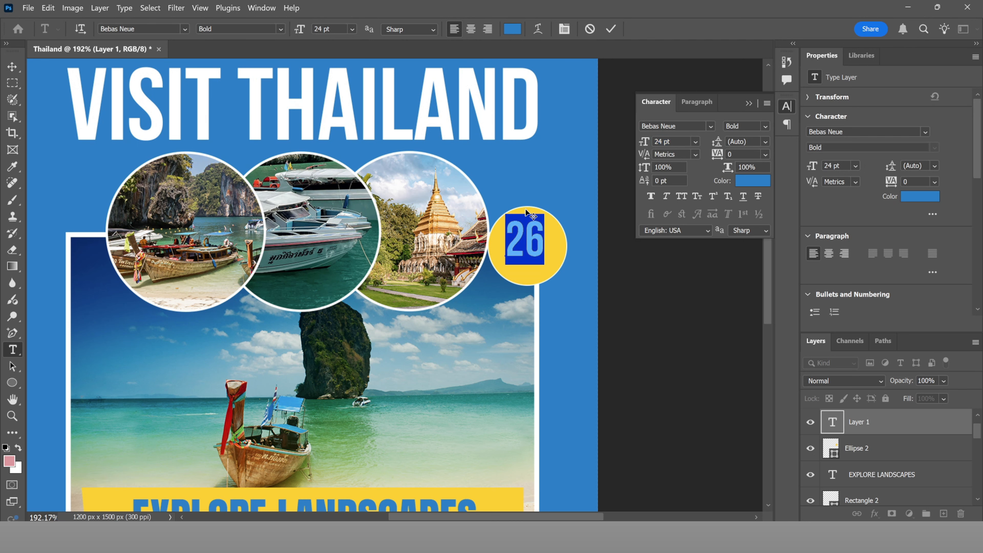
{"action": "left_click", "coordinate": [611, 28]}
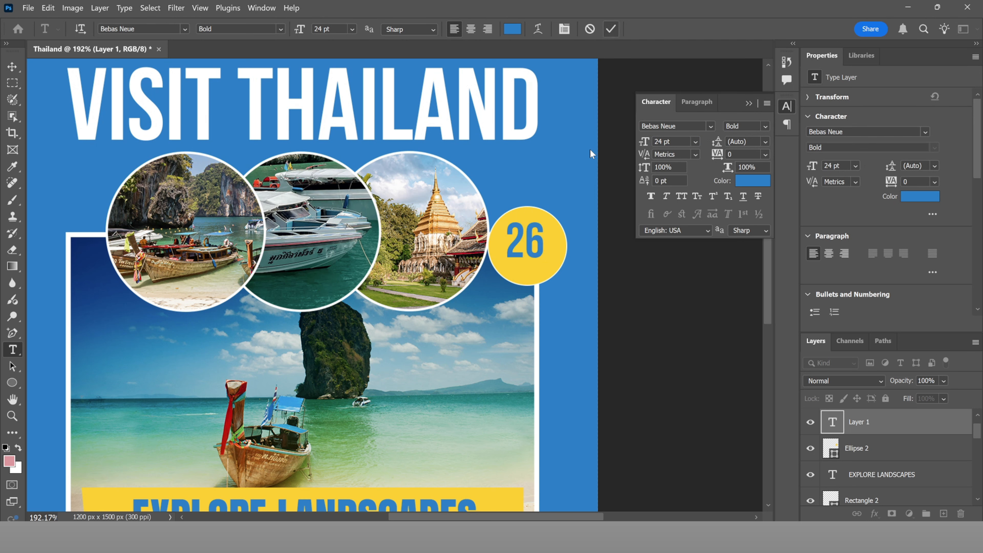
Step: Add a 'th' text layer at 13 pt and place it beside the 26 in the yellow circle
{"action": "left_click", "coordinate": [554, 339]}
{"action": "type", "text": "th"}
{"action": "key", "text": "ctrl+a"}
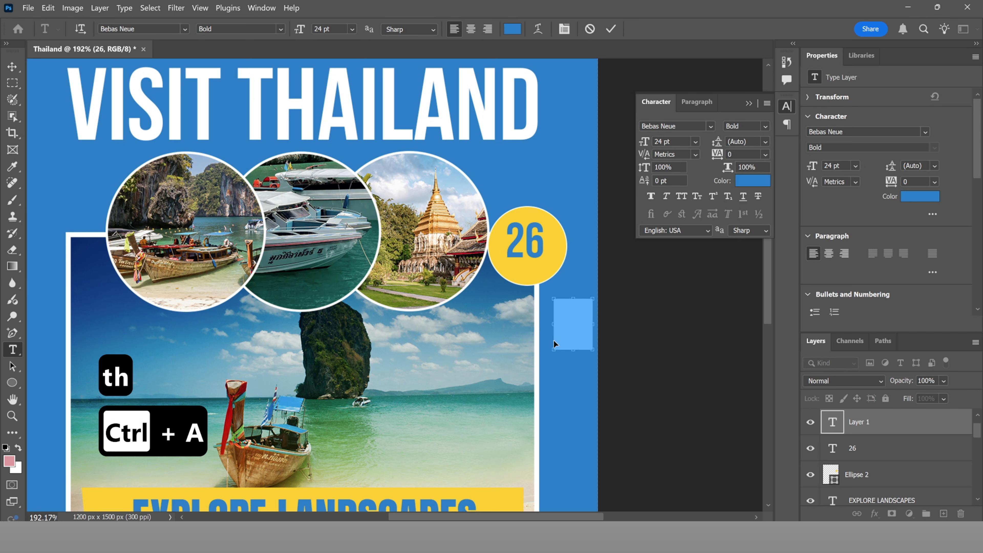
{"action": "left_click_drag", "start_coordinate": [574, 287], "coordinate": [544, 234]}
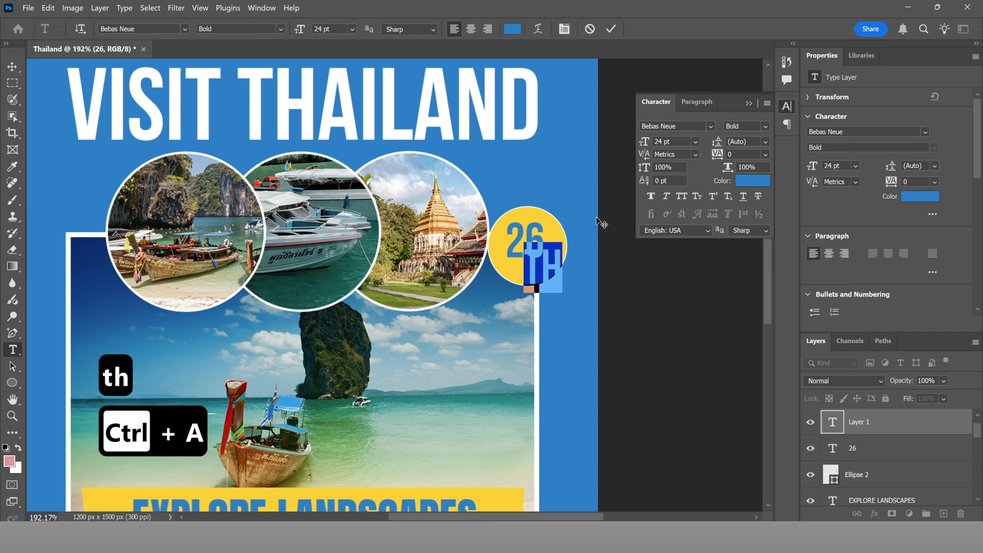
{"action": "left_click_drag", "start_coordinate": [645, 143], "coordinate": [637, 145]}
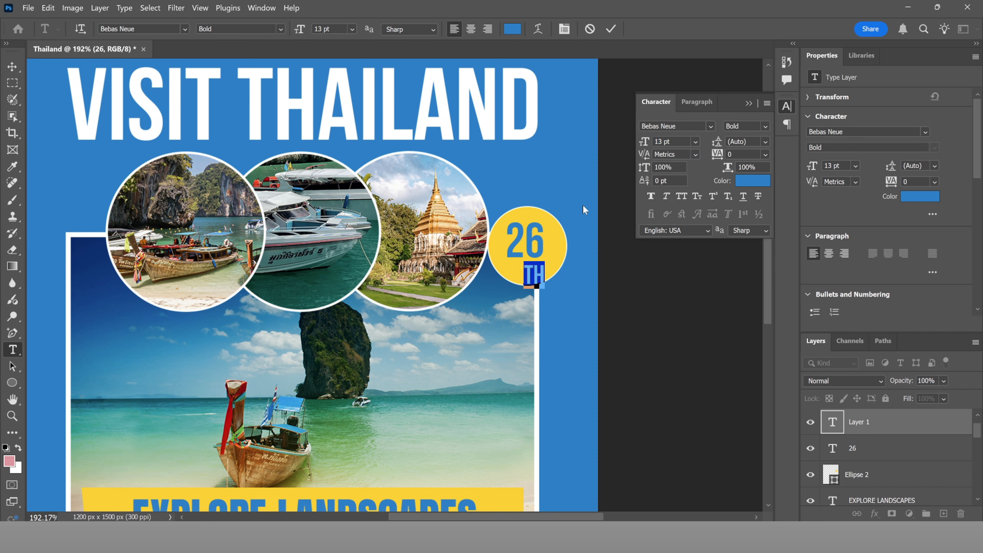
{"action": "left_click_drag", "start_coordinate": [544, 258], "coordinate": [559, 224]}
{"action": "left_click", "coordinate": [611, 29]}
Step: Nudge the 26 slightly down and right to centre it in the circle
{"action": "left_click", "coordinate": [869, 453]}
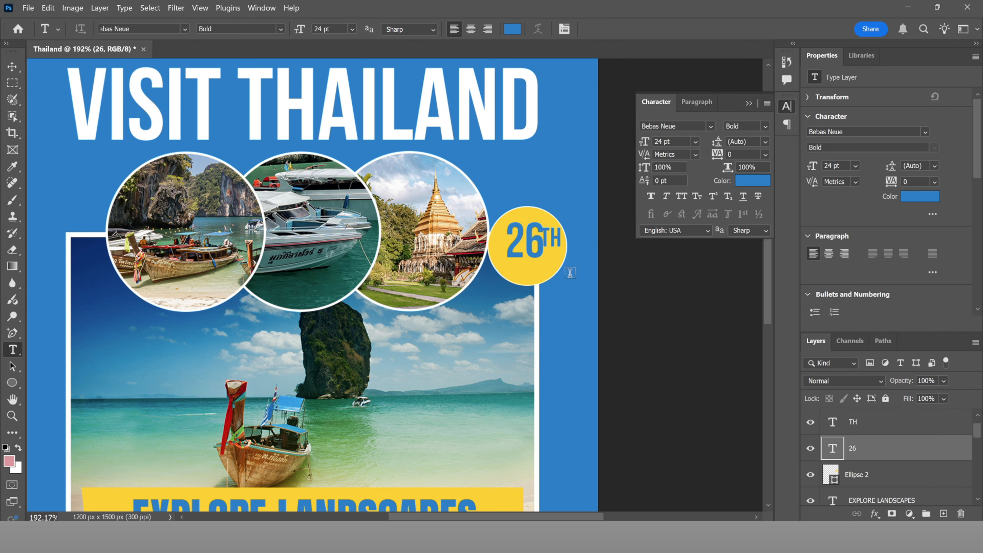
{"action": "key", "text": "v"}
{"action": "left_click_drag", "start_coordinate": [551, 267], "coordinate": [547, 243]}
{"action": "key", "text": "ctrl+z"}
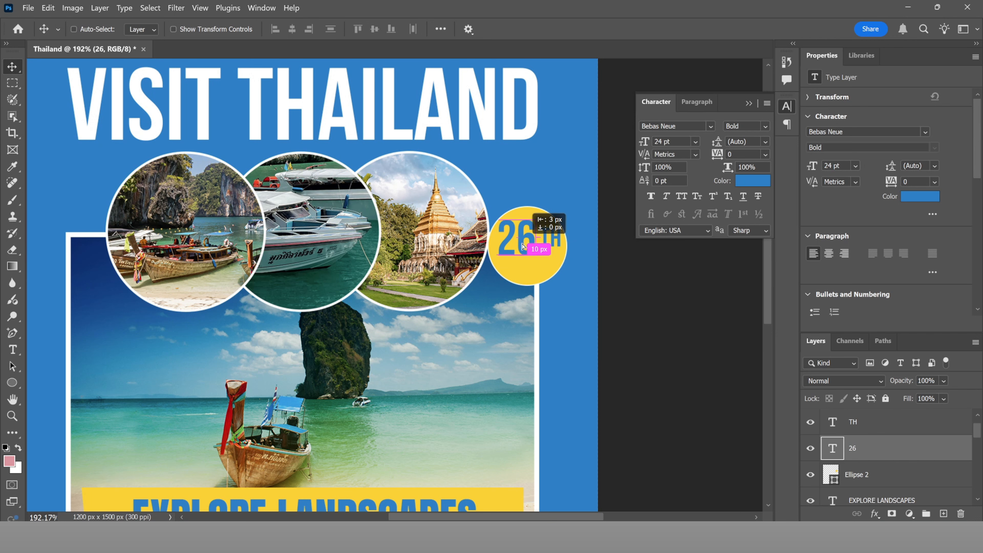
{"action": "key", "text": "Down"}
{"action": "key", "text": "Down"}
{"action": "key", "text": "Down"}
{"action": "key", "text": "Down"}
{"action": "key", "text": "Down"}
{"action": "key", "text": "Down"}
{"action": "key", "text": "Down"}
{"action": "key", "text": "Down"}
{"action": "key", "text": "Down"}
{"action": "key", "text": "Down"}
{"action": "key", "text": "Down"}
{"action": "key", "text": "Down"}
{"action": "key", "text": "Down"}
{"action": "key", "text": "Down"}
{"action": "key", "text": "Down"}
{"action": "key", "text": "Down"}
{"action": "key", "text": "Down"}
{"action": "key", "text": "Down"}
{"action": "key", "text": "Right"}
{"action": "key", "text": "Right"}
{"action": "key", "text": "Right"}
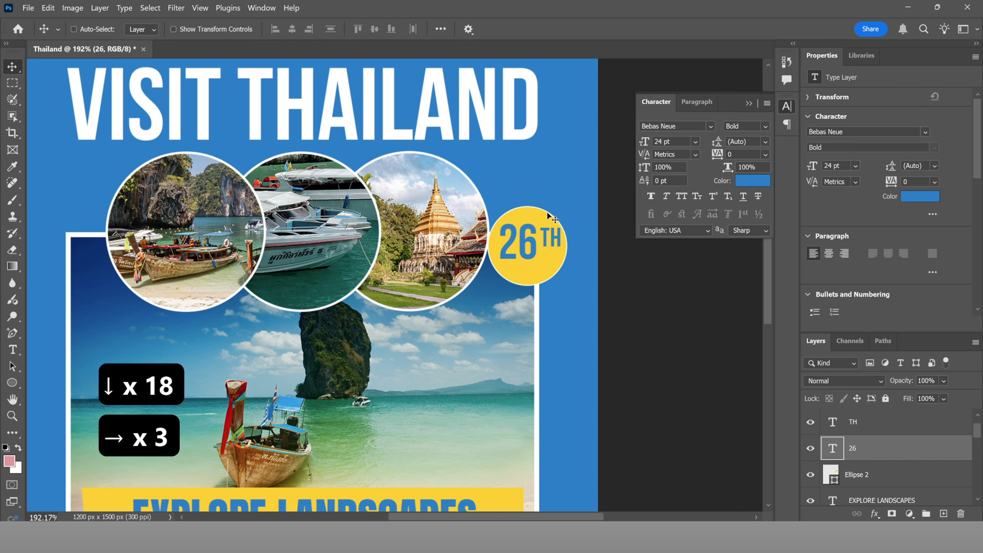
Step: Raise the TH so it sits beside the top of the 26
{"action": "scroll", "coordinate": [538, 236], "scroll_direction": "up", "scroll_amount": 5}
{"action": "double_click", "coordinate": [537, 233]}
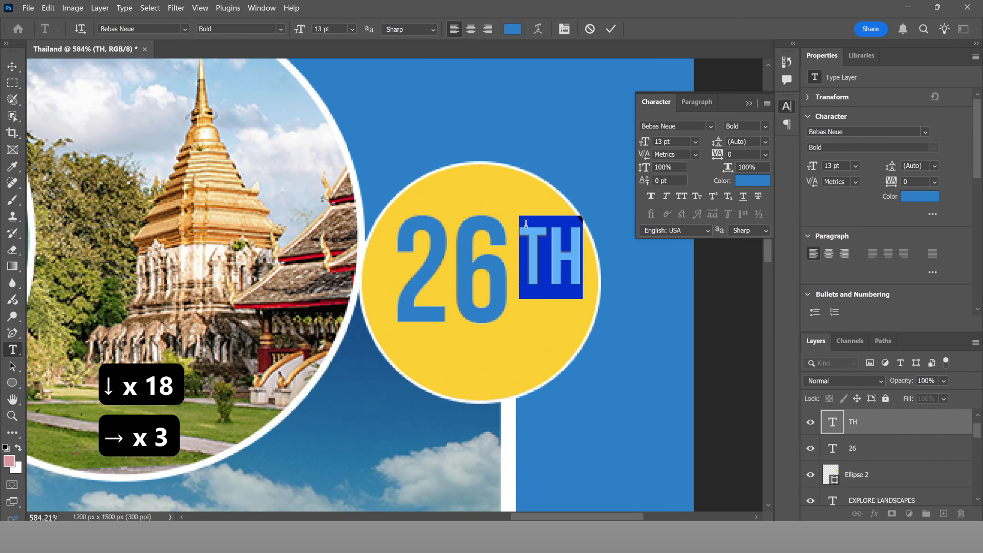
{"action": "mouse_move", "coordinate": [537, 216]}
{"action": "left_mouse_down"}
{"action": "mouse_move", "coordinate": [524, 217]}
{"action": "mouse_move", "coordinate": [526, 206]}
{"action": "left_mouse_up"}
{"action": "left_click", "coordinate": [612, 27]}
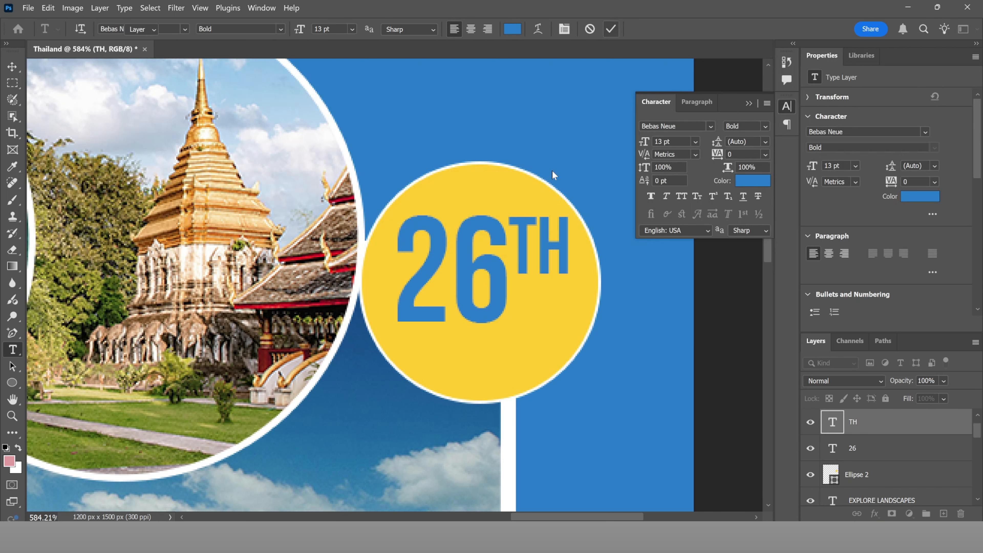
Step: Draw a small ellipse under TH, then delete it as unwanted
{"action": "key", "text": "v"}
{"action": "key", "text": "u"}
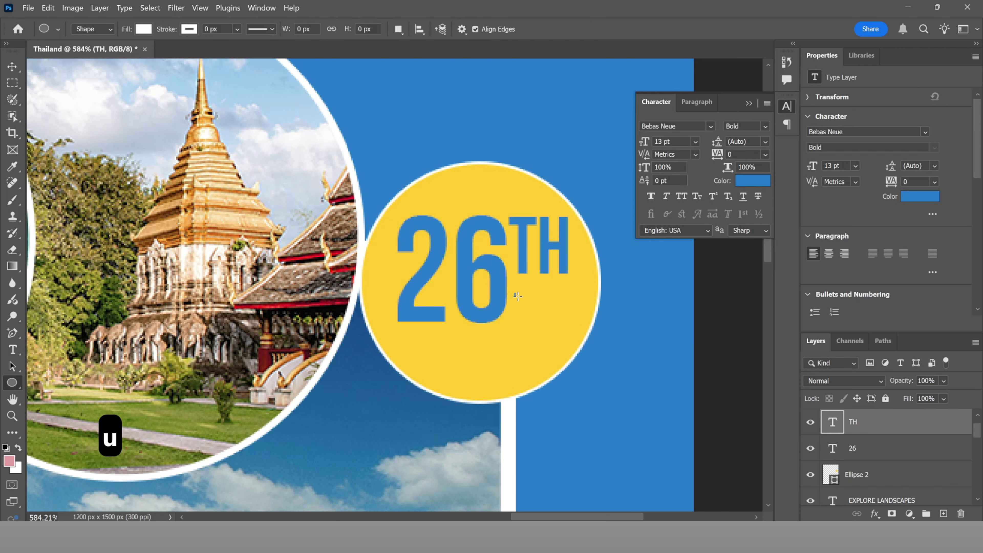
{"action": "left_click_drag", "start_coordinate": [518, 296], "coordinate": [571, 313]}
{"action": "key", "text": "Delete"}
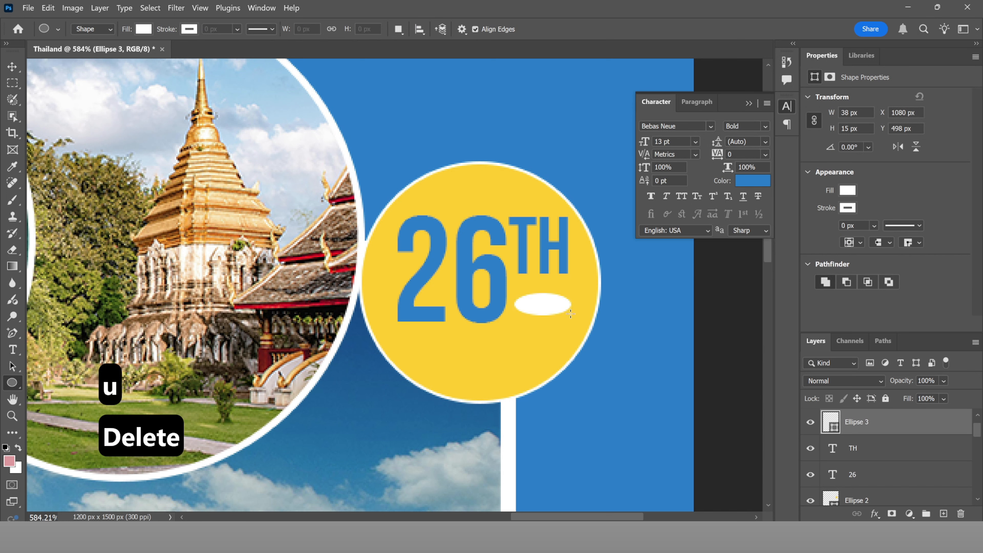
Step: Draw a small 35 × 16 px rectangle under TH filled with the poster's blue
{"action": "right_click", "coordinate": [12, 383]}
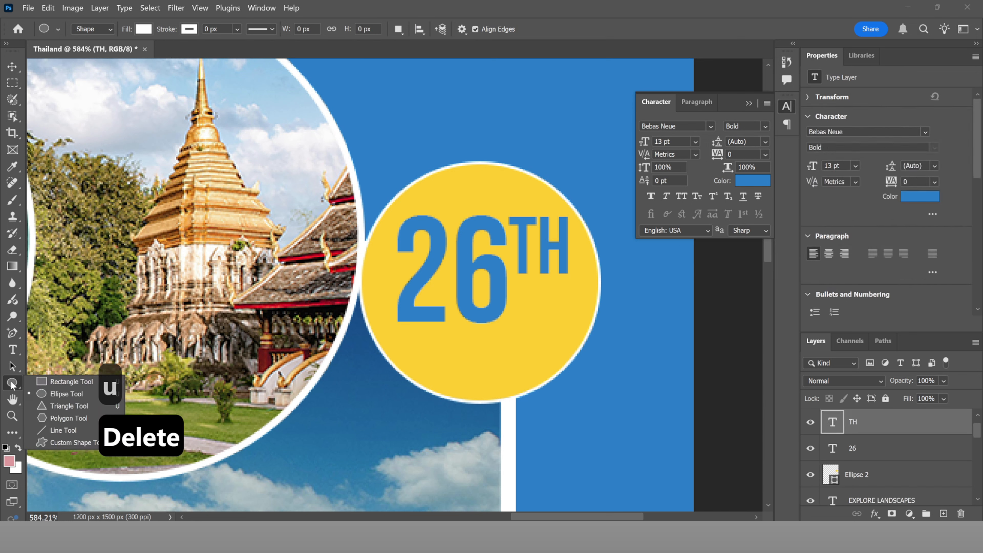
{"action": "left_click", "coordinate": [66, 382]}
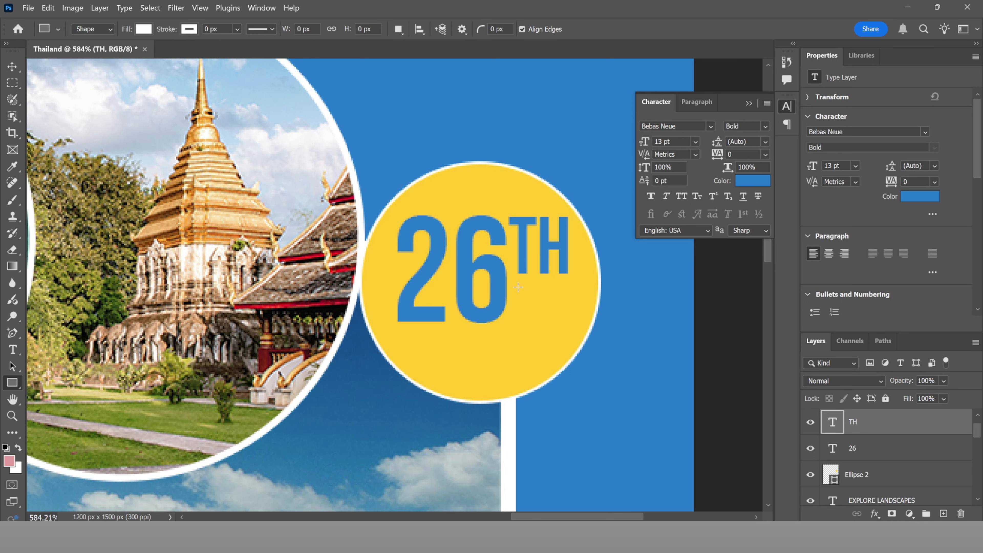
{"action": "left_click_drag", "start_coordinate": [517, 286], "coordinate": [568, 309]}
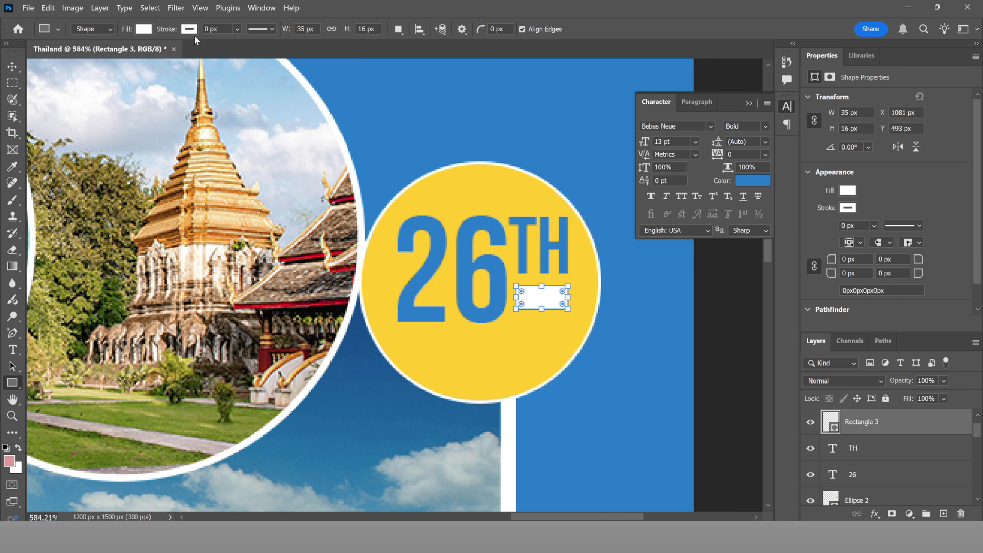
{"action": "double_click", "coordinate": [829, 420]}
{"action": "left_click", "coordinate": [612, 354]}
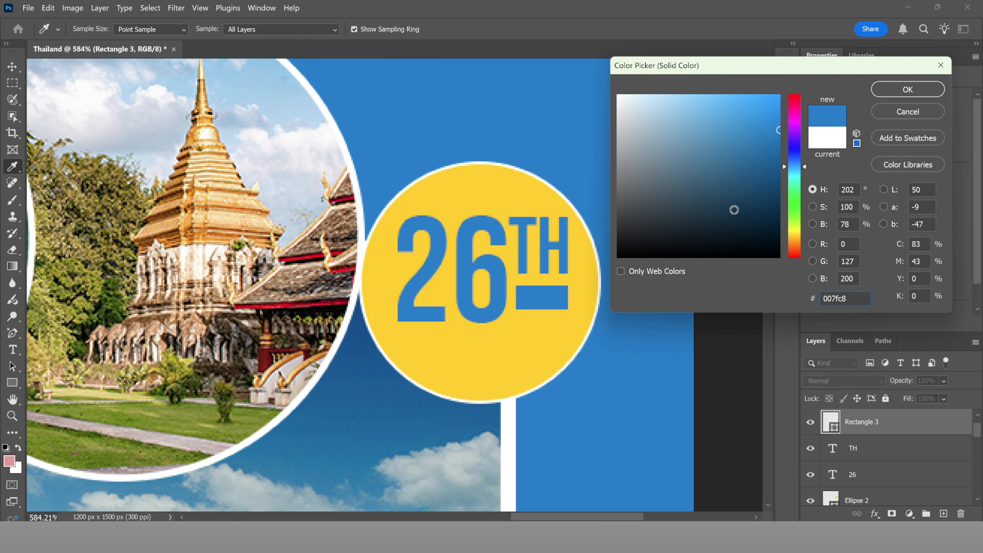
{"action": "left_click", "coordinate": [908, 89]}
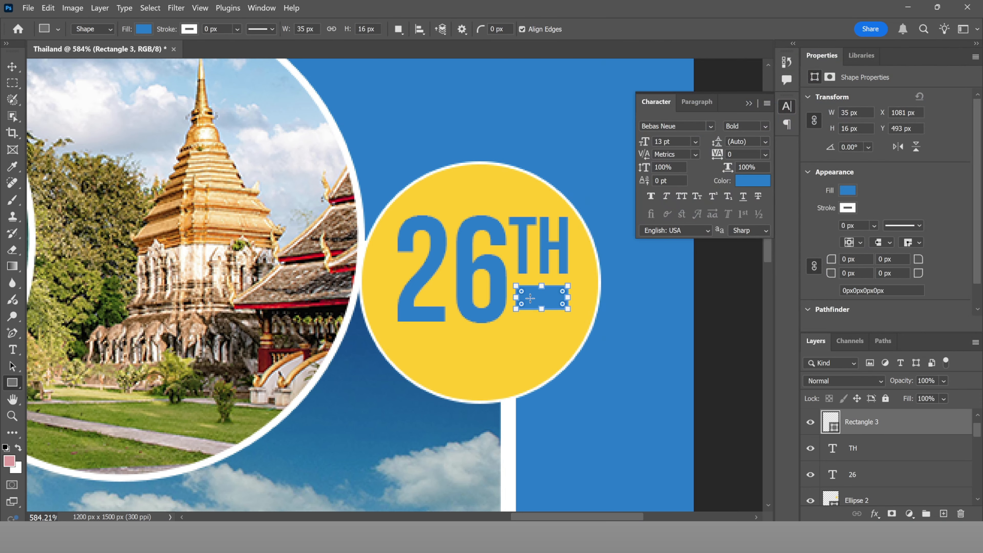
Step: Try moving the blue bar lower, then undo to keep it under TH
{"action": "key", "text": "v"}
{"action": "left_click_drag", "start_coordinate": [539, 298], "coordinate": [538, 311]}
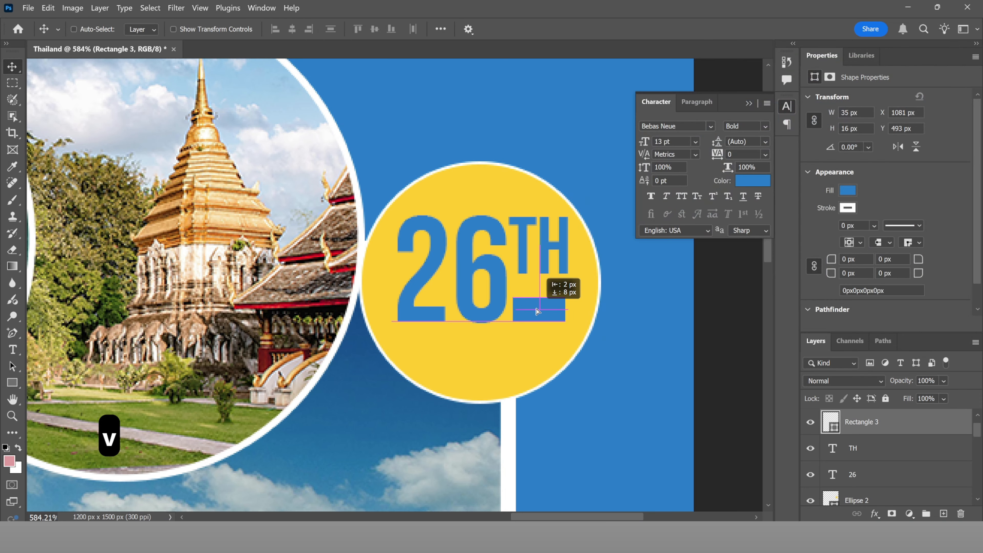
{"action": "key", "text": "ctrl+z"}
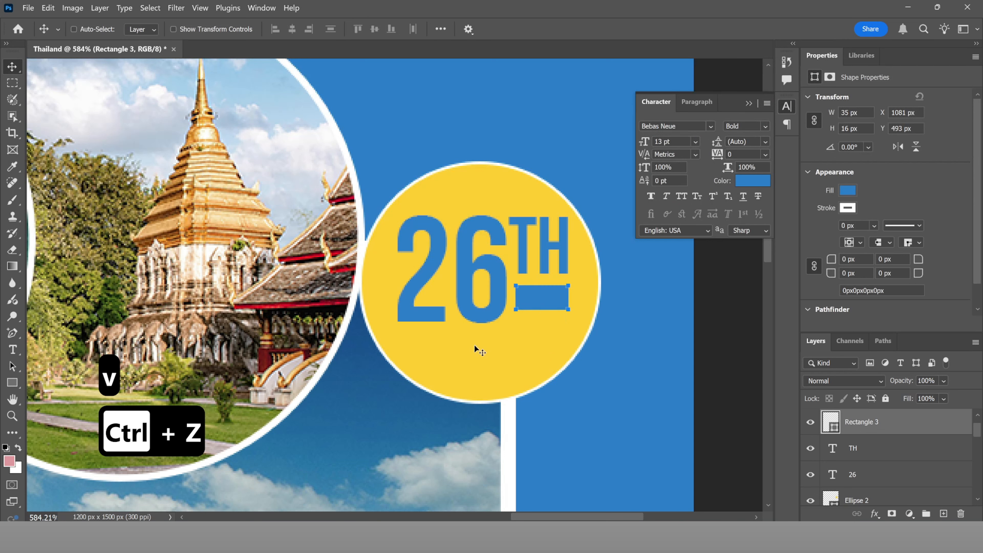
Step: Type 'APR.2025' as a new text layer inside the yellow badge
{"action": "key", "text": "t"}
{"action": "left_click", "coordinate": [423, 360]}
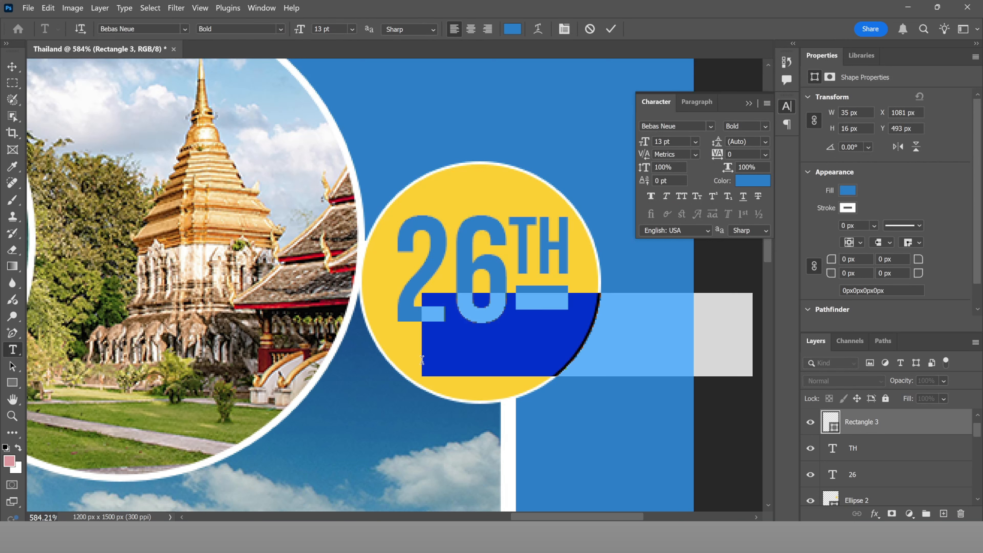
{"action": "type", "text": "apr"}
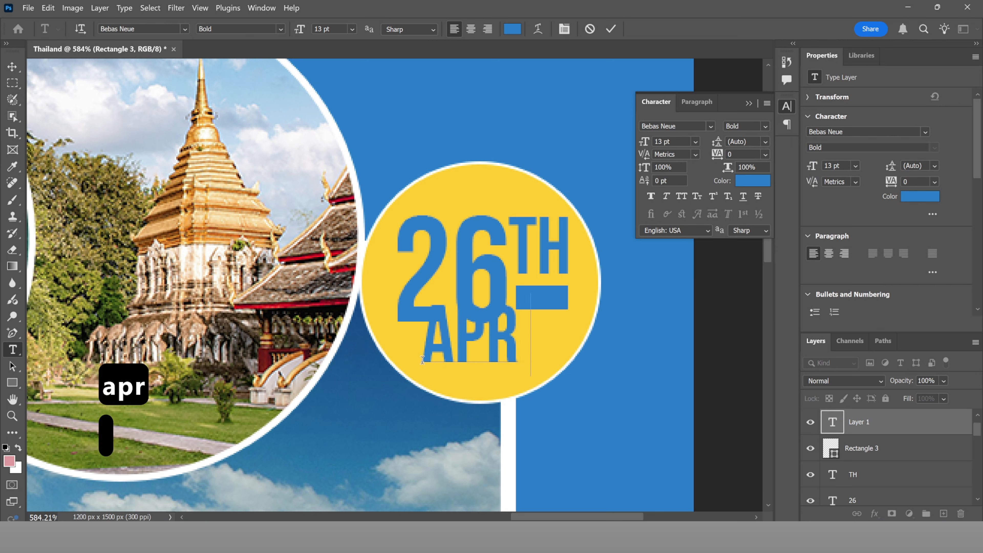
{"action": "key", "text": "BackSpace"}
{"action": "type", "text": "."}
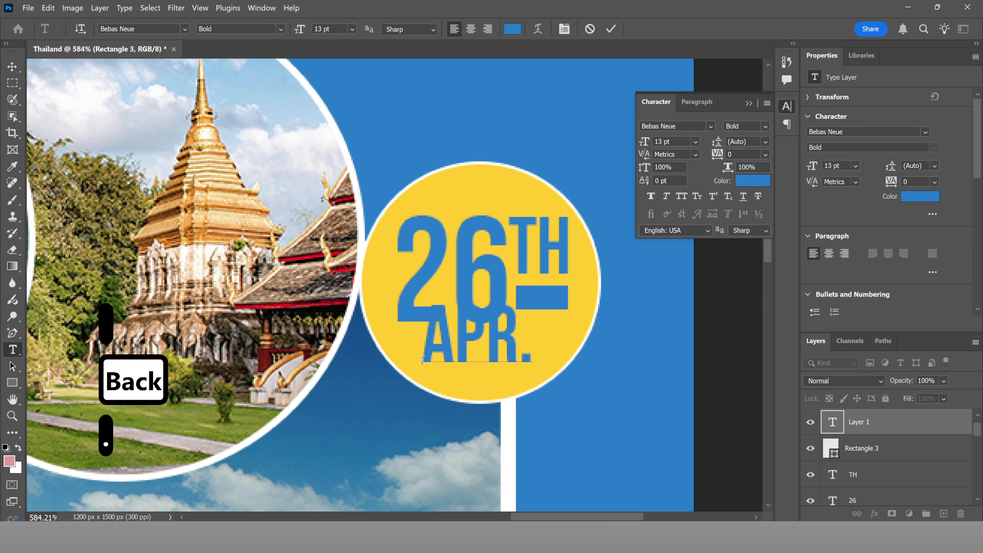
{"action": "type", "text": "2"}
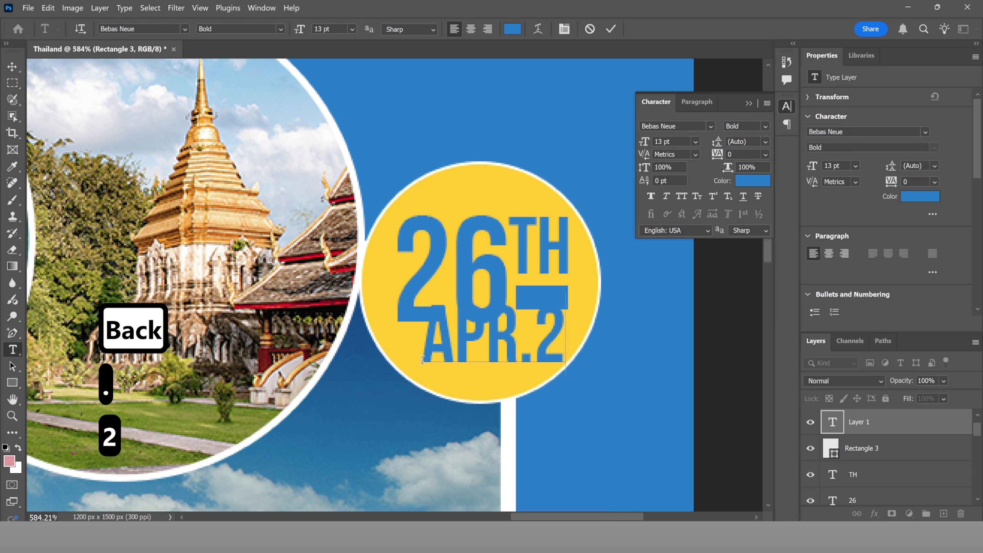
{"action": "type", "text": "025"}
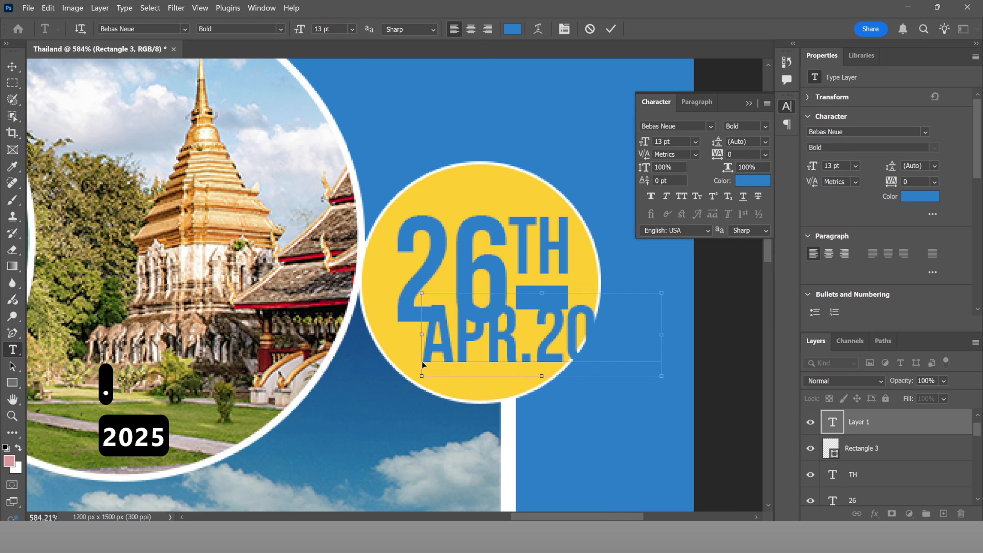
Step: Set APR.2025 to Anton at 7 pt and place it under 26TH
{"action": "key", "text": "ctrl+a"}
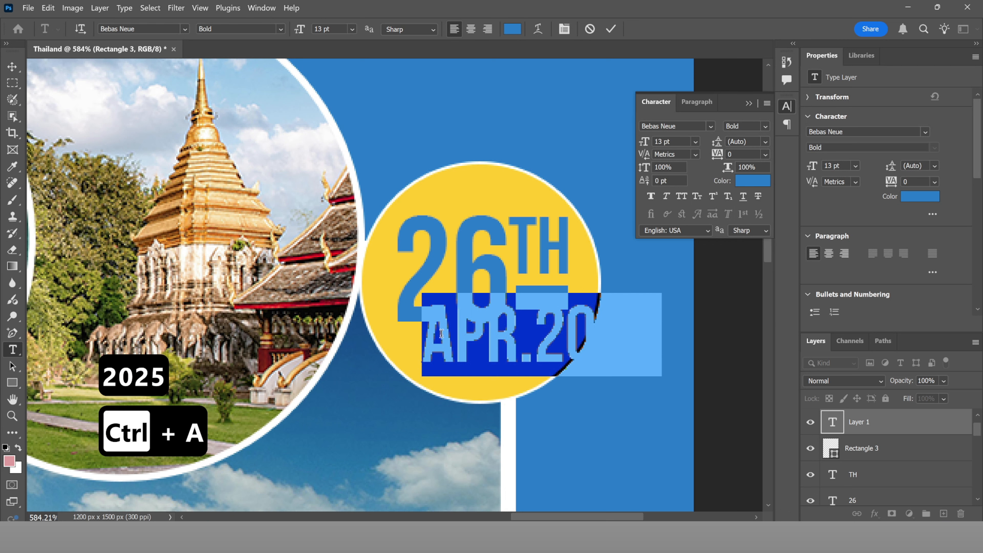
{"action": "left_click", "coordinate": [185, 30]}
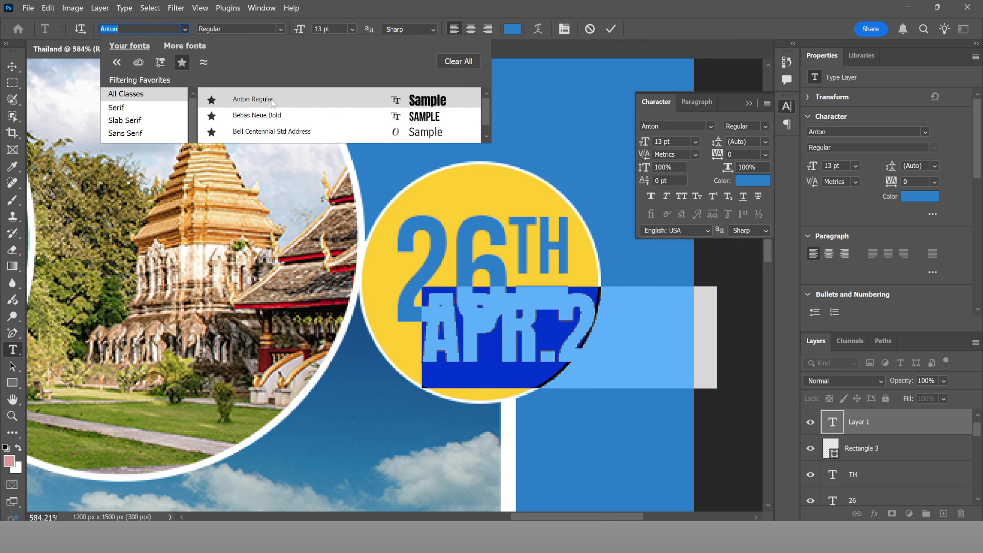
{"action": "left_click", "coordinate": [253, 99]}
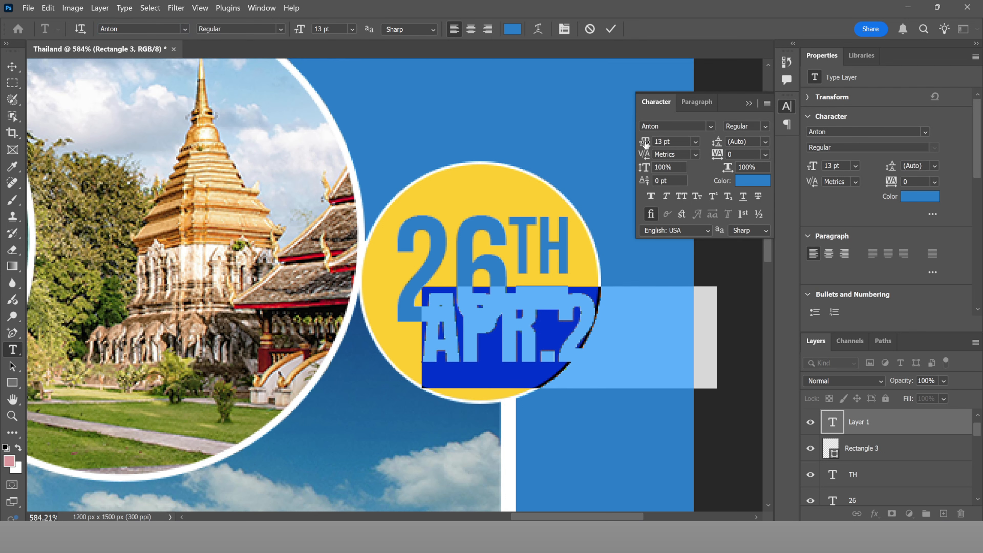
{"action": "mouse_move", "coordinate": [646, 144]}
{"action": "left_mouse_down"}
{"action": "mouse_move", "coordinate": [635, 146]}
{"action": "mouse_move", "coordinate": [647, 145]}
{"action": "left_mouse_up"}
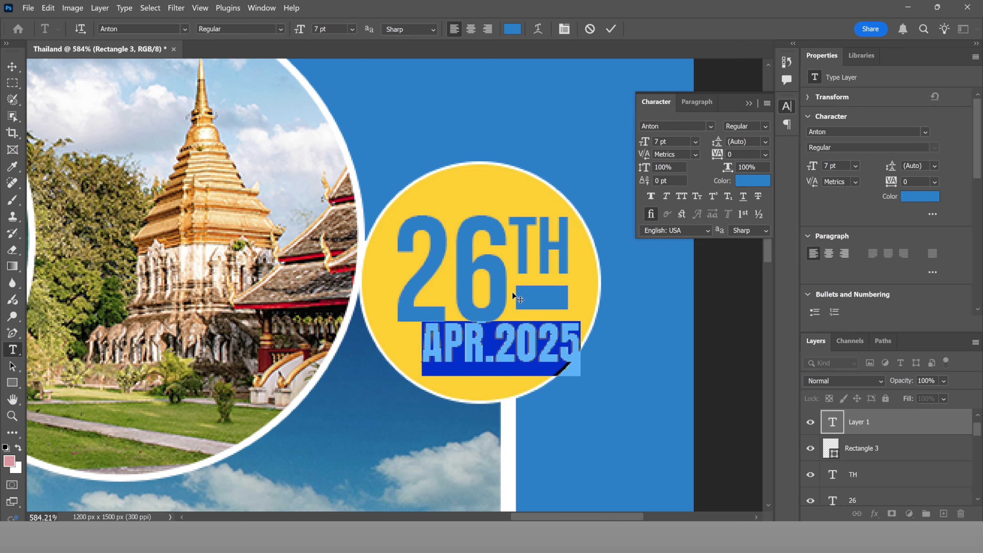
{"action": "left_click_drag", "start_coordinate": [513, 293], "coordinate": [499, 305]}
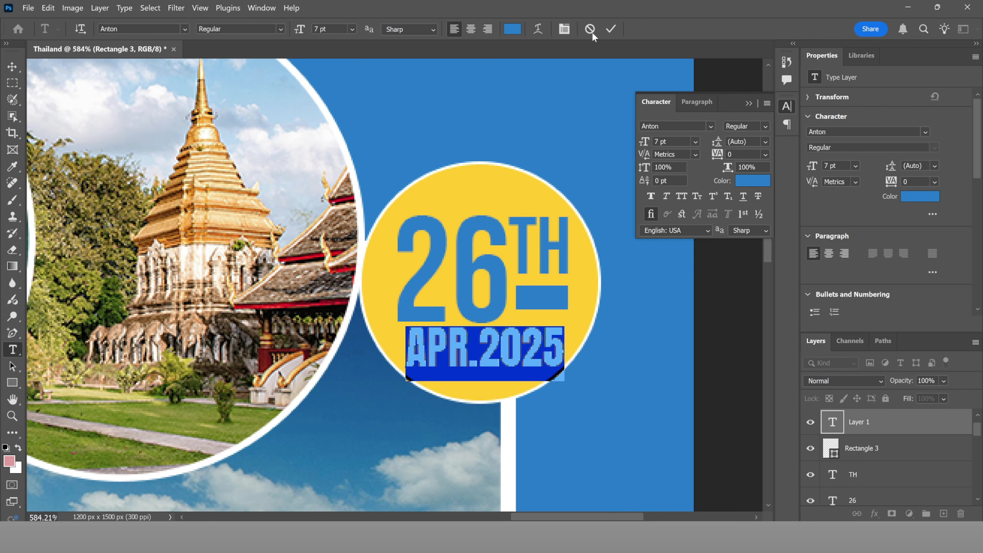
Step: Reduce the APR.2025 text to 6.5 pt
{"action": "left_click", "coordinate": [611, 29]}
{"action": "scroll", "coordinate": [469, 271], "scroll_direction": "down", "scroll_amount": 6}
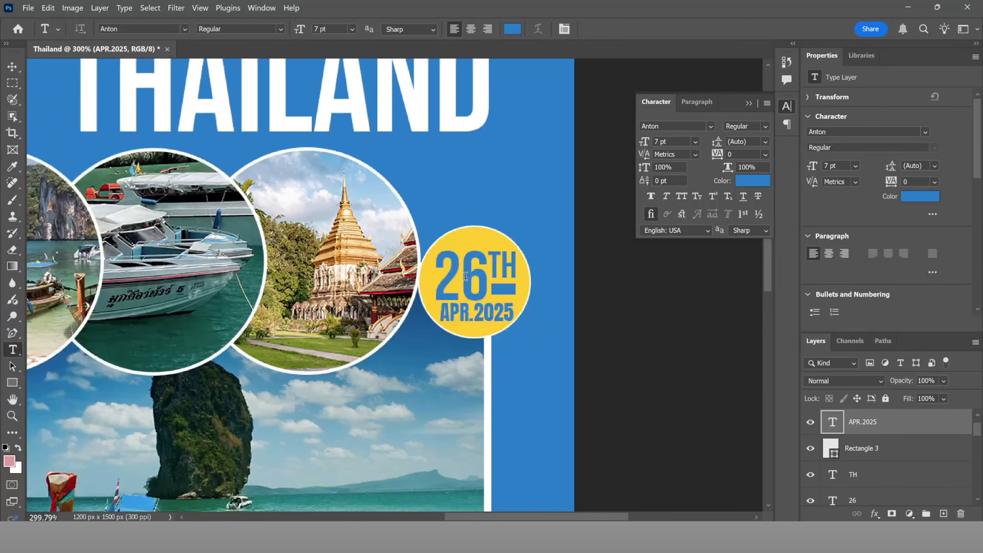
{"action": "scroll", "coordinate": [469, 271], "scroll_direction": "down", "scroll_amount": 3}
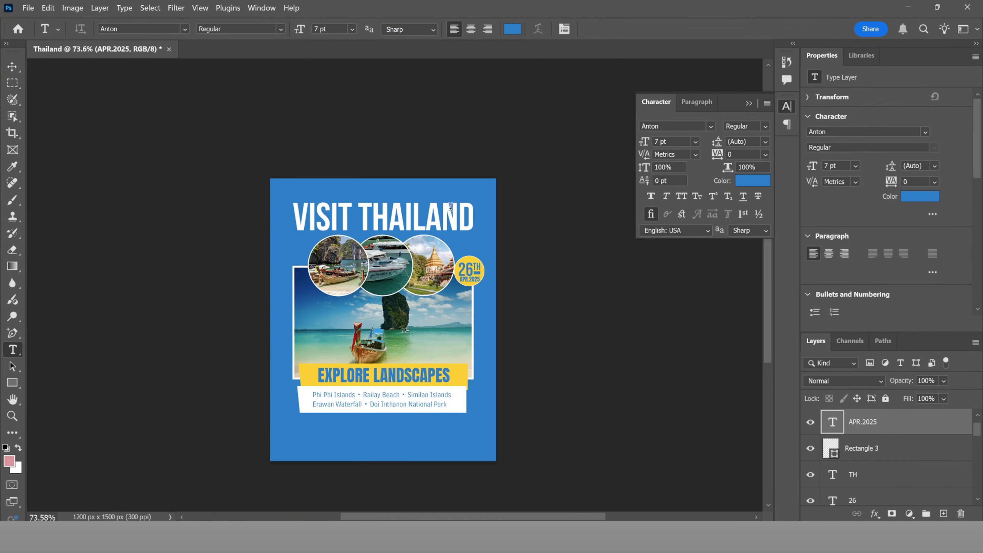
{"action": "scroll", "coordinate": [476, 278], "scroll_direction": "up", "scroll_amount": 7}
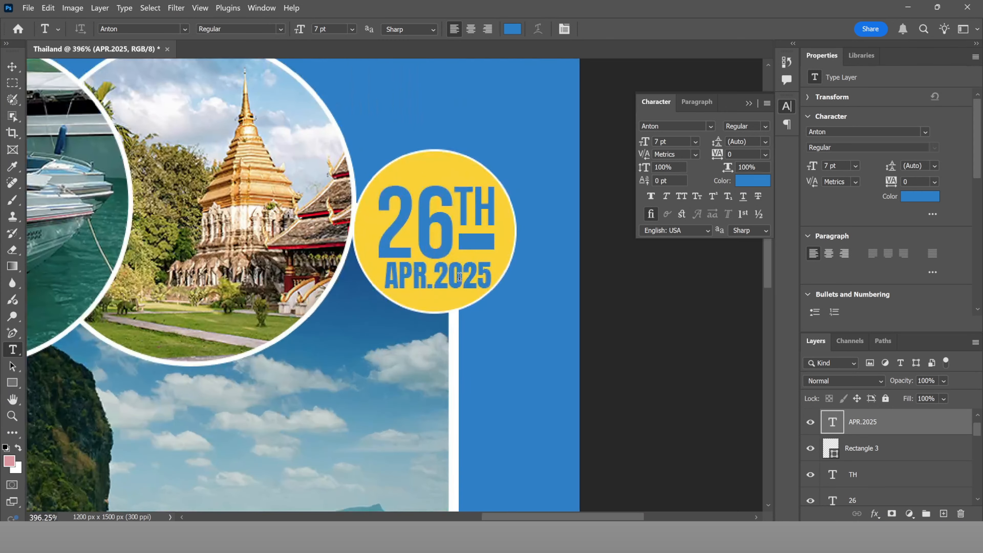
{"action": "left_click", "coordinate": [459, 277]}
{"action": "key", "text": "ctrl+a"}
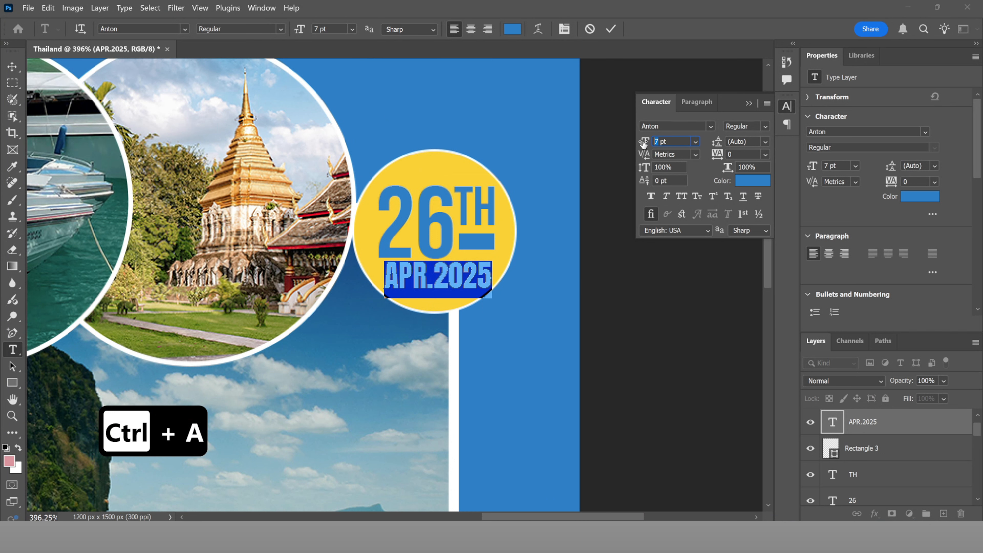
{"action": "type", "text": "6.5"}
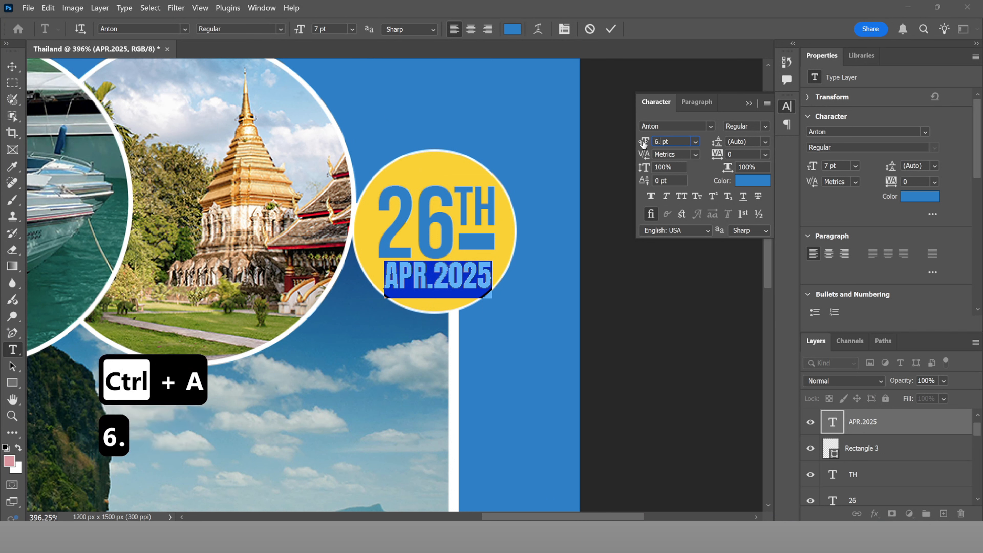
{"action": "left_click", "coordinate": [611, 28]}
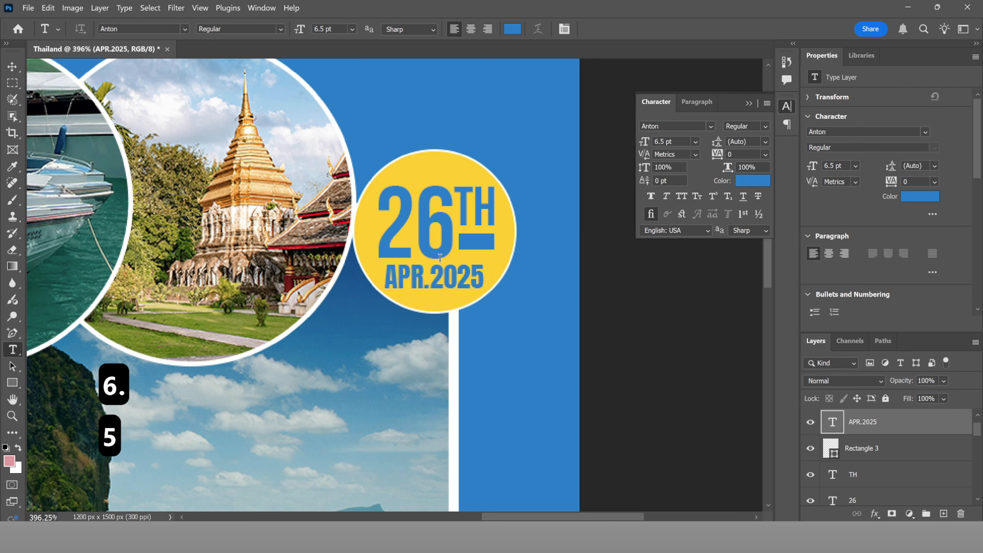
Step: Nudge APR.2025 slightly right and bring the VISIT THAILAND title back into view
{"action": "key", "text": "v"}
{"action": "key", "text": "Right"}
{"action": "key", "text": "Right"}
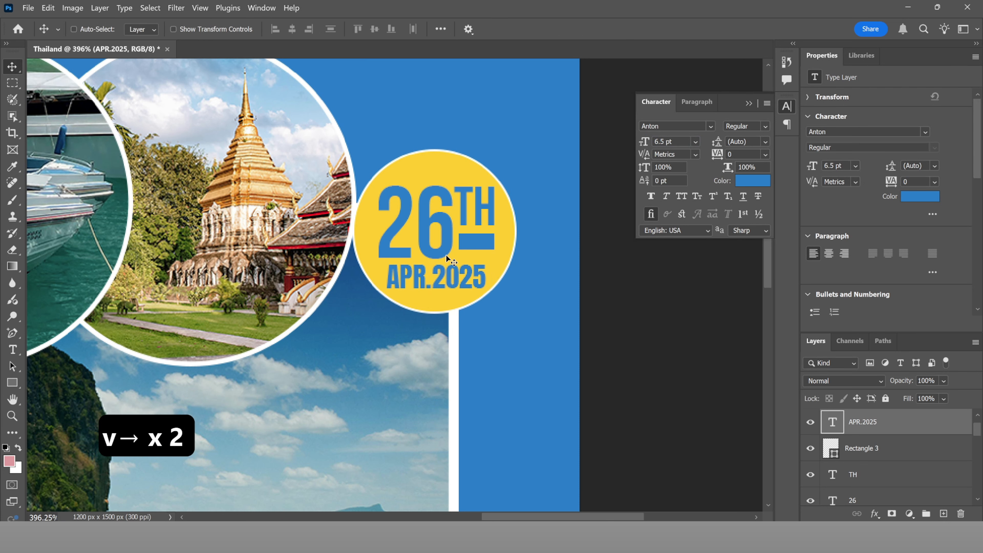
{"action": "scroll", "coordinate": [446, 255], "scroll_direction": "down", "scroll_amount": 8}
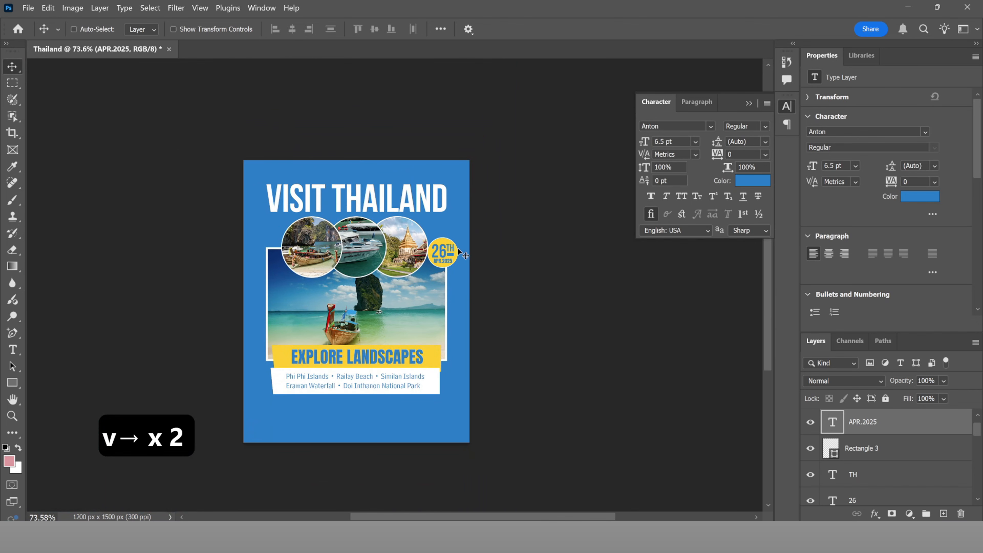
{"action": "scroll", "coordinate": [491, 267], "scroll_direction": "up", "scroll_amount": 5}
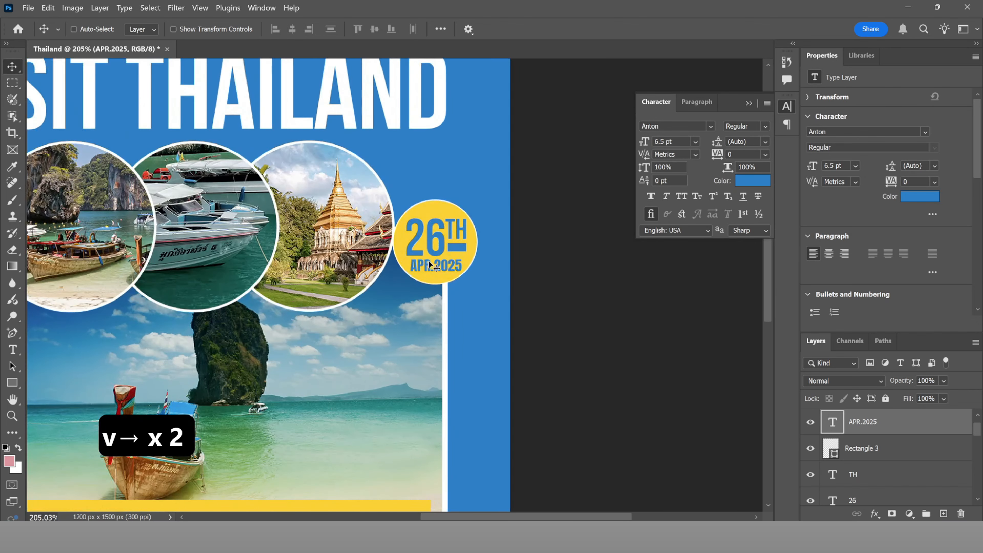
{"action": "left_click_drag", "start_coordinate": [431, 267], "coordinate": [558, 291]}
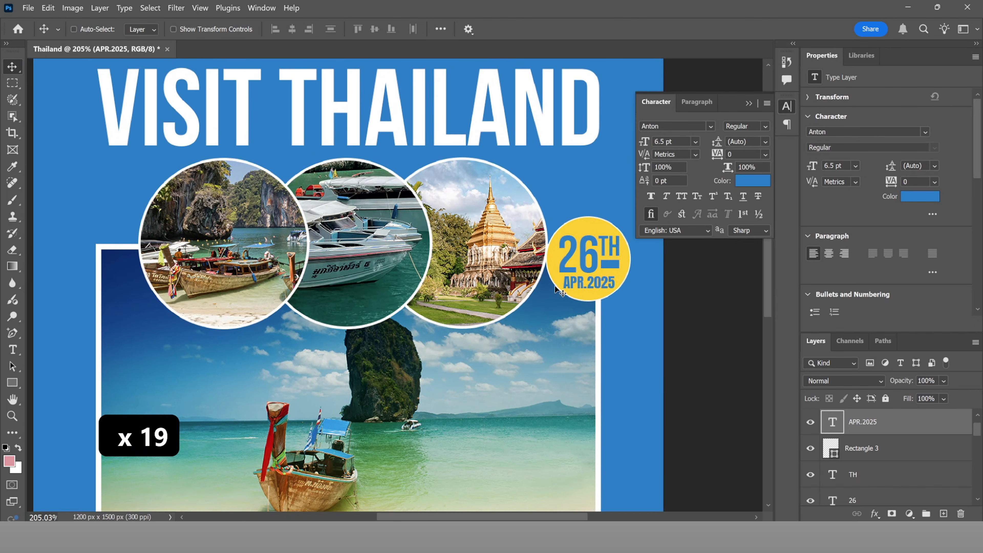
Step: Change the APR.2025 font to Bell Centennial Std Address
{"action": "key", "text": "t"}
{"action": "left_click", "coordinate": [584, 283]}
{"action": "key", "text": "ctrl+a"}
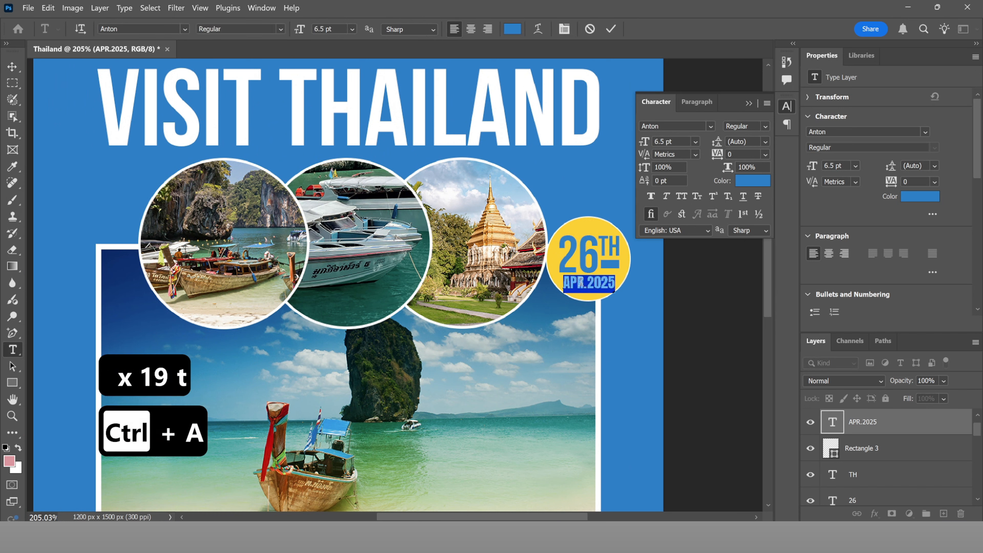
{"action": "left_click", "coordinate": [189, 30]}
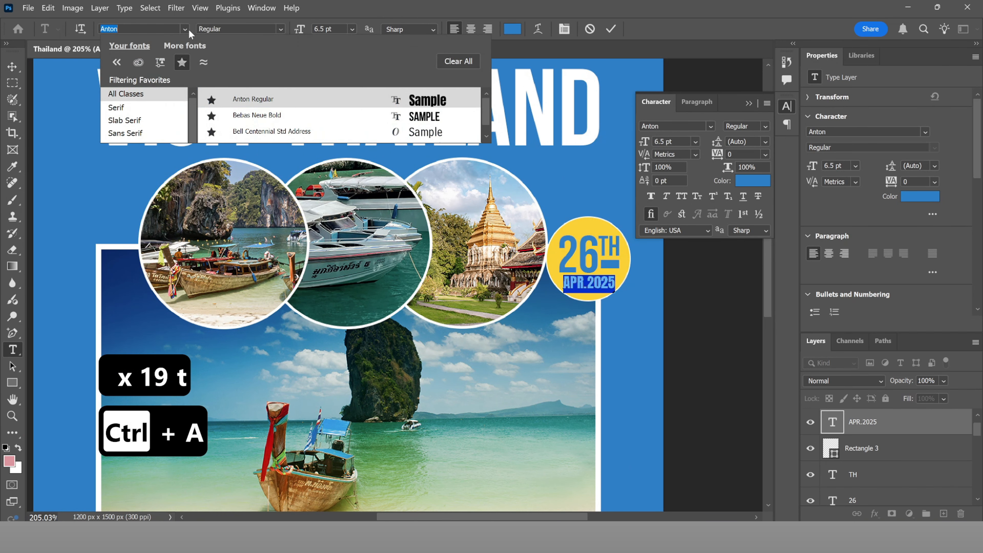
{"action": "left_click", "coordinate": [263, 132]}
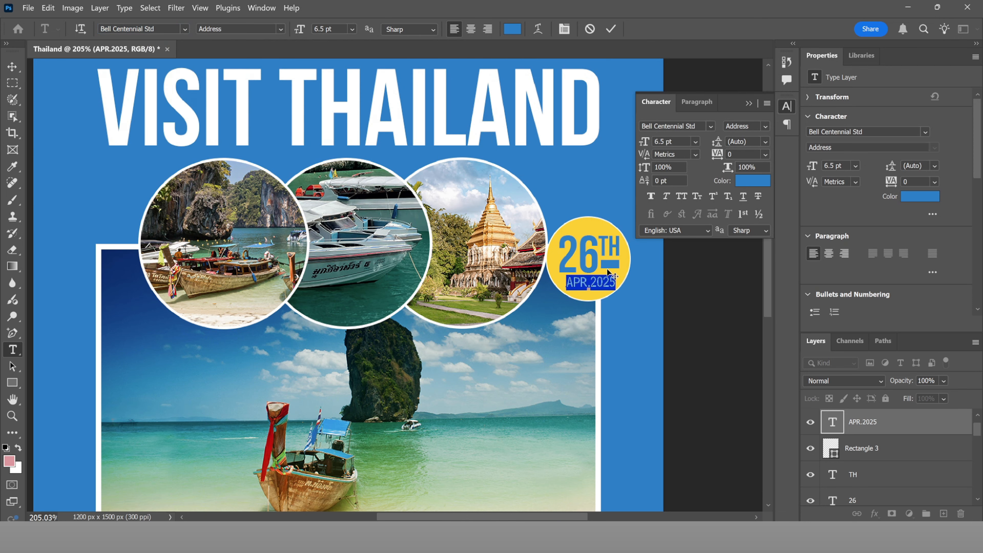
{"action": "left_click", "coordinate": [611, 29]}
Step: Reselect APR.2025 and show all fonts in the font list instead of only favourites
{"action": "scroll", "coordinate": [523, 262], "scroll_direction": "down", "scroll_amount": 5}
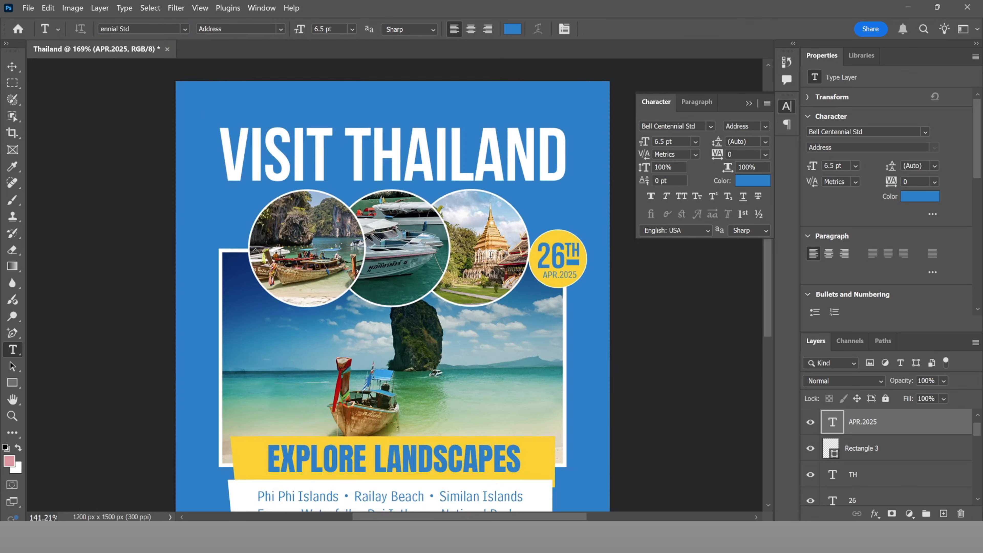
{"action": "scroll", "coordinate": [550, 264], "scroll_direction": "up", "scroll_amount": 3}
{"action": "scroll", "coordinate": [550, 264], "scroll_direction": "up", "scroll_amount": 3}
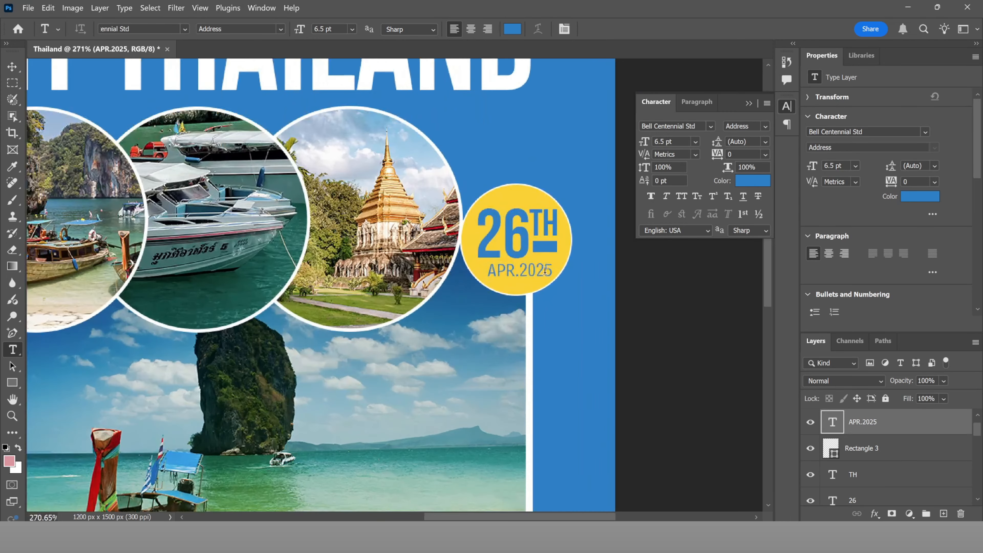
{"action": "left_click", "coordinate": [540, 270]}
{"action": "key", "text": "ctrl+a"}
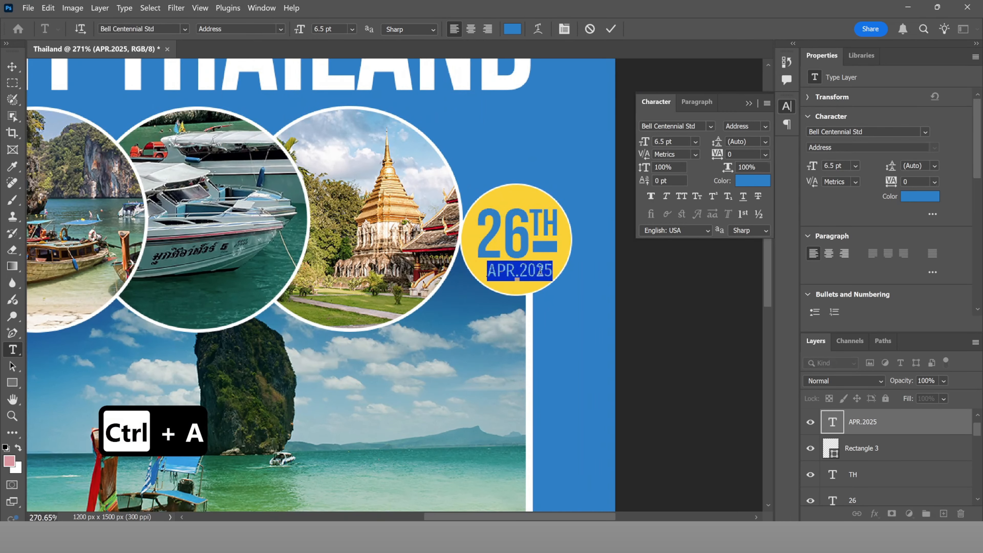
{"action": "left_click", "coordinate": [179, 29]}
{"action": "left_click", "coordinate": [182, 62]}
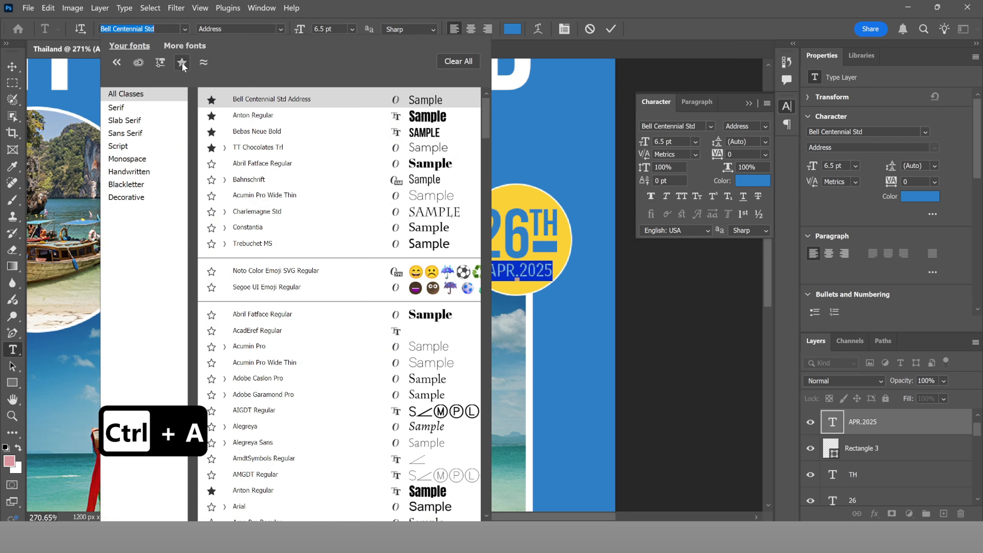
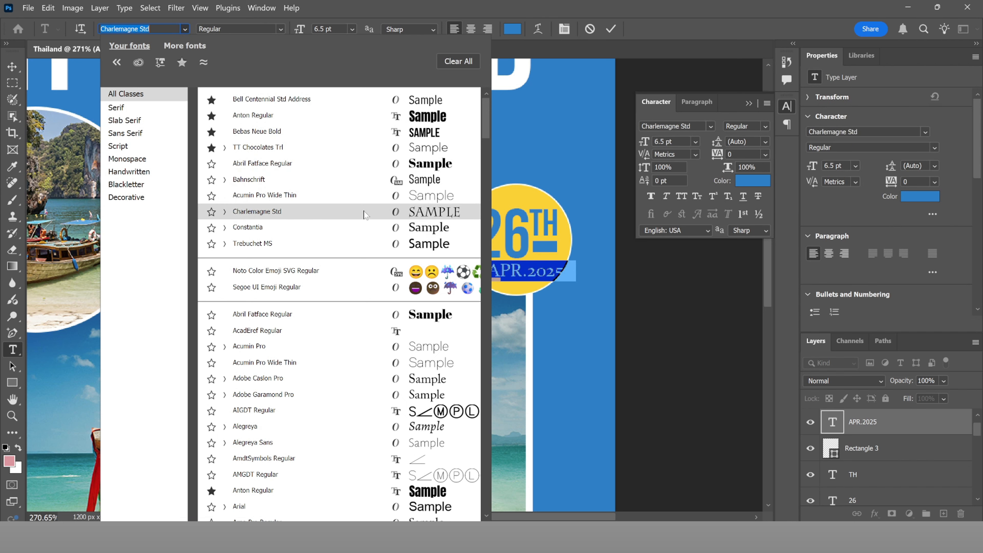
Step: Set APR.2025 to Trebuchet MS at 5.5 pt and centre it beneath 26TH in the badge
{"action": "left_click", "coordinate": [363, 243]}
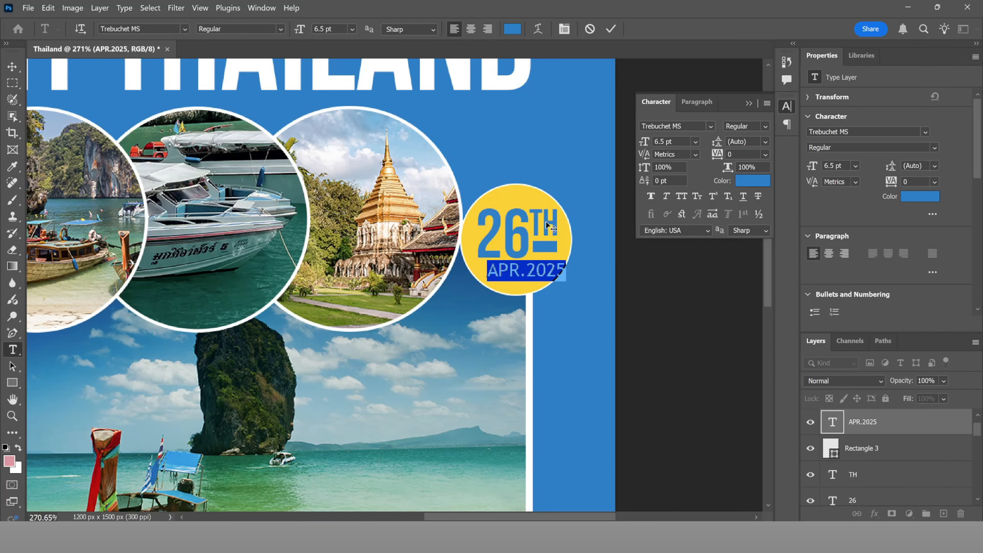
{"action": "left_click_drag", "start_coordinate": [547, 257], "coordinate": [540, 255]}
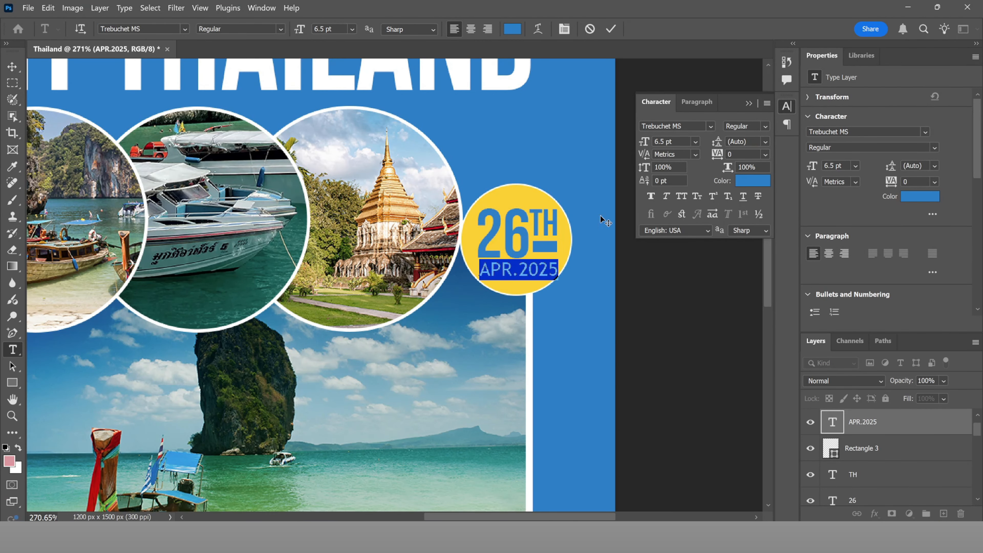
{"action": "left_click_drag", "start_coordinate": [648, 145], "coordinate": [647, 145]}
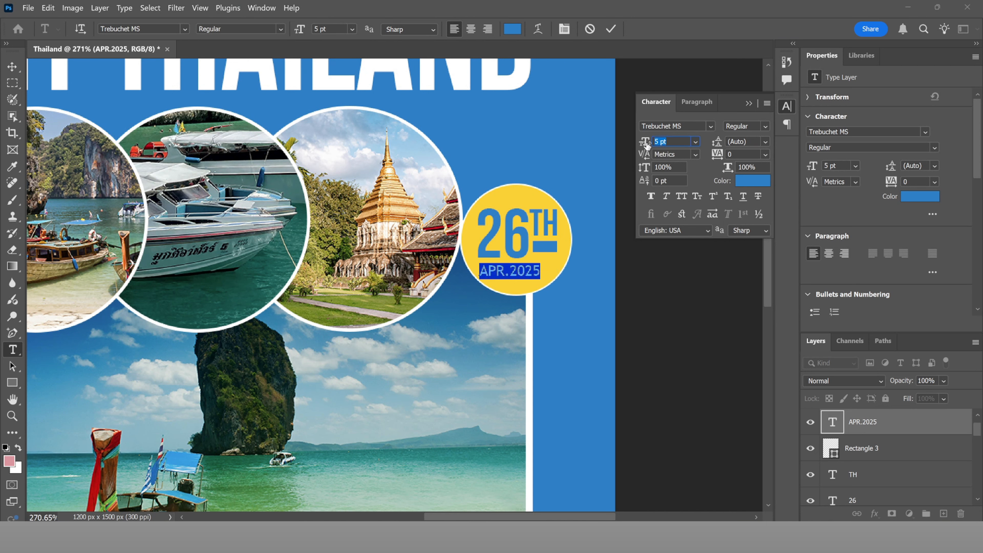
{"action": "left_click_drag", "start_coordinate": [504, 292], "coordinate": [504, 293]}
{"action": "left_click_drag", "start_coordinate": [517, 256], "coordinate": [524, 258]}
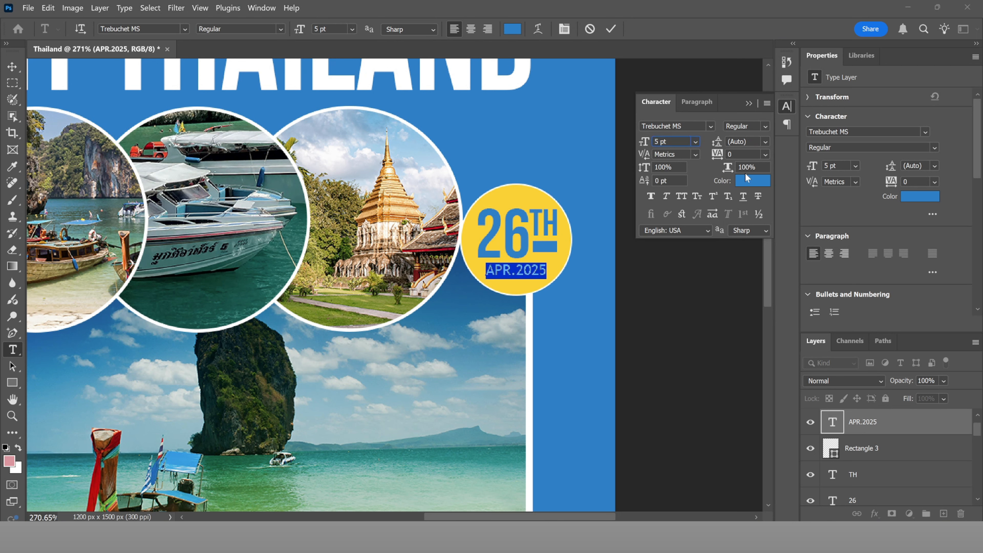
{"action": "type", "text": ".5"}
{"action": "key", "text": "Return"}
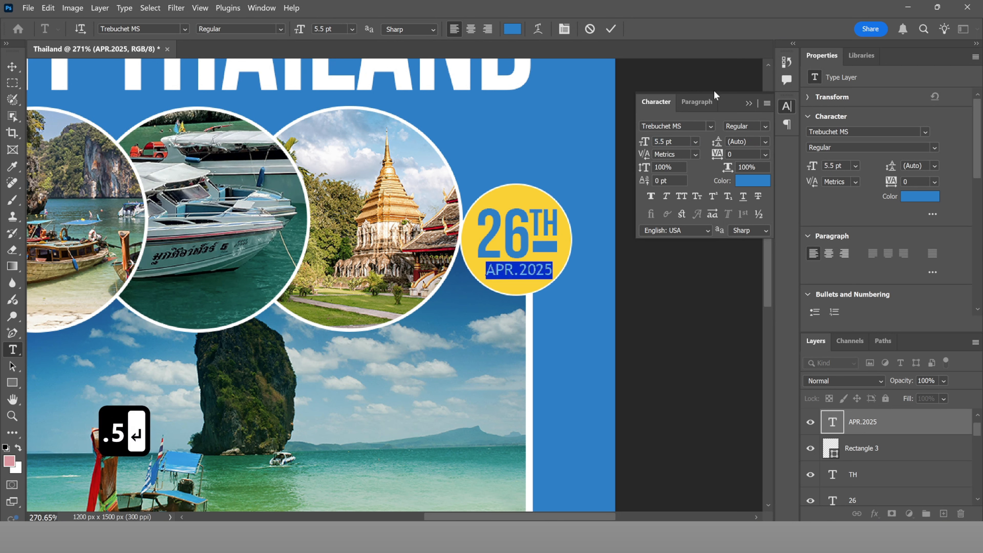
{"action": "left_click", "coordinate": [611, 29]}
{"action": "key", "text": "ctrl+0"}
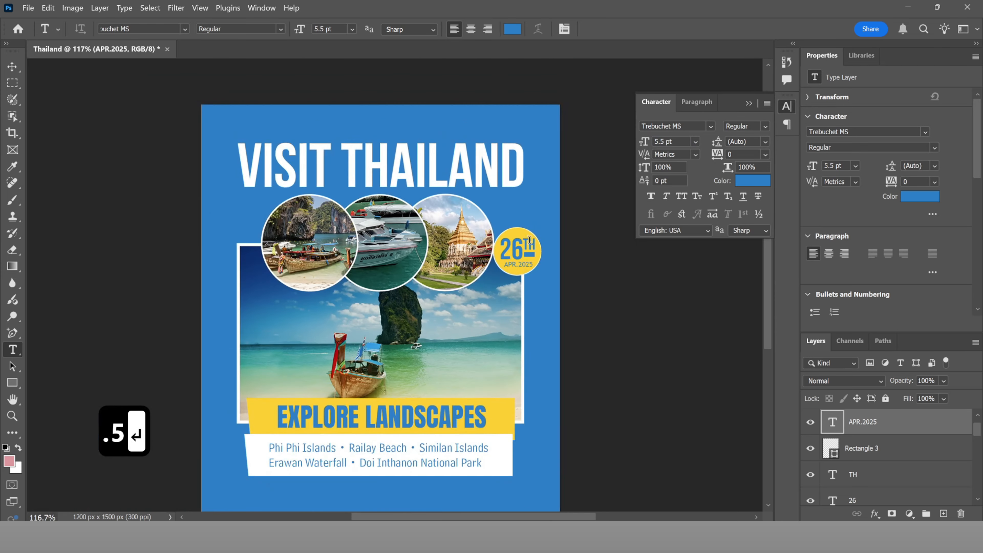
Step: Select the 26, TH and APR.2025 layers and scale them together to 82.44%
{"action": "scroll", "coordinate": [541, 248], "scroll_direction": "down", "scroll_amount": 3}
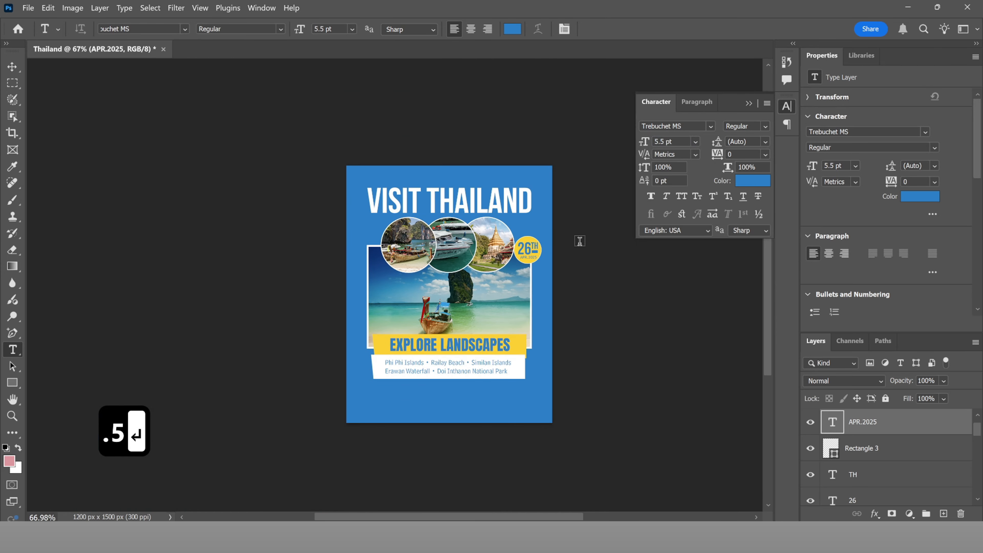
{"action": "scroll", "coordinate": [579, 241], "scroll_direction": "up", "scroll_amount": 5}
{"action": "key", "text": "v"}
{"action": "scroll", "coordinate": [557, 249], "scroll_direction": "up", "scroll_amount": 3}
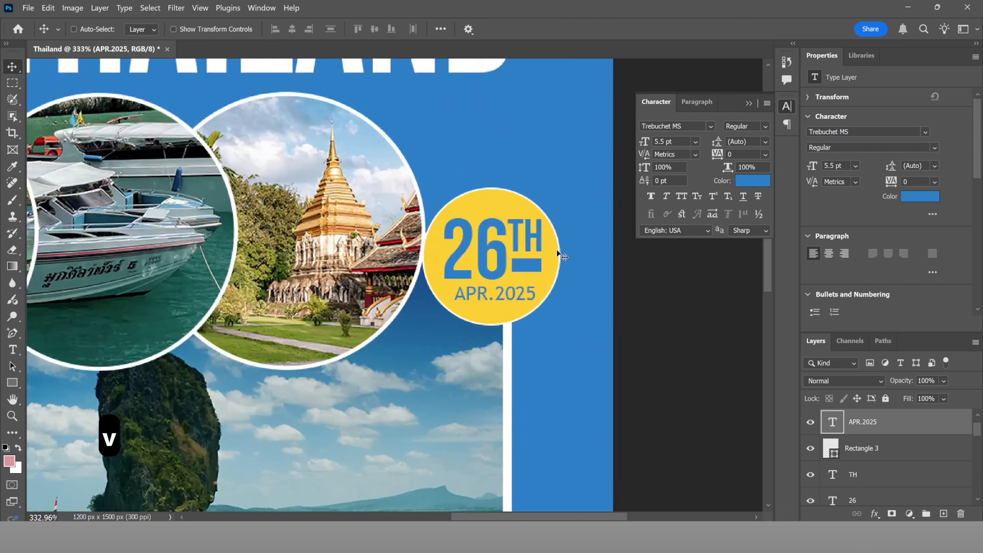
{"action": "scroll", "coordinate": [557, 249], "scroll_direction": "up", "scroll_amount": 1}
{"action": "left_click", "coordinate": [557, 249], "text": "ctrl"}
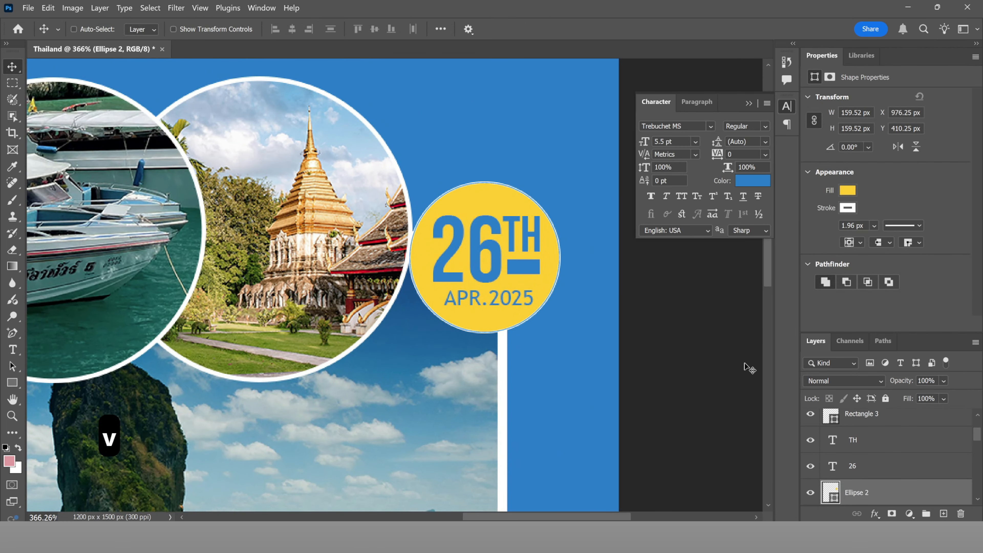
{"action": "left_click", "coordinate": [886, 461]}
{"action": "left_click", "coordinate": [872, 442], "text": "ctrl"}
{"action": "scroll", "coordinate": [876, 442], "scroll_direction": "up", "scroll_amount": 2}
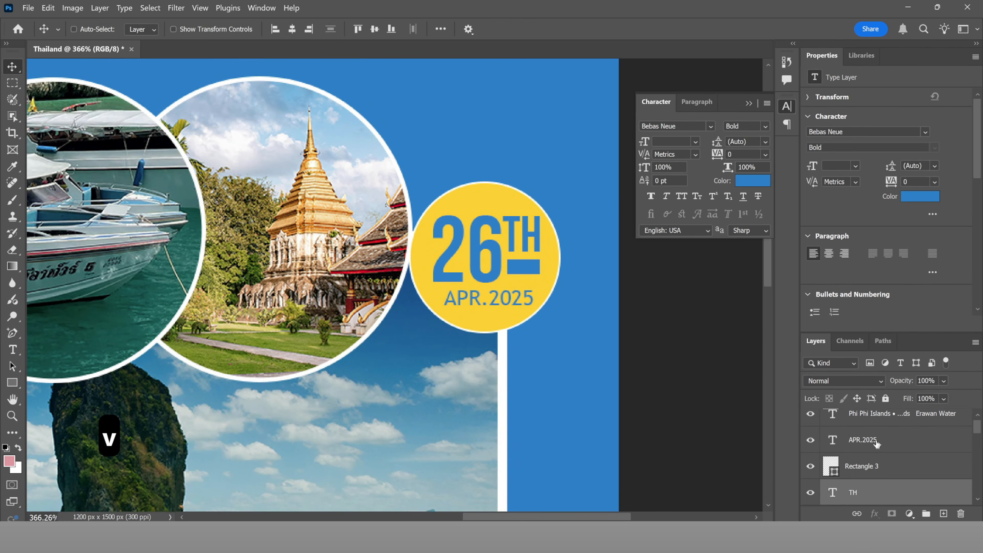
{"action": "left_click", "coordinate": [898, 434], "text": "ctrl"}
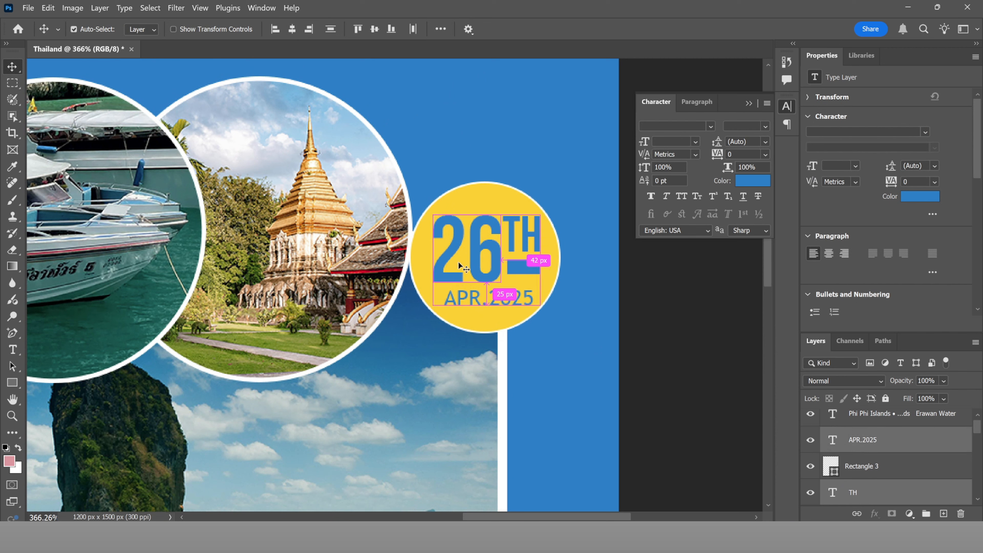
{"action": "key", "text": "ctrl+t"}
{"action": "left_click_drag", "start_coordinate": [540, 215], "coordinate": [531, 224]}
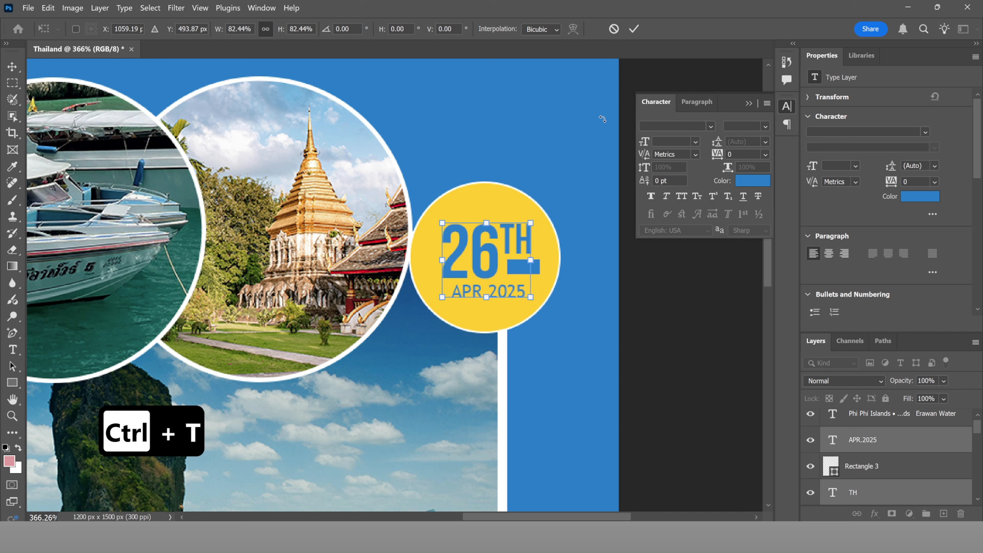
{"action": "left_click", "coordinate": [634, 28]}
Step: Select the yellow badge circle and start a free transform on it
{"action": "key", "text": "v"}
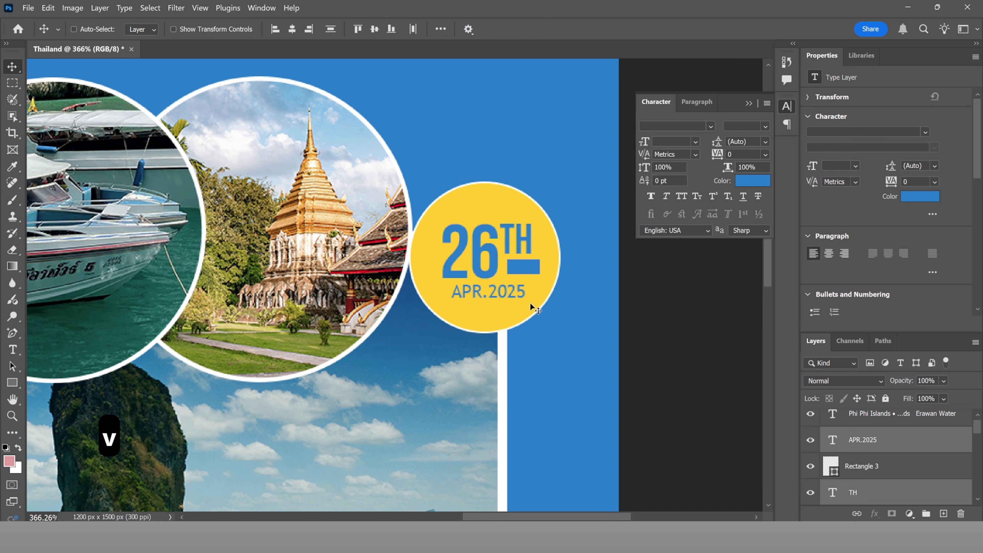
{"action": "left_click", "coordinate": [530, 304], "text": "ctrl"}
{"action": "key", "text": "ctrl+t"}
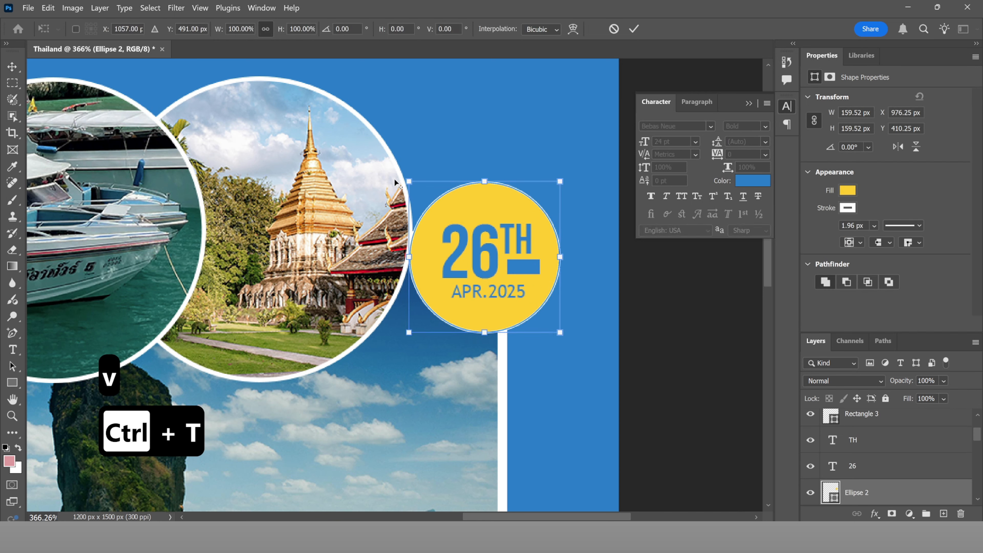
Step: Scale the yellow badge circle to about 91% and nudge it slightly right and down
{"action": "left_click_drag", "start_coordinate": [408, 179], "coordinate": [414, 187]}
{"action": "left_click", "coordinate": [634, 29]}
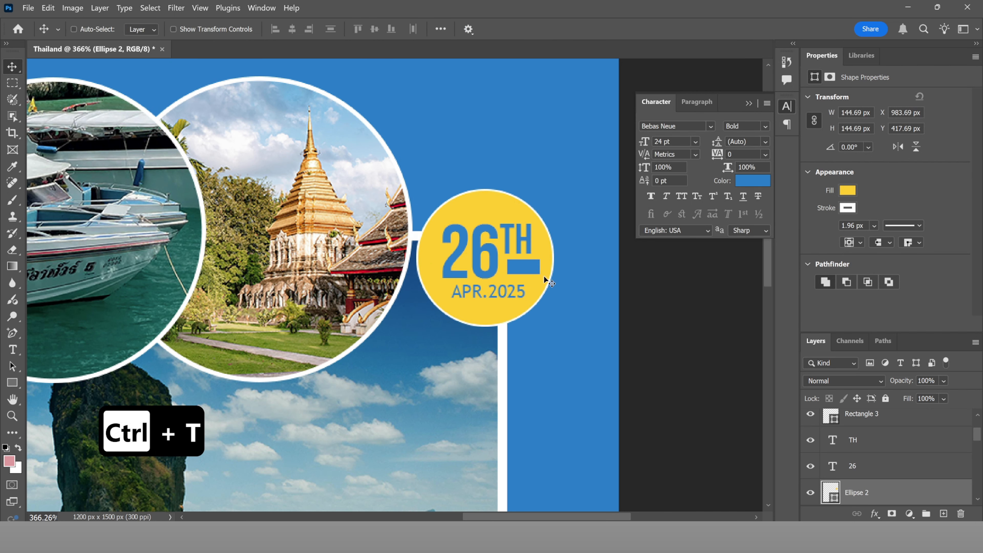
{"action": "left_click_drag", "start_coordinate": [544, 279], "coordinate": [547, 284]}
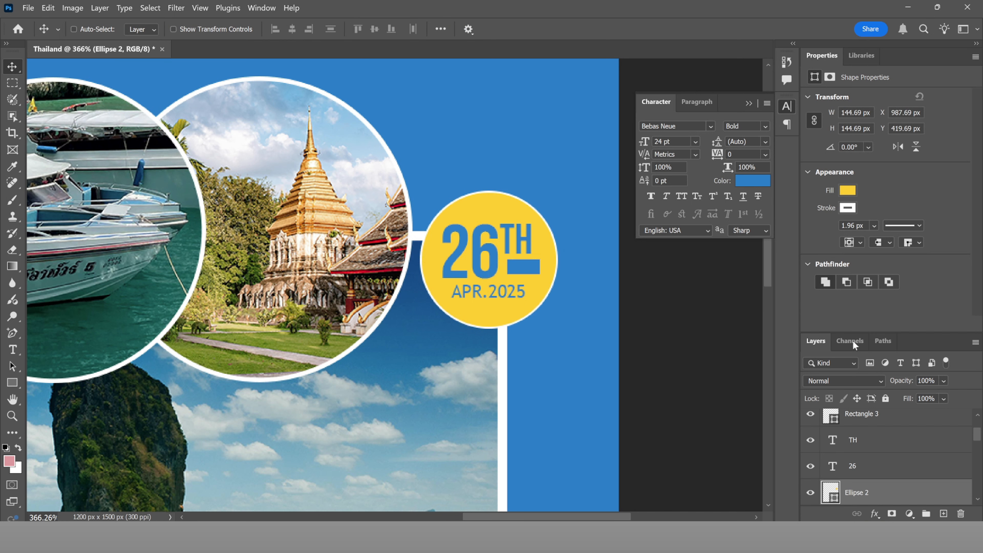
Step: Set the badge's white outline width to 4.68 px
{"action": "left_click", "coordinate": [874, 225]}
{"action": "left_click_drag", "start_coordinate": [885, 241], "coordinate": [889, 240]}
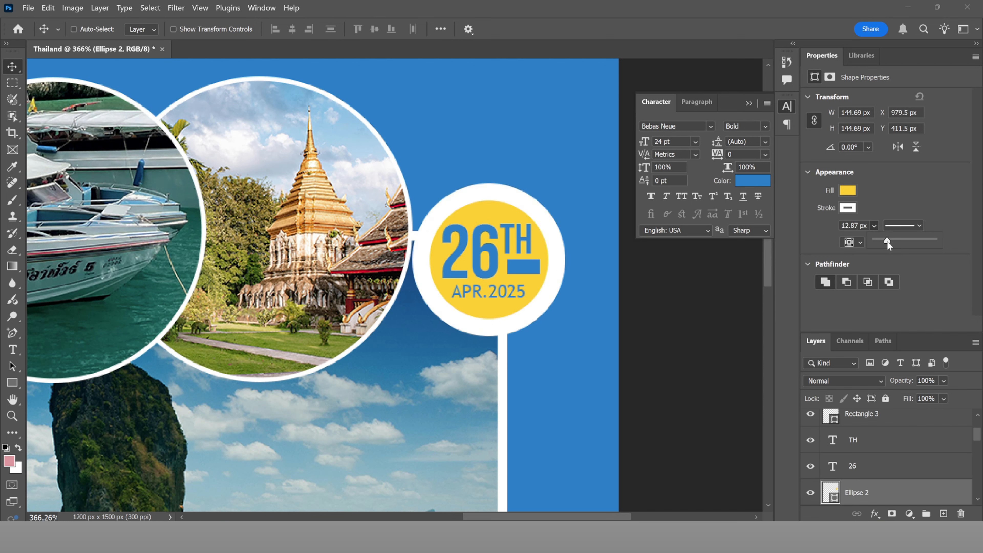
{"action": "left_click_drag", "start_coordinate": [887, 241], "coordinate": [886, 240]}
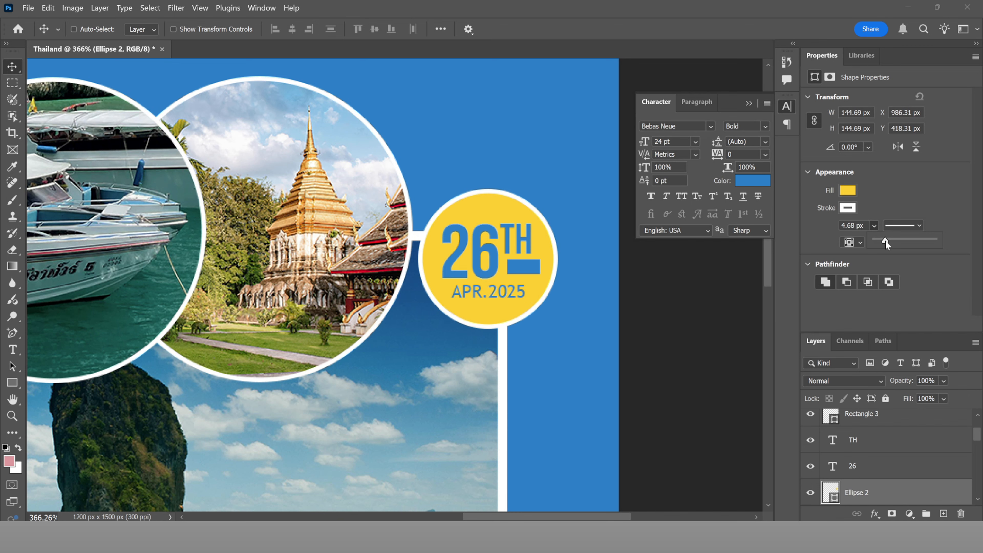
{"action": "left_click", "coordinate": [623, 306]}
Step: Select the Ellipse 1 layer framing the temple photo directly from the canvas
{"action": "scroll", "coordinate": [623, 306], "scroll_direction": "down", "scroll_amount": 5}
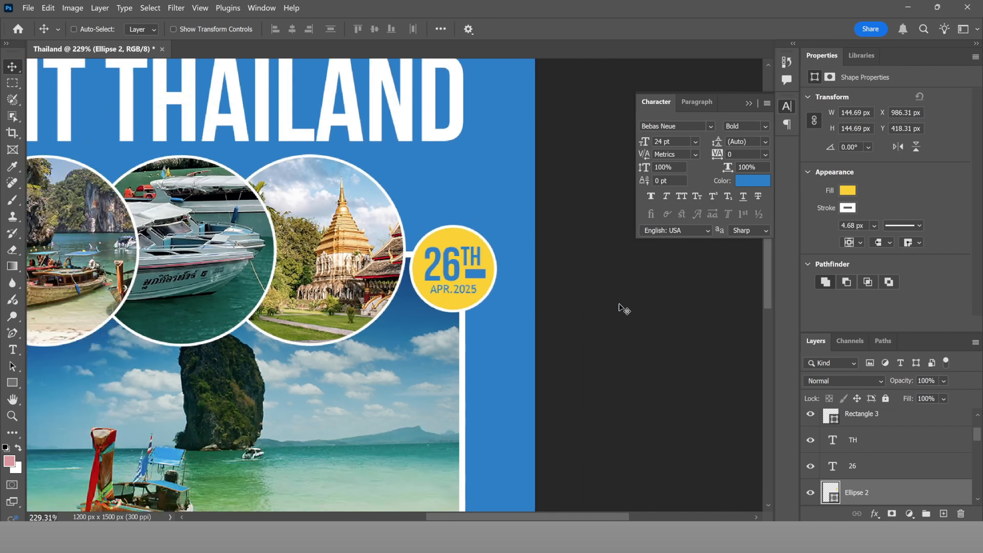
{"action": "scroll", "coordinate": [624, 307], "scroll_direction": "down", "scroll_amount": 4}
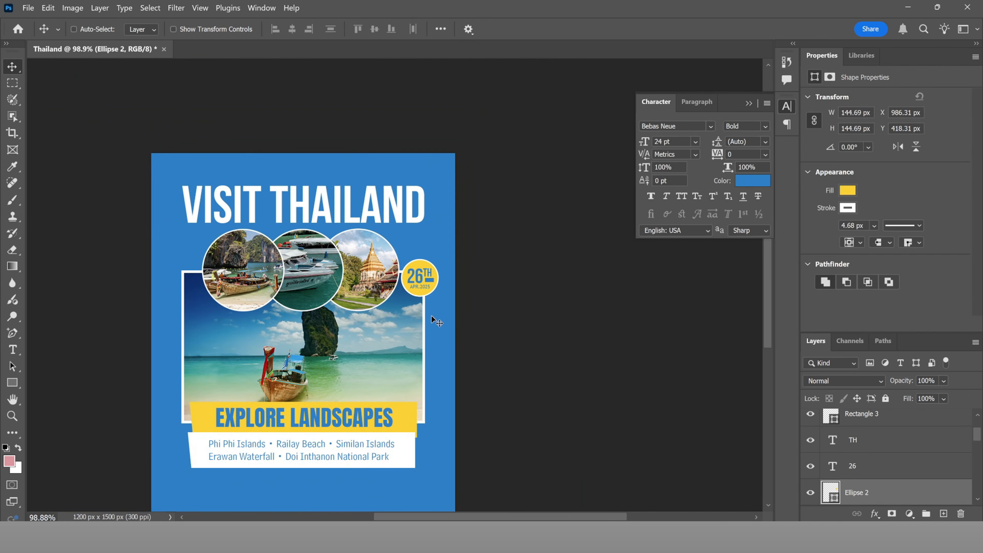
{"action": "left_click_drag", "start_coordinate": [433, 314], "coordinate": [466, 315]}
{"action": "scroll", "coordinate": [452, 298], "scroll_direction": "up", "scroll_amount": 5}
{"action": "key", "text": "ctrl"}
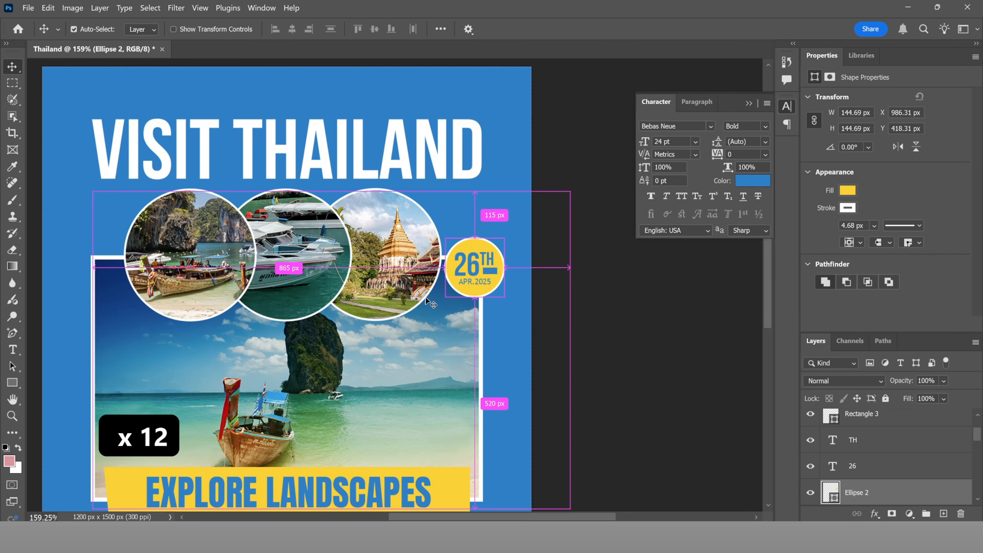
{"action": "left_click", "coordinate": [425, 297], "text": "ctrl"}
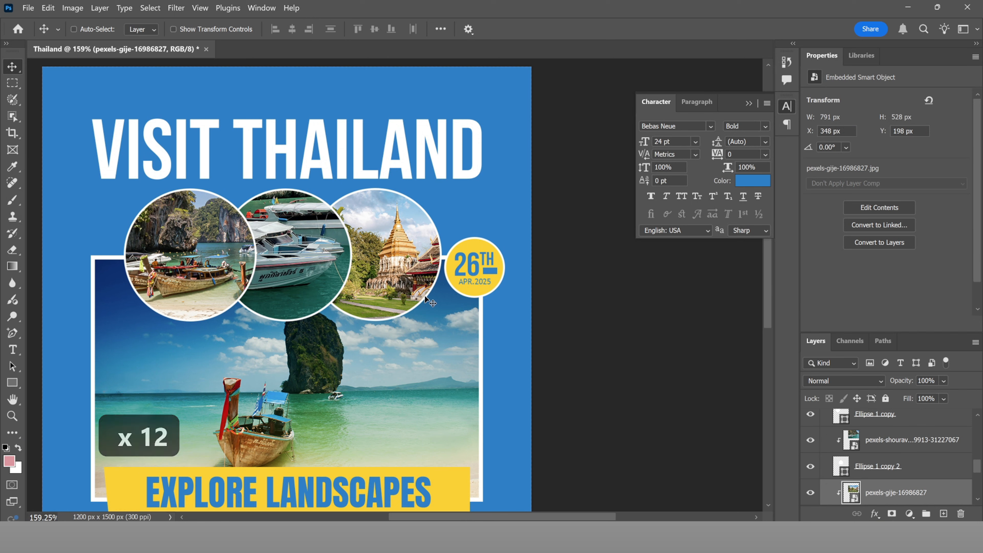
{"action": "right_click", "coordinate": [424, 296]}
{"action": "left_click", "coordinate": [473, 326]}
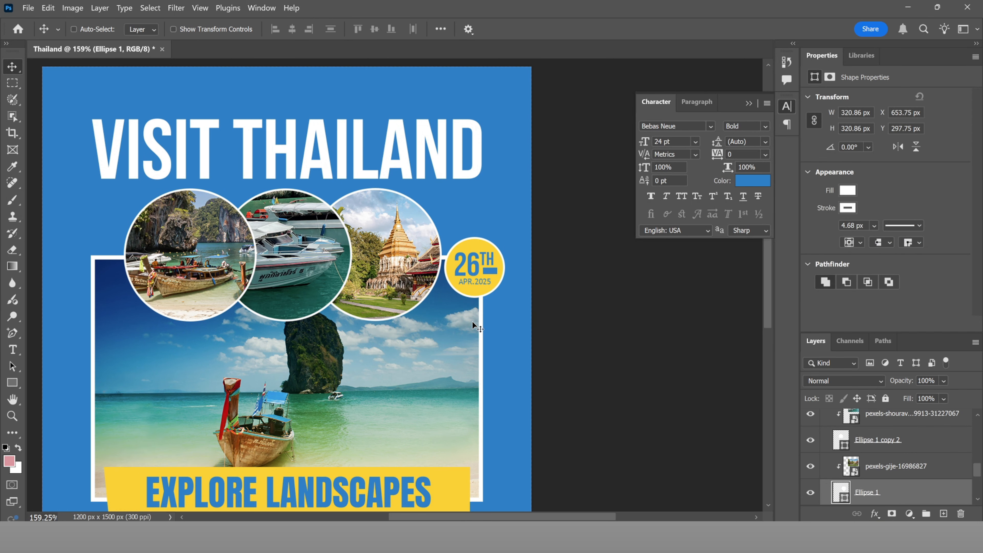
Step: Nudge Ellipse 1 9 px right to X 662.75 px
{"action": "key", "text": "Right"}
{"action": "key", "text": "Right"}
{"action": "key", "text": "Right"}
{"action": "key", "text": "Right"}
{"action": "key", "text": "Right"}
{"action": "key", "text": "Right"}
{"action": "key", "text": "Right"}
{"action": "key", "text": "Right"}
{"action": "key", "text": "Right"}
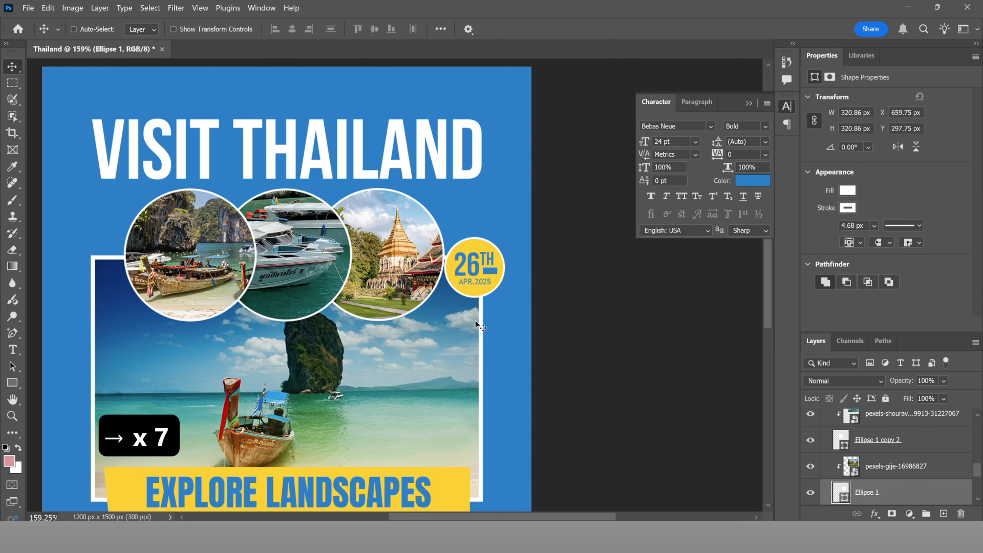
{"action": "key", "text": "Right"}
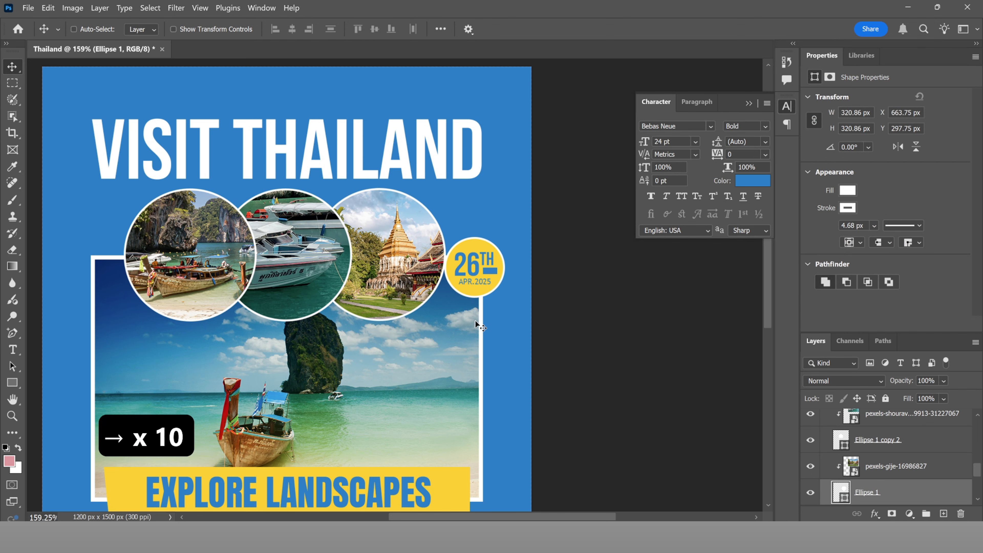
{"action": "key", "text": "Left"}
{"action": "scroll", "coordinate": [479, 293], "scroll_direction": "down", "scroll_amount": 4}
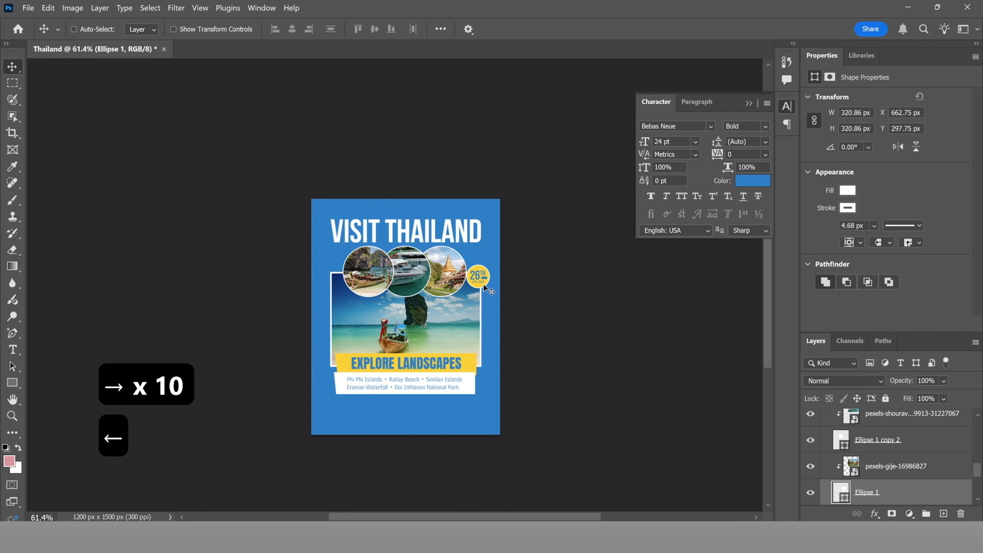
{"action": "scroll", "coordinate": [398, 402], "scroll_direction": "up", "scroll_amount": 2}
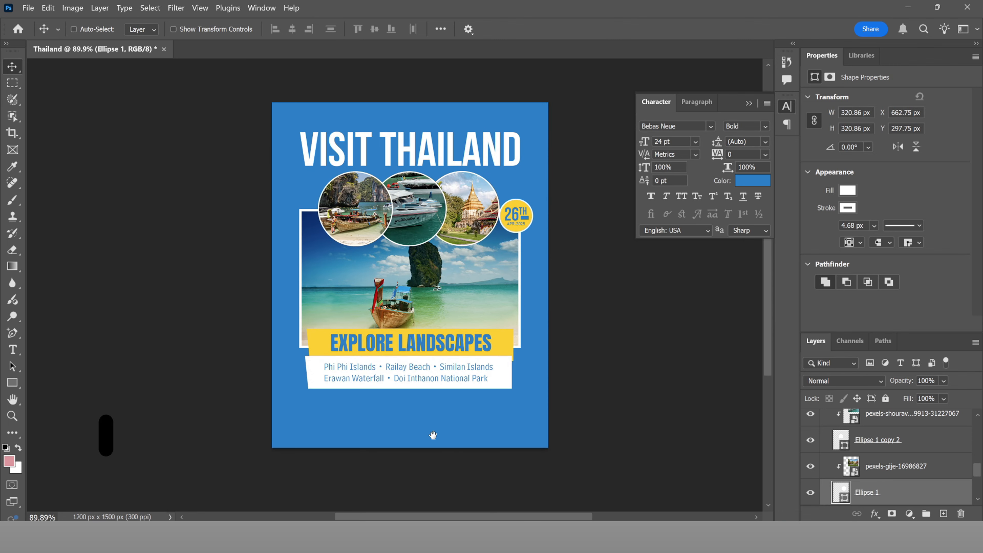
{"action": "scroll", "coordinate": [457, 442], "scroll_direction": "left", "scroll_amount": 10}
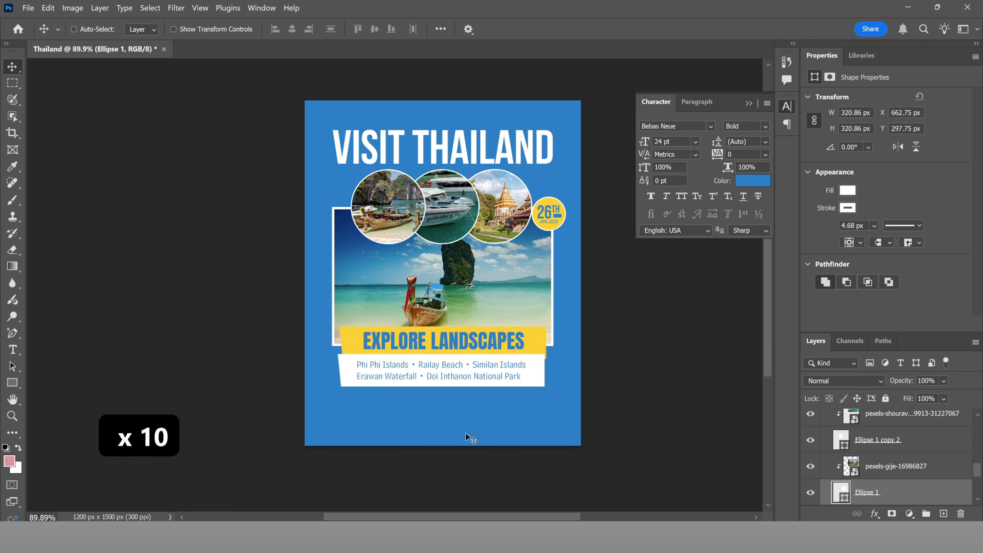
{"action": "scroll", "coordinate": [902, 487], "scroll_direction": "up", "scroll_amount": 5}
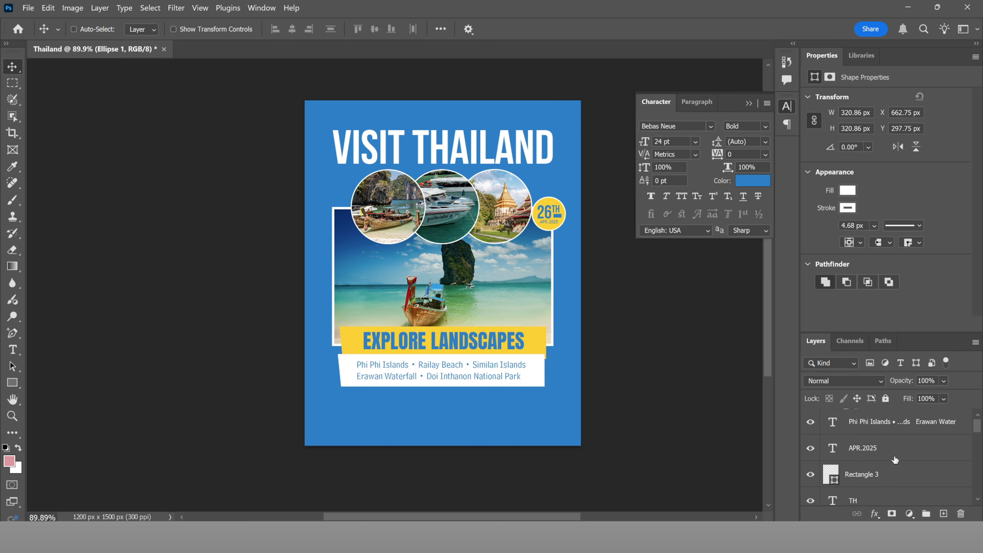
Step: Close the Properties and Libraries panels and select the island-names text layer
{"action": "left_click", "coordinate": [976, 56]}
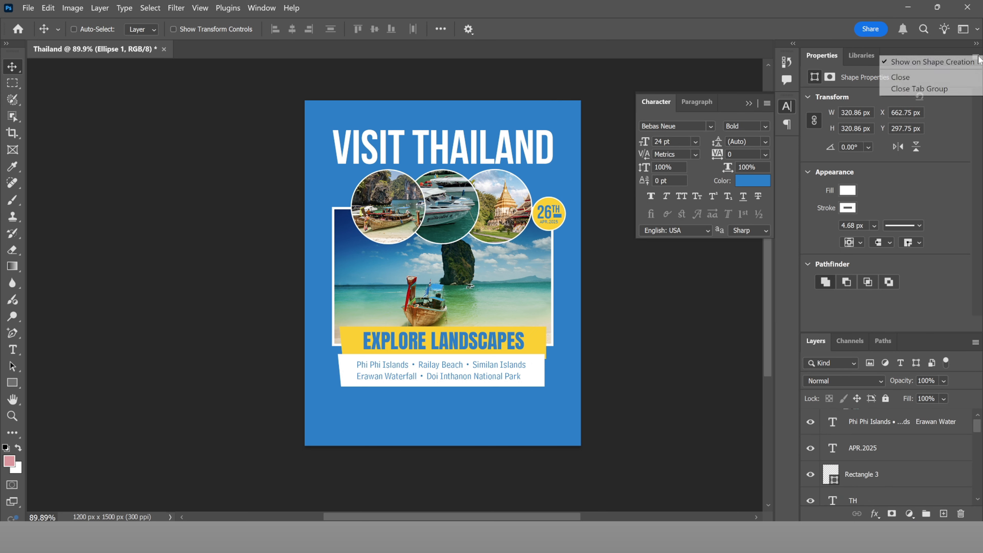
{"action": "left_click", "coordinate": [949, 89]}
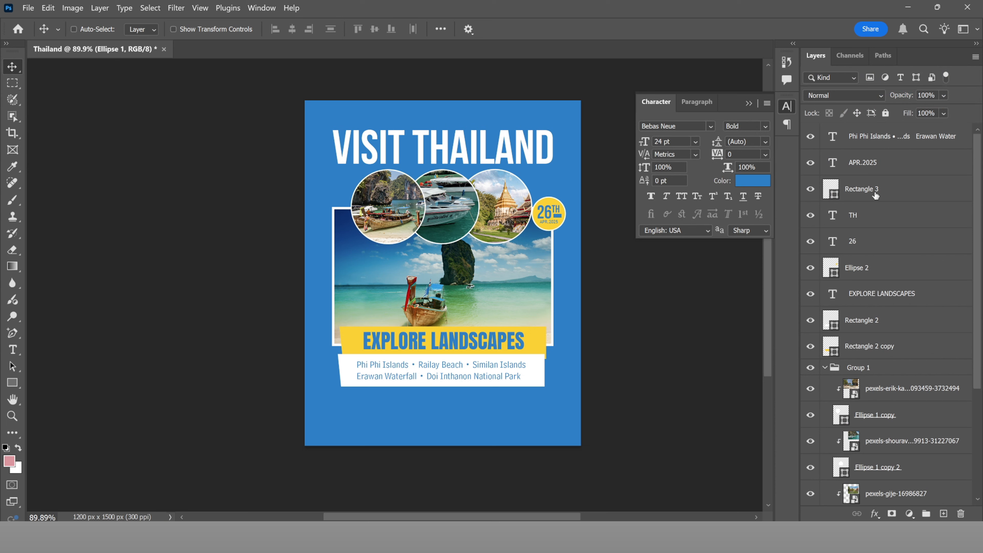
{"action": "left_click", "coordinate": [879, 145]}
Step: Drag coconut-tree-icon from the ICONS folder onto the poster
{"action": "mouse_move", "coordinate": [549, 520]}
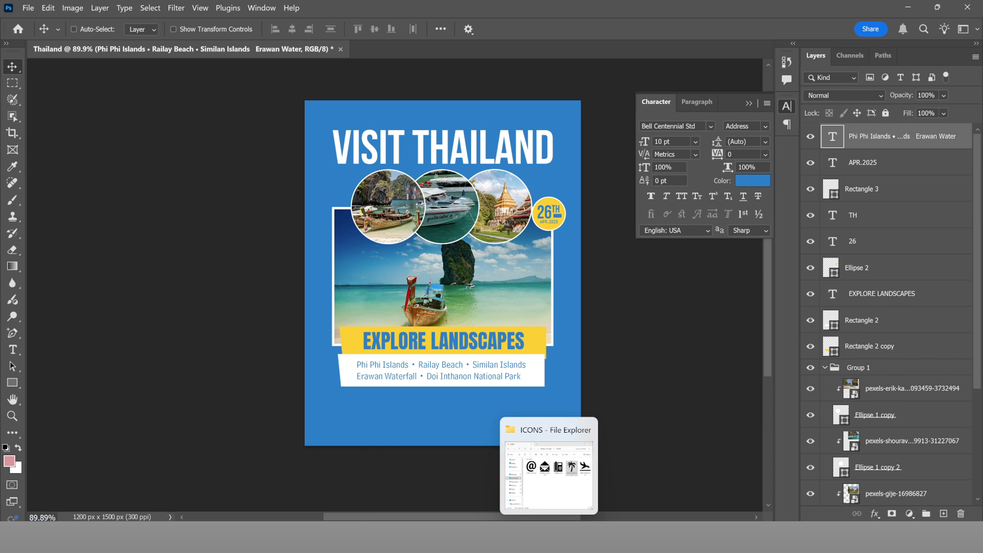
{"action": "left_click", "coordinate": [564, 503]}
{"action": "left_click", "coordinate": [665, 266]}
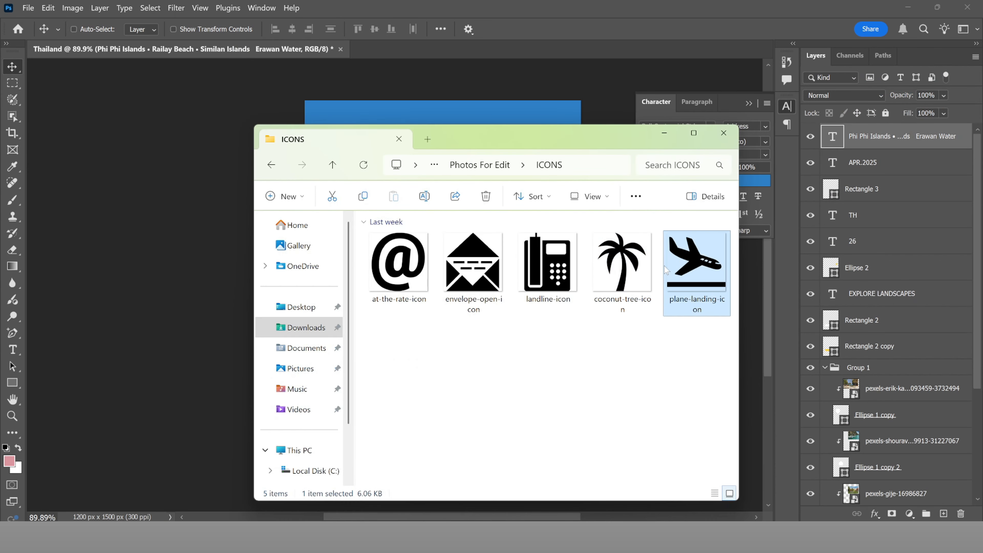
{"action": "left_click", "coordinate": [631, 282]}
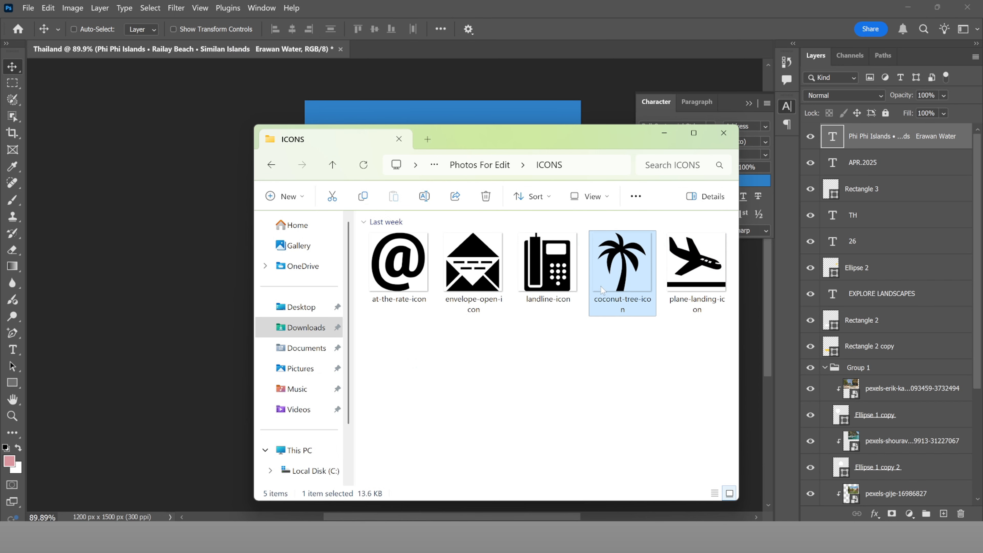
{"action": "left_click_drag", "start_coordinate": [508, 96], "coordinate": [501, 120]}
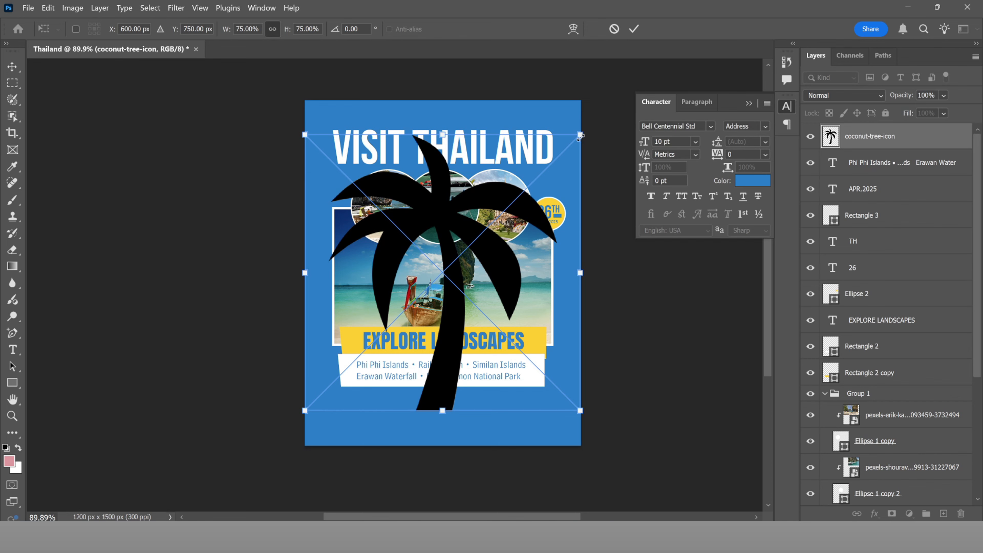
Step: Shrink the palm icon to roughly 90 px and place it beside the island names
{"action": "left_click_drag", "start_coordinate": [580, 136], "coordinate": [371, 373]}
{"action": "scroll", "coordinate": [370, 368], "scroll_direction": "up", "scroll_amount": 5}
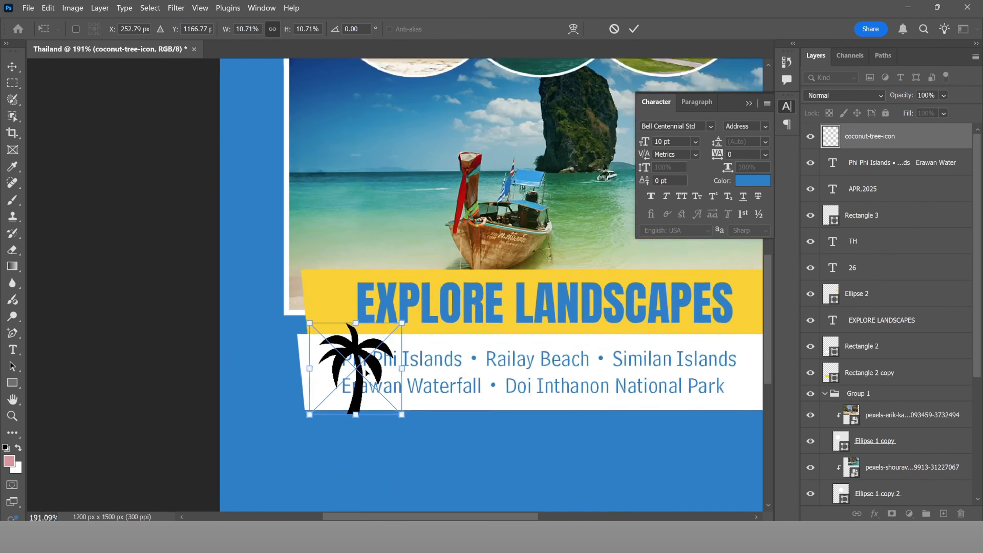
{"action": "left_click_drag", "start_coordinate": [442, 354], "coordinate": [455, 352]}
{"action": "left_click_drag", "start_coordinate": [492, 303], "coordinate": [420, 334]}
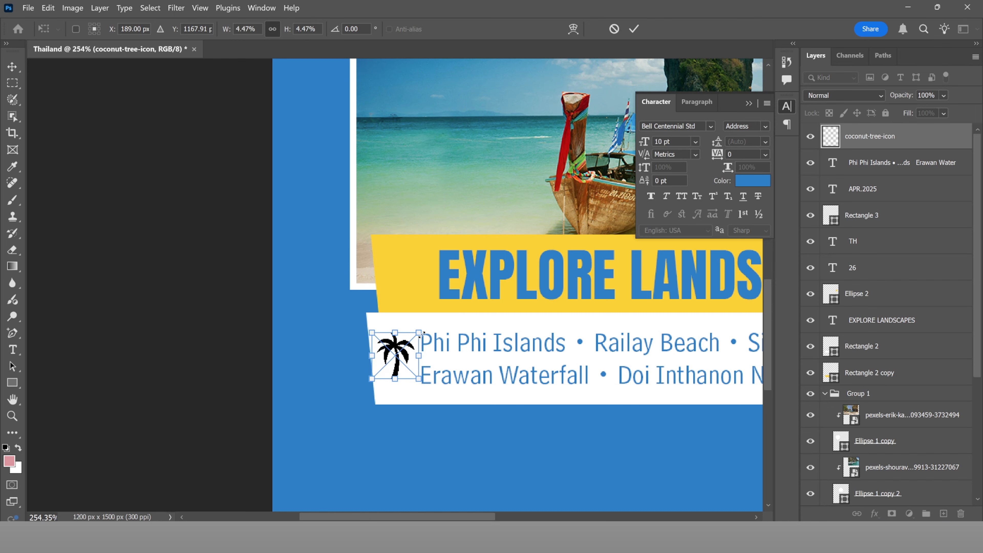
{"action": "left_click", "coordinate": [633, 28]}
{"action": "scroll", "coordinate": [395, 306], "scroll_direction": "down", "scroll_amount": 5}
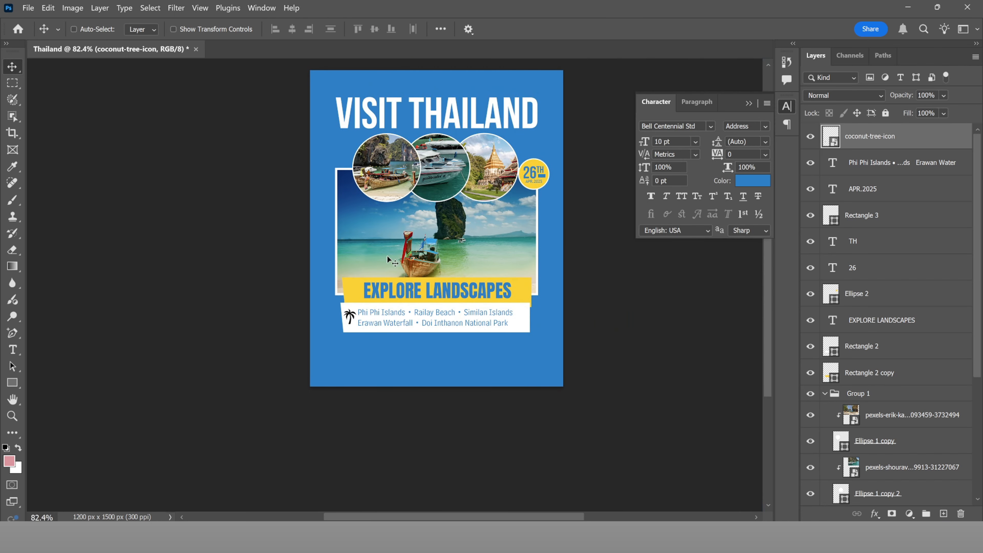
{"action": "scroll", "coordinate": [375, 303], "scroll_direction": "up", "scroll_amount": 2}
{"action": "key", "text": "ctrl+t"}
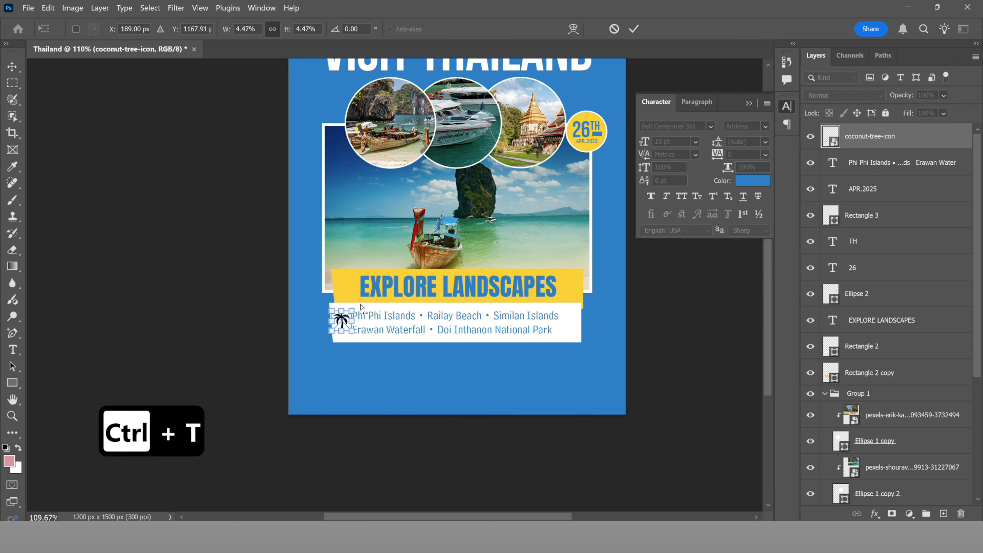
{"action": "left_click_drag", "start_coordinate": [353, 306], "coordinate": [349, 313]}
{"action": "left_click", "coordinate": [633, 29]}
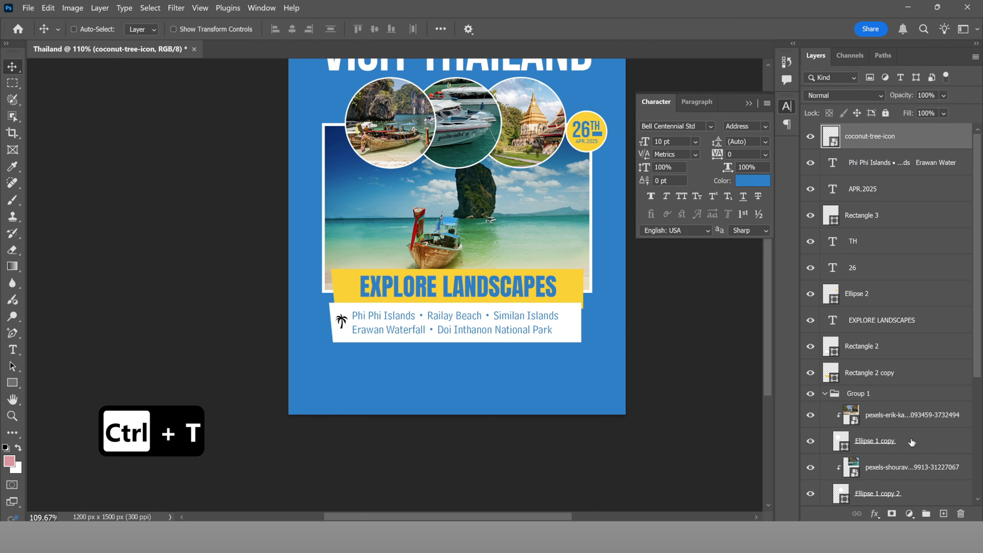
Step: Tint the palm icon with a Solid Color fill of the poster's blue, clipped to it
{"action": "left_click", "coordinate": [909, 514]}
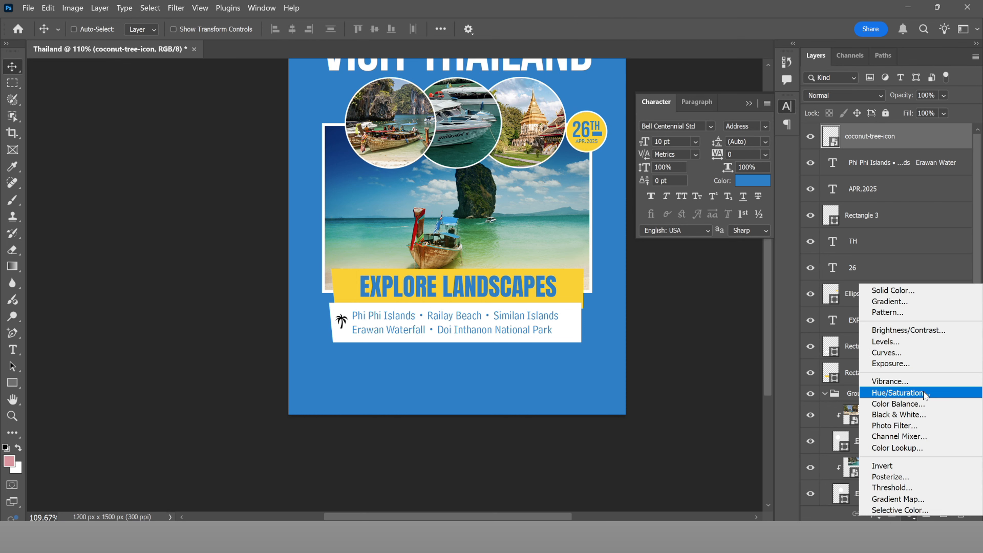
{"action": "left_click", "coordinate": [895, 291]}
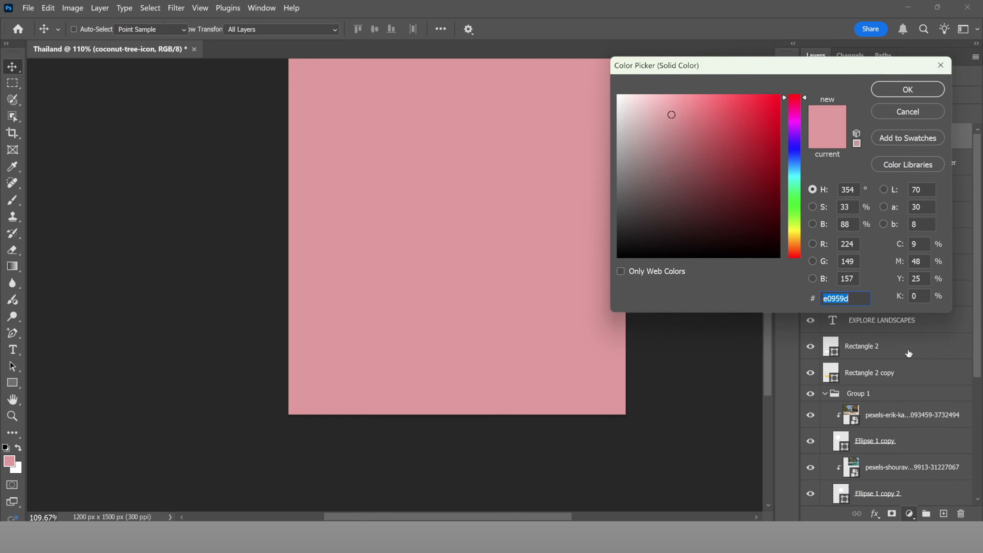
{"action": "left_click", "coordinate": [495, 386]}
{"action": "left_click", "coordinate": [902, 89]}
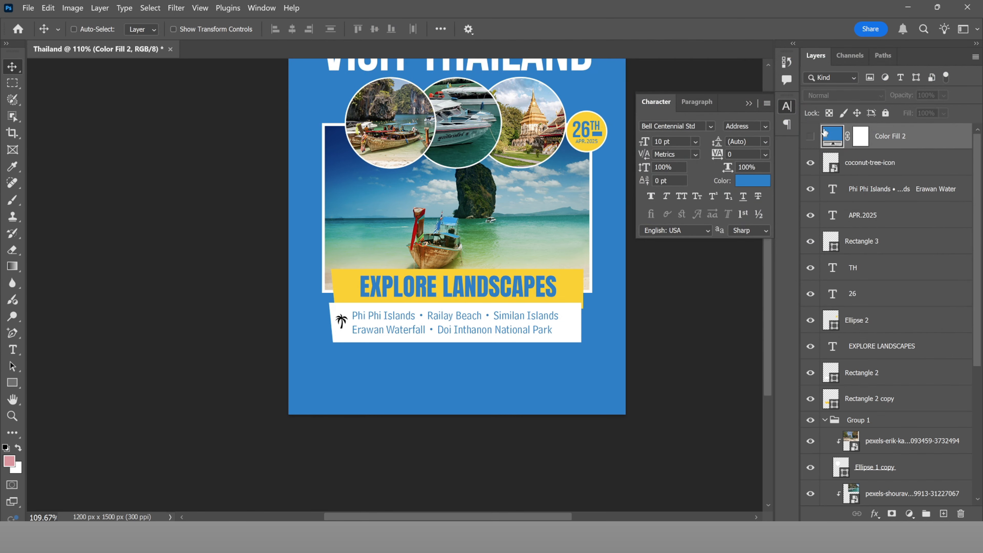
{"action": "left_click", "coordinate": [810, 136]}
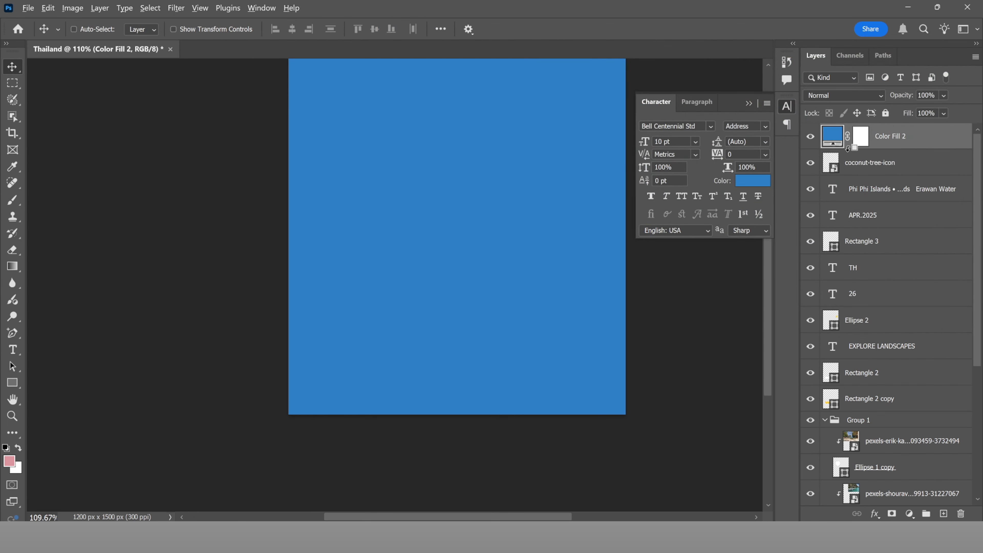
{"action": "left_click", "coordinate": [848, 153], "text": "alt"}
Step: Duplicate the blue palm and its fill to the right end of the island-names box
{"action": "scroll", "coordinate": [343, 330], "scroll_direction": "up", "scroll_amount": 3}
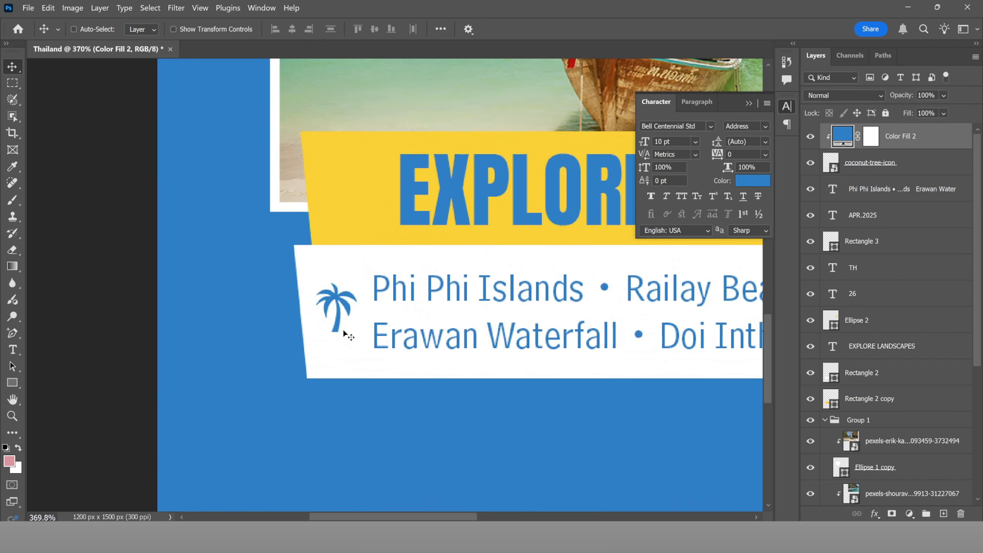
{"action": "scroll", "coordinate": [344, 330], "scroll_direction": "down", "scroll_amount": 3}
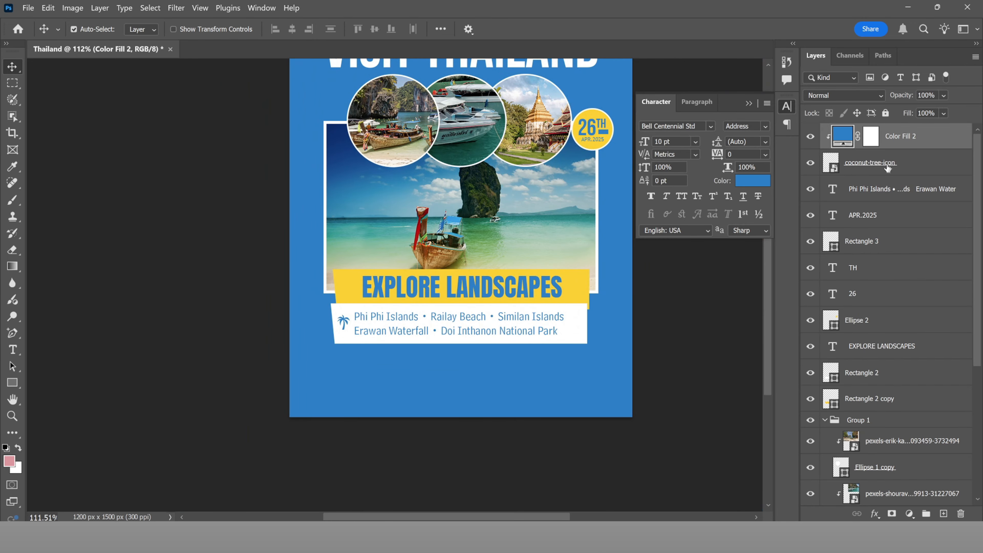
{"action": "left_click", "coordinate": [894, 165], "text": "shift"}
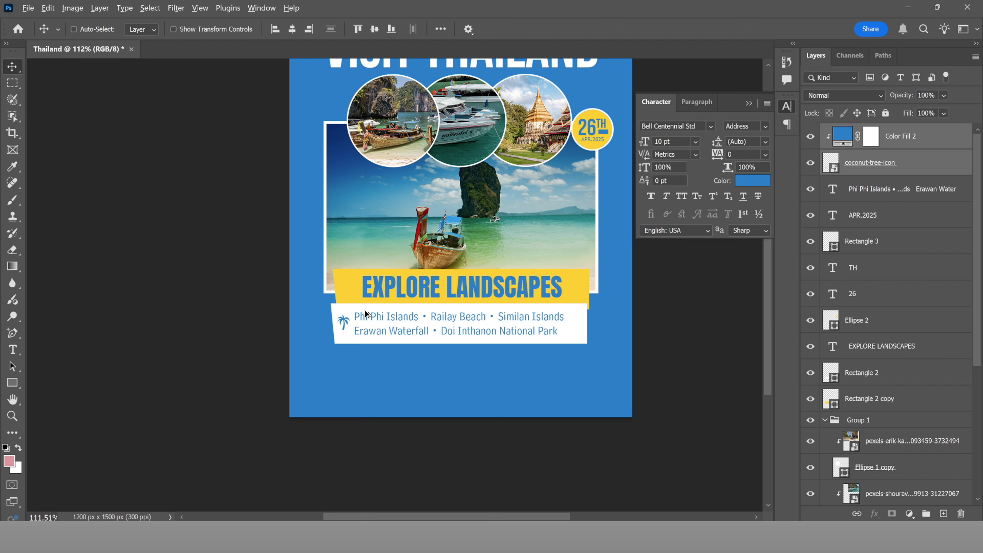
{"action": "left_click_drag", "start_coordinate": [343, 328], "coordinate": [577, 327]}
Step: Select all four palm icon and fill layers
{"action": "scroll", "coordinate": [592, 366], "scroll_direction": "down", "scroll_amount": 2}
{"action": "scroll", "coordinate": [595, 372], "scroll_direction": "down", "scroll_amount": 2}
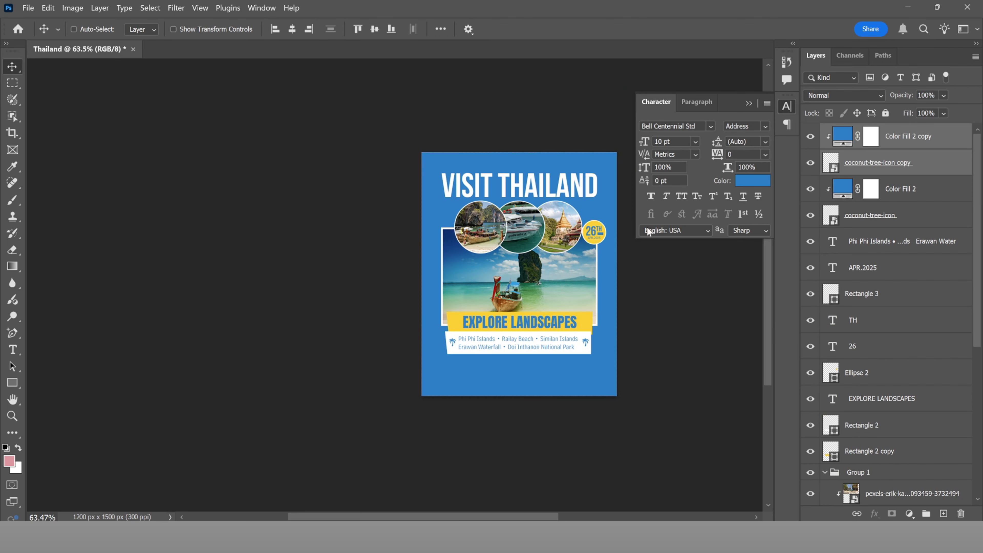
{"action": "left_click", "coordinate": [880, 219], "text": "shift"}
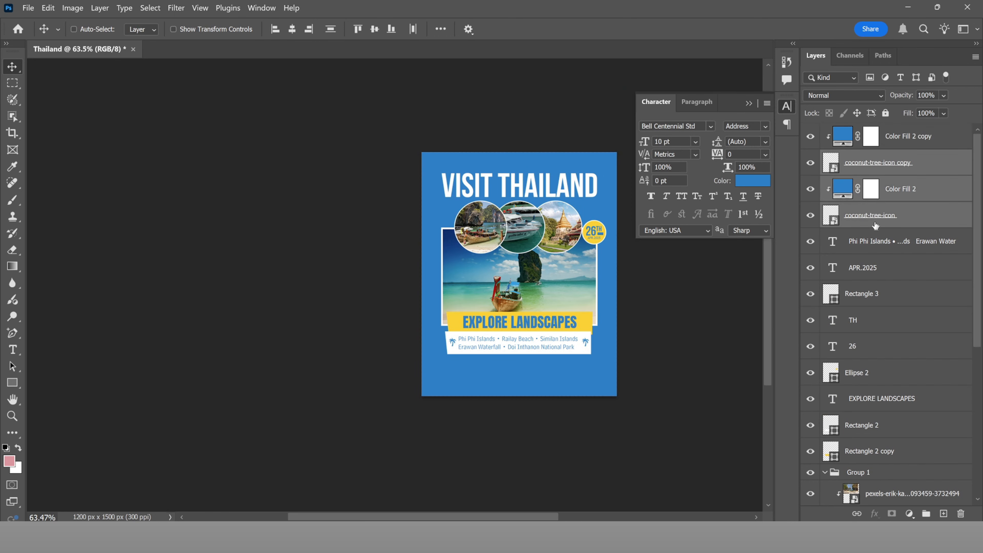
{"action": "left_click", "coordinate": [899, 138], "text": "shift"}
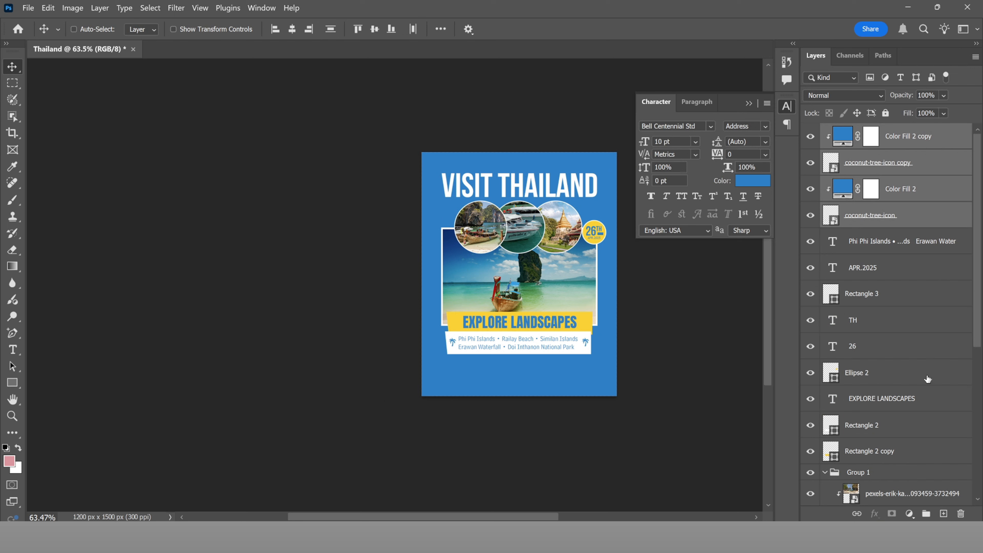
Step: Group the two palm icons and their fills into Group 2
{"action": "left_click", "coordinate": [927, 513]}
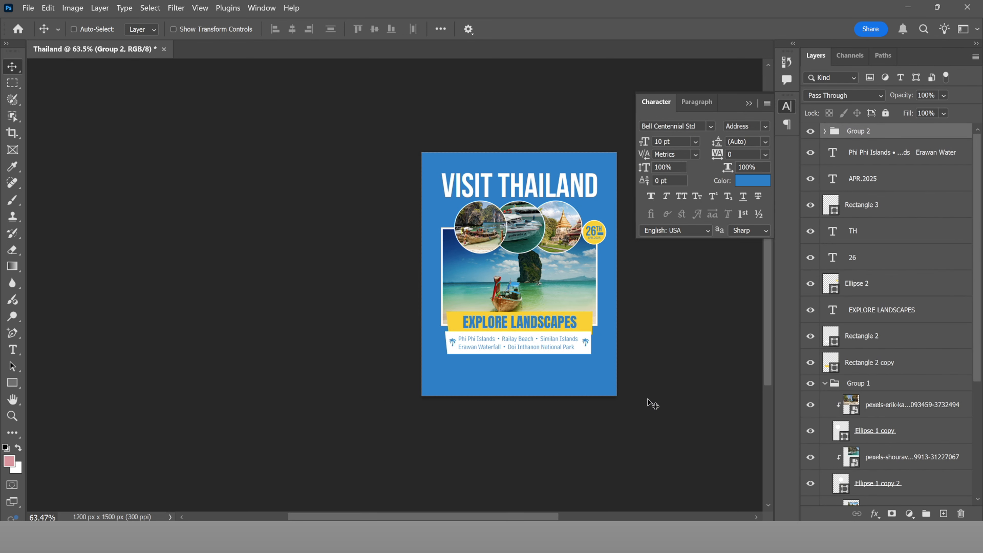
{"action": "key", "text": "ctrl+t"}
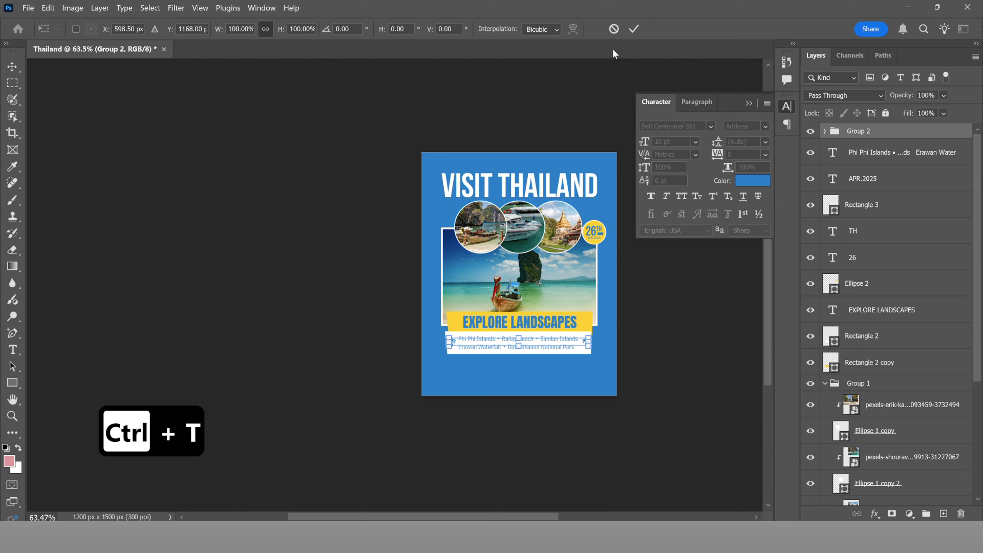
{"action": "left_click", "coordinate": [615, 32]}
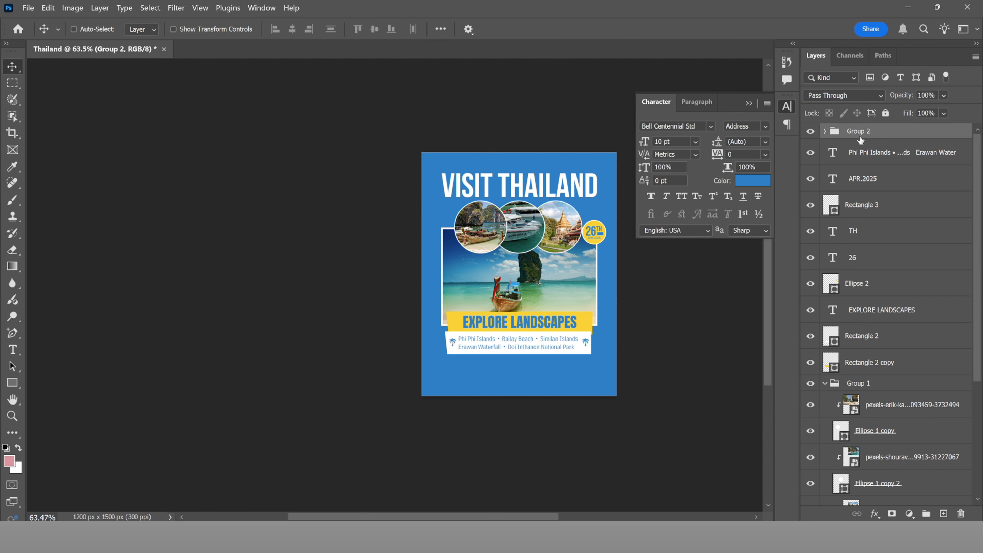
Step: Group the island-names text, Rectangle 2, Rectangle 2 copy and EXPLORE LANDSCAPES into Group 3
{"action": "left_click", "coordinate": [862, 157]}
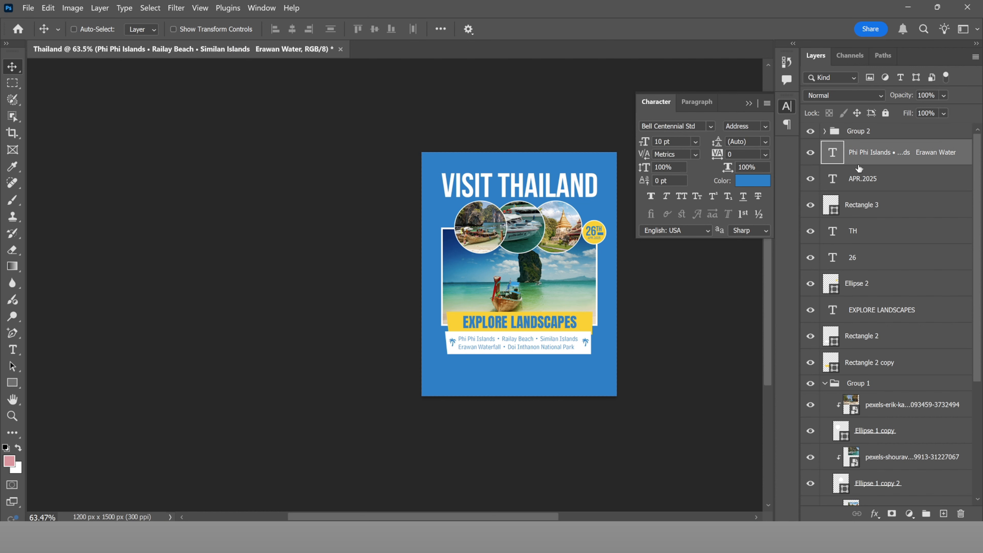
{"action": "left_click", "coordinate": [811, 335]}
{"action": "left_click", "coordinate": [812, 335]}
{"action": "left_click", "coordinate": [873, 341], "text": "ctrl"}
{"action": "left_click", "coordinate": [879, 359], "text": "ctrl"}
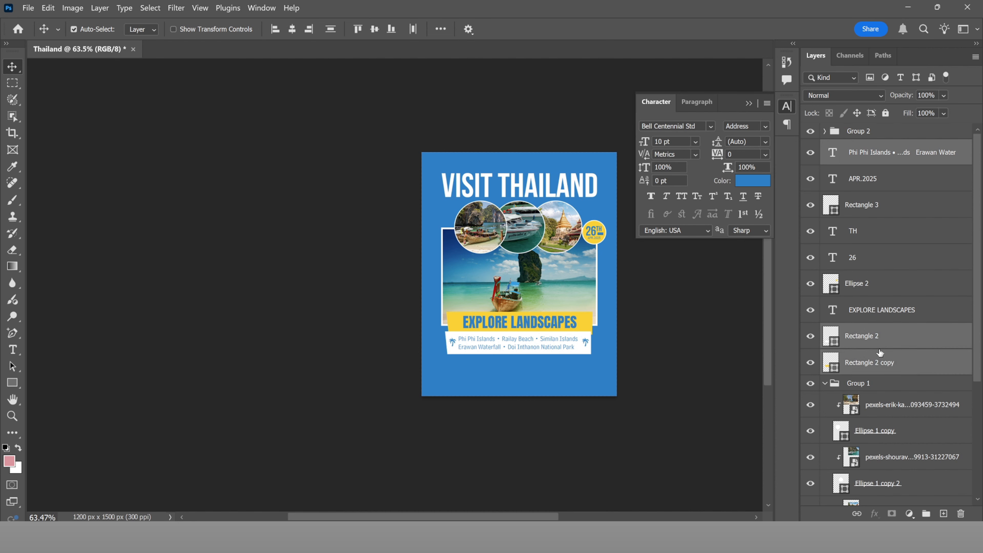
{"action": "left_click", "coordinate": [877, 318], "text": "ctrl"}
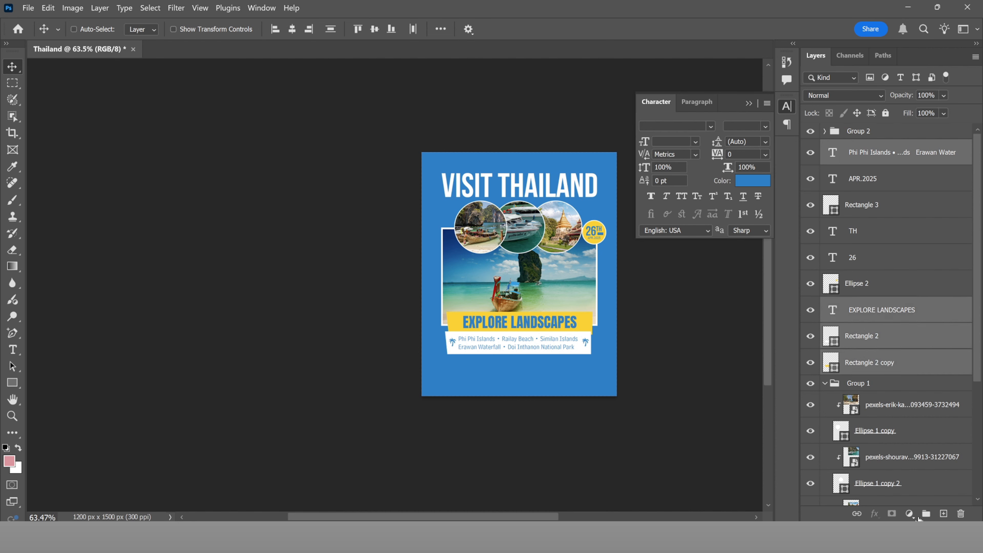
{"action": "left_click", "coordinate": [926, 514]}
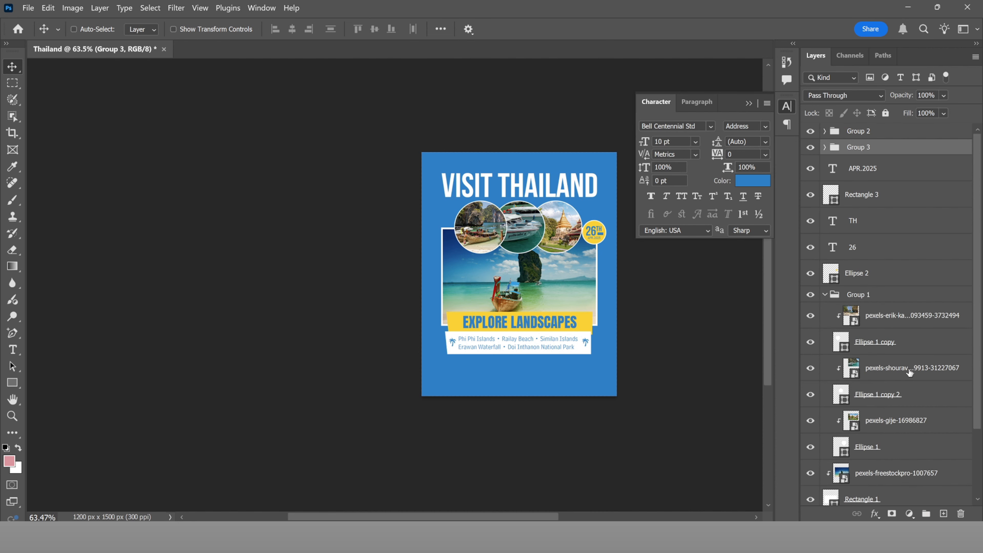
{"action": "left_click", "coordinate": [811, 148]}
{"action": "left_click", "coordinate": [811, 147]}
{"action": "left_click", "coordinate": [816, 132]}
{"action": "left_click", "coordinate": [813, 132]}
Step: Move the palm Group 2 inside Group 3
{"action": "left_click", "coordinate": [858, 134]}
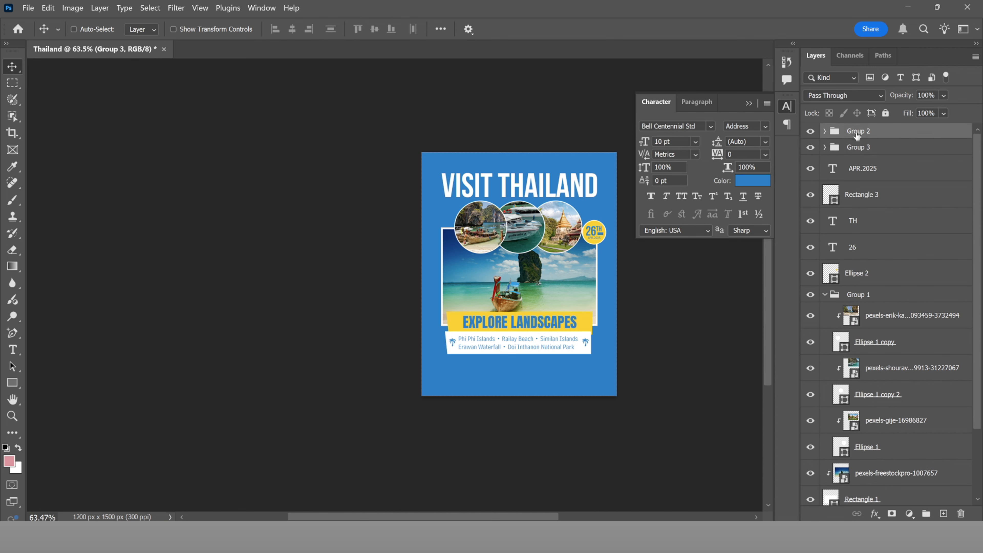
{"action": "left_click", "coordinate": [825, 147]}
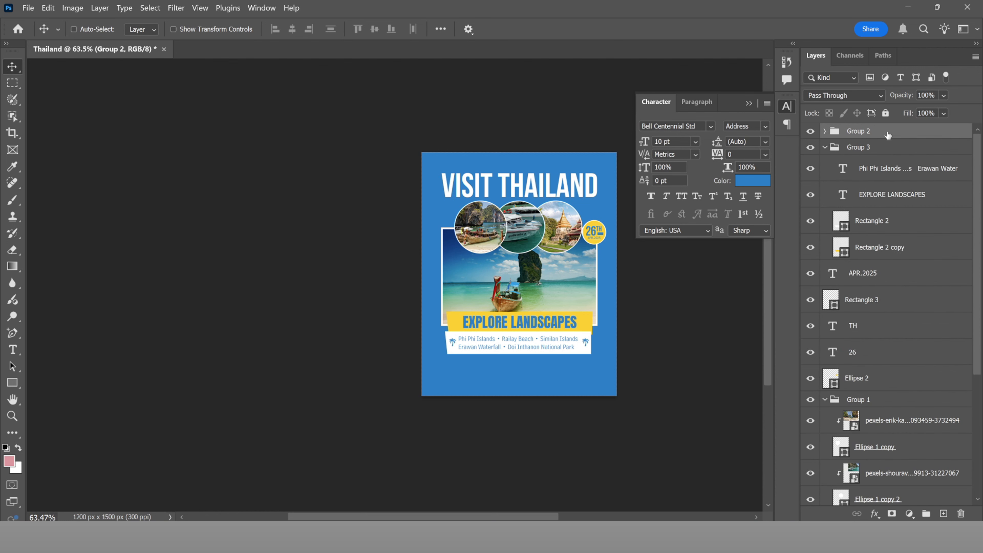
{"action": "left_click_drag", "start_coordinate": [887, 134], "coordinate": [885, 159]}
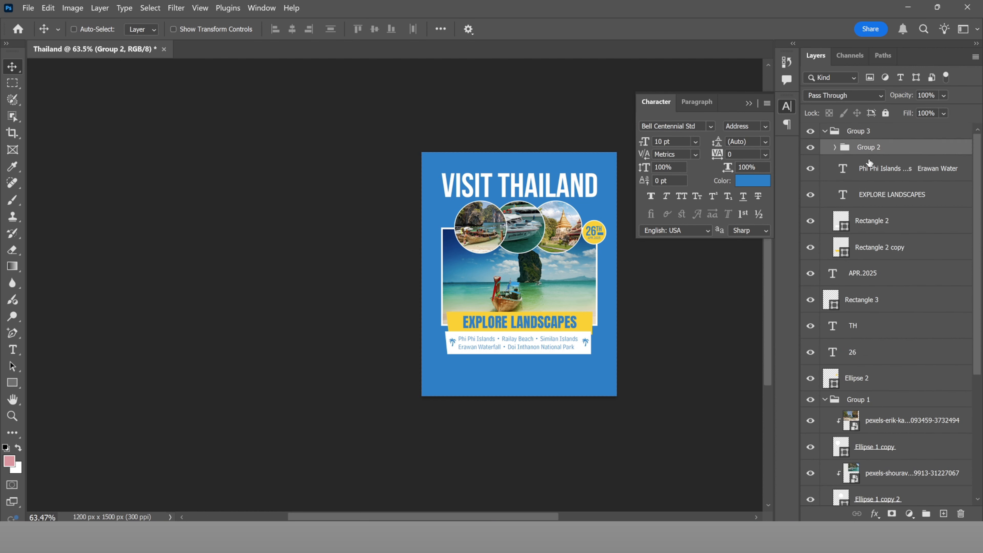
{"action": "left_click", "coordinate": [825, 132]}
{"action": "left_click", "coordinate": [811, 132]}
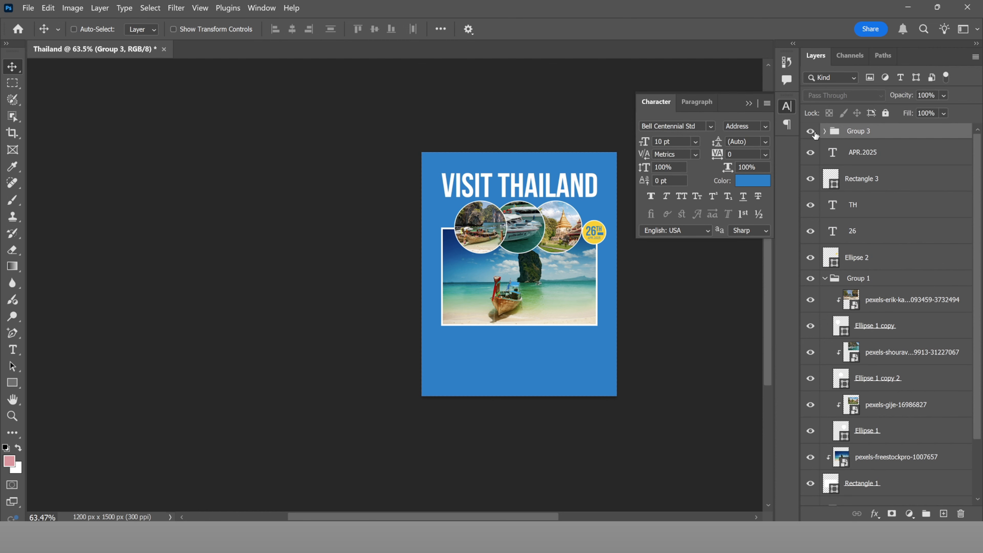
{"action": "left_click", "coordinate": [811, 132]}
{"action": "scroll", "coordinate": [608, 339], "scroll_direction": "up", "scroll_amount": 3}
Step: Rotate the banner group about -3.5° for an angled caption
{"action": "key", "text": "ctrl+t"}
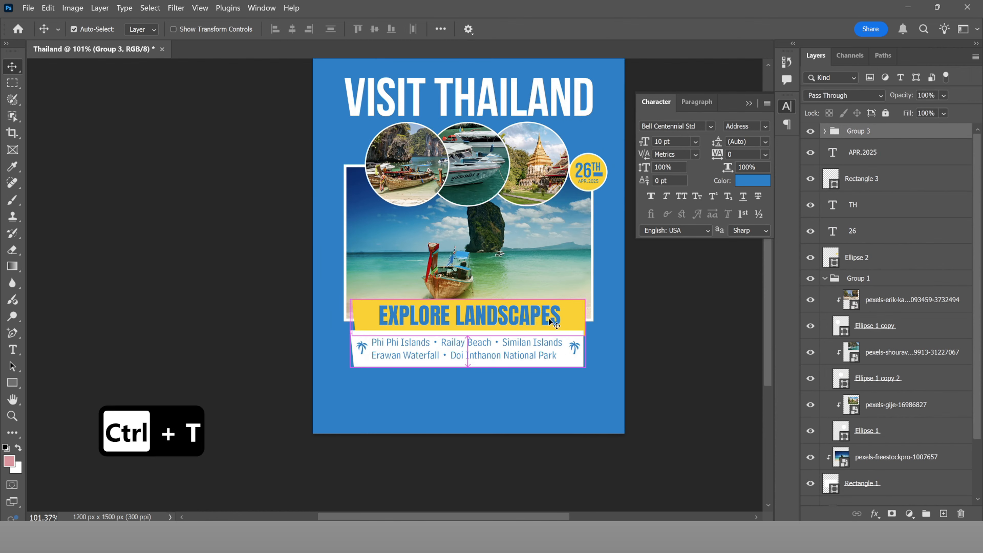
{"action": "left_click_drag", "start_coordinate": [604, 295], "coordinate": [598, 287]}
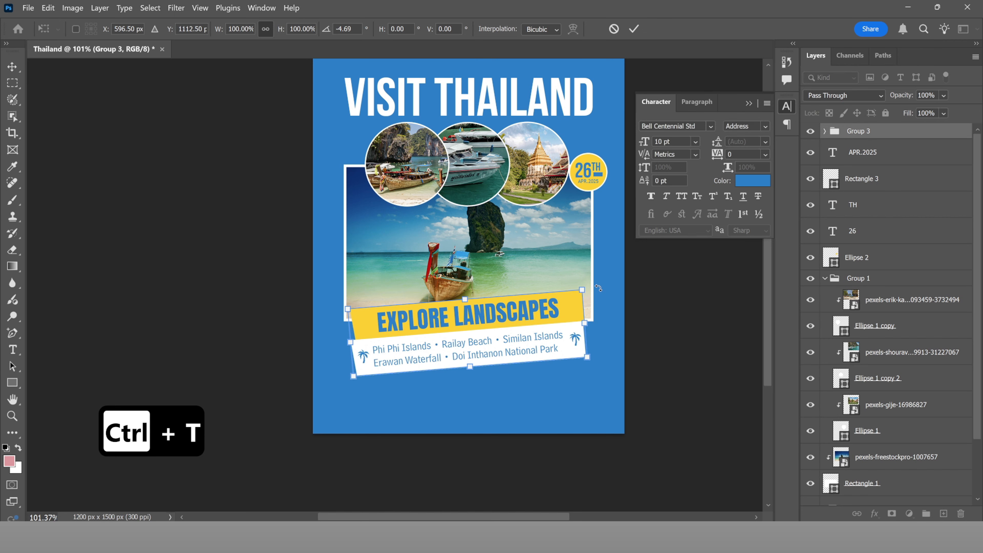
{"action": "left_click", "coordinate": [634, 29]}
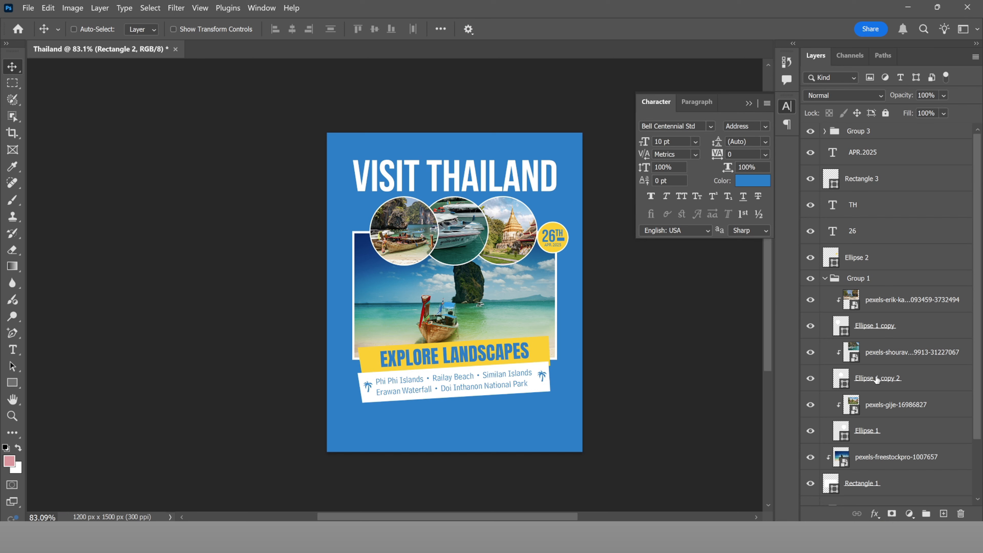
Step: Expand Group 3 to reveal the Rectangle 2 banner layer
{"action": "scroll", "coordinate": [877, 379], "scroll_direction": "down", "scroll_amount": 3}
{"action": "scroll", "coordinate": [877, 379], "scroll_direction": "up", "scroll_amount": 3}
{"action": "left_click", "coordinate": [826, 131]}
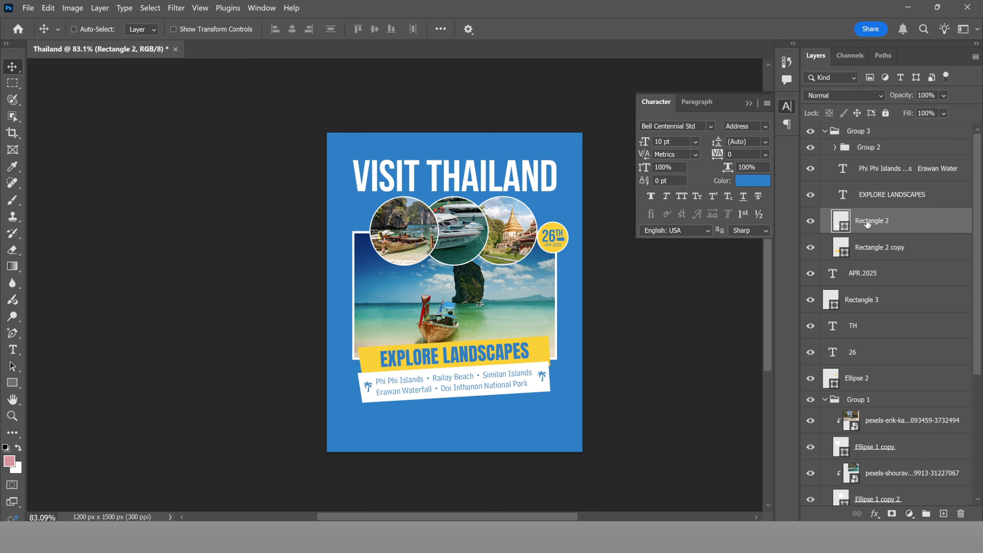
Step: Add a 35% Multiply drop shadow to Rectangle 2: -84° angle, 3 px distance, 13 px size
{"action": "left_click", "coordinate": [811, 220]}
{"action": "left_click", "coordinate": [811, 221]}
{"action": "right_click", "coordinate": [954, 229]}
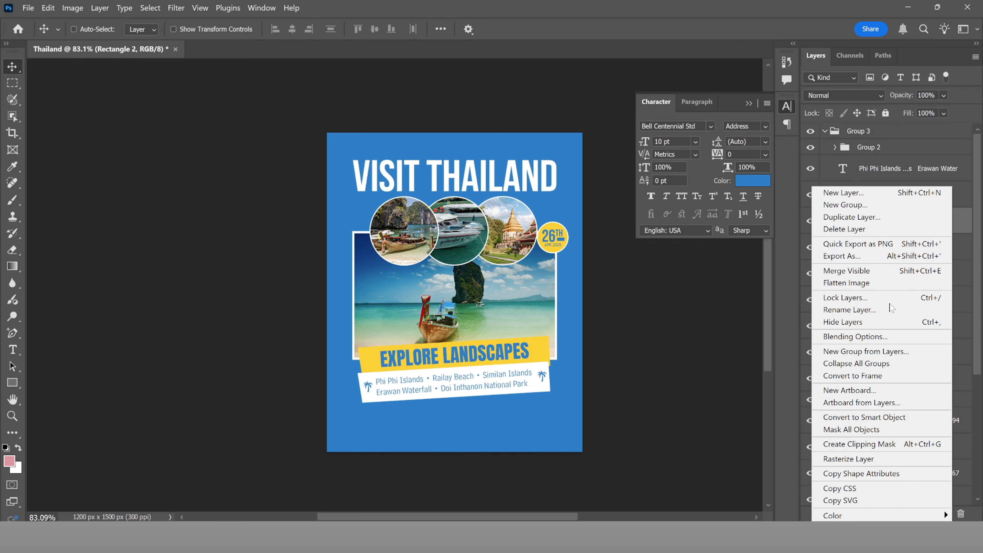
{"action": "left_click", "coordinate": [863, 337]}
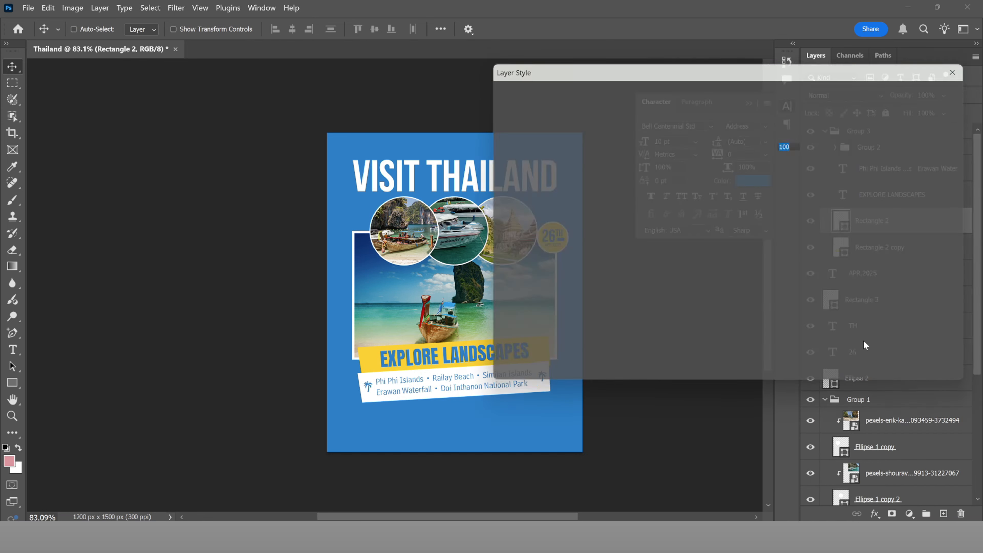
{"action": "left_click_drag", "start_coordinate": [565, 67], "coordinate": [657, 73]}
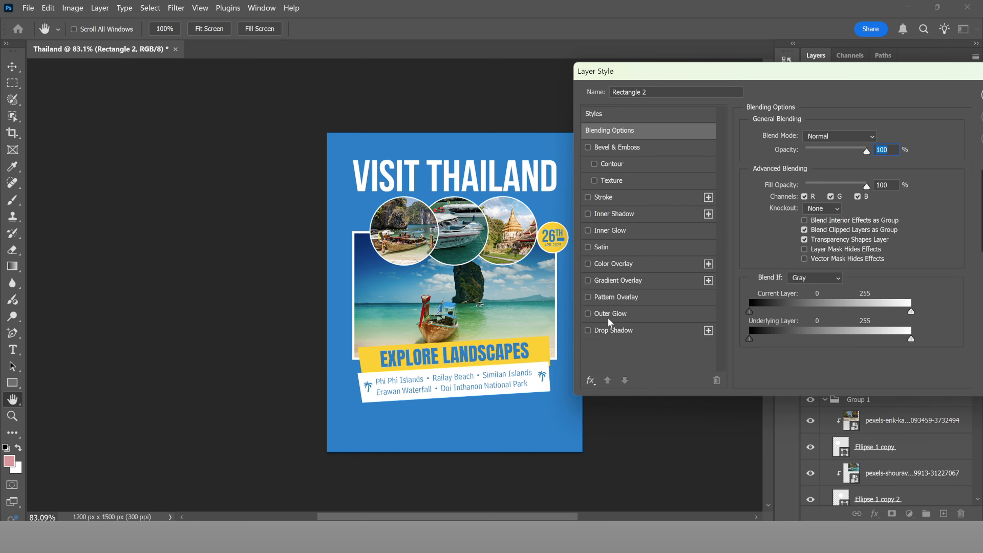
{"action": "left_click", "coordinate": [616, 330]}
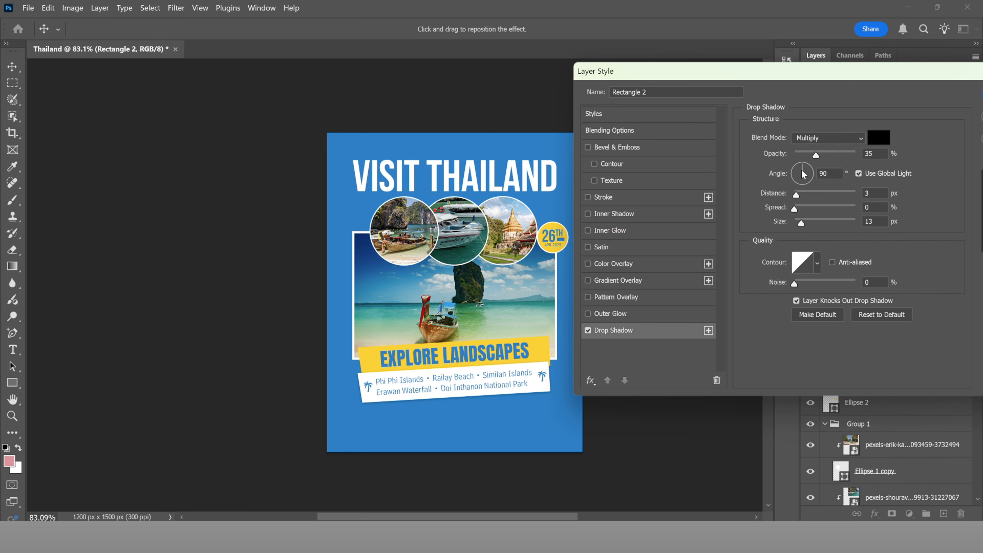
{"action": "mouse_move", "coordinate": [803, 175]}
{"action": "left_mouse_down"}
{"action": "mouse_move", "coordinate": [809, 194]}
{"action": "mouse_move", "coordinate": [805, 186]}
{"action": "left_mouse_up"}
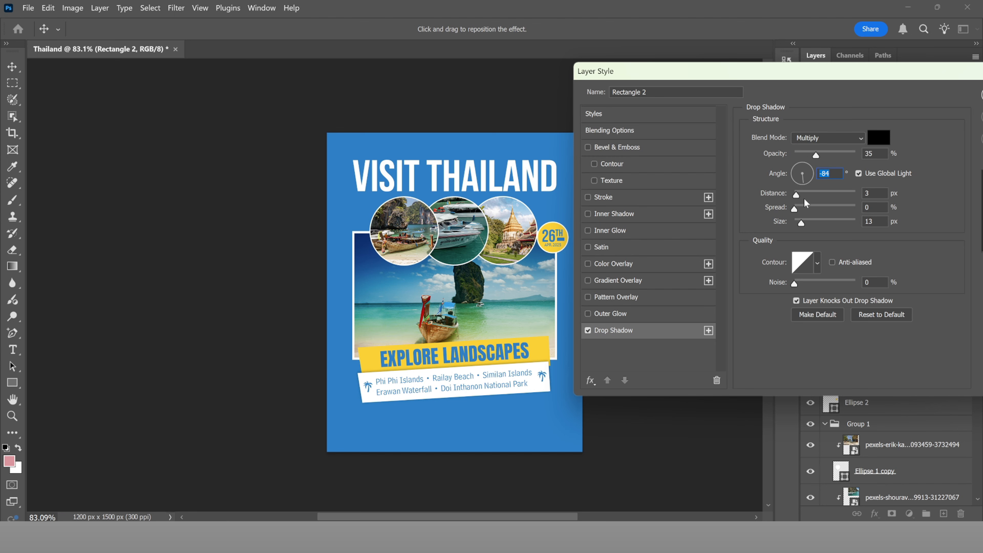
{"action": "left_click_drag", "start_coordinate": [860, 69], "coordinate": [763, 76]}
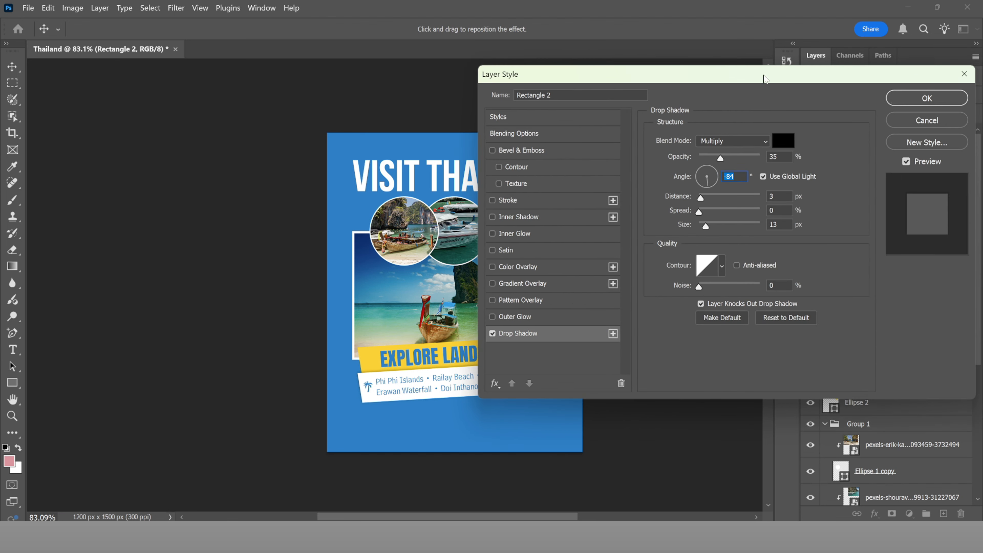
{"action": "left_click", "coordinate": [912, 103]}
{"action": "scroll", "coordinate": [467, 374], "scroll_direction": "down", "scroll_amount": 3}
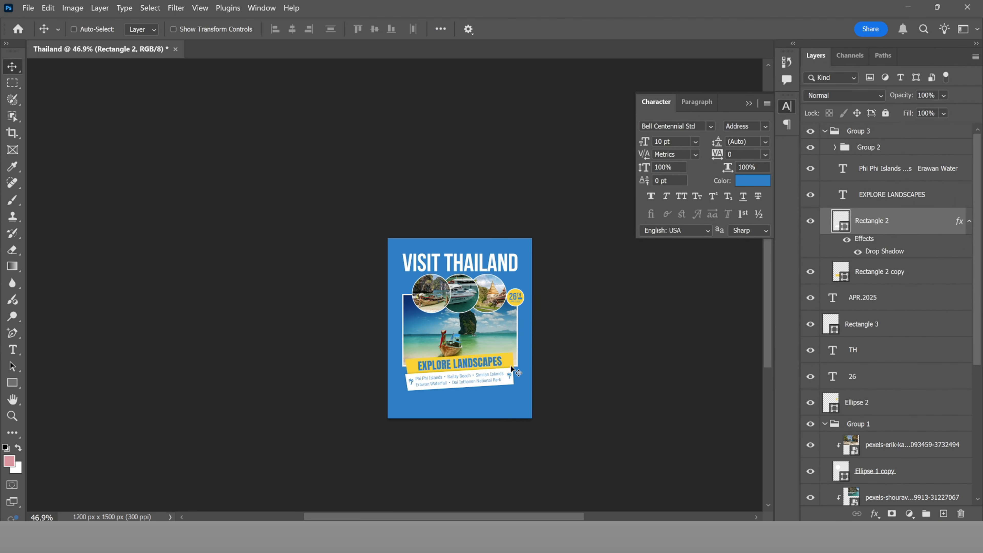
Step: Nudge the VISIT THAILAND title down toward the photo circles
{"action": "scroll", "coordinate": [475, 367], "scroll_direction": "up", "scroll_amount": 6}
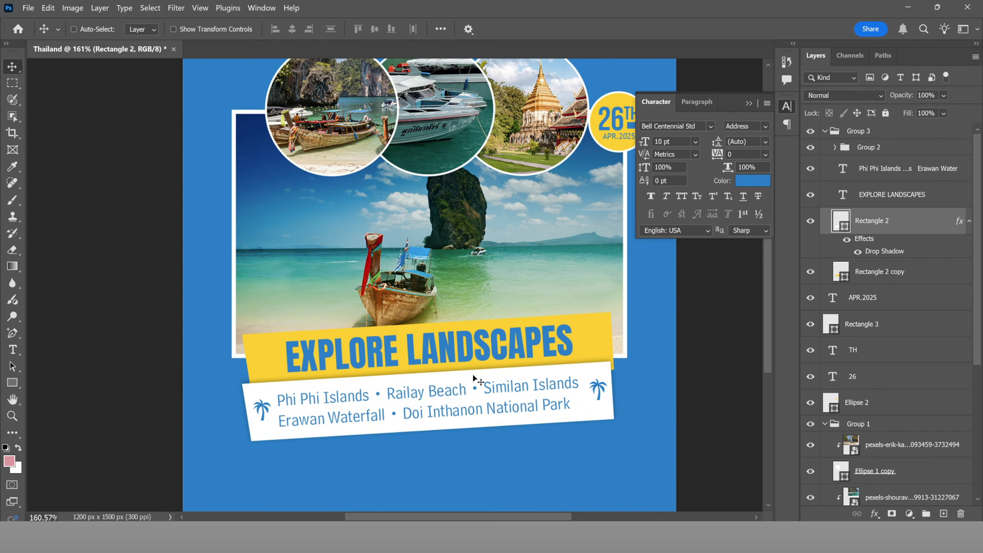
{"action": "scroll", "coordinate": [473, 375], "scroll_direction": "down", "scroll_amount": 2}
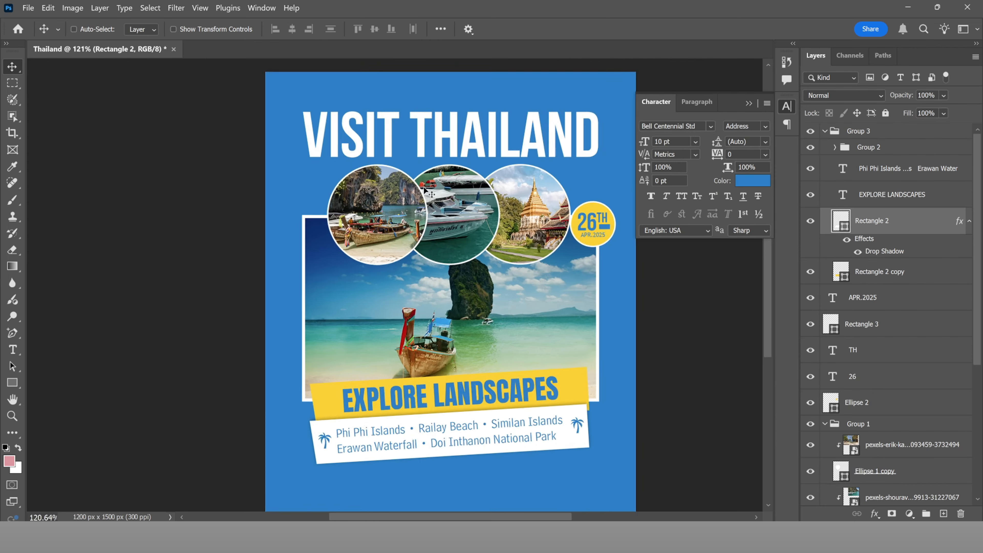
{"action": "scroll", "coordinate": [424, 188], "scroll_direction": "up", "scroll_amount": 2}
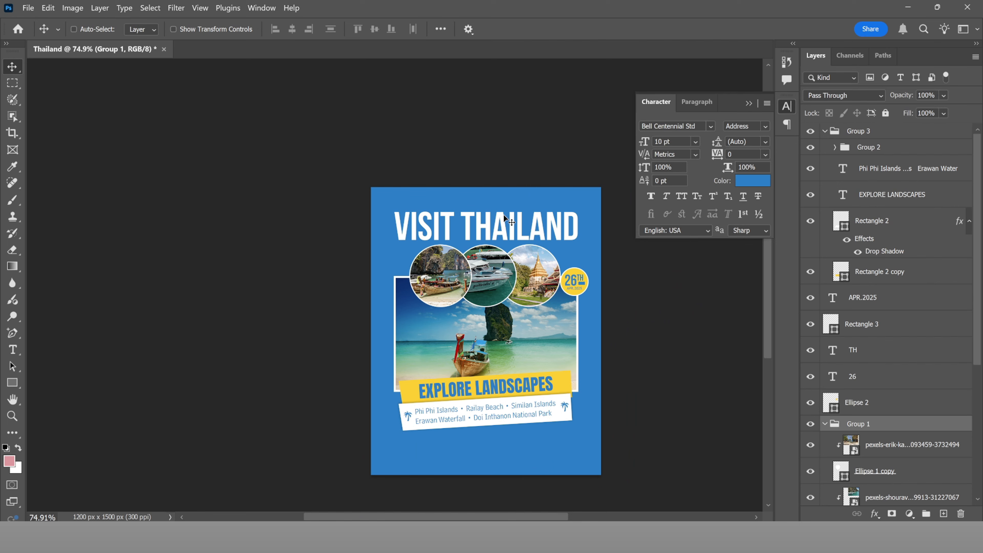
{"action": "scroll", "coordinate": [503, 215], "scroll_direction": "up", "scroll_amount": 2}
{"action": "left_click", "coordinate": [501, 219], "text": "ctrl"}
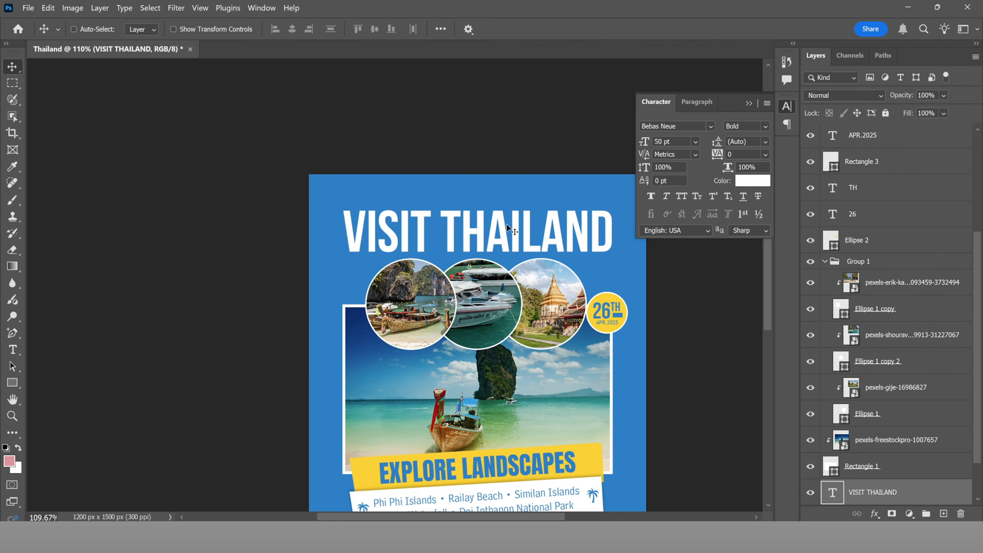
{"action": "key", "text": "Down"}
{"action": "key", "text": "Down"}
{"action": "key", "text": "Down"}
{"action": "key", "text": "Down"}
{"action": "key", "text": "Down"}
{"action": "key", "text": "Down"}
{"action": "key", "text": "Down"}
{"action": "key", "text": "Down"}
{"action": "key", "text": "Down"}
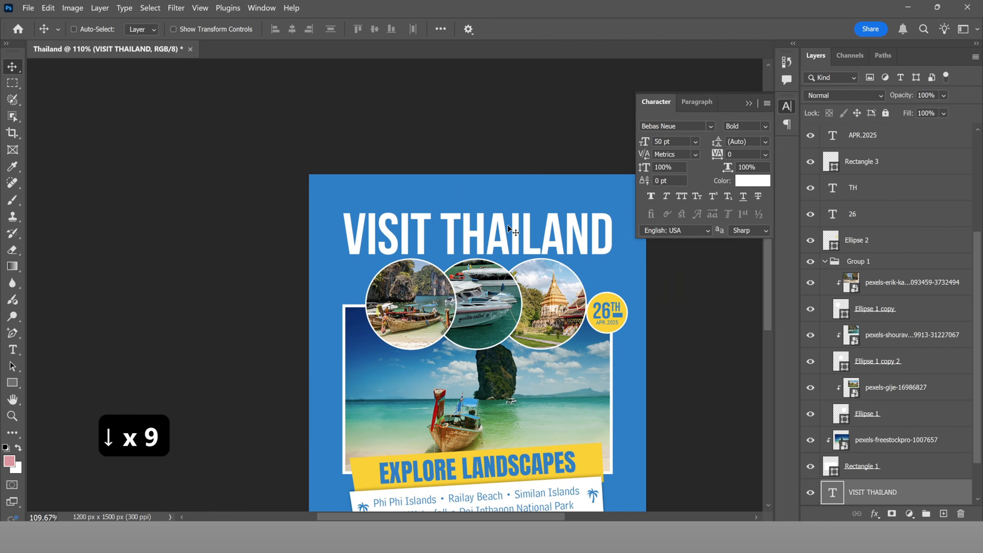
{"action": "key", "text": "Down"}
{"action": "key", "text": "Down"}
{"action": "key", "text": "Down"}
{"action": "key", "text": "Down"}
{"action": "key", "text": "Down"}
{"action": "key", "text": "Down"}
{"action": "key", "text": "Down"}
{"action": "key", "text": "Down"}
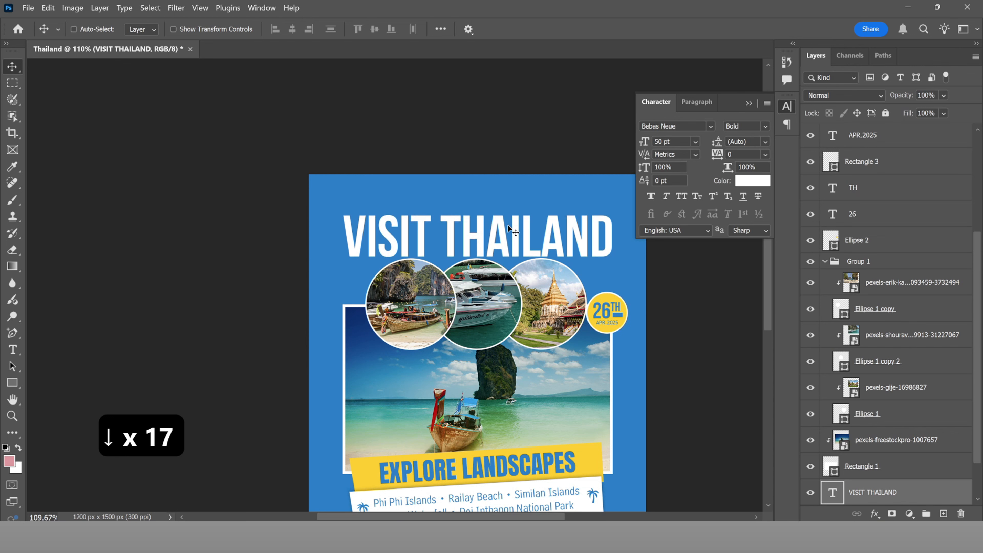
{"action": "key", "text": "u"}
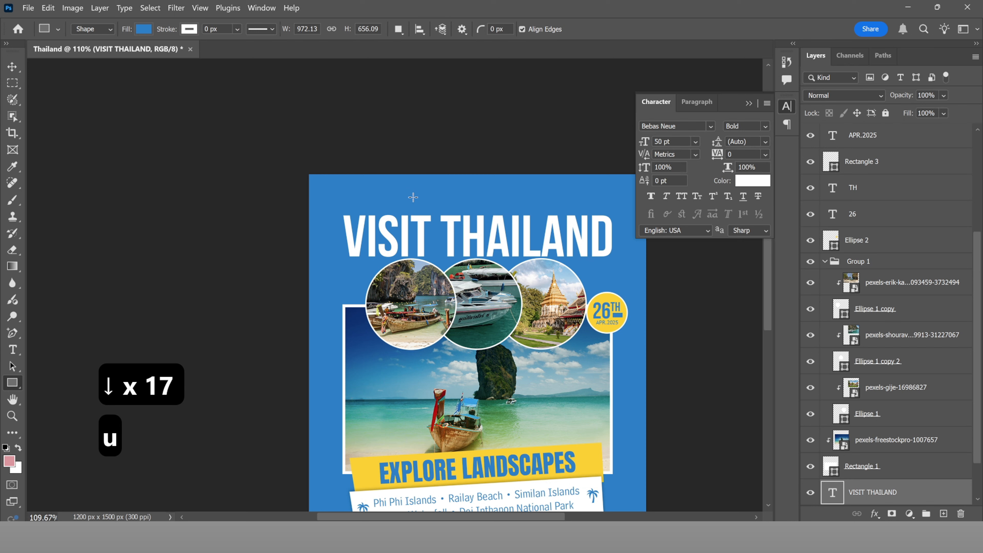
Step: Draw a 575 × 45 px rectangle above the VISIT THAILAND title and fill it white (ffffff)
{"action": "left_click_drag", "start_coordinate": [413, 197], "coordinate": [574, 209]}
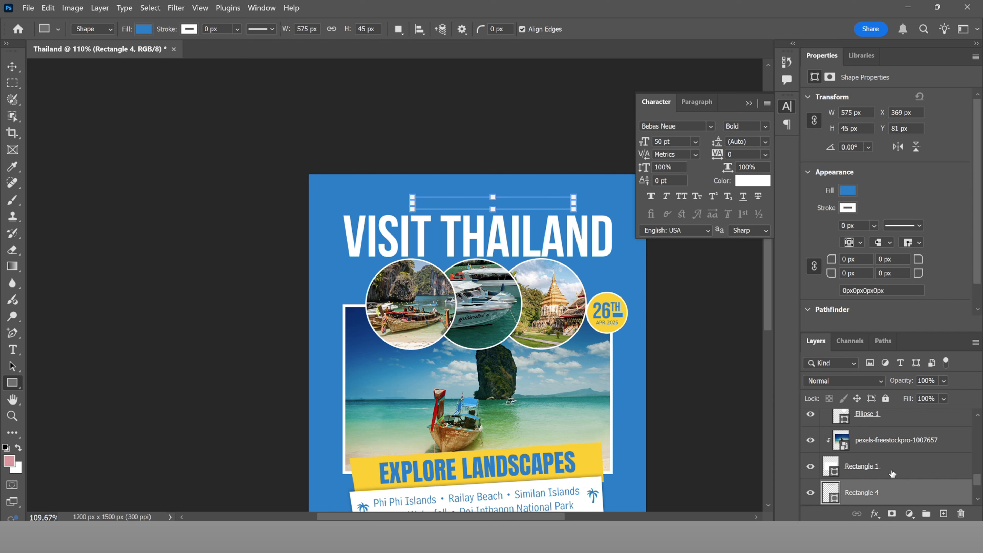
{"action": "scroll", "coordinate": [892, 474], "scroll_direction": "down", "scroll_amount": 2}
{"action": "double_click", "coordinate": [829, 443]}
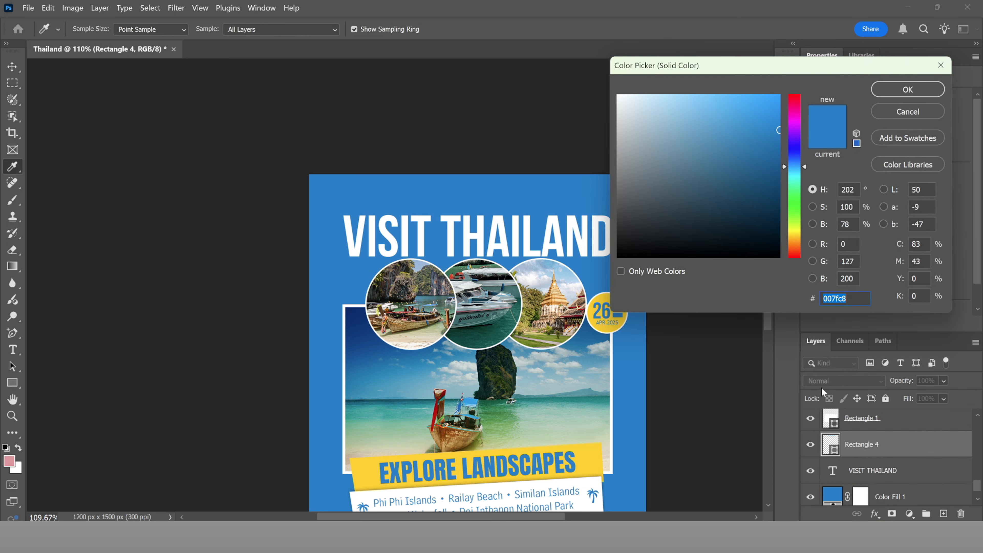
{"action": "type", "text": "ffffff"}
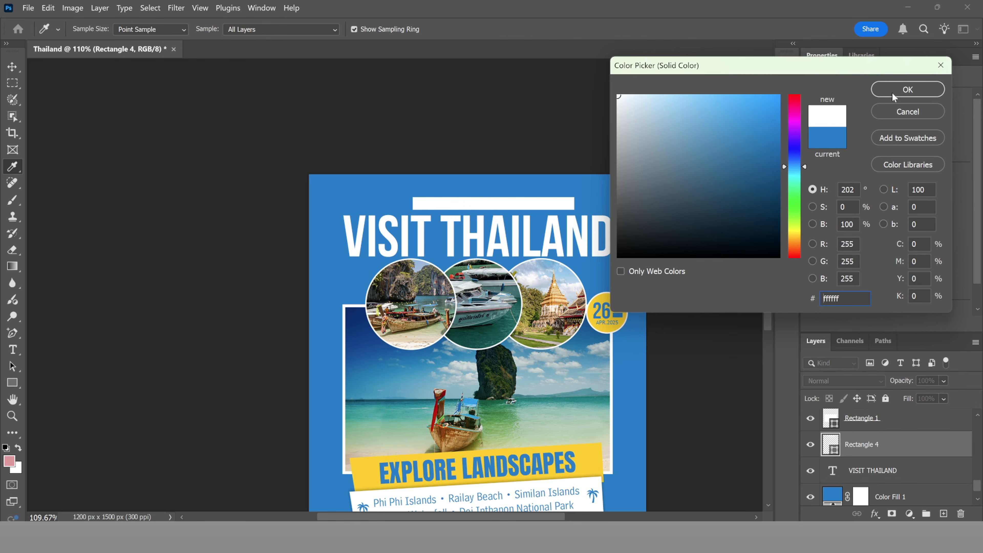
{"action": "left_click", "coordinate": [893, 94]}
Step: Start a capitalised 'ADDIVISTA TRAVEL &' heading at the poster's top and shrink it
{"action": "key", "text": "t"}
{"action": "key", "text": "Caps_Lock"}
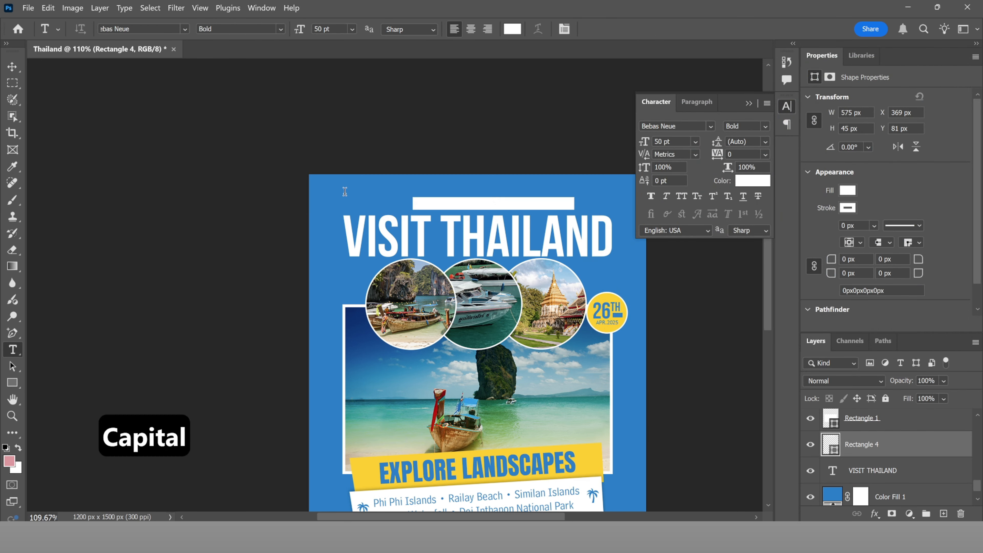
{"action": "left_click", "coordinate": [346, 193]}
{"action": "type", "text": "ADDIVISTA TRAVELS"}
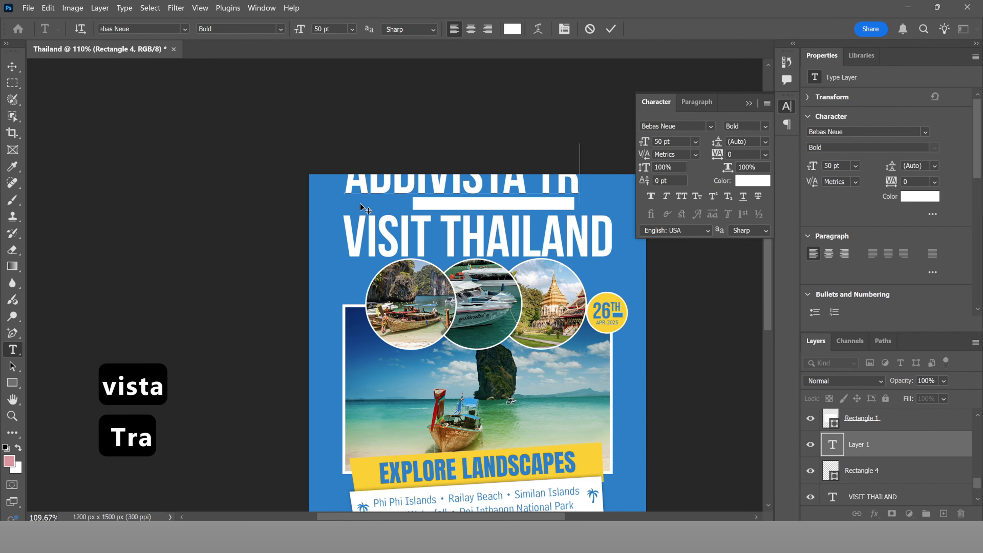
{"action": "key", "text": "BackSpace"}
{"action": "type", "text": "&"}
{"action": "key", "text": "ctrl+a"}
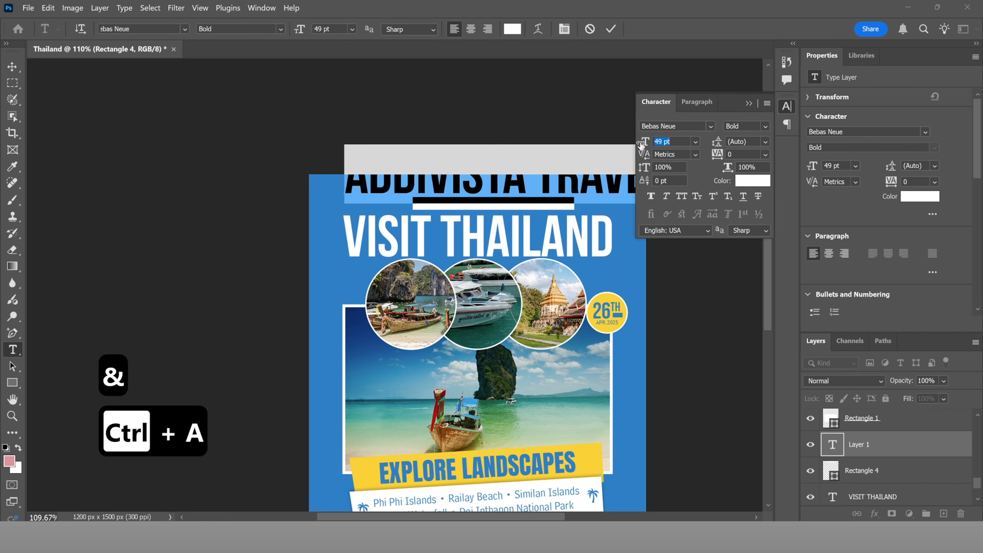
{"action": "left_click_drag", "start_coordinate": [644, 141], "coordinate": [631, 147]}
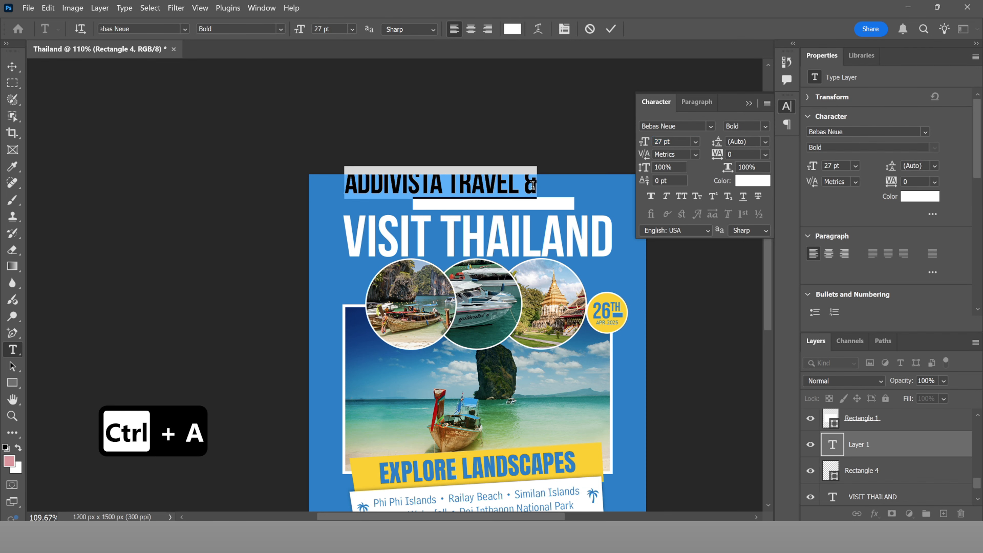
Step: Finish the heading with 'TOURS', scale it to 8 pt and move it into the white bar
{"action": "left_click", "coordinate": [534, 185]}
{"action": "type", "text": "Tour"}
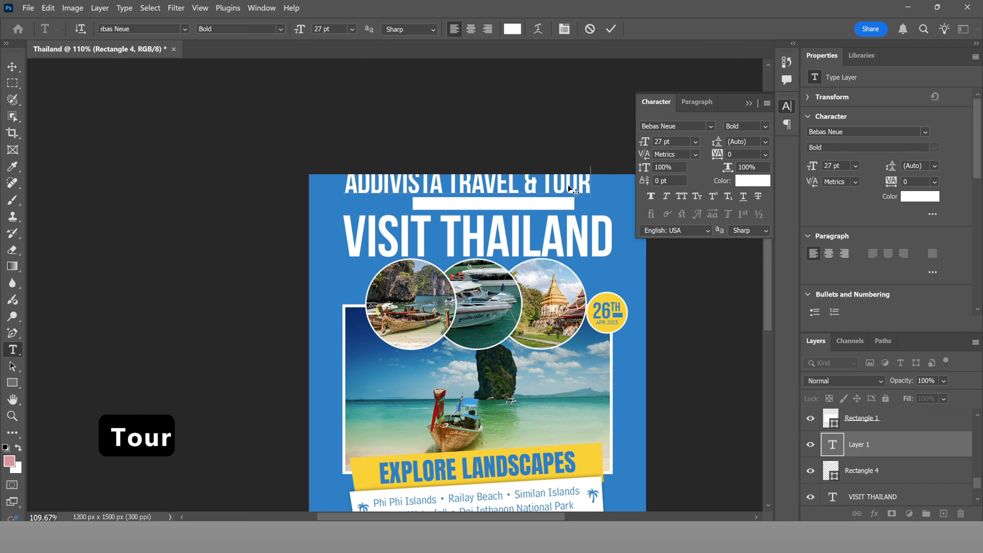
{"action": "type", "text": "w"}
{"action": "key", "text": "BackSpace"}
{"action": "type", "text": "s"}
{"action": "key", "text": "ctrl+a"}
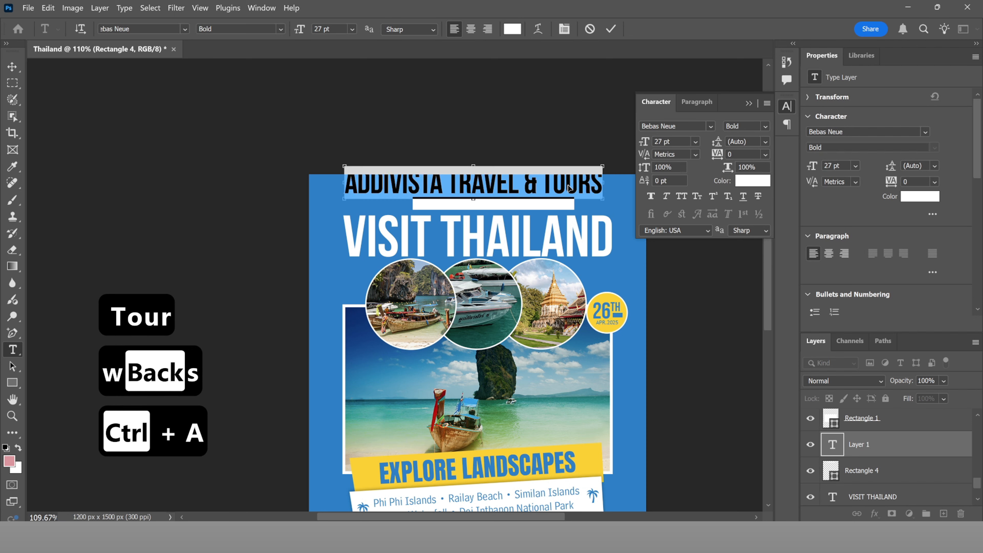
{"action": "left_click_drag", "start_coordinate": [645, 144], "coordinate": [619, 145]}
{"action": "left_click_drag", "start_coordinate": [389, 184], "coordinate": [487, 197]}
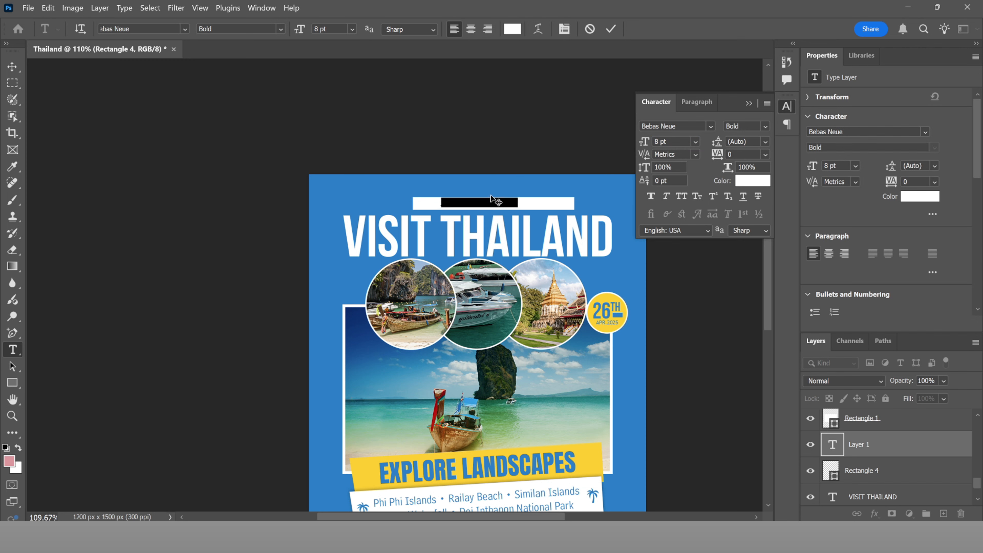
{"action": "left_click", "coordinate": [611, 29]}
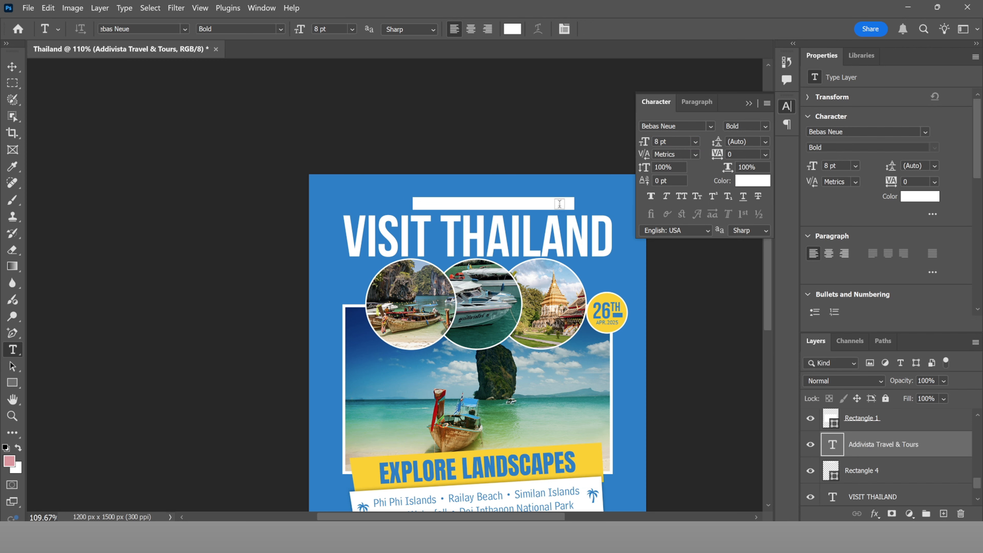
Step: Colour the header text with the poster's blue (#007fc8)
{"action": "double_click", "coordinate": [833, 443]}
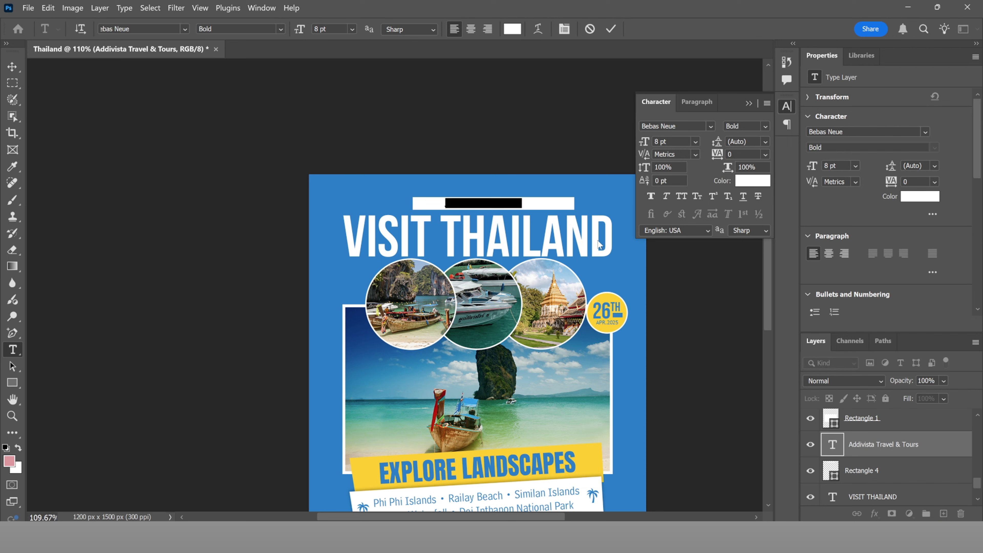
{"action": "key", "text": "ctrl+a"}
{"action": "left_click", "coordinate": [513, 29]}
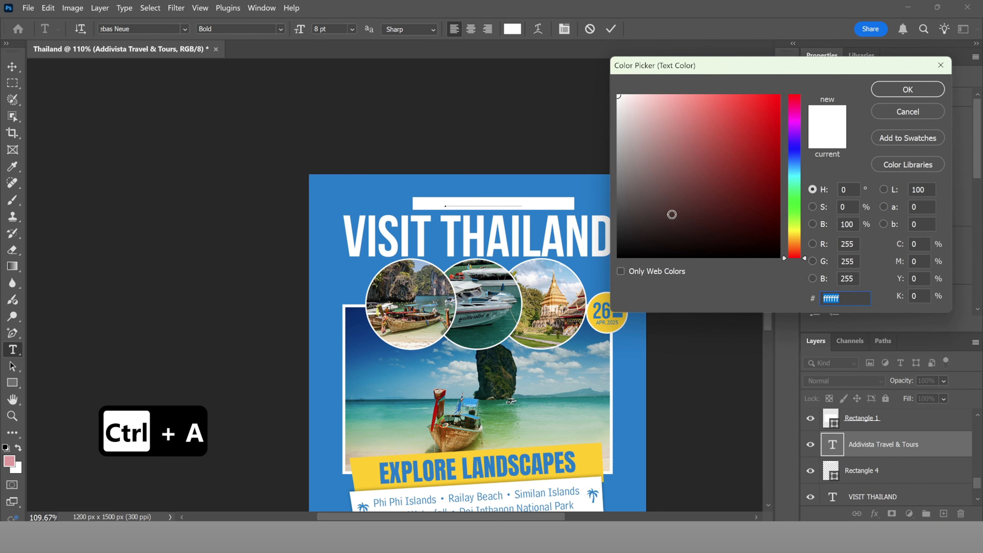
{"action": "left_click", "coordinate": [398, 191]}
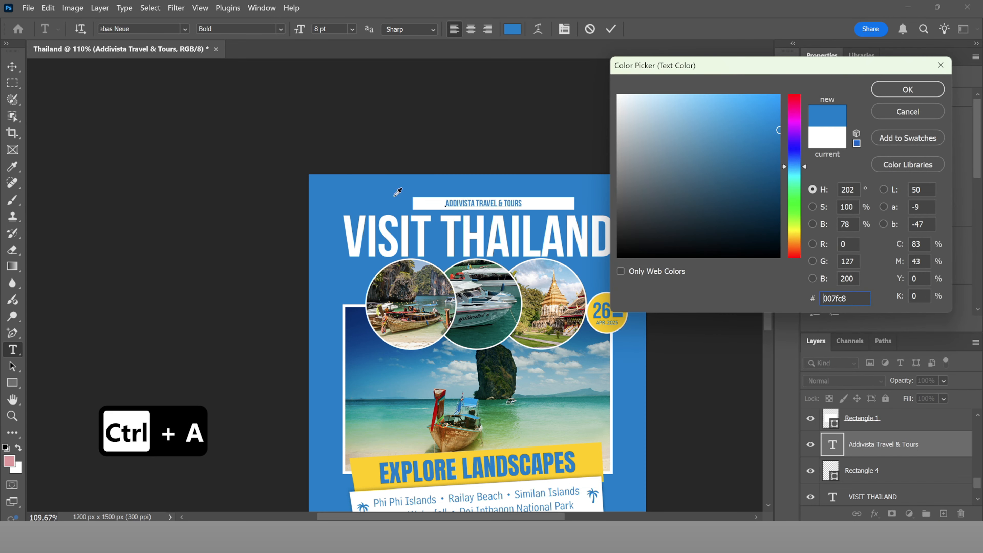
{"action": "left_click", "coordinate": [891, 95]}
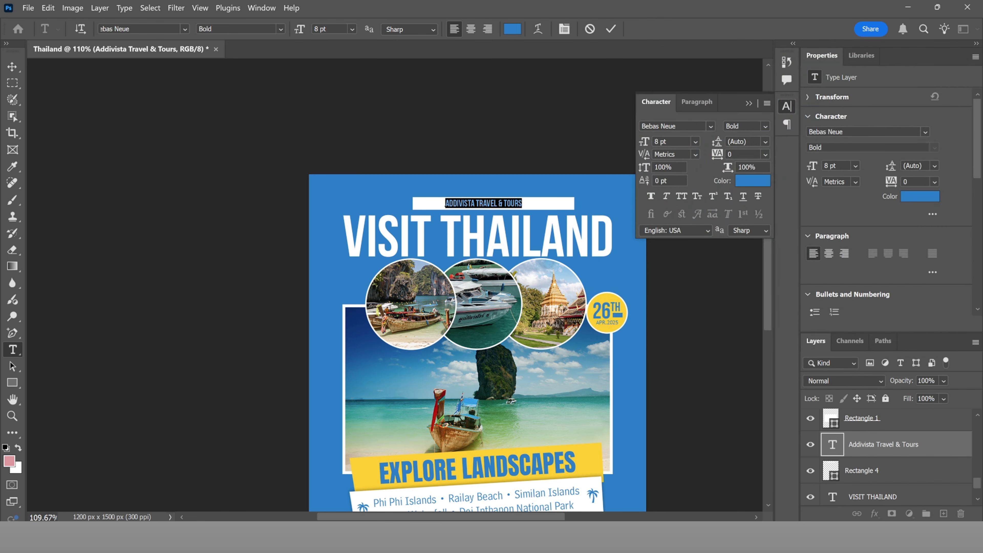
Step: Set the header text font to Bahnschrift Light Condensed
{"action": "left_click", "coordinate": [186, 29]}
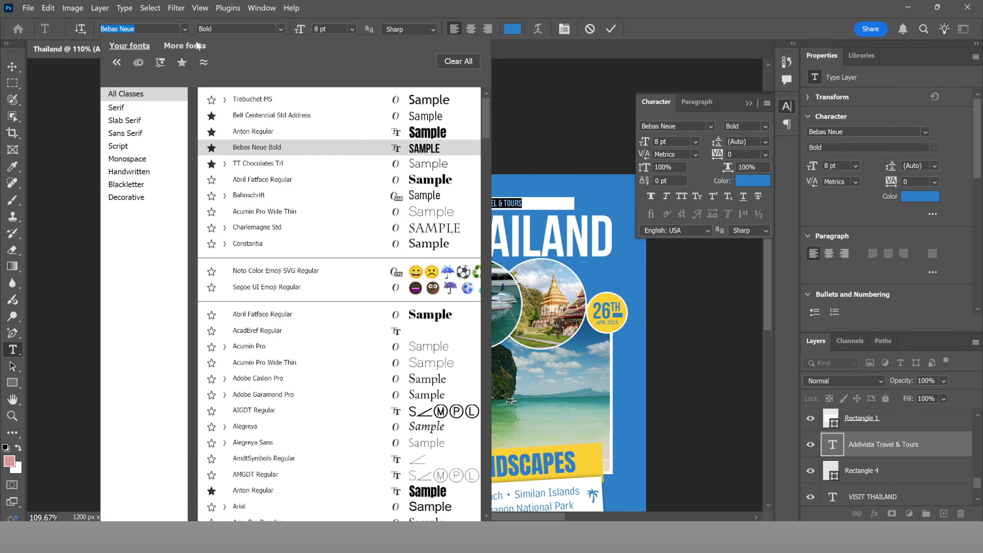
{"action": "left_click", "coordinate": [267, 198]}
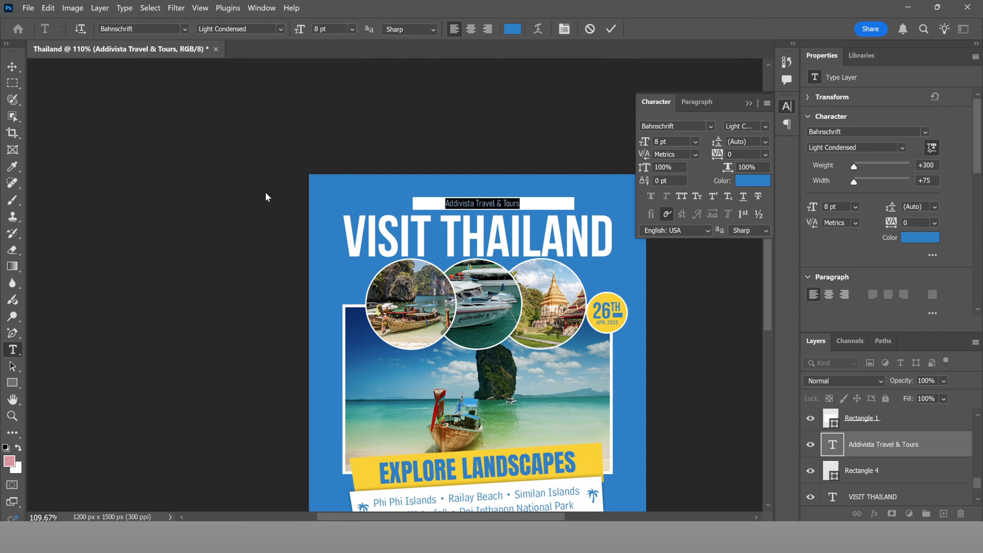
{"action": "left_click", "coordinate": [611, 28]}
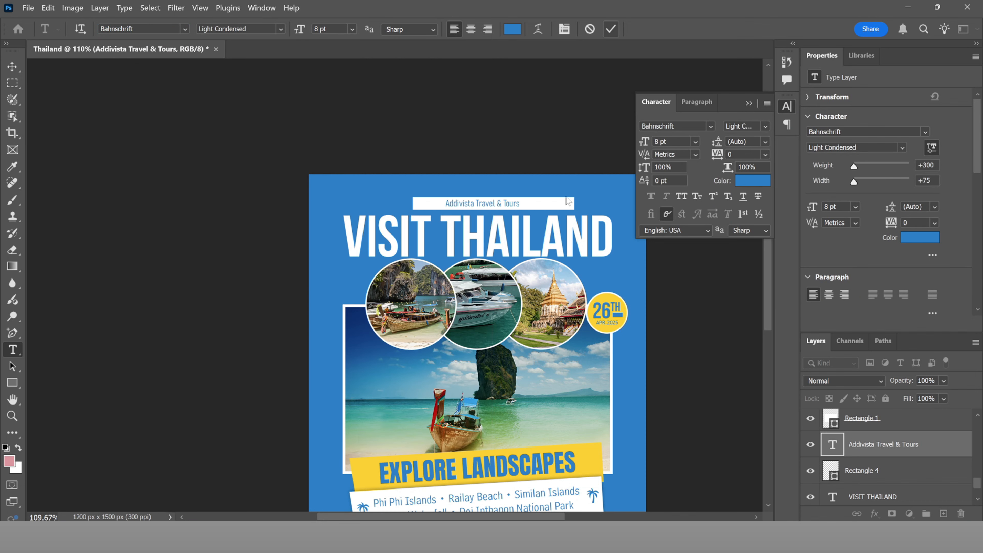
{"action": "scroll", "coordinate": [461, 180], "scroll_direction": "up", "scroll_amount": 8}
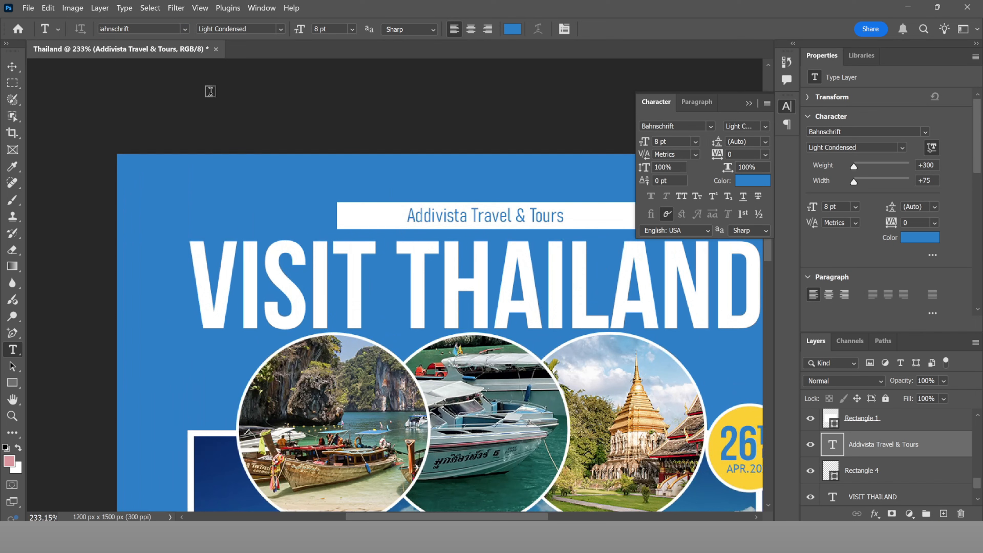
Step: Resize the image to 7.5 × 9.375 inches at 300 ppi (2250 × 2813 px)
{"action": "left_click", "coordinate": [73, 8]}
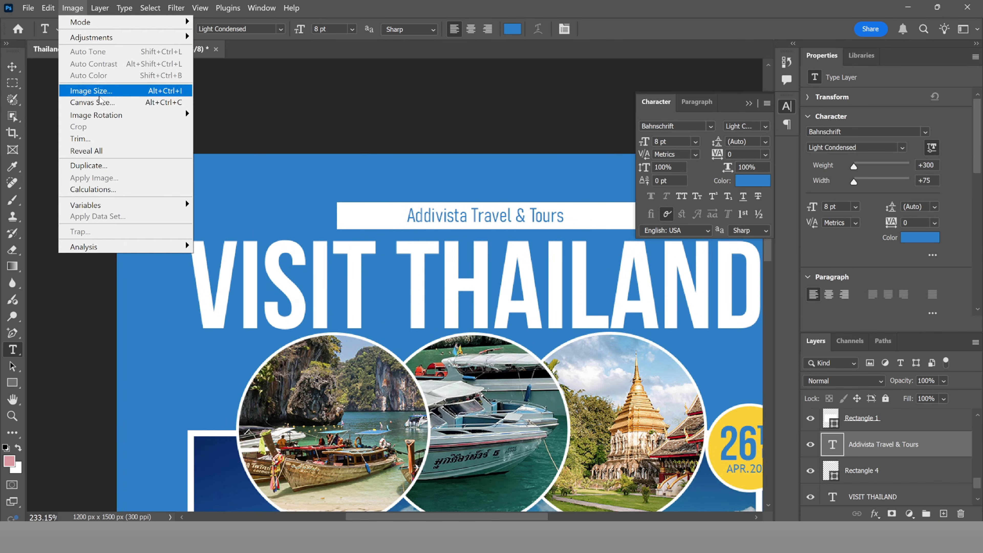
{"action": "left_click", "coordinate": [113, 91]}
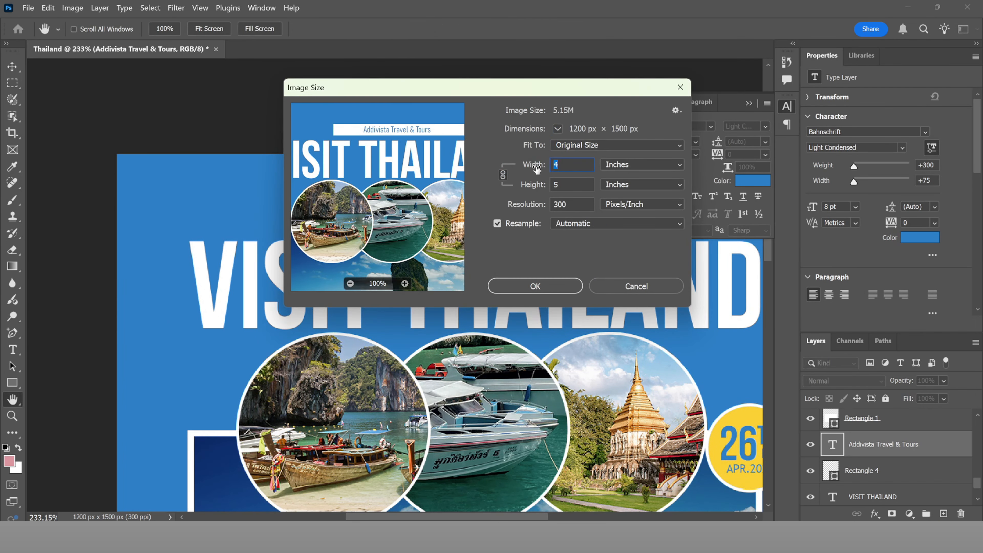
{"action": "left_click_drag", "start_coordinate": [537, 170], "coordinate": [558, 170]}
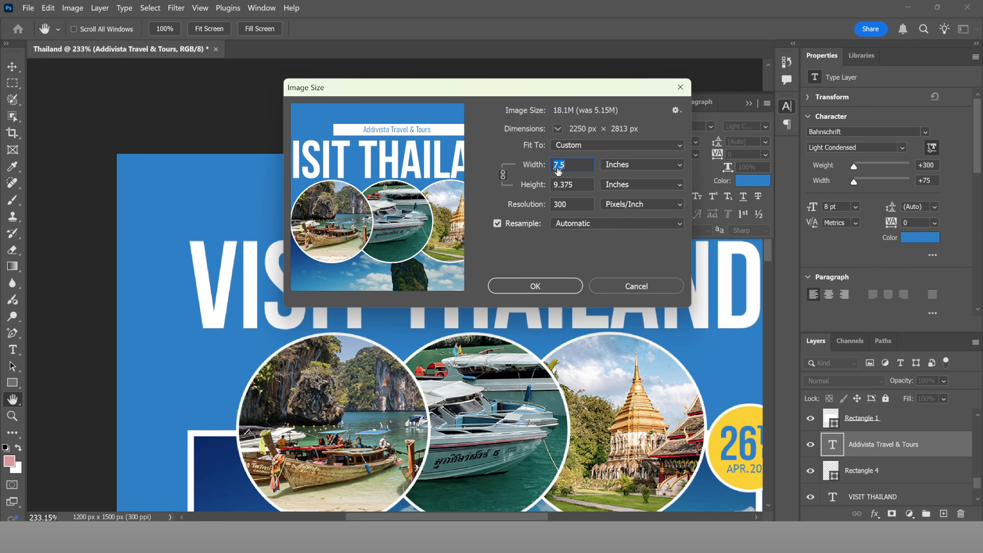
{"action": "left_click", "coordinate": [528, 285]}
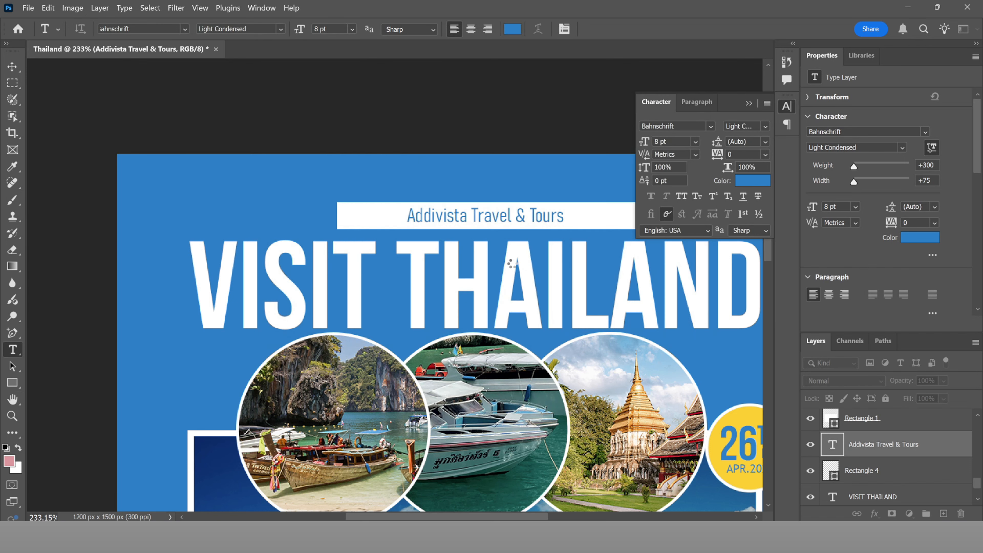
Step: Commit the pending edit on the Addivista Travel & Tours text
{"action": "scroll", "coordinate": [442, 221], "scroll_direction": "down", "scroll_amount": 6}
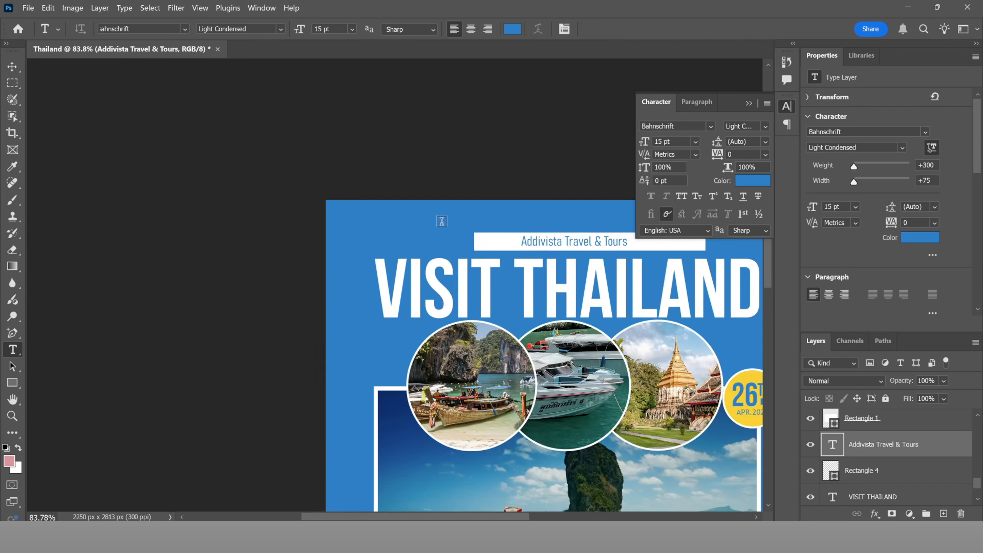
{"action": "scroll", "coordinate": [441, 222], "scroll_direction": "down", "scroll_amount": 4}
{"action": "scroll", "coordinate": [576, 252], "scroll_direction": "up", "scroll_amount": 1}
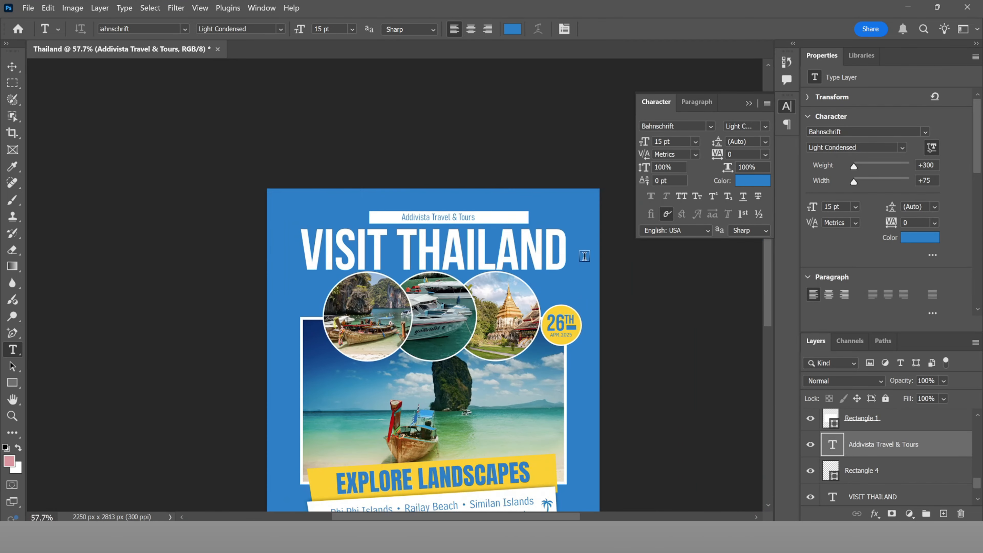
{"action": "scroll", "coordinate": [467, 222], "scroll_direction": "up", "scroll_amount": 6}
{"action": "left_click", "coordinate": [456, 215]}
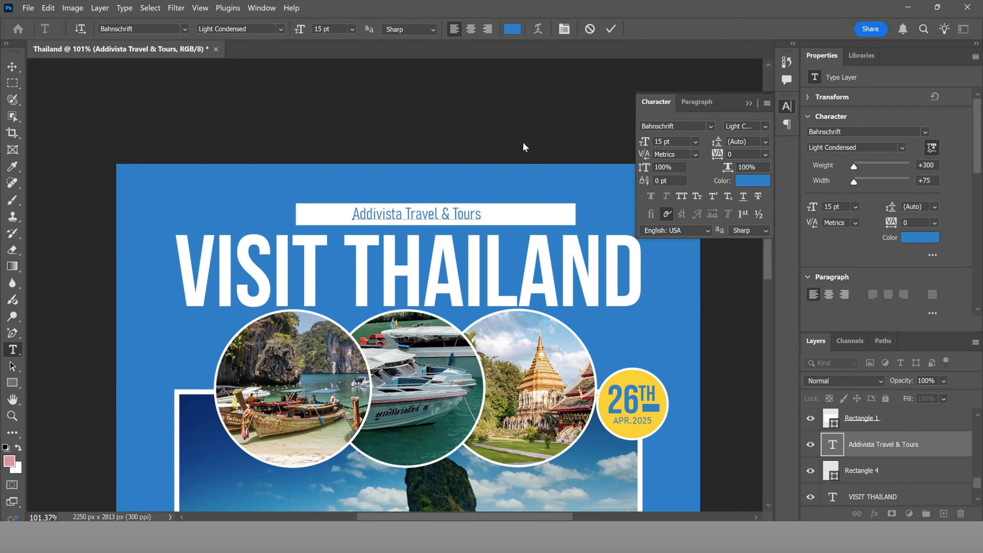
{"action": "left_click", "coordinate": [611, 30]}
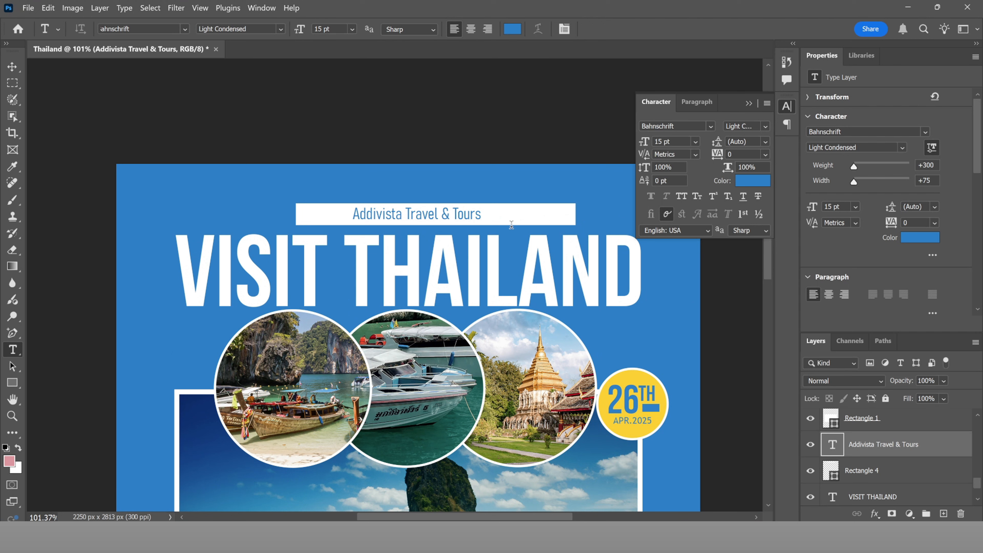
Step: Transform the white banner (Rectangle 4) to be narrower and taller
{"action": "key", "text": "v"}
{"action": "left_click", "coordinate": [534, 218]}
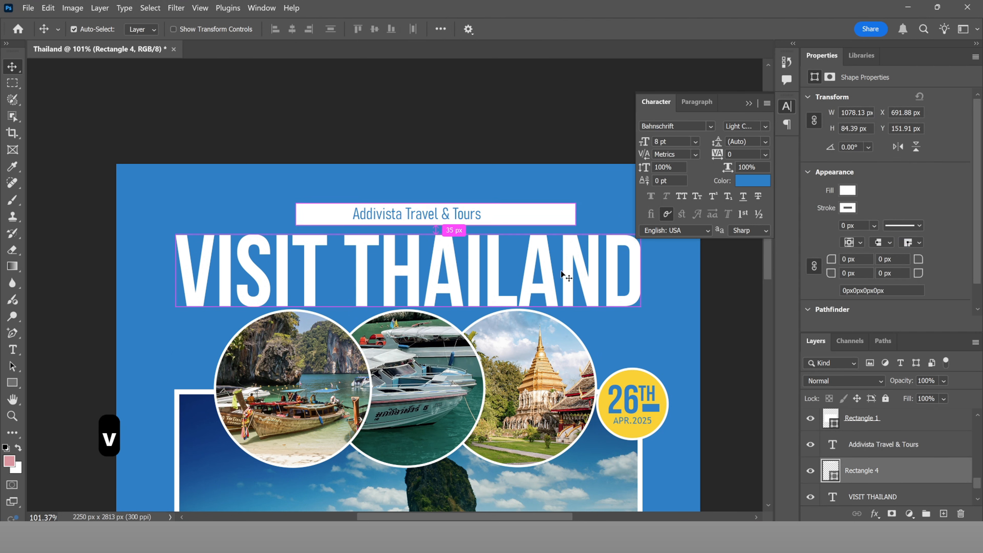
{"action": "key", "text": "ctrl+t"}
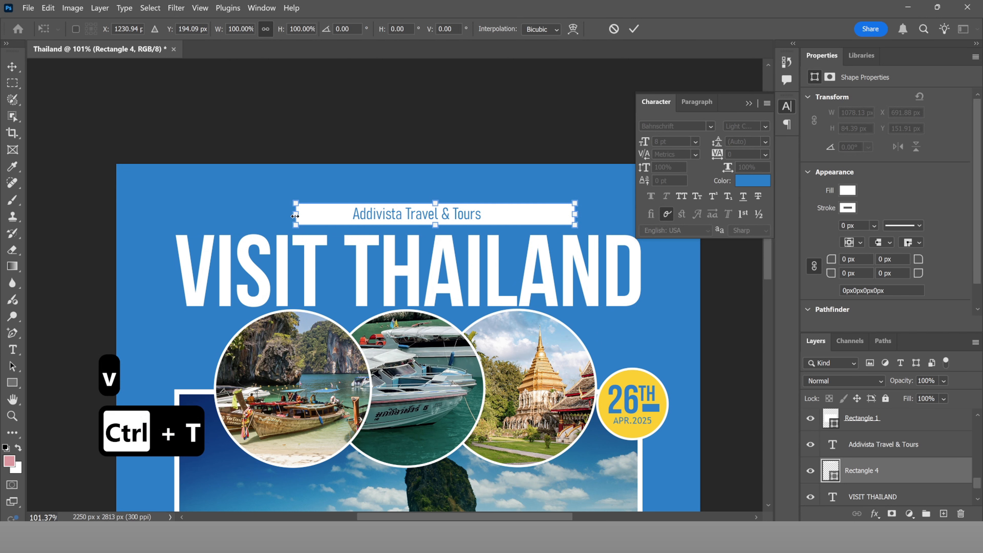
{"action": "left_click_drag", "start_coordinate": [295, 215], "coordinate": [336, 218]}
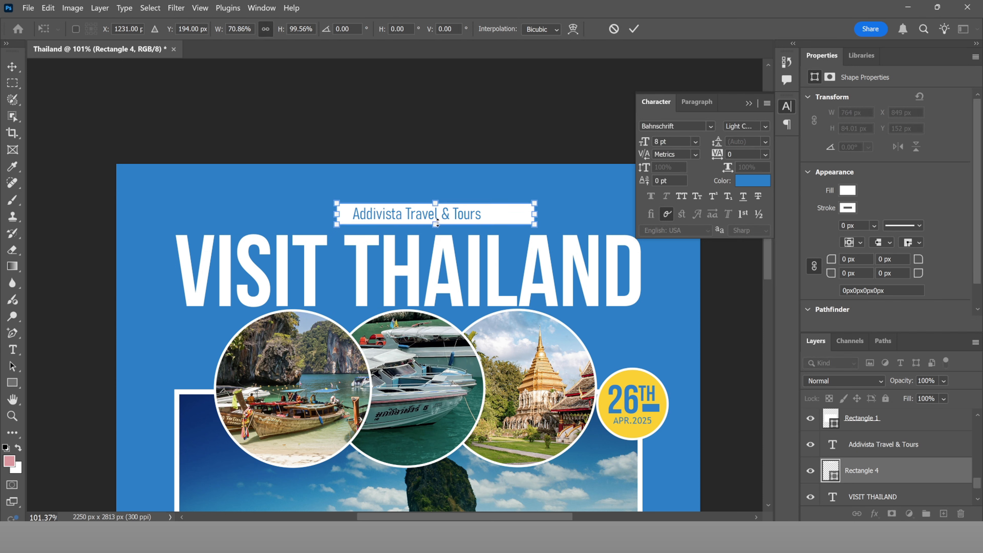
{"action": "left_click_drag", "start_coordinate": [437, 222], "coordinate": [438, 225]}
{"action": "left_click", "coordinate": [634, 29]}
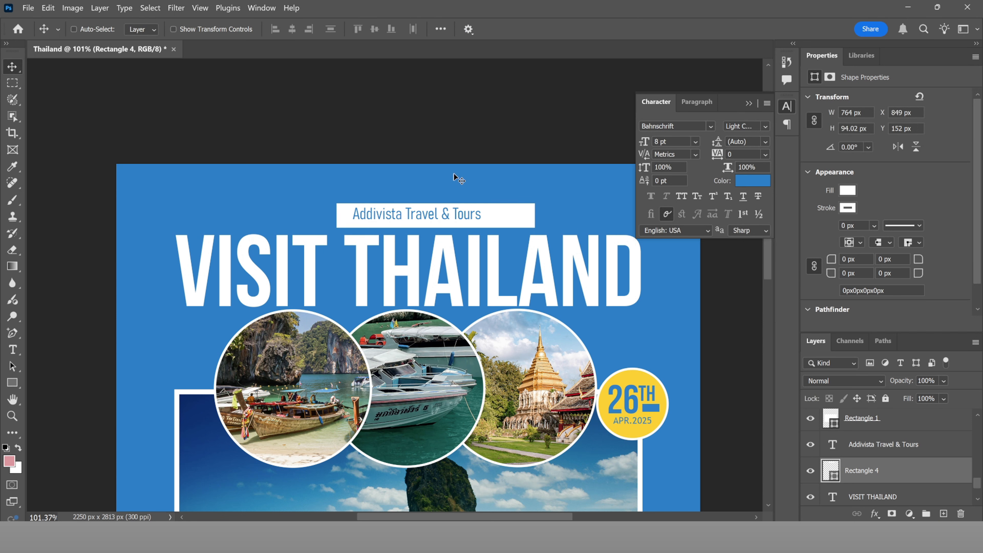
Step: Enlarge the Addivista Travel & Tours header text to 17 pt and shift it slightly right
{"action": "key", "text": "t"}
{"action": "left_click", "coordinate": [433, 212]}
{"action": "key", "text": "ctrl+a"}
{"action": "key", "text": "ctrl+shift+period"}
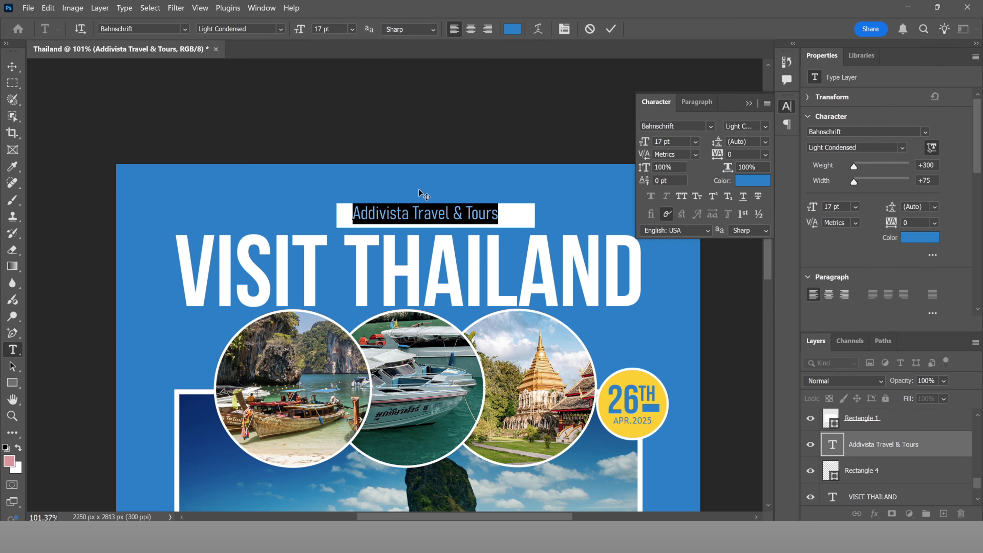
{"action": "left_click_drag", "start_coordinate": [420, 192], "coordinate": [433, 194]}
{"action": "left_click", "coordinate": [612, 29]}
{"action": "scroll", "coordinate": [474, 262], "scroll_direction": "down", "scroll_amount": 10}
{"action": "scroll", "coordinate": [484, 248], "scroll_direction": "up", "scroll_amount": 5}
{"action": "scroll", "coordinate": [467, 244], "scroll_direction": "down", "scroll_amount": 5}
{"action": "scroll", "coordinate": [467, 242], "scroll_direction": "up", "scroll_amount": 6}
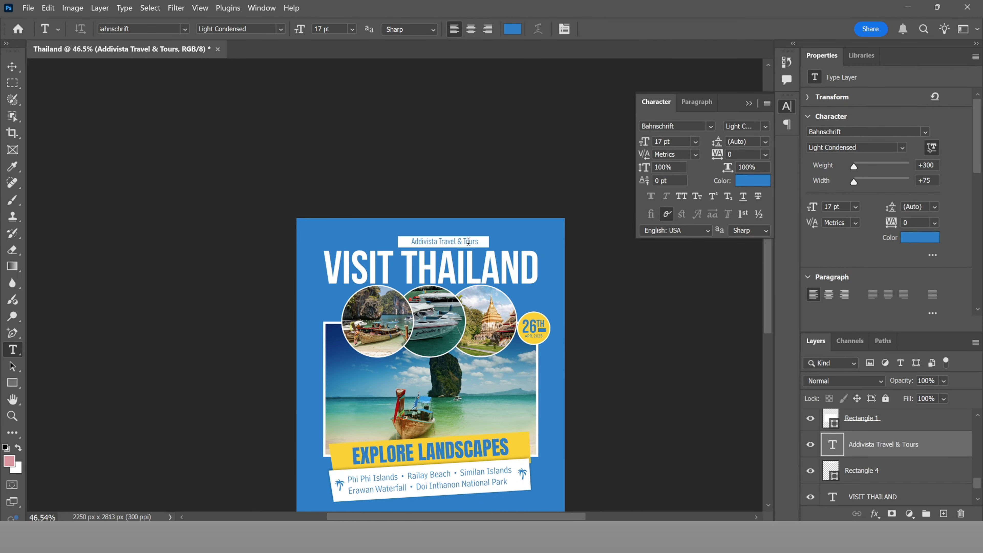
Step: Narrow the white banner snugly around the header text, to 634 × 94 px
{"action": "key", "text": "t"}
{"action": "left_click", "coordinate": [465, 241]}
{"action": "key", "text": "ctrl+a"}
{"action": "left_click", "coordinate": [503, 212]}
{"action": "scroll", "coordinate": [503, 212], "scroll_direction": "up", "scroll_amount": 6}
{"action": "key", "text": "v"}
{"action": "left_click", "coordinate": [481, 272]}
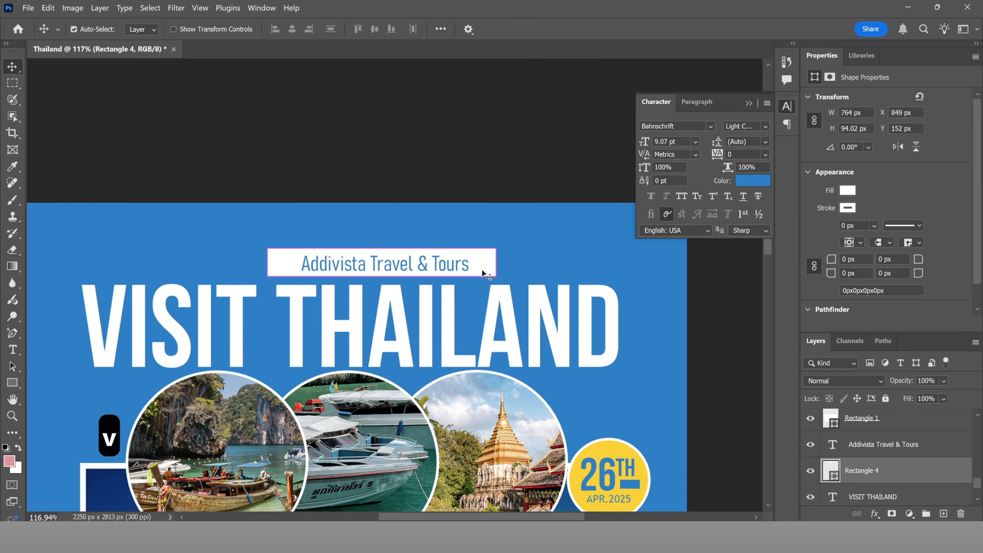
{"action": "key", "text": "ctrl+t"}
{"action": "left_click_drag", "start_coordinate": [493, 264], "coordinate": [411, 263]}
{"action": "scroll", "coordinate": [473, 265], "scroll_direction": "down", "scroll_amount": 4}
{"action": "scroll", "coordinate": [418, 270], "scroll_direction": "up", "scroll_amount": 4}
{"action": "scroll", "coordinate": [418, 270], "scroll_direction": "up", "scroll_amount": 4}
Step: Nudge the header text left so it is centred inside the banner
{"action": "left_click", "coordinate": [431, 268], "text": "ctrl"}
{"action": "key", "text": "Left"}
{"action": "key", "text": "Left"}
{"action": "key", "text": "Left"}
{"action": "key", "text": "Left"}
{"action": "key", "text": "Left"}
{"action": "key", "text": "Left"}
{"action": "key", "text": "Left"}
{"action": "key", "text": "Left"}
{"action": "key", "text": "Left"}
{"action": "key", "text": "Left"}
{"action": "key", "text": "Left"}
{"action": "key", "text": "Left"}
{"action": "key", "text": "Left"}
{"action": "key", "text": "Left"}
{"action": "key", "text": "Left"}
{"action": "scroll", "coordinate": [410, 261], "scroll_direction": "down", "scroll_amount": 10}
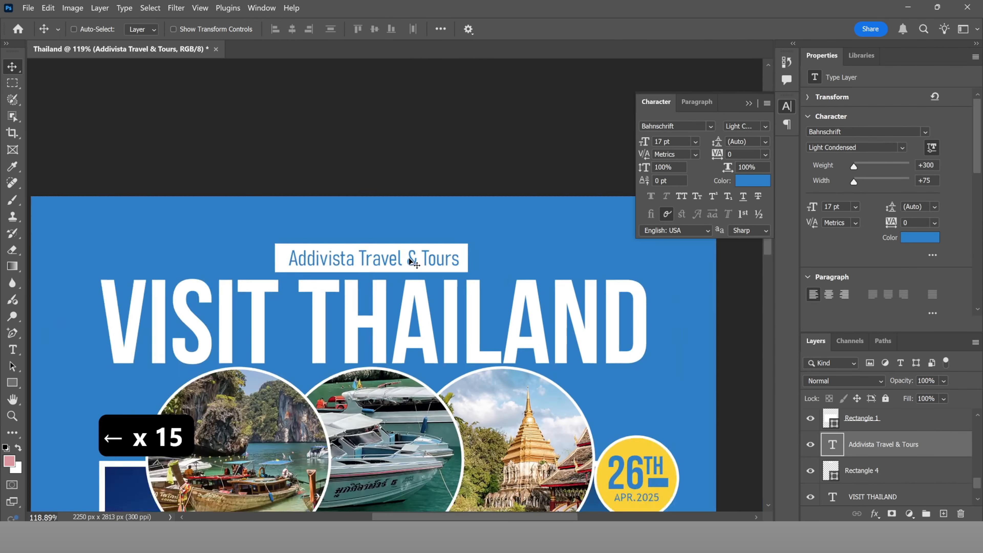
{"action": "scroll", "coordinate": [461, 268], "scroll_direction": "up", "scroll_amount": 4}
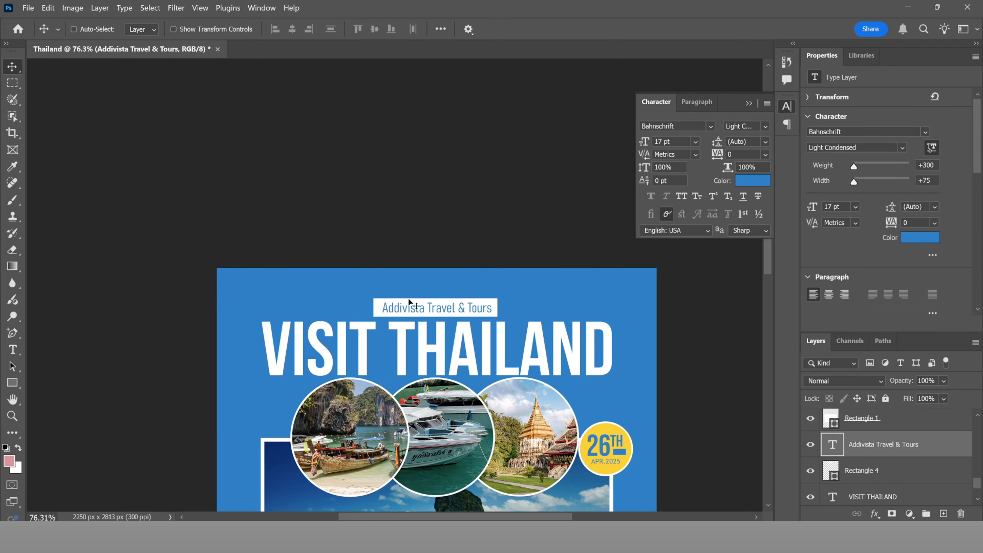
{"action": "scroll", "coordinate": [449, 273], "scroll_direction": "down", "scroll_amount": 4}
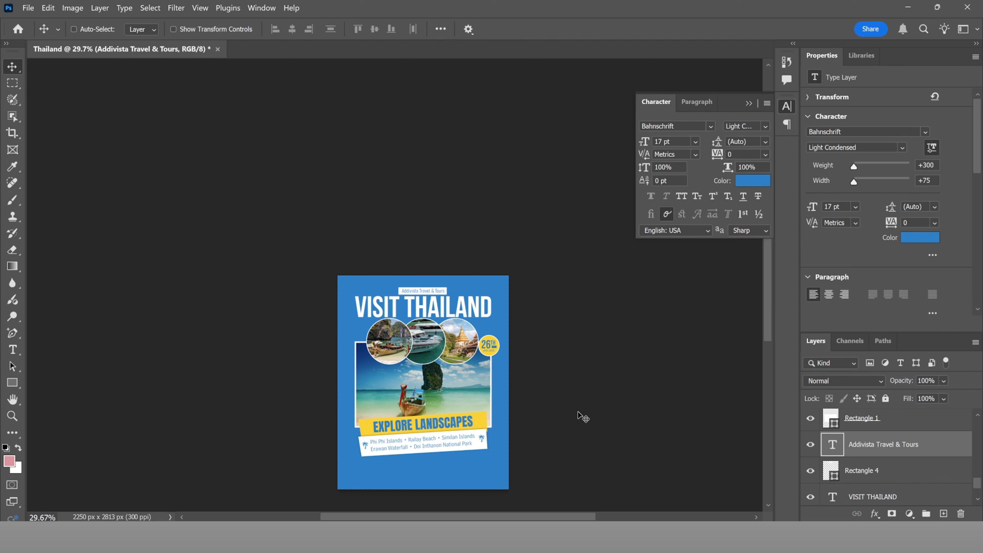
Step: Close the Properties panel tab group to reveal the full layer list
{"action": "scroll", "coordinate": [900, 425], "scroll_direction": "up", "scroll_amount": 3}
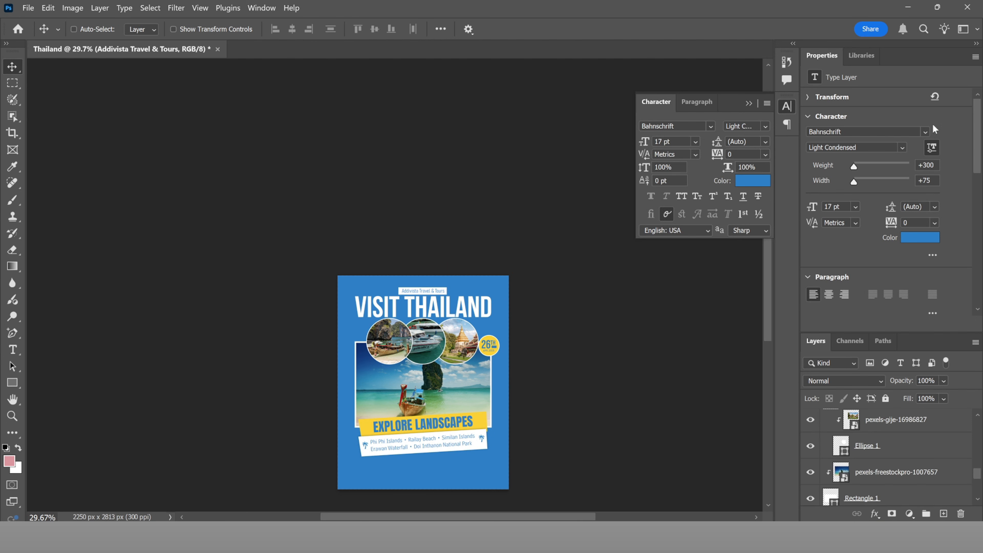
{"action": "left_click", "coordinate": [975, 57]}
{"action": "left_click", "coordinate": [946, 86]}
Step: Move layers Group 3 through VISIT THAILAND about 75 px lower on the poster
{"action": "scroll", "coordinate": [882, 161], "scroll_direction": "up", "scroll_amount": 2}
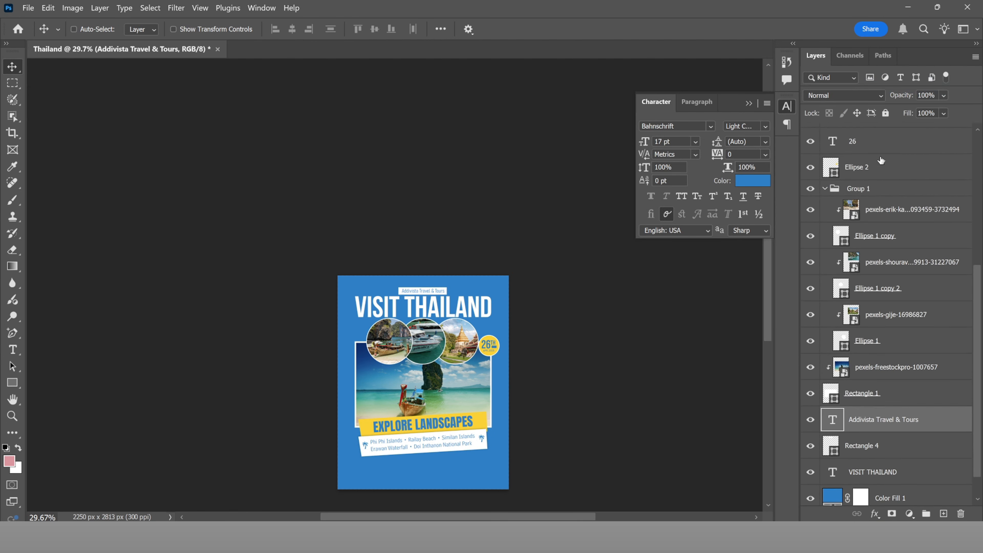
{"action": "scroll", "coordinate": [881, 160], "scroll_direction": "up", "scroll_amount": 9}
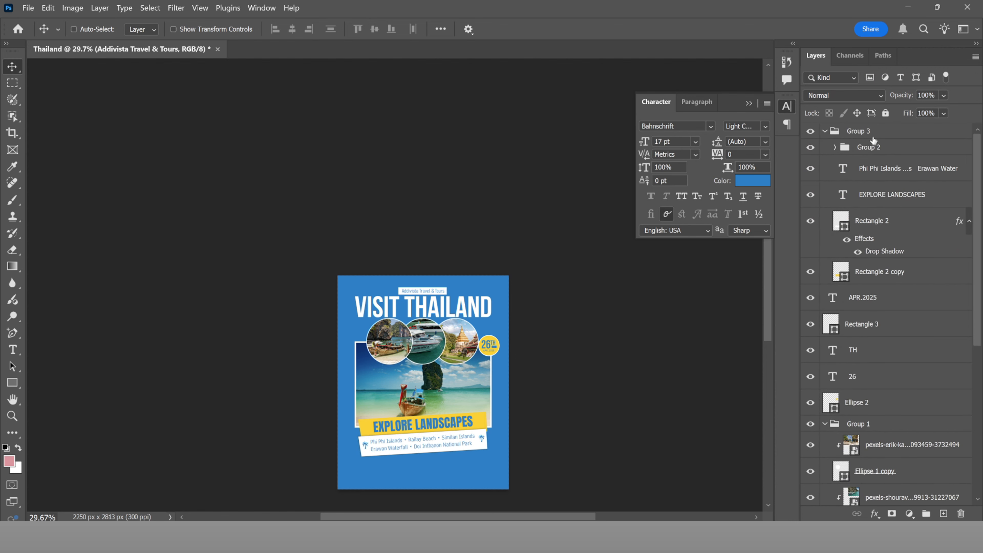
{"action": "left_click", "coordinate": [873, 137]}
{"action": "scroll", "coordinate": [901, 289], "scroll_direction": "down", "scroll_amount": 10}
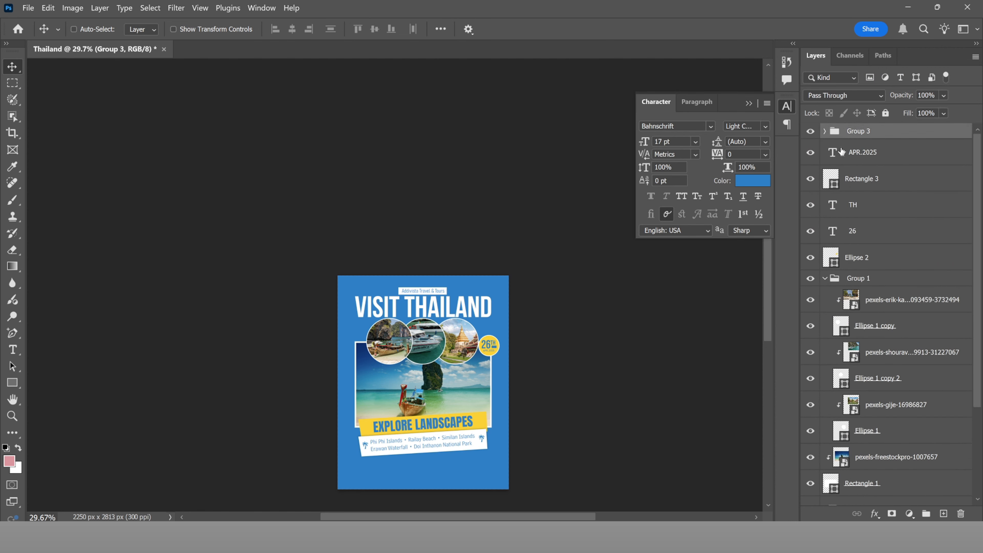
{"action": "left_click", "coordinate": [873, 441], "text": "shift"}
{"action": "key", "text": "v"}
{"action": "mouse_move", "coordinate": [469, 370]}
{"action": "left_mouse_down"}
{"action": "mouse_move", "coordinate": [475, 383]}
{"action": "mouse_move", "coordinate": [470, 375]}
{"action": "left_mouse_up"}
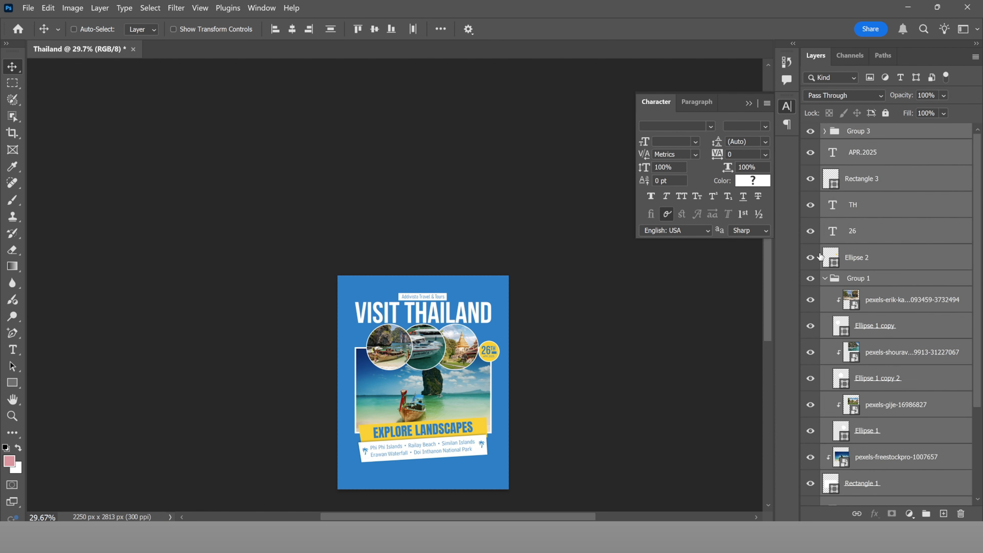
{"action": "left_click", "coordinate": [866, 130]}
{"action": "key", "text": "ctrl+z"}
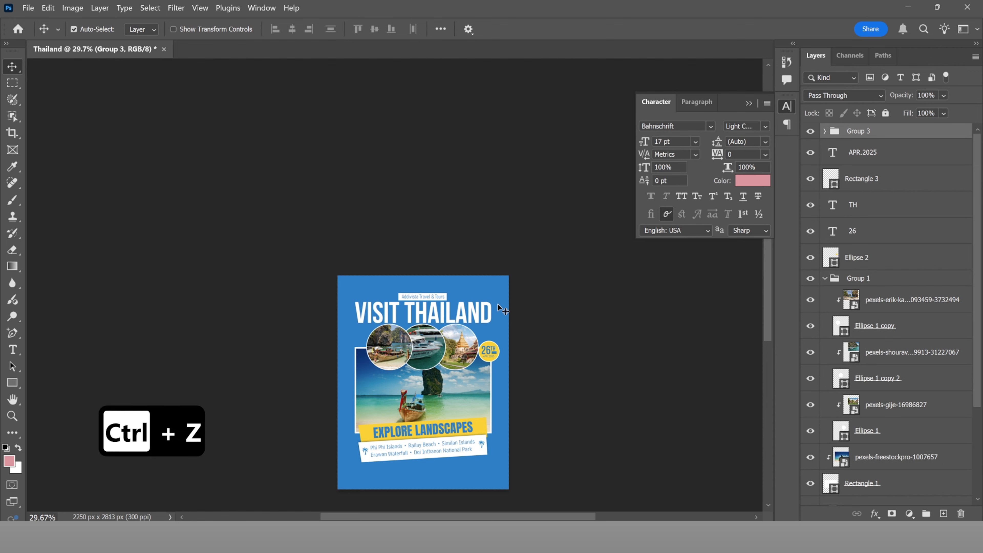
{"action": "key", "text": "ctrl+shift+z"}
{"action": "key", "text": "ctrl+shift+z"}
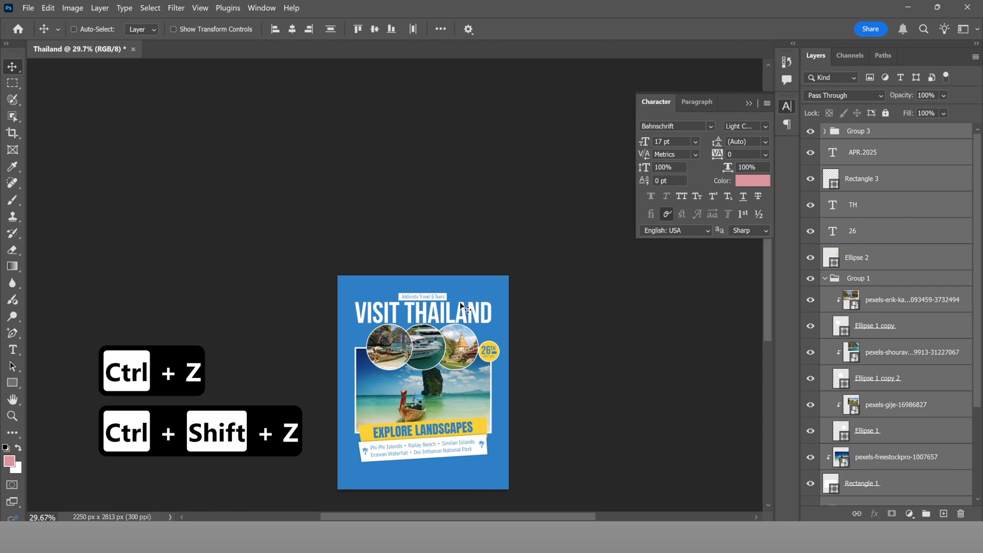
{"action": "scroll", "coordinate": [425, 295], "scroll_direction": "up", "scroll_amount": 5}
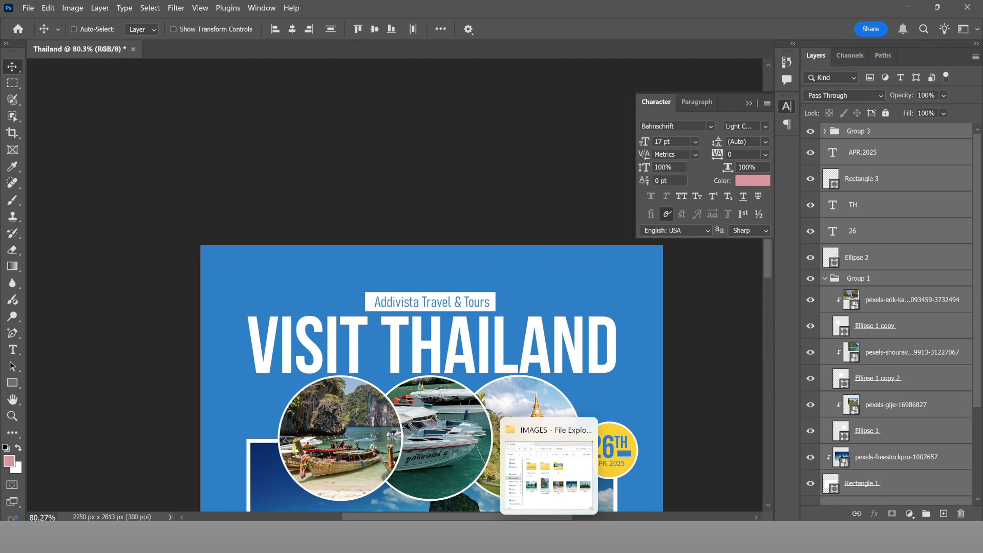
Step: Open the ICONS folder in Photos For Edit and drag the plane-landing-icon onto the poster
{"action": "left_click", "coordinate": [552, 489]}
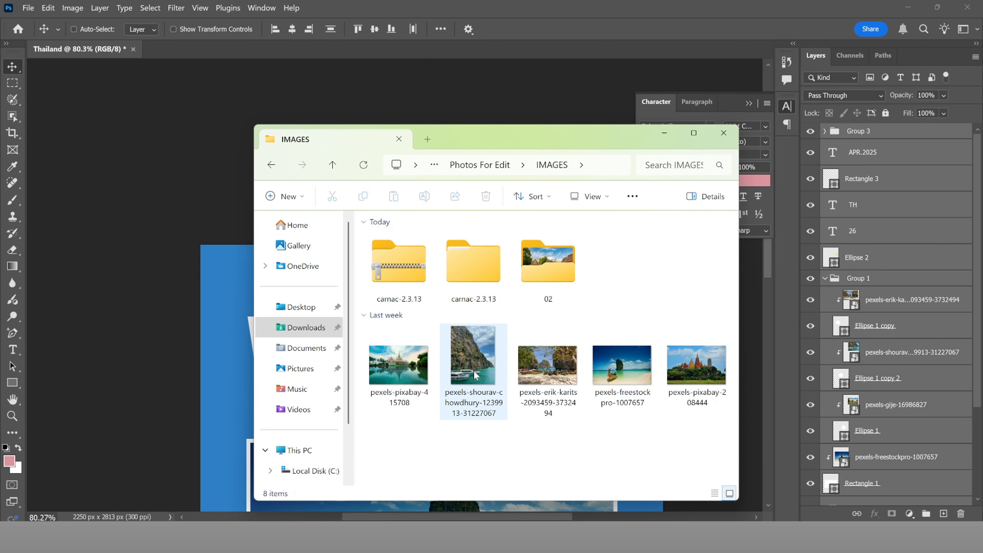
{"action": "key", "text": "alt+Left"}
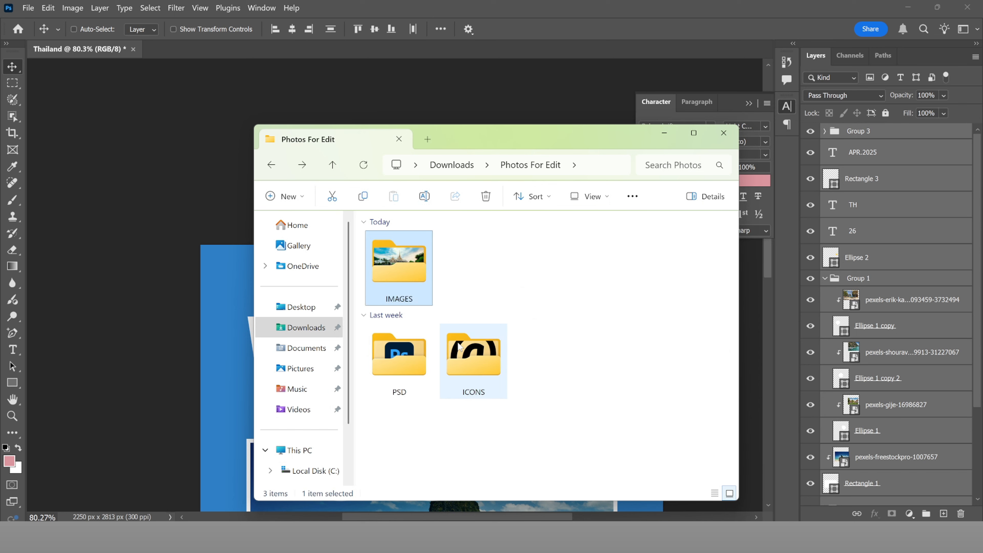
{"action": "double_click", "coordinate": [460, 346]}
{"action": "left_click", "coordinate": [622, 268]}
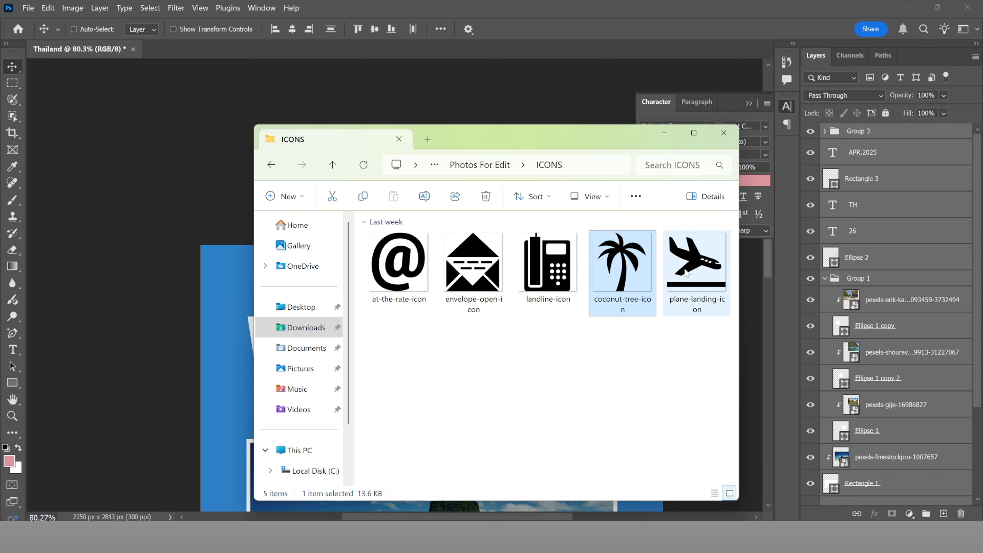
{"action": "left_click_drag", "start_coordinate": [686, 273], "coordinate": [286, 357]}
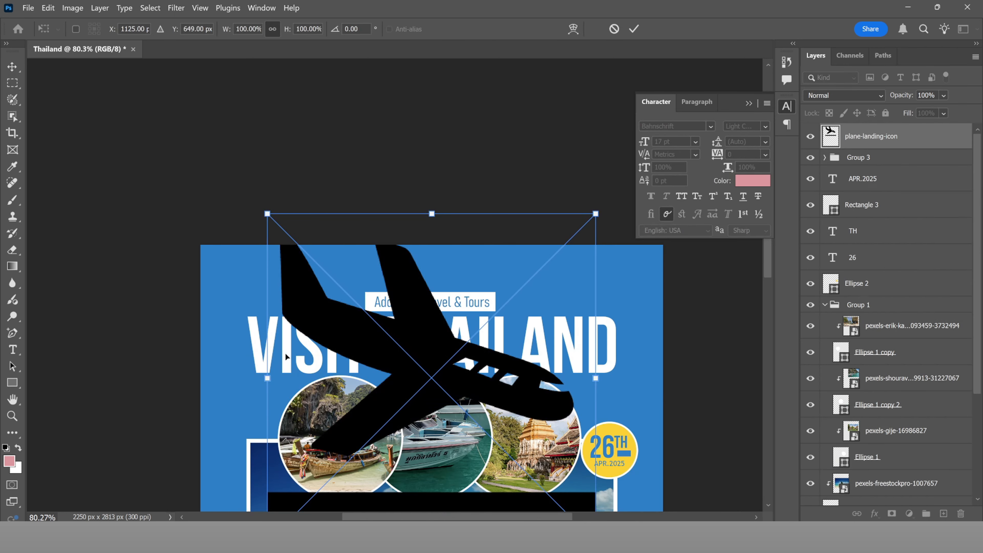
Step: Delete the black bar under the plane inside the smart object and save it
{"action": "scroll", "coordinate": [286, 356], "scroll_direction": "down", "scroll_amount": 5}
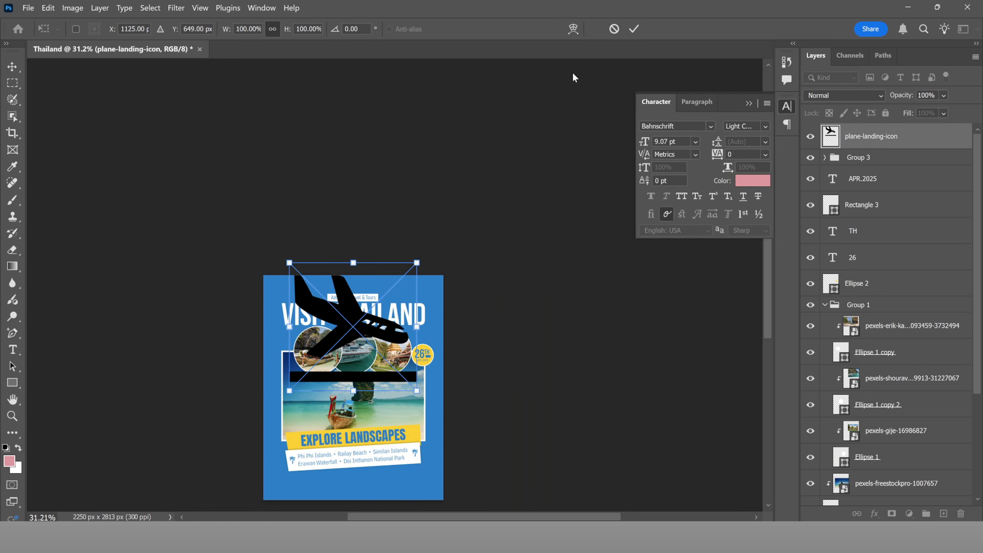
{"action": "left_click", "coordinate": [634, 29]}
{"action": "double_click", "coordinate": [829, 134]}
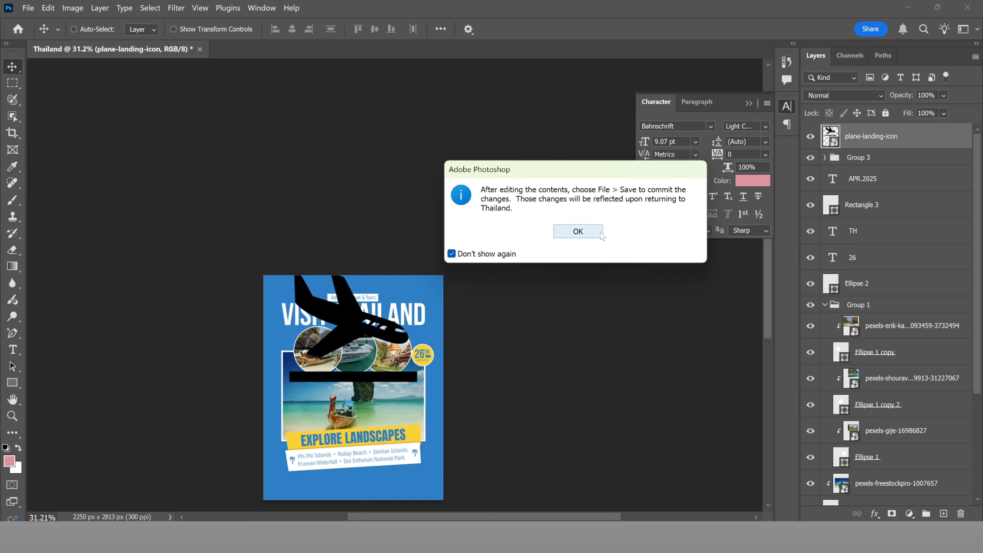
{"action": "left_click", "coordinate": [578, 231]}
{"action": "key", "text": "m"}
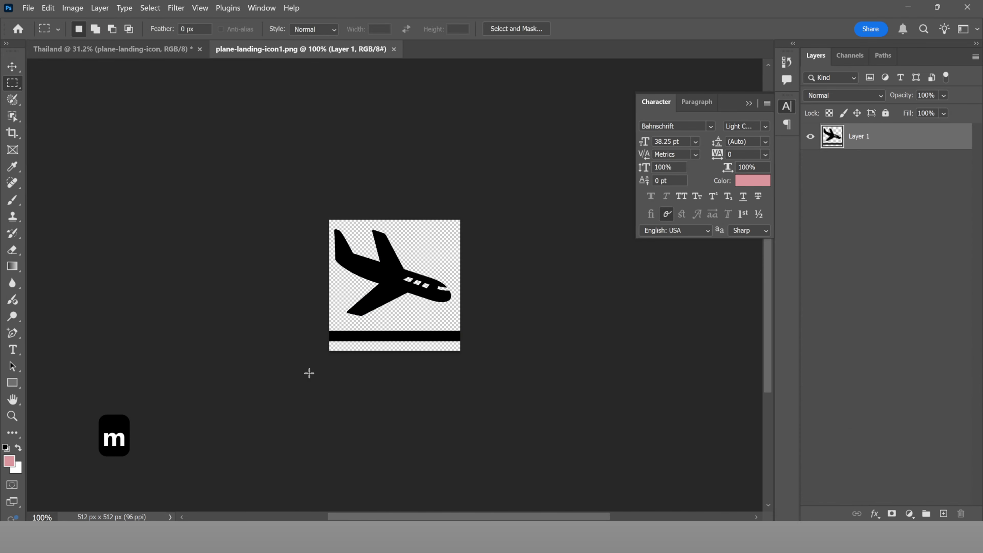
{"action": "left_click_drag", "start_coordinate": [314, 323], "coordinate": [540, 378]}
{"action": "key", "text": "BackSpace"}
{"action": "key", "text": "ctrl+d"}
{"action": "key", "text": "ctrl+s"}
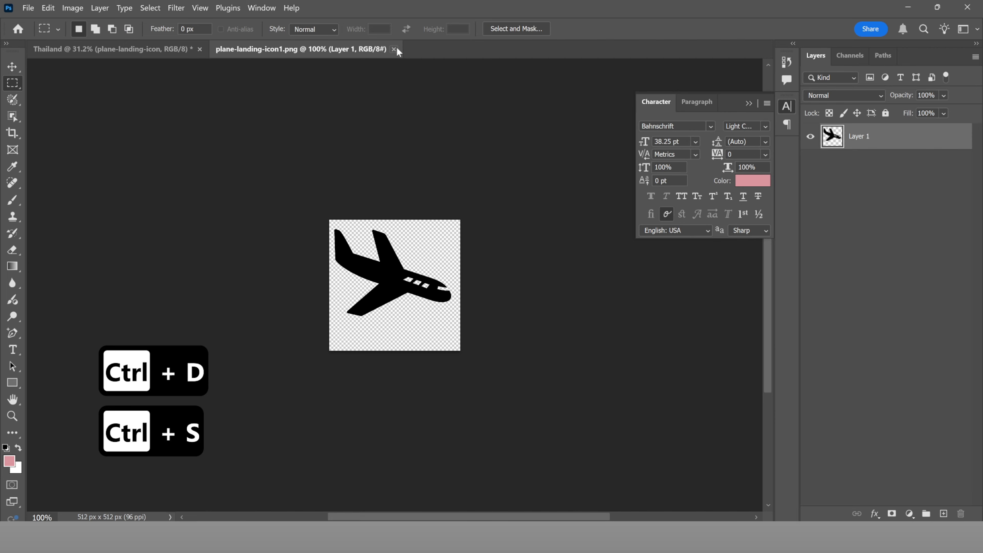
{"action": "left_click", "coordinate": [393, 48]}
Step: Scale the plane icon to about 13.25% and centre it just above the Addivista heading
{"action": "scroll", "coordinate": [379, 304], "scroll_direction": "up", "scroll_amount": 3}
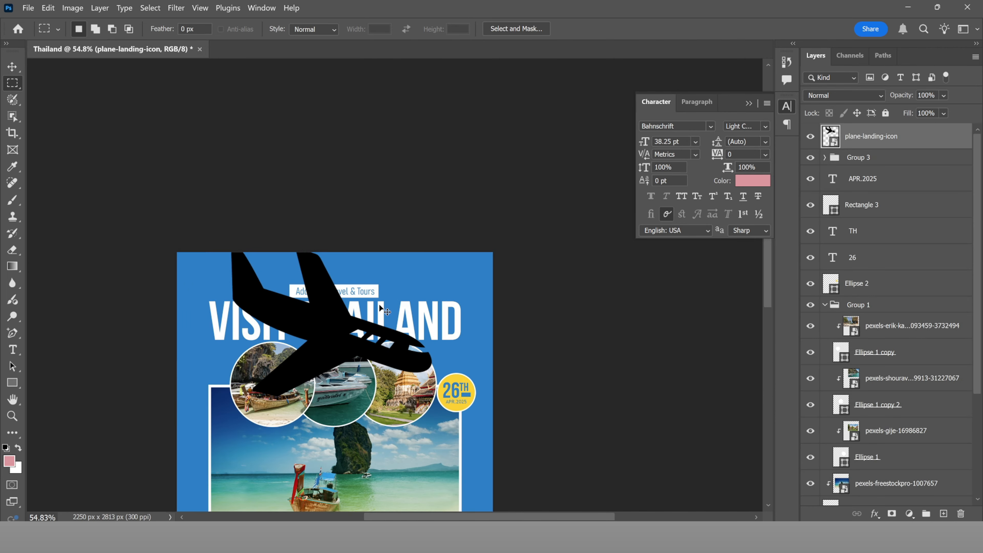
{"action": "key", "text": "ctrl+t"}
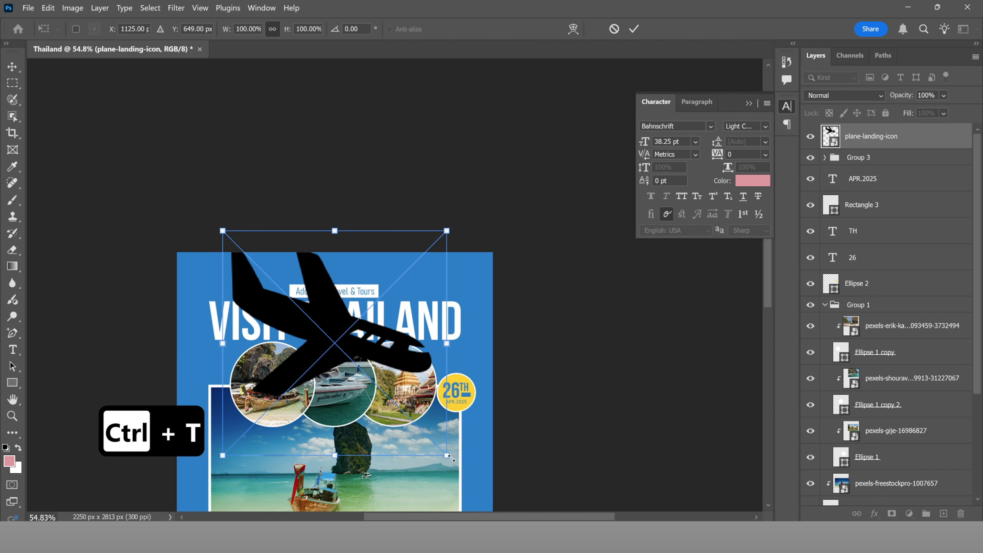
{"action": "left_click_drag", "start_coordinate": [450, 457], "coordinate": [329, 275]}
{"action": "scroll", "coordinate": [331, 267], "scroll_direction": "up", "scroll_amount": 5}
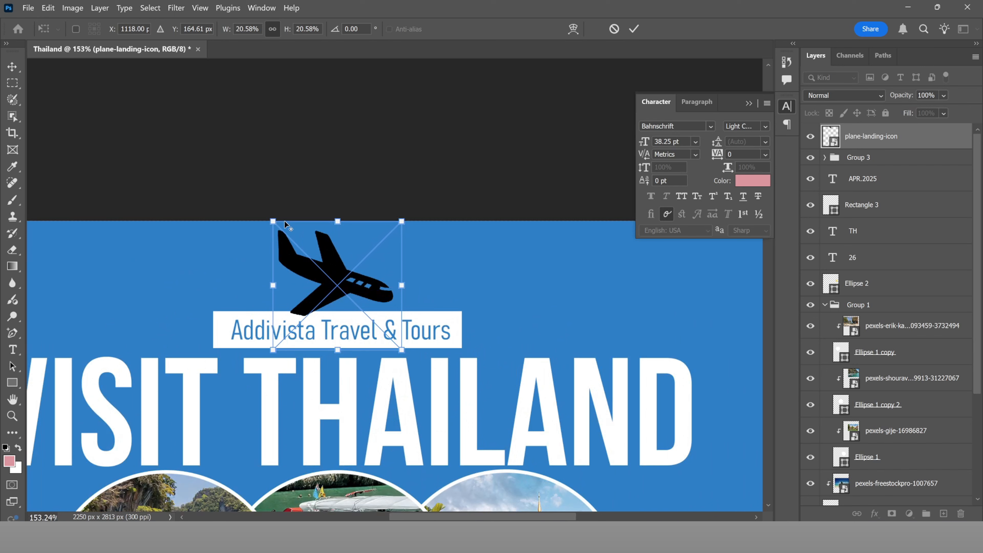
{"action": "left_click_drag", "start_coordinate": [270, 216], "coordinate": [296, 244]}
{"action": "mouse_move", "coordinate": [339, 293]}
{"action": "left_mouse_down"}
{"action": "mouse_move", "coordinate": [339, 303]}
{"action": "mouse_move", "coordinate": [348, 299]}
{"action": "left_mouse_up"}
{"action": "left_click_drag", "start_coordinate": [346, 296], "coordinate": [346, 308]}
{"action": "key", "text": "Up"}
{"action": "key", "text": "Up"}
{"action": "key", "text": "Up"}
{"action": "key", "text": "Up"}
{"action": "key", "text": "Up"}
{"action": "key", "text": "Up"}
{"action": "key", "text": "Up"}
{"action": "key", "text": "Up"}
{"action": "key", "text": "Up"}
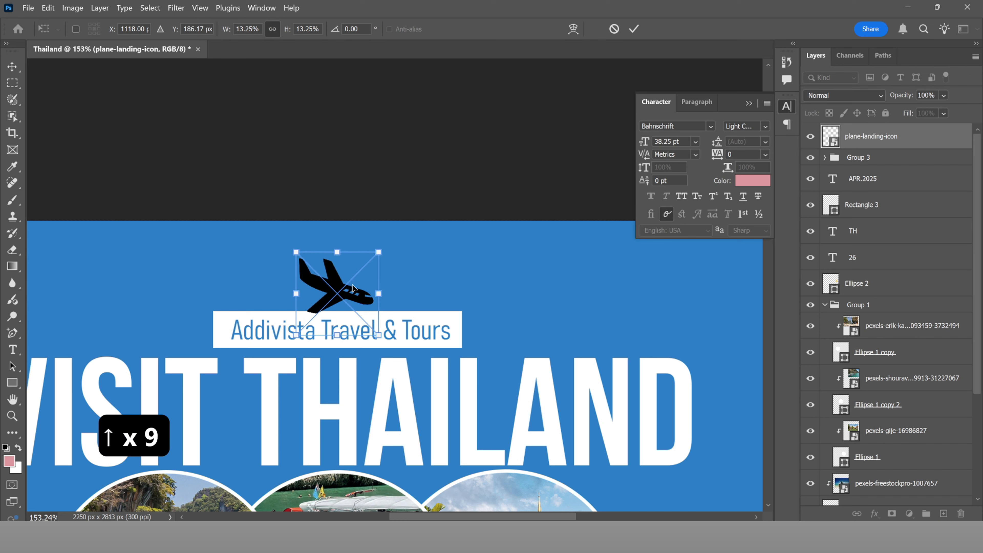
{"action": "left_click", "coordinate": [634, 29]}
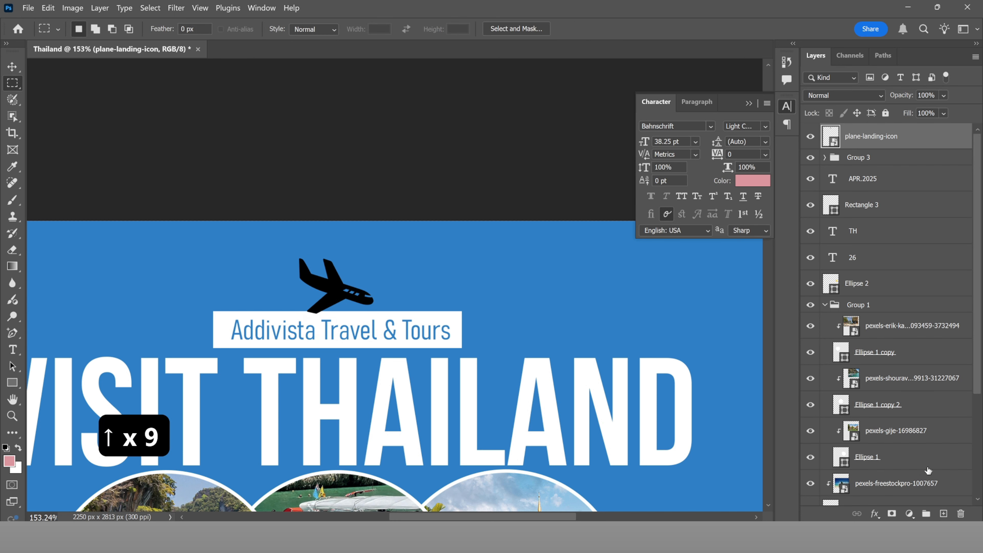
Step: Add a #ffffff Solid Color fill layer (Color Fill 3) clipped to the plane-landing-icon
{"action": "left_click", "coordinate": [910, 512]}
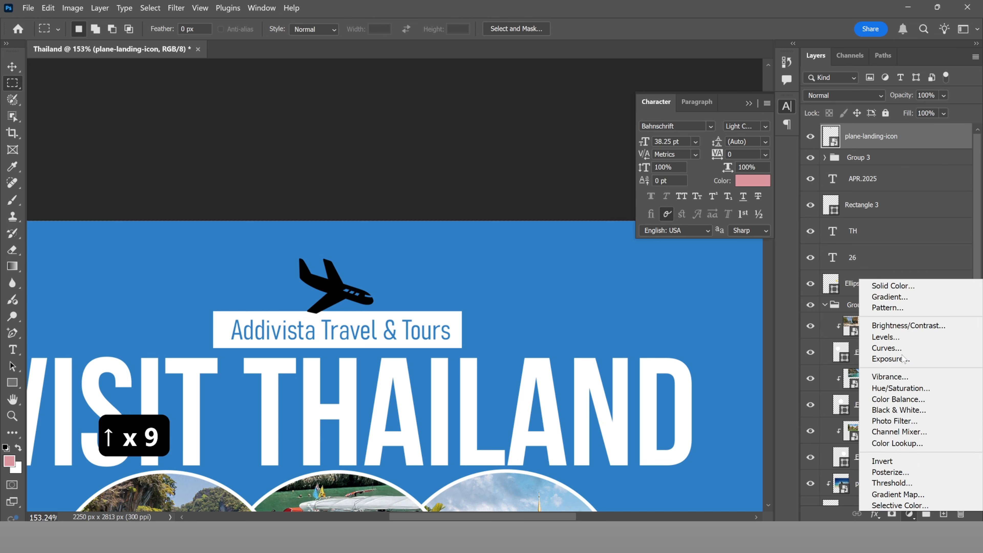
{"action": "left_click", "coordinate": [891, 289]}
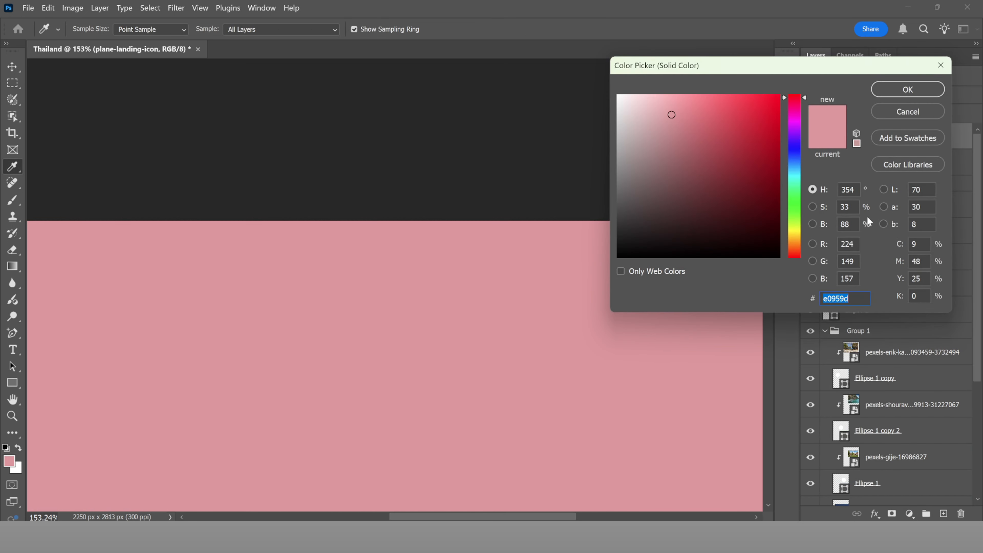
{"action": "type", "text": "f0f0f0"}
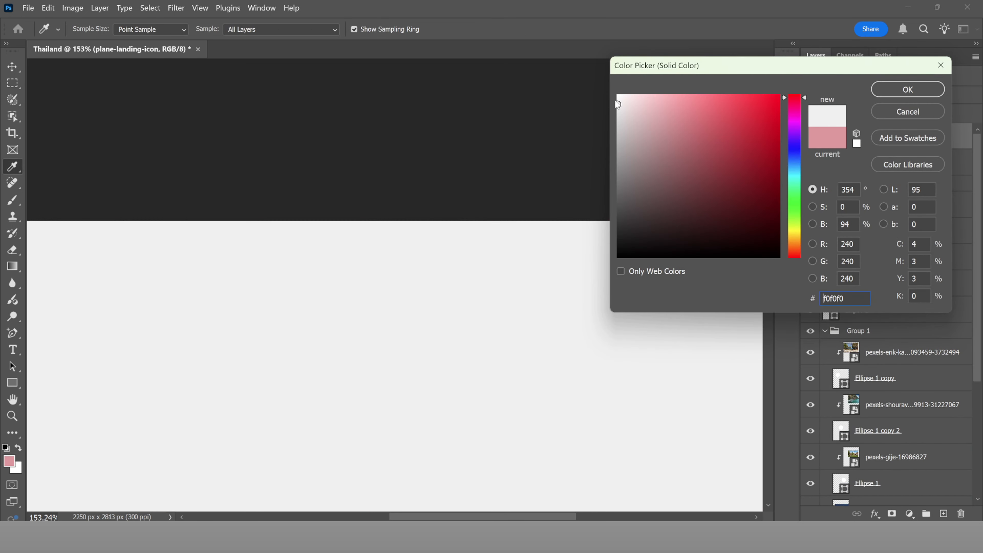
{"action": "left_click_drag", "start_coordinate": [618, 104], "coordinate": [597, 83]}
{"action": "left_click", "coordinate": [885, 90]}
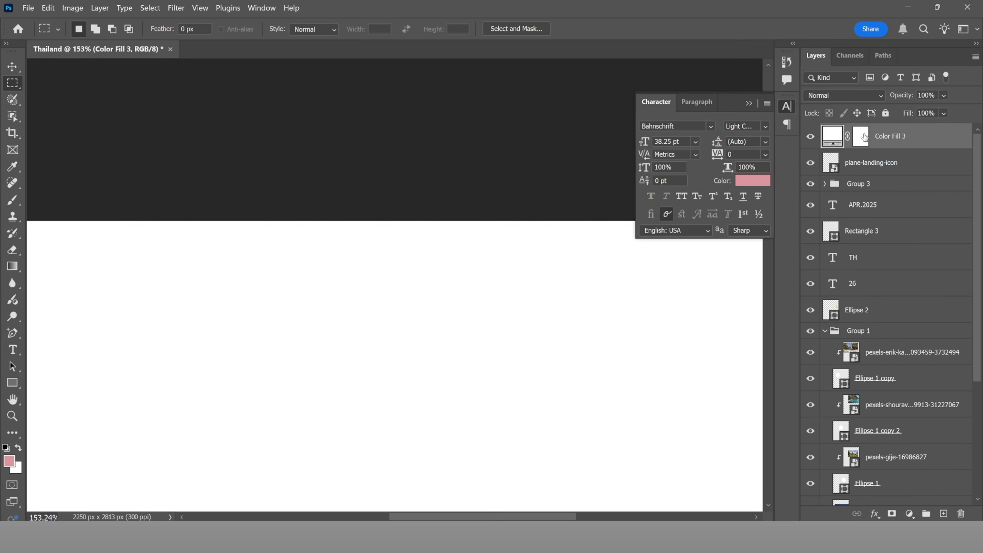
{"action": "scroll", "coordinate": [410, 254], "scroll_direction": "down", "scroll_amount": 5}
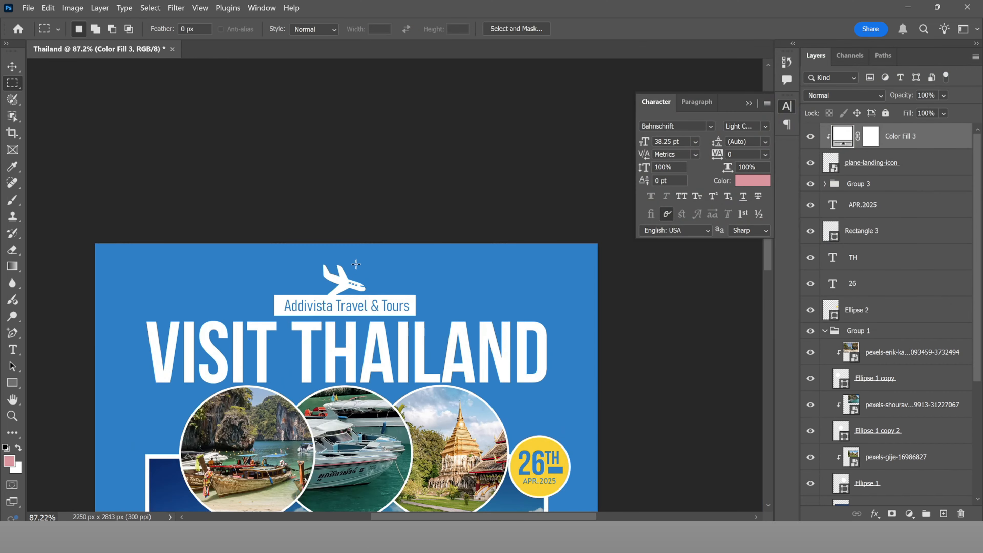
{"action": "key", "text": "Up"}
{"action": "key", "text": "Up"}
{"action": "key", "text": "Up"}
{"action": "key", "text": "Up"}
{"action": "key", "text": "Up"}
{"action": "key", "text": "Up"}
{"action": "key", "text": "Up"}
{"action": "key", "text": "Up"}
{"action": "key", "text": "Up"}
{"action": "key", "text": "Up"}
{"action": "key", "text": "Up"}
{"action": "key", "text": "Up"}
{"action": "key", "text": "Up"}
{"action": "key", "text": "Up"}
{"action": "key", "text": "Up"}
{"action": "key", "text": "Up"}
{"action": "key", "text": "Up"}
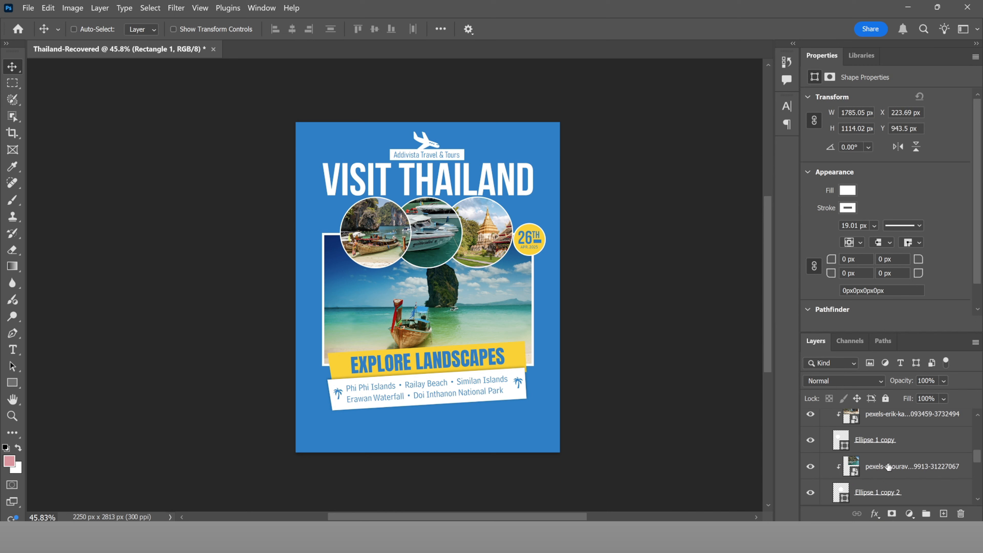
{"action": "scroll", "coordinate": [884, 457], "scroll_direction": "up", "scroll_amount": 5}
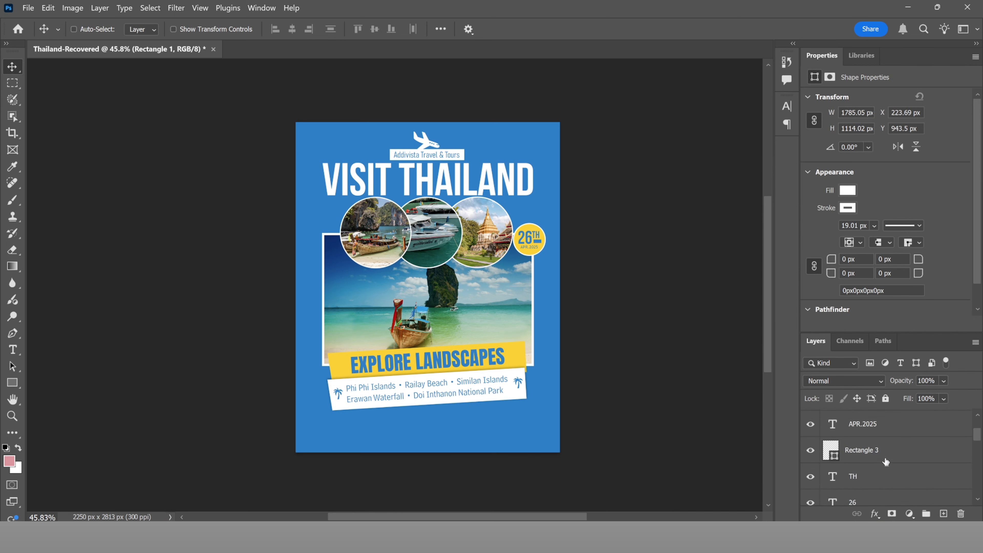
{"action": "left_click", "coordinate": [894, 429]}
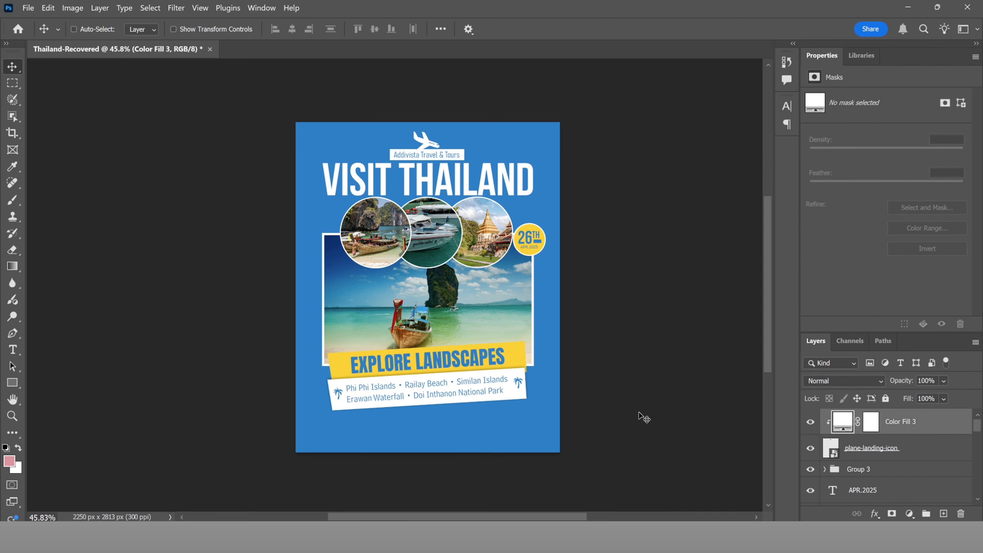
Step: Place '10293233 copy' red scalloped badge, shrink it and set it at the poster's left edge
{"action": "key", "text": "alt+Tab"}
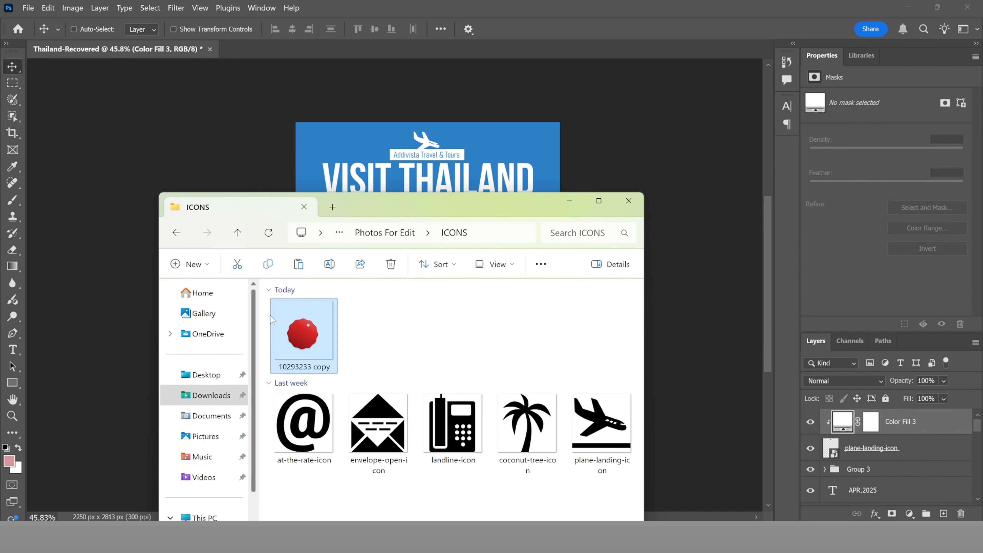
{"action": "left_click_drag", "start_coordinate": [299, 327], "coordinate": [381, 185]}
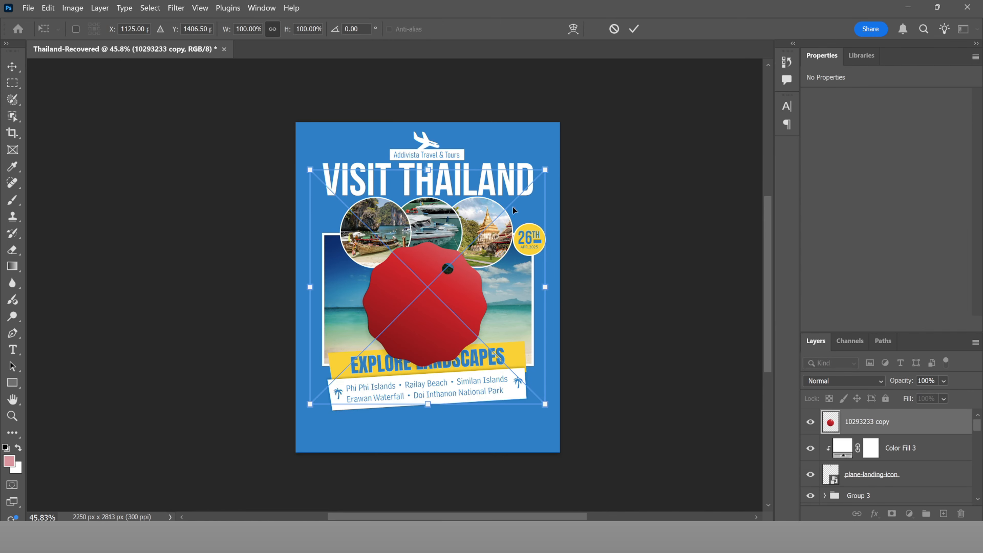
{"action": "left_click_drag", "start_coordinate": [546, 170], "coordinate": [459, 255]}
{"action": "scroll", "coordinate": [403, 325], "scroll_direction": "up", "scroll_amount": 5}
{"action": "left_click_drag", "start_coordinate": [451, 295], "coordinate": [298, 363]}
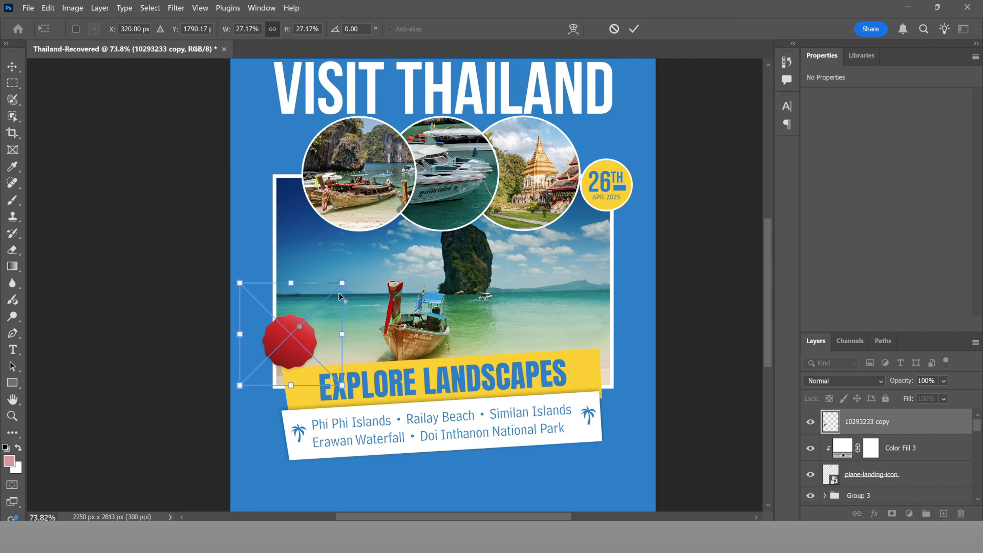
{"action": "left_click_drag", "start_coordinate": [341, 284], "coordinate": [336, 297]}
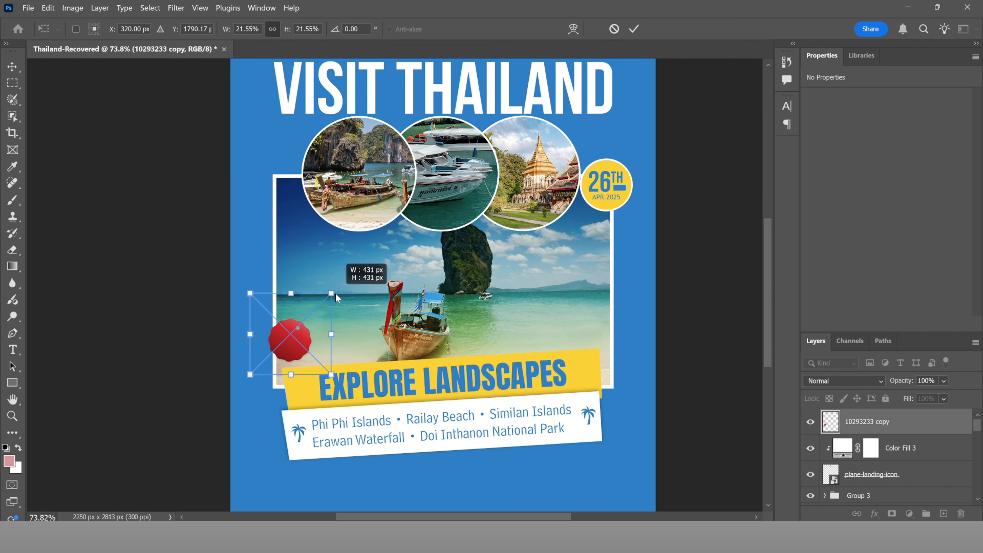
{"action": "left_click_drag", "start_coordinate": [313, 334], "coordinate": [304, 339]}
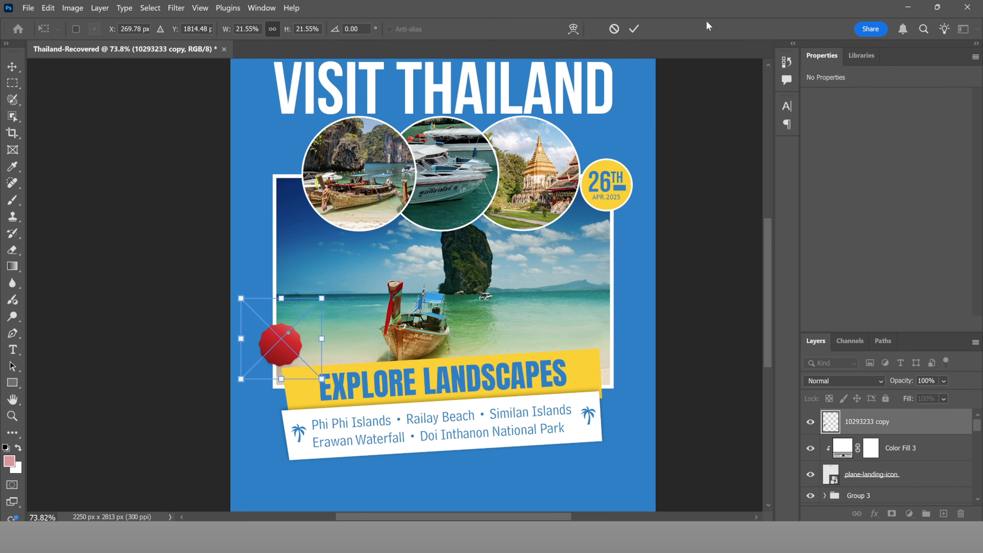
{"action": "left_click", "coordinate": [634, 29]}
Step: Enlarge the red badge slightly to 282 × 282 px
{"action": "scroll", "coordinate": [481, 263], "scroll_direction": "down", "scroll_amount": 3}
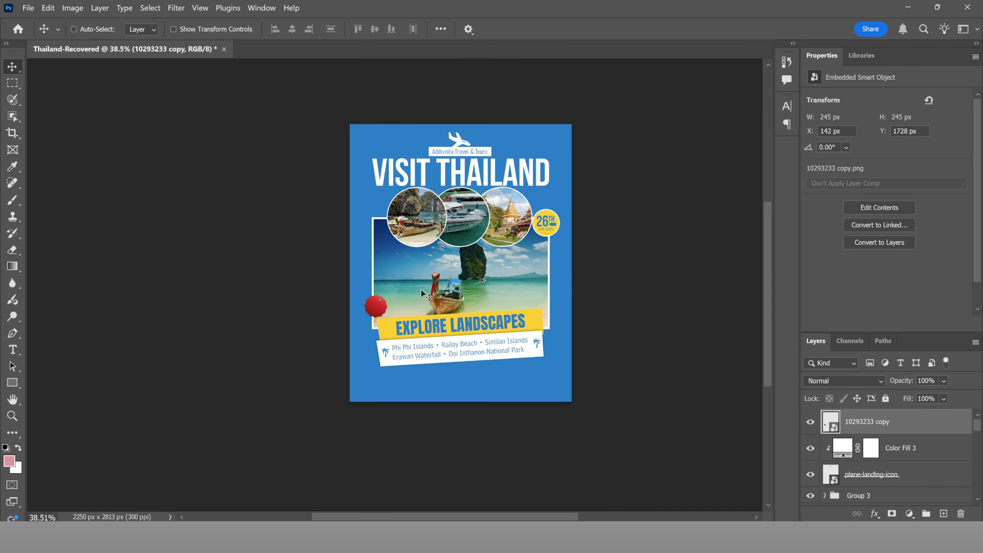
{"action": "scroll", "coordinate": [423, 295], "scroll_direction": "up", "scroll_amount": 3}
{"action": "left_click_drag", "start_coordinate": [428, 312], "coordinate": [394, 345]}
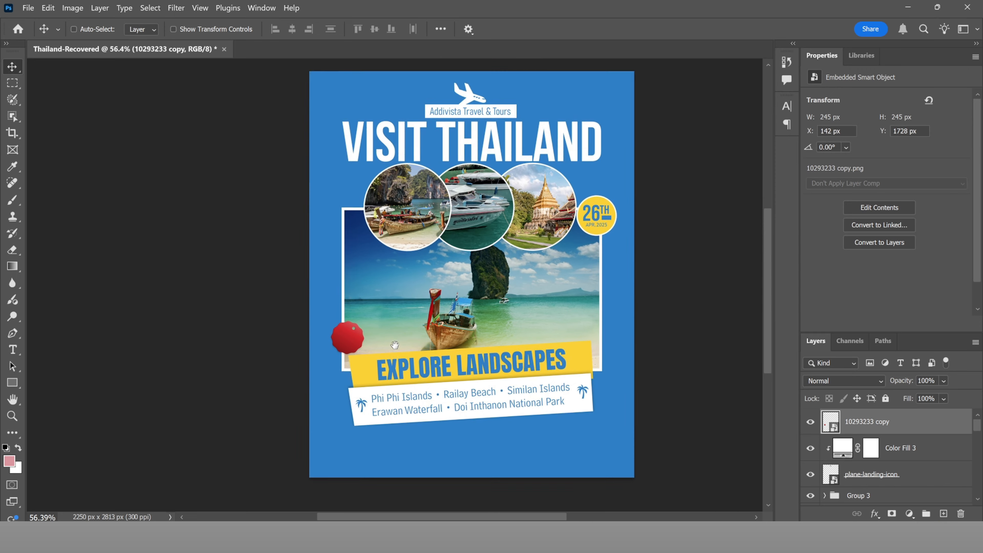
{"action": "key", "text": "ctrl+t"}
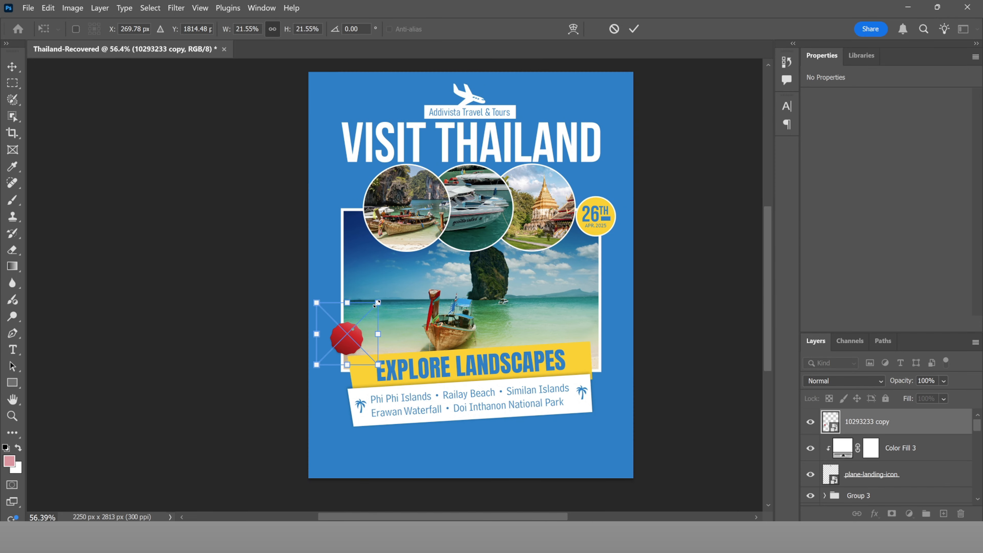
{"action": "left_click_drag", "start_coordinate": [376, 304], "coordinate": [383, 301]}
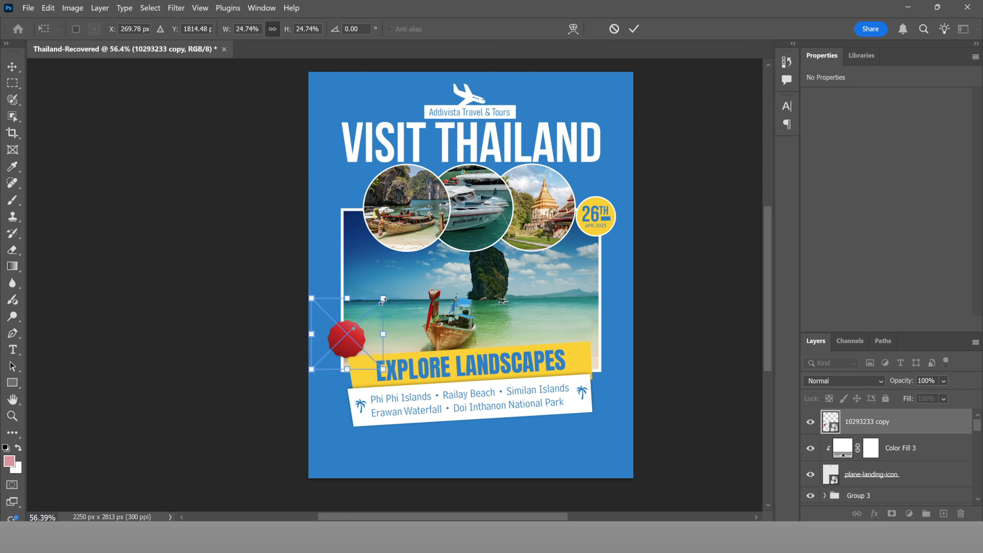
{"action": "left_click", "coordinate": [634, 29]}
Step: Add a new '1,500$' text layer and colour it white
{"action": "key", "text": "t"}
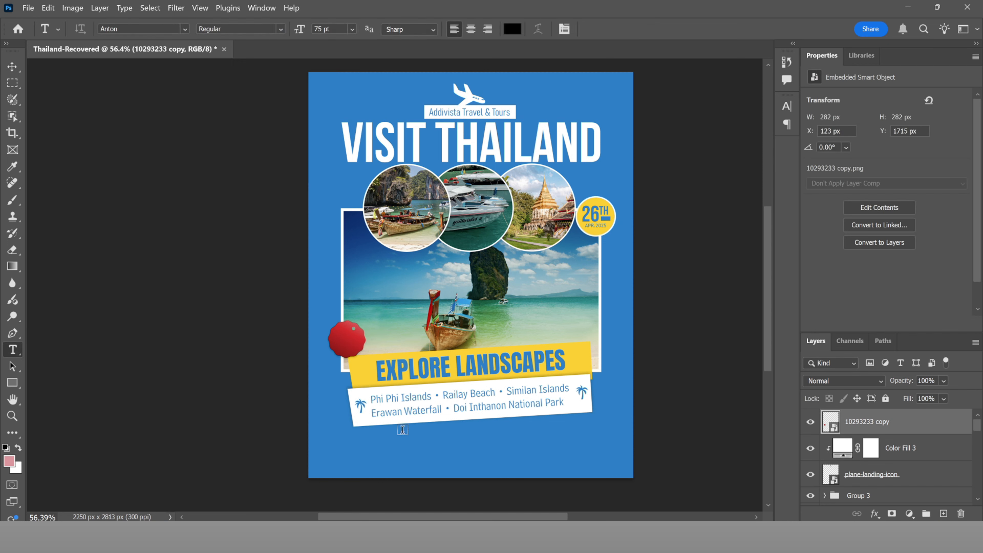
{"action": "left_click", "coordinate": [387, 458]}
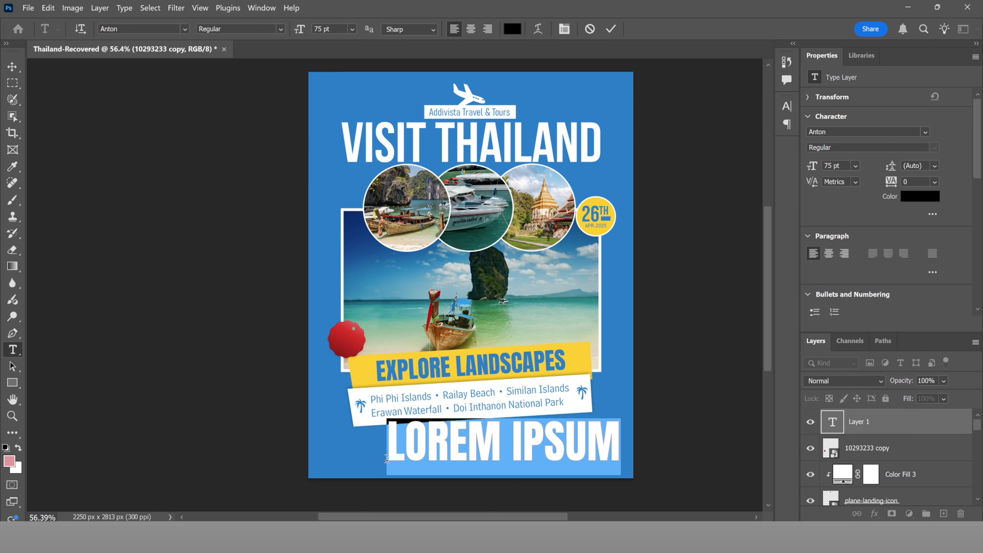
{"action": "type", "text": "1,500"}
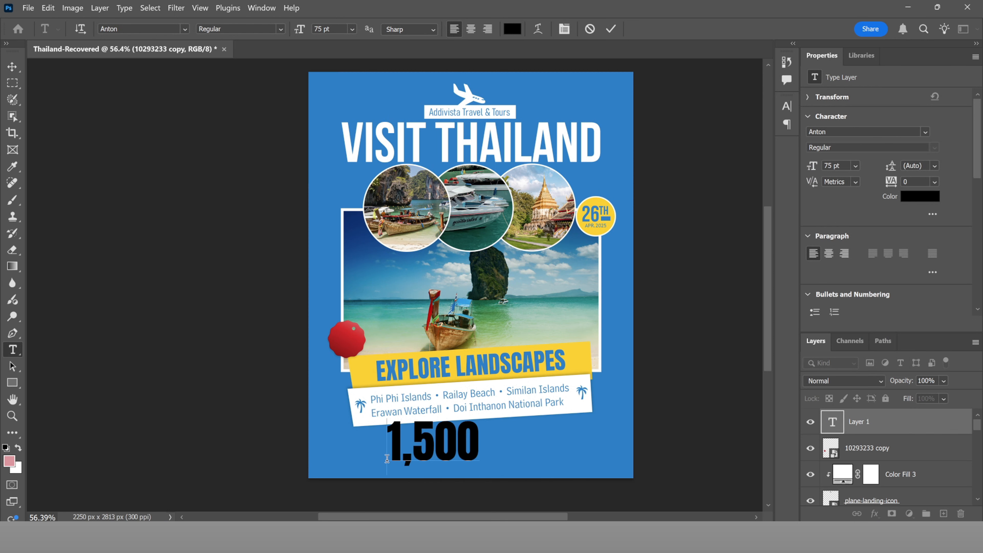
{"action": "type", "text": "$"}
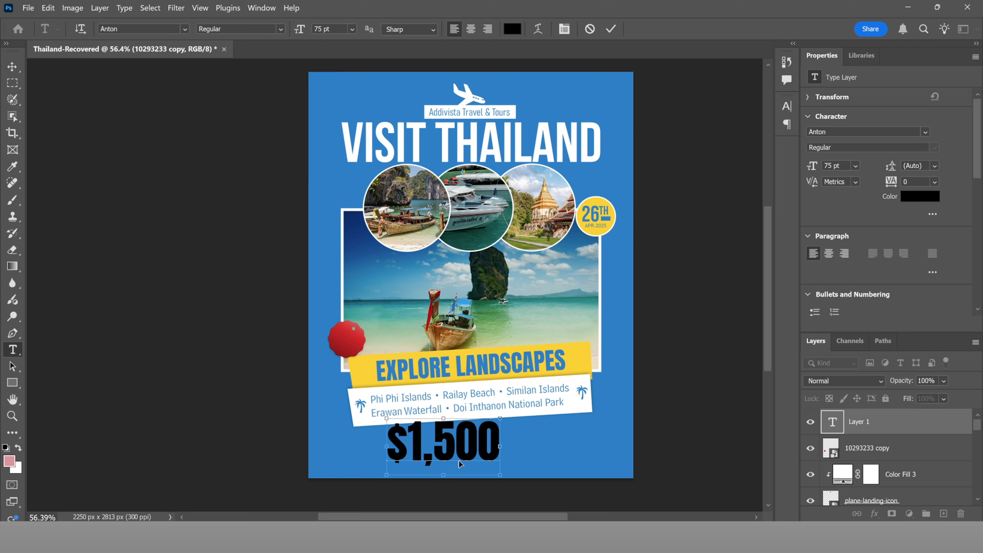
{"action": "key", "text": "ctrl+a"}
{"action": "left_click", "coordinate": [513, 29]}
{"action": "left_click", "coordinate": [663, 154]}
{"action": "left_click_drag", "start_coordinate": [589, 78], "coordinate": [584, 74]}
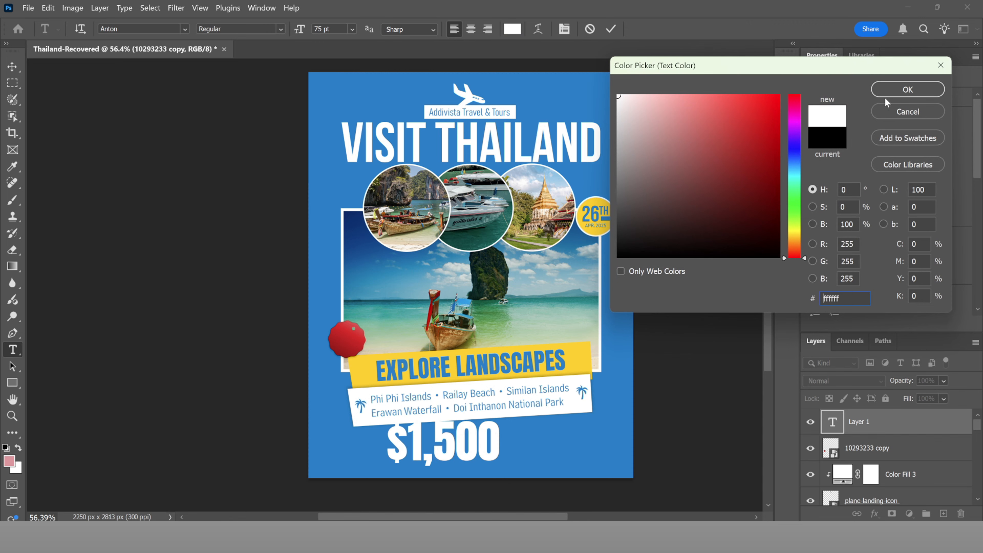
{"action": "left_click", "coordinate": [903, 93]}
Step: Scale the $1,500 price down to 18 pt and centre it on the red badge
{"action": "left_click_drag", "start_coordinate": [476, 413], "coordinate": [393, 320]}
{"action": "scroll", "coordinate": [351, 329], "scroll_direction": "up", "scroll_amount": 3}
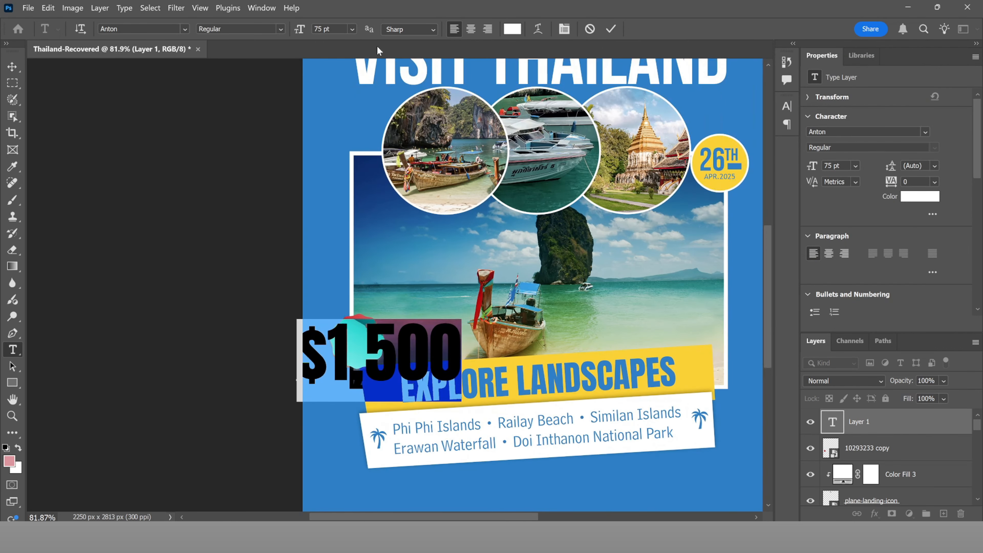
{"action": "left_click_drag", "start_coordinate": [299, 29], "coordinate": [266, 54]}
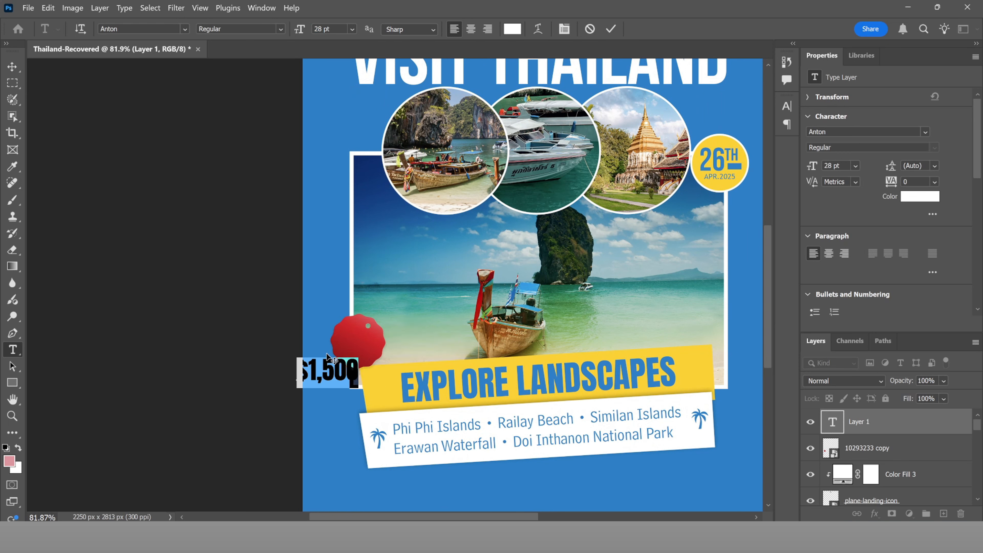
{"action": "left_click_drag", "start_coordinate": [327, 358], "coordinate": [357, 331]}
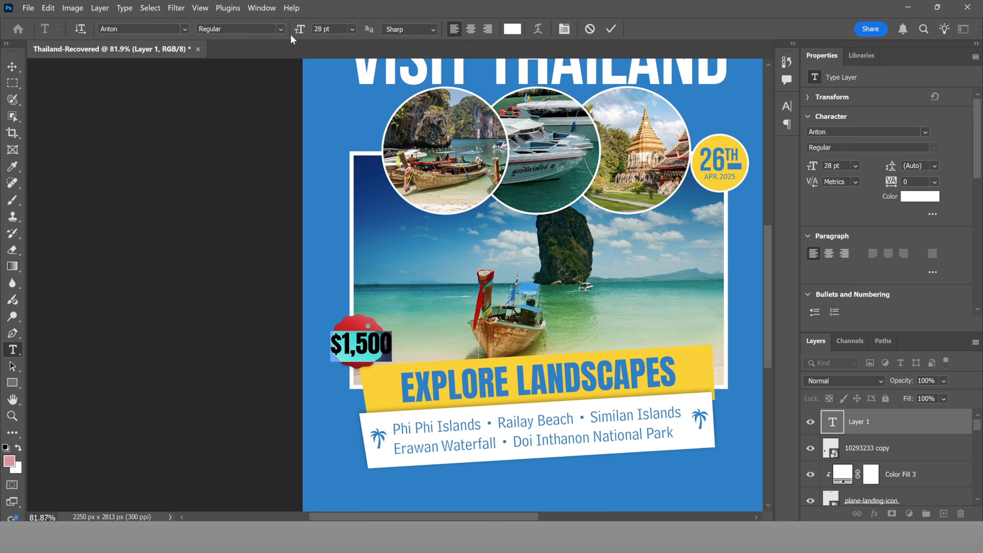
{"action": "left_click_drag", "start_coordinate": [300, 31], "coordinate": [295, 33]}
{"action": "left_click_drag", "start_coordinate": [355, 338], "coordinate": [360, 332]}
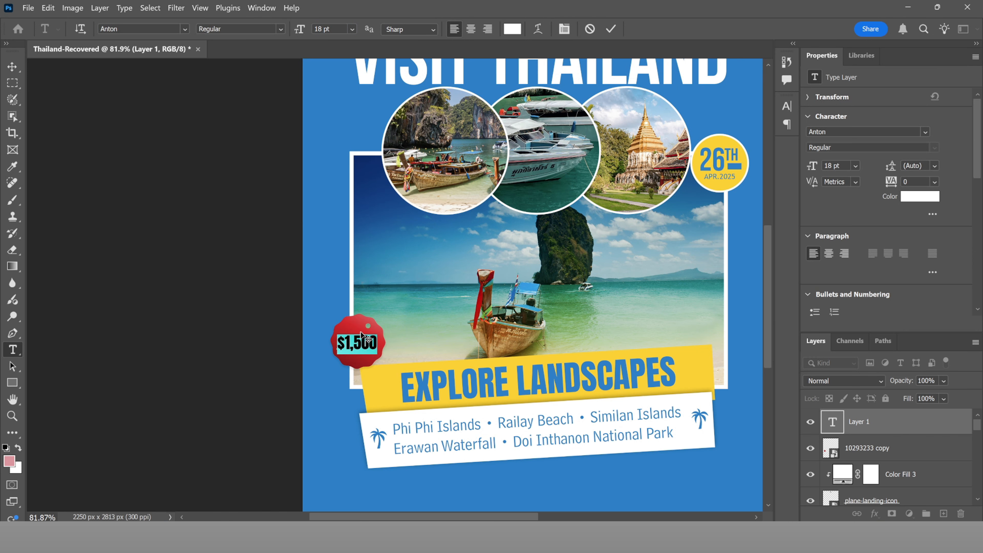
{"action": "left_click", "coordinate": [611, 28]}
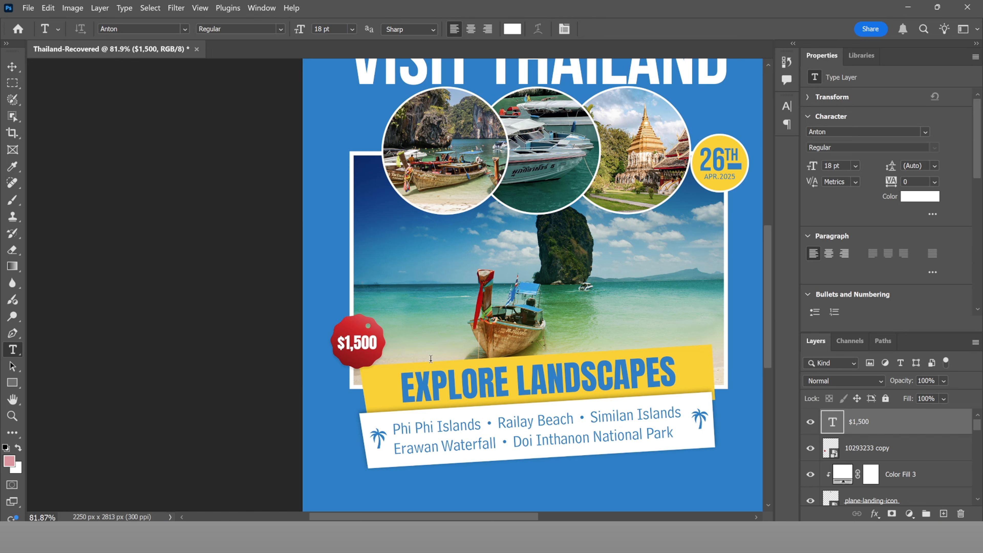
{"action": "scroll", "coordinate": [393, 282], "scroll_direction": "down", "scroll_amount": 3}
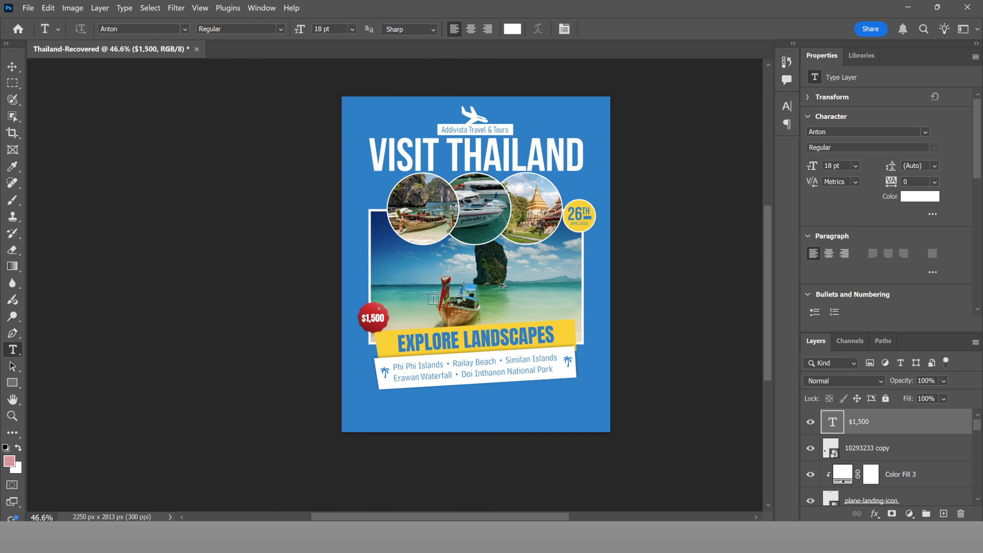
{"action": "left_click", "coordinate": [427, 407]}
Step: Type PER PERSON, size it to 7 pt, and centre it beneath $1,500 on the badge
{"action": "type", "text": "PER PERSON"}
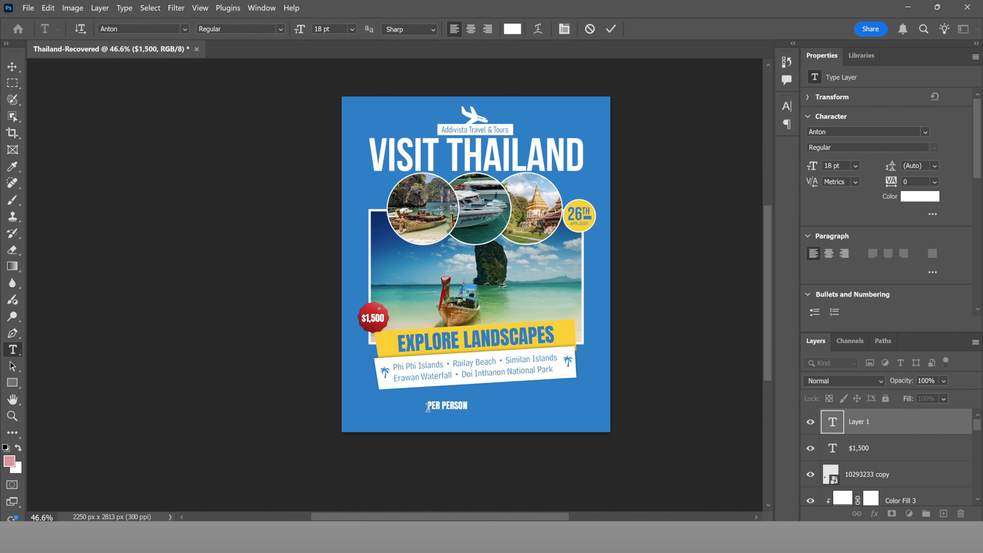
{"action": "key", "text": "ctrl+a"}
{"action": "scroll", "coordinate": [416, 401], "scroll_direction": "up", "scroll_amount": 5}
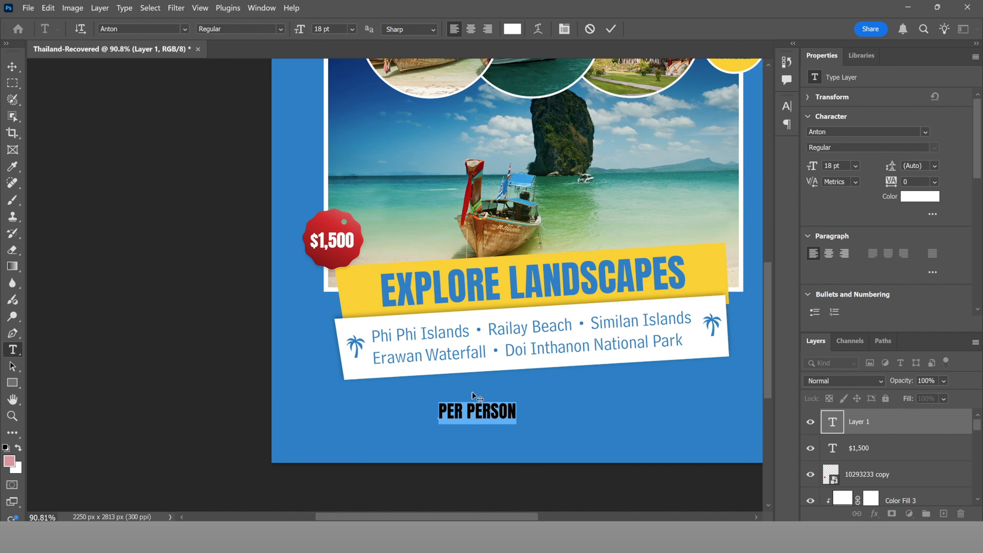
{"action": "left_click_drag", "start_coordinate": [478, 397], "coordinate": [328, 235]}
{"action": "scroll", "coordinate": [328, 245], "scroll_direction": "up", "scroll_amount": 5}
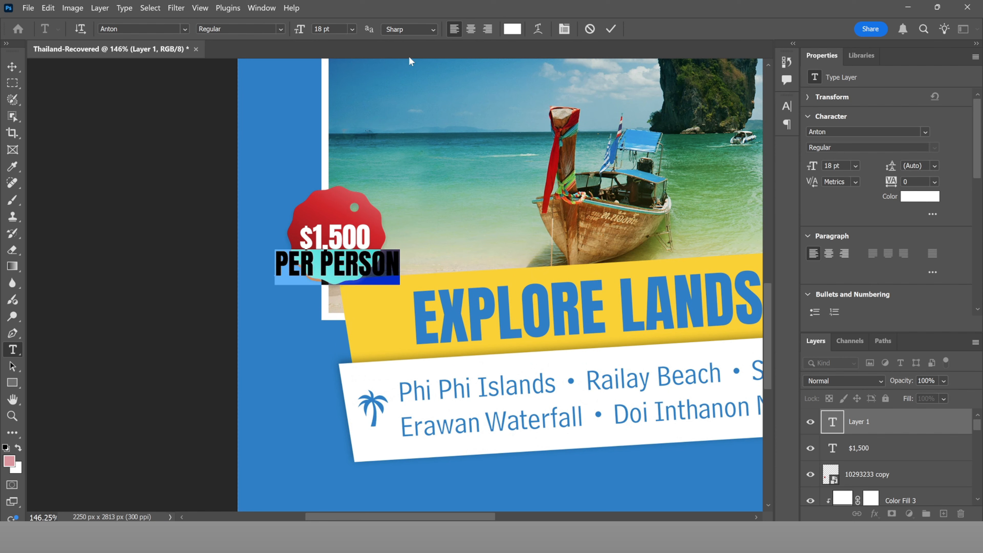
{"action": "left_click_drag", "start_coordinate": [298, 31], "coordinate": [294, 32]}
{"action": "left_click_drag", "start_coordinate": [304, 259], "coordinate": [340, 249]}
{"action": "left_click", "coordinate": [611, 29]}
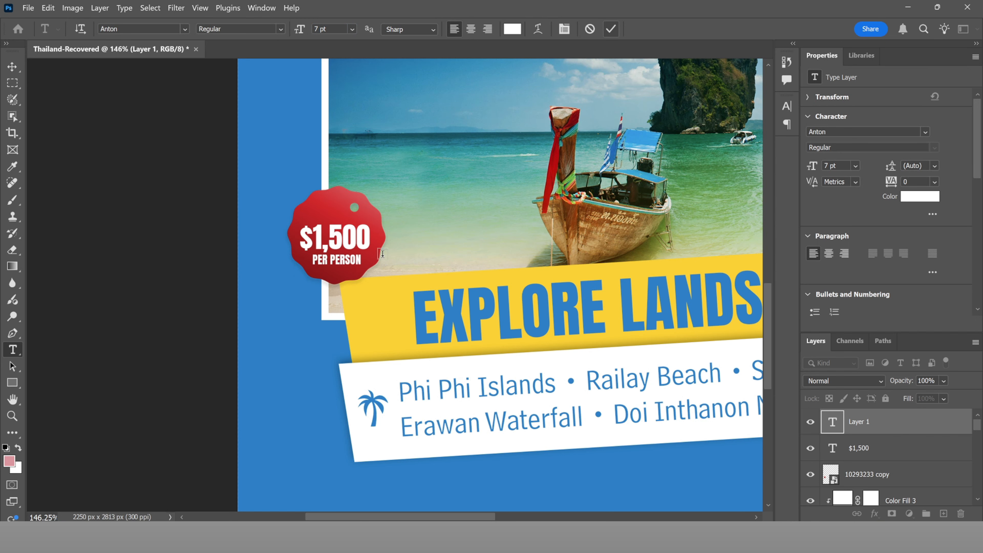
{"action": "scroll", "coordinate": [399, 242], "scroll_direction": "down", "scroll_amount": 5}
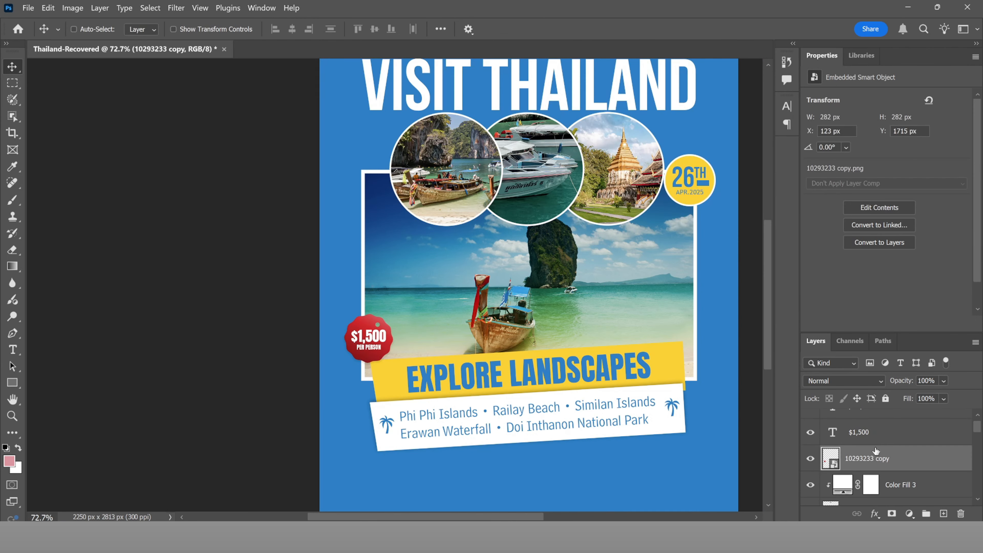
Step: Group the red badge with its $1,500 and PER PERSON text layers into Group 4
{"action": "left_click", "coordinate": [873, 434], "text": "ctrl"}
{"action": "scroll", "coordinate": [892, 448], "scroll_direction": "up", "scroll_amount": 1}
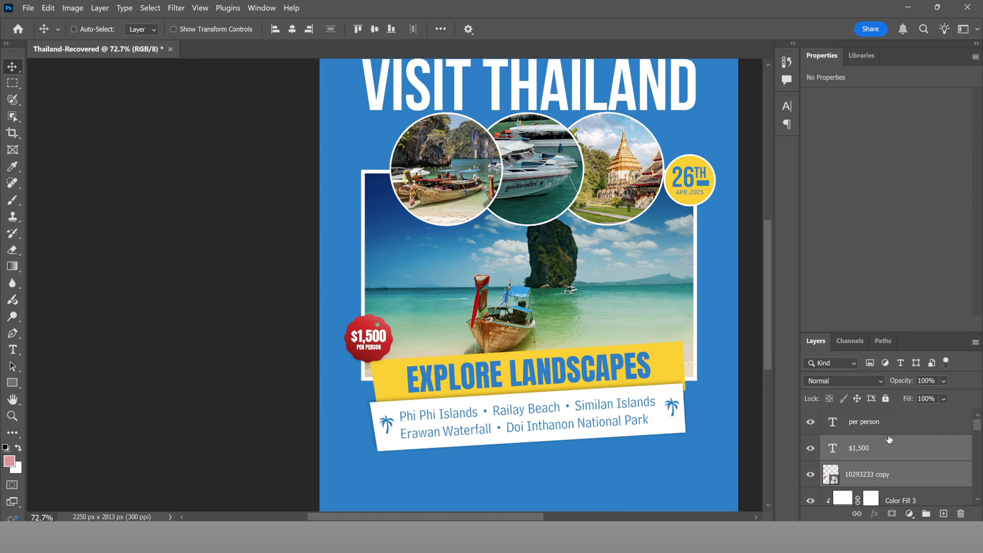
{"action": "left_click", "coordinate": [887, 423], "text": "ctrl"}
{"action": "left_click", "coordinate": [926, 514]}
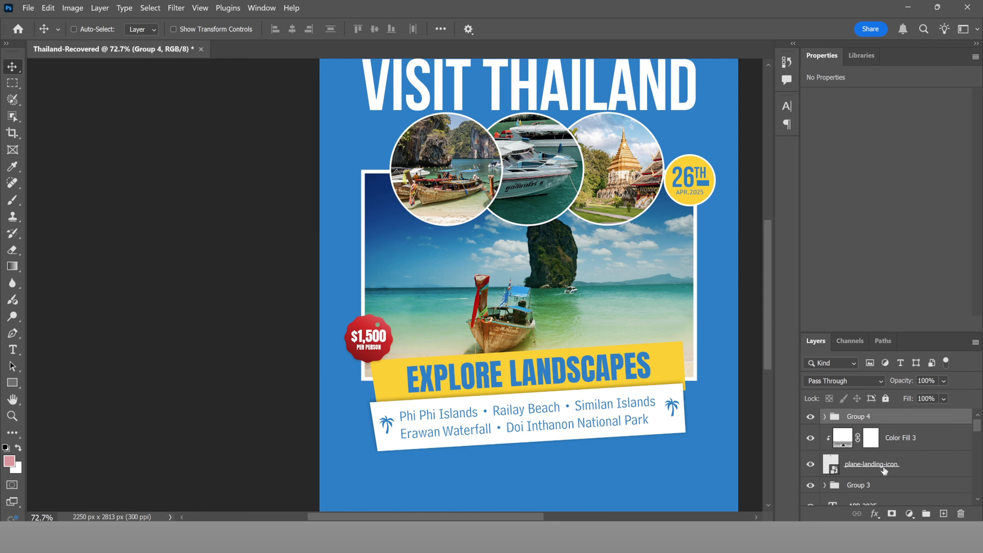
Step: Rotate the badge group about 11° counter-clockwise (-10.85°)
{"action": "scroll", "coordinate": [391, 341], "scroll_direction": "up", "scroll_amount": 5}
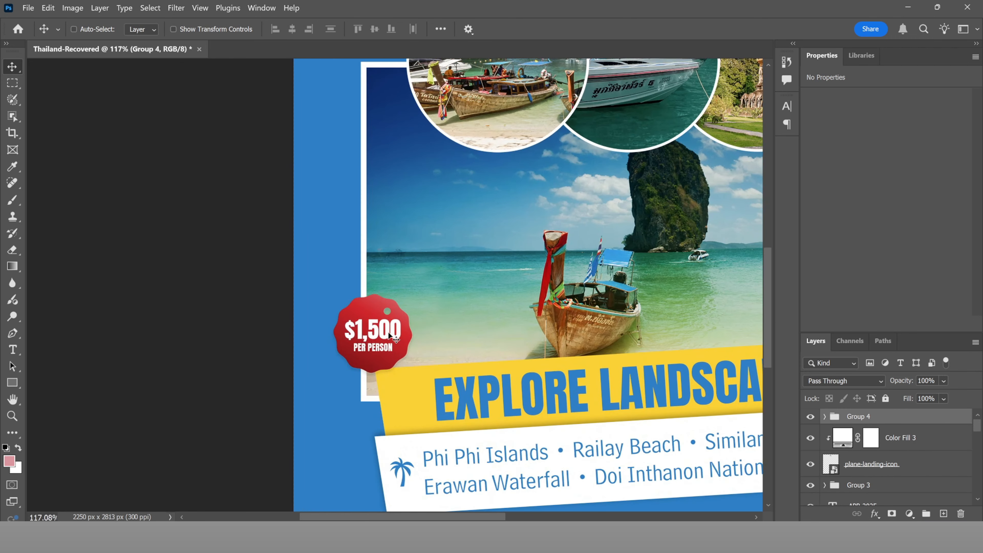
{"action": "key", "text": "ctrl+t"}
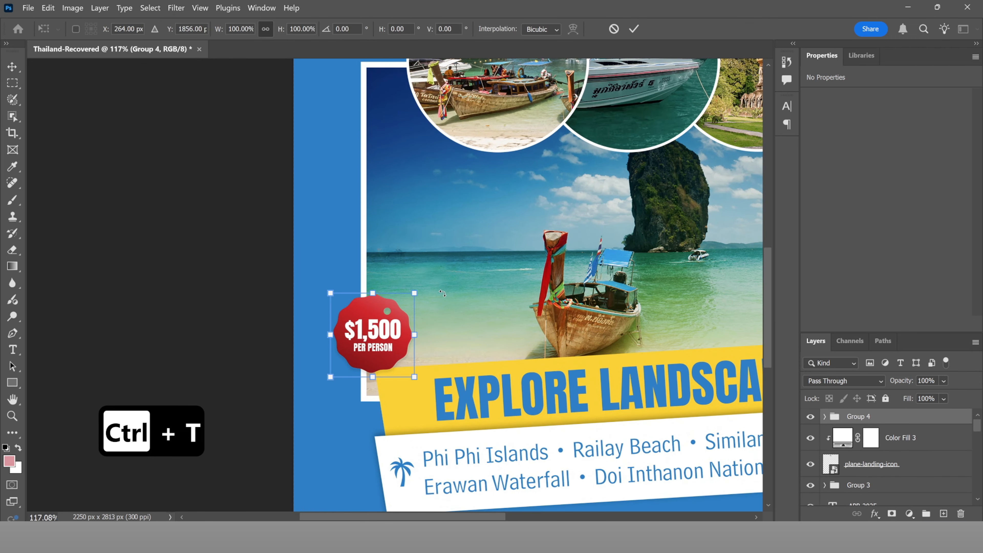
{"action": "left_click_drag", "start_coordinate": [442, 293], "coordinate": [431, 283]}
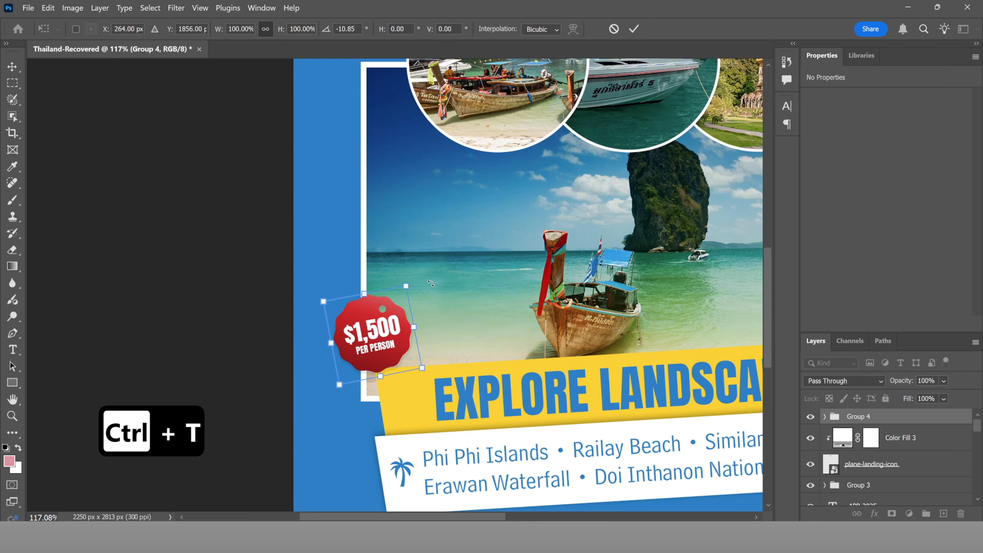
{"action": "left_click", "coordinate": [634, 28]}
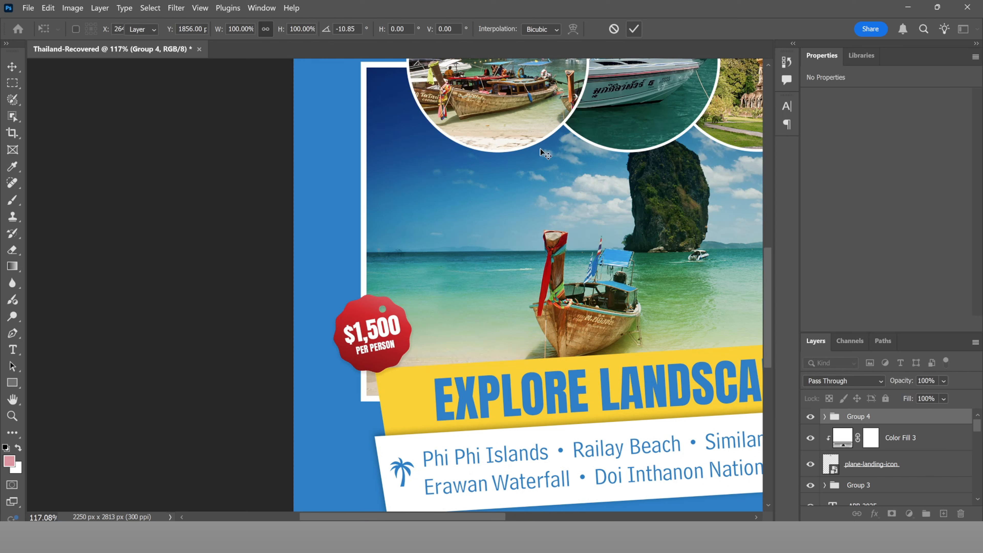
Step: Select the red badge layer inside Group 4 and bring up its layer options
{"action": "left_click", "coordinate": [404, 347], "text": "ctrl"}
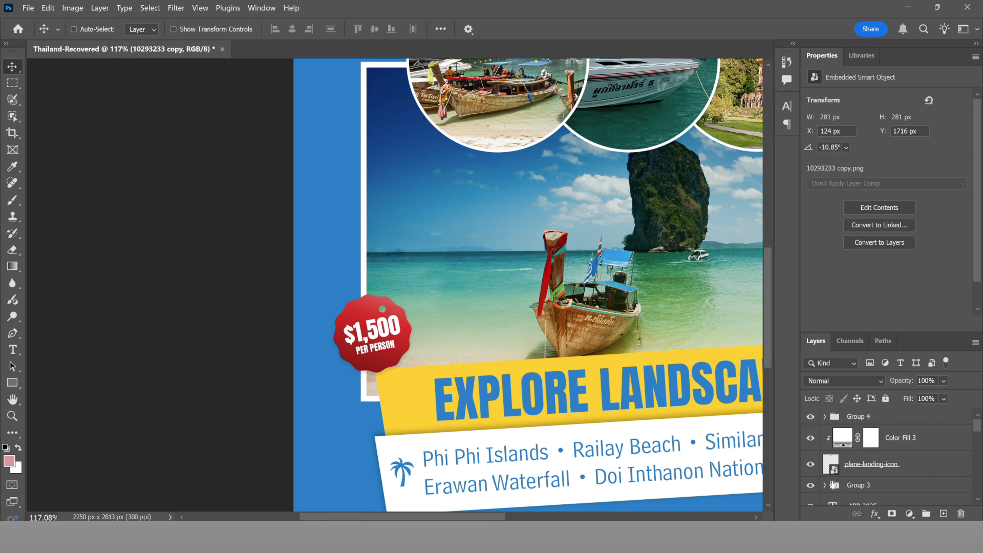
{"action": "left_click", "coordinate": [826, 417]}
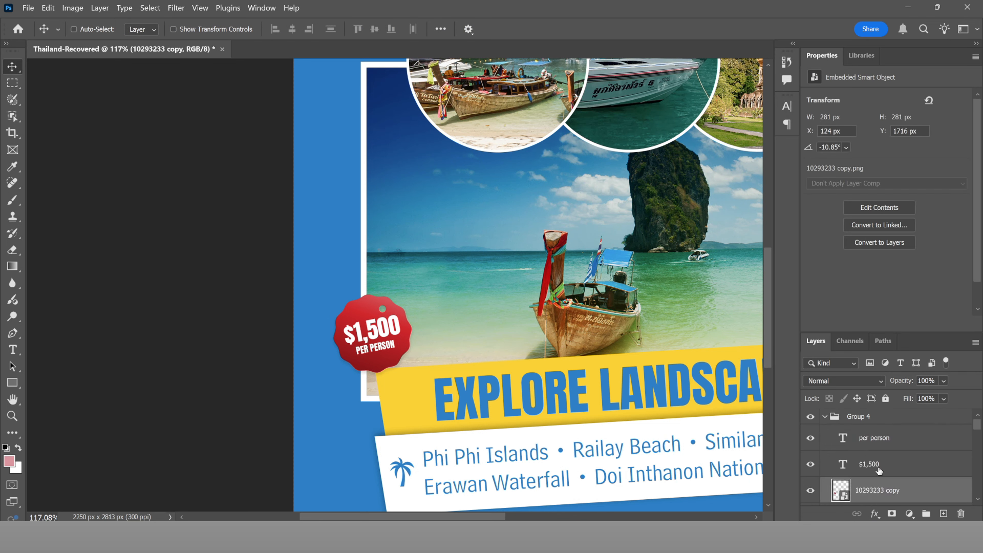
{"action": "scroll", "coordinate": [879, 470], "scroll_direction": "down", "scroll_amount": 1}
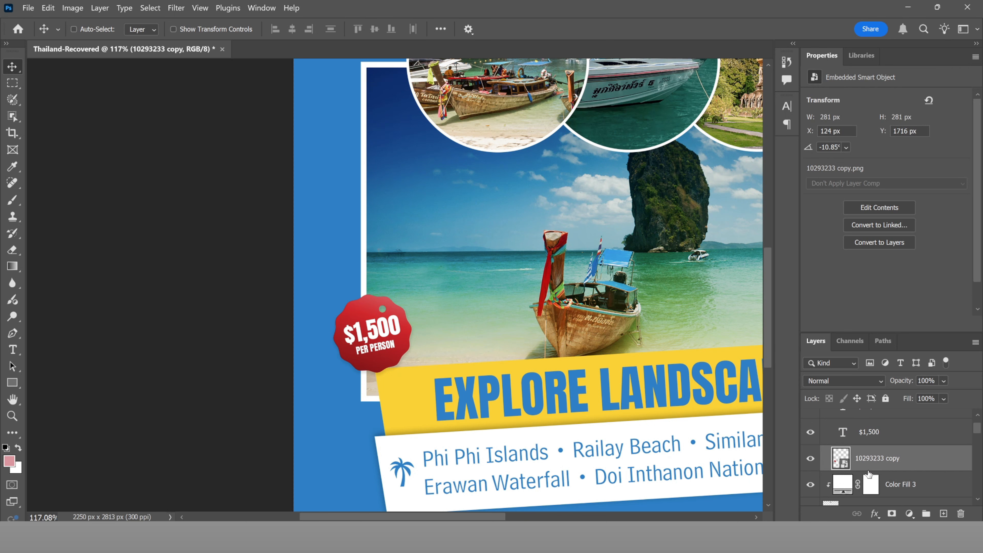
{"action": "right_click", "coordinate": [930, 460]}
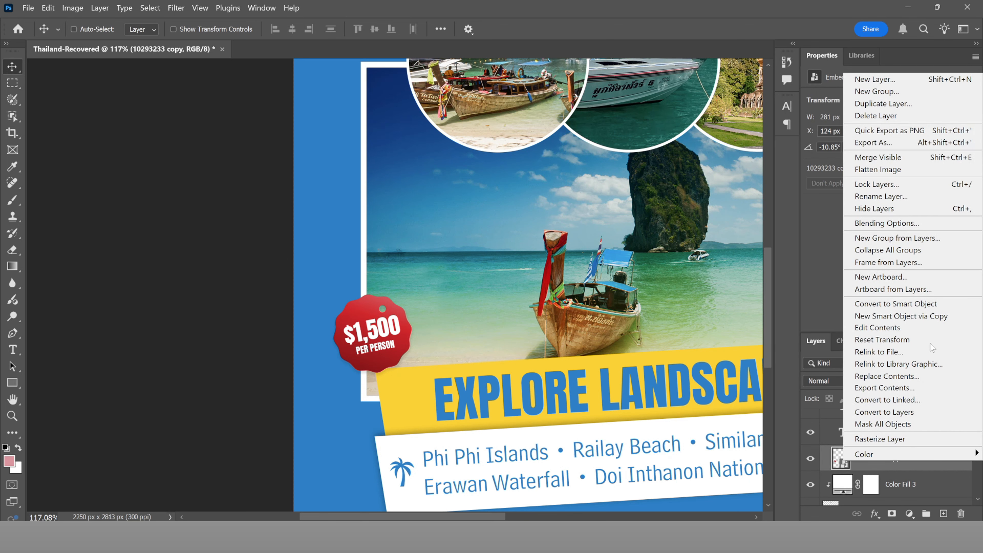
Step: Add a thin white inside Stroke layer style to the red badge layer
{"action": "left_click", "coordinate": [877, 224]}
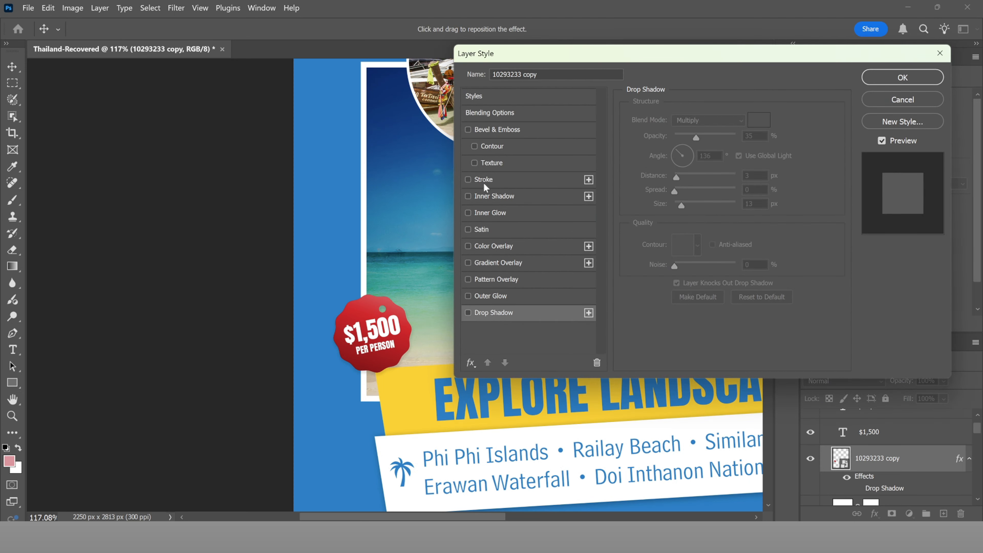
{"action": "left_click", "coordinate": [476, 178]}
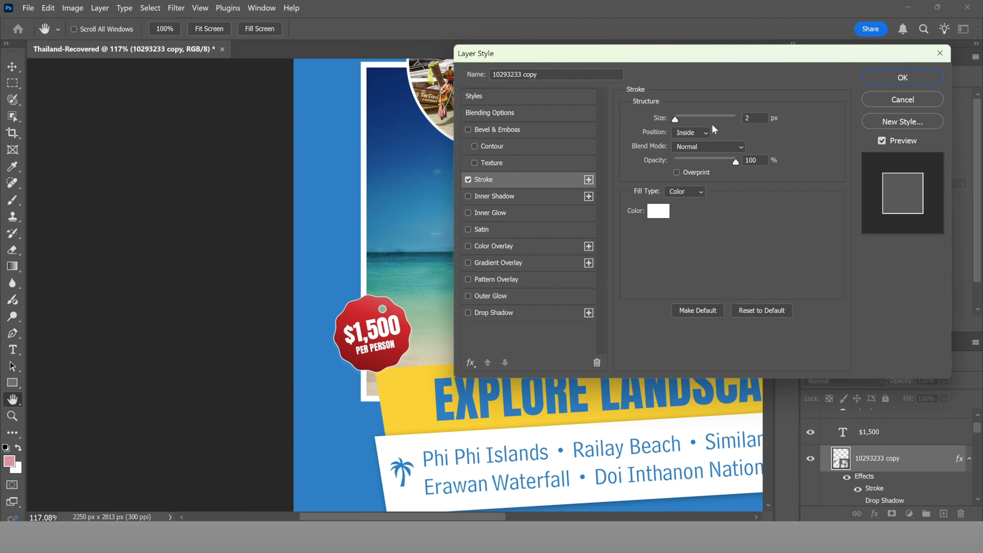
{"action": "left_click", "coordinate": [755, 118]}
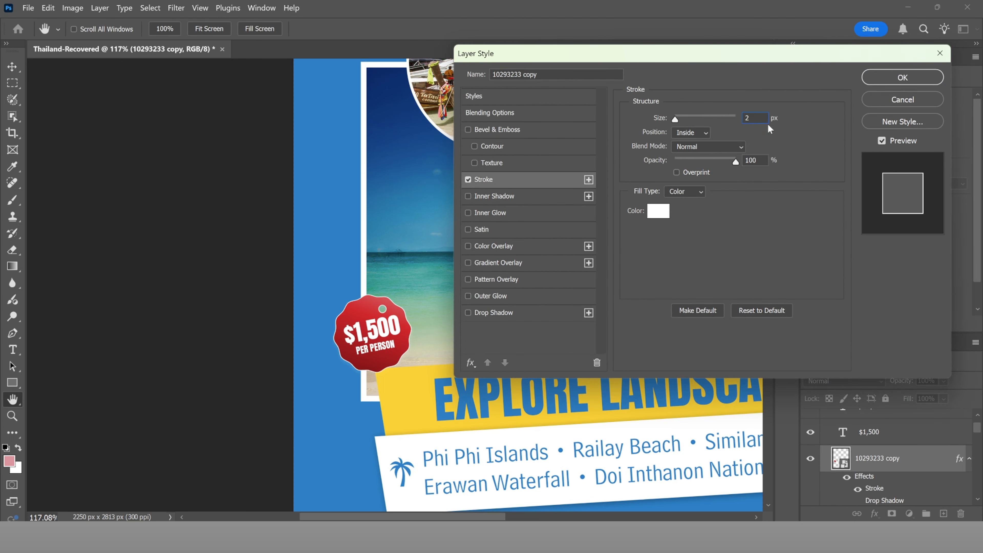
{"action": "key", "text": "Down"}
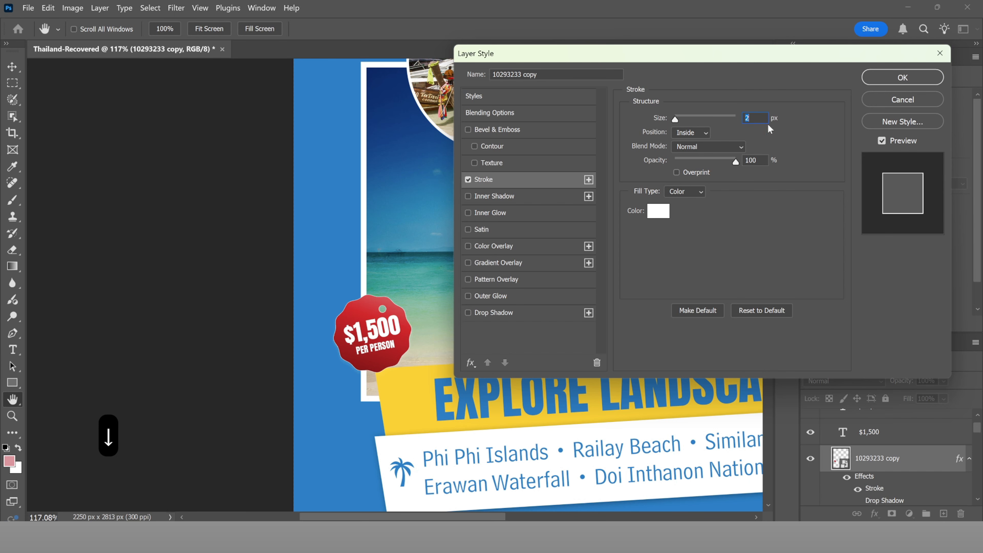
{"action": "left_click", "coordinate": [903, 78]}
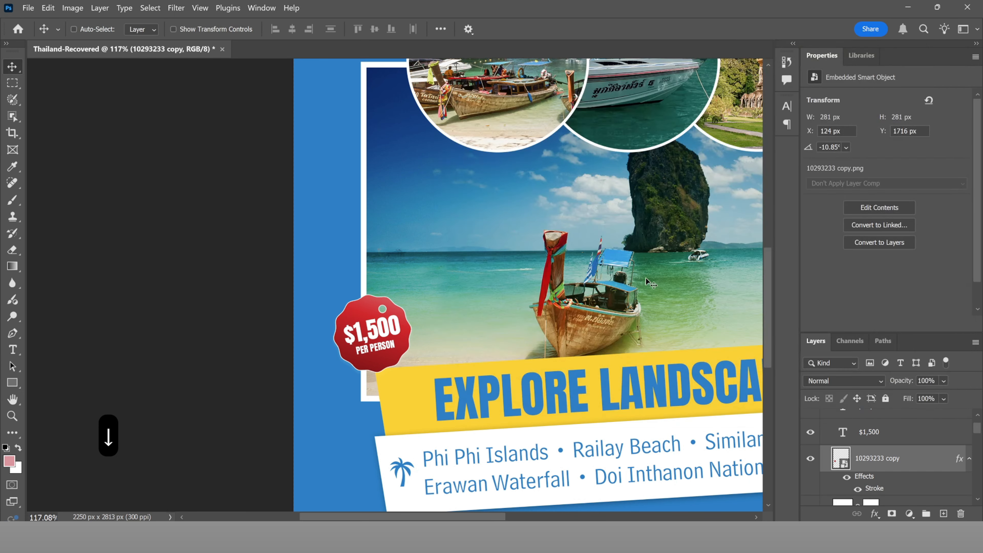
{"action": "scroll", "coordinate": [526, 267], "scroll_direction": "down", "scroll_amount": 4}
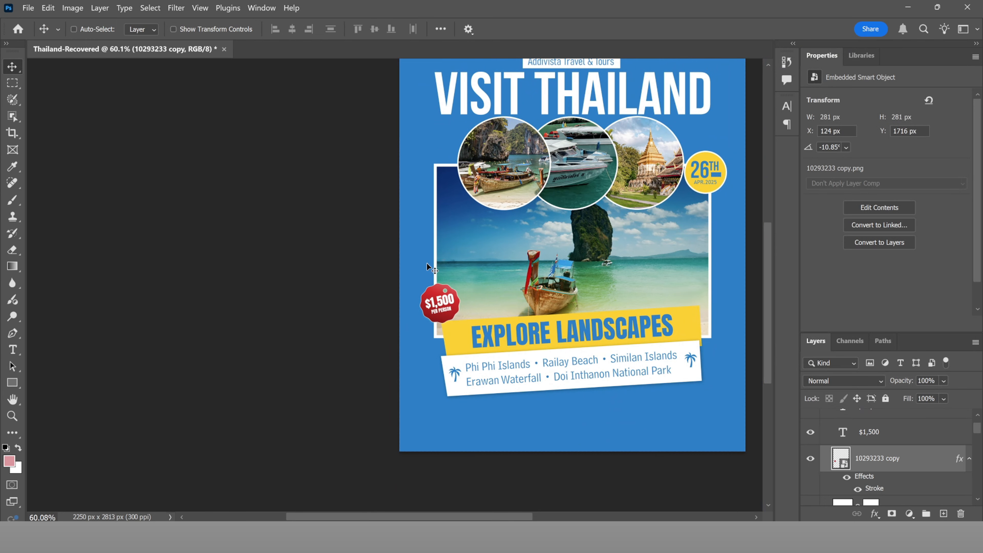
{"action": "key", "text": "ctrl+0"}
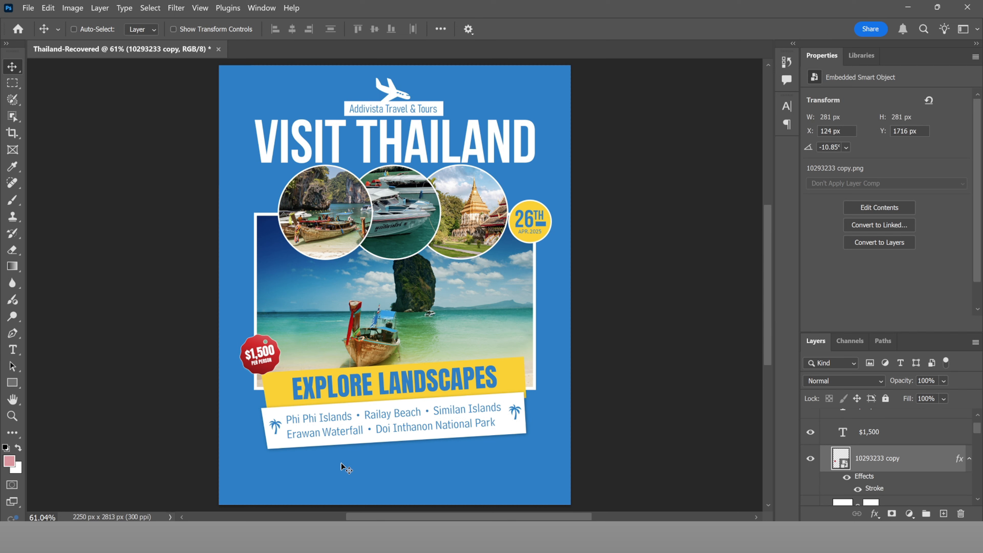
Step: Draw a long rectangle bar near the bottom of the poster
{"action": "left_click", "coordinate": [12, 382]}
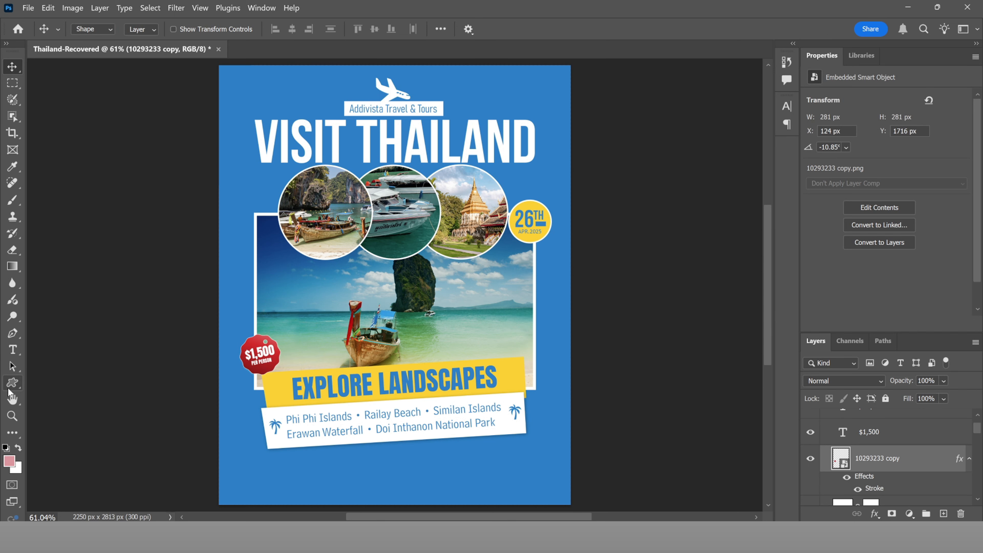
{"action": "left_click", "coordinate": [57, 385]}
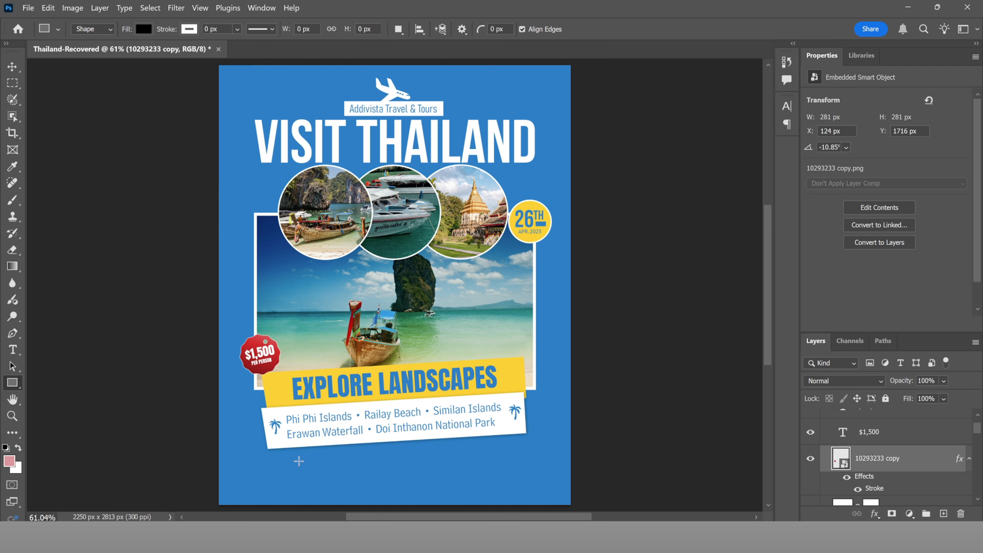
{"action": "left_click_drag", "start_coordinate": [299, 460], "coordinate": [519, 476]}
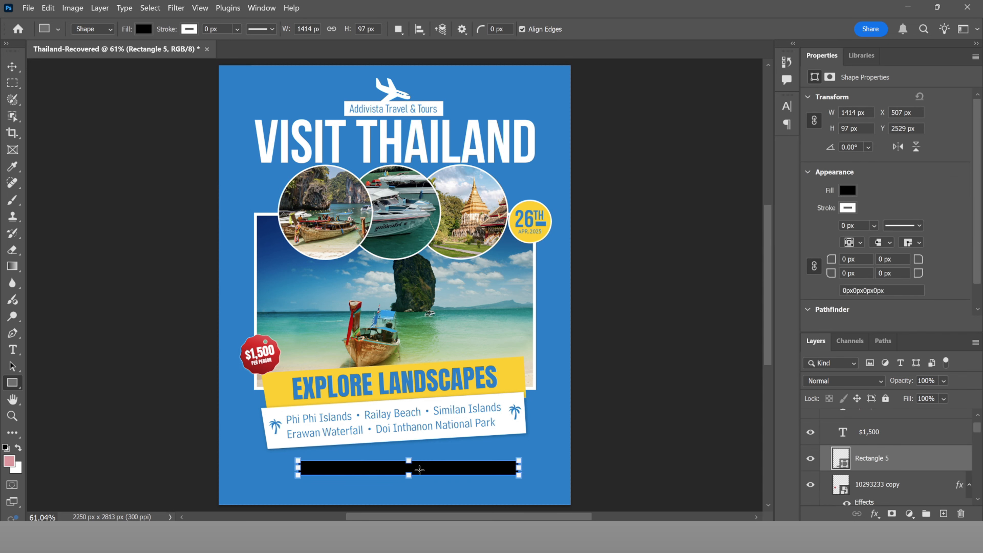
{"action": "key", "text": "v"}
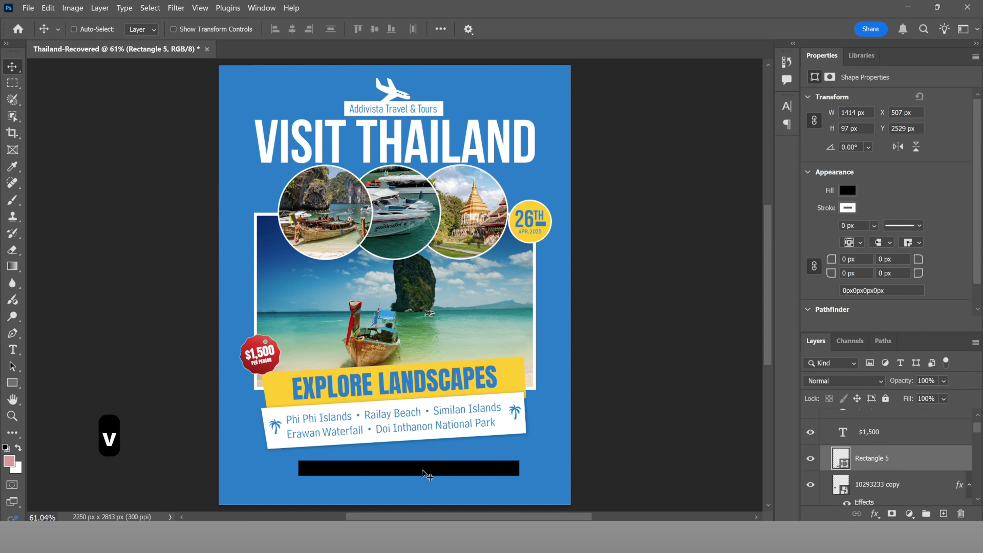
{"action": "left_click_drag", "start_coordinate": [423, 470], "coordinate": [416, 468]}
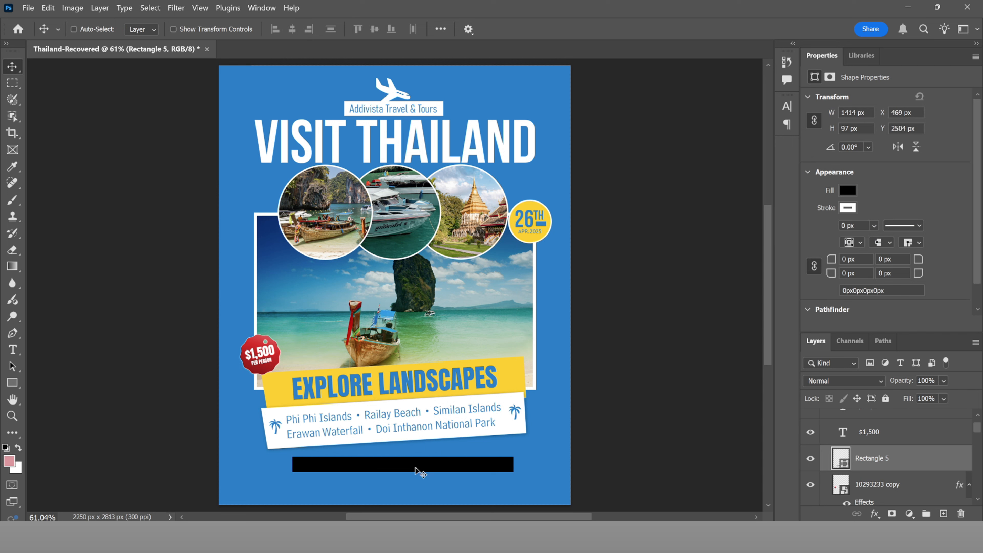
Step: Recolour the bar to a dark teal and shift it slightly left
{"action": "double_click", "coordinate": [842, 458]}
{"action": "left_click", "coordinate": [465, 379]}
{"action": "left_click_drag", "start_coordinate": [767, 181], "coordinate": [782, 208]}
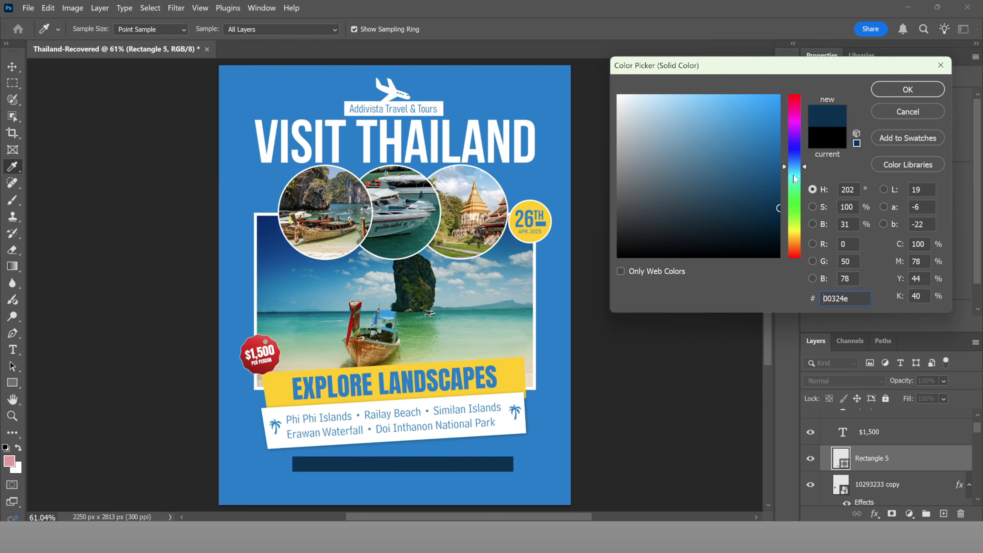
{"action": "left_click_drag", "start_coordinate": [794, 166], "coordinate": [797, 172]}
{"action": "key", "text": "Return"}
{"action": "left_click_drag", "start_coordinate": [417, 469], "coordinate": [408, 468]}
{"action": "scroll", "coordinate": [409, 467], "scroll_direction": "down", "scroll_amount": 3}
{"action": "key", "text": "shift+u"}
{"action": "key", "text": "shift+u"}
{"action": "key", "text": "shift+u"}
{"action": "key", "text": "shift+u"}
{"action": "key", "text": "shift+u"}
{"action": "key", "text": "shift+u"}
{"action": "key", "text": "shift+u"}
{"action": "left_click", "coordinate": [12, 66]}
{"action": "scroll", "coordinate": [386, 469], "scroll_direction": "up", "scroll_amount": 7}
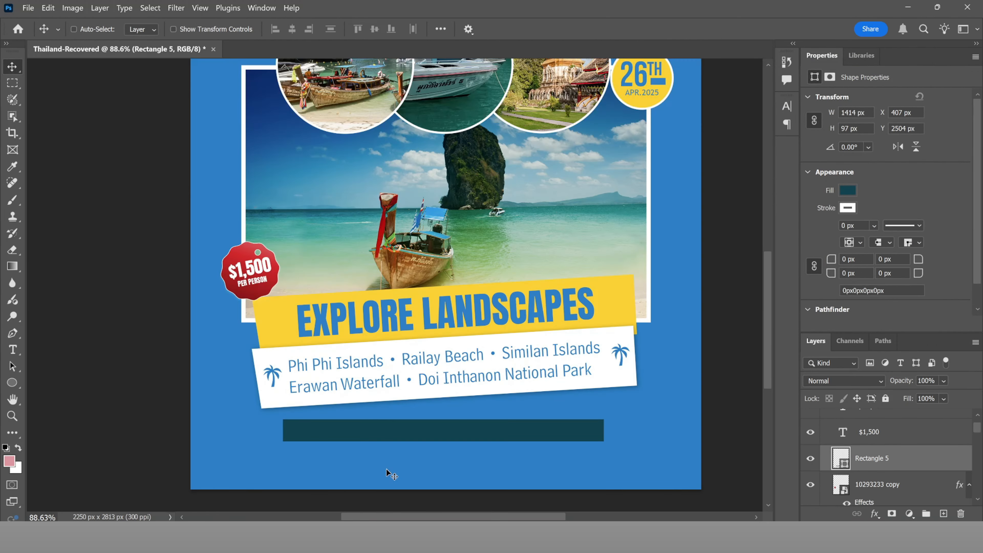
Step: Type the contact phone number and move it inside the dark teal bar
{"action": "key", "text": "t"}
{"action": "left_click", "coordinate": [301, 475]}
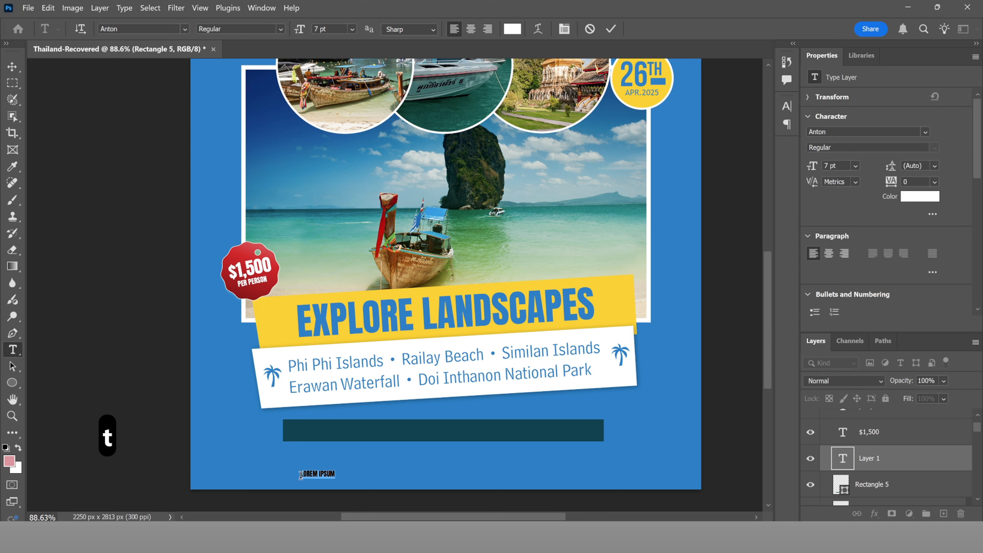
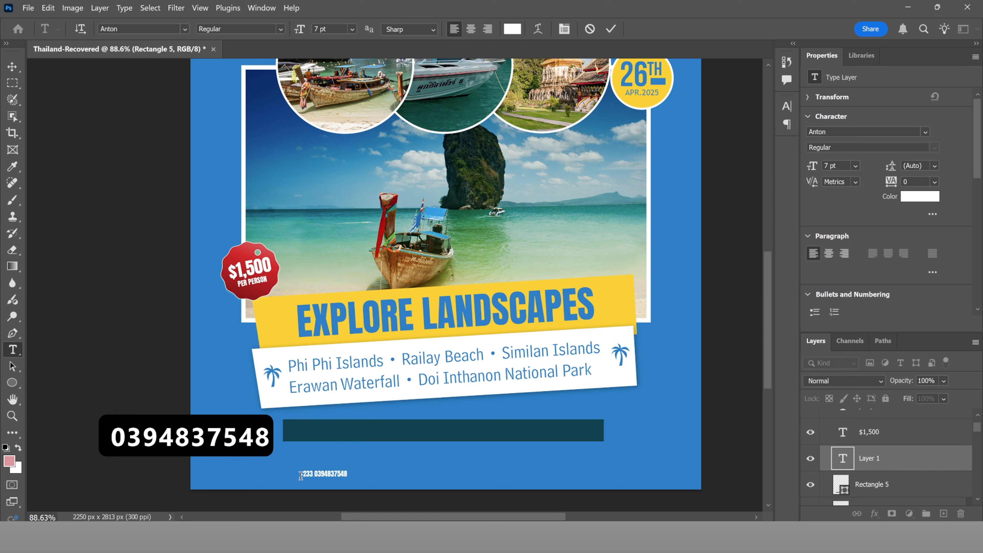
{"action": "left_click_drag", "start_coordinate": [324, 458], "coordinate": [344, 422]}
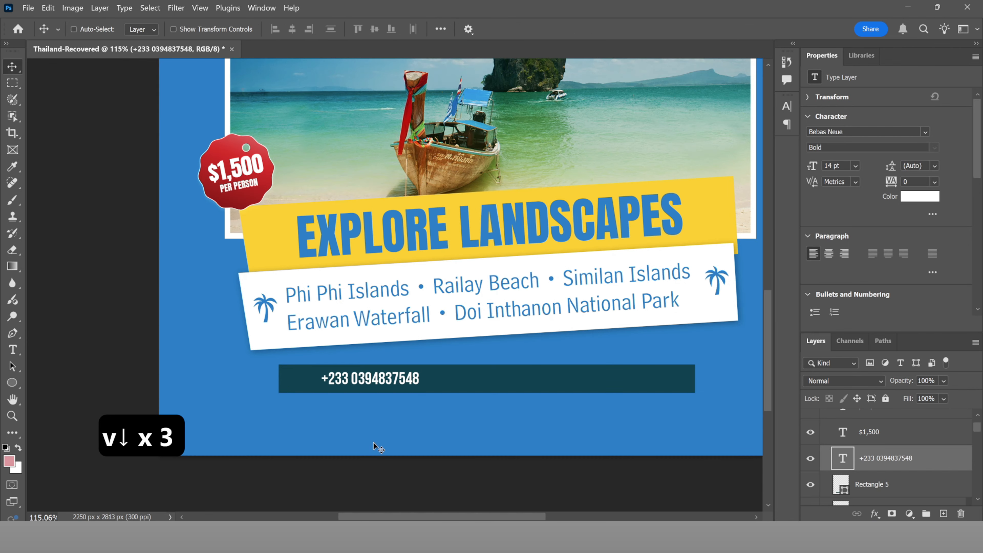
{"action": "key", "text": "u"}
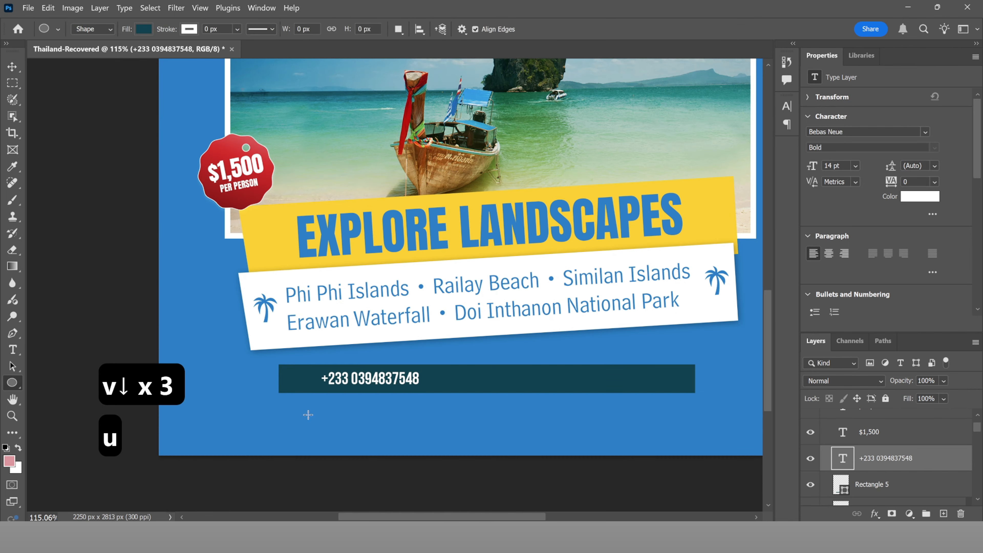
Step: Draw a circle at the bar's left end, with its layer above Group 4
{"action": "left_click_drag", "start_coordinate": [311, 410], "coordinate": [352, 442]}
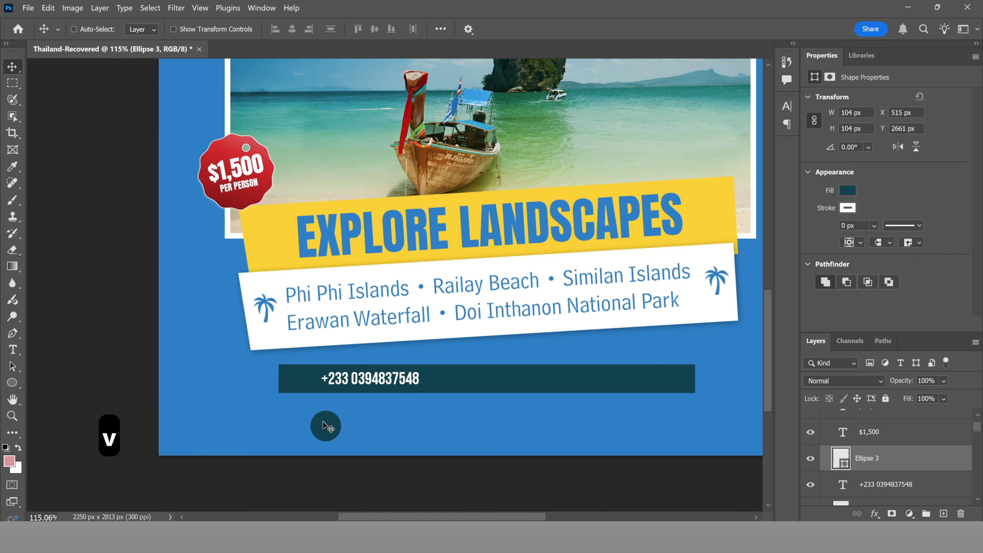
{"action": "left_click_drag", "start_coordinate": [328, 430], "coordinate": [299, 384]}
{"action": "left_click_drag", "start_coordinate": [879, 457], "coordinate": [857, 413]}
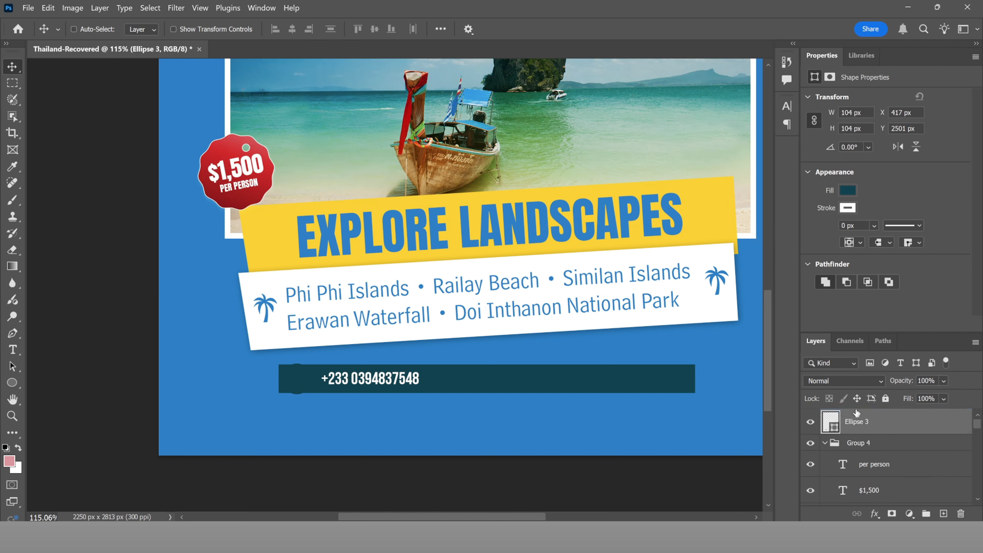
Step: Give the circle a white outline stroke and enlarge it to about 125%
{"action": "double_click", "coordinate": [949, 417]}
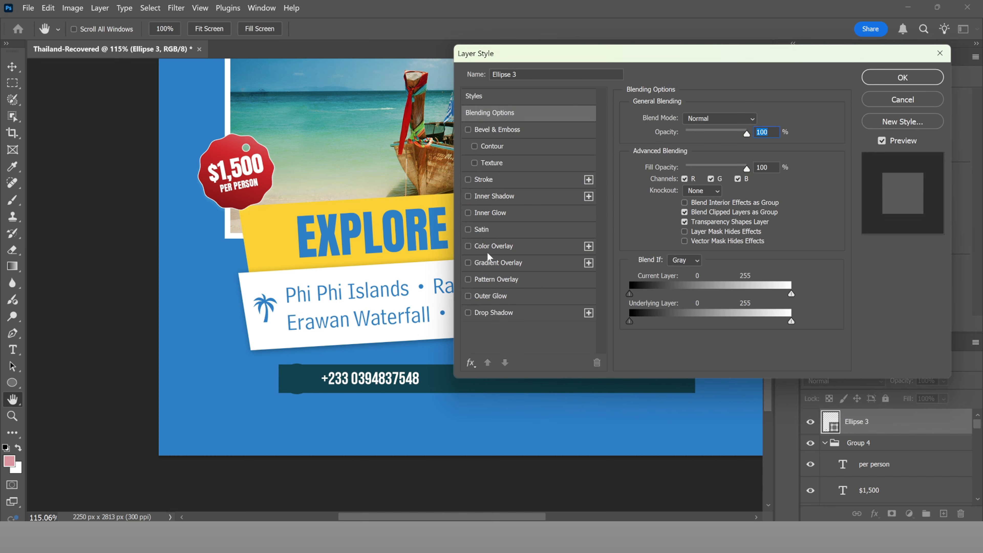
{"action": "left_click", "coordinate": [484, 181]}
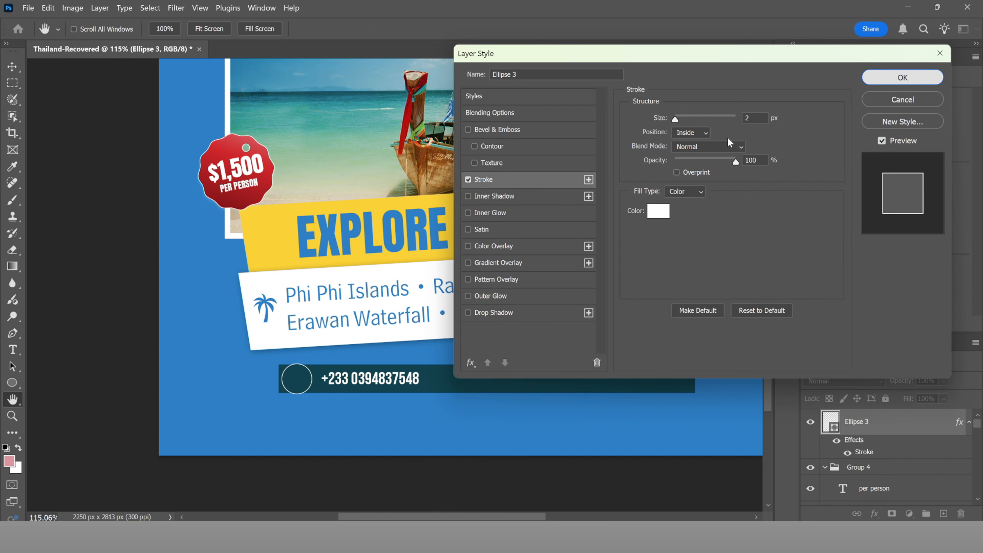
{"action": "left_click", "coordinate": [903, 78]}
{"action": "key", "text": "ctrl+t"}
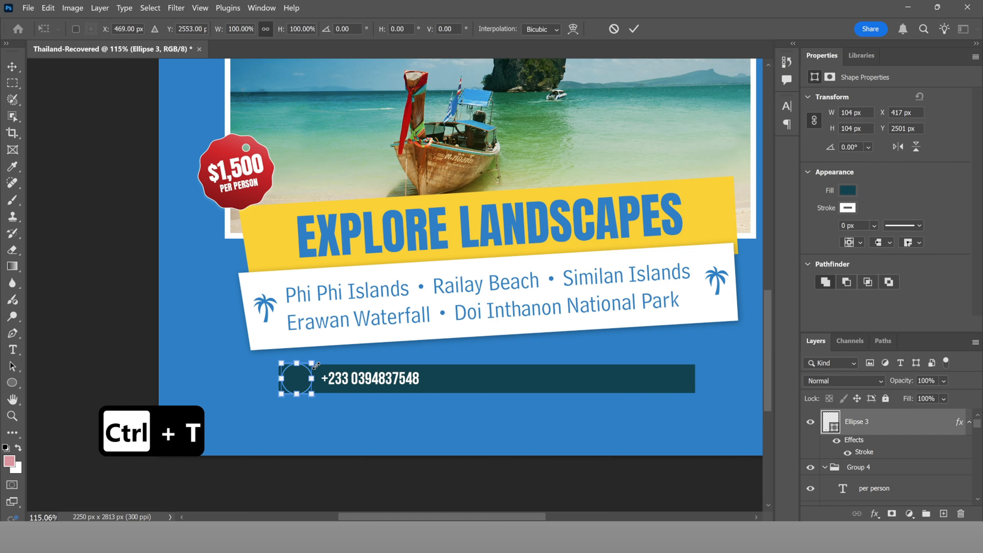
{"action": "left_click_drag", "start_coordinate": [313, 362], "coordinate": [316, 360]}
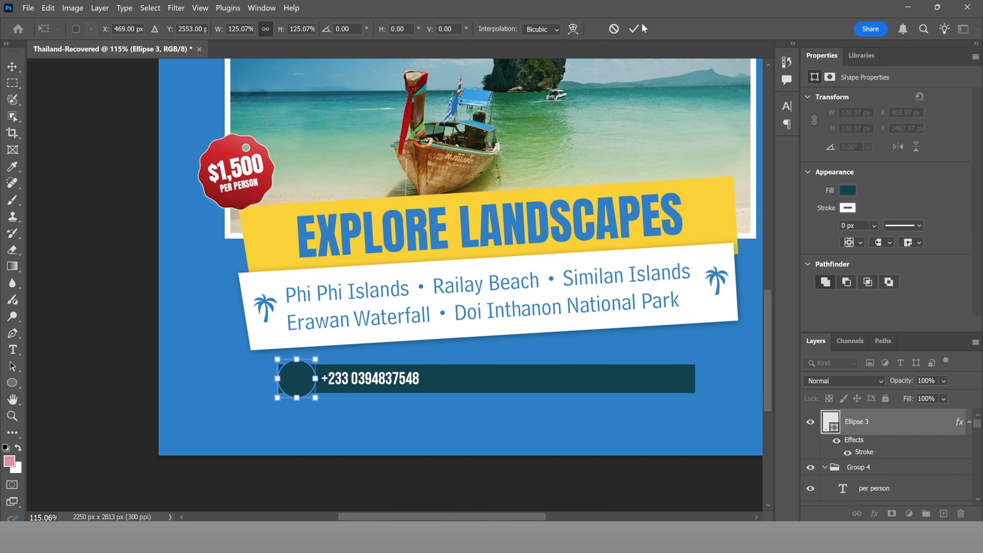
{"action": "left_click", "coordinate": [635, 29]}
Step: Reduce the phone bar's height slightly, to 77 px
{"action": "scroll", "coordinate": [358, 357], "scroll_direction": "down", "scroll_amount": 6}
{"action": "left_click_drag", "start_coordinate": [411, 289], "coordinate": [409, 326]}
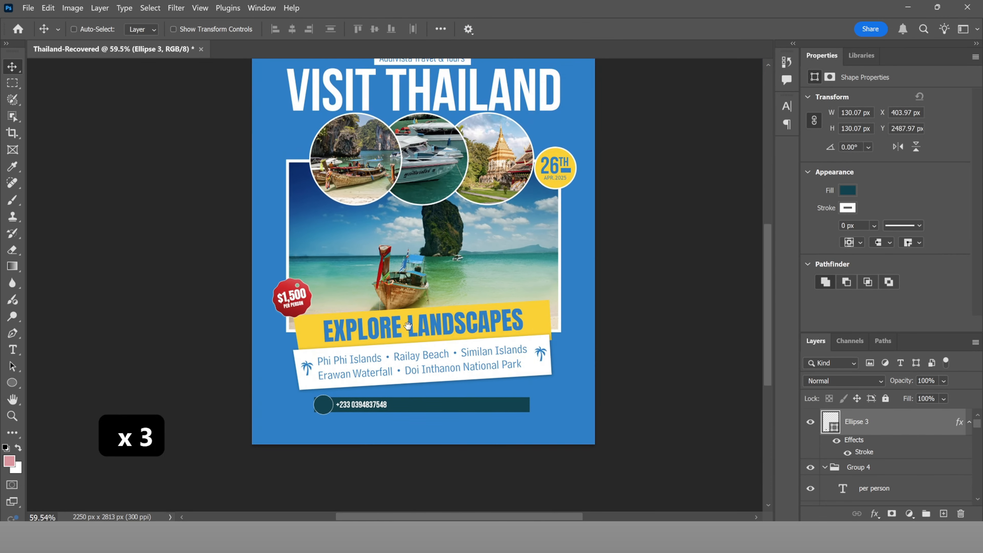
{"action": "left_click_drag", "start_coordinate": [481, 392], "coordinate": [481, 396]}
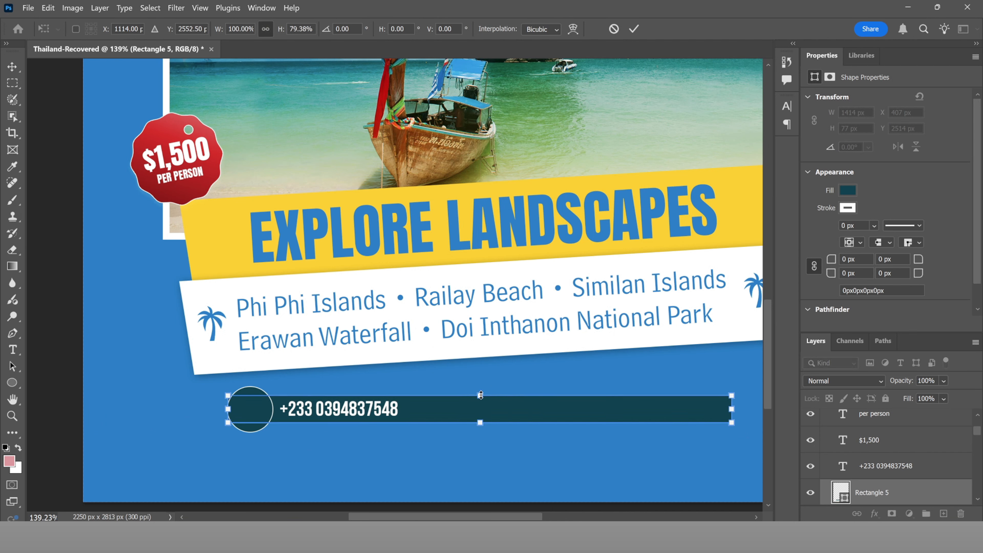
{"action": "left_click", "coordinate": [634, 28]}
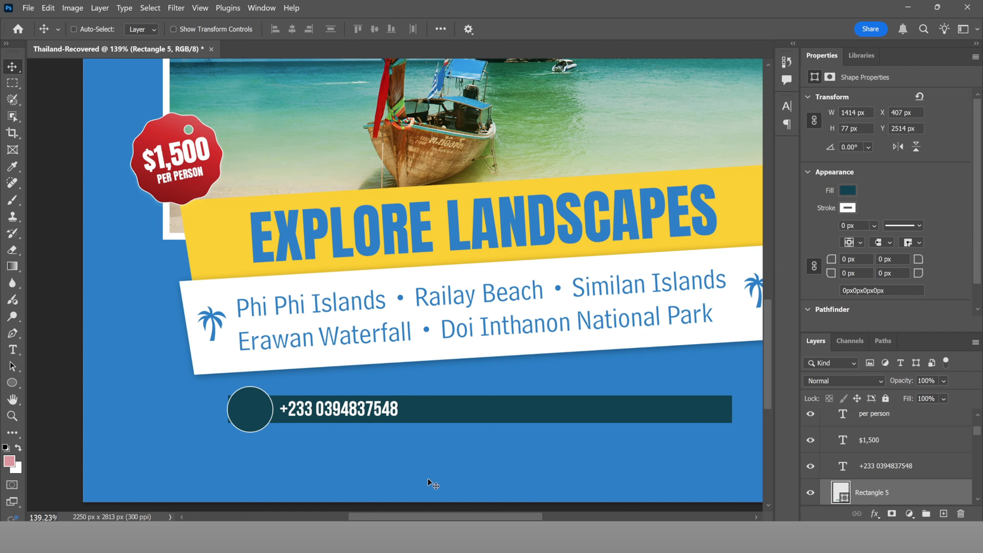
Step: Place the landline-icon from the ICONS folder into the poster
{"action": "left_click", "coordinate": [558, 505]}
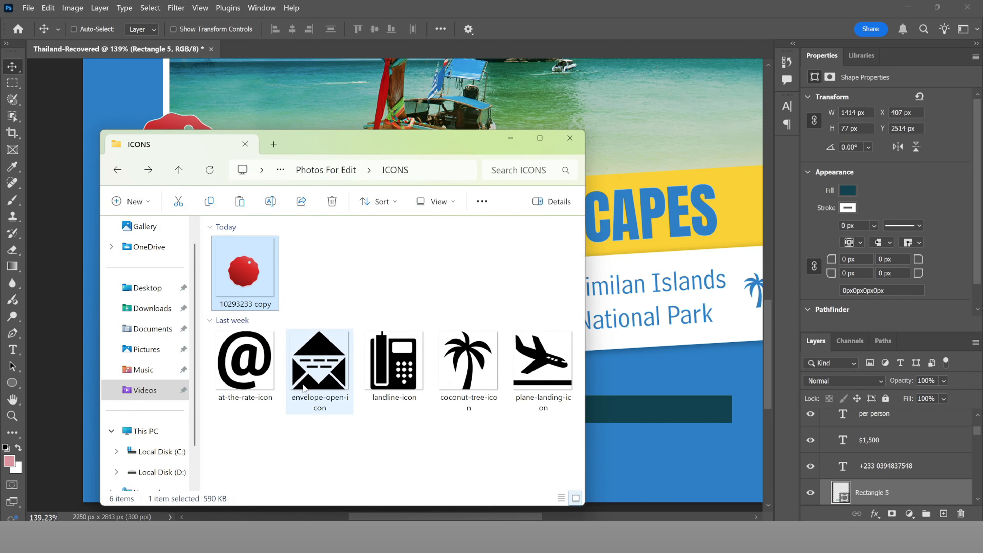
{"action": "left_click_drag", "start_coordinate": [350, 144], "coordinate": [579, 154]}
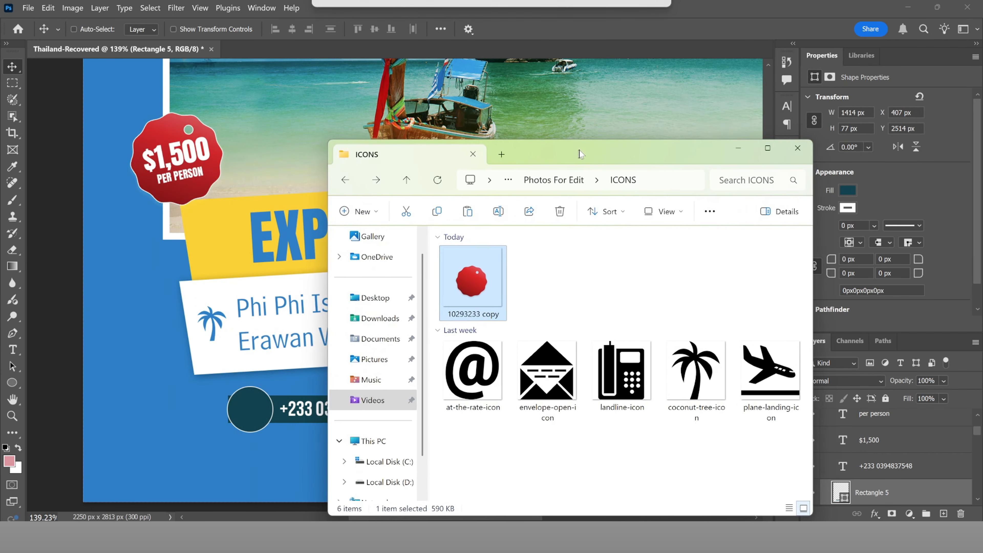
{"action": "left_click_drag", "start_coordinate": [631, 387], "coordinate": [258, 419]}
Step: Shrink the landline icon to about 11% and position it on the dark circle
{"action": "scroll", "coordinate": [265, 411], "scroll_direction": "down", "scroll_amount": 6}
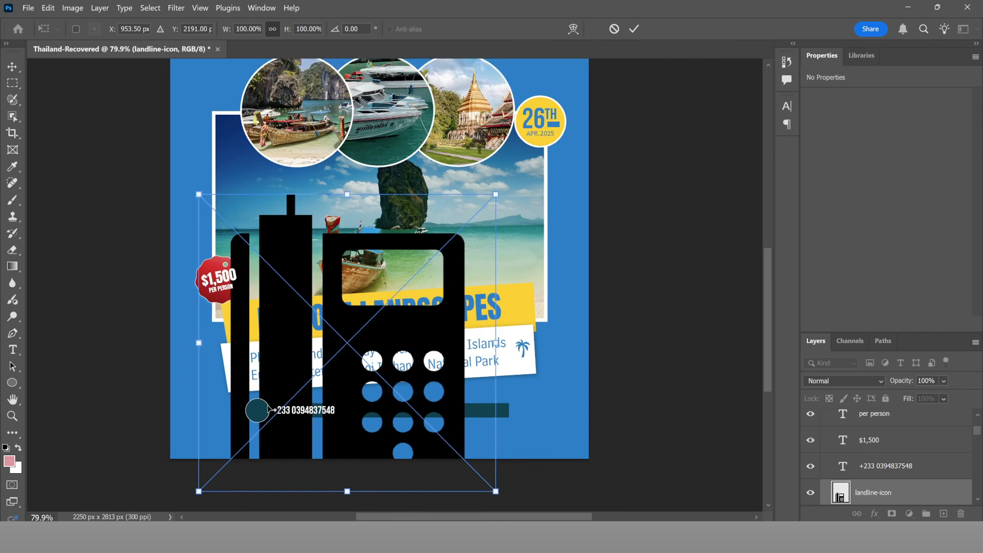
{"action": "left_click_drag", "start_coordinate": [417, 269], "coordinate": [331, 354]}
{"action": "left_click_drag", "start_coordinate": [321, 401], "coordinate": [500, 376]}
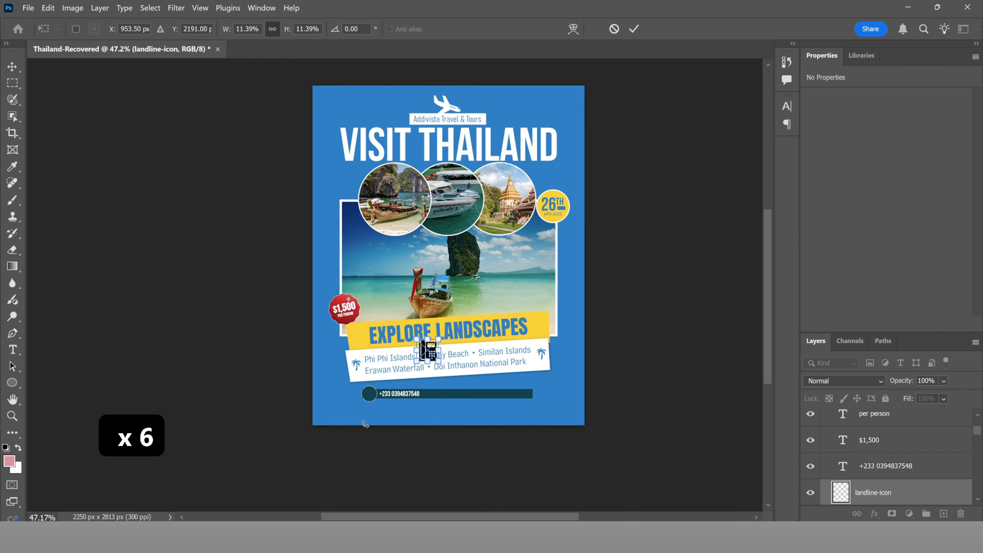
{"action": "scroll", "coordinate": [376, 407], "scroll_direction": "up", "scroll_amount": 7}
{"action": "left_click_drag", "start_coordinate": [576, 240], "coordinate": [360, 377]}
{"action": "left_click", "coordinate": [634, 28]}
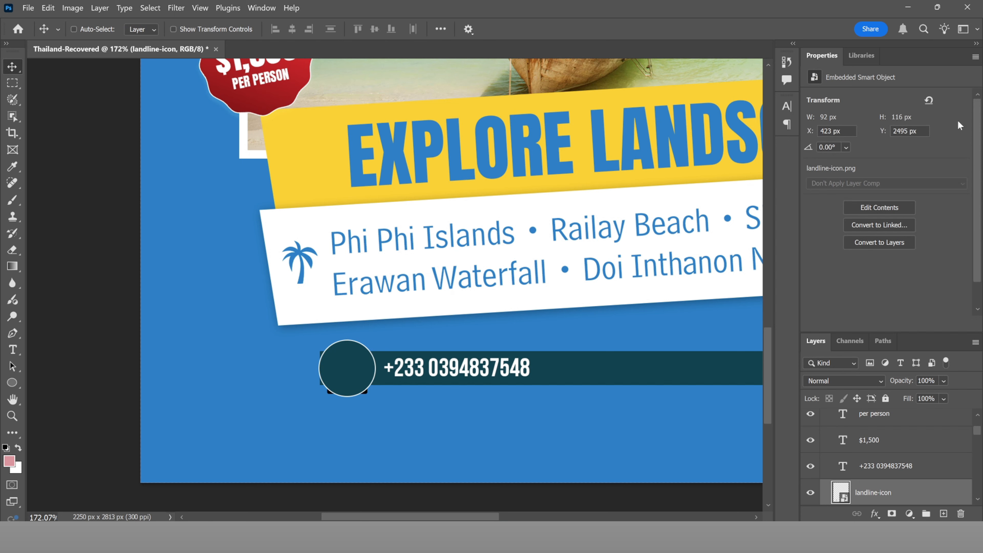
Step: Close the Properties panel group and move landline-icon above Ellipse 3 in Layers
{"action": "left_click", "coordinate": [976, 57]}
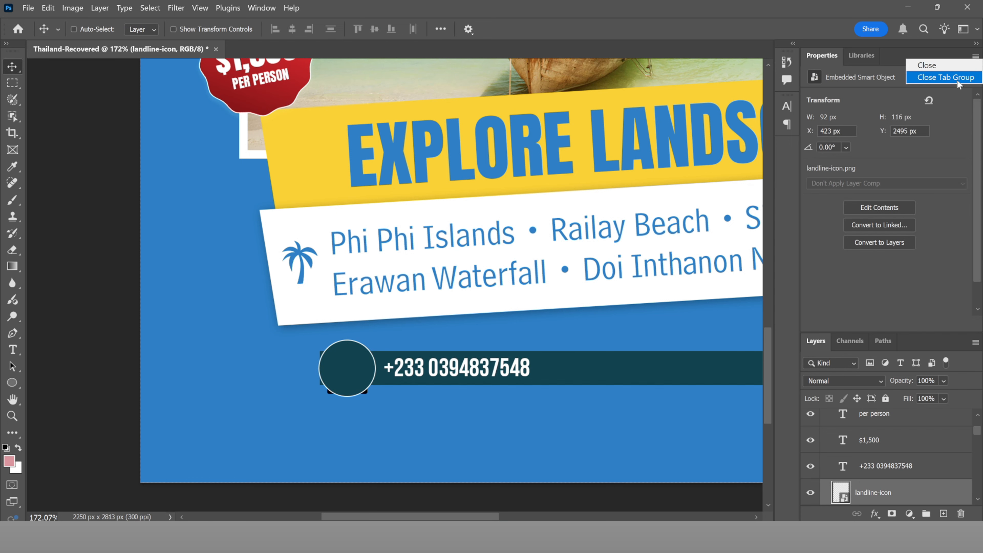
{"action": "left_click", "coordinate": [945, 79]}
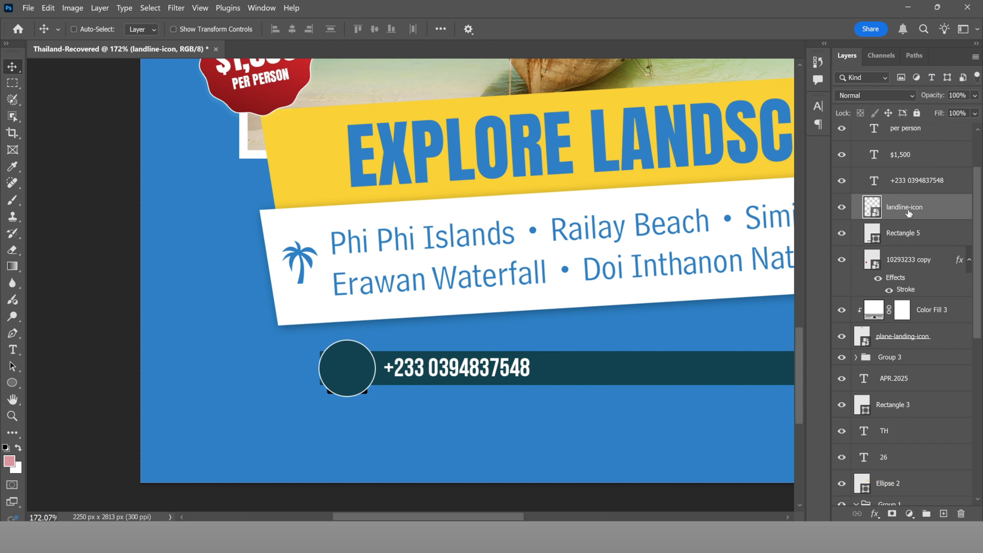
{"action": "scroll", "coordinate": [908, 202], "scroll_direction": "up", "scroll_amount": 3}
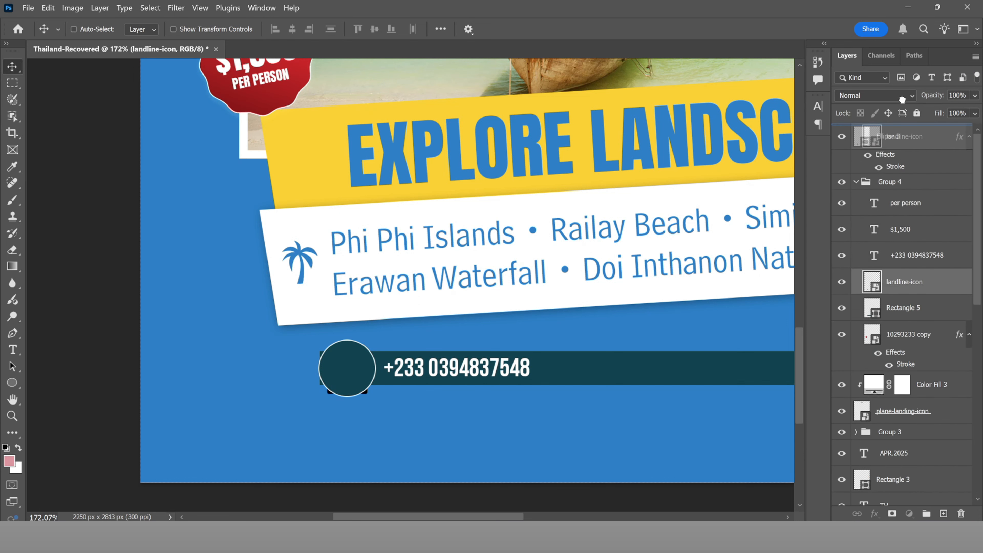
{"action": "left_click_drag", "start_coordinate": [903, 100], "coordinate": [893, 128]}
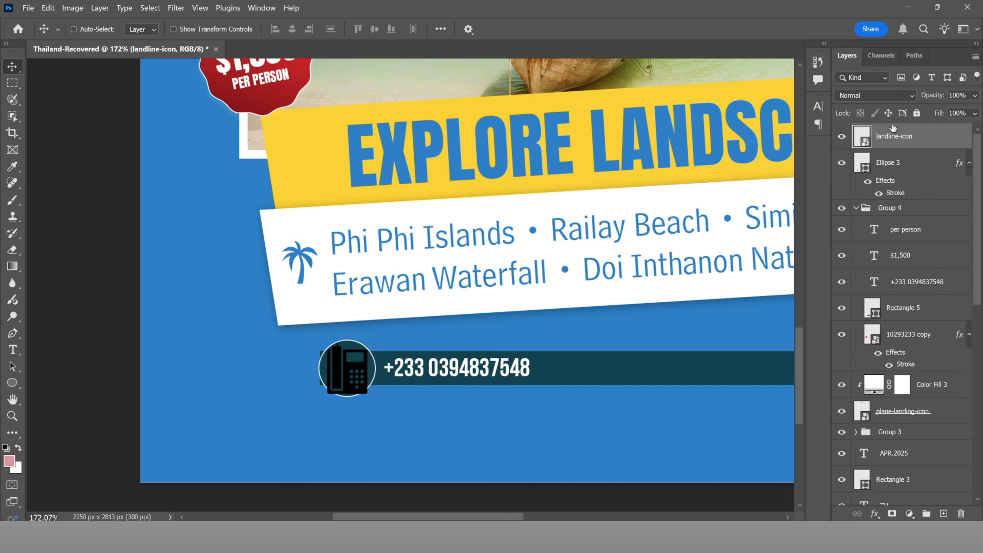
{"action": "scroll", "coordinate": [408, 383], "scroll_direction": "up", "scroll_amount": 3}
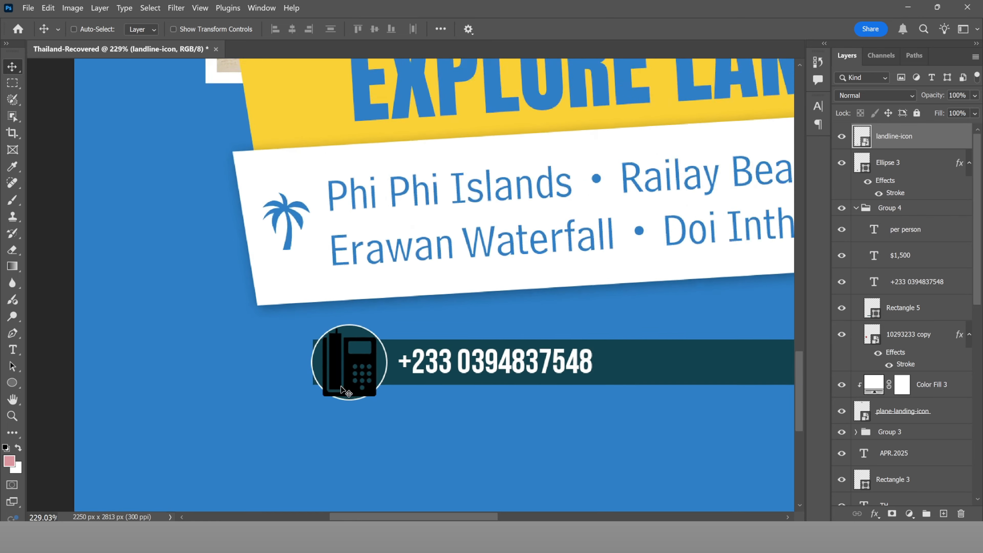
Step: Add a #ffffff Solid Color fill layer clipped to landline-icon so the icon turns white
{"action": "left_click", "coordinate": [909, 513]}
{"action": "left_click", "coordinate": [888, 286]}
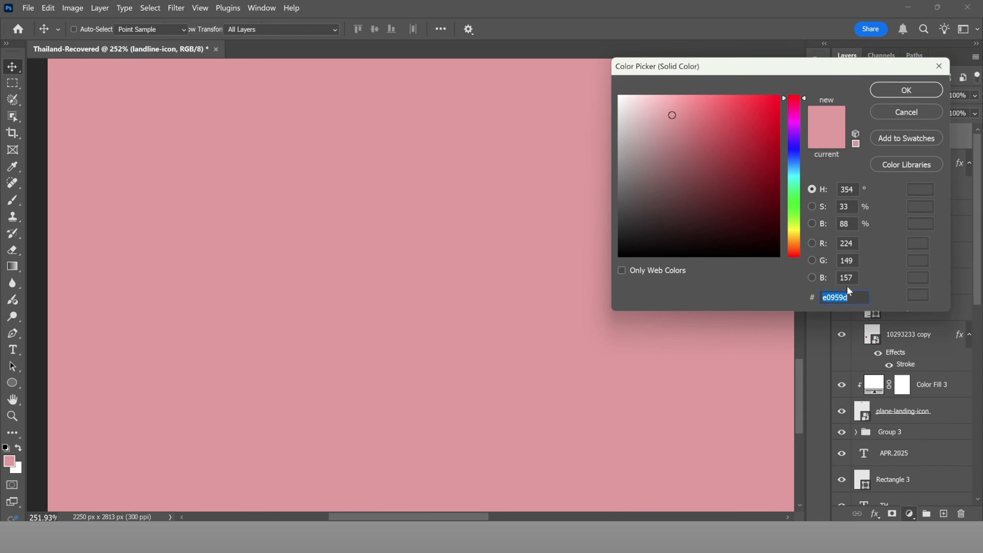
{"action": "left_click_drag", "start_coordinate": [639, 158], "coordinate": [573, 65]}
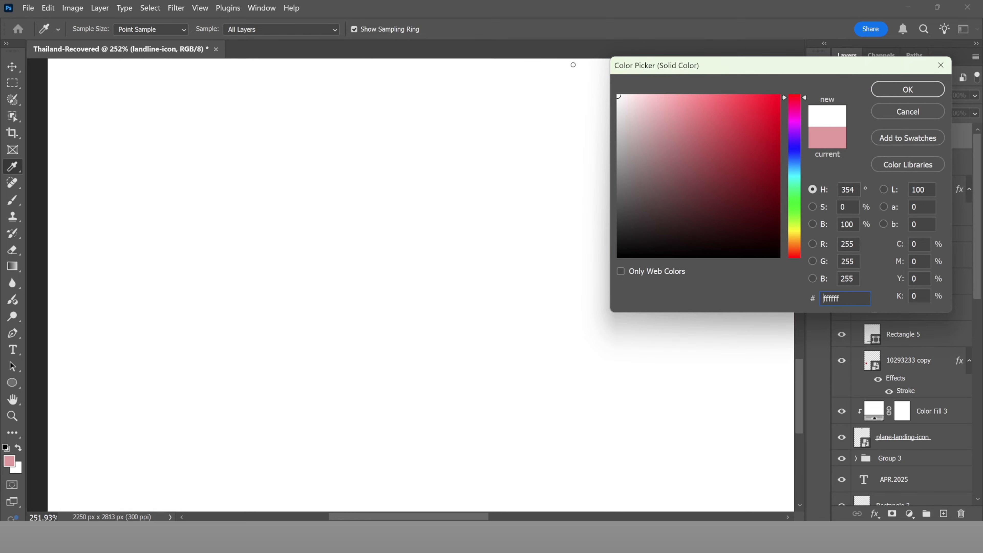
{"action": "left_click", "coordinate": [890, 90]}
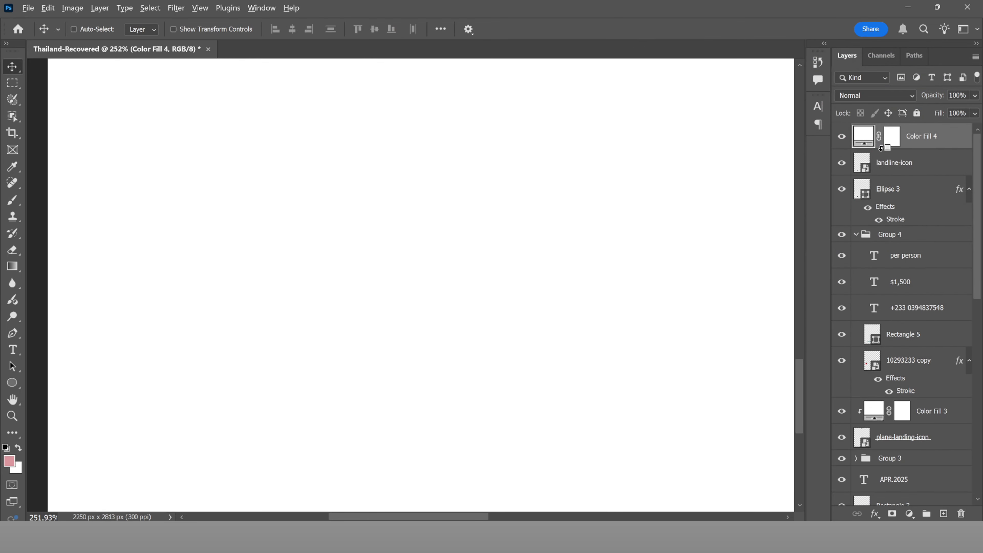
{"action": "left_click", "coordinate": [891, 148], "text": "alt"}
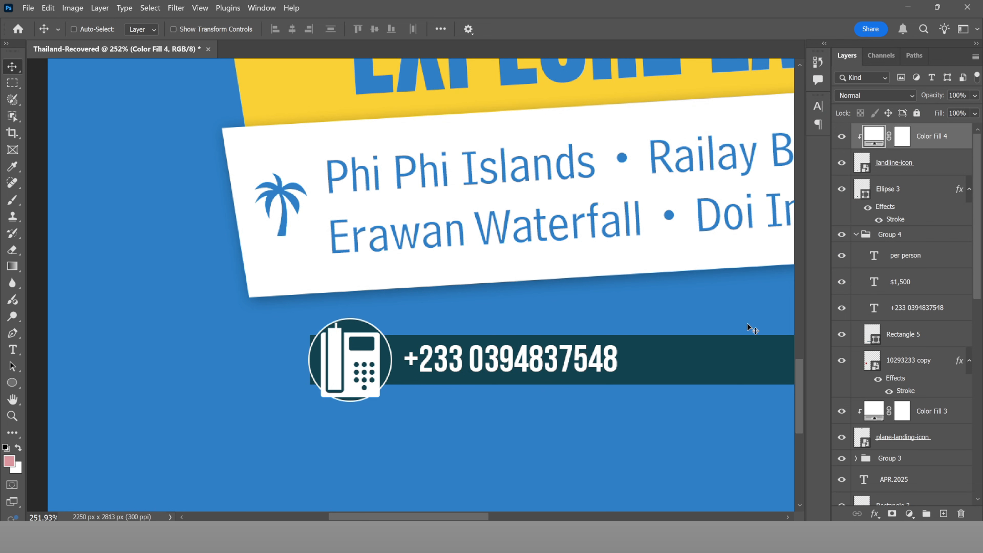
Step: Scale the landline icon down to 5.44% so it sits inside its dark circle
{"action": "left_click", "coordinate": [896, 170]}
{"action": "key", "text": "ctrl+t"}
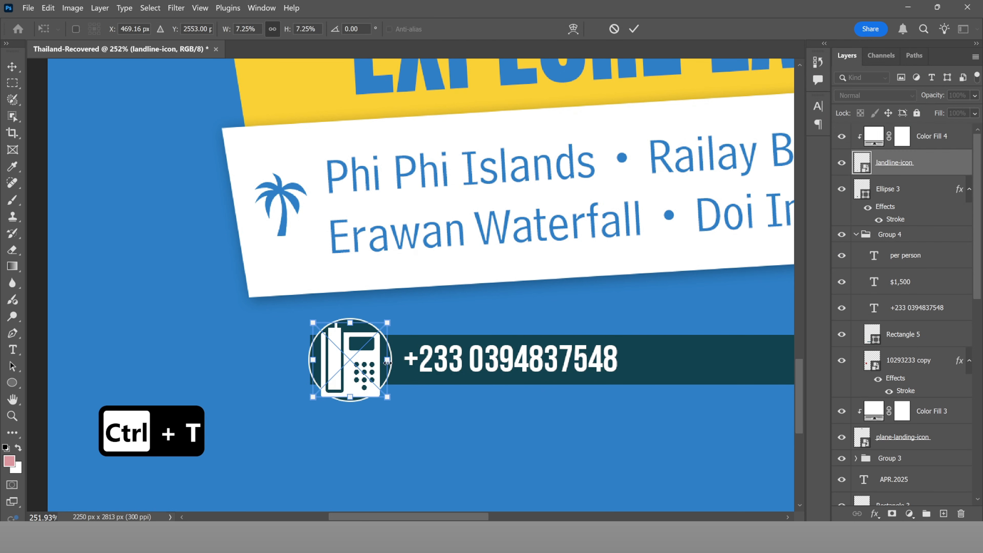
{"action": "left_click_drag", "start_coordinate": [387, 400], "coordinate": [379, 392]}
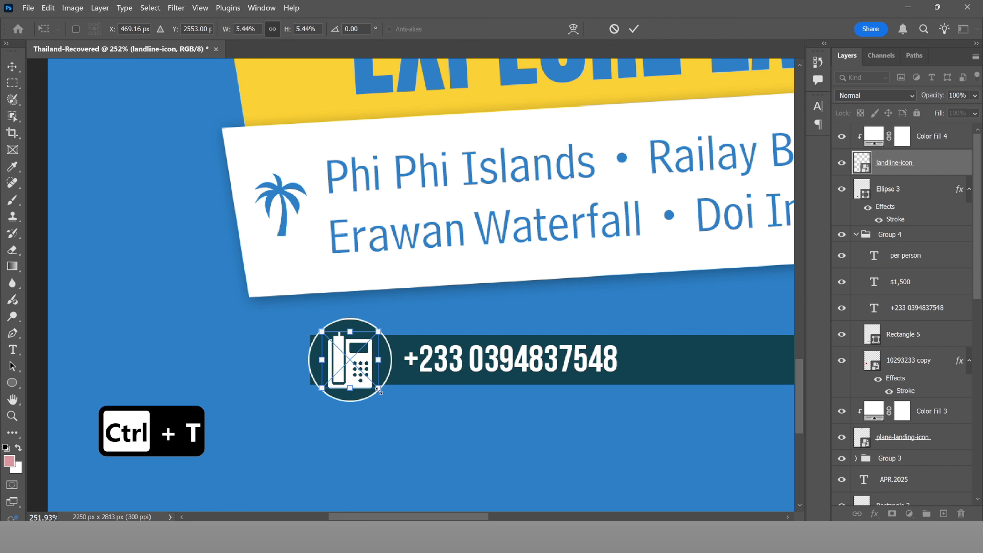
{"action": "left_click", "coordinate": [635, 29]}
{"action": "scroll", "coordinate": [351, 274], "scroll_direction": "down", "scroll_amount": 5}
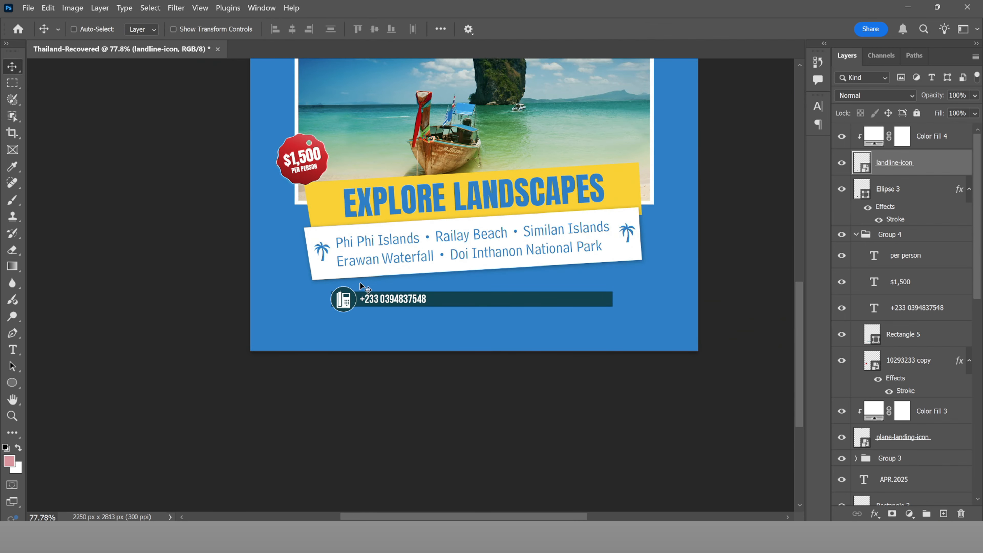
{"action": "scroll", "coordinate": [364, 287], "scroll_direction": "up", "scroll_amount": 2}
{"action": "scroll", "coordinate": [364, 285], "scroll_direction": "down", "scroll_amount": 4}
{"action": "left_click_drag", "start_coordinate": [407, 243], "coordinate": [416, 332]}
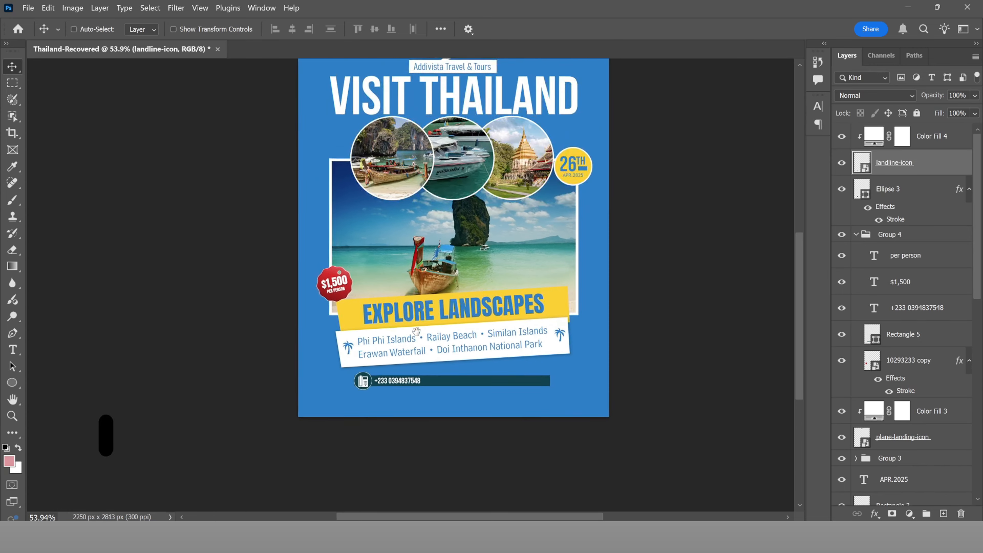
{"action": "scroll", "coordinate": [370, 375], "scroll_direction": "up", "scroll_amount": 15}
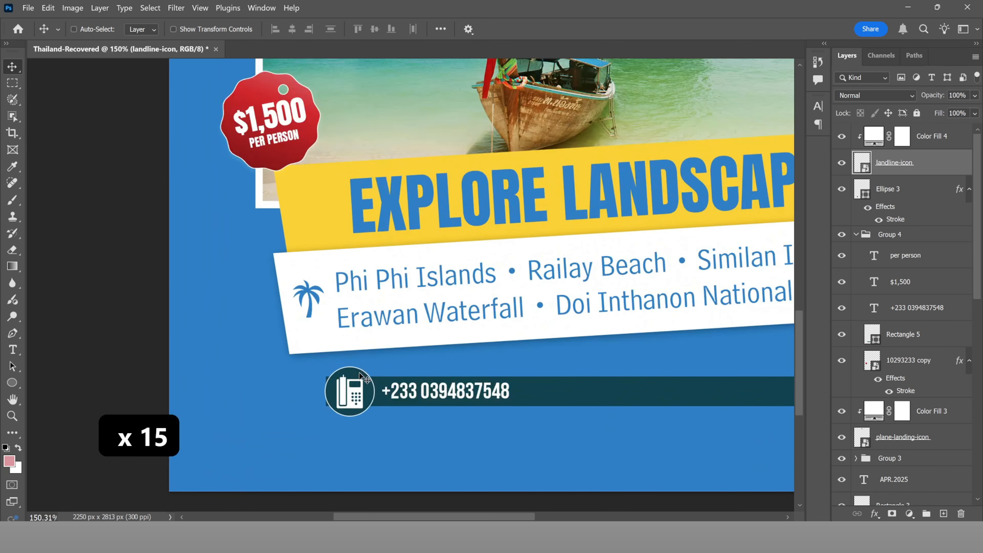
{"action": "left_click", "coordinate": [359, 374], "text": "ctrl"}
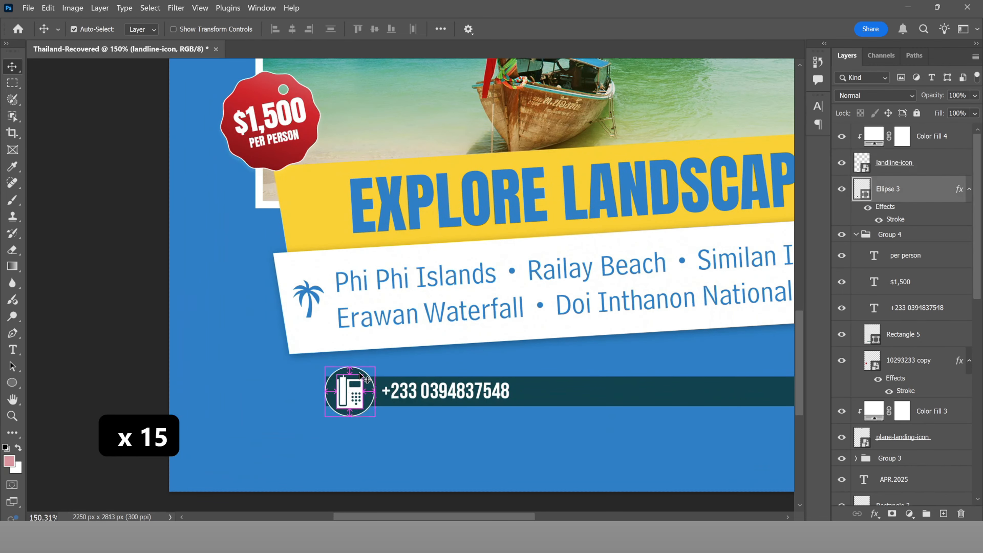
Step: Raise Ellipse 3's Layer Style stroke size for a thicker white circle outline
{"action": "double_click", "coordinate": [943, 183]}
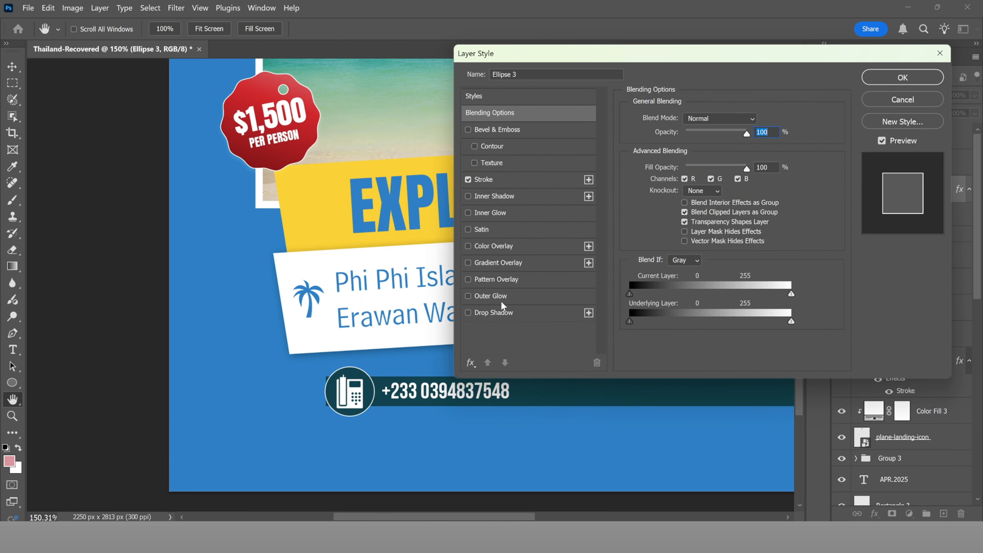
{"action": "left_click", "coordinate": [491, 180]}
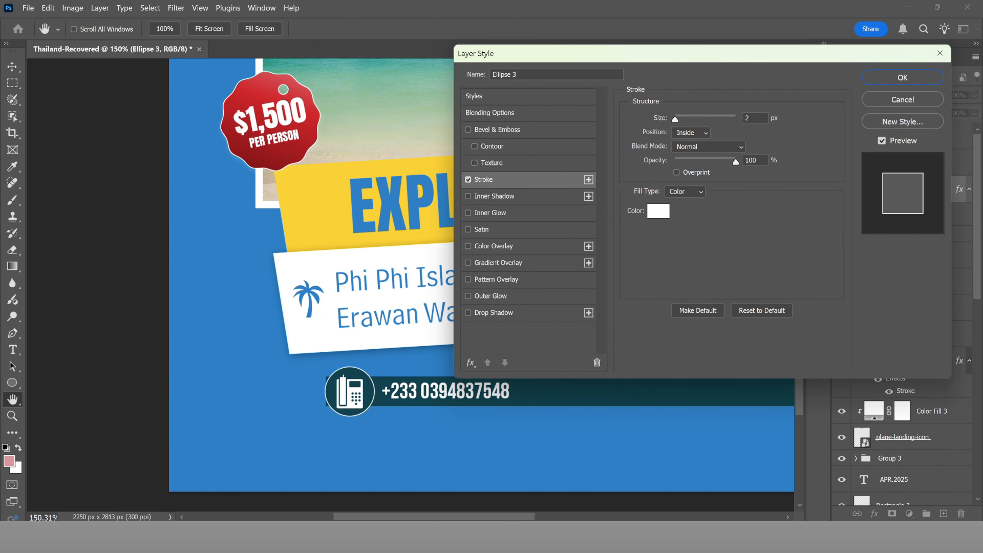
{"action": "left_click", "coordinate": [753, 118]}
{"action": "key", "text": "Up"}
{"action": "key", "text": "Up"}
{"action": "key", "text": "Up"}
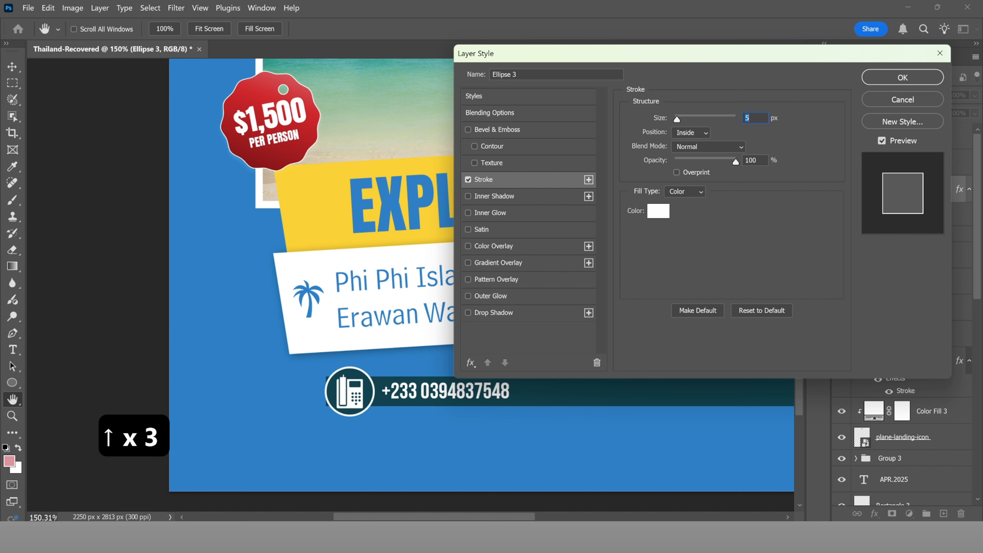
{"action": "key", "text": "Up"}
{"action": "key", "text": "Up"}
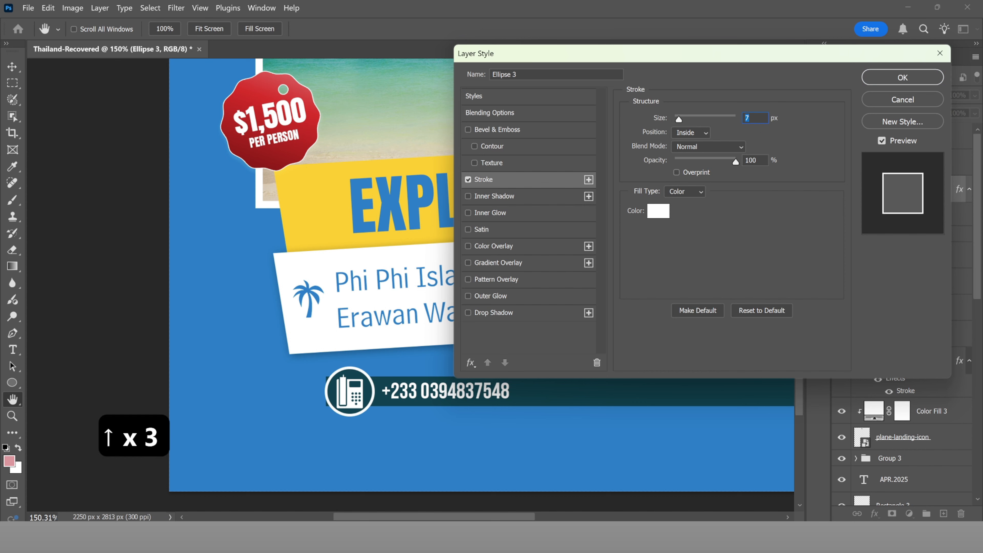
{"action": "key", "text": "Down"}
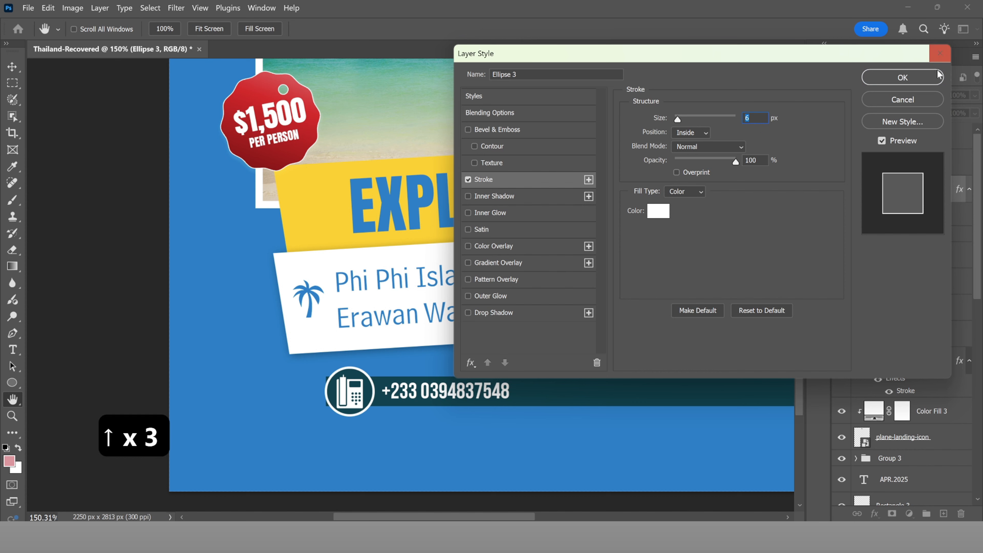
{"action": "left_click", "coordinate": [935, 77]}
Step: Nudge the phone icon up, then shift the icon, circle and phone number left
{"action": "scroll", "coordinate": [352, 403], "scroll_direction": "up", "scroll_amount": 2}
{"action": "scroll", "coordinate": [349, 410], "scroll_direction": "up", "scroll_amount": 4}
{"action": "left_click", "coordinate": [930, 138]}
{"action": "key", "text": "Up"}
{"action": "key", "text": "Up"}
{"action": "key", "text": "Up"}
{"action": "key", "text": "Up"}
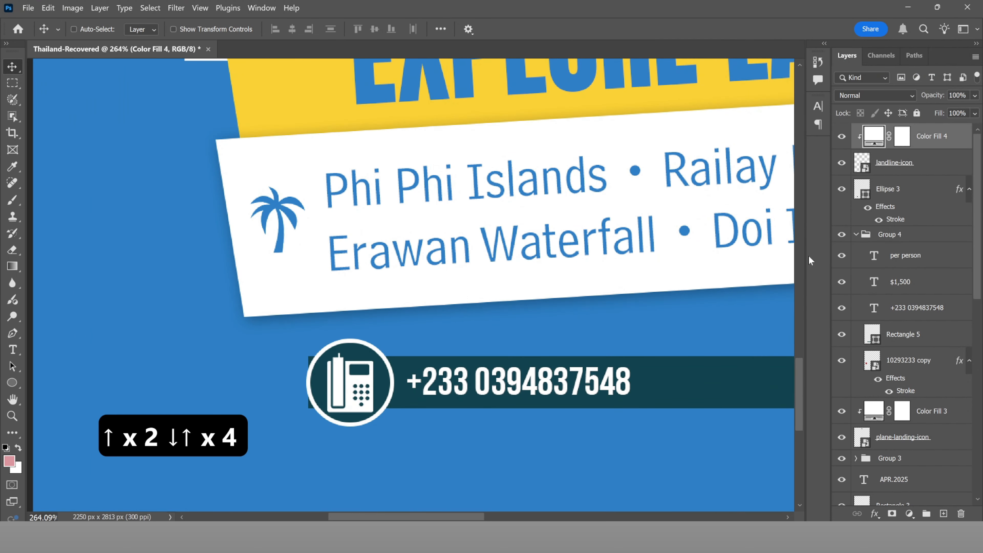
{"action": "left_click", "coordinate": [910, 190]}
{"action": "left_click", "coordinate": [910, 164]}
{"action": "key", "text": "Up"}
{"action": "key", "text": "Up"}
{"action": "key", "text": "Up"}
{"action": "left_click", "coordinate": [911, 194], "text": "shift"}
{"action": "key", "text": "Left"}
{"action": "key", "text": "Left"}
{"action": "key", "text": "Left"}
{"action": "key", "text": "Left"}
{"action": "key", "text": "Left"}
{"action": "key", "text": "Left"}
{"action": "key", "text": "Left"}
{"action": "key", "text": "Left"}
{"action": "key", "text": "Left"}
{"action": "key", "text": "Left"}
{"action": "key", "text": "Left"}
{"action": "left_click", "coordinate": [521, 383], "text": "ctrl"}
{"action": "key", "text": "Left"}
{"action": "key", "text": "Left"}
{"action": "key", "text": "Left"}
{"action": "key", "text": "Left"}
{"action": "key", "text": "Left"}
{"action": "key", "text": "Left"}
{"action": "key", "text": "Left"}
{"action": "key", "text": "Left"}
{"action": "key", "text": "Left"}
{"action": "key", "text": "Left"}
{"action": "key", "text": "Left"}
{"action": "scroll", "coordinate": [382, 320], "scroll_direction": "down", "scroll_amount": 18}
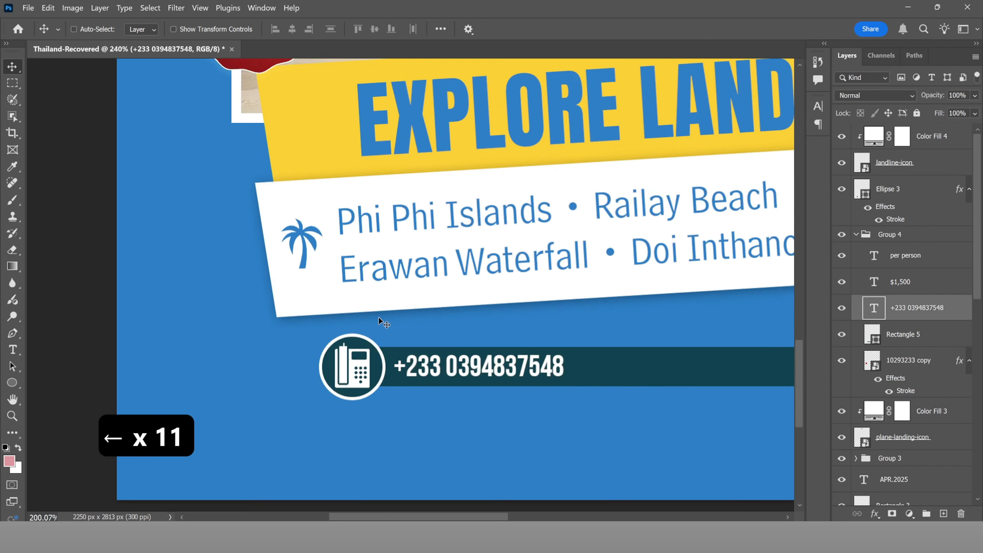
{"action": "scroll", "coordinate": [373, 423], "scroll_direction": "up", "scroll_amount": 11}
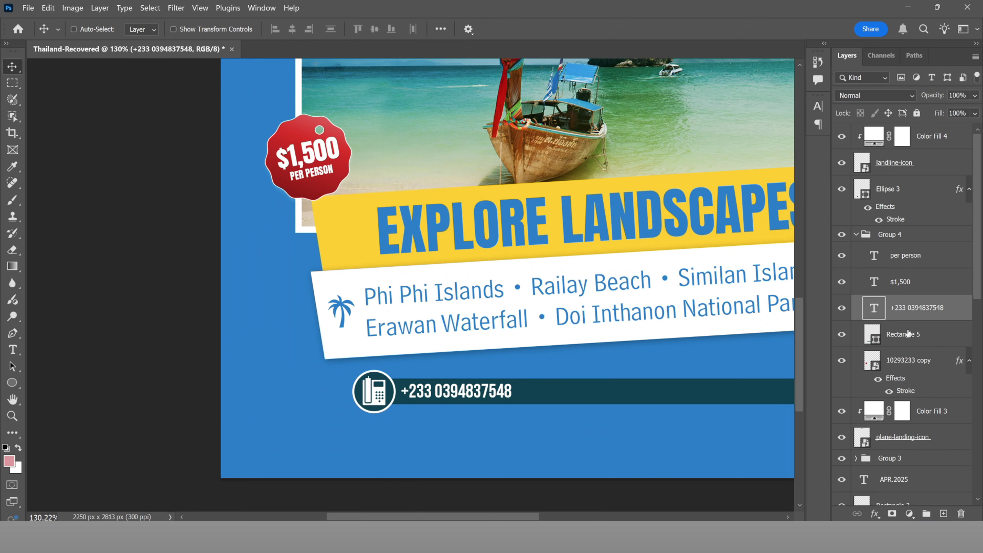
{"action": "left_click", "coordinate": [391, 396], "text": "ctrl"}
Step: Fine-tune the circle's stroke size back to 5 px
{"action": "double_click", "coordinate": [930, 190]}
{"action": "left_click", "coordinate": [492, 180]}
{"action": "key", "text": "Down"}
{"action": "key", "text": "Down"}
{"action": "key", "text": "Down"}
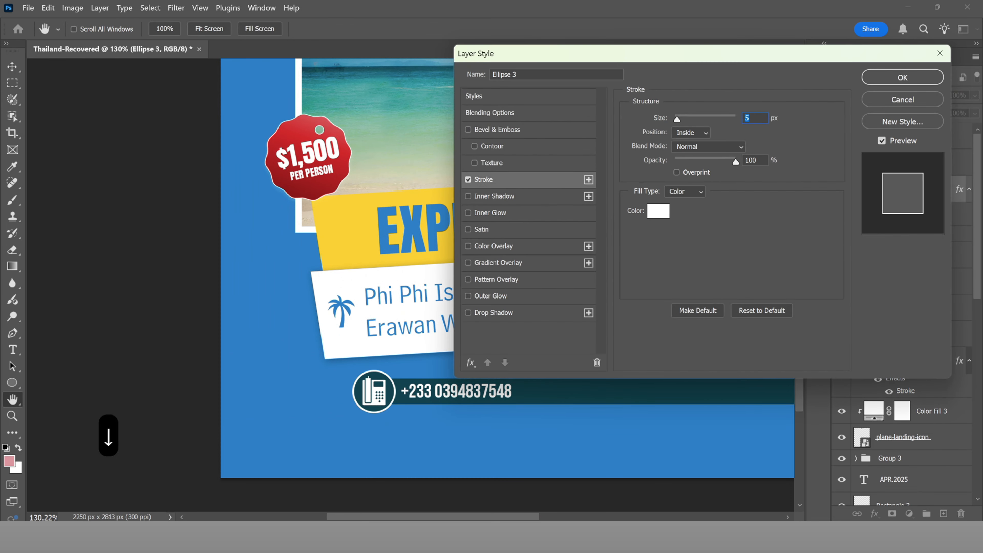
{"action": "key", "text": "Up"}
{"action": "key", "text": "Down"}
{"action": "left_click", "coordinate": [933, 79]}
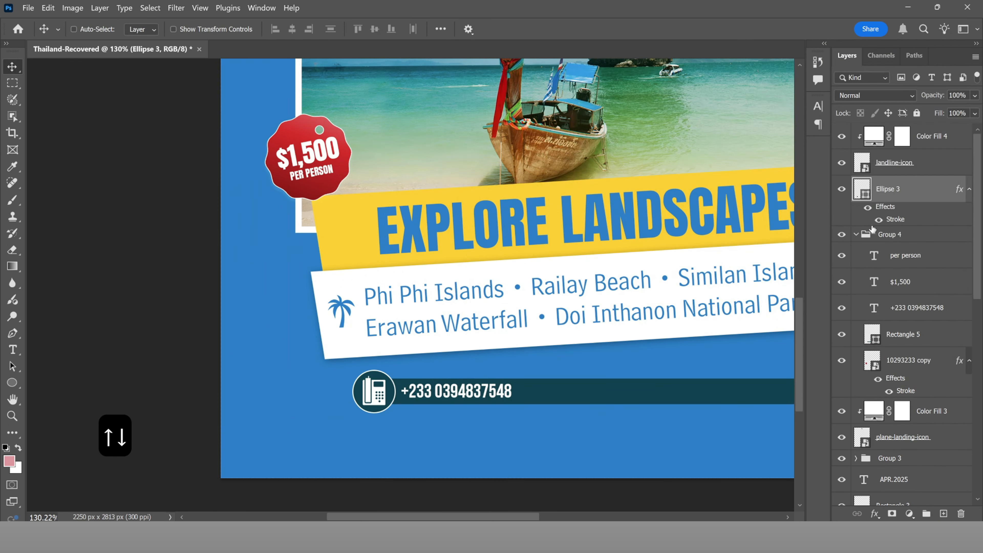
Step: Scale the phone icon and circle together to 84.65%, then nudge them and the number left
{"action": "left_click", "coordinate": [909, 169], "text": "shift"}
{"action": "key", "text": "ctrl+t"}
{"action": "left_click_drag", "start_coordinate": [400, 371], "coordinate": [396, 376]}
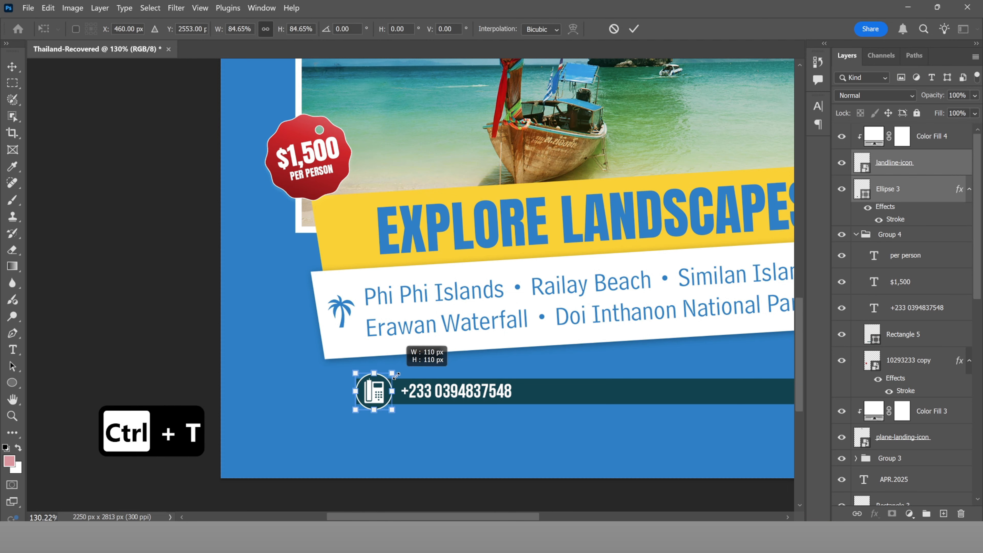
{"action": "left_click", "coordinate": [634, 29]}
{"action": "scroll", "coordinate": [430, 389], "scroll_direction": "down", "scroll_amount": 3}
{"action": "scroll", "coordinate": [426, 384], "scroll_direction": "up", "scroll_amount": 1}
{"action": "key", "text": "v"}
{"action": "key", "text": "Left"}
{"action": "key", "text": "Left"}
{"action": "key", "text": "Left"}
{"action": "key", "text": "Left"}
{"action": "key", "text": "Left"}
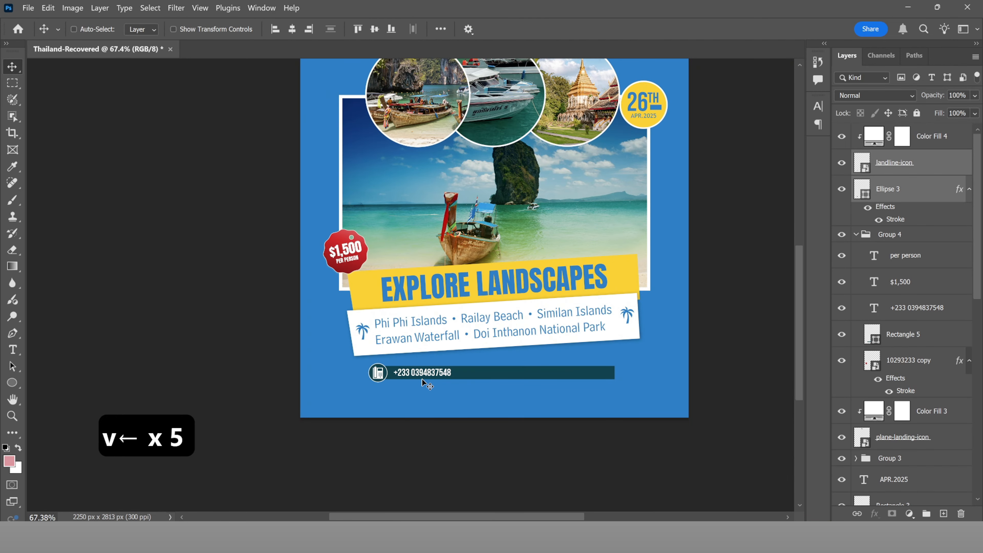
{"action": "scroll", "coordinate": [428, 384], "scroll_direction": "up", "scroll_amount": 4}
{"action": "left_click", "coordinate": [430, 372], "text": "ctrl"}
{"action": "key", "text": "Left"}
{"action": "key", "text": "Left"}
{"action": "key", "text": "Left"}
{"action": "key", "text": "Left"}
{"action": "key", "text": "Left"}
{"action": "key", "text": "Left"}
{"action": "key", "text": "Left"}
{"action": "key", "text": "Left"}
{"action": "key", "text": "Left"}
{"action": "key", "text": "Left"}
{"action": "key", "text": "Left"}
{"action": "key", "text": "Left"}
{"action": "key", "text": "Left"}
{"action": "key", "text": "Left"}
{"action": "key", "text": "Left"}
{"action": "key", "text": "Left"}
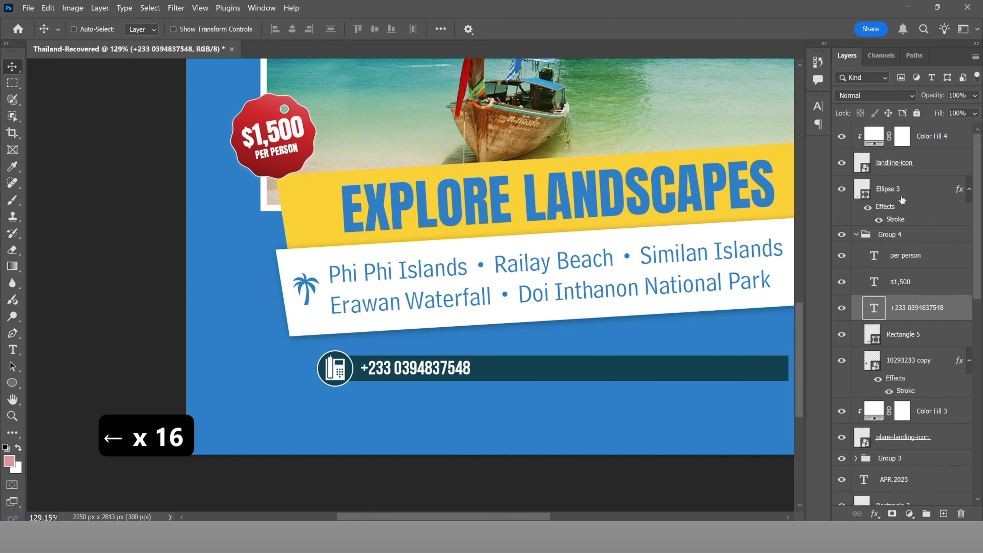
Step: Alt-drag copies of the circle and phone number text further right along the bar
{"action": "left_click", "coordinate": [351, 377], "text": "ctrl"}
{"action": "left_click_drag", "start_coordinate": [351, 377], "coordinate": [519, 382]}
{"action": "left_click", "coordinate": [461, 372], "text": "ctrl"}
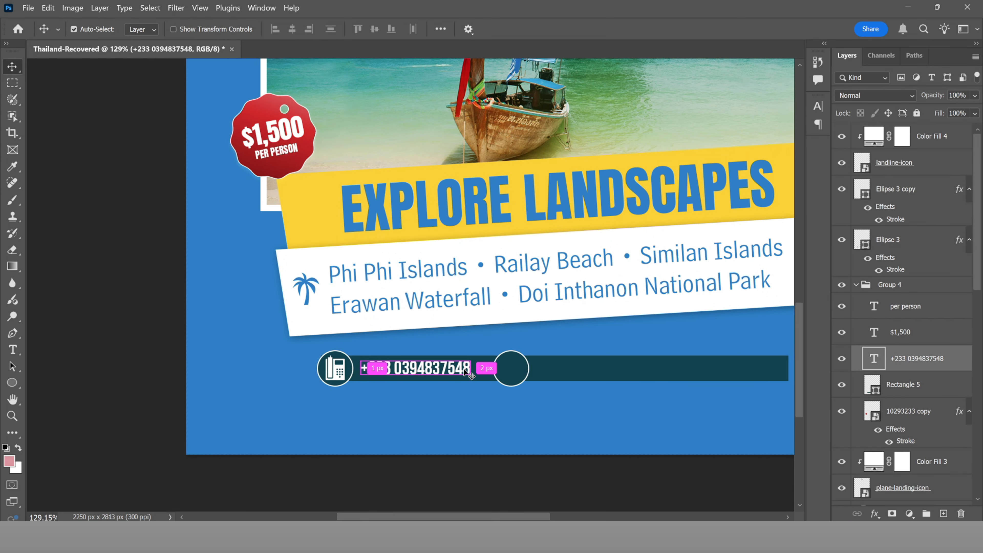
{"action": "left_click_drag", "start_coordinate": [461, 372], "coordinate": [635, 371]}
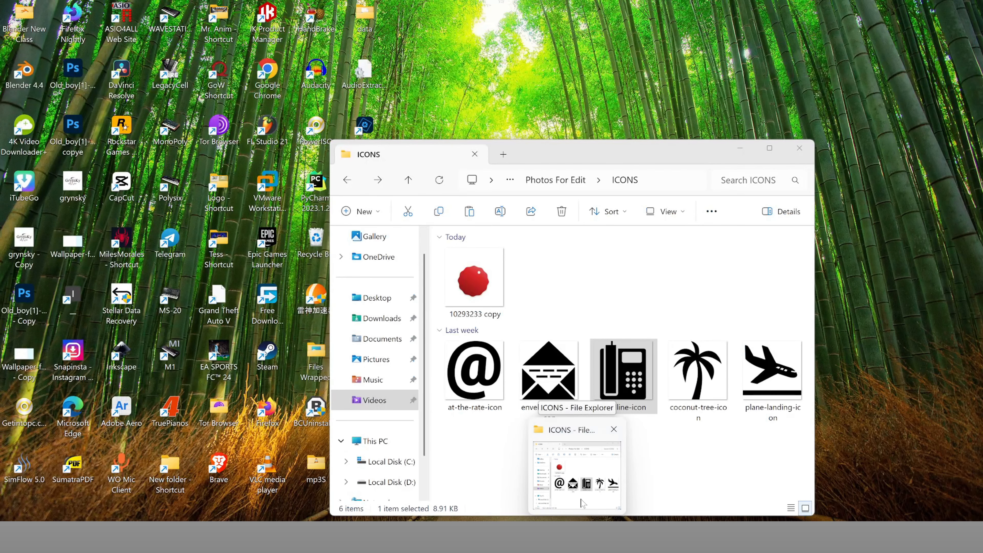
Step: Place envelope-open-icon from the ICONS folder into the poster, scaled to about 12.14%
{"action": "left_click", "coordinate": [583, 502]}
{"action": "left_click", "coordinate": [555, 378]}
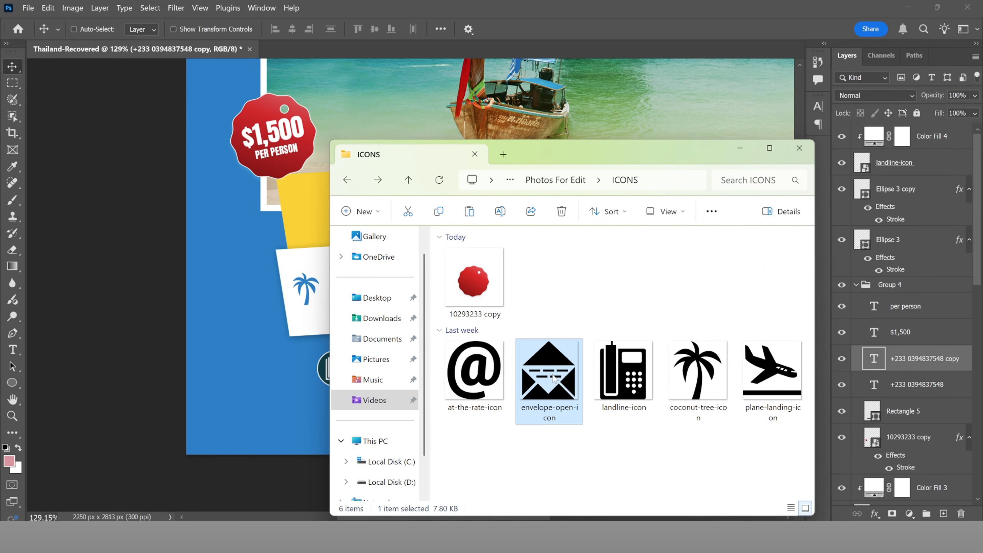
{"action": "left_click_drag", "start_coordinate": [554, 379], "coordinate": [520, 351]}
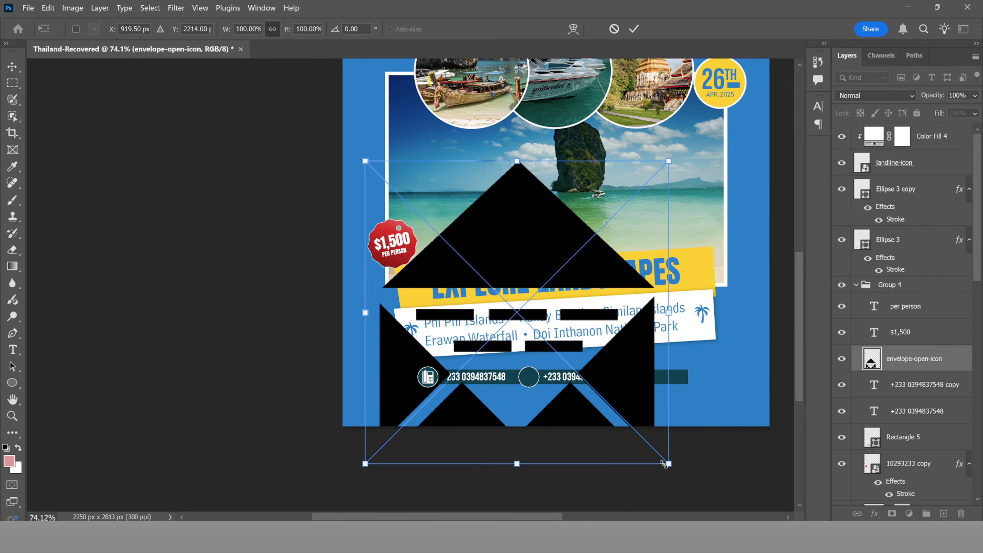
{"action": "left_click_drag", "start_coordinate": [663, 464], "coordinate": [541, 347]}
{"action": "scroll", "coordinate": [538, 341], "scroll_direction": "up", "scroll_amount": 5}
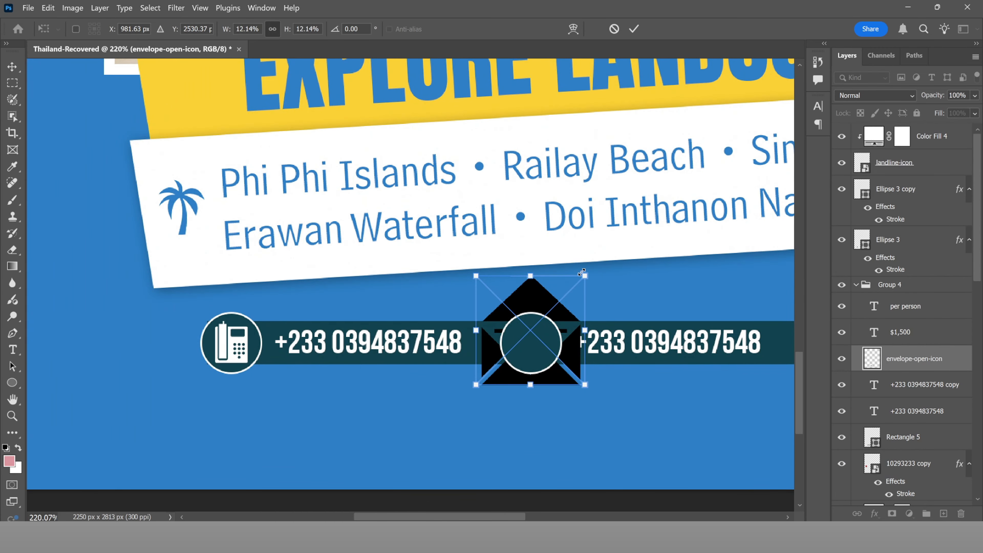
{"action": "left_click_drag", "start_coordinate": [582, 272], "coordinate": [564, 315]}
{"action": "left_click", "coordinate": [634, 29]}
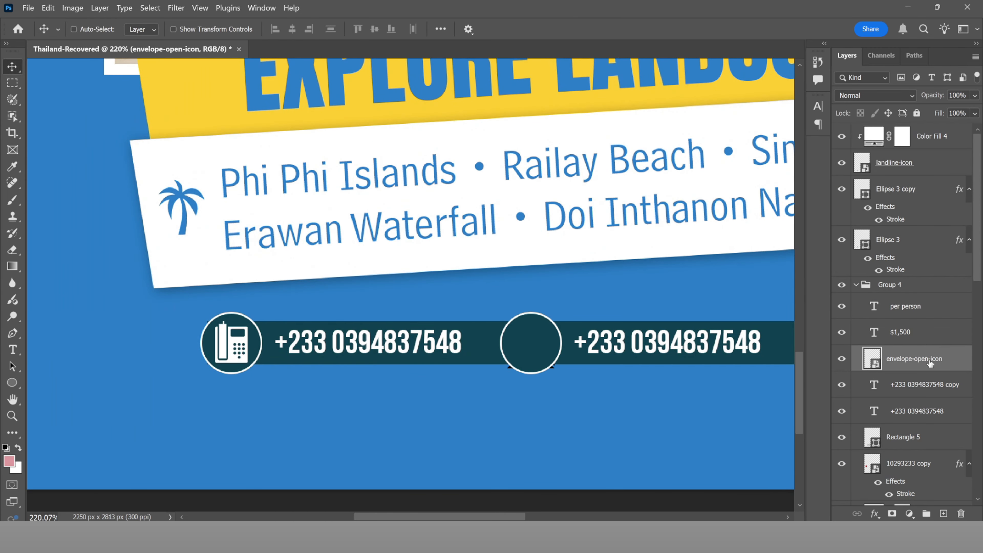
Step: Move the envelope icon layer to the top and shrink it to fit inside the second circle
{"action": "left_click_drag", "start_coordinate": [930, 362], "coordinate": [918, 136]}
{"action": "scroll", "coordinate": [531, 343], "scroll_direction": "up", "scroll_amount": 3}
{"action": "key", "text": "ctrl+t"}
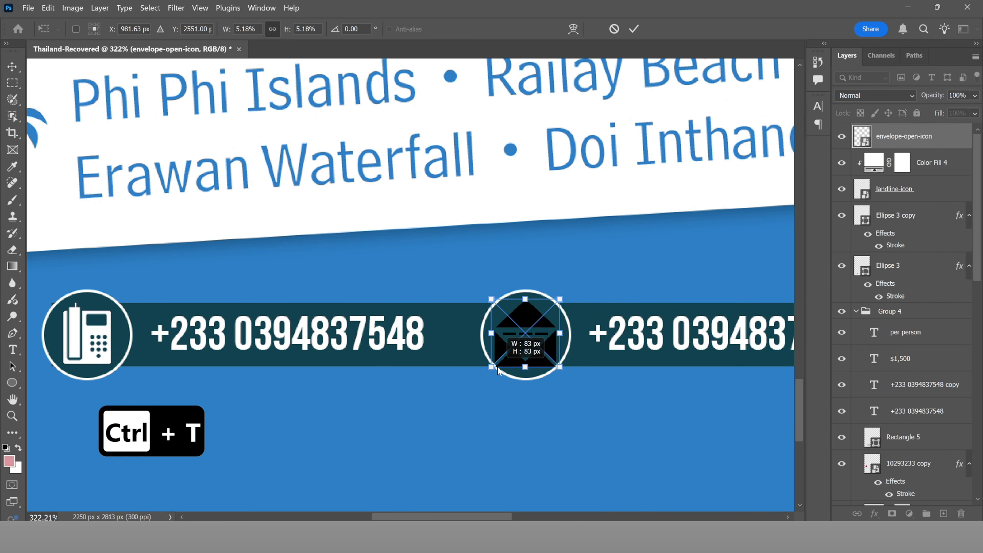
{"action": "left_click_drag", "start_coordinate": [498, 367], "coordinate": [522, 337]}
{"action": "left_click", "coordinate": [635, 30]}
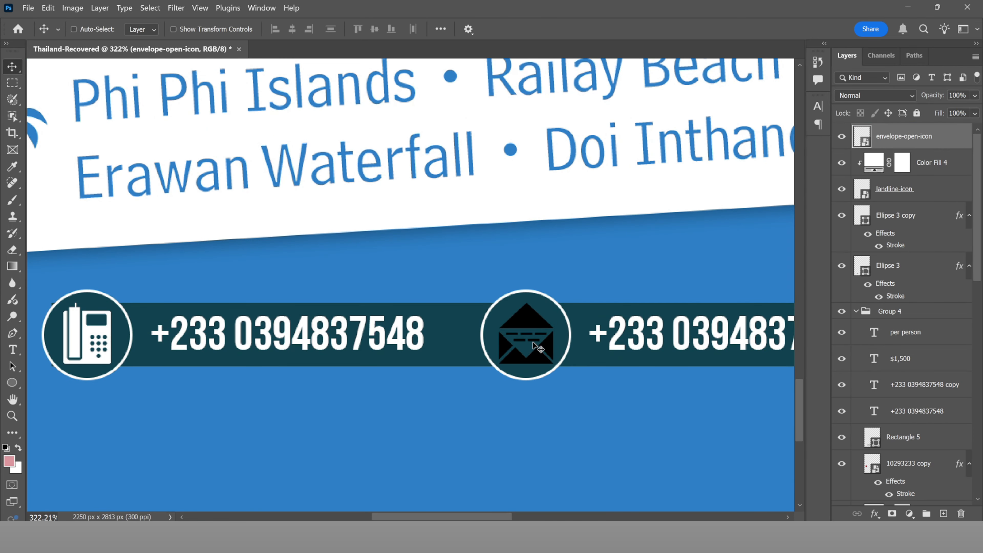
{"action": "key", "text": "Up"}
{"action": "key", "text": "Up"}
{"action": "key", "text": "Up"}
{"action": "key", "text": "Up"}
{"action": "key", "text": "Right"}
{"action": "key", "text": "Down"}
{"action": "key", "text": "Down"}
Step: Add a white Solid Color fill layer clipped to envelope-open-icon
{"action": "left_click", "coordinate": [909, 514]}
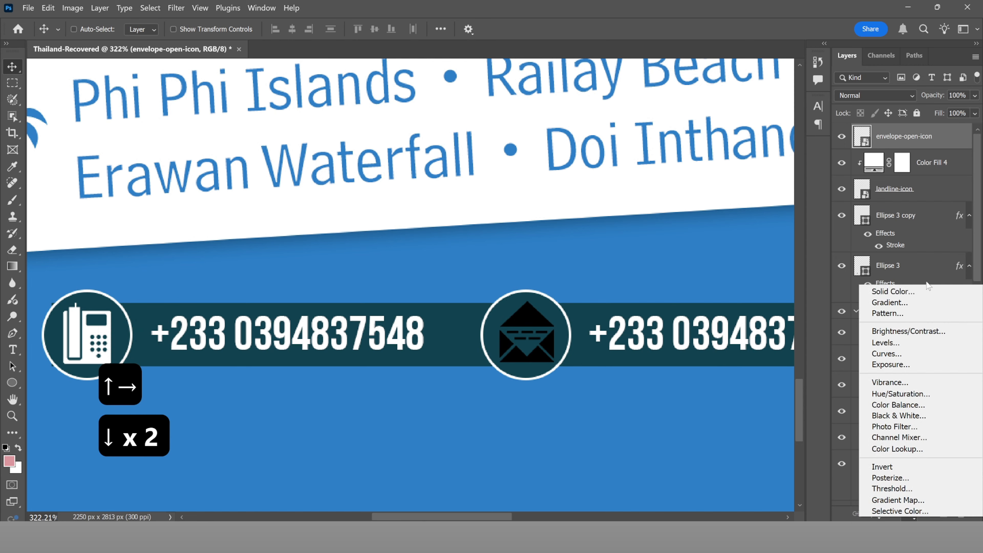
{"action": "left_click", "coordinate": [920, 291]}
{"action": "left_click", "coordinate": [645, 127]}
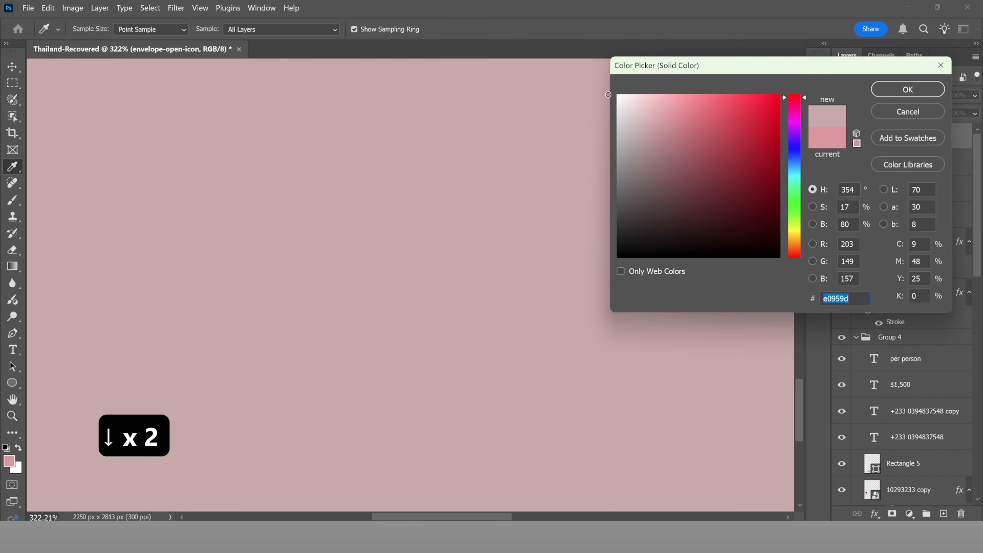
{"action": "left_click", "coordinate": [618, 95]}
{"action": "left_click", "coordinate": [908, 89]}
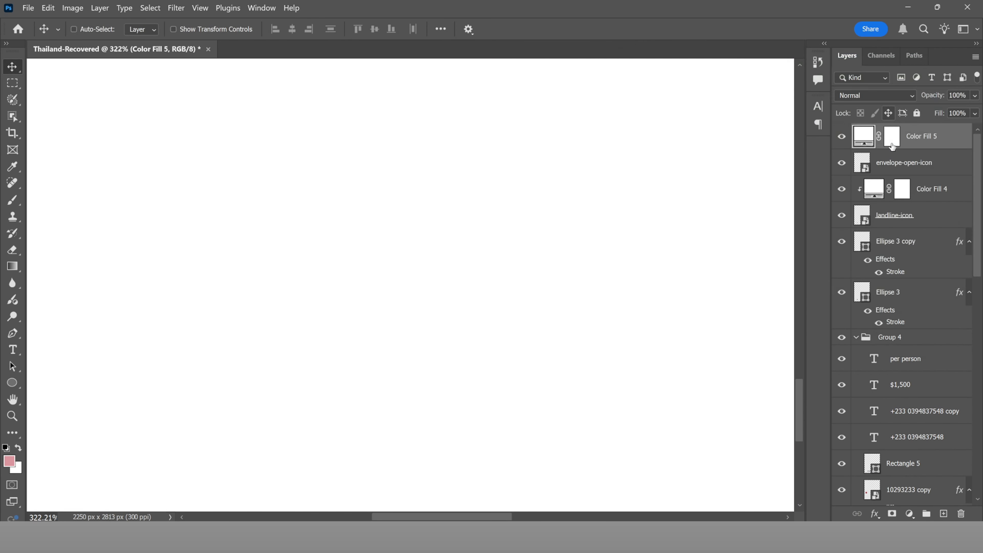
{"action": "left_click", "coordinate": [895, 156]}
{"action": "left_click", "coordinate": [895, 147]}
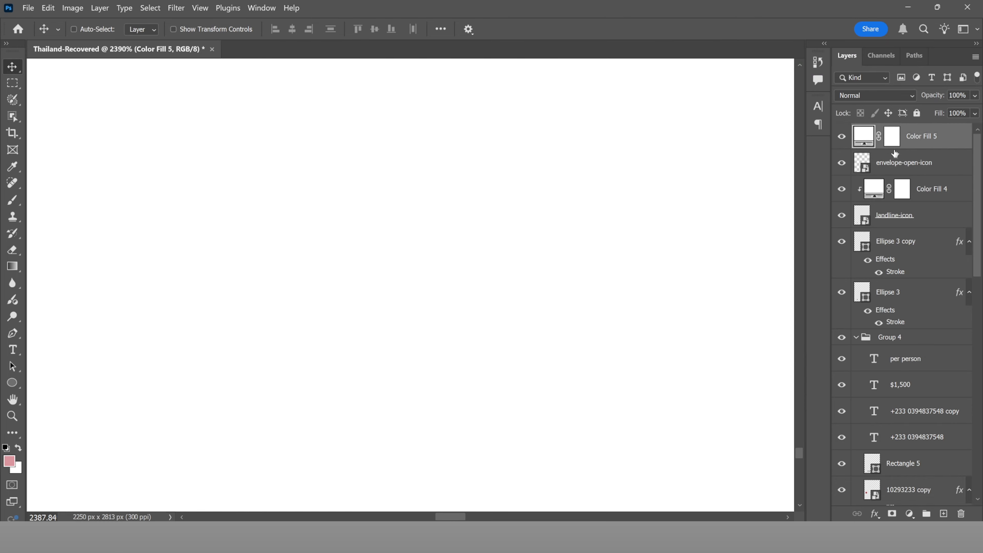
{"action": "left_click", "coordinate": [891, 150], "text": "alt"}
Step: Move Ellipse 3 copy directly below the envelope icon in the layer stack
{"action": "scroll", "coordinate": [554, 340], "scroll_direction": "down", "scroll_amount": 8}
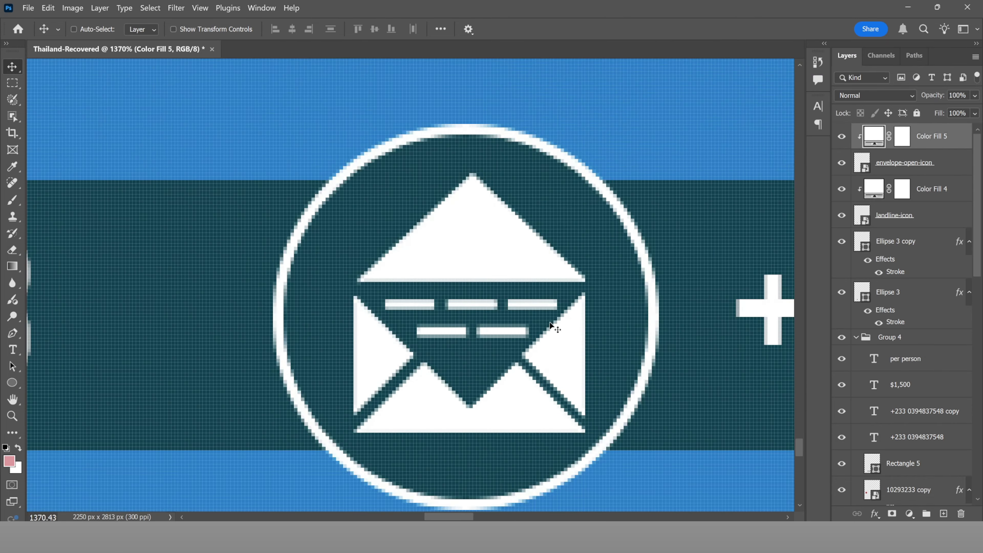
{"action": "left_click", "coordinate": [858, 271]}
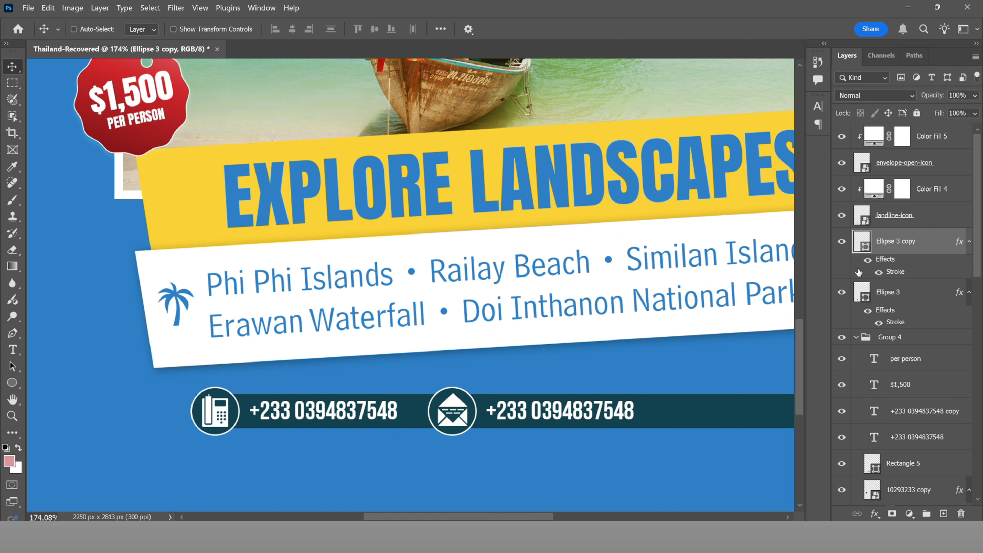
{"action": "left_click_drag", "start_coordinate": [904, 251], "coordinate": [914, 165]}
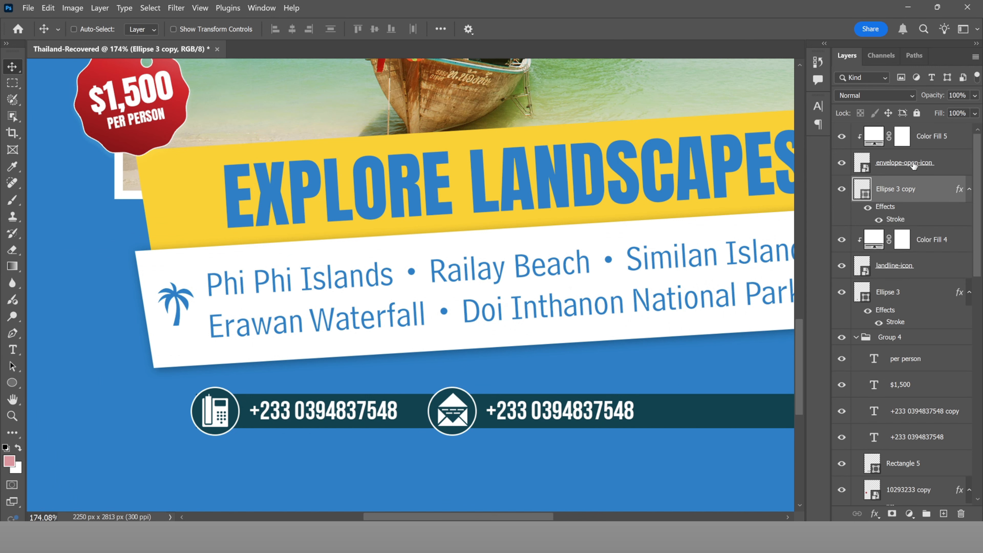
Step: Group the white fill, envelope icon and circle layers into Group 5
{"action": "left_click", "coordinate": [927, 141], "text": "shift"}
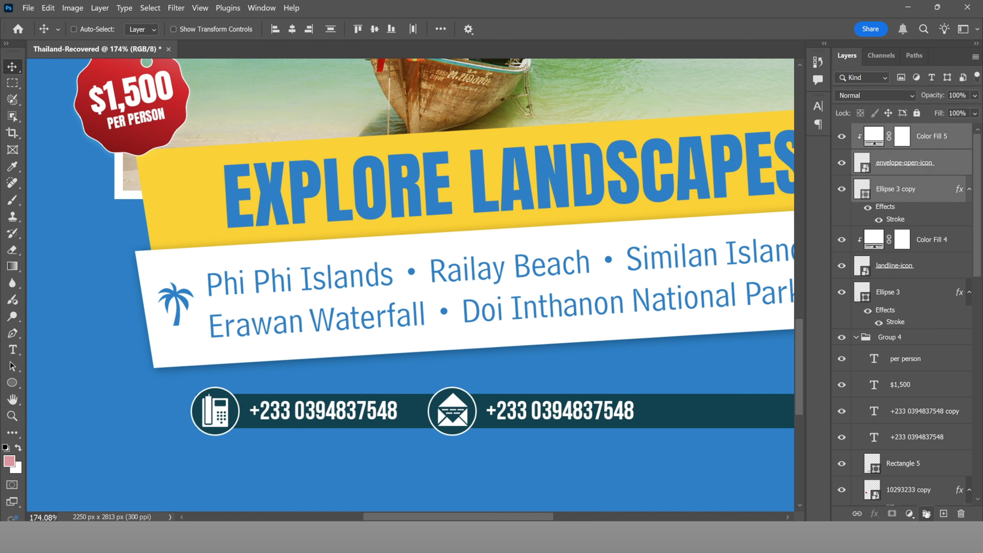
{"action": "left_click", "coordinate": [927, 514]}
{"action": "left_click", "coordinate": [842, 131]}
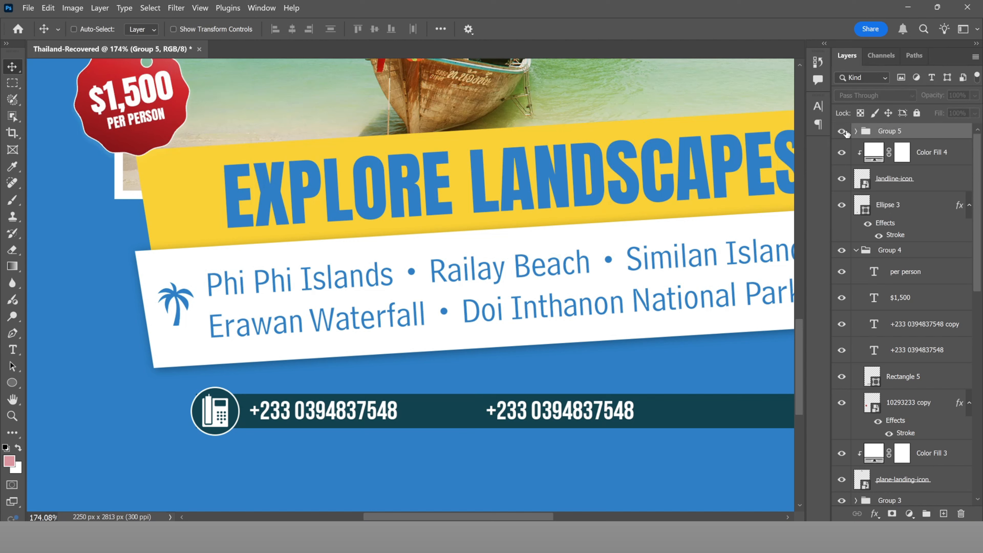
{"action": "left_click", "coordinate": [843, 132]}
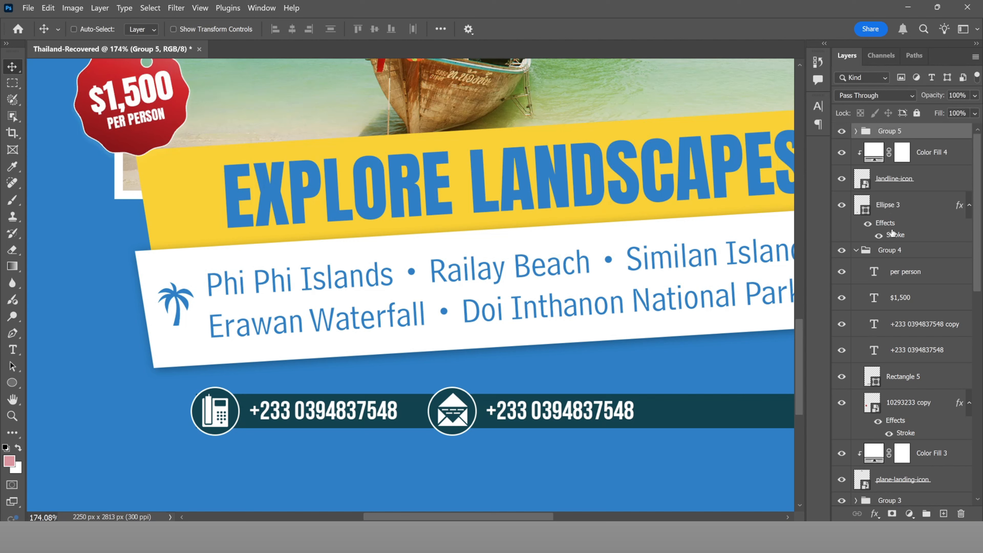
Step: Group the three phone icon layers into Group 6
{"action": "left_click", "coordinate": [883, 206]}
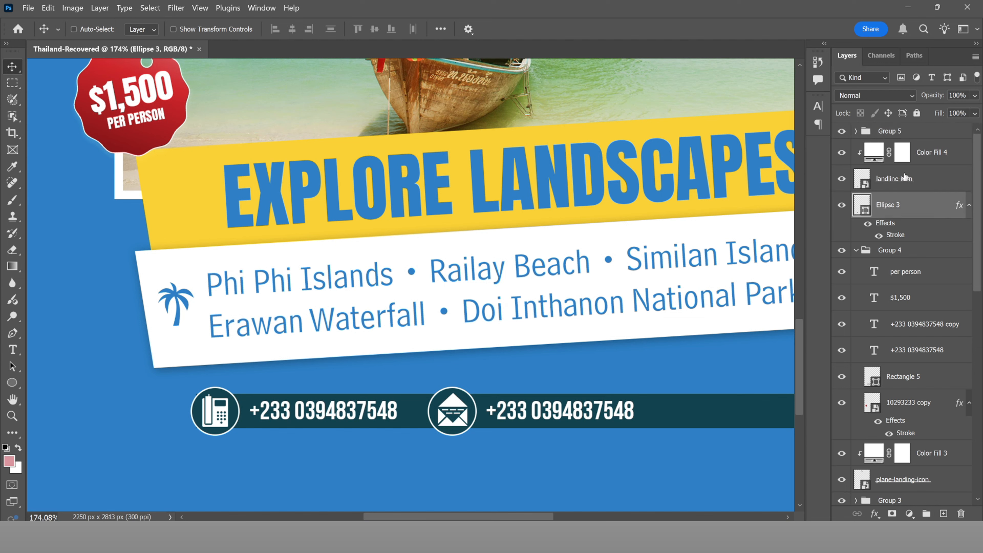
{"action": "left_click", "coordinate": [921, 160], "text": "shift"}
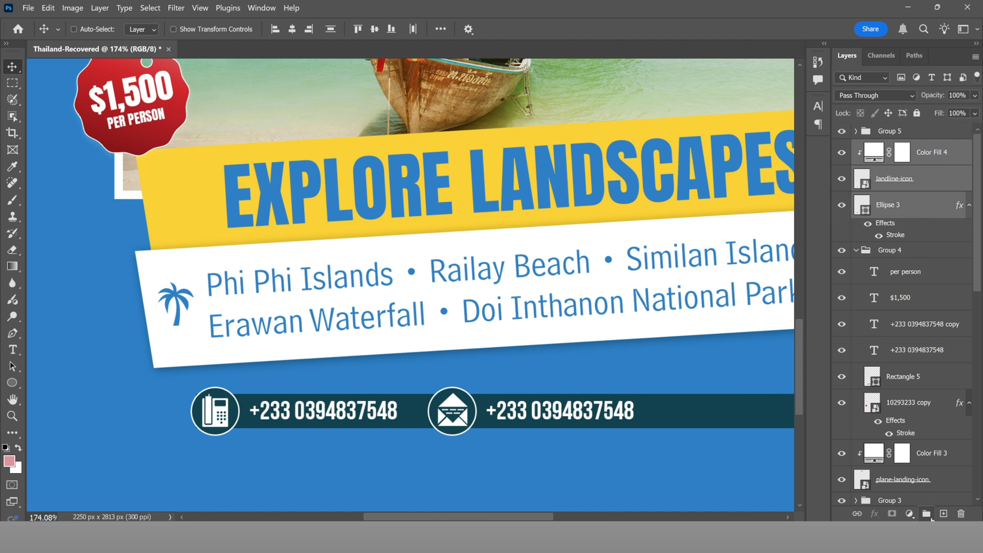
{"action": "left_click", "coordinate": [929, 515]}
{"action": "left_click", "coordinate": [842, 147]}
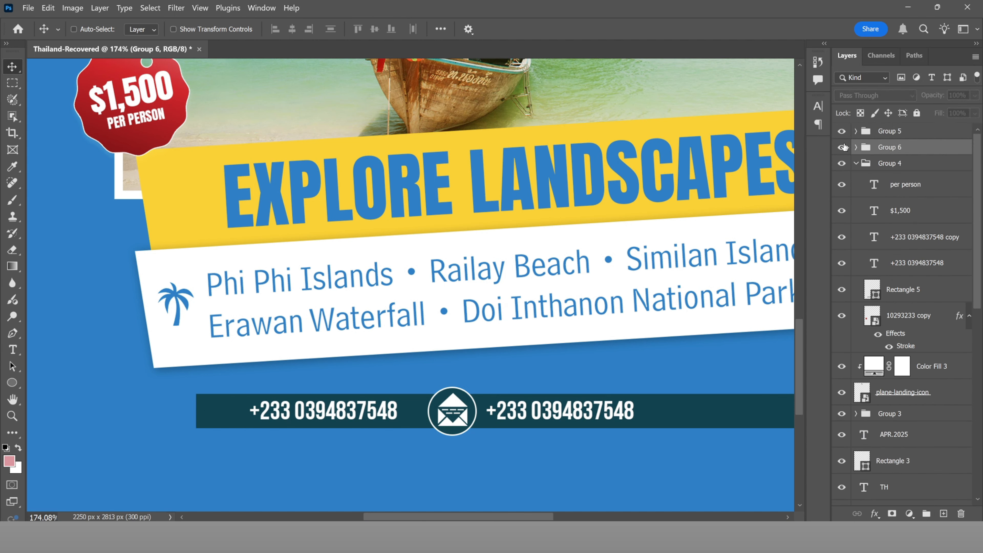
{"action": "left_click", "coordinate": [843, 148]}
Step: Shrink the envelope group to about 86% and the phone group slightly so both match
{"action": "key", "text": "ctrl+t"}
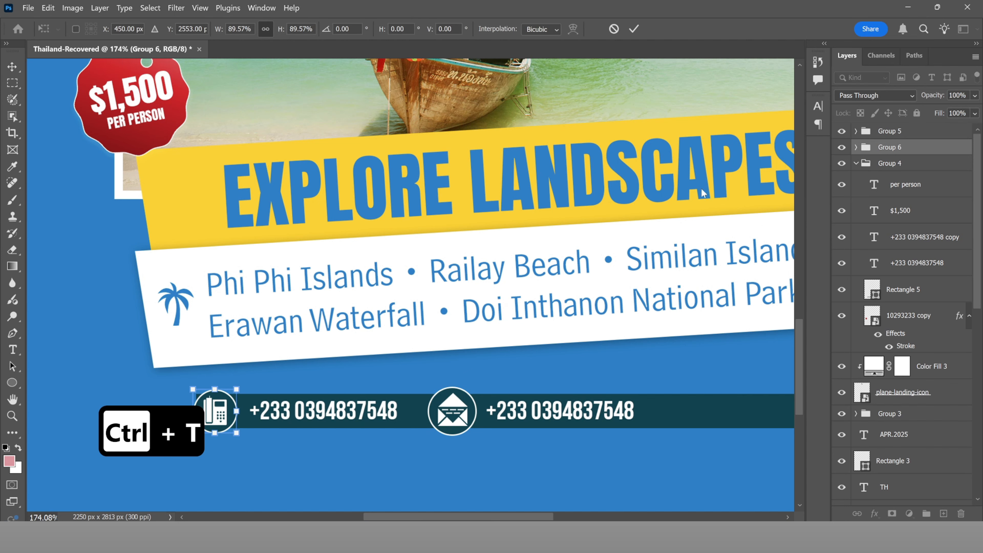
{"action": "left_click", "coordinate": [634, 29]}
{"action": "left_click", "coordinate": [887, 132]}
{"action": "key", "text": "ctrl+t"}
{"action": "left_click_drag", "start_coordinate": [478, 387], "coordinate": [474, 391]}
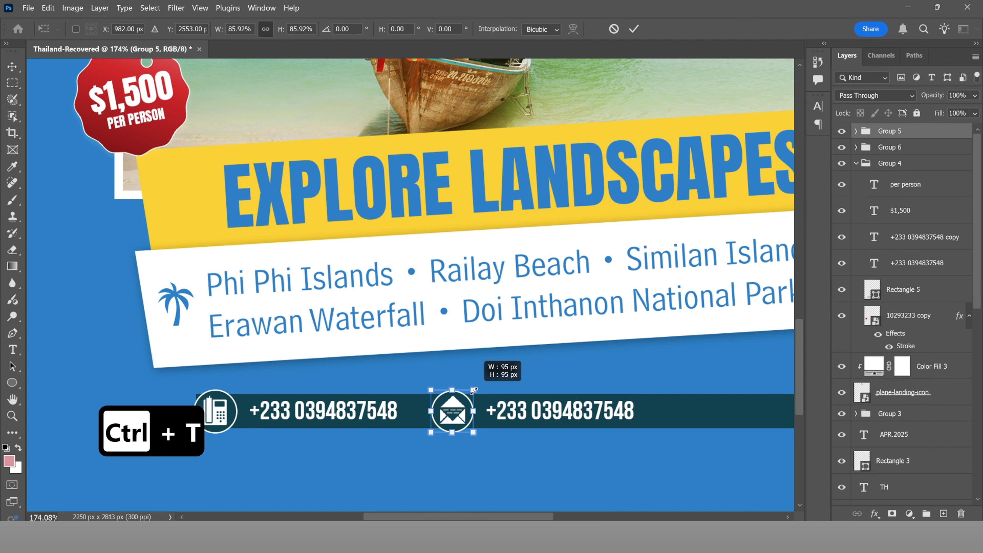
{"action": "left_click", "coordinate": [635, 29]}
{"action": "left_click", "coordinate": [889, 147]}
{"action": "key", "text": "ctrl+t"}
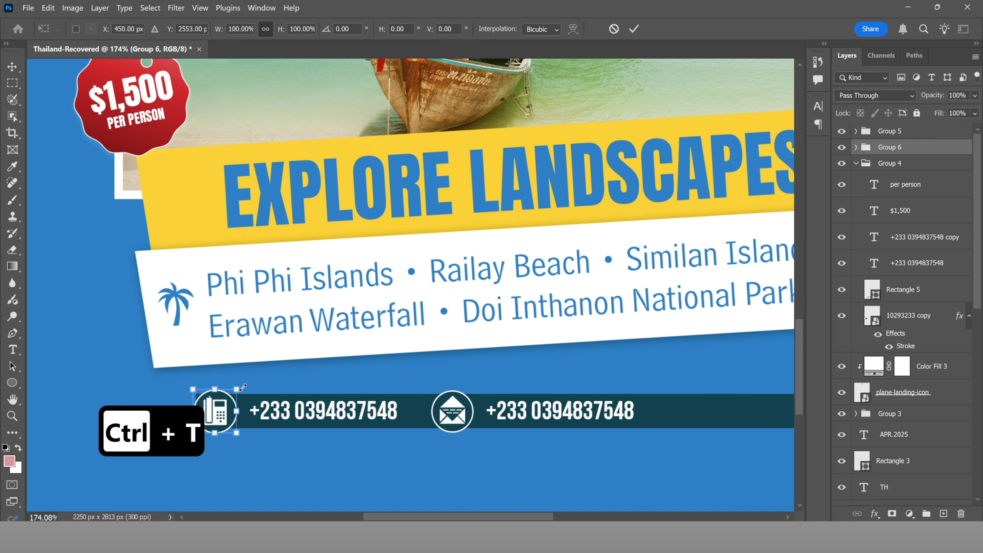
{"action": "left_click_drag", "start_coordinate": [243, 387], "coordinate": [242, 386]}
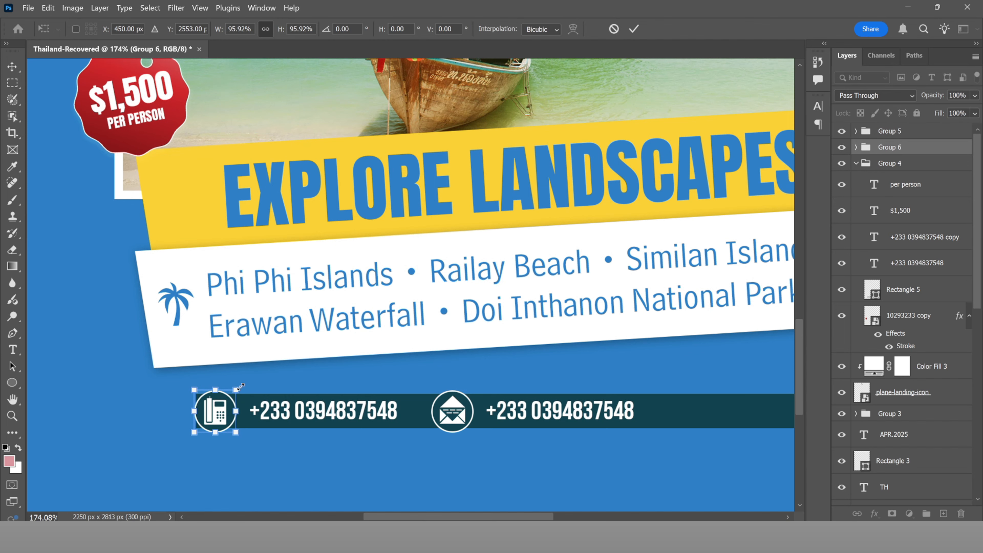
{"action": "left_click", "coordinate": [634, 28]}
{"action": "scroll", "coordinate": [410, 263], "scroll_direction": "down", "scroll_amount": 3}
{"action": "scroll", "coordinate": [416, 263], "scroll_direction": "down", "scroll_amount": 2}
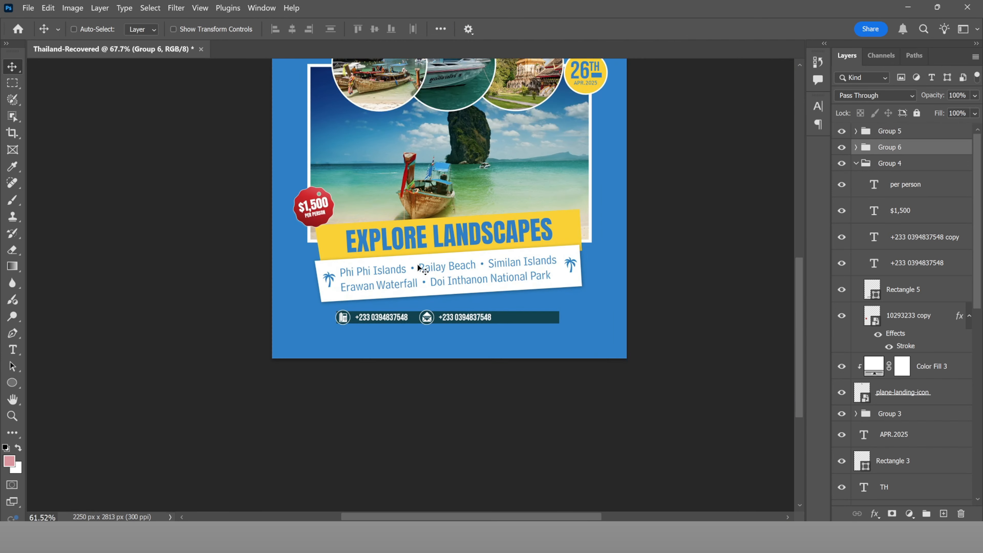
{"action": "scroll", "coordinate": [445, 311], "scroll_direction": "up", "scroll_amount": 3}
Step: Undo the last change and retype the second phone number as the contact e-mail address in Ebrima
{"action": "key", "text": "ctrl+z"}
{"action": "key", "text": "t"}
{"action": "left_click", "coordinate": [505, 323]}
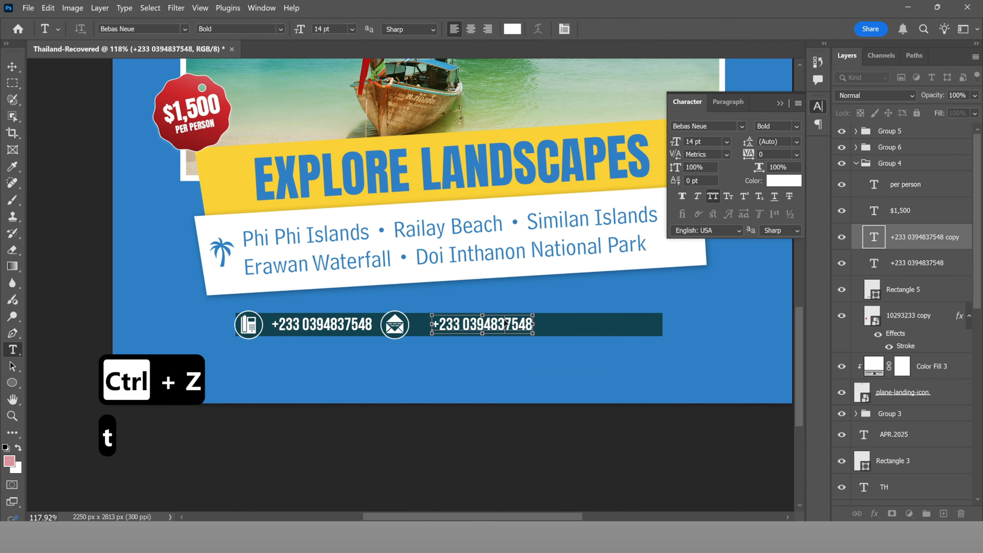
{"action": "key", "text": "ctrl+a"}
{"action": "type", "text": "Add"}
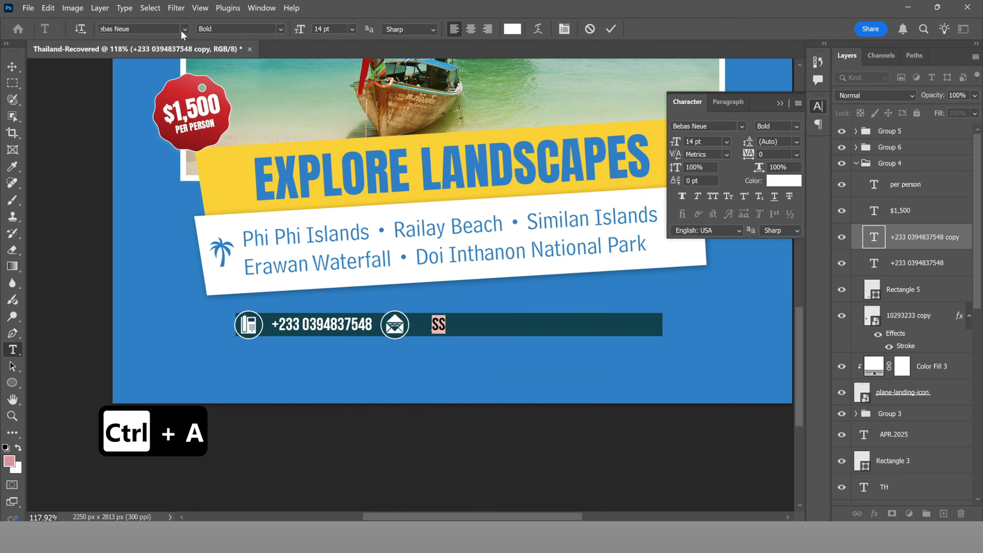
{"action": "left_click", "coordinate": [185, 30]}
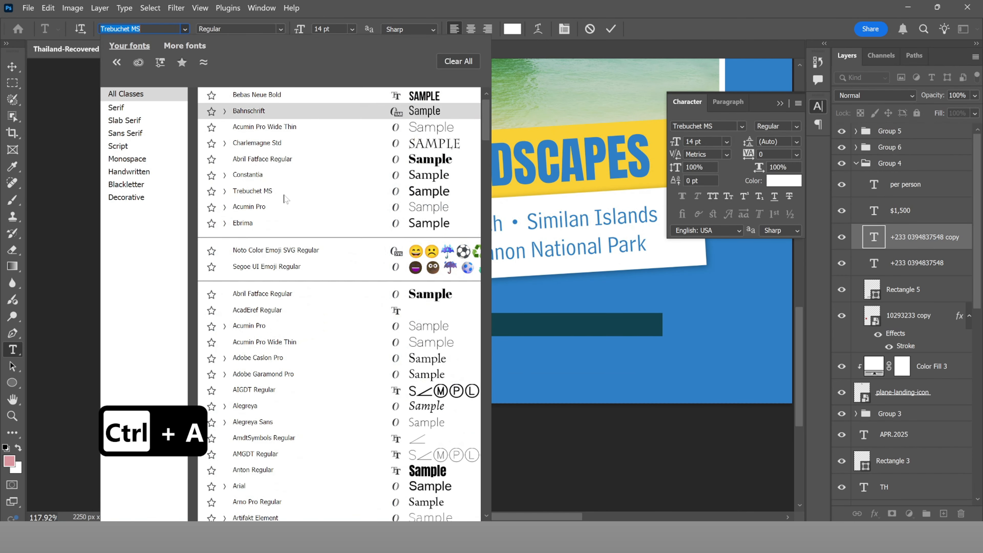
{"action": "left_click", "coordinate": [288, 224]}
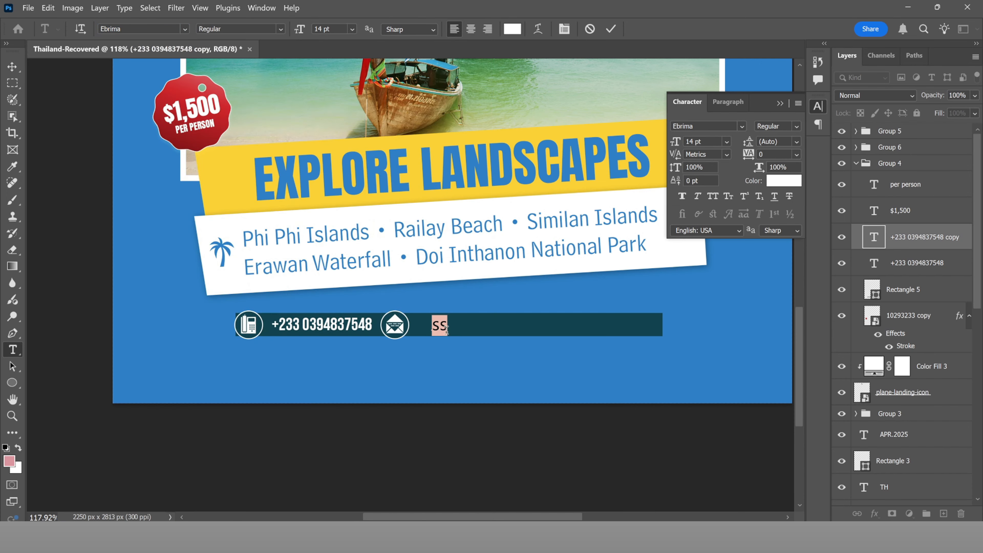
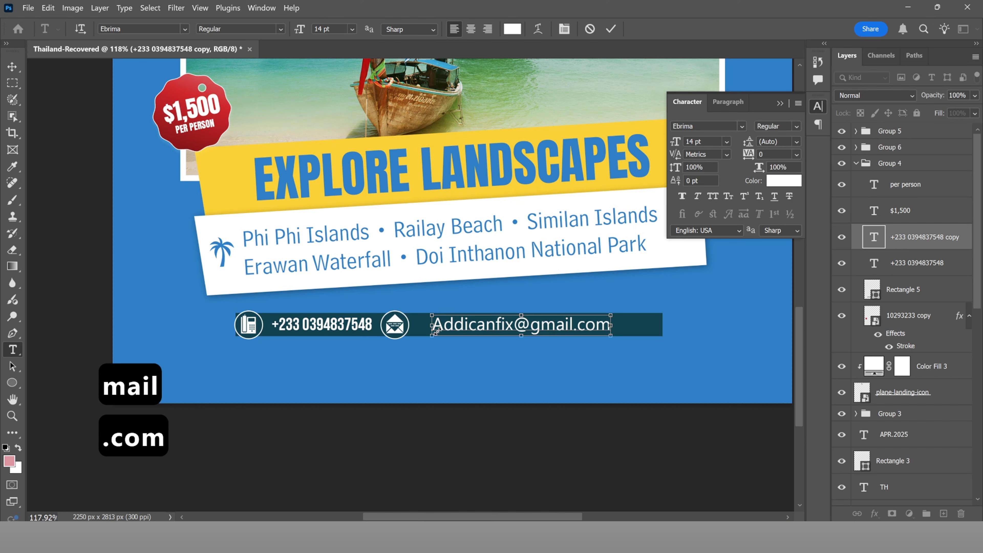
Step: Reduce the e-mail text to 9 pt and position it beside the envelope icon
{"action": "key", "text": "ctrl+a"}
{"action": "left_click_drag", "start_coordinate": [516, 308], "coordinate": [497, 308]}
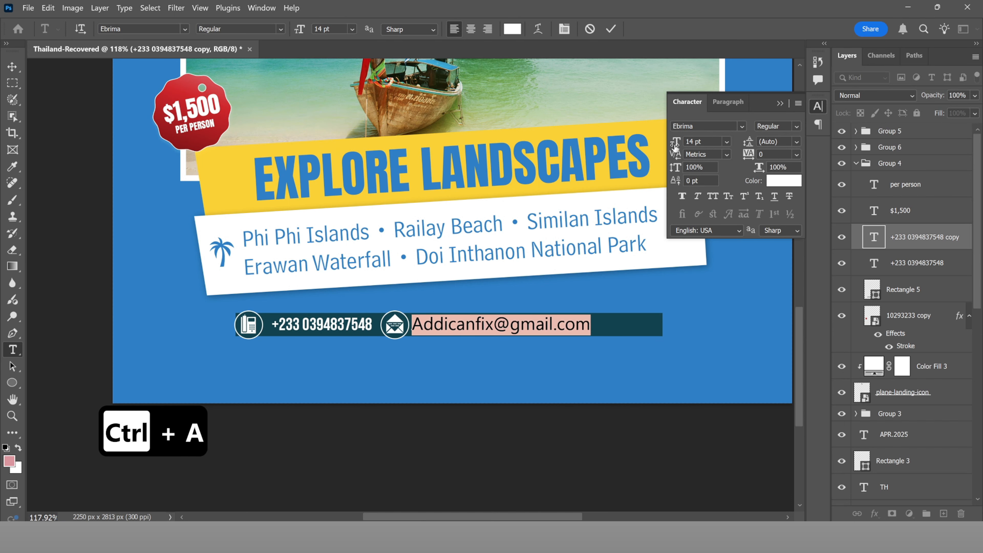
{"action": "left_click_drag", "start_coordinate": [674, 147], "coordinate": [672, 146]}
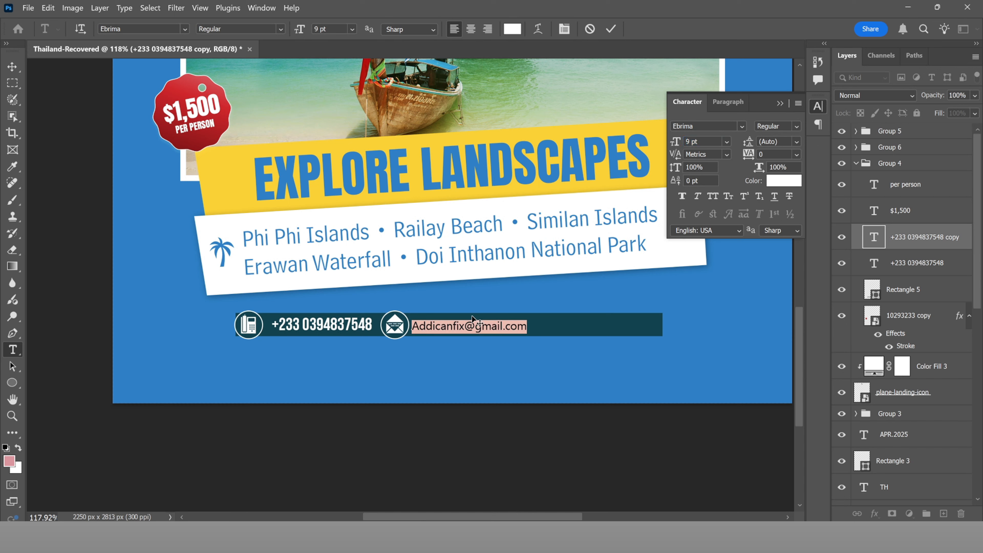
{"action": "left_click_drag", "start_coordinate": [473, 316], "coordinate": [473, 314]}
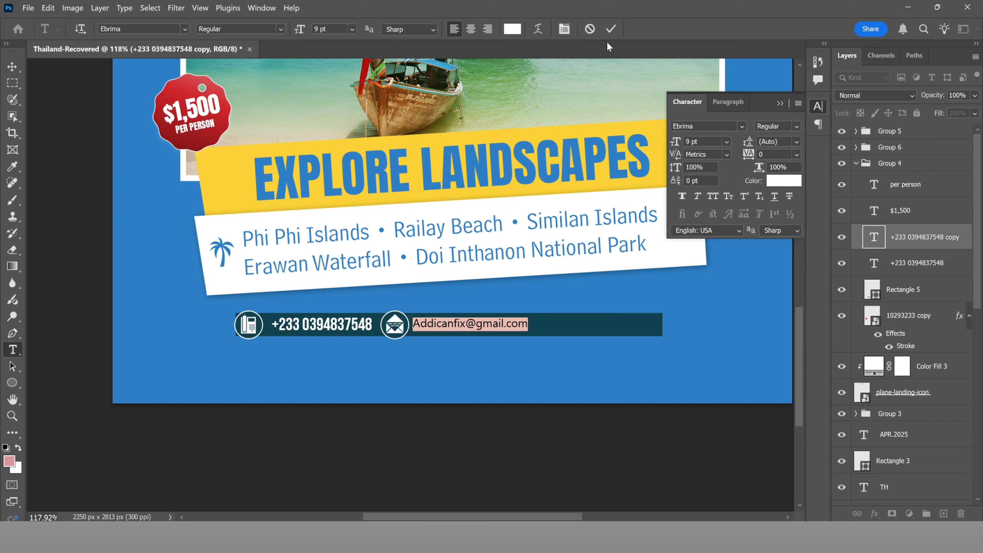
{"action": "left_click", "coordinate": [612, 29]}
Step: Delete the first phone number text layer
{"action": "key", "text": "v"}
{"action": "left_click", "coordinate": [364, 327], "text": "ctrl"}
{"action": "key", "text": "Delete"}
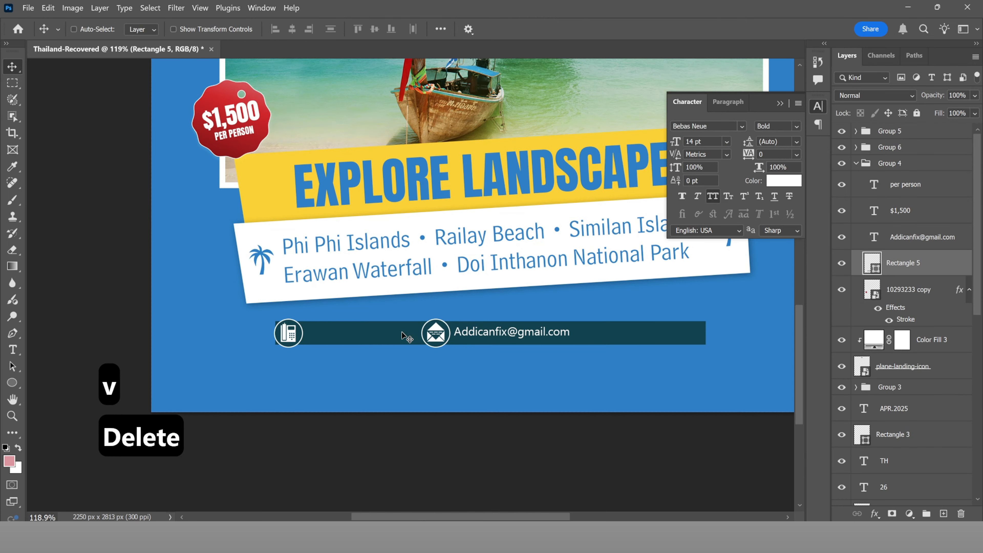
Step: Duplicate the e-mail text and place the copy beside the phone icon
{"action": "left_click", "coordinate": [509, 333], "text": "ctrl"}
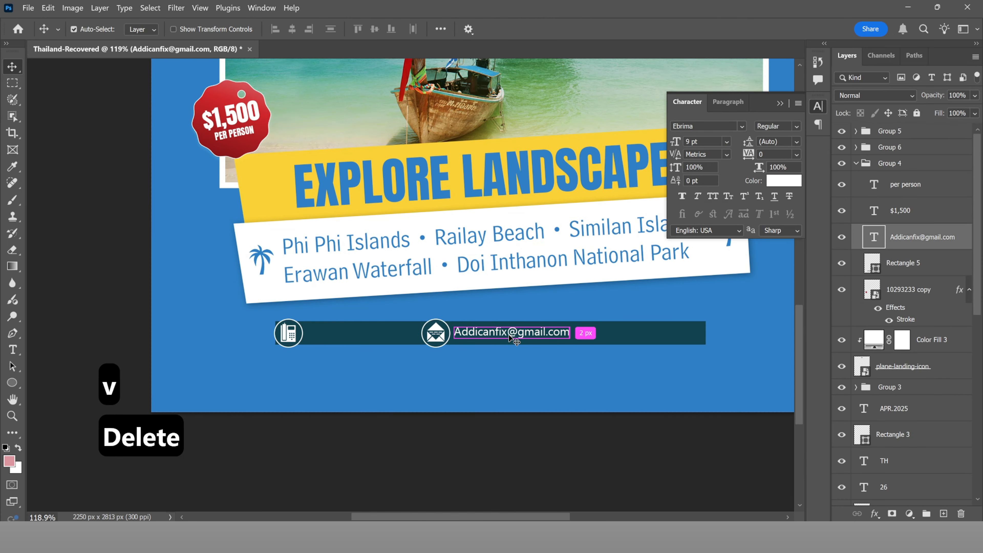
{"action": "left_click_drag", "start_coordinate": [509, 334], "coordinate": [417, 335]}
{"action": "left_click_drag", "start_coordinate": [367, 337], "coordinate": [373, 336]}
Step: Replace the copied text with the phone number, correcting the mistyped digits
{"action": "key", "text": "t"}
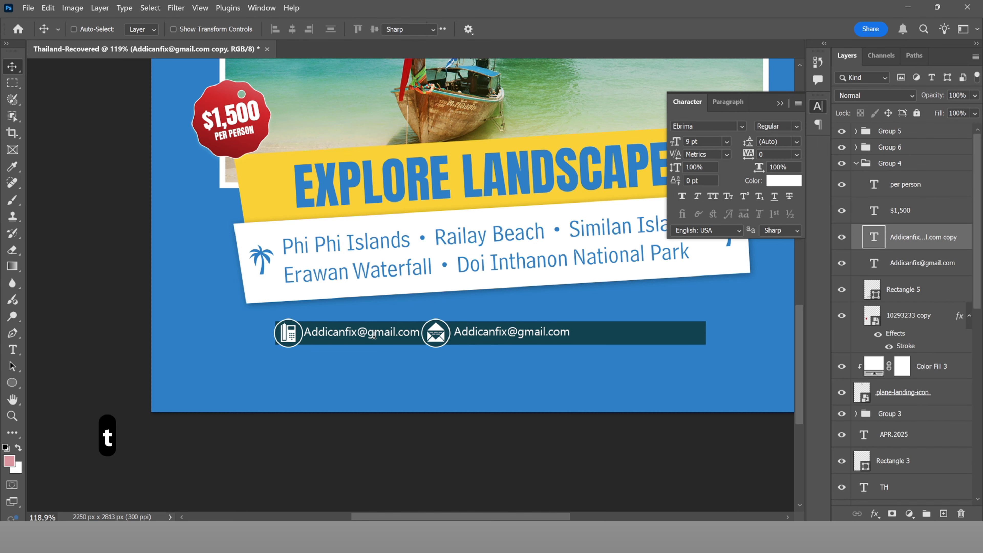
{"action": "left_click", "coordinate": [373, 336]}
{"action": "key", "text": "ctrl+a"}
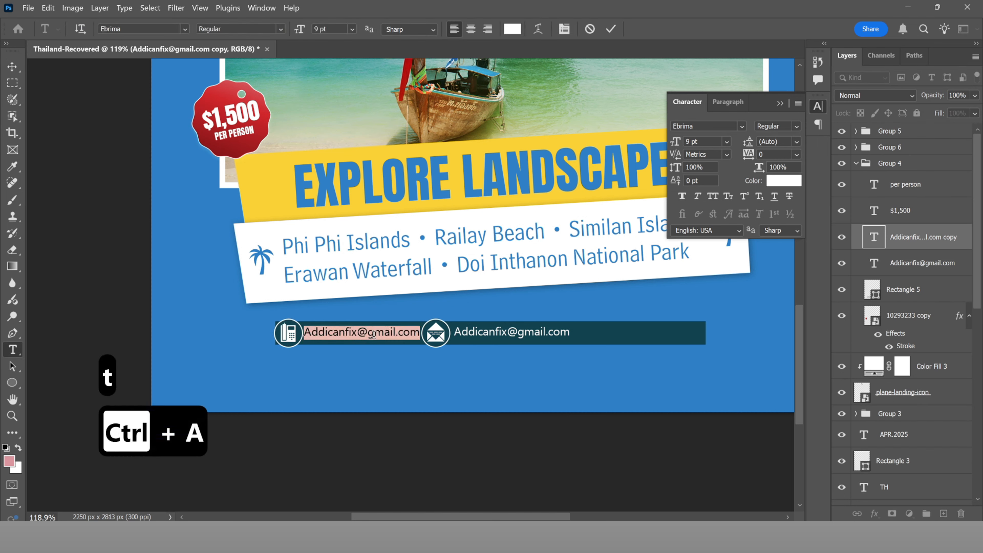
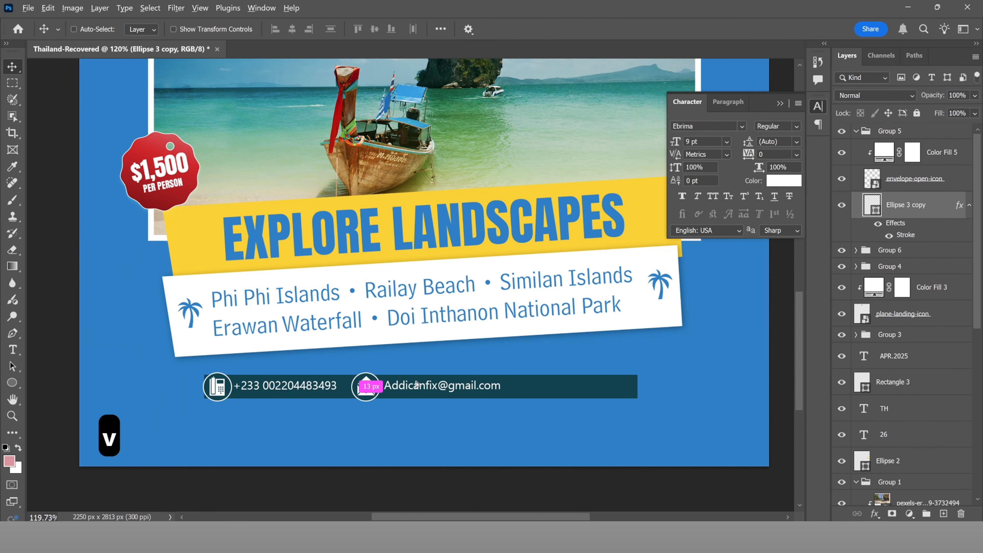
Step: Duplicate the envelope circle to the right and place at-the-rate-icon inside it, scaled to about 12.8%
{"action": "left_click_drag", "start_coordinate": [416, 384], "coordinate": [537, 385]}
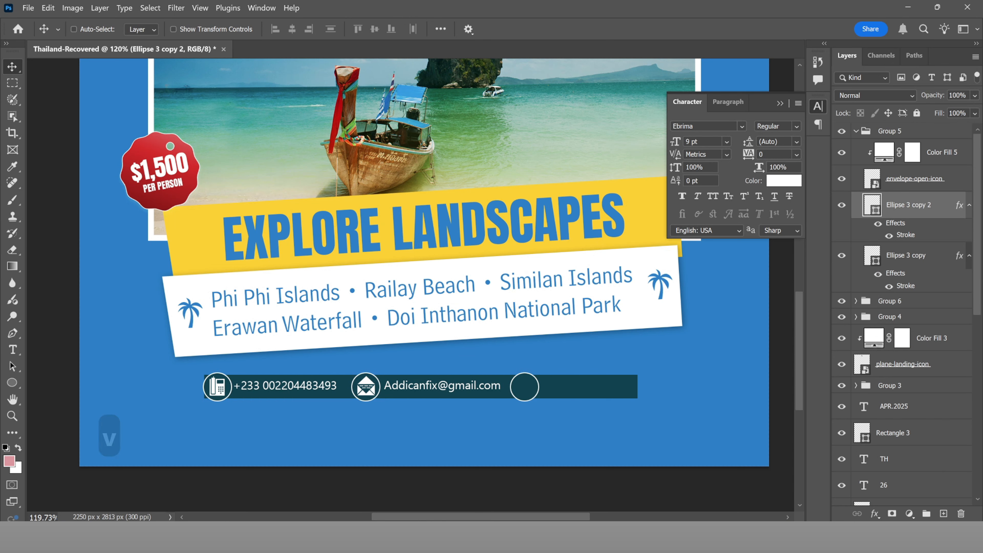
{"action": "left_click", "coordinate": [585, 459]}
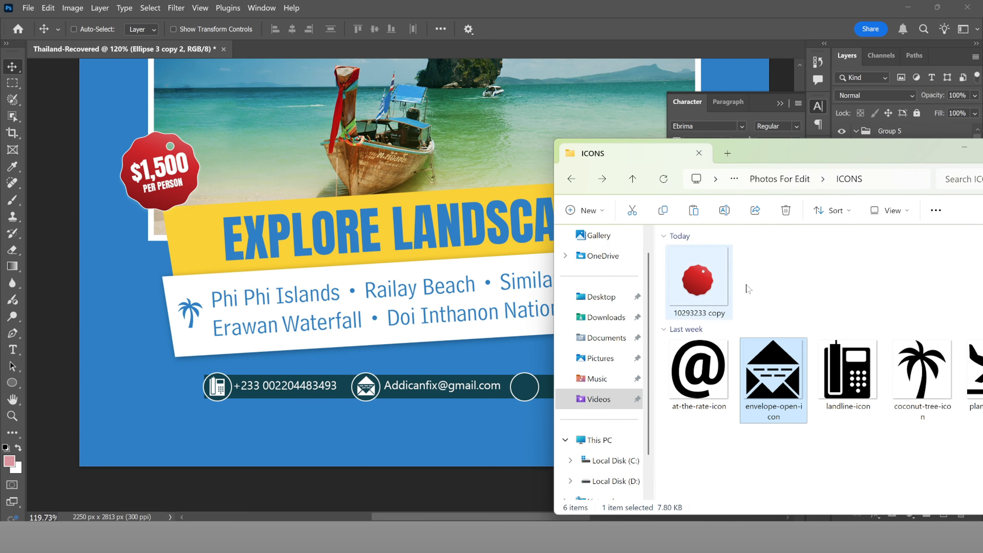
{"action": "left_click_drag", "start_coordinate": [708, 352], "coordinate": [523, 334]}
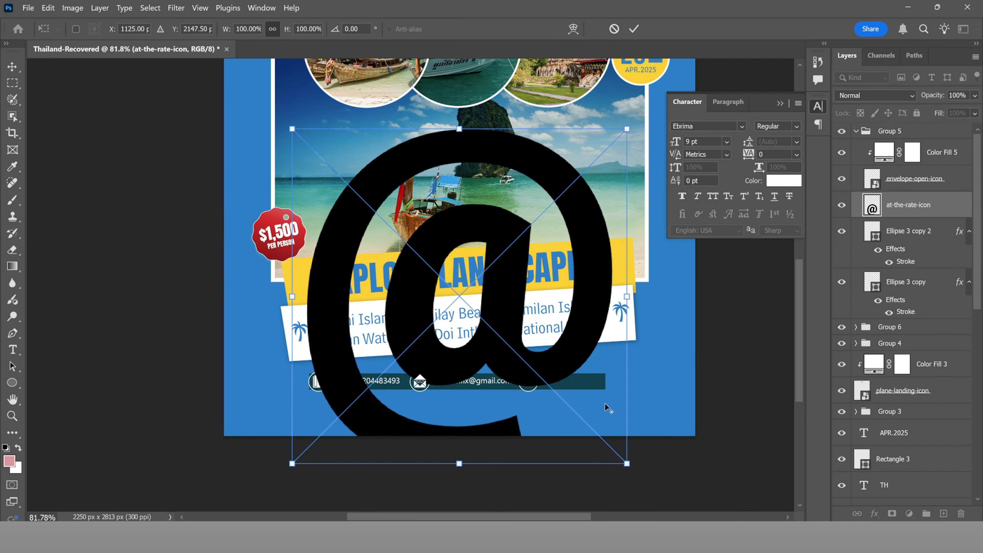
{"action": "left_click_drag", "start_coordinate": [627, 464], "coordinate": [516, 352]}
{"action": "scroll", "coordinate": [546, 403], "scroll_direction": "up", "scroll_amount": 5}
{"action": "scroll", "coordinate": [492, 374], "scroll_direction": "up", "scroll_amount": 3}
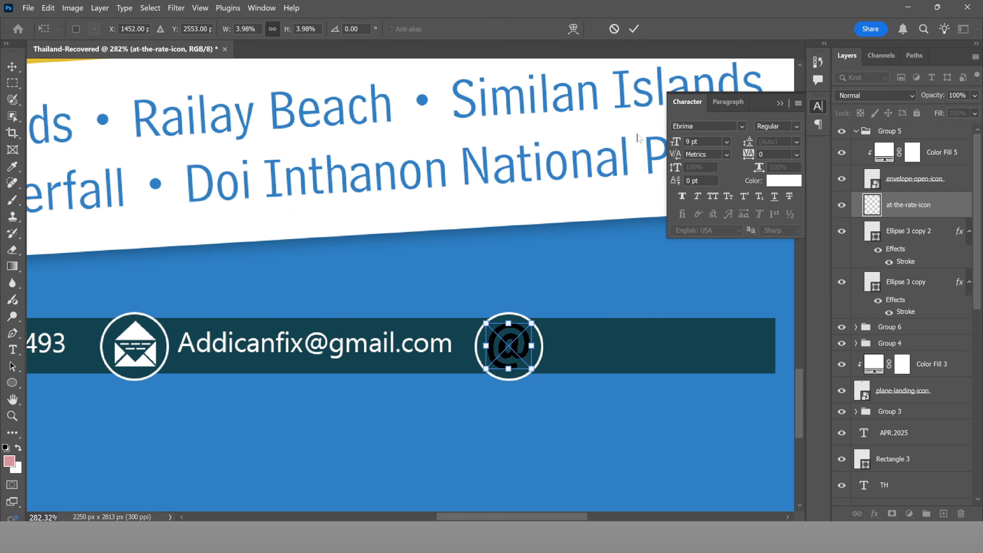
Step: Add a #ffffff Solid Color fill layer clipped to the at-the-rate-icon layer to turn it white
{"action": "left_click", "coordinate": [635, 27]}
{"action": "left_click", "coordinate": [910, 514]}
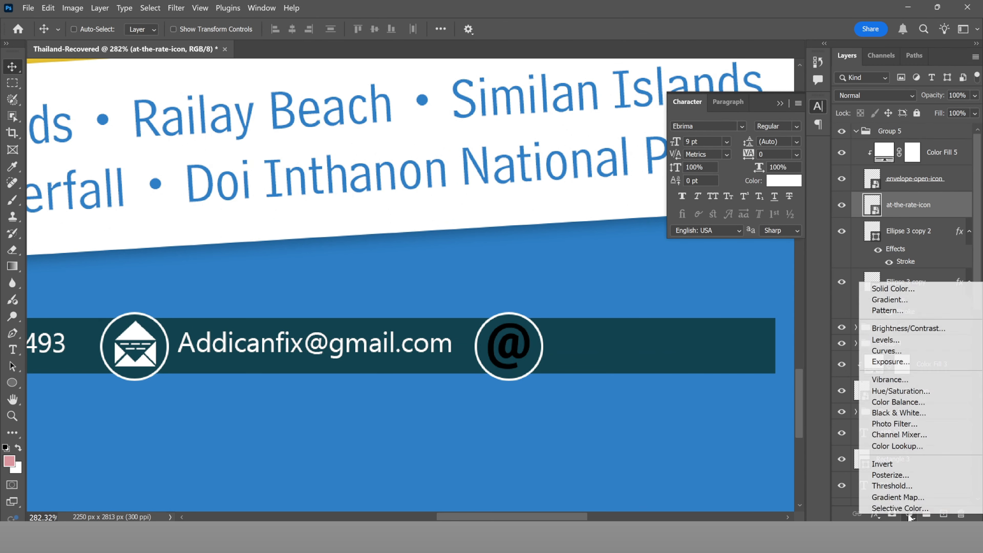
{"action": "left_click", "coordinate": [893, 289]}
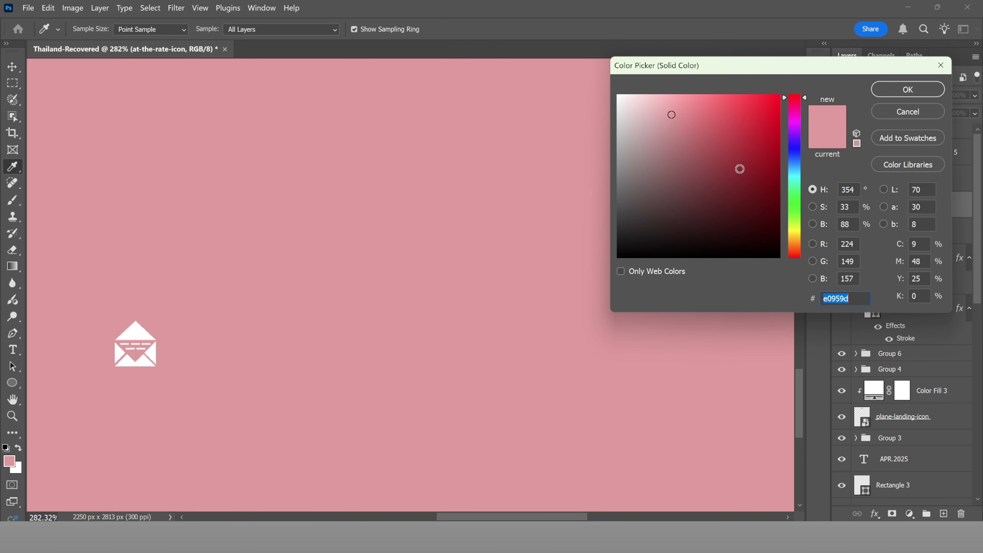
{"action": "type", "text": "ffffff"}
{"action": "left_click", "coordinate": [895, 95]}
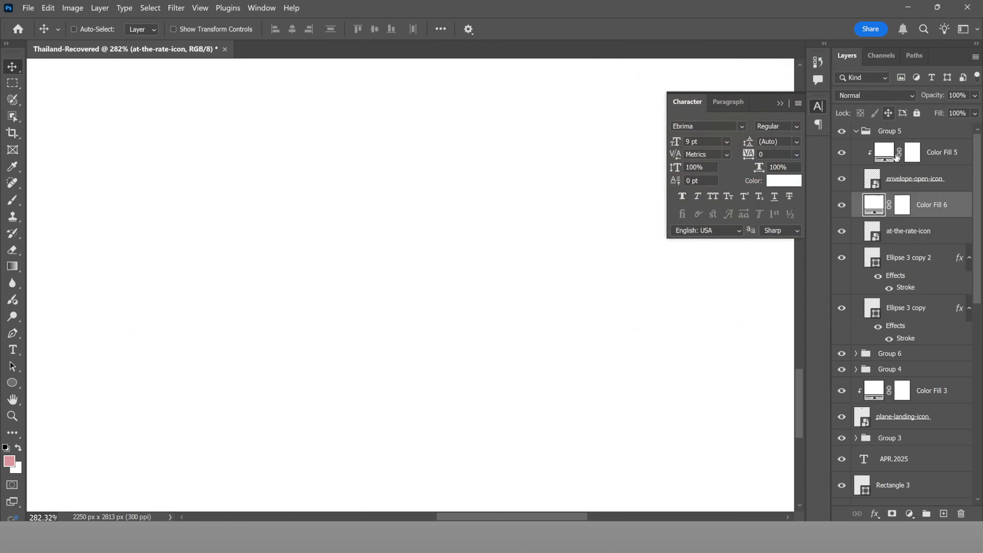
{"action": "left_click", "coordinate": [916, 225], "text": "alt"}
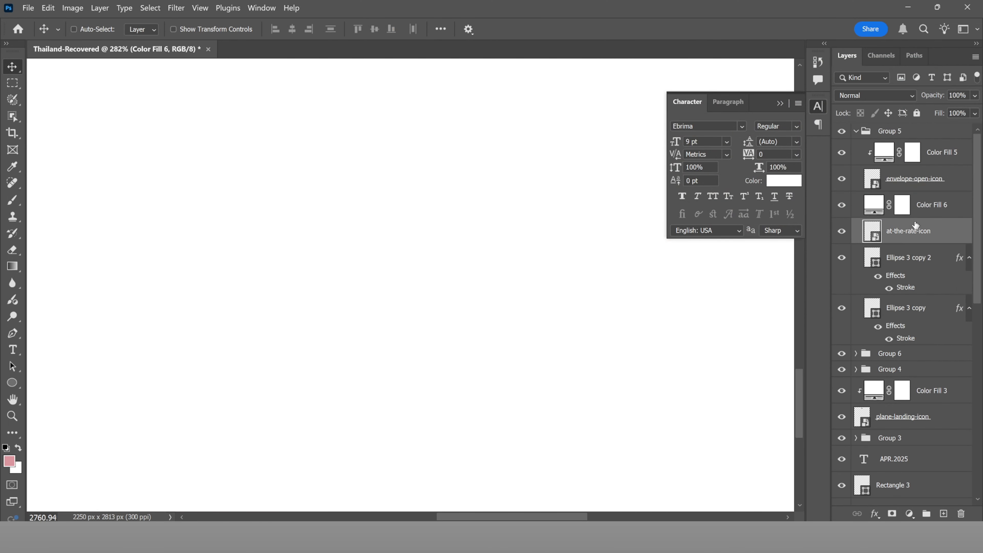
{"action": "left_click", "coordinate": [923, 213]}
{"action": "left_click", "coordinate": [903, 218], "text": "alt"}
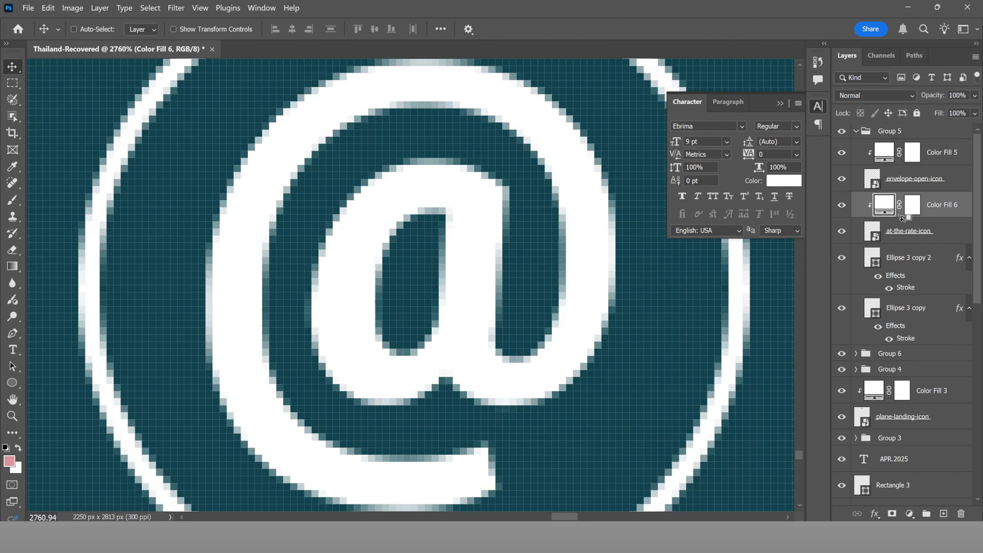
Step: Duplicate the email text layer to the right of the @ icon's circle
{"action": "scroll", "coordinate": [577, 285], "scroll_direction": "down", "scroll_amount": 5}
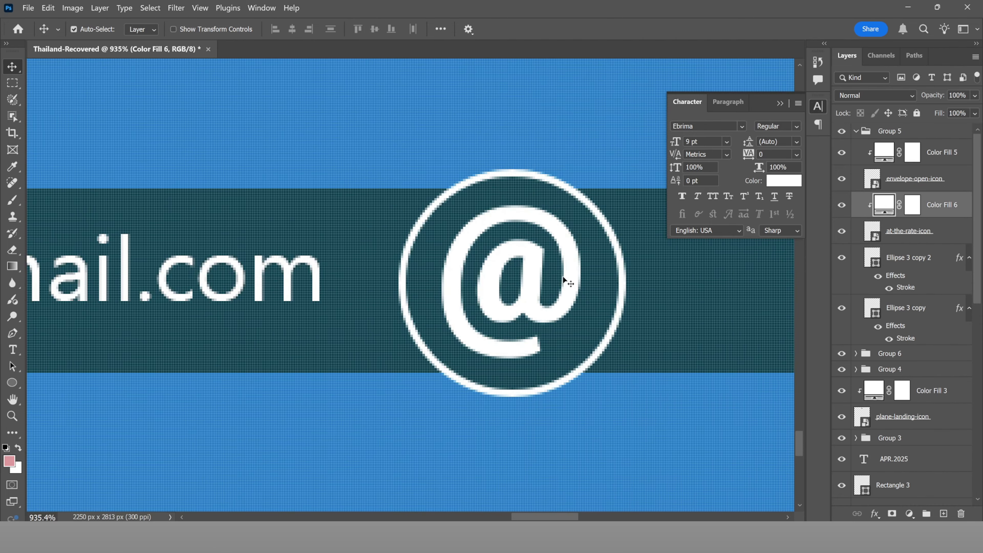
{"action": "key", "text": "ctrl+0"}
{"action": "scroll", "coordinate": [449, 411], "scroll_direction": "up", "scroll_amount": 5}
{"action": "left_click", "coordinate": [450, 410], "text": "ctrl"}
{"action": "left_click_drag", "start_coordinate": [451, 409], "coordinate": [704, 408]}
Step: Rewrite the copied email text beside the @ circle as the shorter social handle and commit it
{"action": "key", "text": "t"}
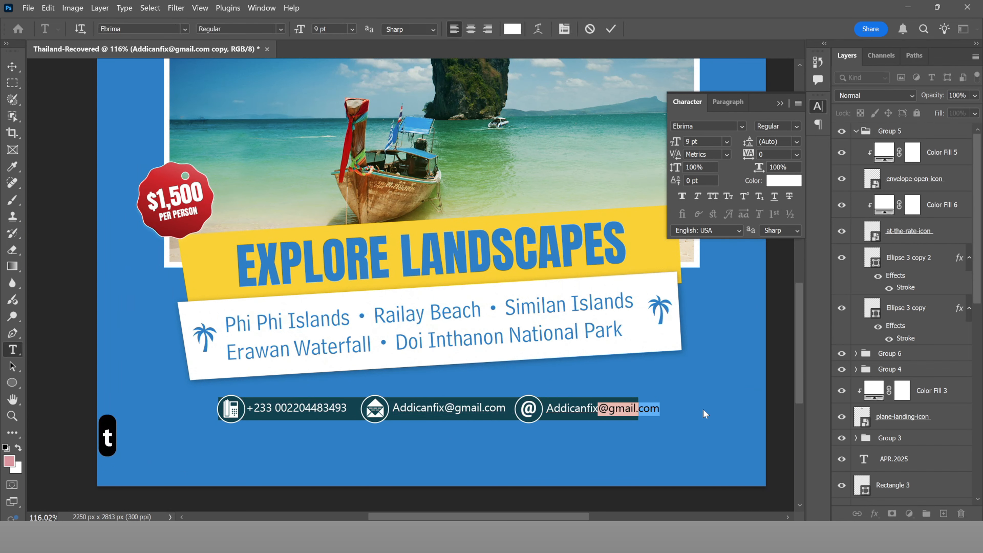
{"action": "type", "text": "c"}
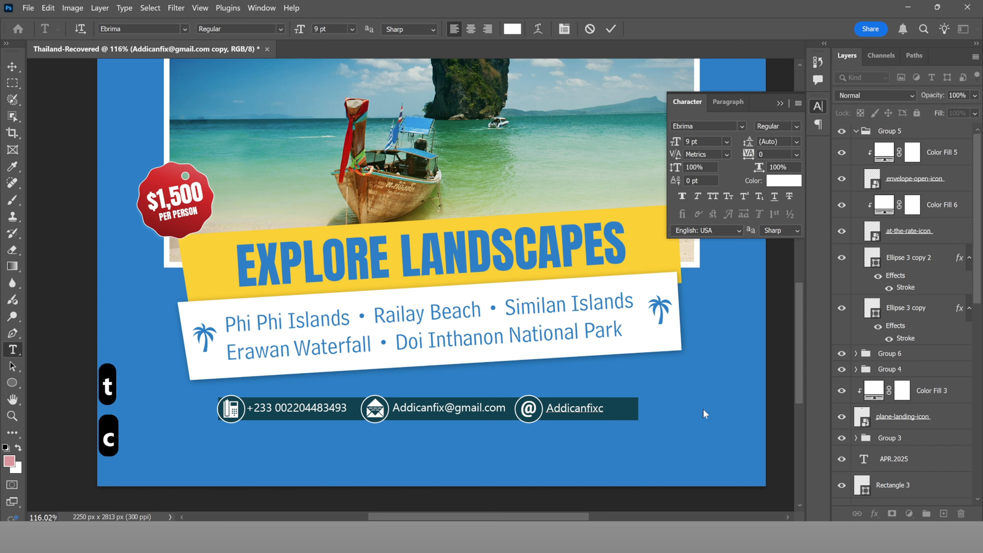
{"action": "key", "text": "BackSpace"}
{"action": "type", "text": "t"}
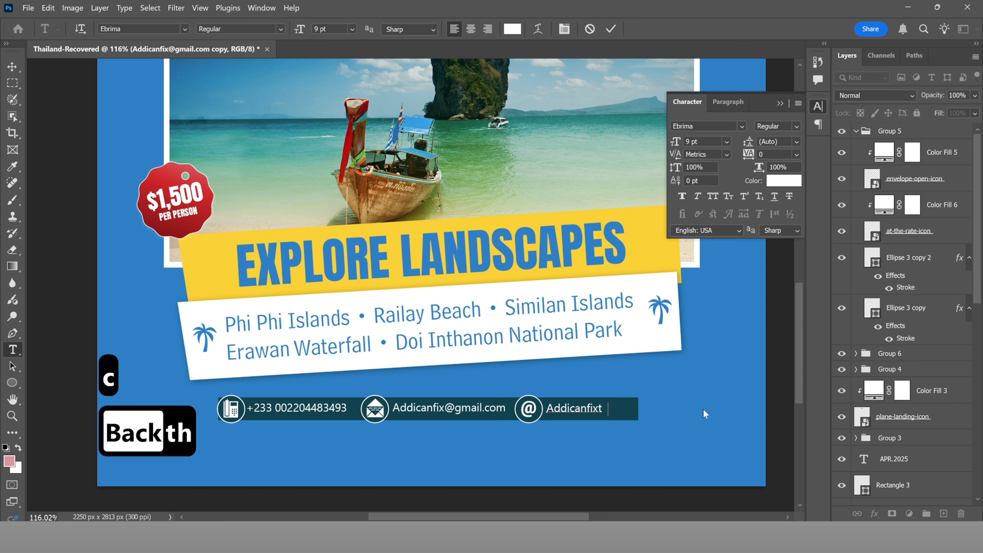
{"action": "type", "text": "his"}
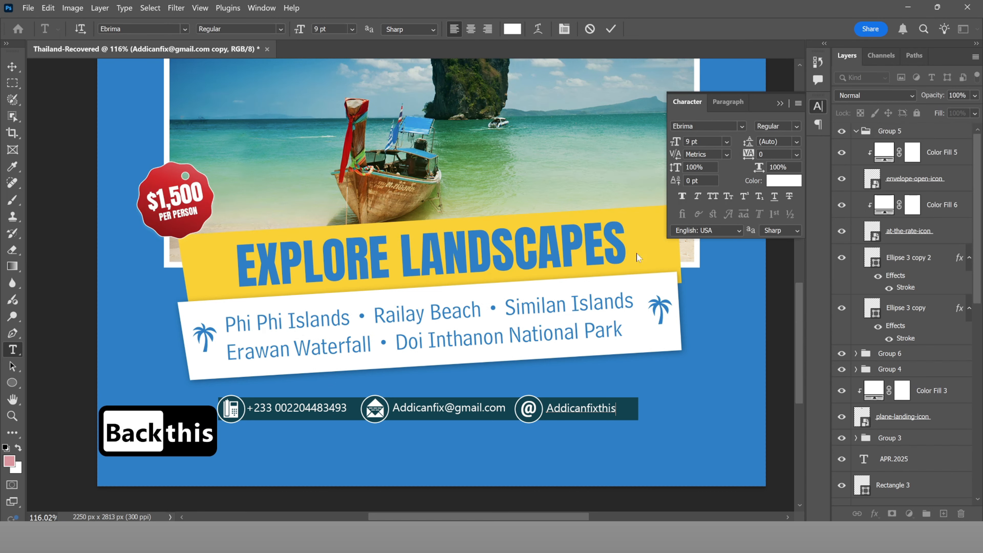
{"action": "left_click", "coordinate": [611, 28]}
{"action": "scroll", "coordinate": [451, 274], "scroll_direction": "down", "scroll_amount": 4}
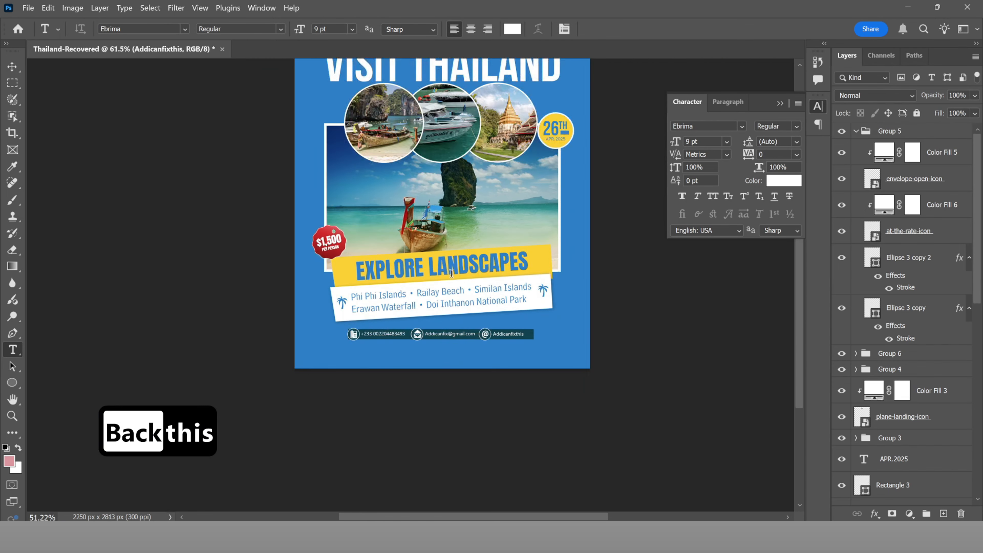
{"action": "key", "text": "ctrl+0"}
{"action": "key", "text": "v"}
{"action": "scroll", "coordinate": [946, 387], "scroll_direction": "down", "scroll_amount": 5}
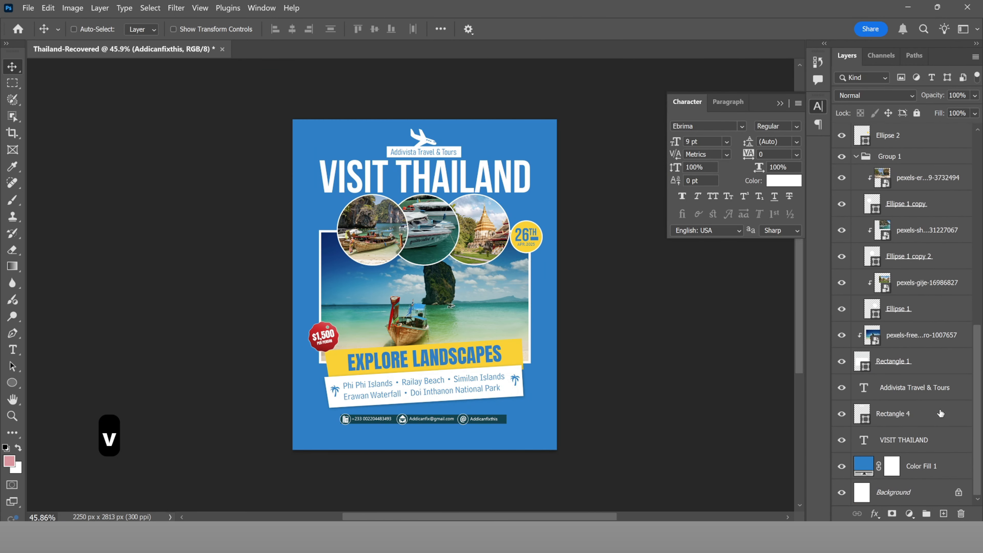
Step: Change the Color Fill 1 background from #007fc8 to the deeper blue #006dac
{"action": "double_click", "coordinate": [866, 466]}
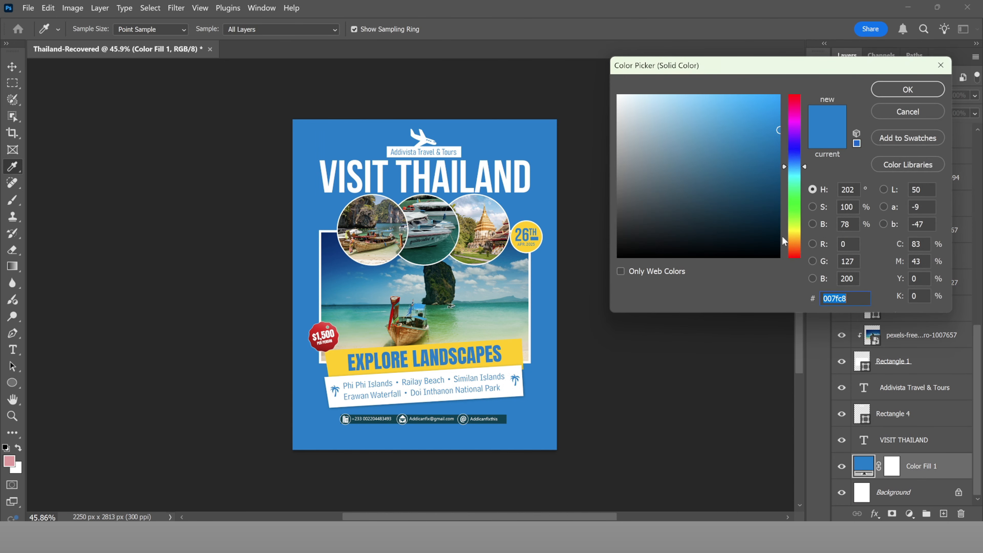
{"action": "left_click", "coordinate": [779, 174]}
{"action": "mouse_move", "coordinate": [778, 174]}
{"action": "left_mouse_down"}
{"action": "mouse_move", "coordinate": [763, 142]}
{"action": "mouse_move", "coordinate": [781, 148]}
{"action": "left_mouse_up"}
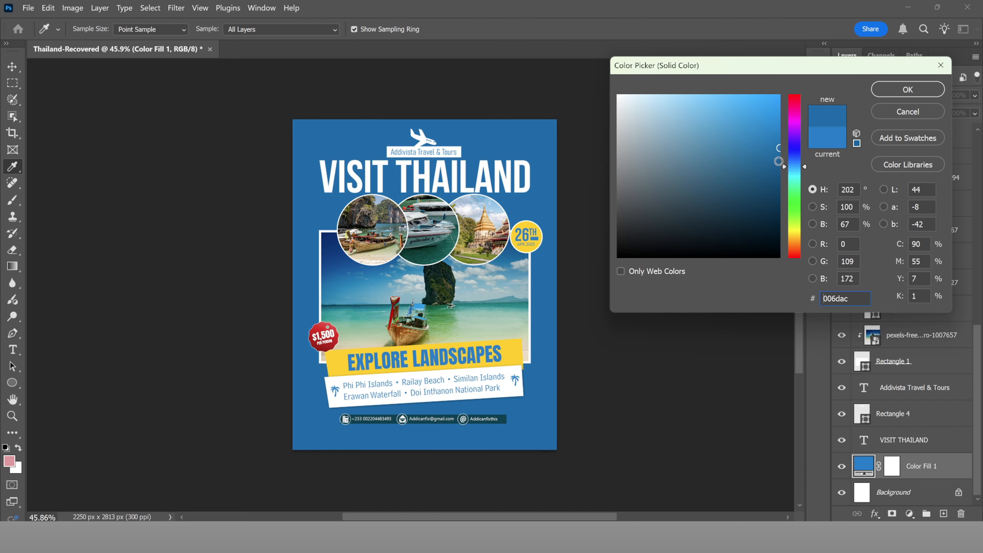
{"action": "left_click", "coordinate": [887, 94]}
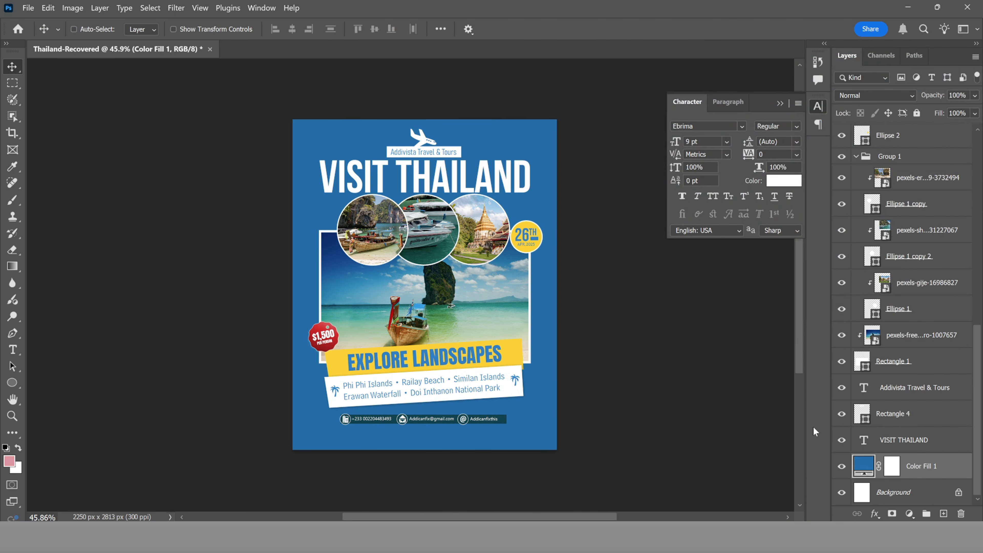
Step: Enable a Gradient Overlay in Color Fill 1's Blending Options
{"action": "right_click", "coordinate": [953, 470]}
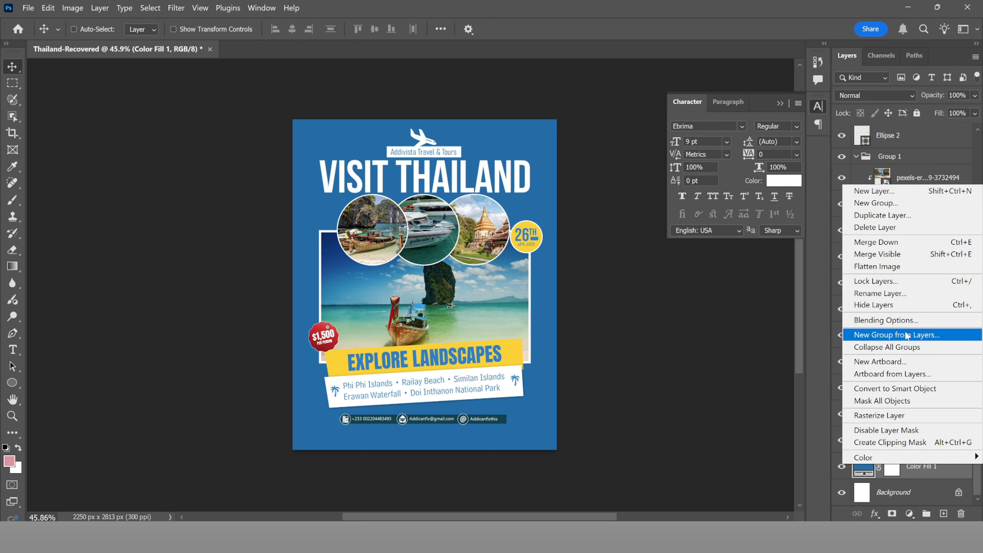
{"action": "left_click", "coordinate": [887, 319]}
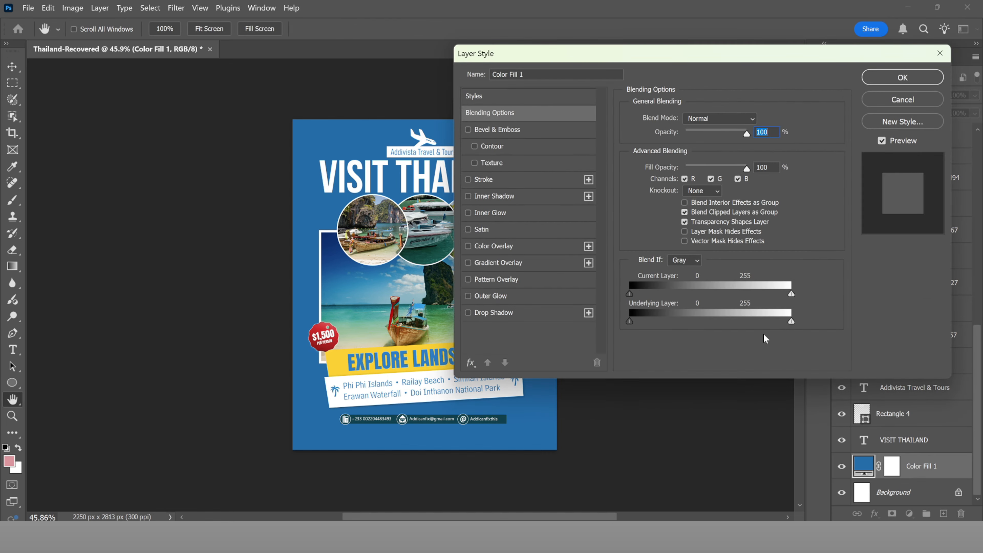
{"action": "left_click", "coordinate": [499, 263]}
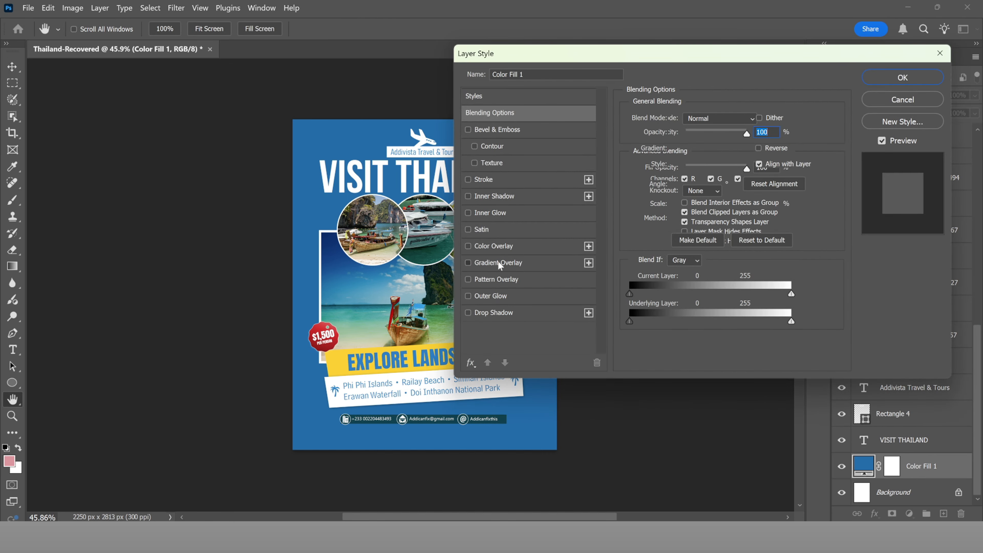
{"action": "left_click_drag", "start_coordinate": [546, 58], "coordinate": [677, 62]}
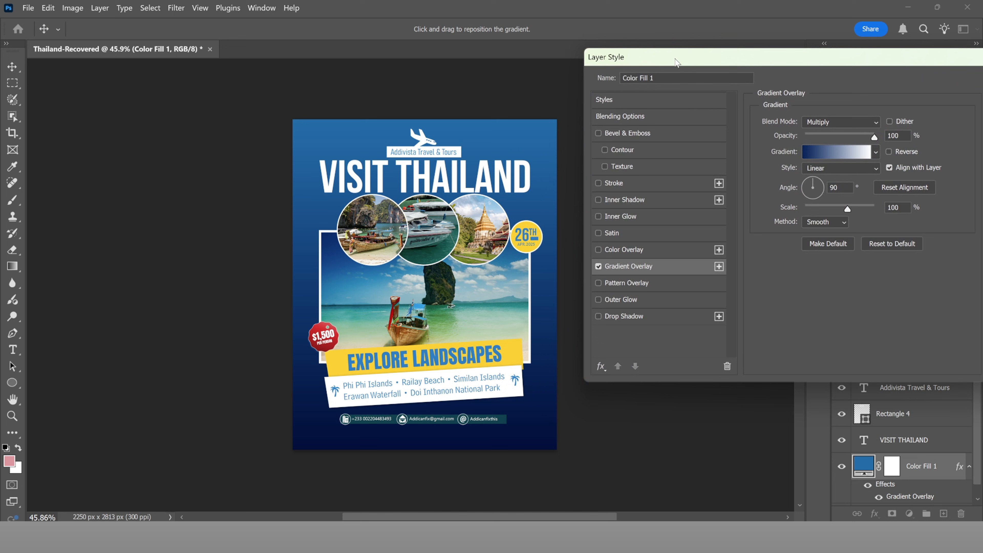
{"action": "left_click", "coordinate": [825, 154]}
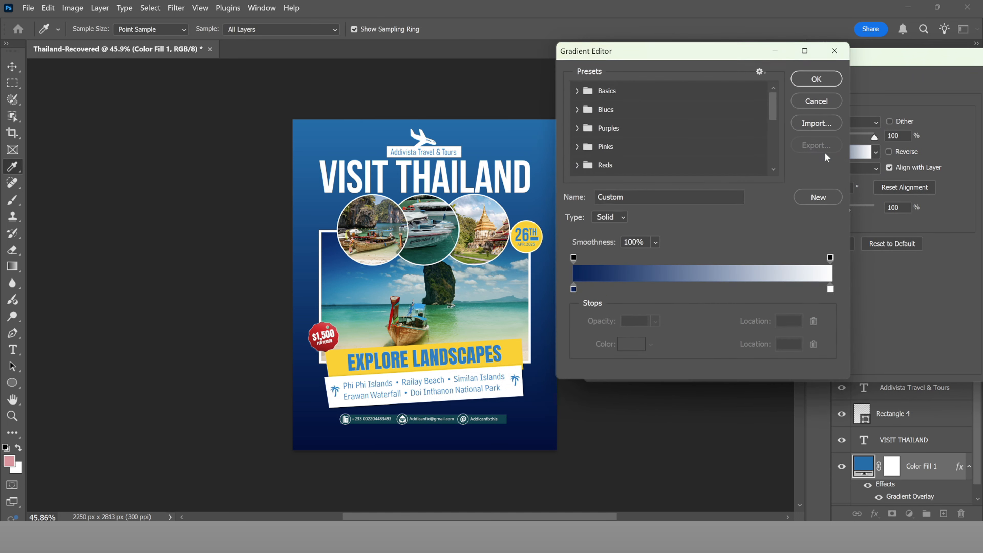
Step: Set the gradient's left stop to olive #4d5000 and apply the Multiply overlay
{"action": "left_click", "coordinate": [574, 289]}
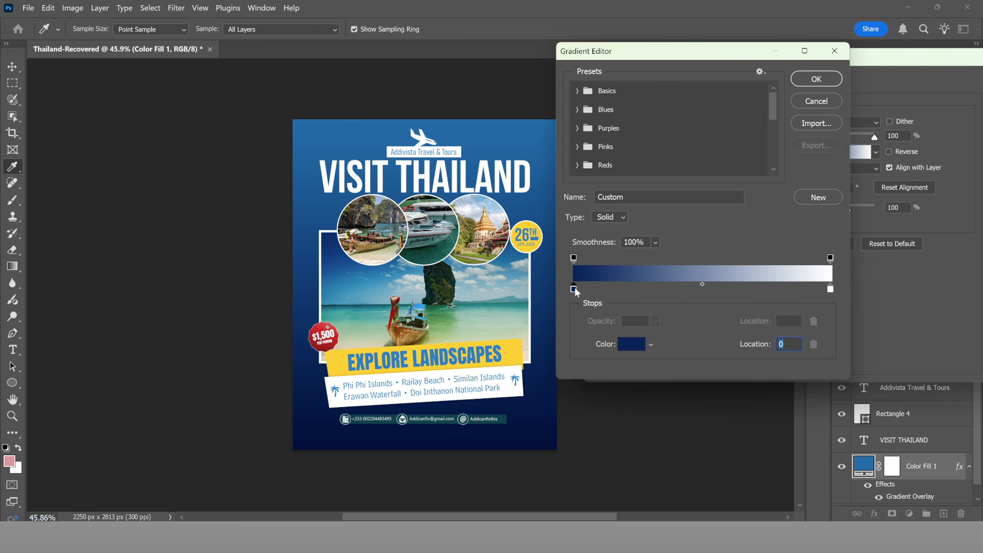
{"action": "left_click", "coordinate": [630, 345]}
{"action": "left_click", "coordinate": [800, 229]}
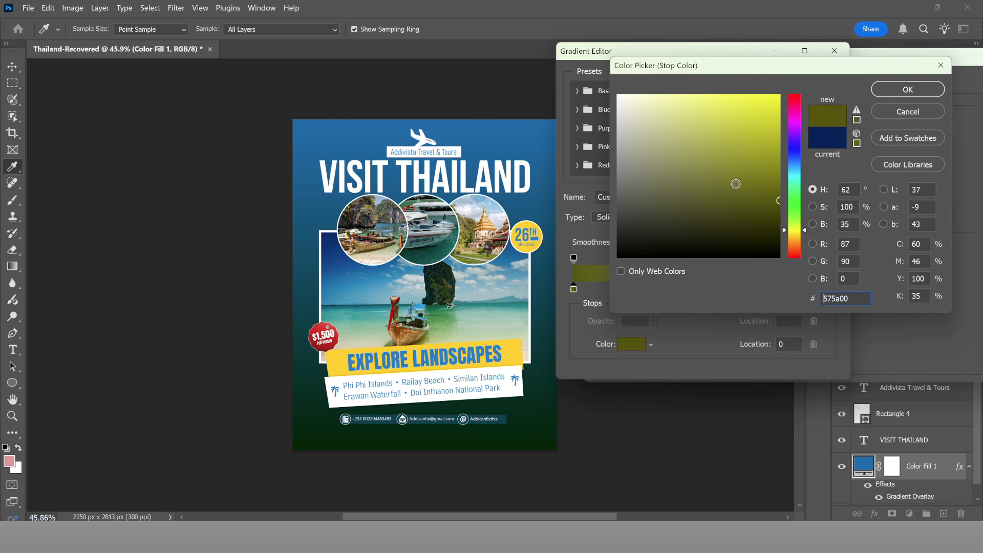
{"action": "left_click", "coordinate": [769, 129]}
{"action": "mouse_move", "coordinate": [760, 154]}
{"action": "left_mouse_down"}
{"action": "mouse_move", "coordinate": [785, 176]}
{"action": "mouse_move", "coordinate": [708, 111]}
{"action": "mouse_move", "coordinate": [718, 193]}
{"action": "mouse_move", "coordinate": [675, 207]}
{"action": "mouse_move", "coordinate": [751, 212]}
{"action": "mouse_move", "coordinate": [786, 189]}
{"action": "mouse_move", "coordinate": [785, 207]}
{"action": "left_mouse_up"}
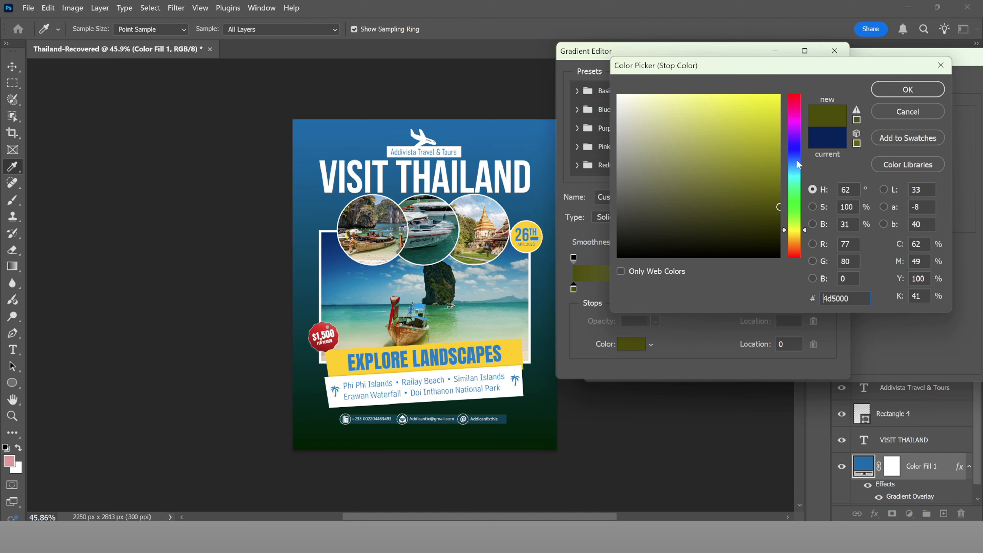
{"action": "left_click", "coordinate": [899, 90]}
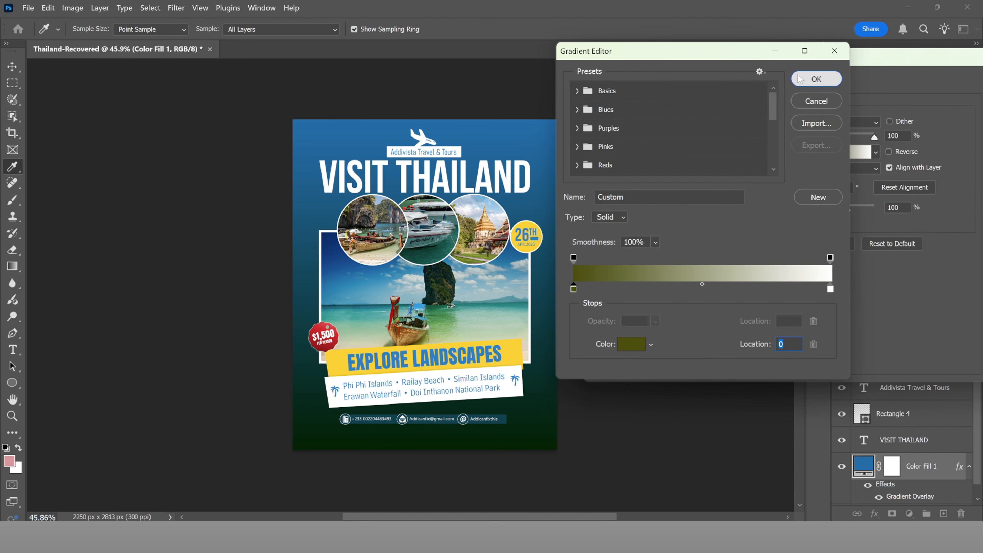
{"action": "left_click", "coordinate": [811, 80]}
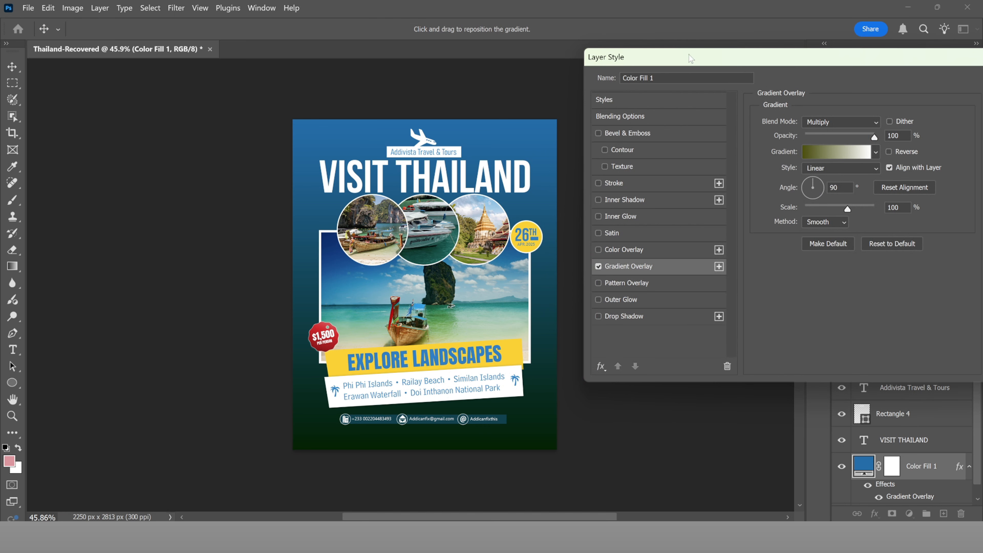
{"action": "left_click_drag", "start_coordinate": [689, 55], "coordinate": [622, 53]}
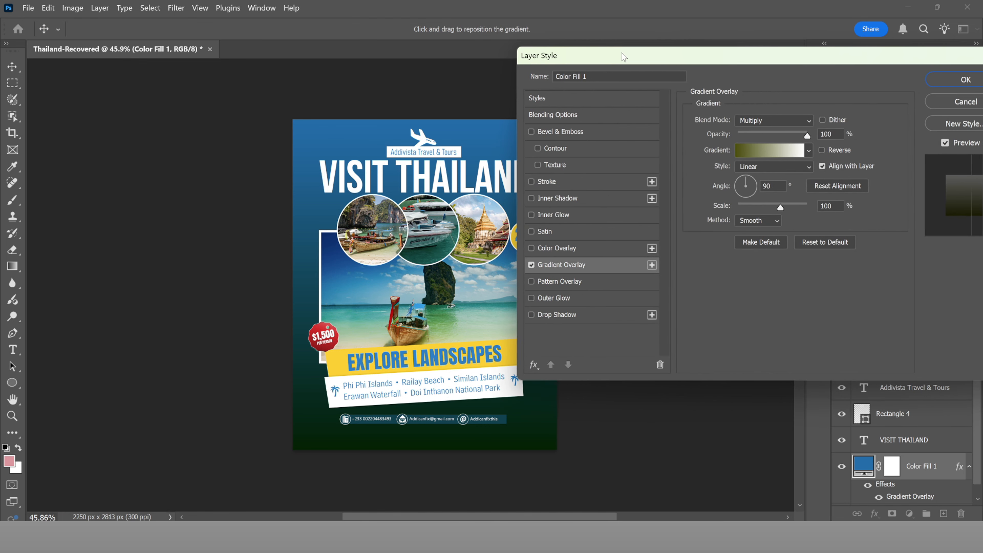
{"action": "left_click", "coordinate": [941, 80]}
Step: Nudge the social handle text two steps to the right in the contact bar
{"action": "scroll", "coordinate": [499, 424], "scroll_direction": "up", "scroll_amount": 3}
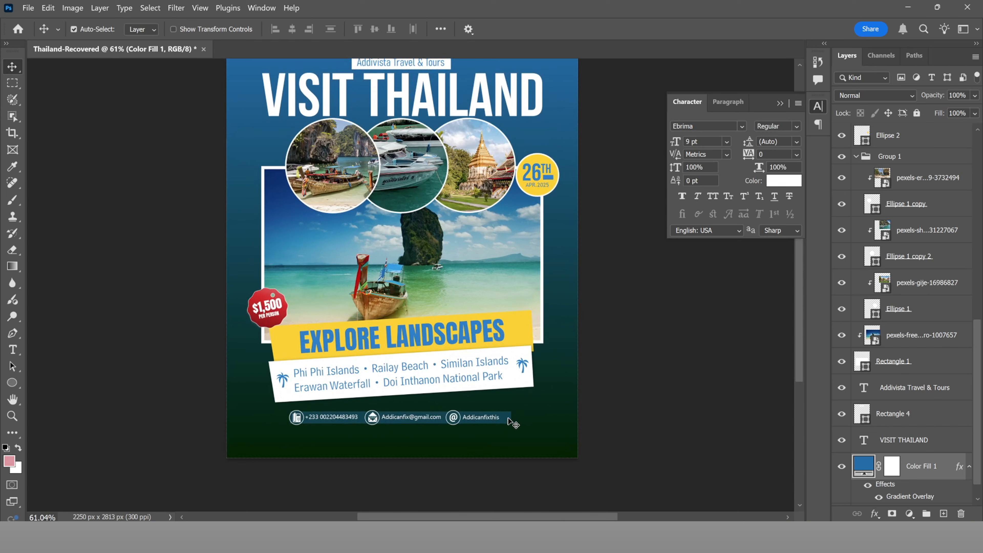
{"action": "left_click", "coordinate": [511, 422]}
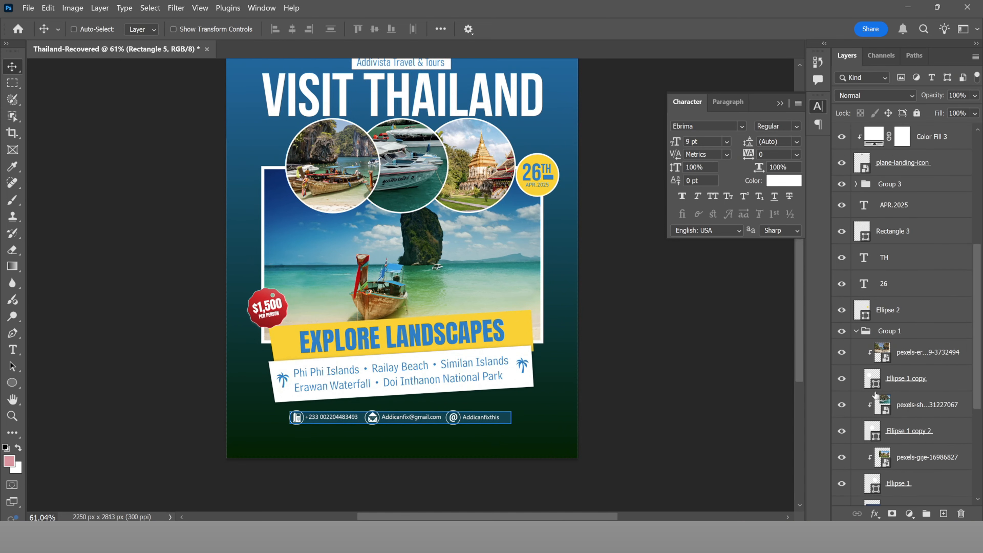
{"action": "scroll", "coordinate": [879, 411], "scroll_direction": "down", "scroll_amount": 6}
{"action": "scroll", "coordinate": [887, 429], "scroll_direction": "up", "scroll_amount": 3}
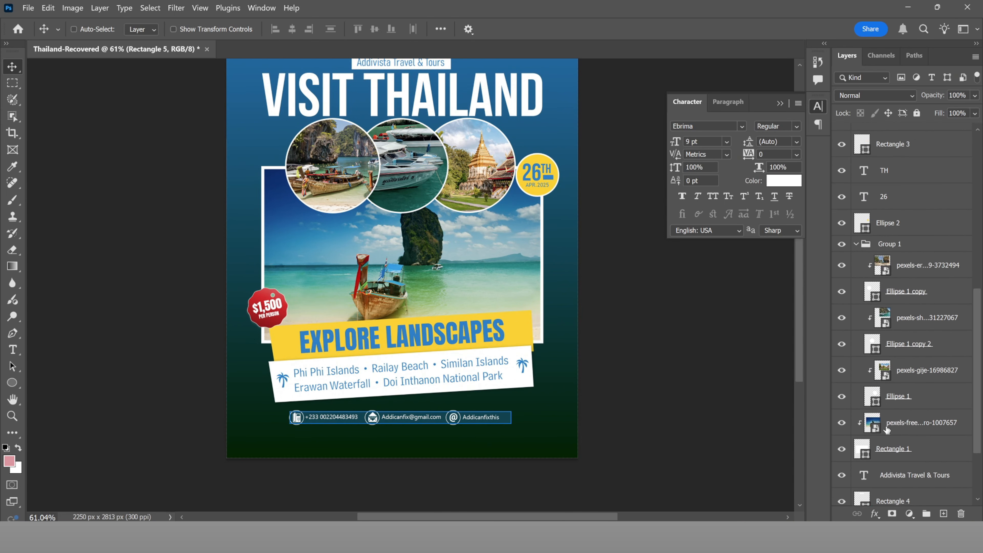
{"action": "scroll", "coordinate": [886, 429], "scroll_direction": "up", "scroll_amount": 4}
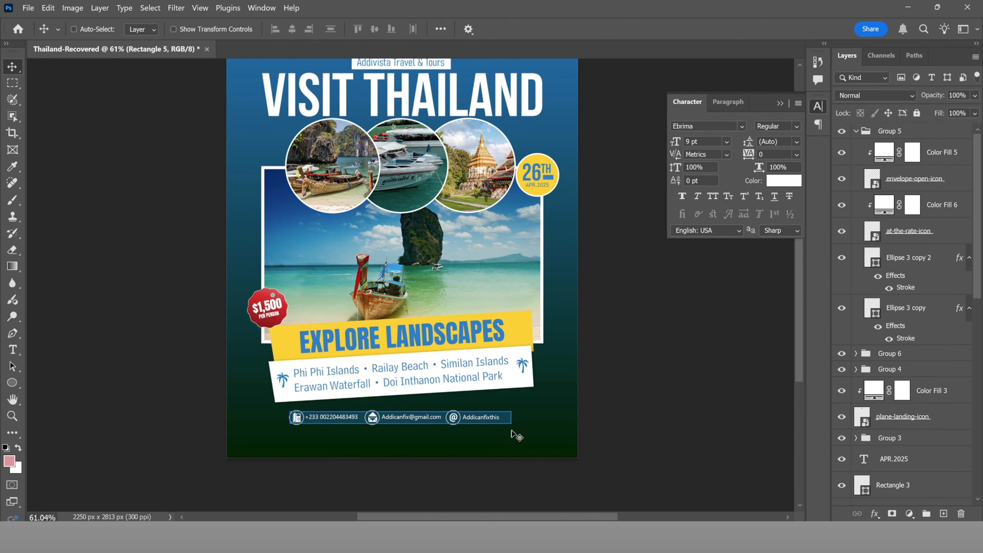
{"action": "key", "text": "v"}
{"action": "left_click", "coordinate": [497, 419], "text": "ctrl"}
{"action": "key", "text": "Right"}
{"action": "key", "text": "Right"}
{"action": "key", "text": "Right"}
{"action": "key", "text": "Right"}
{"action": "key", "text": "Right"}
{"action": "key", "text": "Right"}
{"action": "key", "text": "Right"}
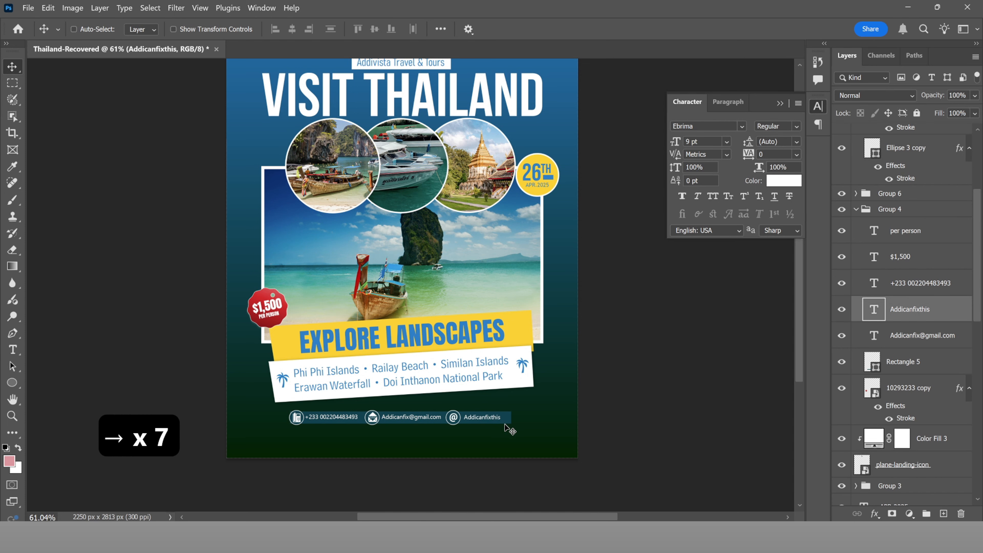
{"action": "key", "text": "Right"}
{"action": "key", "text": "Right"}
{"action": "key", "text": "Right"}
{"action": "key", "text": "Right"}
{"action": "key", "text": "Right"}
{"action": "key", "text": "Right"}
{"action": "key", "text": "Right"}
{"action": "key", "text": "Right"}
{"action": "key", "text": "Right"}
{"action": "key", "text": "Right"}
{"action": "key", "text": "Right"}
{"action": "key", "text": "Right"}
{"action": "key", "text": "Right"}
{"action": "key", "text": "Right"}
{"action": "key", "text": "Right"}
{"action": "key", "text": "Right"}
{"action": "key", "text": "Right"}
{"action": "key", "text": "Right"}
{"action": "key", "text": "ctrl+0"}
Step: Recolour the Rectangle 5 contact bar from #00424e to lighter teal #00788e
{"action": "left_click", "coordinate": [518, 464], "text": "ctrl"}
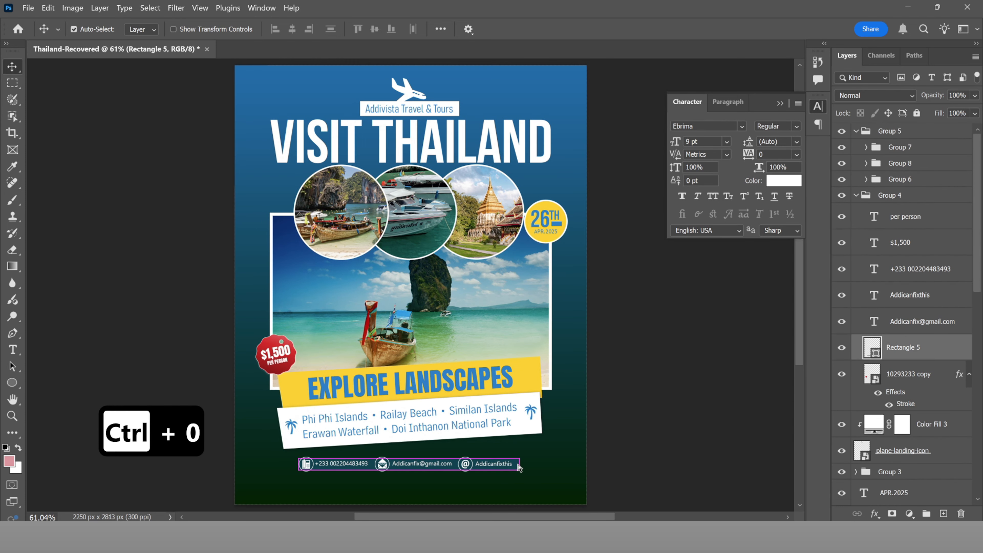
{"action": "double_click", "coordinate": [872, 348]}
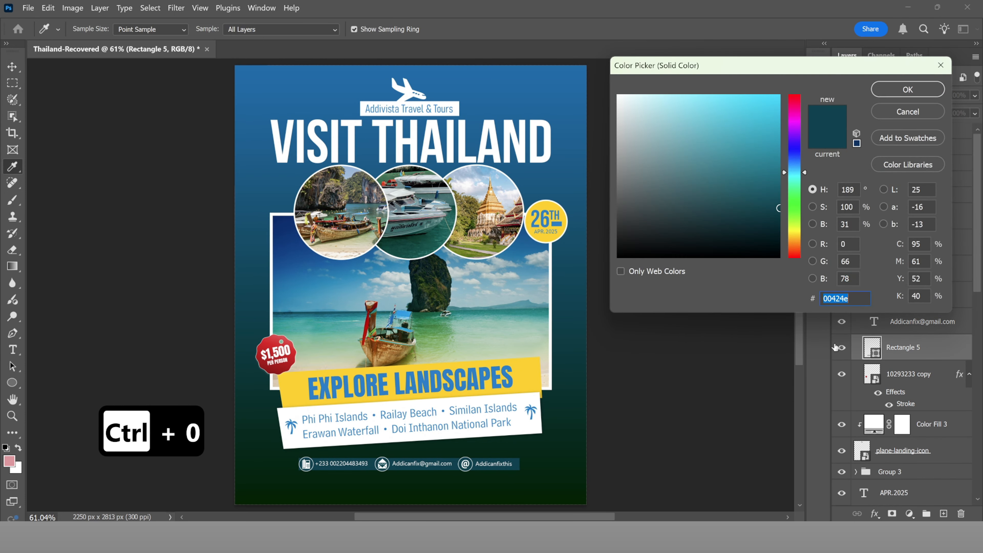
{"action": "left_click", "coordinate": [772, 157]}
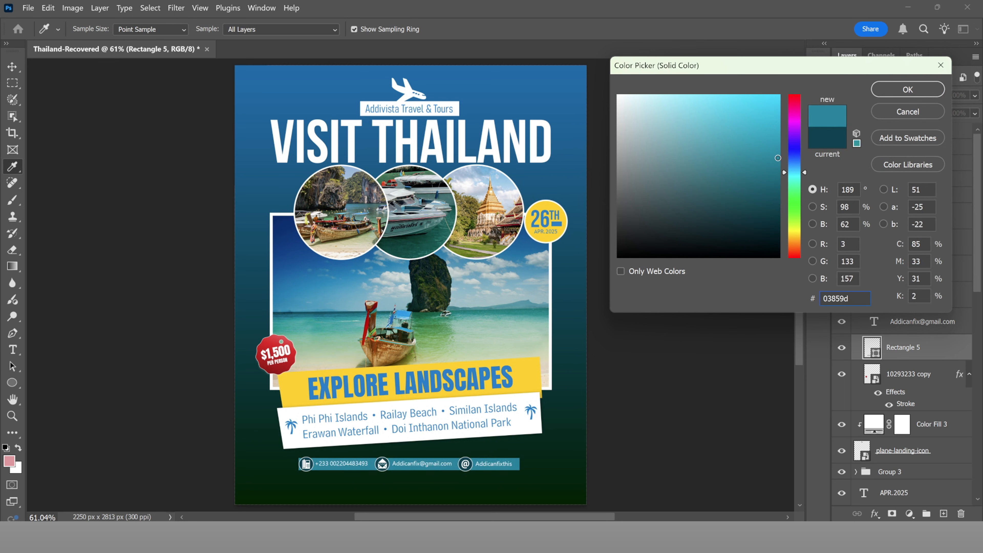
{"action": "left_click_drag", "start_coordinate": [777, 158], "coordinate": [786, 171]}
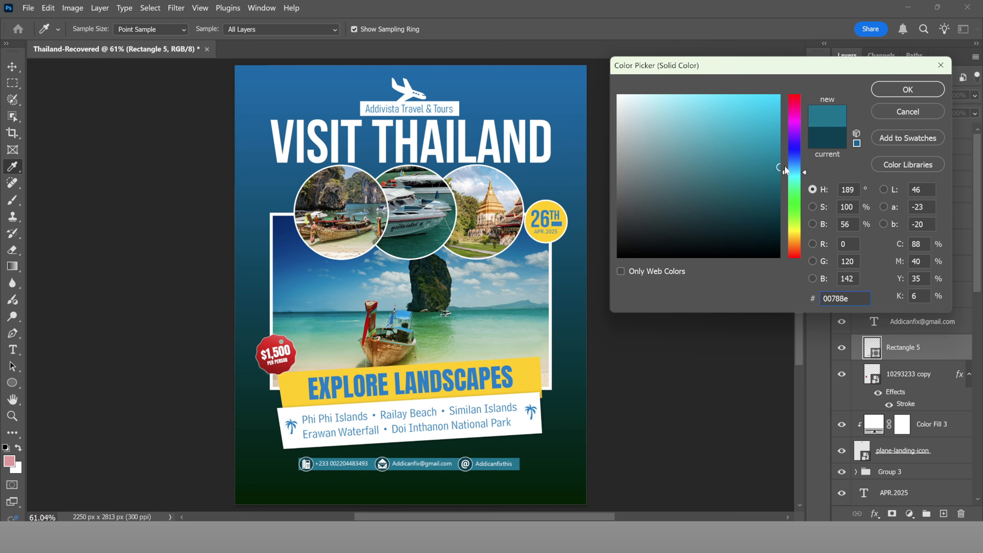
{"action": "left_click", "coordinate": [905, 90]}
{"action": "left_click", "coordinate": [893, 90]}
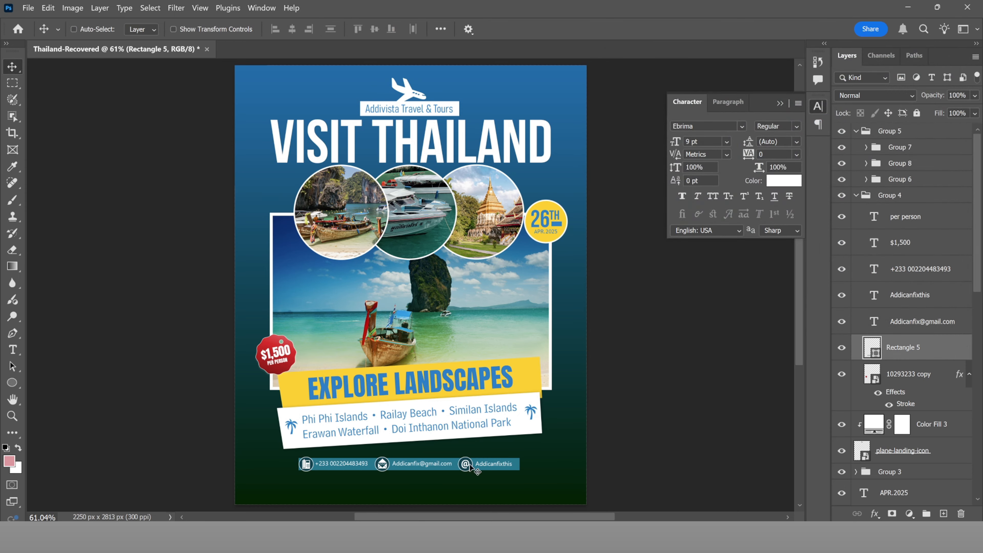
{"action": "scroll", "coordinate": [456, 426], "scroll_direction": "down", "scroll_amount": 2}
{"action": "scroll", "coordinate": [456, 426], "scroll_direction": "down", "scroll_amount": 2}
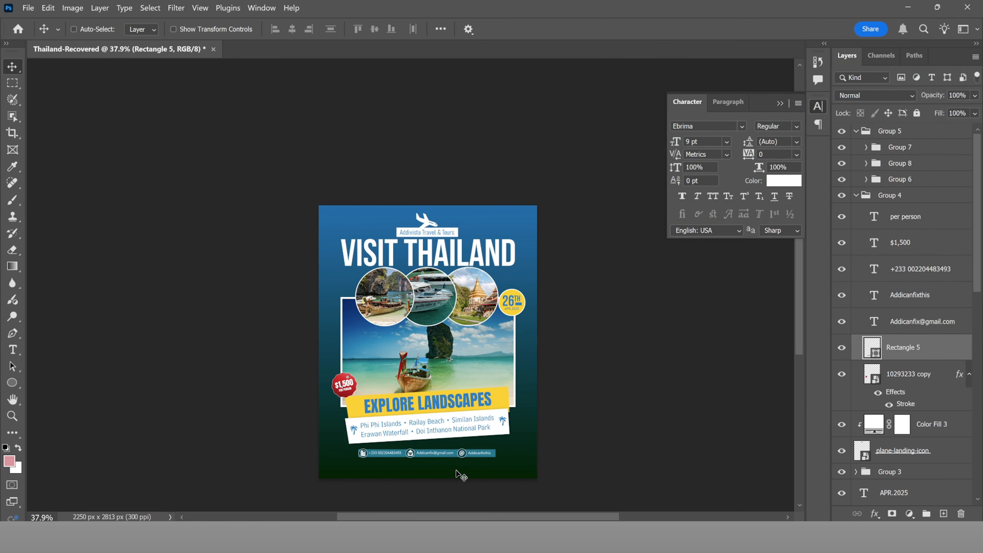
Step: Set the phone number text to Faux Bold
{"action": "scroll", "coordinate": [414, 474], "scroll_direction": "up", "scroll_amount": 4}
{"action": "scroll", "coordinate": [379, 465], "scroll_direction": "up", "scroll_amount": 2}
{"action": "key", "text": "t"}
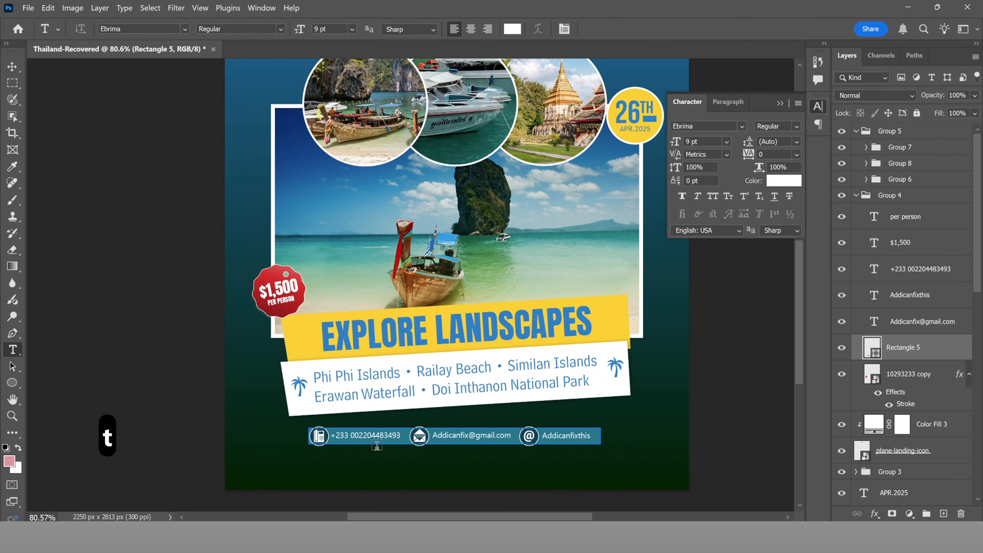
{"action": "left_click", "coordinate": [381, 436]}
{"action": "key", "text": "ctrl+a"}
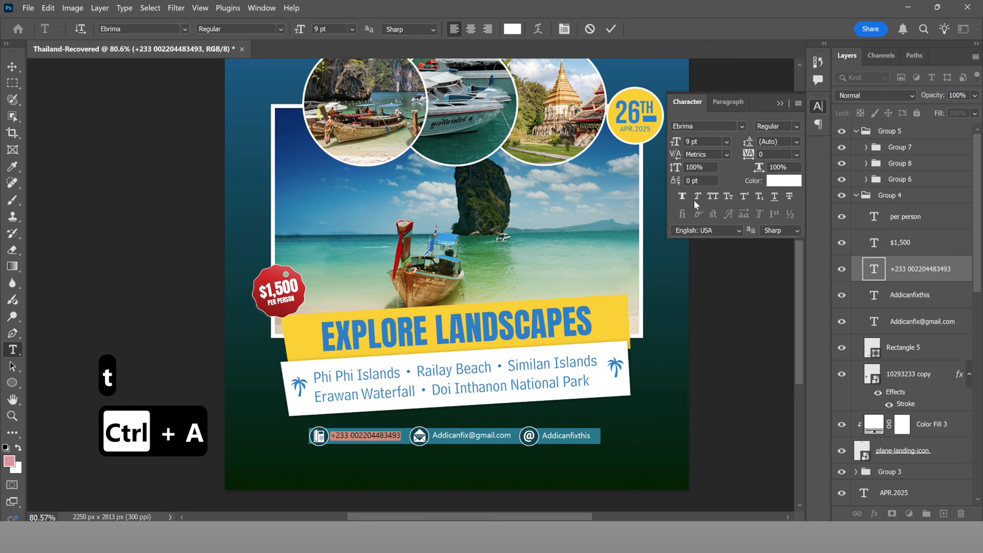
{"action": "left_click", "coordinate": [684, 194]}
{"action": "left_click", "coordinate": [611, 29]}
Step: Apply Faux Bold to the e-mail address and social handle texts as well
{"action": "scroll", "coordinate": [428, 362], "scroll_direction": "down", "scroll_amount": 4}
{"action": "scroll", "coordinate": [445, 406], "scroll_direction": "up", "scroll_amount": 4}
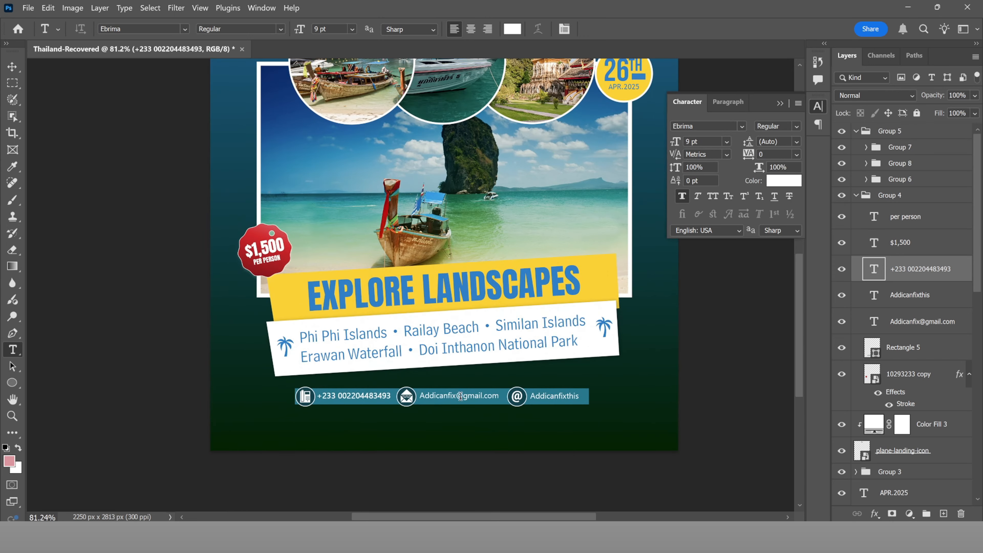
{"action": "left_click", "coordinate": [461, 397]}
{"action": "key", "text": "ctrl+a"}
{"action": "left_click", "coordinate": [611, 28]}
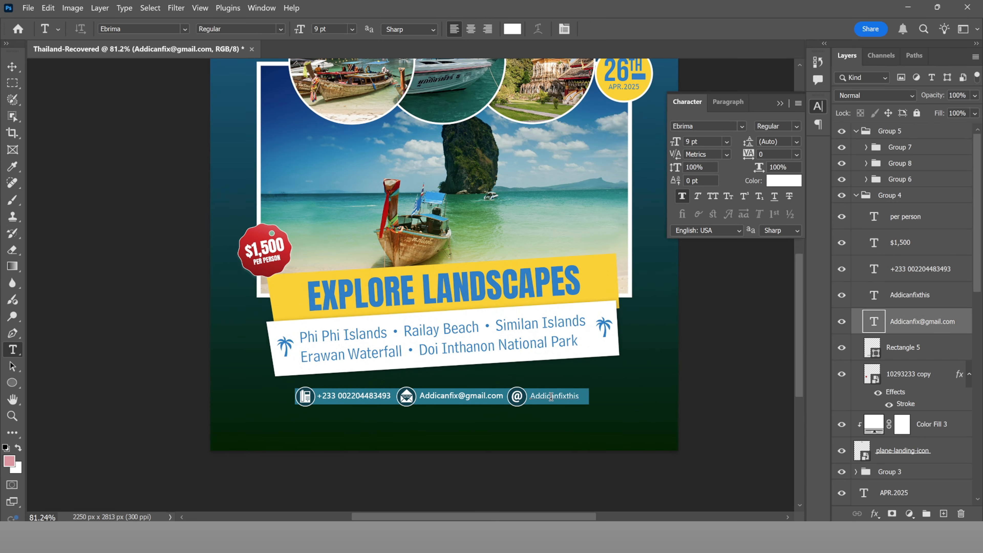
{"action": "left_click", "coordinate": [554, 396]}
{"action": "key", "text": "ctrl+a"}
{"action": "left_click", "coordinate": [682, 196]}
{"action": "left_click", "coordinate": [611, 28]}
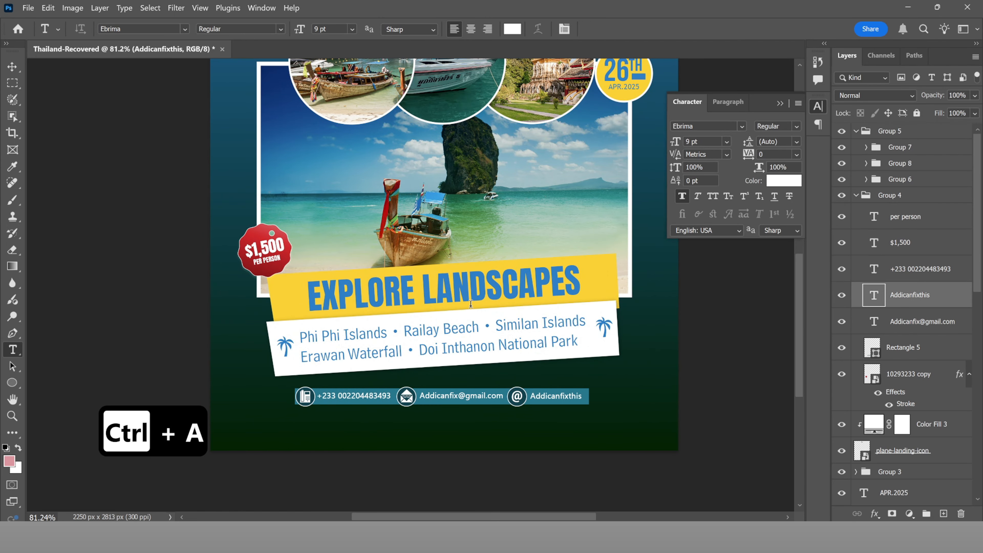
{"action": "key", "text": "ctrl+0"}
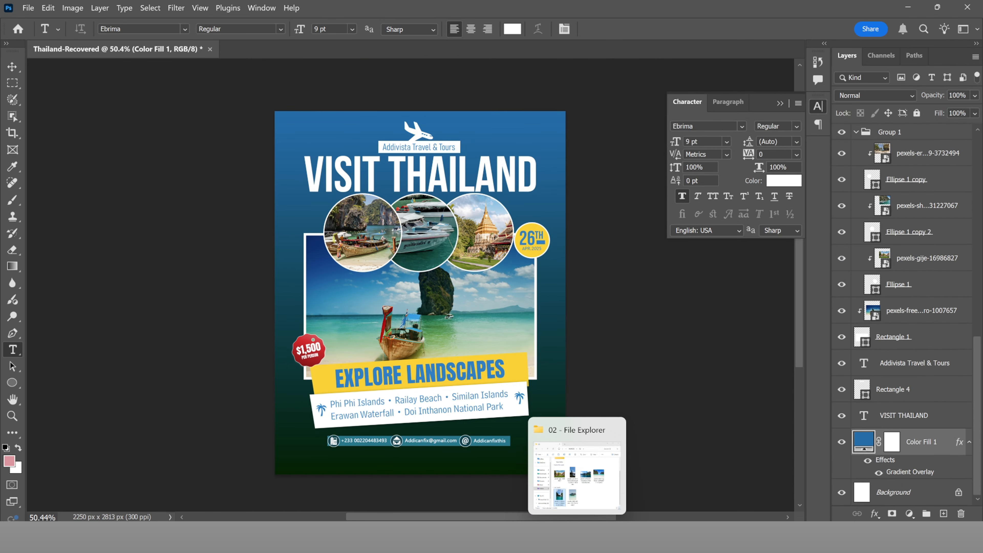
Step: Drop the cliffs-and-sea photo from the 02 folder onto the poster, scaled to 14.15% to fill the page
{"action": "key", "text": "alt+Tab"}
{"action": "left_click_drag", "start_coordinate": [591, 447], "coordinate": [425, 319]}
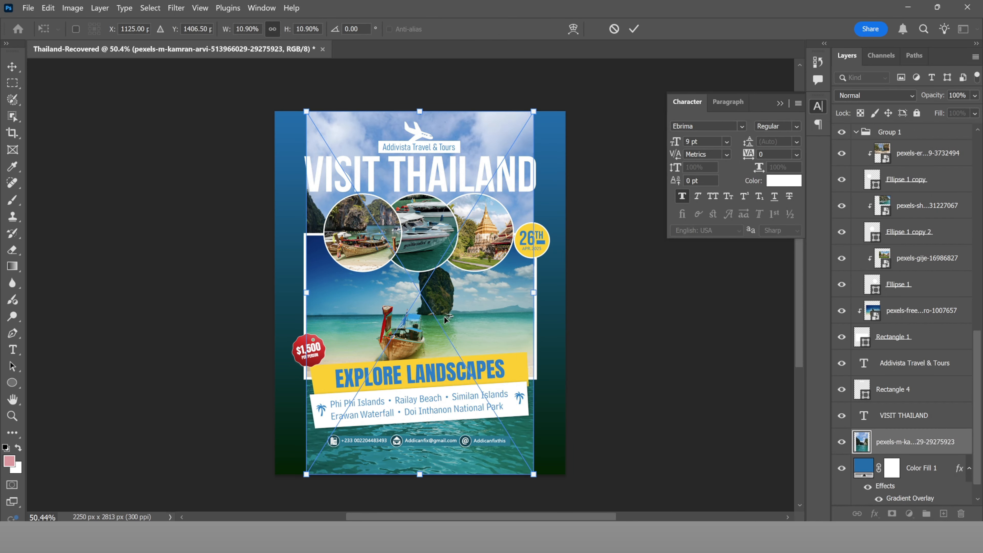
{"action": "left_click_drag", "start_coordinate": [534, 111], "coordinate": [641, 98]}
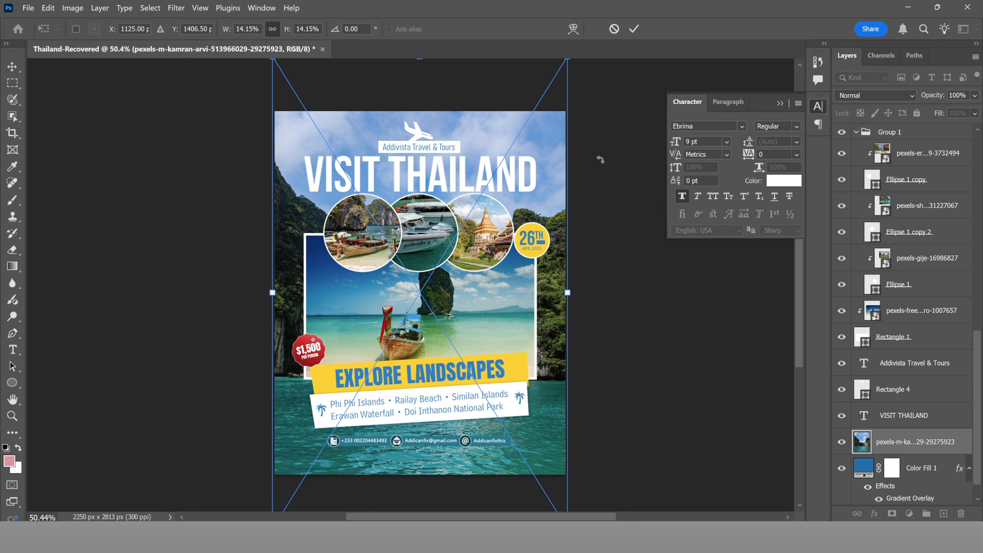
{"action": "left_click", "coordinate": [639, 31]}
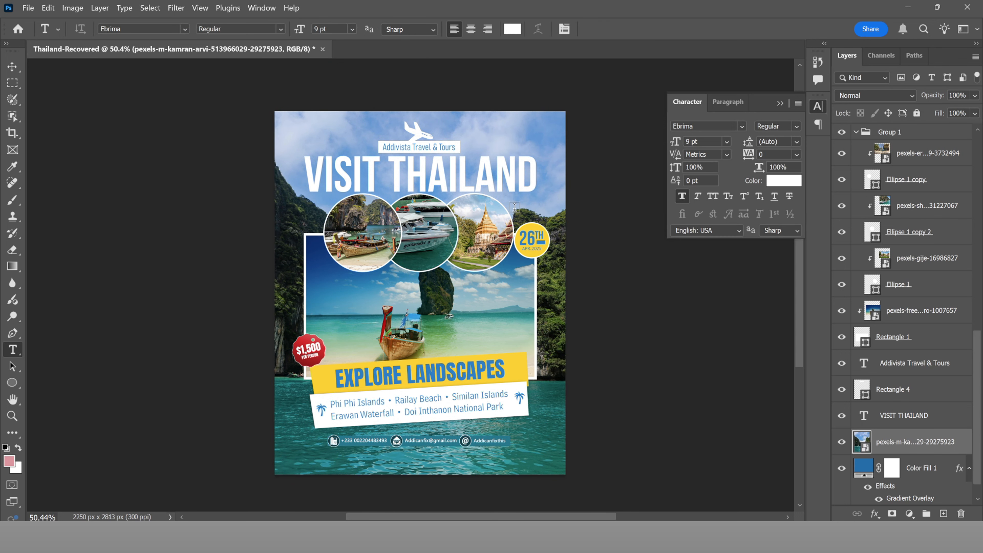
{"action": "scroll", "coordinate": [514, 208], "scroll_direction": "down", "scroll_amount": 2}
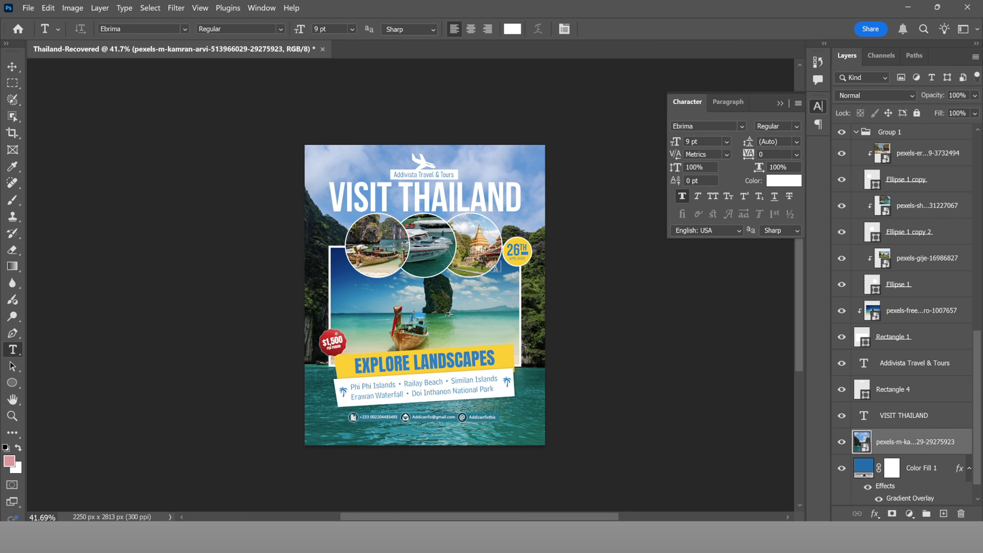
{"action": "left_click", "coordinate": [843, 443]}
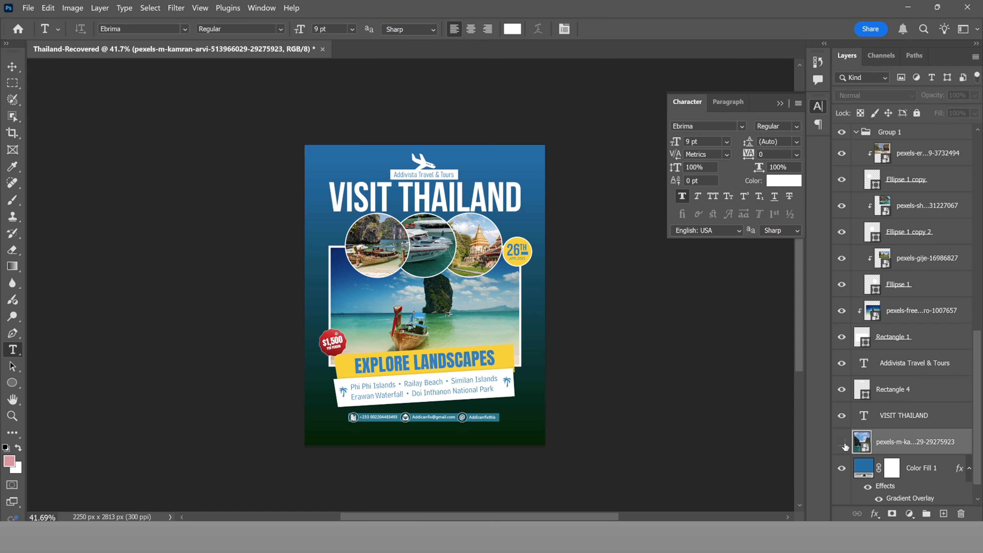
{"action": "left_click", "coordinate": [843, 442]}
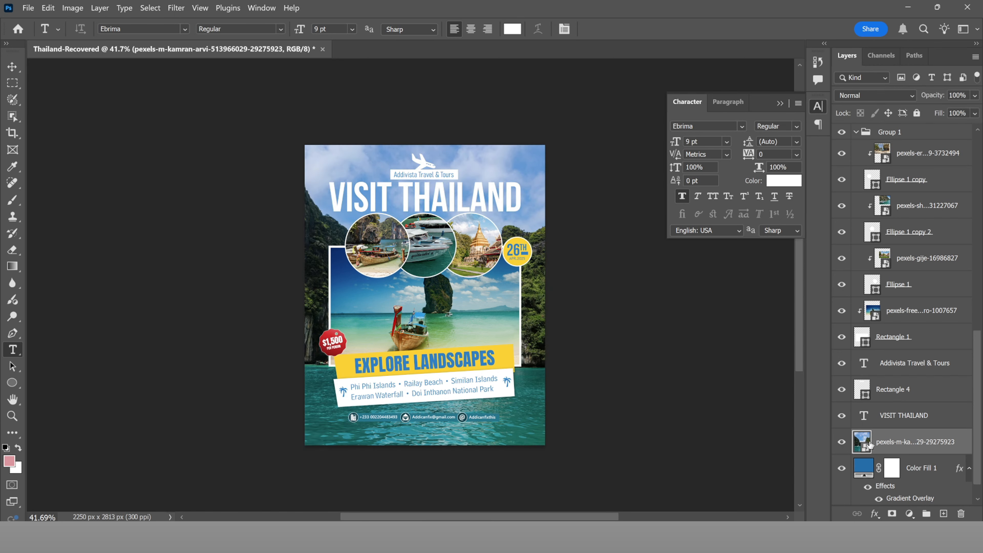
Step: Set the cliffs photo layer to Lighten blend mode at 31% opacity
{"action": "left_click", "coordinate": [910, 92]}
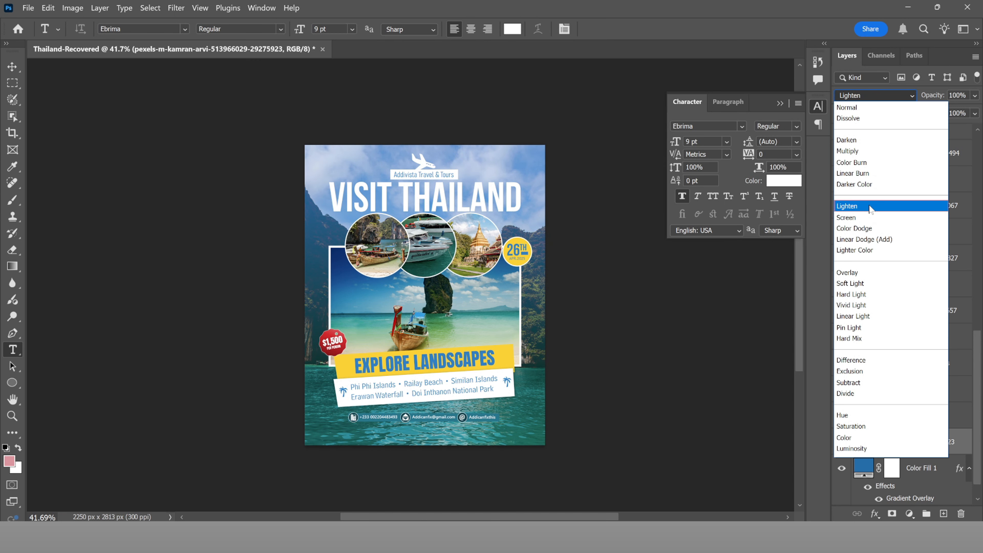
{"action": "left_click", "coordinate": [872, 206]}
{"action": "left_click_drag", "start_coordinate": [945, 100], "coordinate": [913, 96]}
{"action": "left_click_drag", "start_coordinate": [909, 97], "coordinate": [898, 96]}
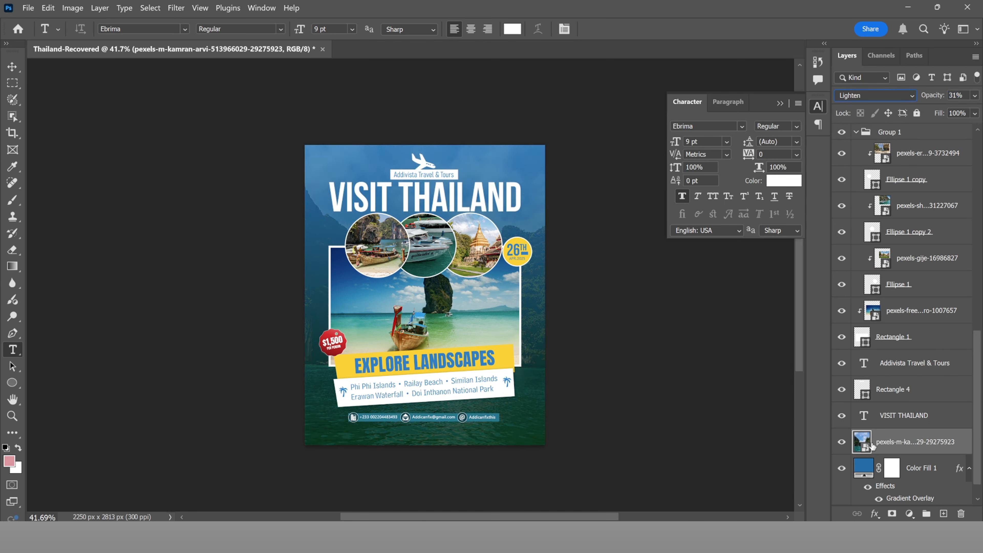
{"action": "left_click", "coordinate": [863, 465]}
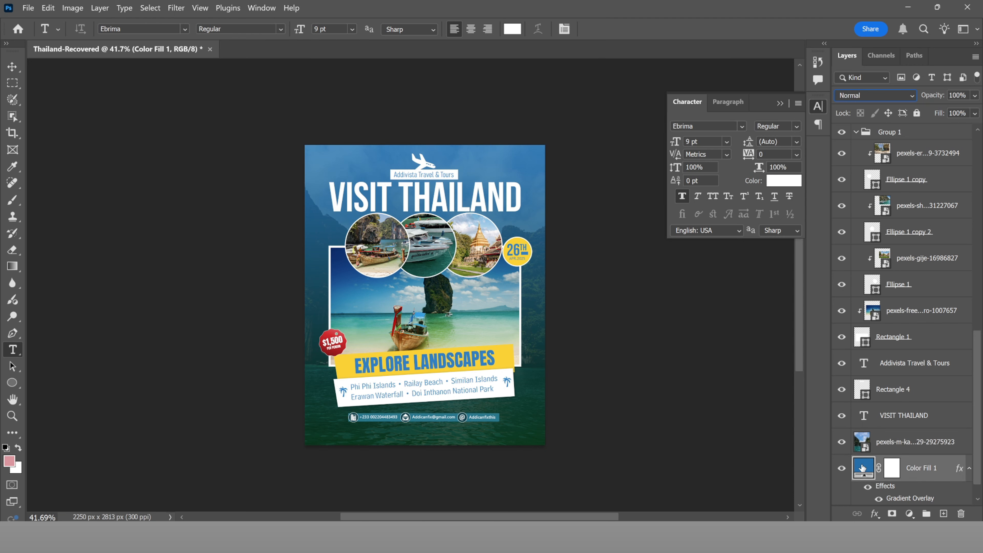
Step: Change the Color Fill 1 base colour to deep navy #002941
{"action": "double_click", "coordinate": [862, 469]}
{"action": "type", "text": "0d1519"}
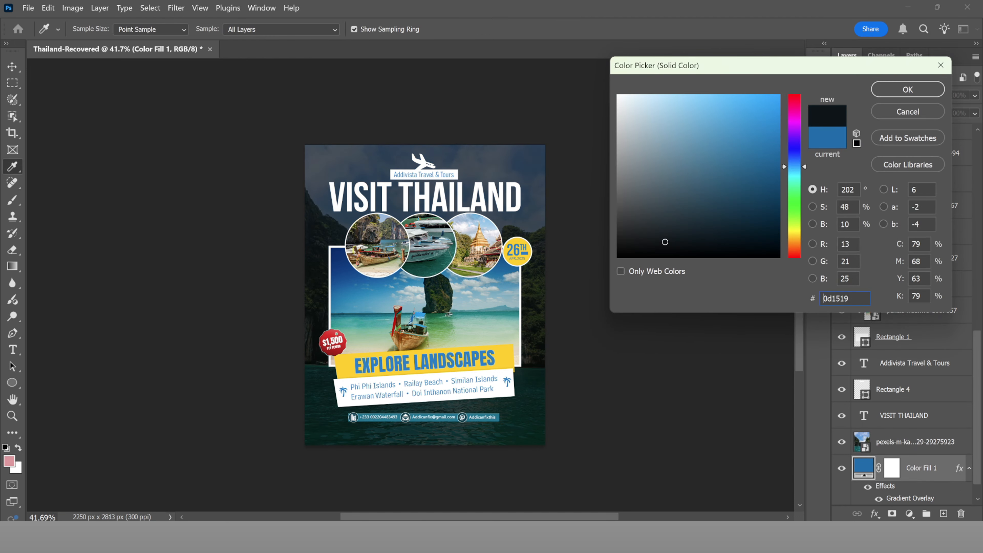
{"action": "left_click_drag", "start_coordinate": [665, 242], "coordinate": [583, 278]}
{"action": "mouse_move", "coordinate": [720, 206]}
{"action": "left_mouse_down"}
{"action": "mouse_move", "coordinate": [630, 87]}
{"action": "mouse_move", "coordinate": [806, 256]}
{"action": "mouse_move", "coordinate": [832, 228]}
{"action": "mouse_move", "coordinate": [830, 197]}
{"action": "mouse_move", "coordinate": [829, 225]}
{"action": "left_mouse_up"}
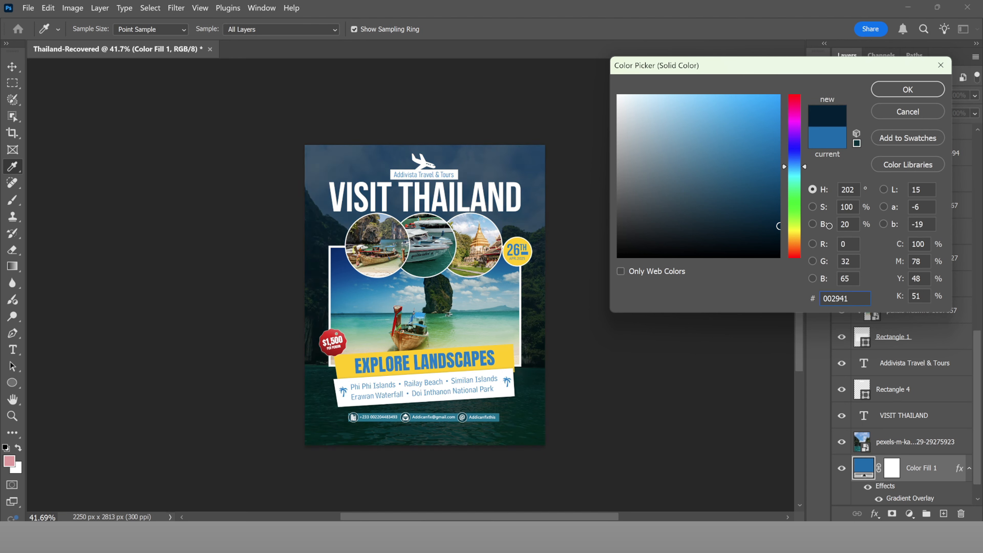
{"action": "left_click", "coordinate": [908, 89]}
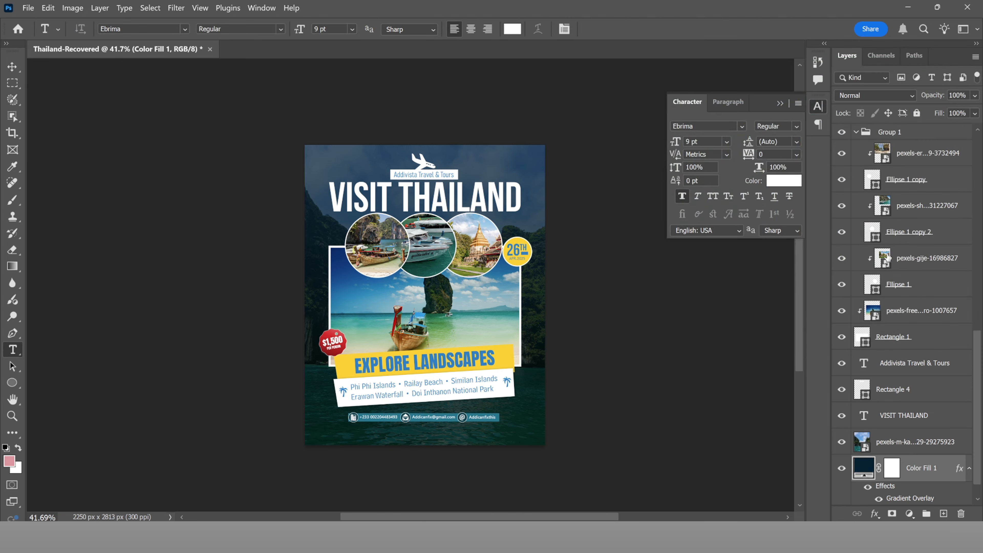
{"action": "scroll", "coordinate": [465, 287], "scroll_direction": "up", "scroll_amount": 3}
{"action": "scroll", "coordinate": [465, 286], "scroll_direction": "down", "scroll_amount": 1}
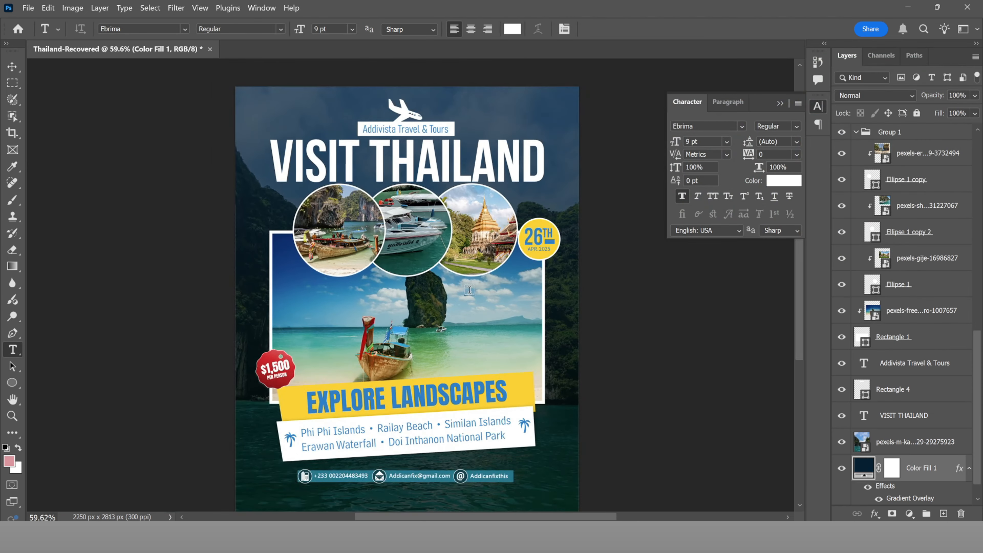
{"action": "scroll", "coordinate": [469, 289], "scroll_direction": "down", "scroll_amount": 2}
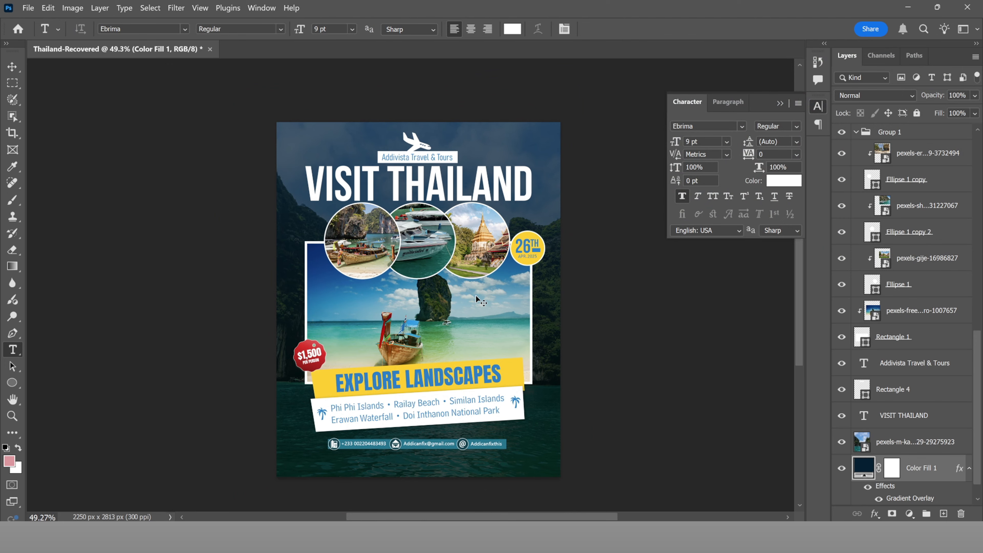
{"action": "key", "text": "ctrl+0"}
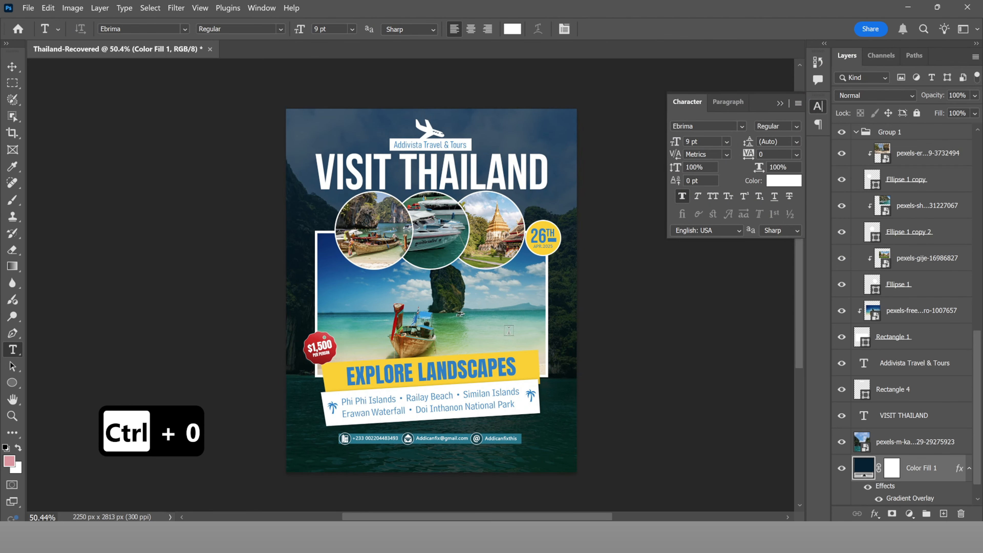
Step: Start Save a Copy and create and open a new 'Output' folder inside Photos For Edit
{"action": "left_click", "coordinate": [28, 8]}
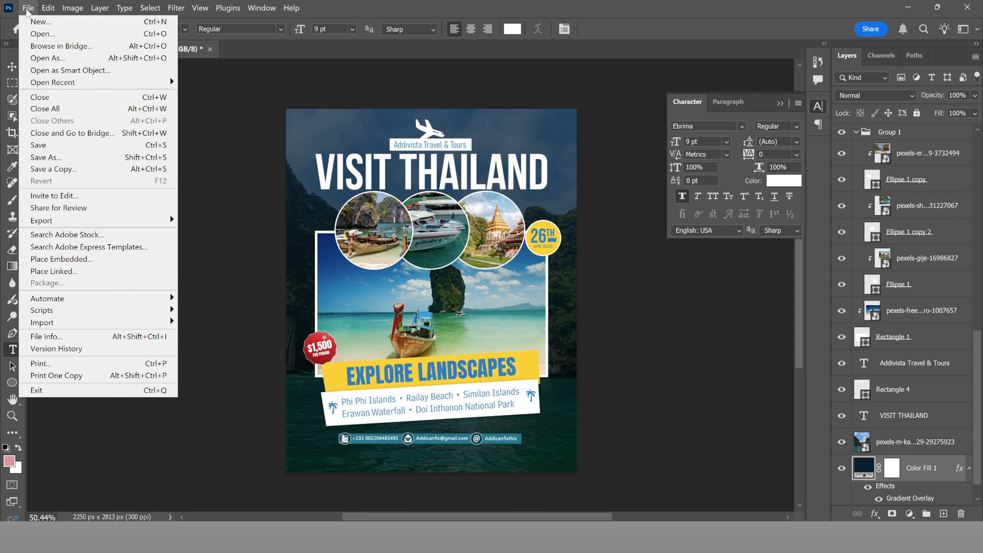
{"action": "left_click", "coordinate": [66, 169]}
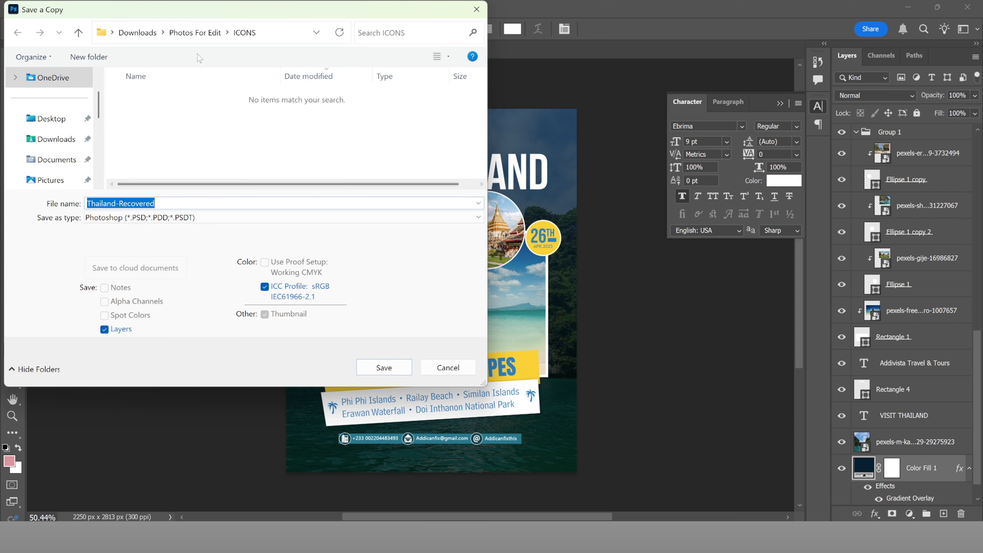
{"action": "left_click", "coordinate": [195, 32]}
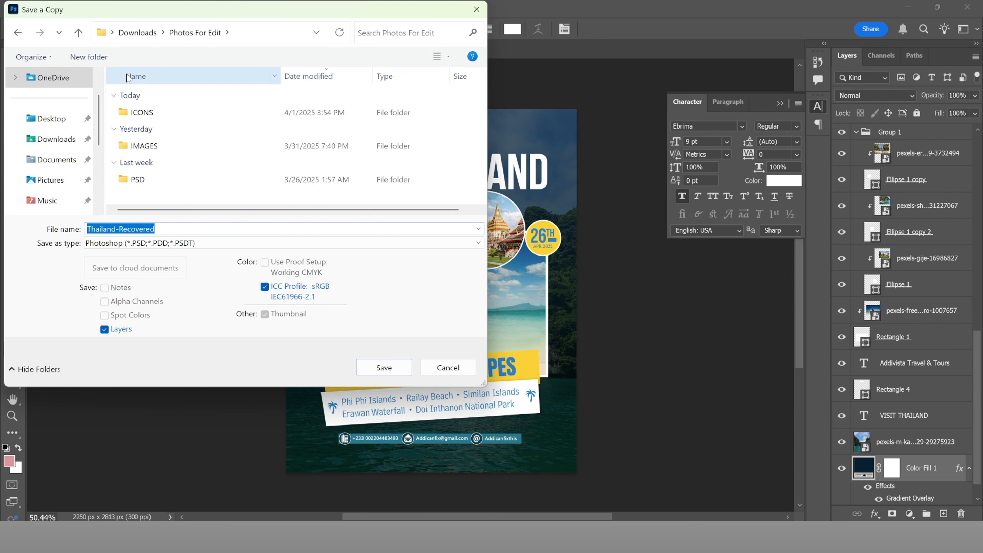
{"action": "left_click", "coordinate": [88, 56]}
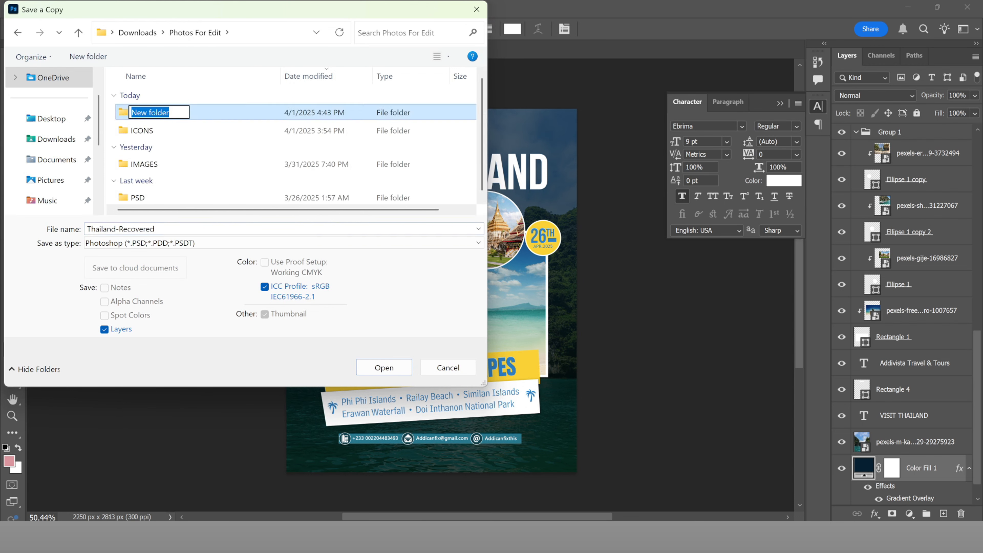
{"action": "type", "text": "o"}
{"action": "key", "text": "BackSpace"}
{"action": "type", "text": "o"}
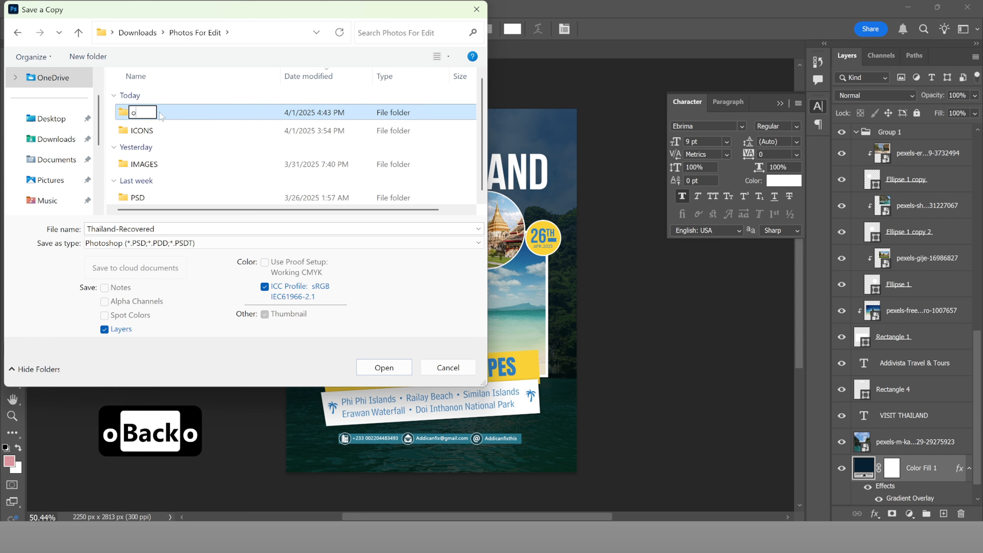
{"action": "key", "text": "BackSpace"}
{"action": "type", "text": "Out"}
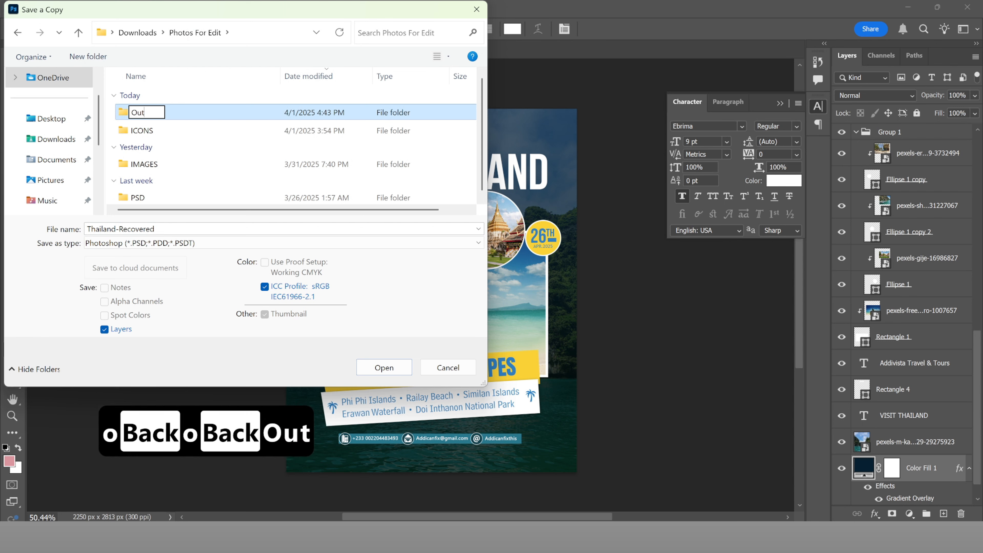
{"action": "type", "text": "put"}
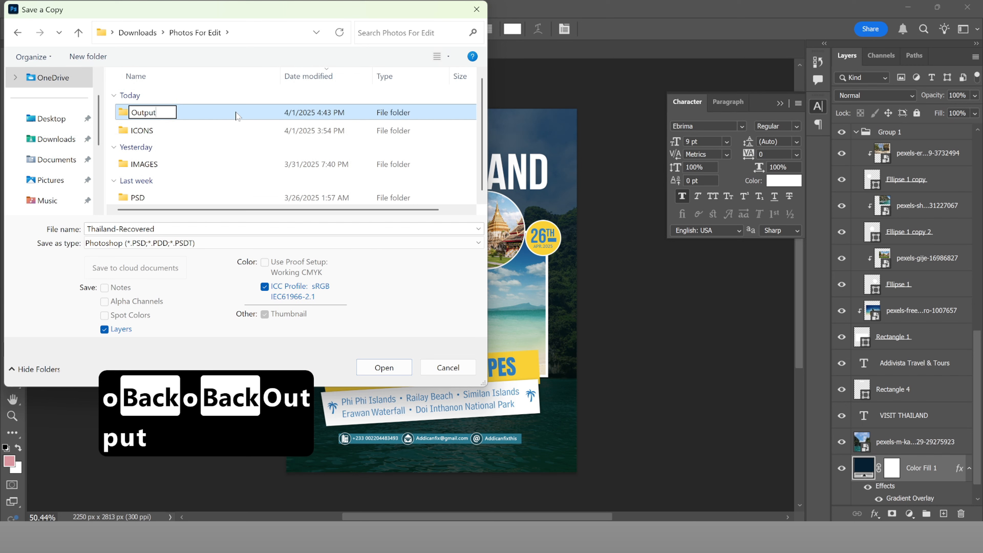
{"action": "left_click", "coordinate": [236, 113]}
{"action": "double_click", "coordinate": [236, 113]}
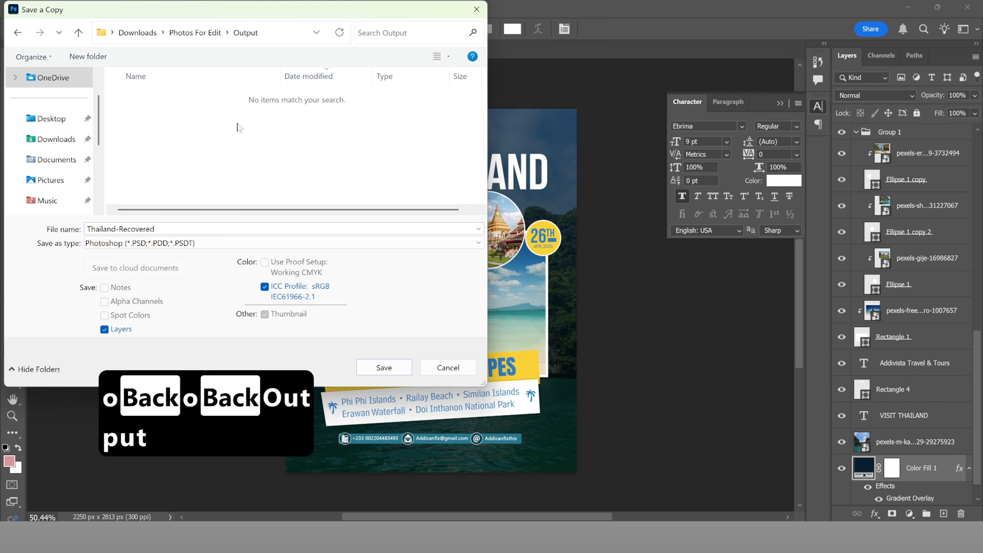
Step: Save the poster copy as a PNG there, accepting the default PNG options
{"action": "left_click", "coordinate": [243, 243]}
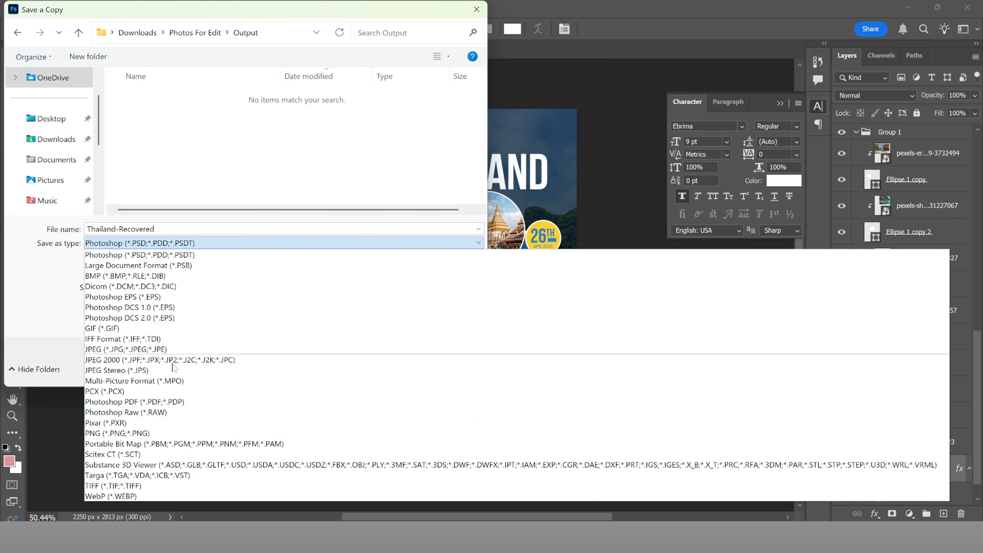
{"action": "left_click", "coordinate": [122, 435]}
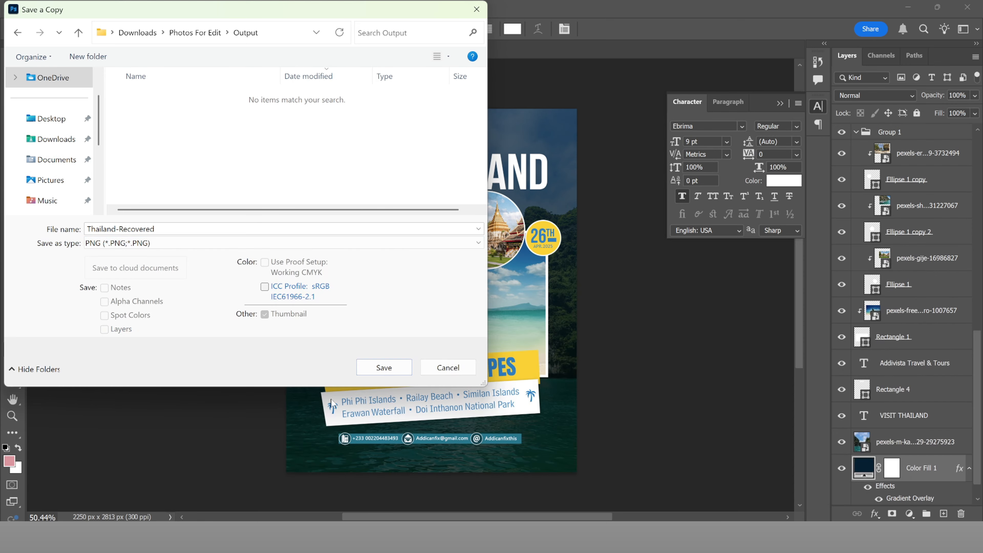
{"action": "left_click", "coordinate": [368, 371]}
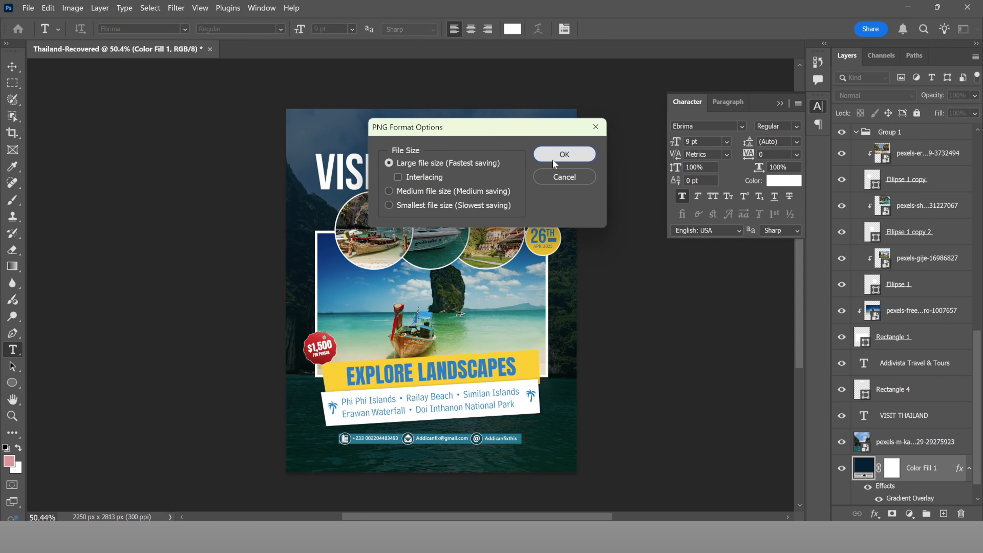
{"action": "left_click", "coordinate": [552, 165]}
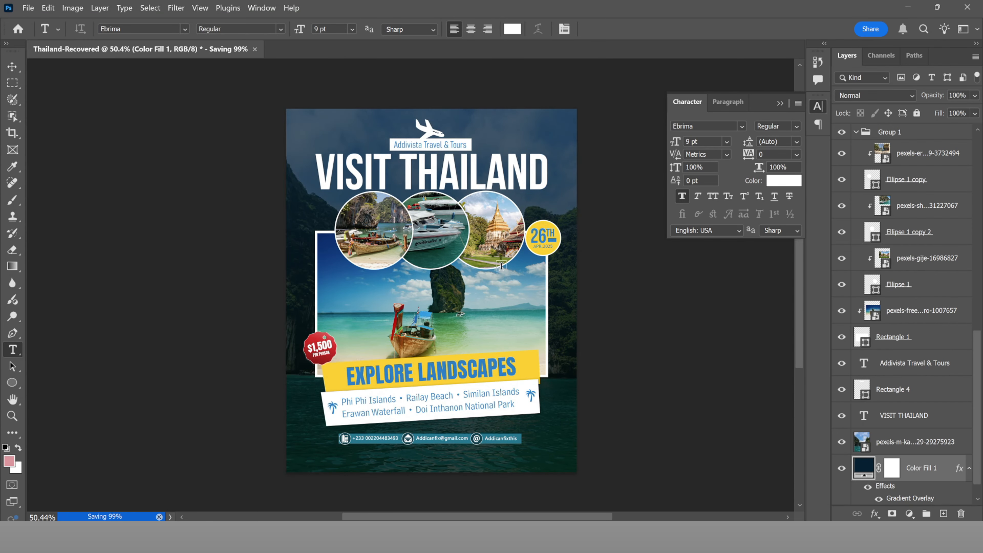
Step: Colour the whole VISIT THAILAND headline blue
{"action": "left_click", "coordinate": [845, 470]}
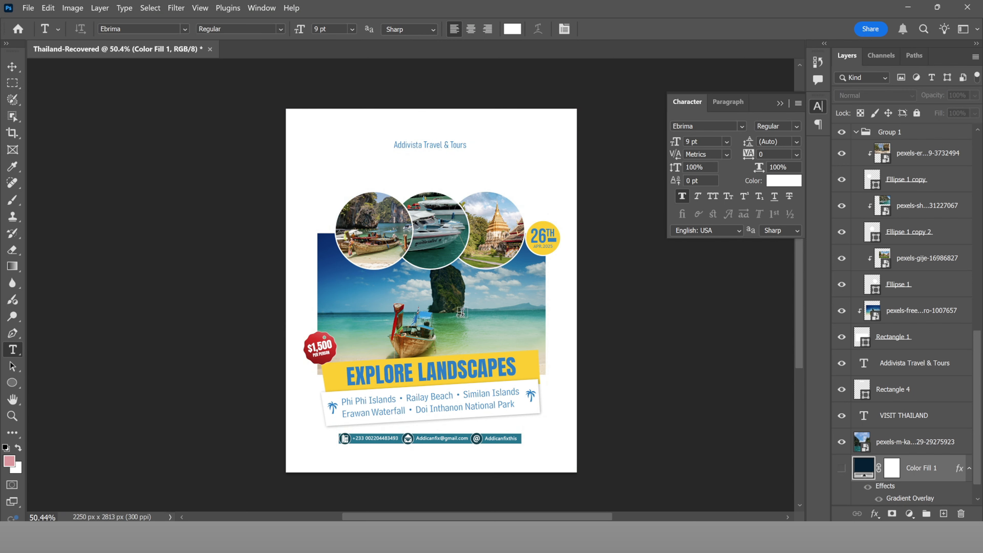
{"action": "left_click", "coordinate": [842, 469]}
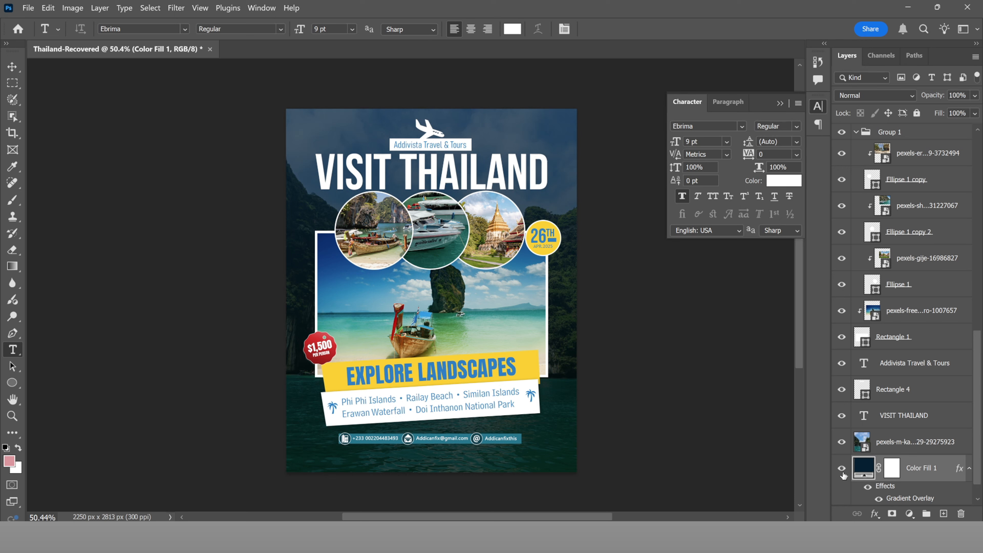
{"action": "left_click", "coordinate": [492, 177]}
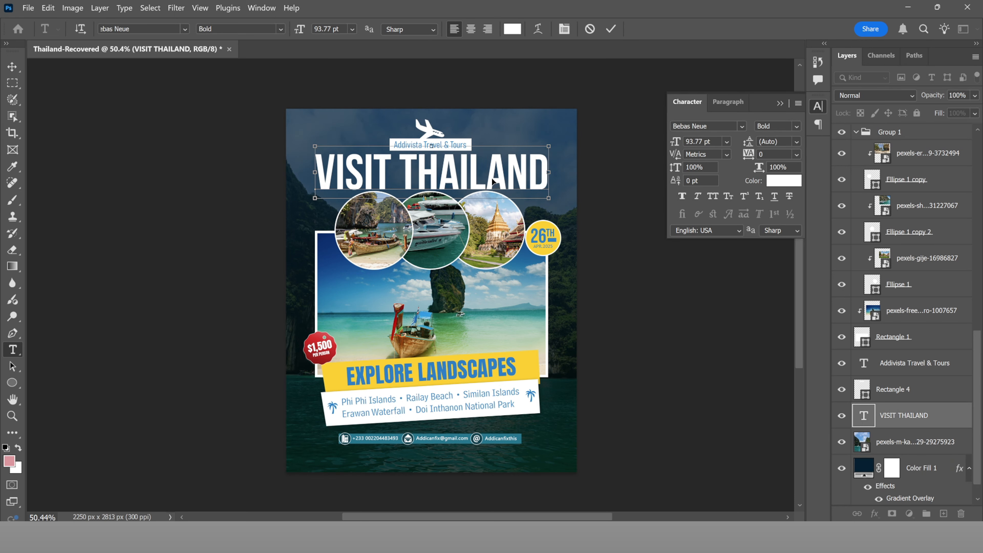
{"action": "key", "text": "ctrl+a"}
{"action": "left_click", "coordinate": [513, 30]}
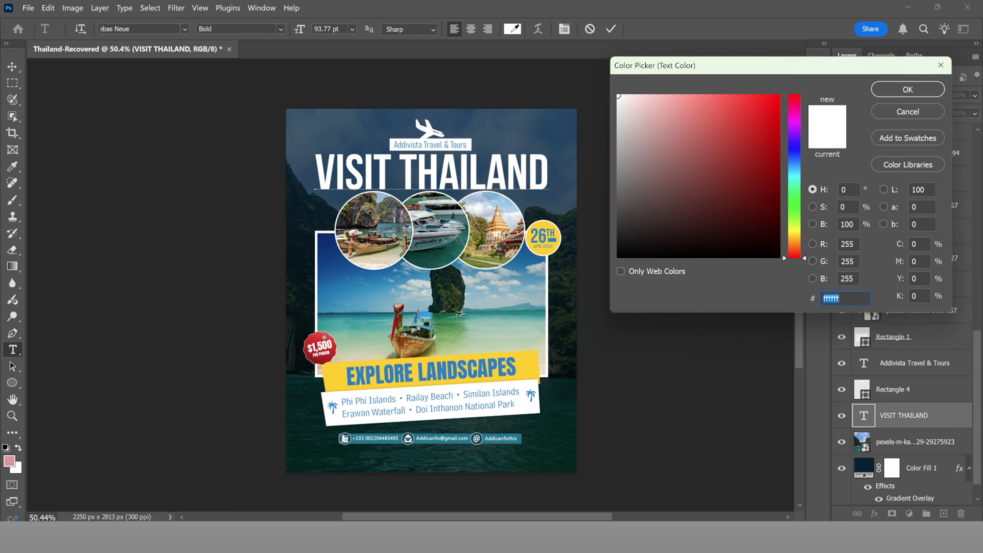
{"action": "left_click", "coordinate": [443, 371]}
{"action": "left_click", "coordinate": [908, 90]}
{"action": "left_click", "coordinate": [611, 29]}
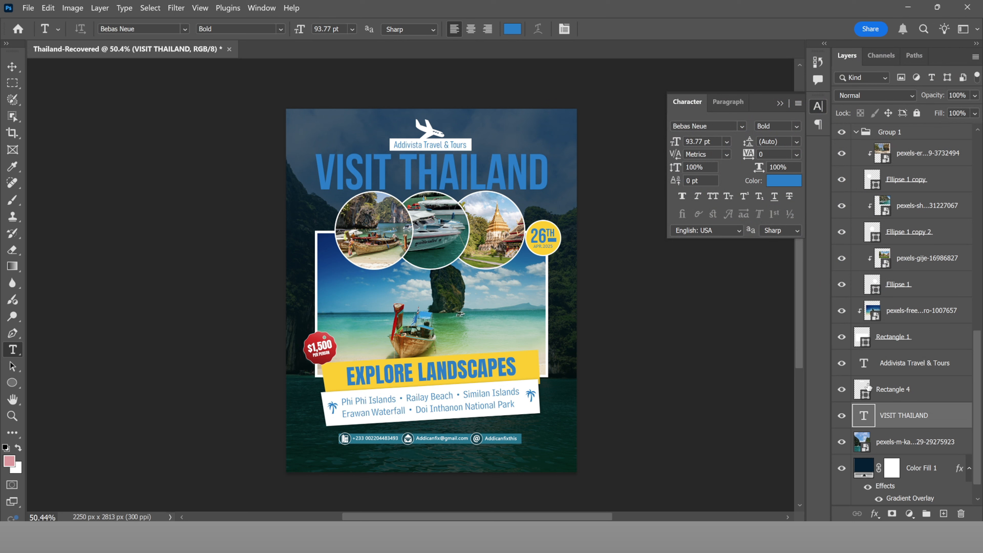
Step: Hide Color Fill 1 so the poster shows a white background
{"action": "left_click", "coordinate": [842, 468]}
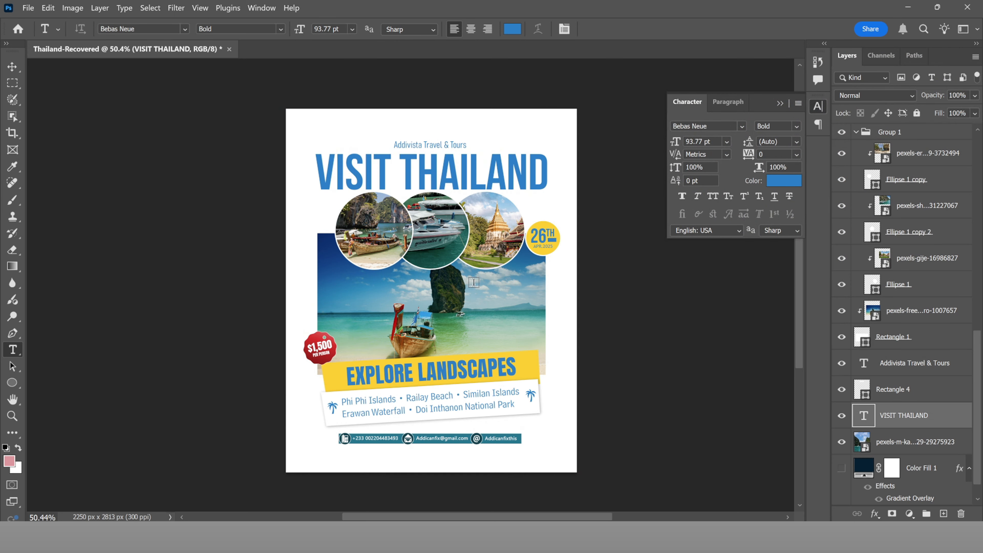
{"action": "scroll", "coordinate": [462, 278], "scroll_direction": "down", "scroll_amount": 4}
{"action": "scroll", "coordinate": [472, 298], "scroll_direction": "up", "scroll_amount": 4}
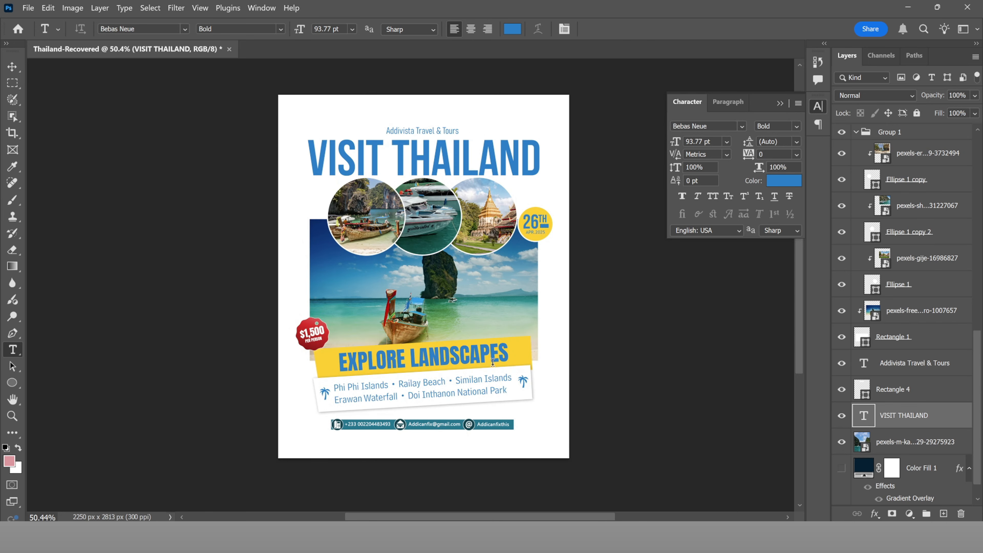
{"action": "scroll", "coordinate": [422, 121], "scroll_direction": "up", "scroll_amount": 3}
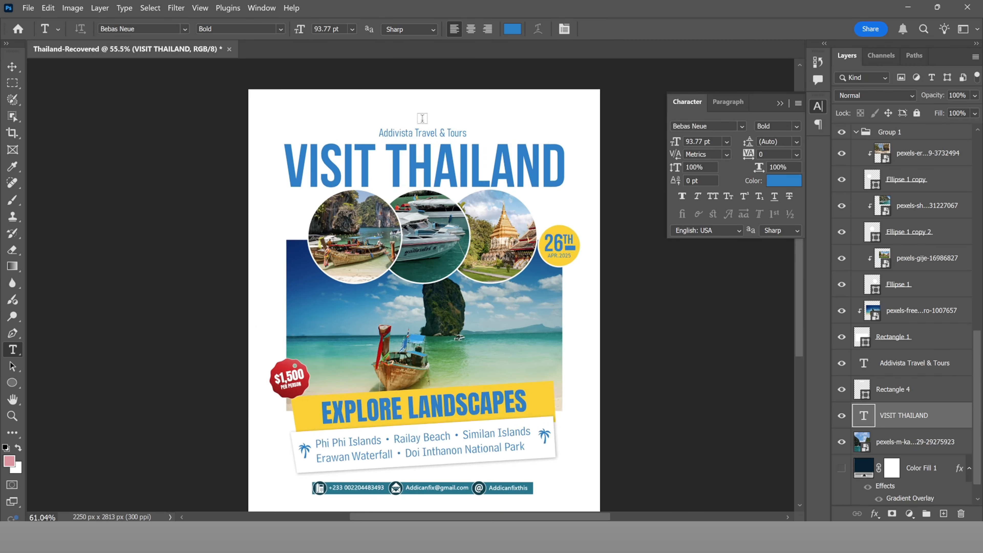
Step: Fill the Rectangle 4 shape with the headline's blue
{"action": "key", "text": "v"}
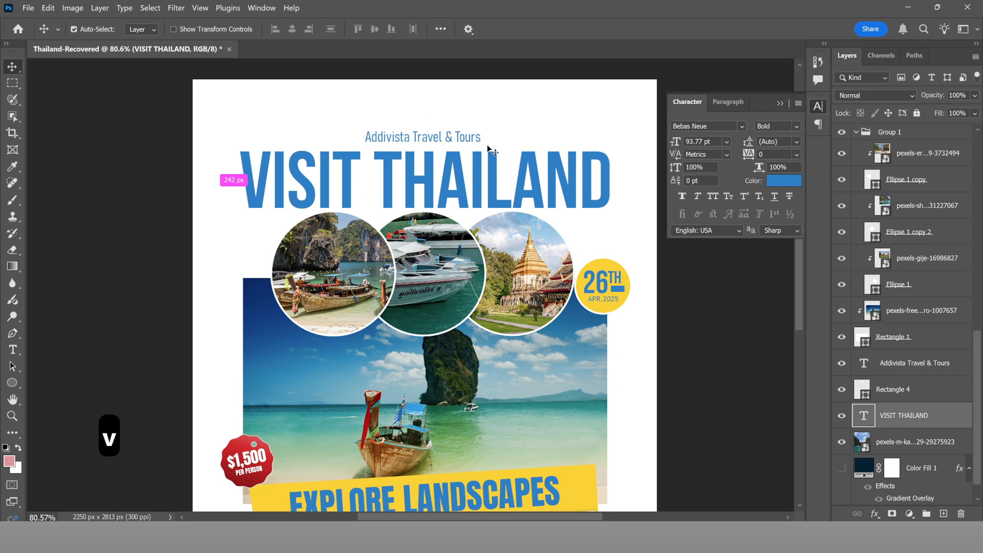
{"action": "left_click", "coordinate": [487, 144], "text": "ctrl"}
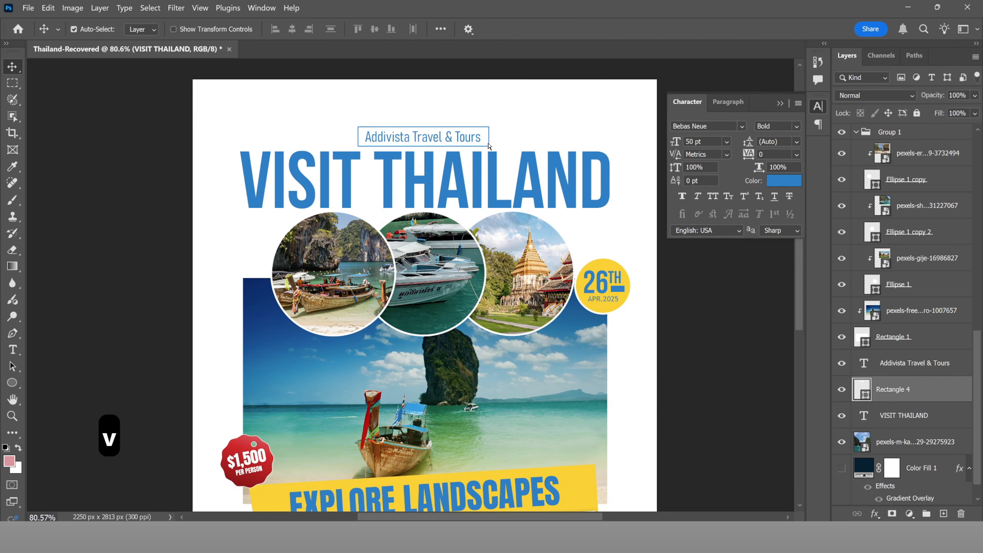
{"action": "double_click", "coordinate": [861, 391]}
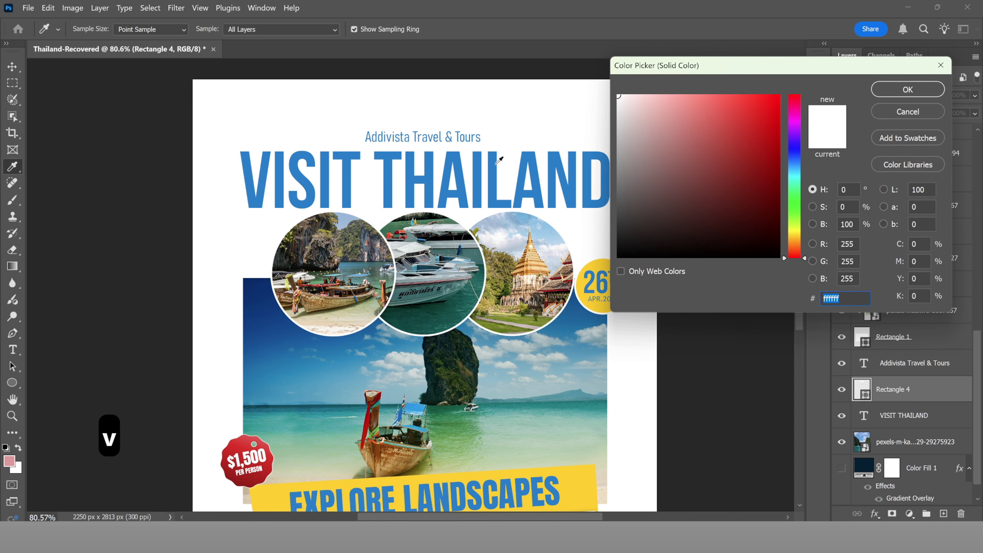
{"action": "left_click", "coordinate": [498, 162]}
{"action": "left_click", "coordinate": [877, 94]}
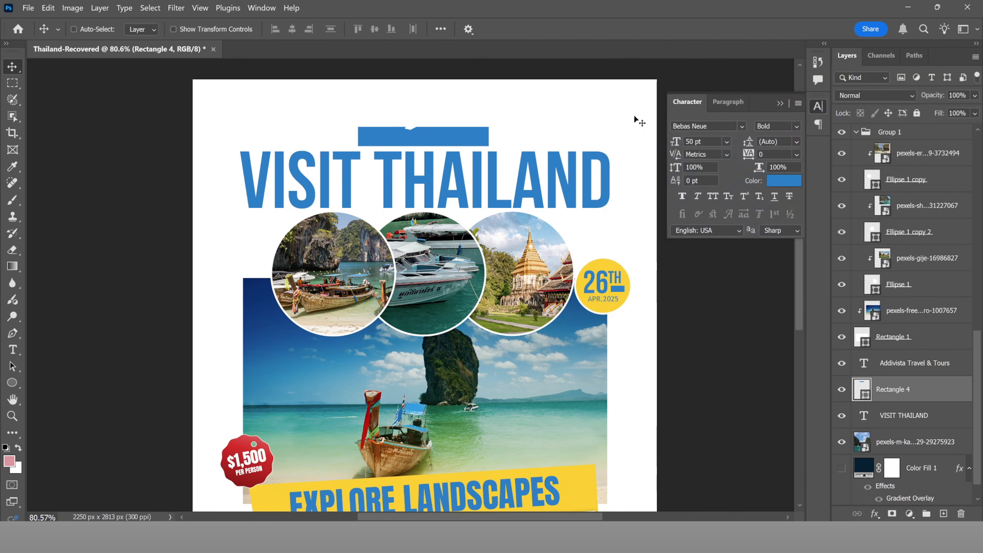
Step: Make the Addivista Travel & Tours tagline text white
{"action": "key", "text": "t"}
{"action": "left_click", "coordinate": [451, 135]}
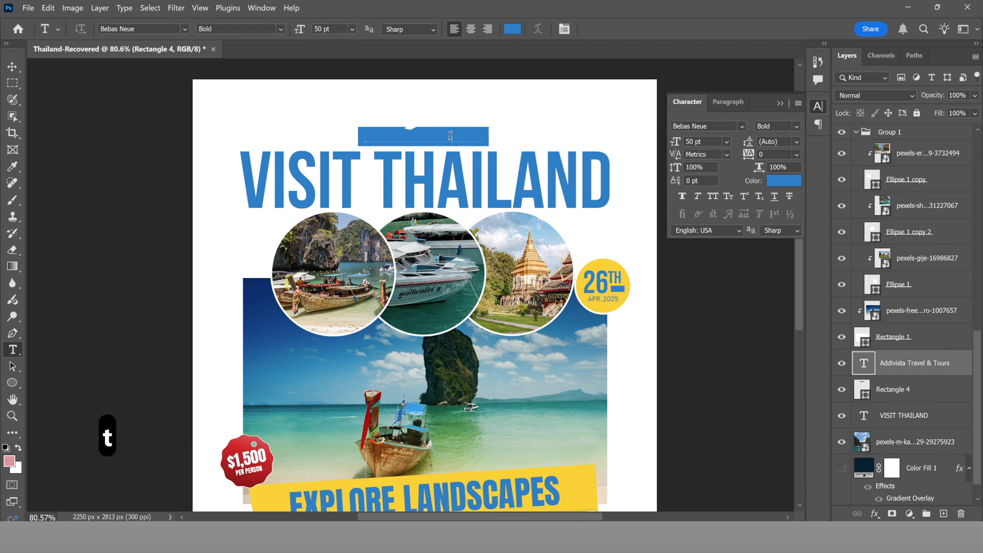
{"action": "key", "text": "ctrl+a"}
{"action": "left_click", "coordinate": [512, 30]}
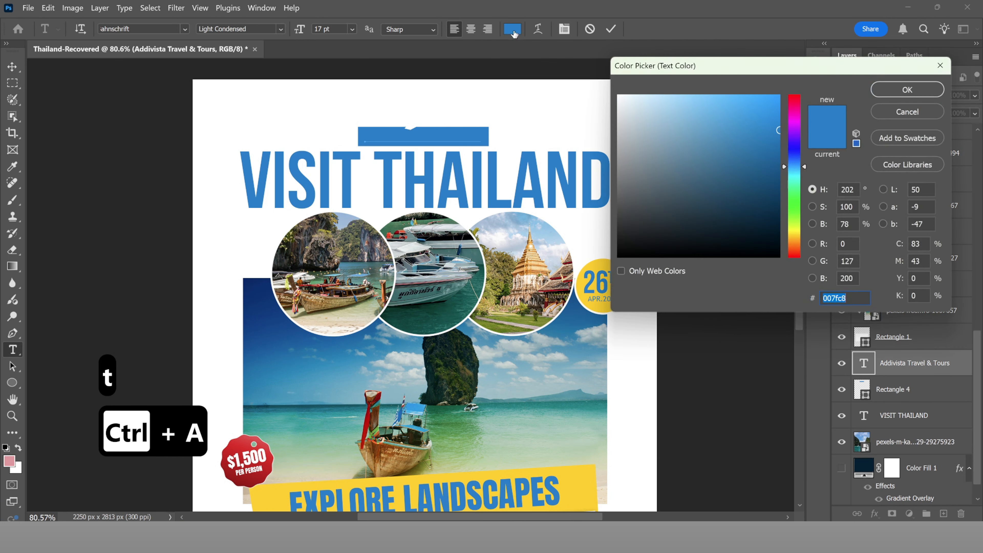
{"action": "left_click_drag", "start_coordinate": [635, 112], "coordinate": [593, 77]}
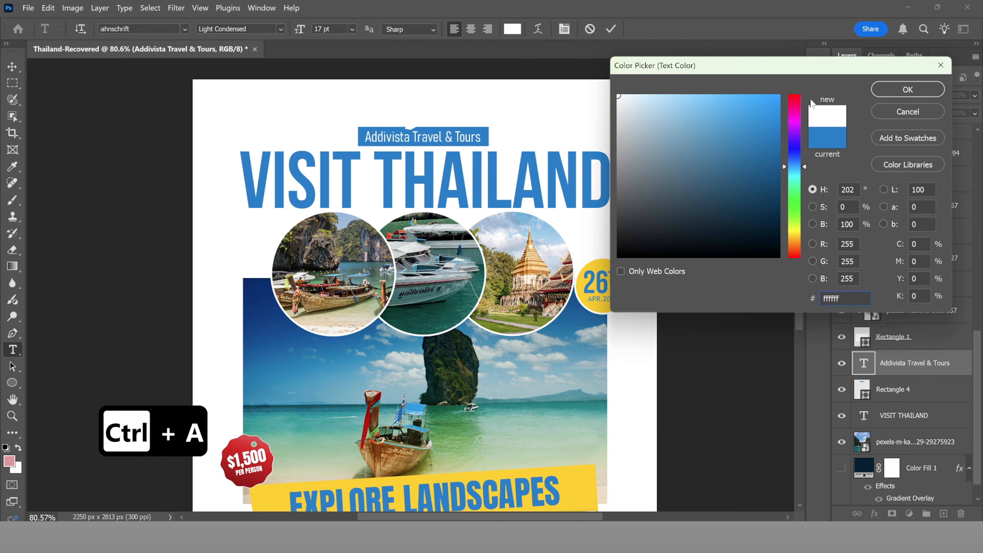
{"action": "left_click", "coordinate": [898, 92]}
{"action": "left_click", "coordinate": [612, 29]}
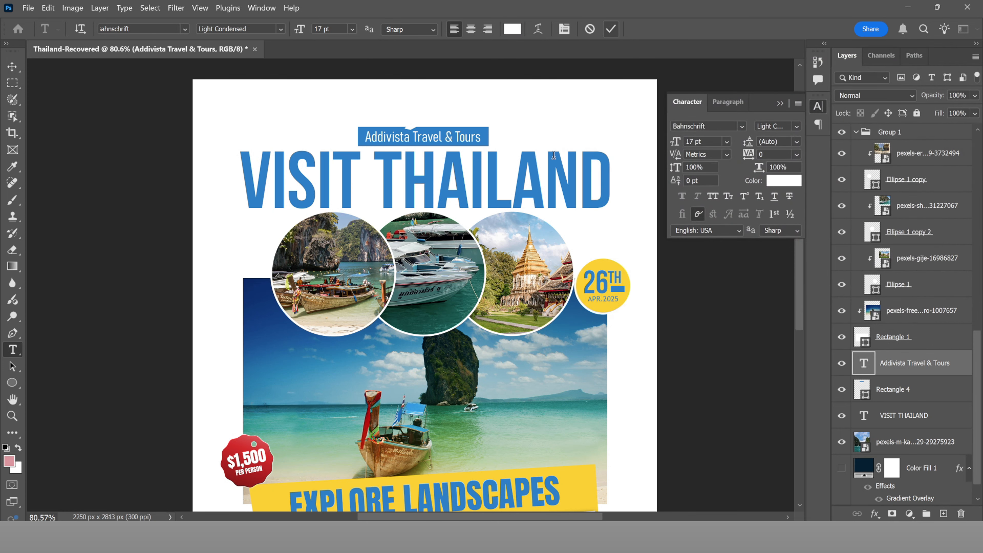
{"action": "scroll", "coordinate": [476, 182], "scroll_direction": "down", "scroll_amount": 3}
{"action": "scroll", "coordinate": [479, 184], "scroll_direction": "up", "scroll_amount": 3}
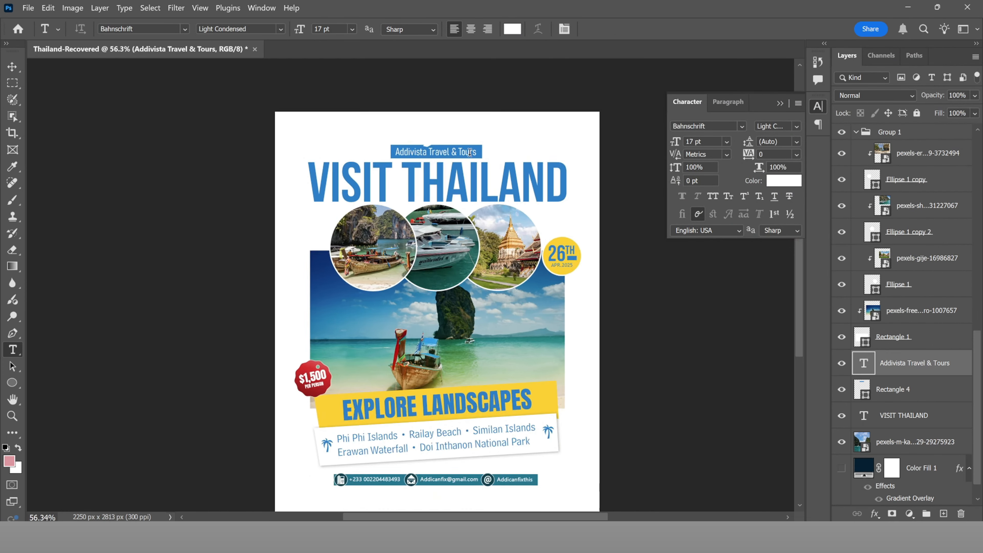
Step: Give the plane icon's colour fill the headline blue, #007fc8
{"action": "key", "text": "v"}
{"action": "left_click", "coordinate": [416, 145]}
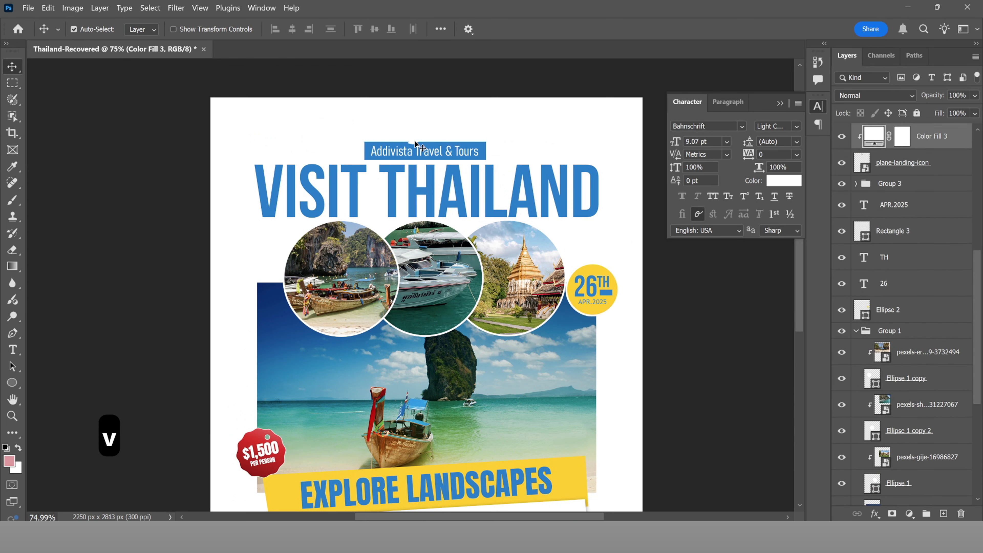
{"action": "scroll", "coordinate": [879, 166], "scroll_direction": "up", "scroll_amount": 1}
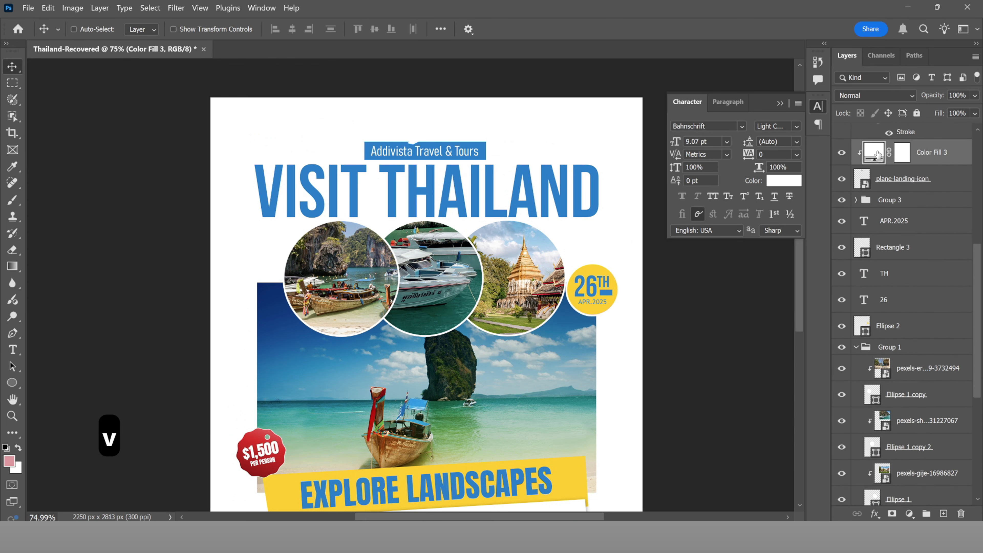
{"action": "double_click", "coordinate": [876, 154]}
{"action": "left_click", "coordinate": [480, 172]}
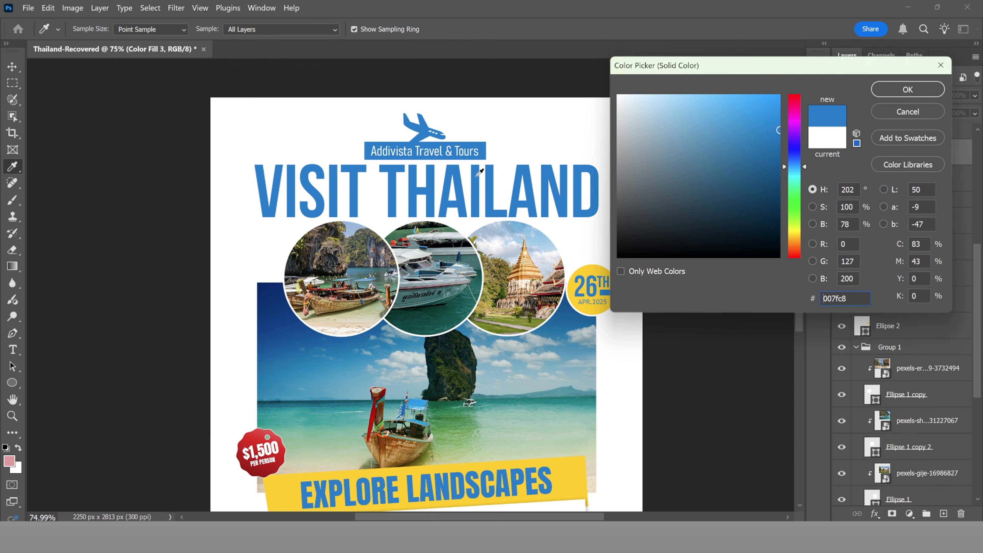
{"action": "left_click", "coordinate": [908, 89]}
{"action": "key", "text": "v"}
{"action": "scroll", "coordinate": [541, 244], "scroll_direction": "down", "scroll_amount": 3}
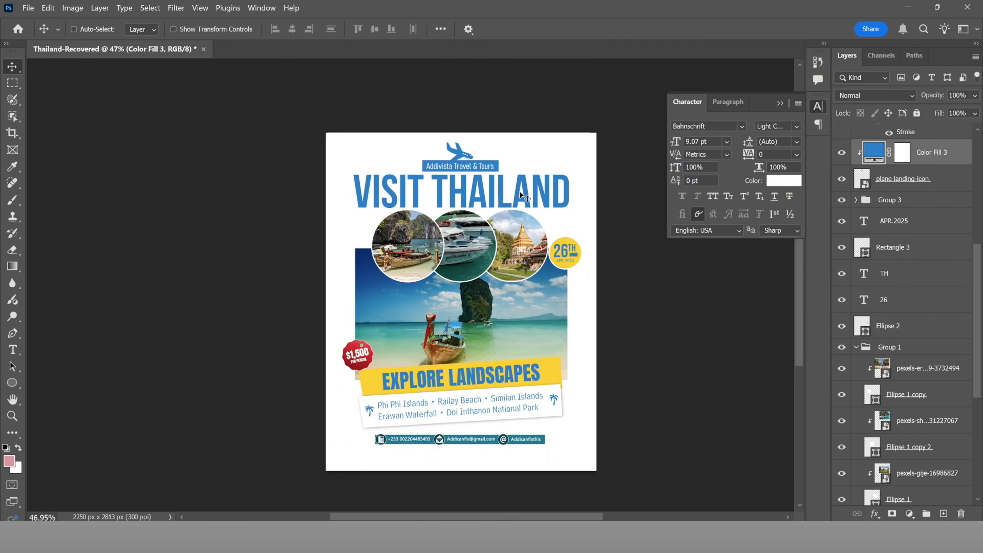
{"action": "scroll", "coordinate": [538, 398], "scroll_direction": "up", "scroll_amount": 2}
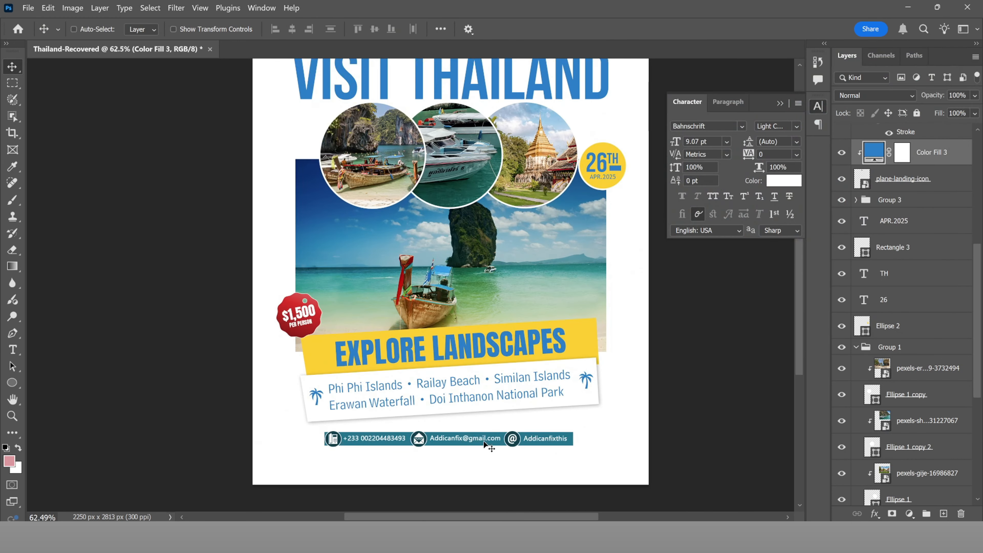
{"action": "scroll", "coordinate": [452, 430], "scroll_direction": "up", "scroll_amount": 2}
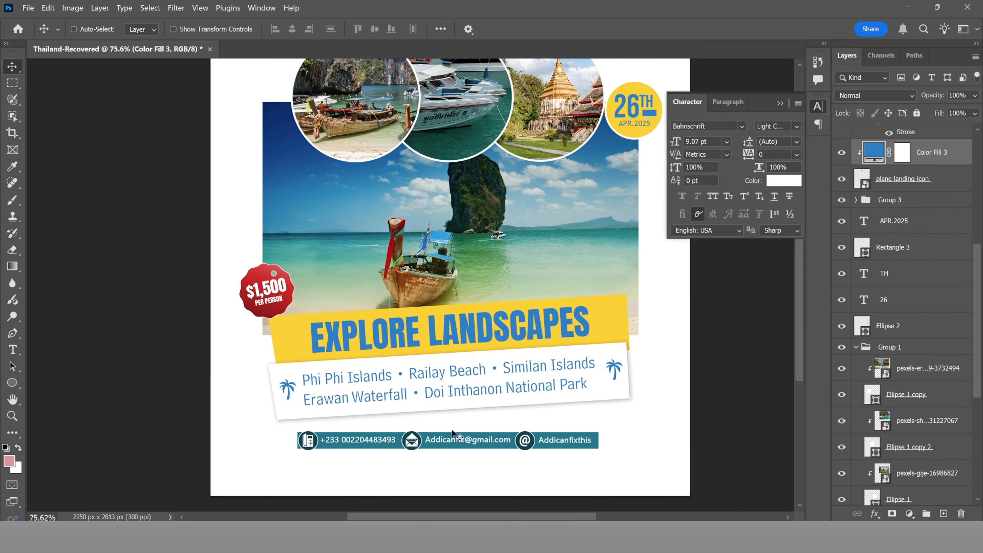
{"action": "left_click", "coordinate": [421, 406]}
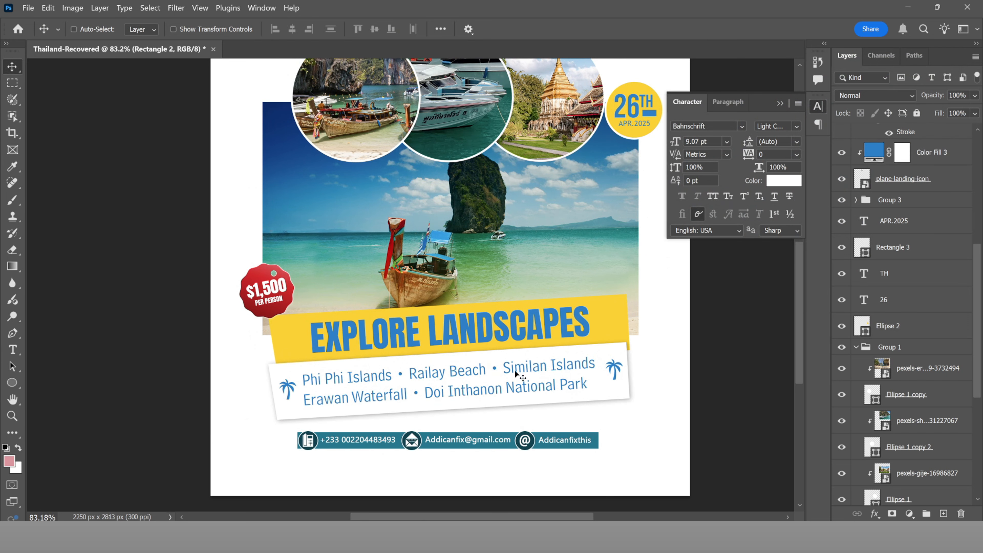
{"action": "scroll", "coordinate": [515, 370], "scroll_direction": "down", "scroll_amount": 2}
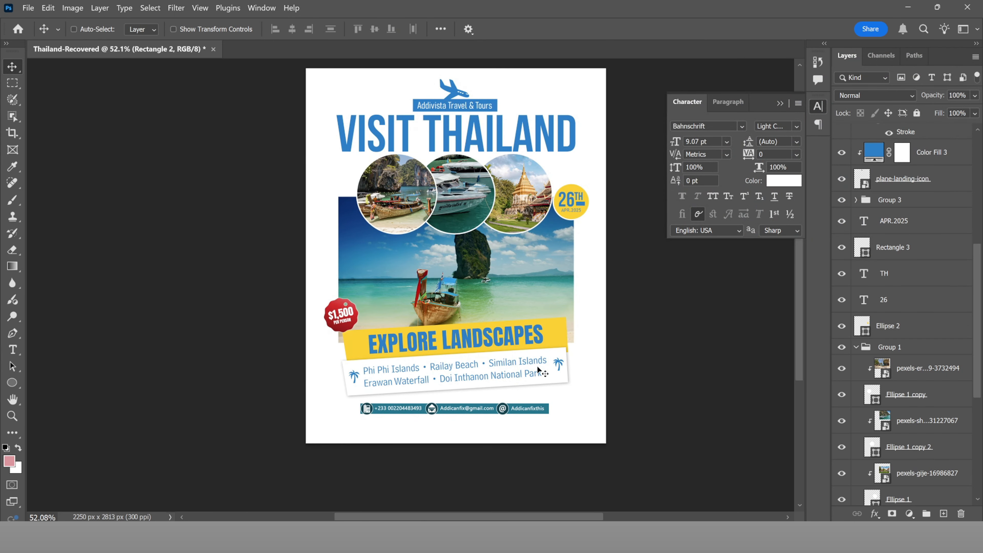
Step: Turn the destinations list text, including Phi Phi, white (#ffffff)
{"action": "key", "text": "t"}
{"action": "left_click", "coordinate": [522, 370]}
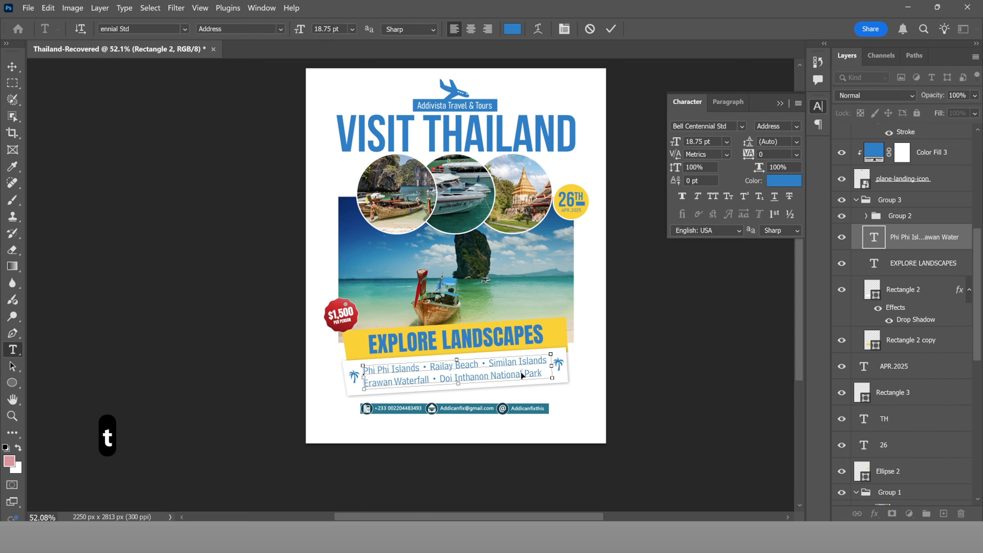
{"action": "key", "text": "ctrl+a"}
{"action": "left_click", "coordinate": [513, 29]}
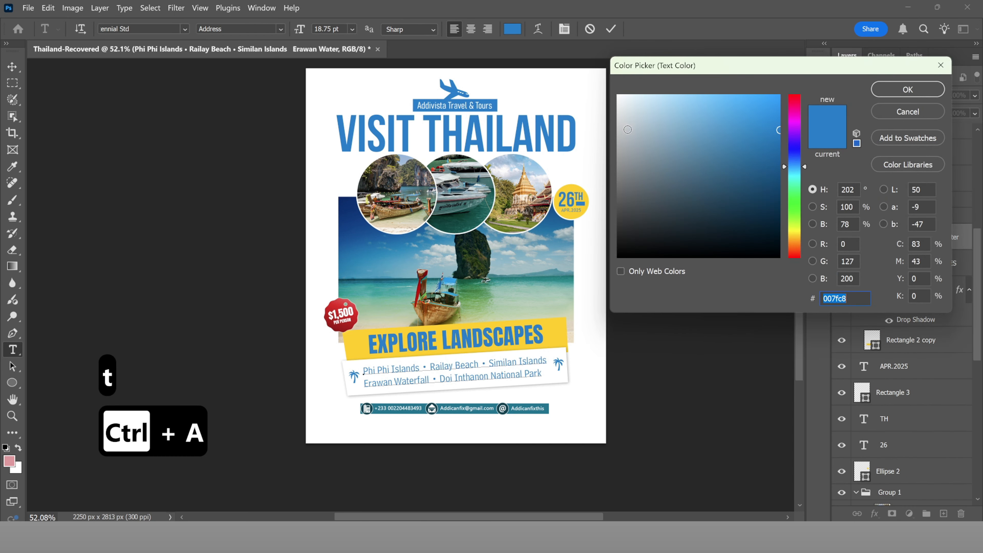
{"action": "left_click_drag", "start_coordinate": [627, 129], "coordinate": [573, 73]}
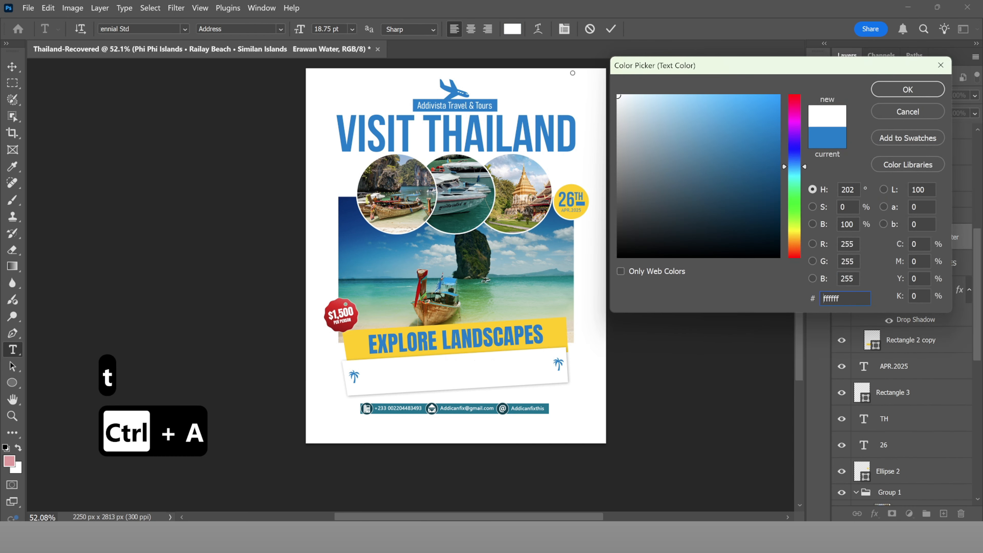
{"action": "left_click", "coordinate": [889, 93]}
{"action": "left_click", "coordinate": [612, 30]}
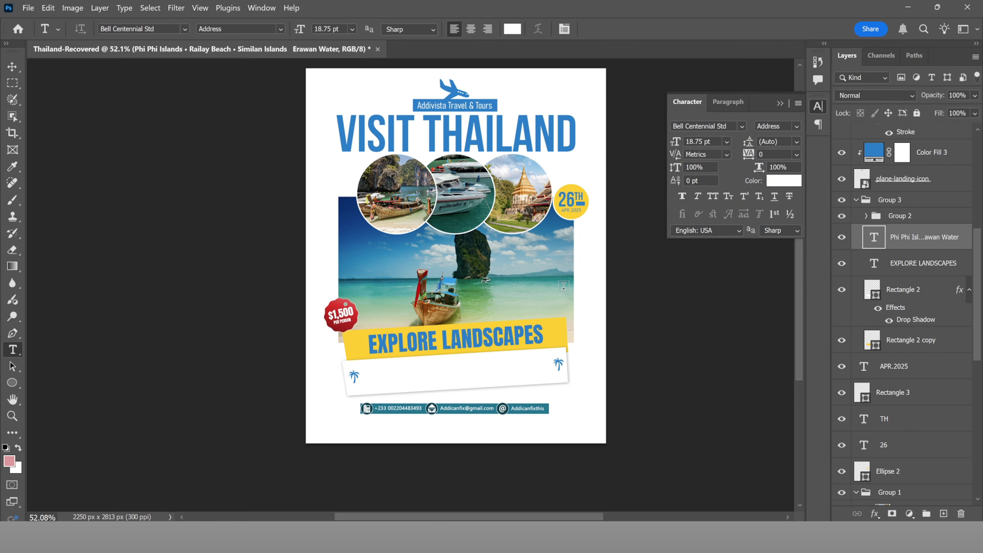
Step: Fill the destinations banner with the THAILAND title blue, #007fc8
{"action": "key", "text": "v"}
{"action": "left_click", "coordinate": [564, 381]}
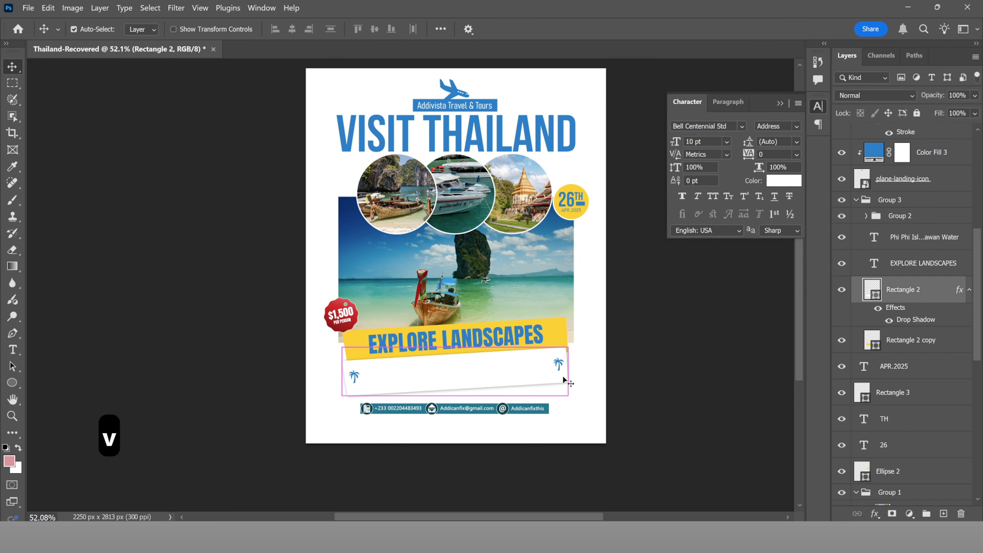
{"action": "double_click", "coordinate": [873, 288]}
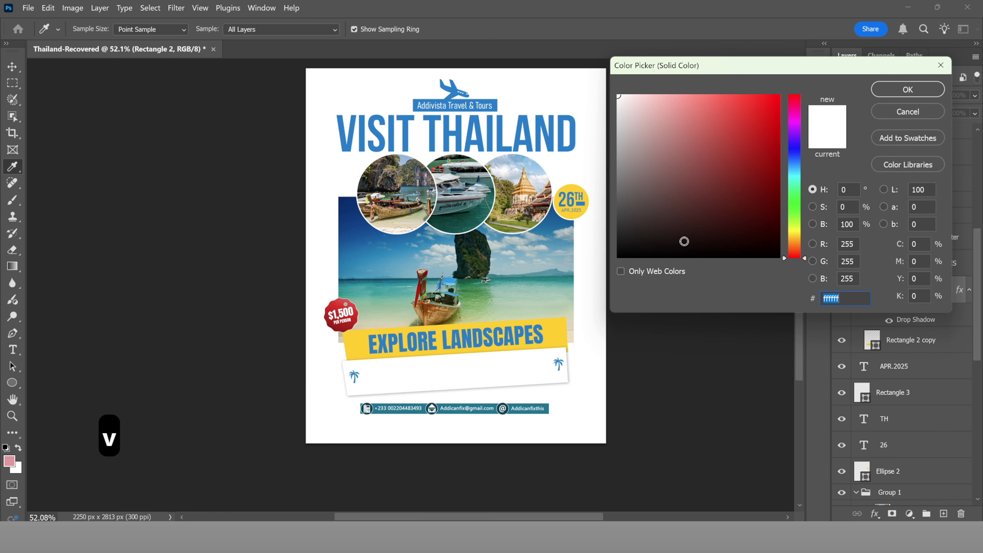
{"action": "mouse_move", "coordinate": [685, 242]}
{"action": "left_mouse_down"}
{"action": "mouse_move", "coordinate": [631, 146]}
{"action": "mouse_move", "coordinate": [661, 201]}
{"action": "left_mouse_up"}
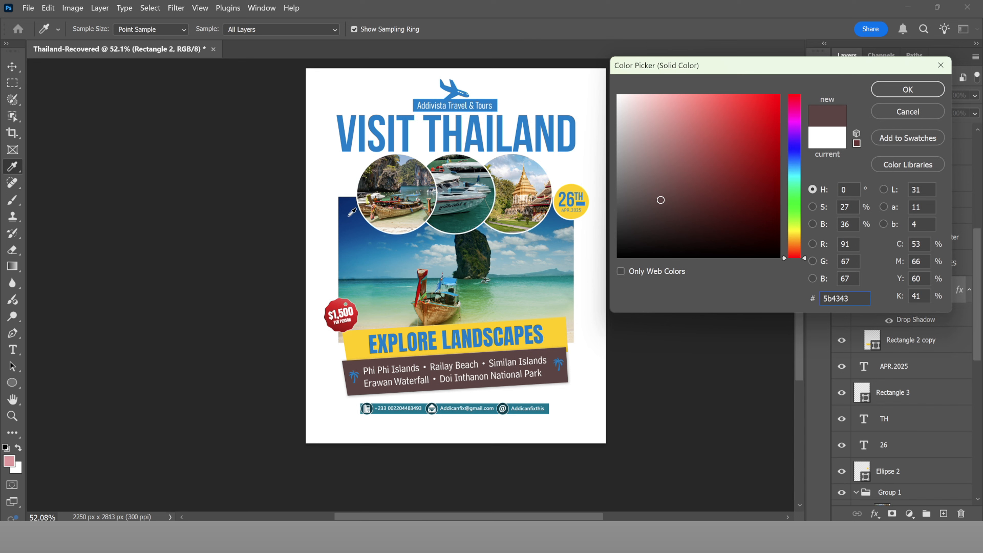
{"action": "left_click", "coordinate": [351, 213]}
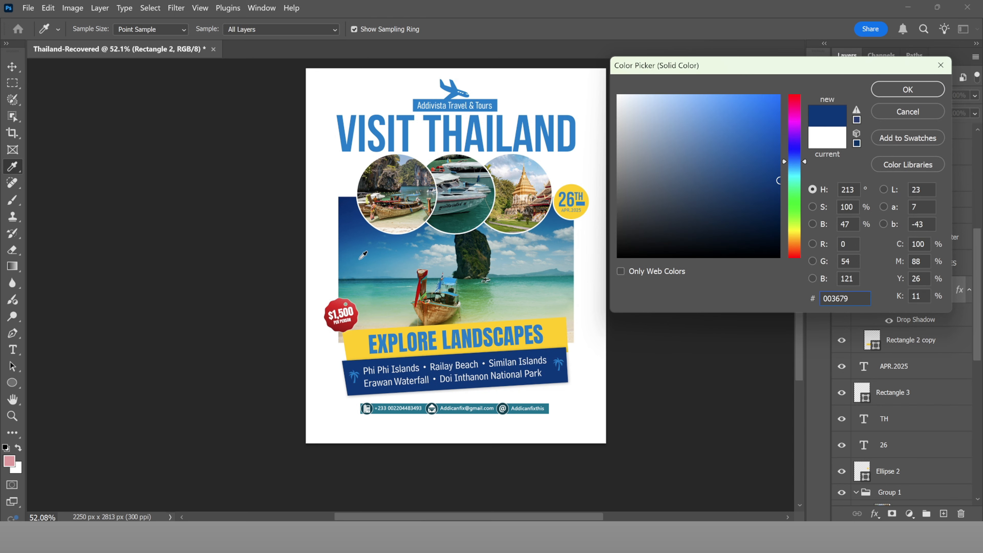
{"action": "left_click", "coordinate": [364, 255]}
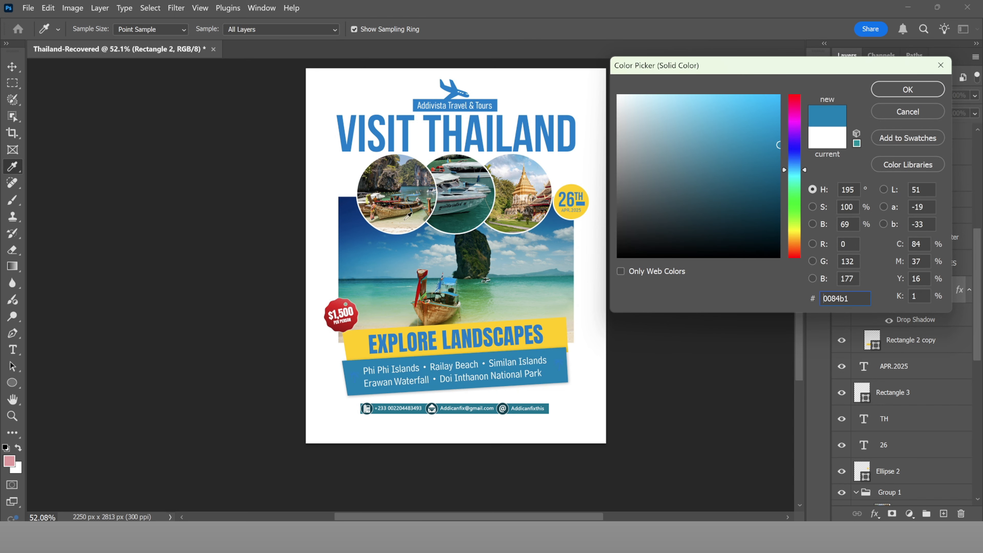
{"action": "left_click", "coordinate": [463, 132]}
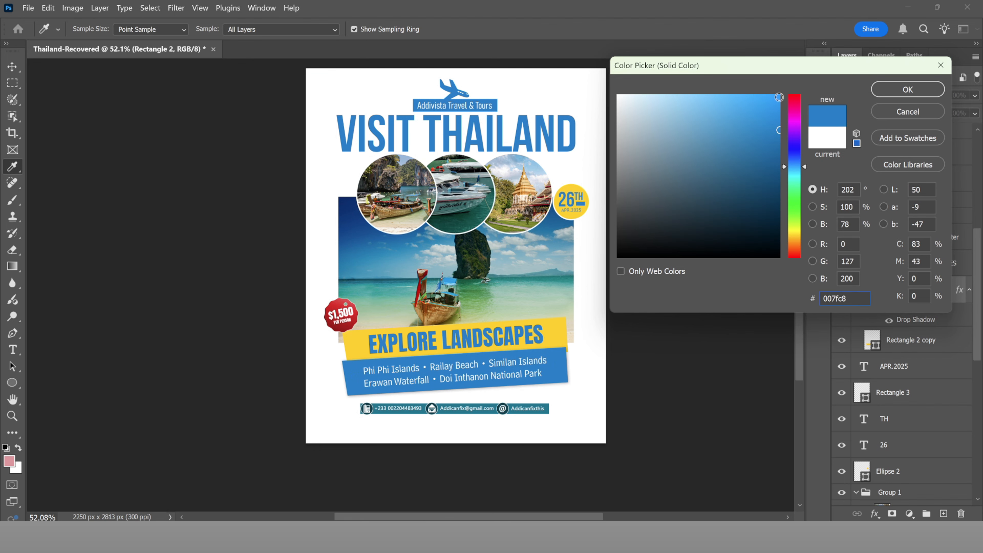
{"action": "left_click", "coordinate": [879, 96]}
{"action": "scroll", "coordinate": [499, 255], "scroll_direction": "down", "scroll_amount": 2}
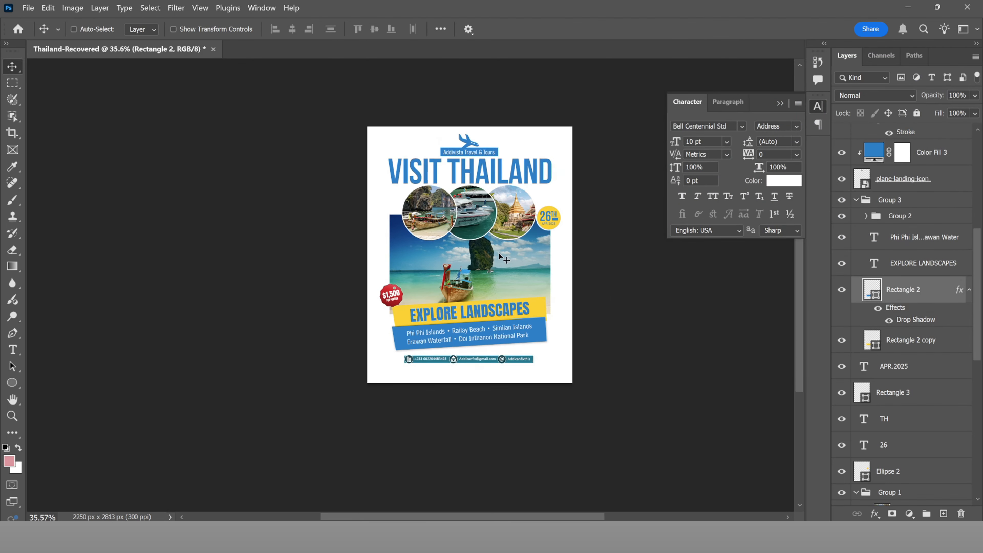
{"action": "scroll", "coordinate": [543, 294], "scroll_direction": "up", "scroll_amount": 5}
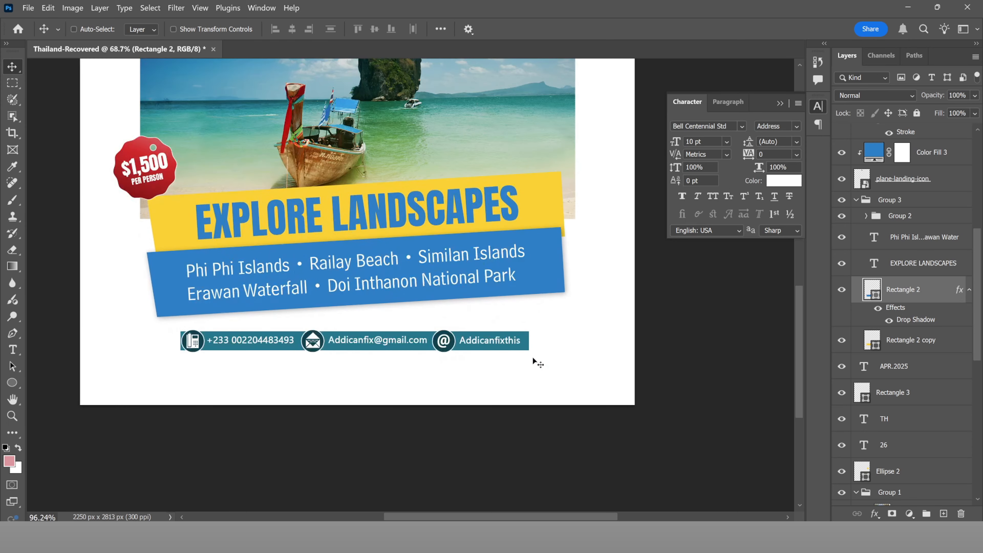
Step: Colour the contact details bar the same blue, #007fc8
{"action": "key", "text": "ctrl"}
{"action": "left_click", "coordinate": [524, 344], "text": "ctrl"}
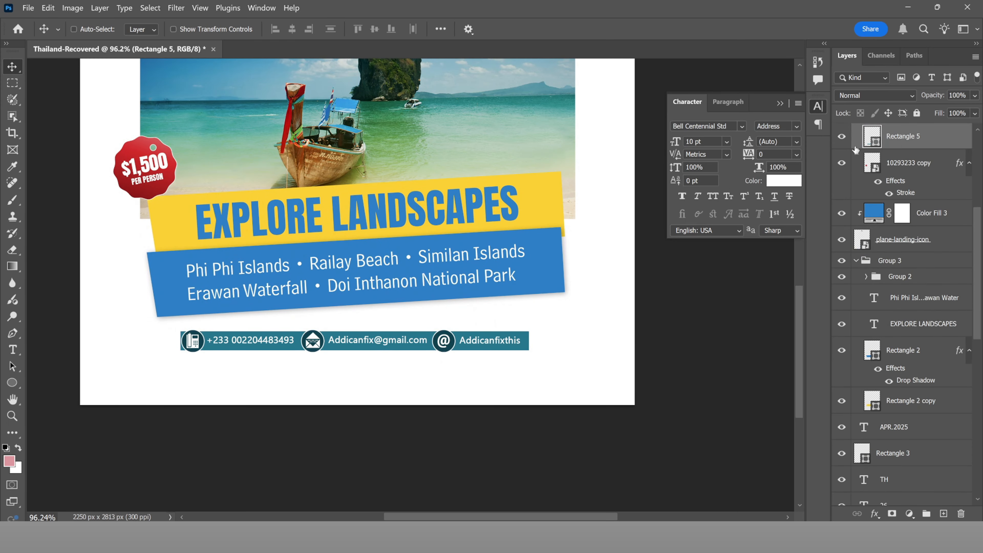
{"action": "double_click", "coordinate": [870, 136]}
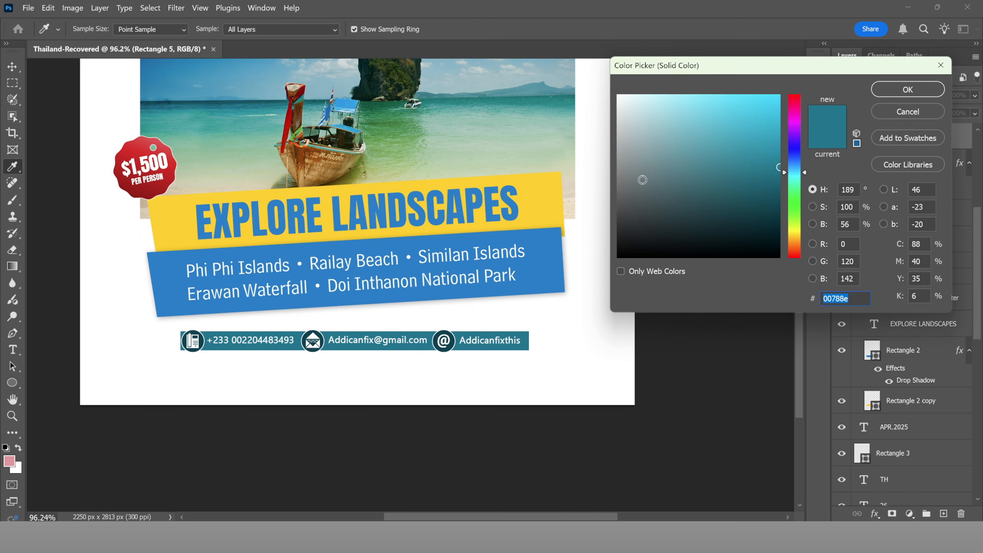
{"action": "left_click", "coordinate": [547, 243]}
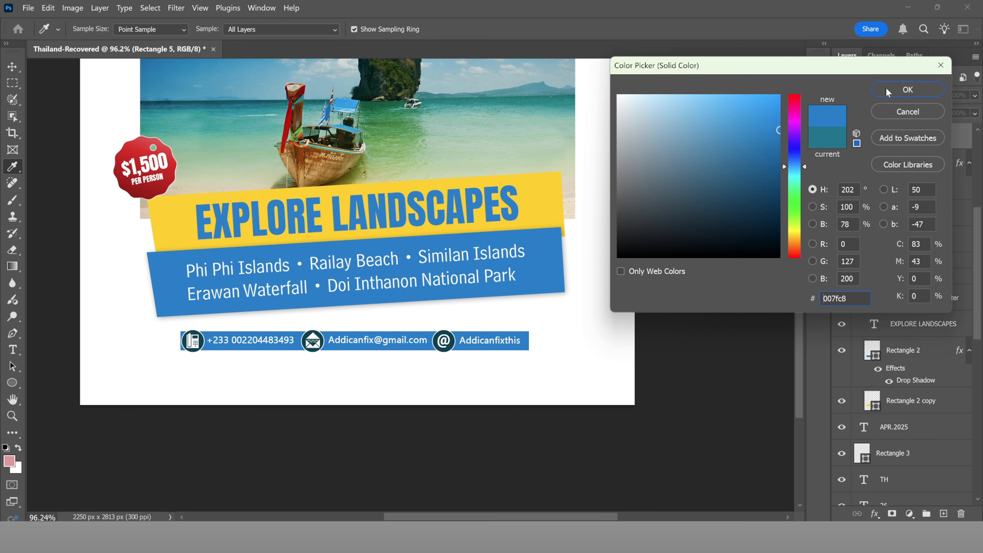
{"action": "left_click", "coordinate": [908, 89]}
{"action": "key", "text": "ctrl+0"}
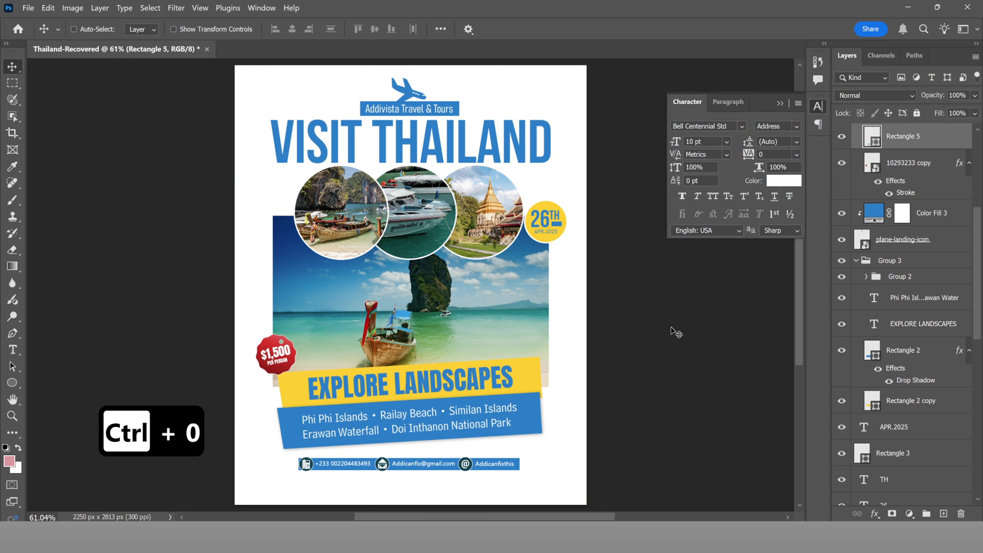
Step: Save a PNG-format copy of the white flyer as 'Thailand 2' in Output
{"action": "key", "text": "ctrl+0"}
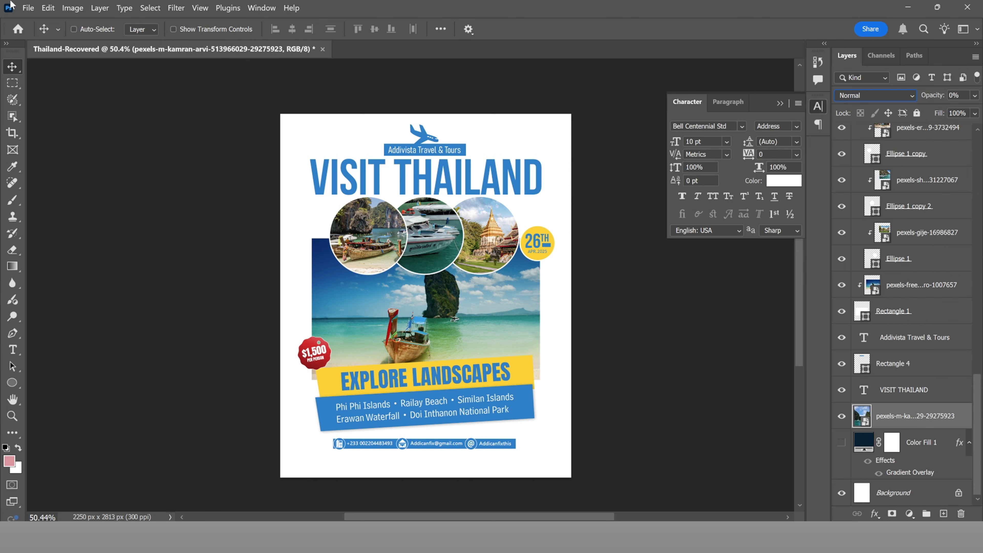
{"action": "left_click", "coordinate": [28, 8]}
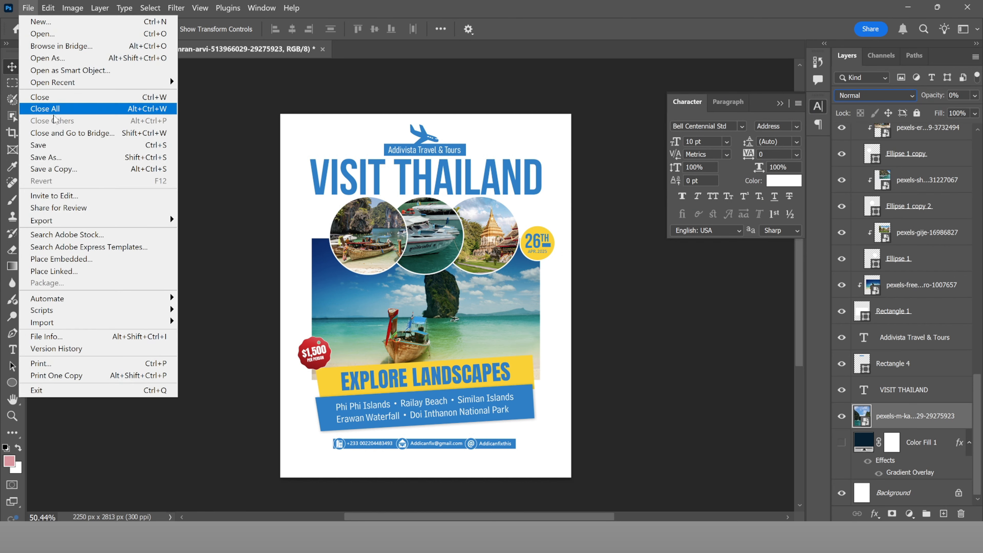
{"action": "left_click", "coordinate": [67, 168]}
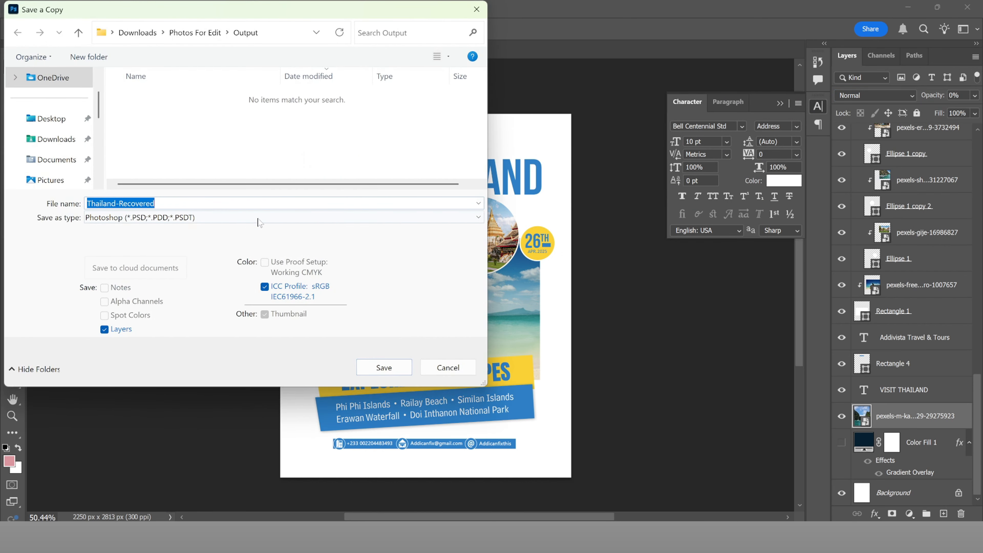
{"action": "left_click", "coordinate": [257, 218]}
{"action": "left_click", "coordinate": [120, 408]}
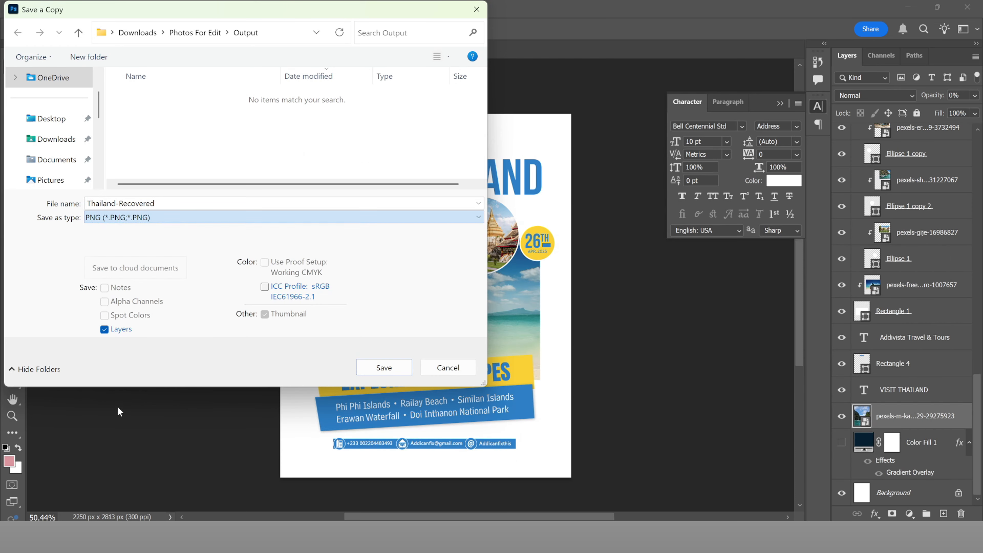
{"action": "left_click", "coordinate": [186, 203]}
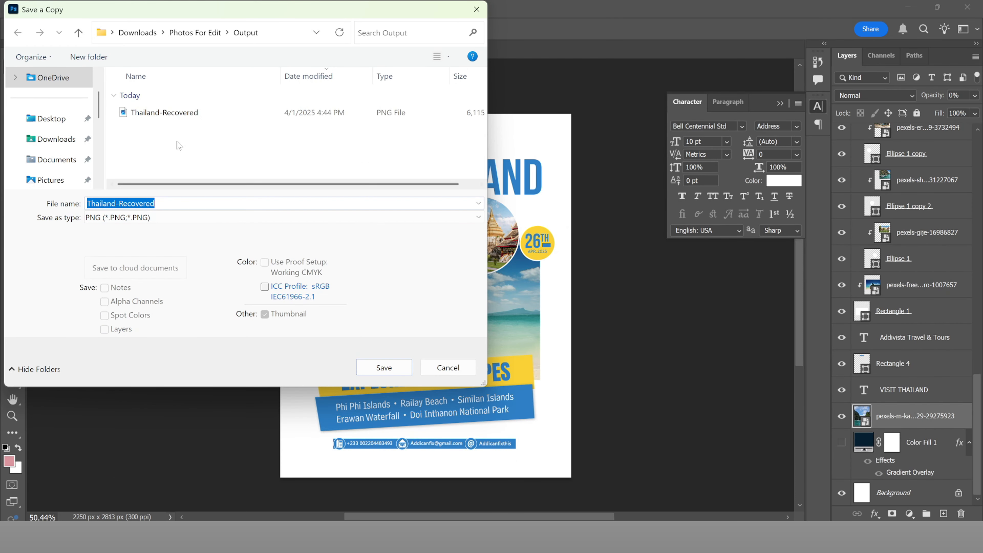
{"action": "type", "text": "Thai"}
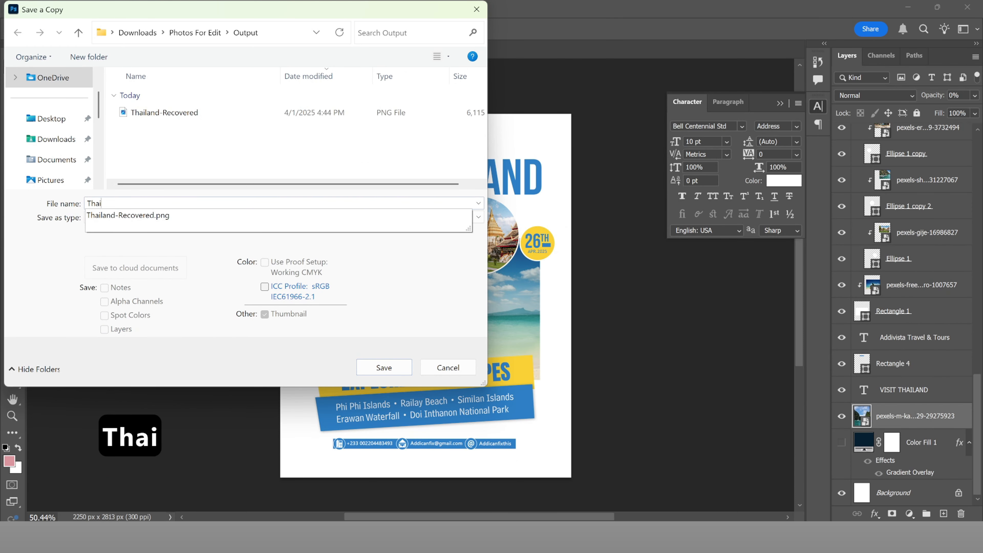
{"action": "type", "text": "land "}
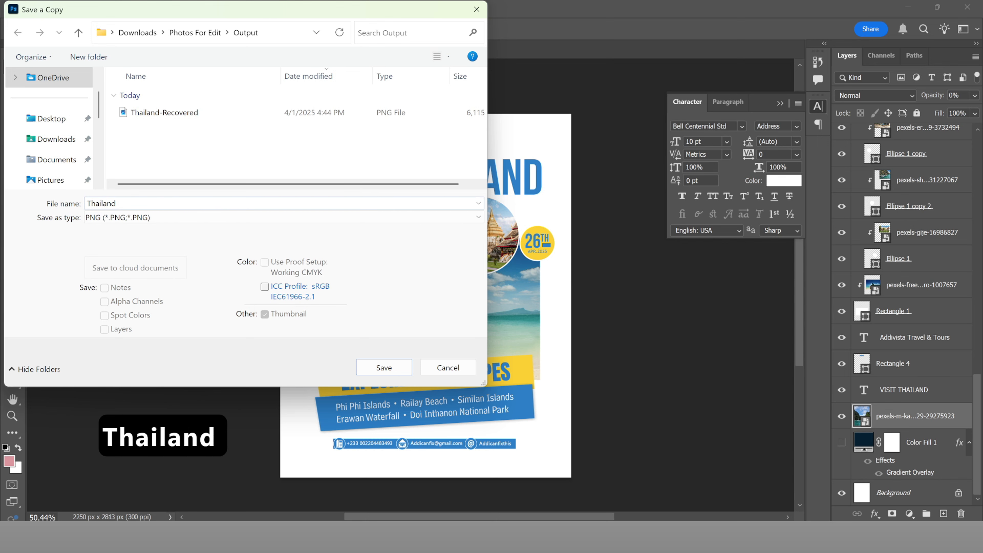
{"action": "type", "text": "2"}
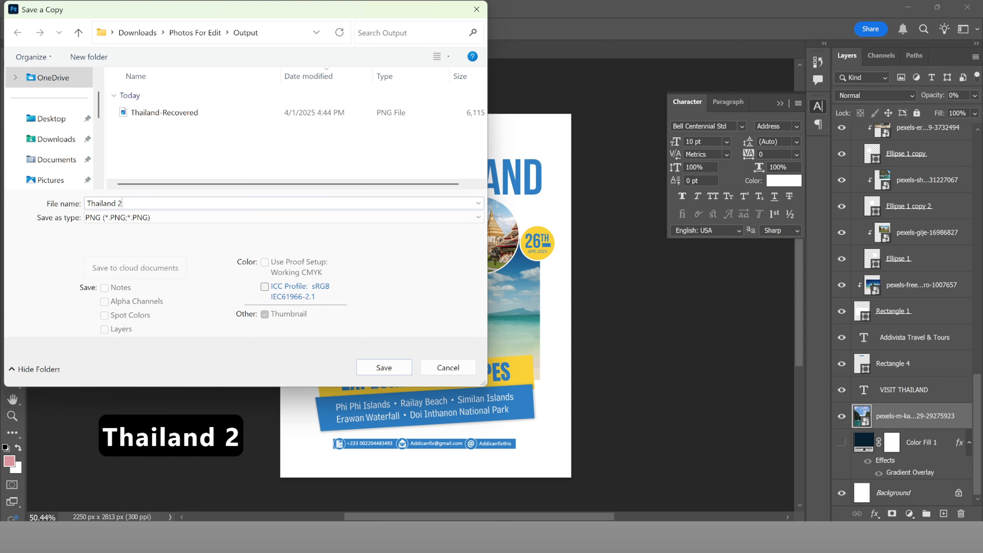
{"action": "left_click", "coordinate": [383, 368]}
Step: Finish the PNG export, then set the background fill to flat blue #0066a1
{"action": "left_click", "coordinate": [545, 158]}
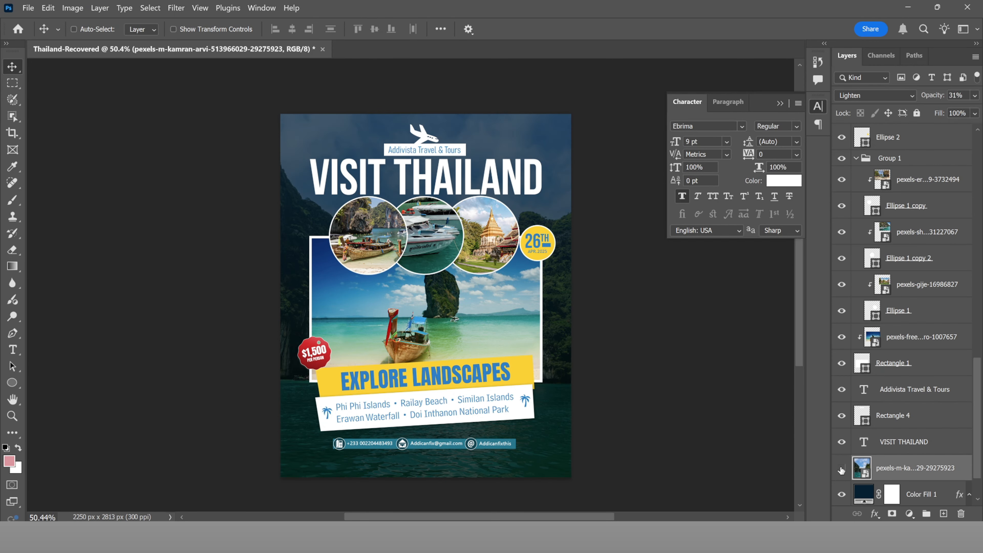
{"action": "left_click", "coordinate": [842, 468]}
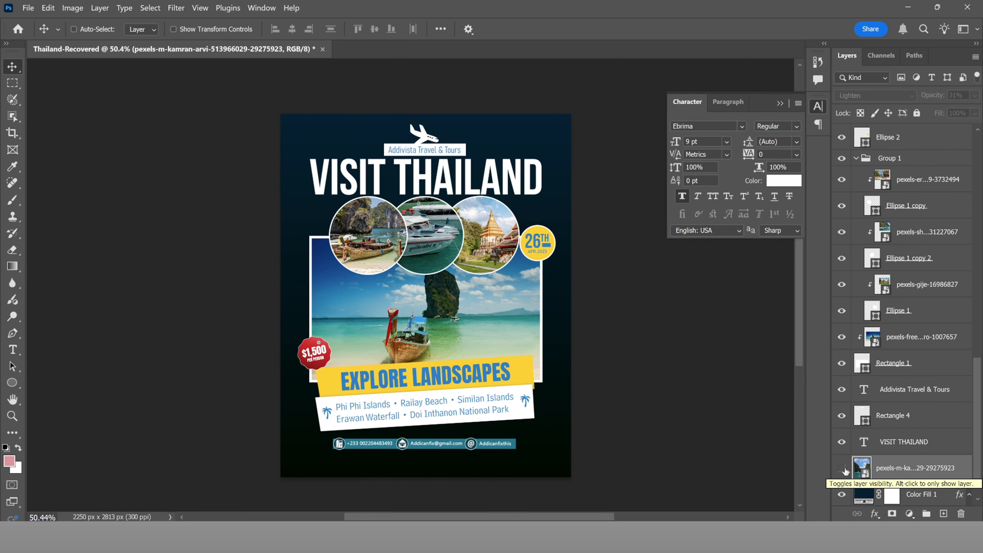
{"action": "left_click", "coordinate": [868, 495]}
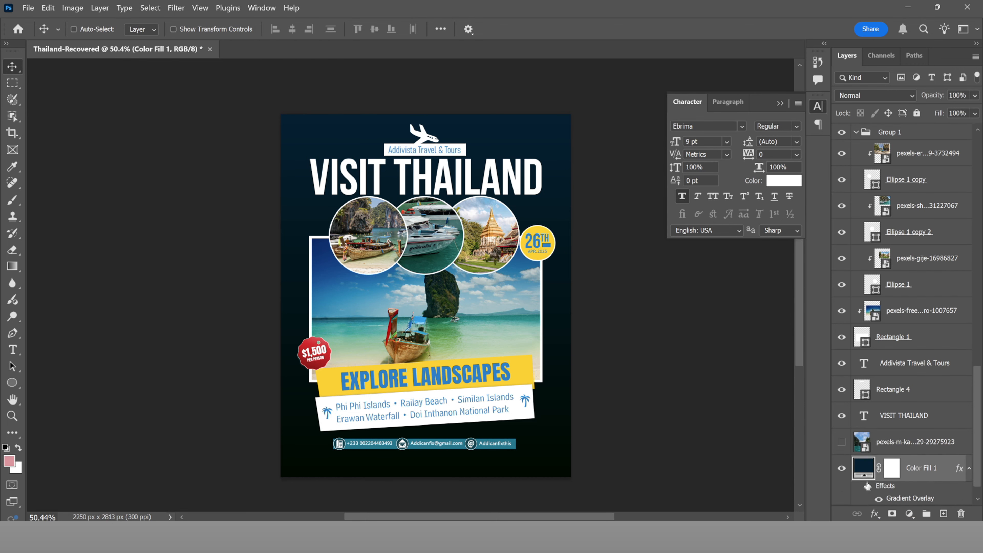
{"action": "double_click", "coordinate": [863, 470]}
{"action": "left_click_drag", "start_coordinate": [771, 128], "coordinate": [784, 166]}
{"action": "left_click", "coordinate": [906, 111]}
{"action": "left_click", "coordinate": [880, 500]}
{"action": "double_click", "coordinate": [864, 469]}
{"action": "mouse_move", "coordinate": [748, 134]}
{"action": "left_mouse_down"}
{"action": "mouse_move", "coordinate": [792, 152]}
{"action": "mouse_move", "coordinate": [774, 153]}
{"action": "mouse_move", "coordinate": [783, 167]}
{"action": "left_mouse_up"}
{"action": "left_click", "coordinate": [908, 90]}
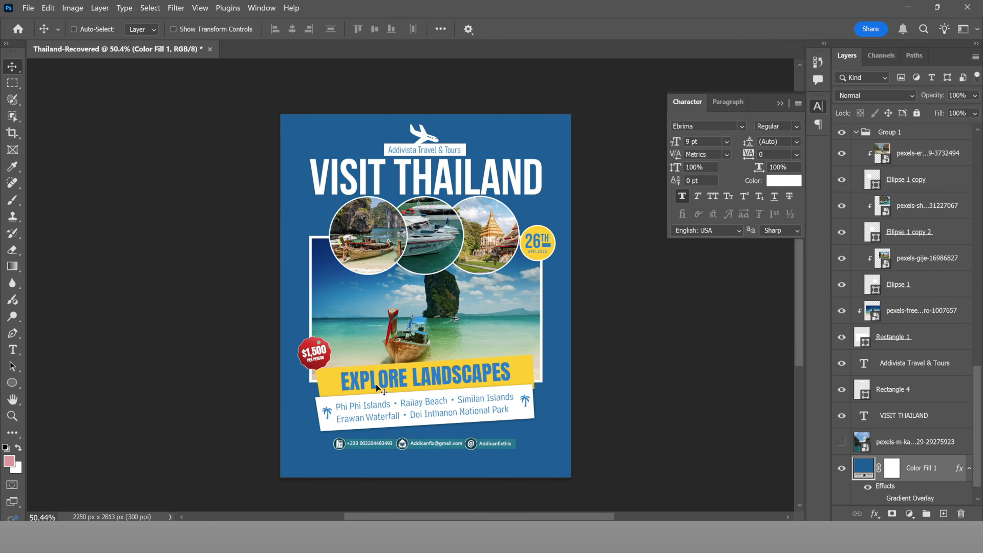
Step: Save a PNG copy of the blue poster named 'Thailand 3'
{"action": "left_click", "coordinate": [28, 8]}
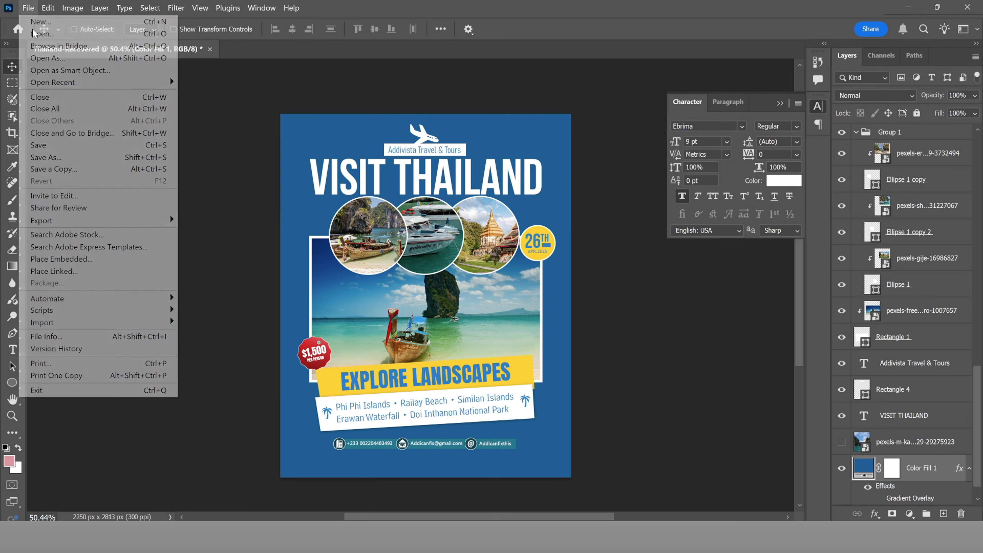
{"action": "left_click", "coordinate": [55, 169]}
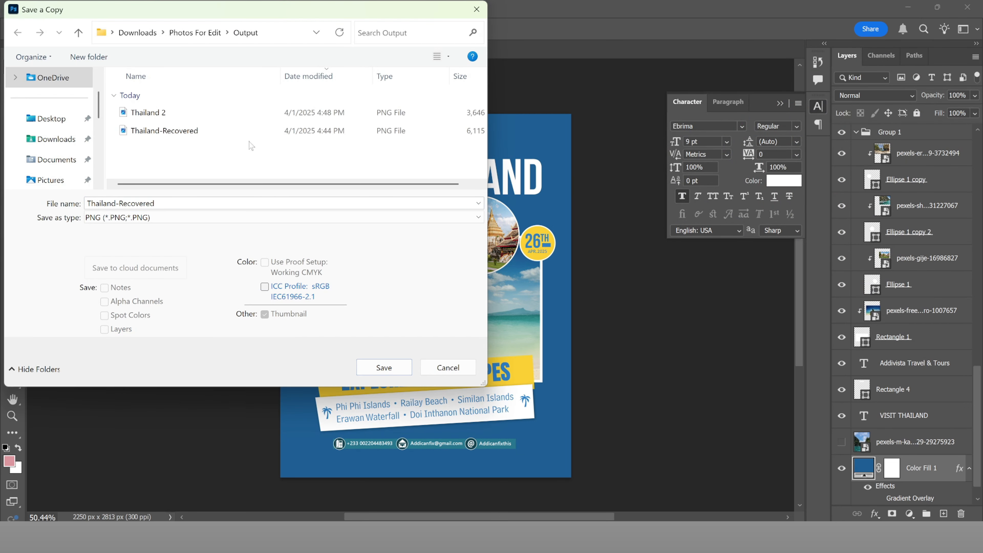
{"action": "type", "text": "Thailand 3"}
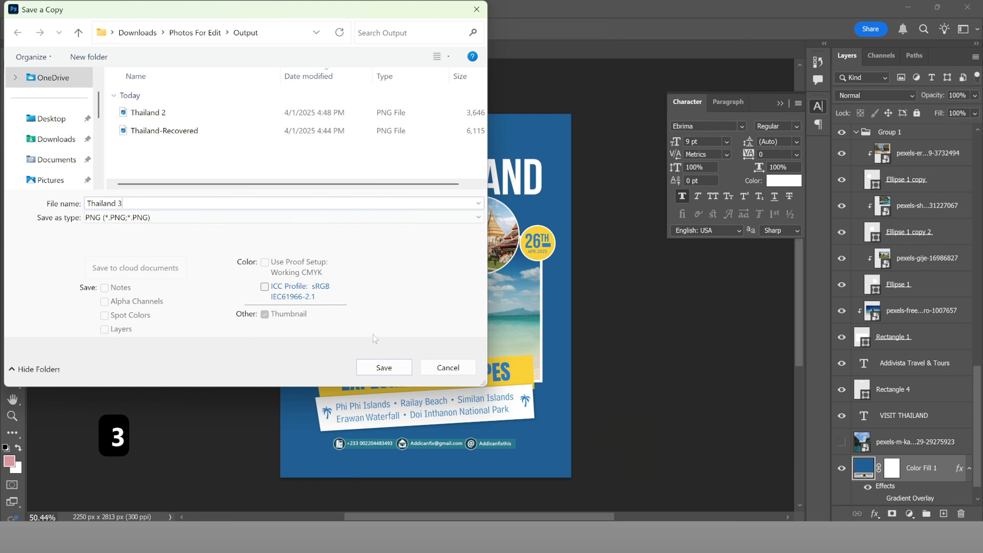
{"action": "left_click", "coordinate": [391, 370]}
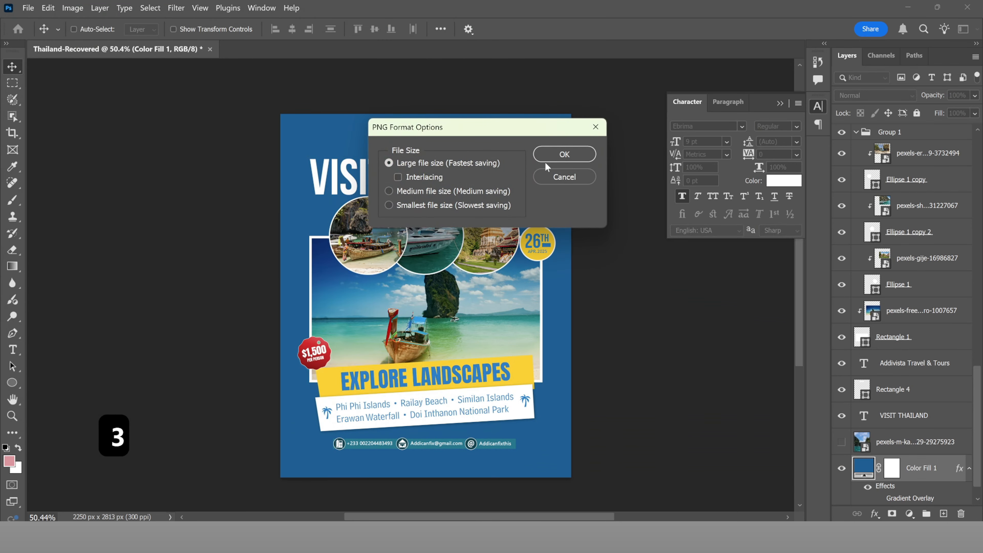
{"action": "left_click", "coordinate": [547, 157]}
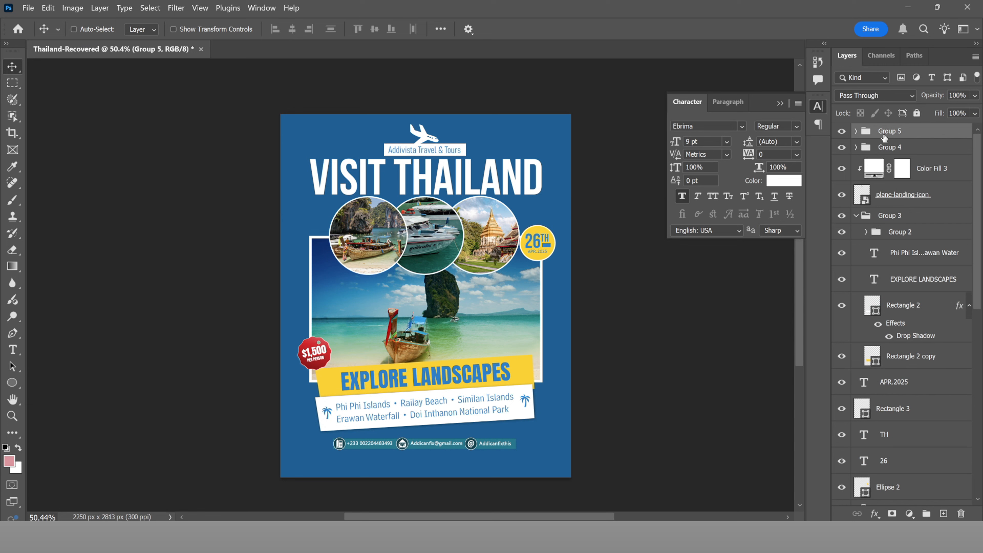
Step: Rename Group 5 to 'Contact icons'
{"action": "double_click", "coordinate": [883, 134]}
{"action": "key", "text": "ctrl+a"}
{"action": "type", "text": "Contact icons"}
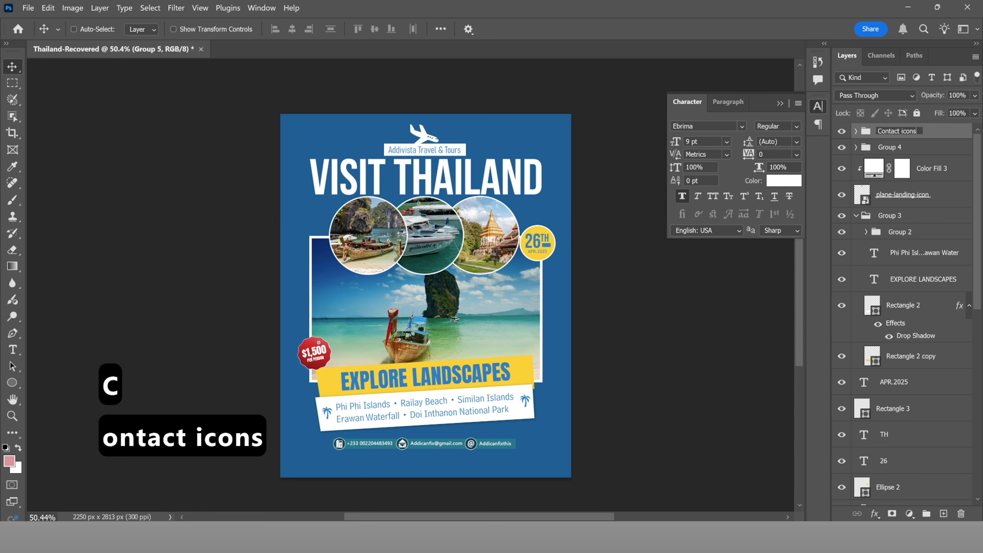
{"action": "key", "text": "Return"}
Step: Move the three price badge layers to the top and group them as 'Price Session'
{"action": "left_click", "coordinate": [857, 146]}
{"action": "left_click", "coordinate": [914, 196]}
{"action": "left_click", "coordinate": [917, 172], "text": "ctrl"}
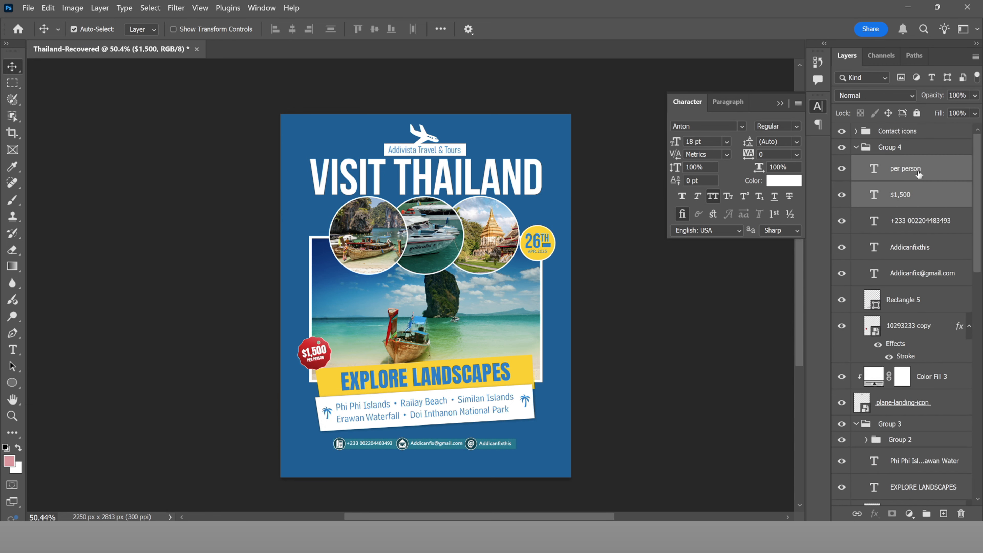
{"action": "left_click", "coordinate": [911, 326], "text": "ctrl"}
{"action": "left_click_drag", "start_coordinate": [910, 325], "coordinate": [900, 122]}
{"action": "key", "text": "ctrl+g"}
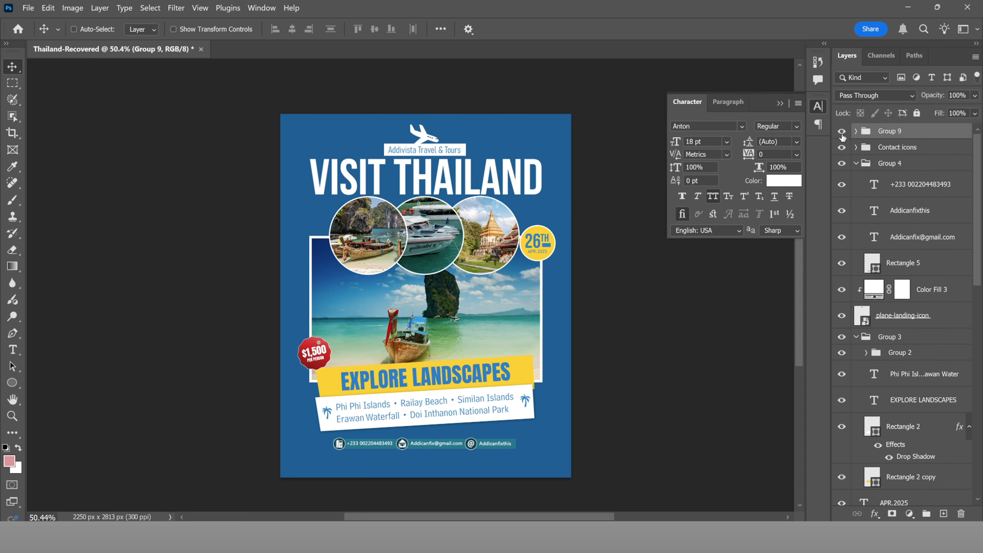
{"action": "double_click", "coordinate": [898, 131]}
{"action": "type", "text": "Price Session"}
{"action": "key", "text": "Return"}
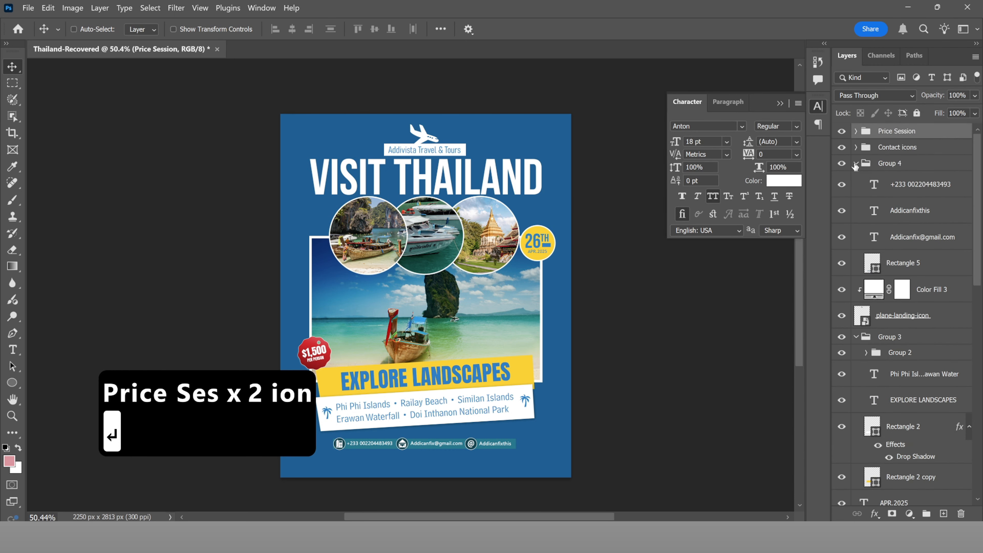
Step: Move the three contact text layers out of Group 4 and group them as 'Contact Details text'
{"action": "left_click", "coordinate": [922, 184]}
{"action": "left_click", "coordinate": [922, 237], "text": "shift"}
{"action": "left_click_drag", "start_coordinate": [921, 237], "coordinate": [911, 157]}
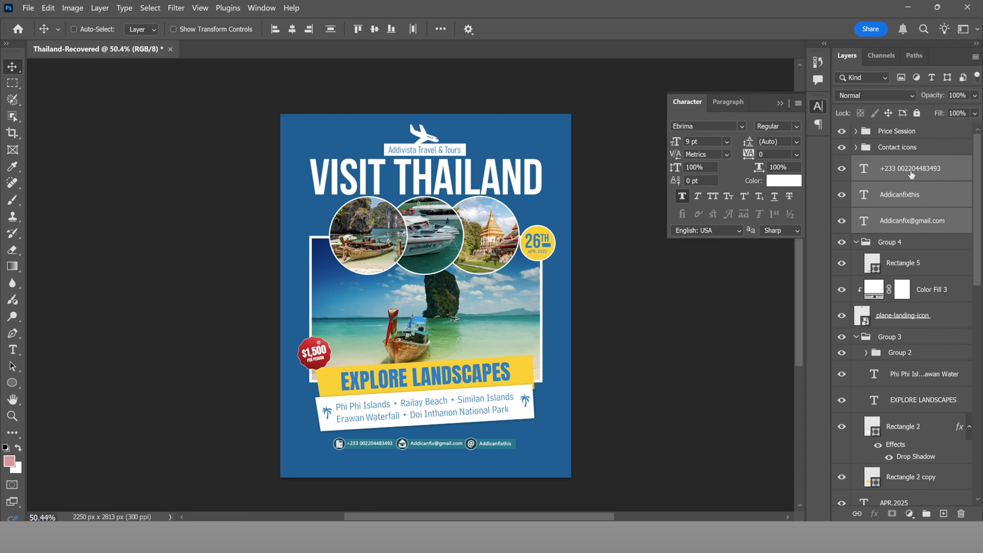
{"action": "key", "text": "ctrl+g"}
{"action": "double_click", "coordinate": [903, 162]}
{"action": "type", "text": "Contact Details text"}
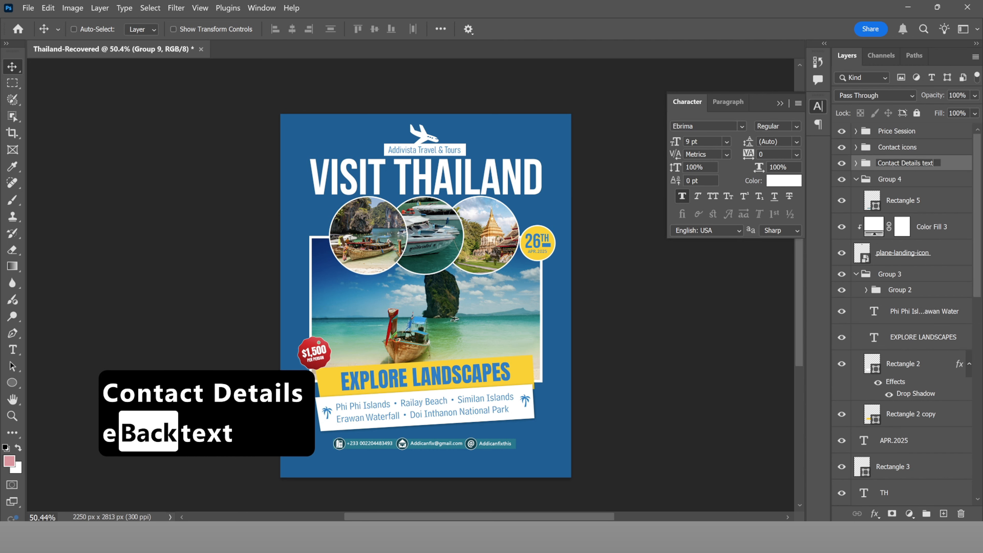
{"action": "key", "text": "Return"}
Step: Delete the Group 4 folder while keeping its layers
{"action": "left_click", "coordinate": [857, 180]}
{"action": "left_click", "coordinate": [857, 181]}
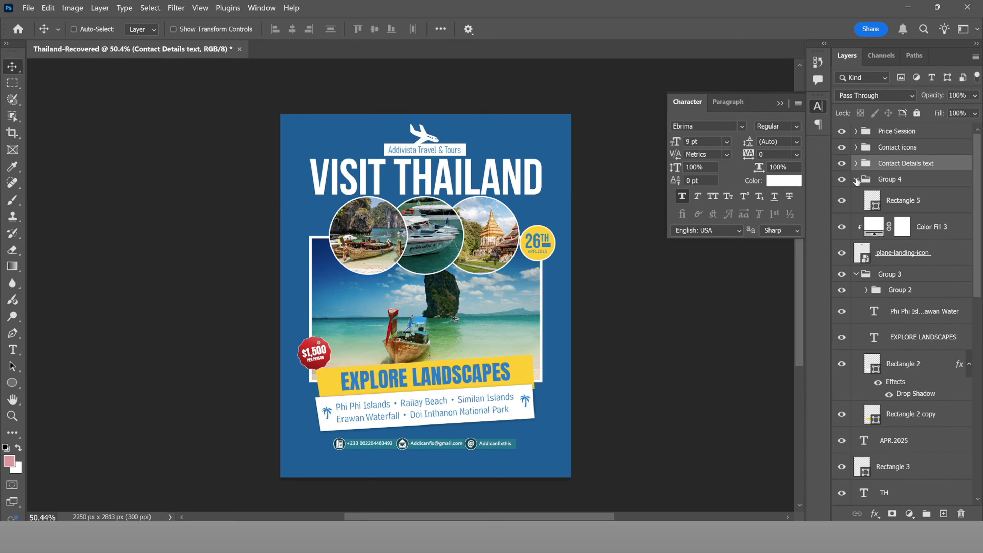
{"action": "left_click", "coordinate": [890, 179]}
{"action": "key", "text": "Delete"}
Step: Rename Rectangle 5 to 'Contact Rect Backgr'
{"action": "double_click", "coordinate": [892, 184]}
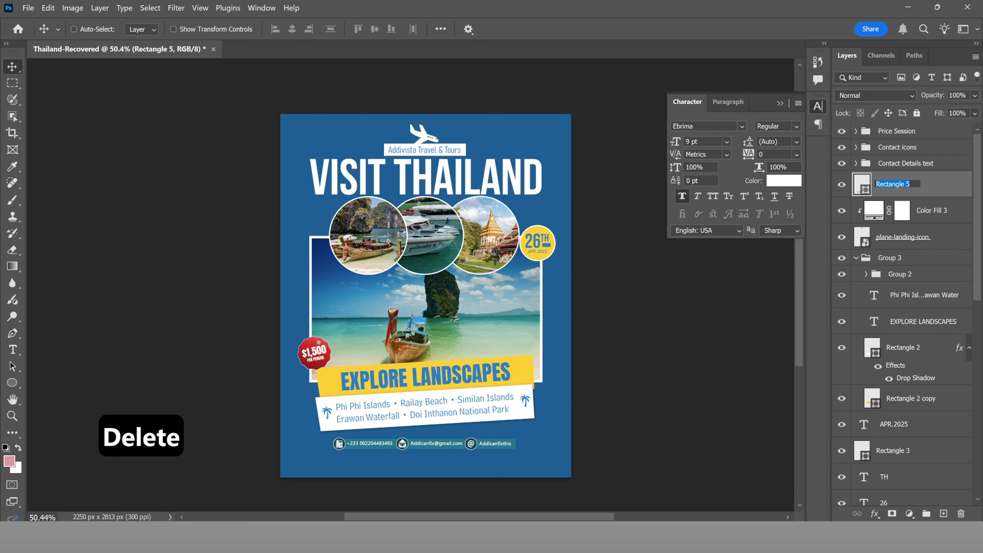
{"action": "type", "text": "Contra"}
{"action": "key", "text": "BackSpace"}
{"action": "key", "text": "BackSpace"}
{"action": "type", "text": "act Rect Backgr"}
{"action": "key", "text": "Return"}
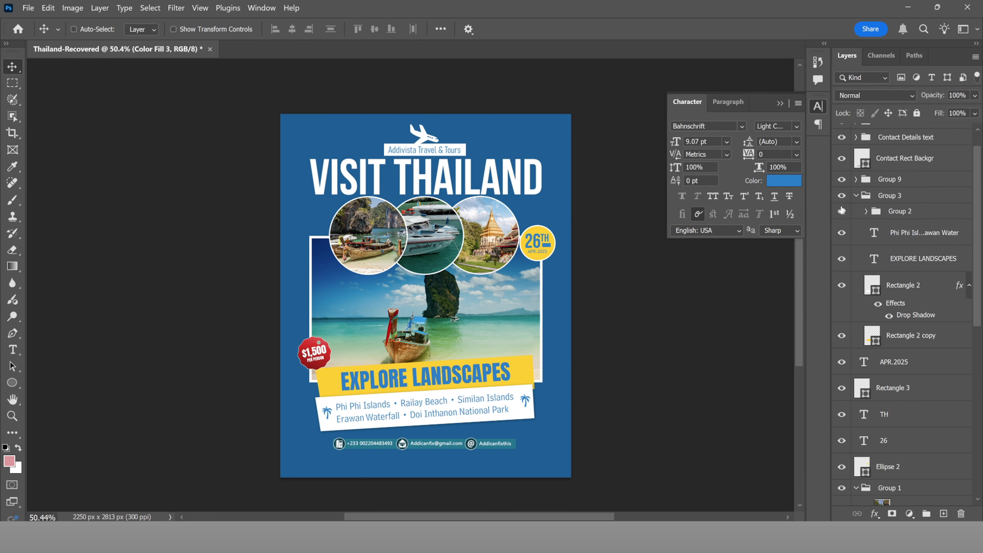
Step: Rename Group 9 to 'Addi Logo' and place Rectangle 4 beneath the Addivista Travel & Tours text
{"action": "scroll", "coordinate": [842, 210], "scroll_direction": "up", "scroll_amount": 1}
{"action": "double_click", "coordinate": [890, 205]}
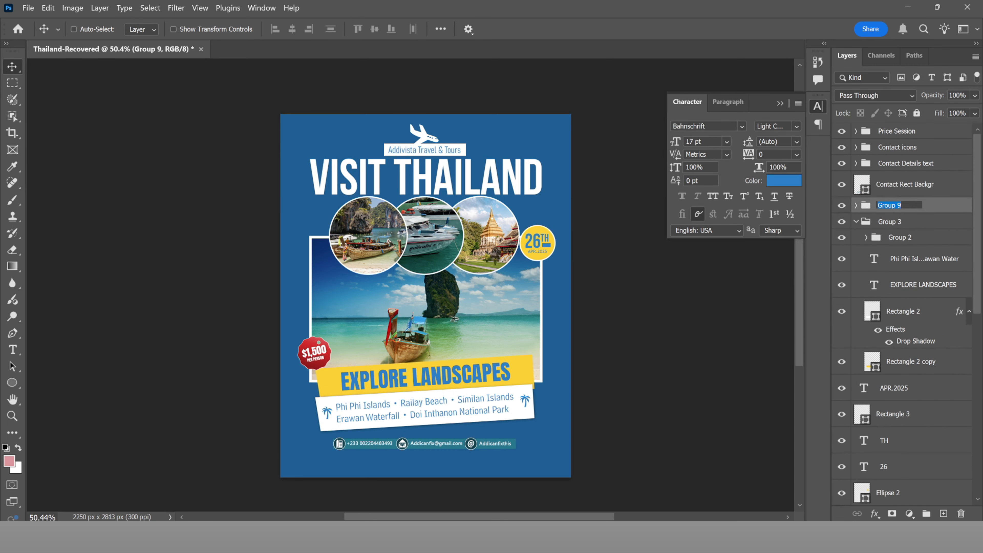
{"action": "type", "text": "Addi Loo"}
{"action": "key", "text": "BackSpace"}
{"action": "type", "text": "go"}
{"action": "key", "text": "Return"}
{"action": "scroll", "coordinate": [890, 207], "scroll_direction": "down", "scroll_amount": 8}
{"action": "left_click_drag", "start_coordinate": [908, 493], "coordinate": [944, 310]}
Step: Rename the banner group, Group 3, to 'Explore Places'
{"action": "left_click", "coordinate": [856, 206]}
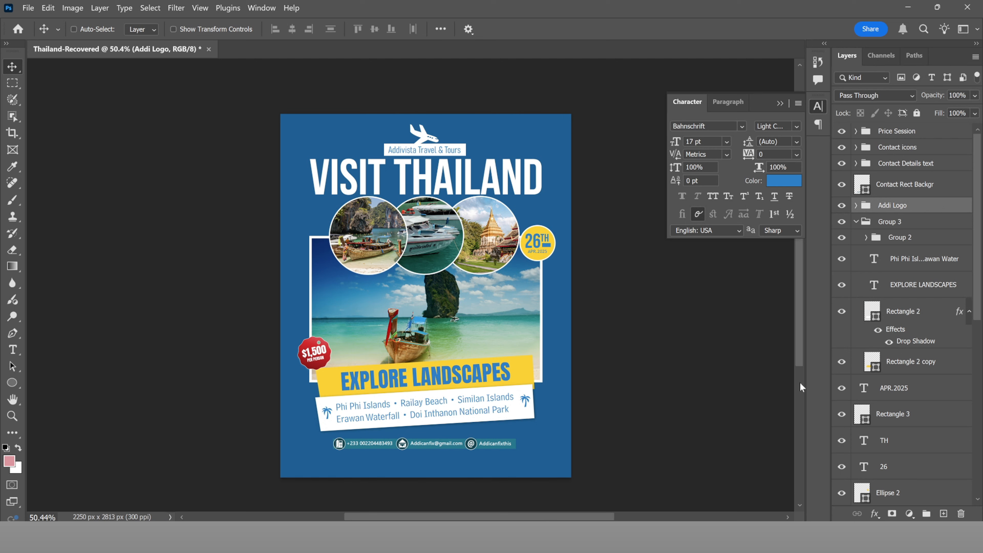
{"action": "left_click", "coordinate": [856, 222]}
{"action": "left_click", "coordinate": [842, 221]}
{"action": "left_click", "coordinate": [842, 221]}
{"action": "double_click", "coordinate": [889, 221]}
{"action": "type", "text": "Explore Place"}
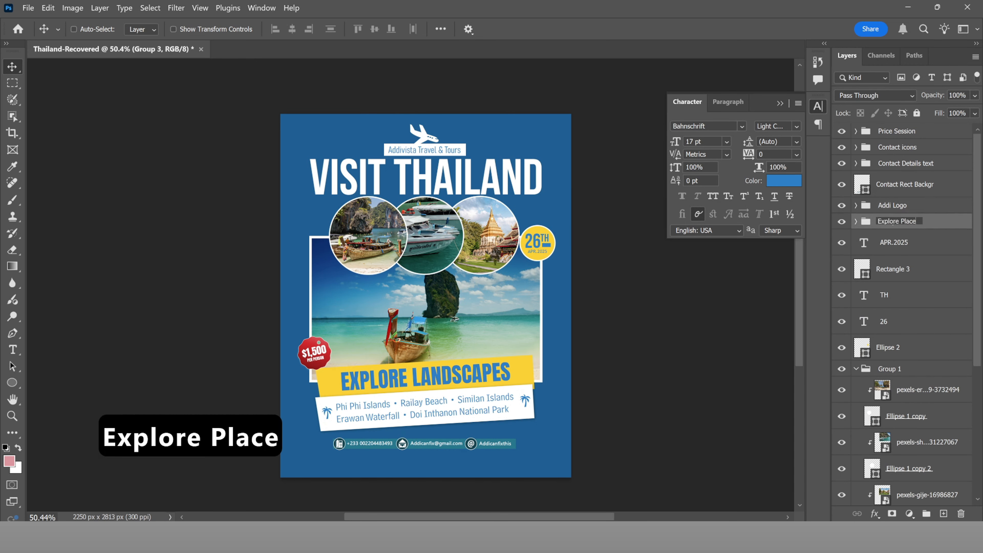
{"action": "type", "text": "s"}
Step: Group the APR.2025, 26 and Ellipse 2 layers as 'Date'
{"action": "left_click", "coordinate": [890, 244]}
{"action": "left_click", "coordinate": [908, 328], "text": "shift"}
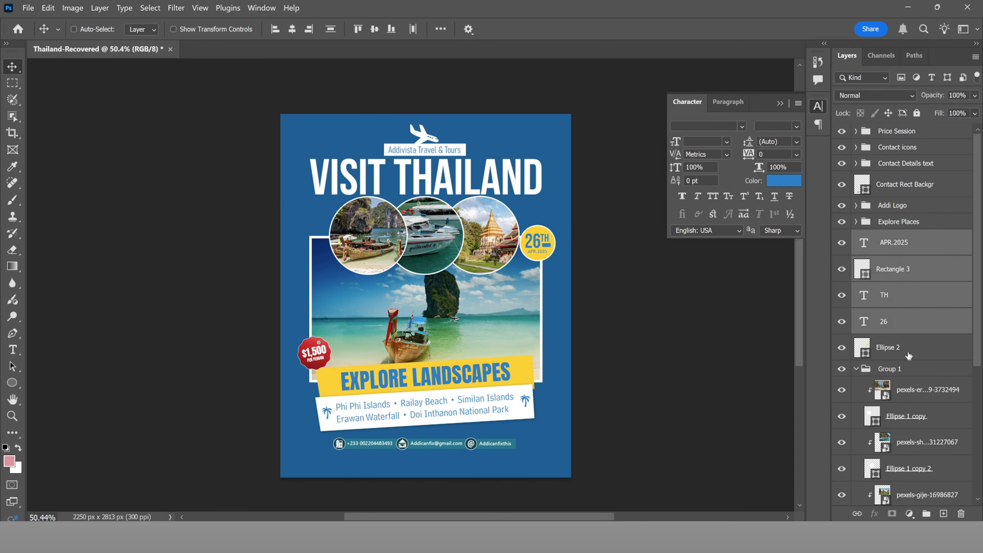
{"action": "left_click", "coordinate": [908, 353], "text": "shift"}
{"action": "key", "text": "ctrl+g"}
{"action": "double_click", "coordinate": [889, 238]}
{"action": "type", "text": "Date"}
{"action": "key", "text": "Return"}
Step: Rename Group 1, the circle photos, to 'Places Images'
{"action": "left_click", "coordinate": [856, 254]}
{"action": "left_click", "coordinate": [842, 254]}
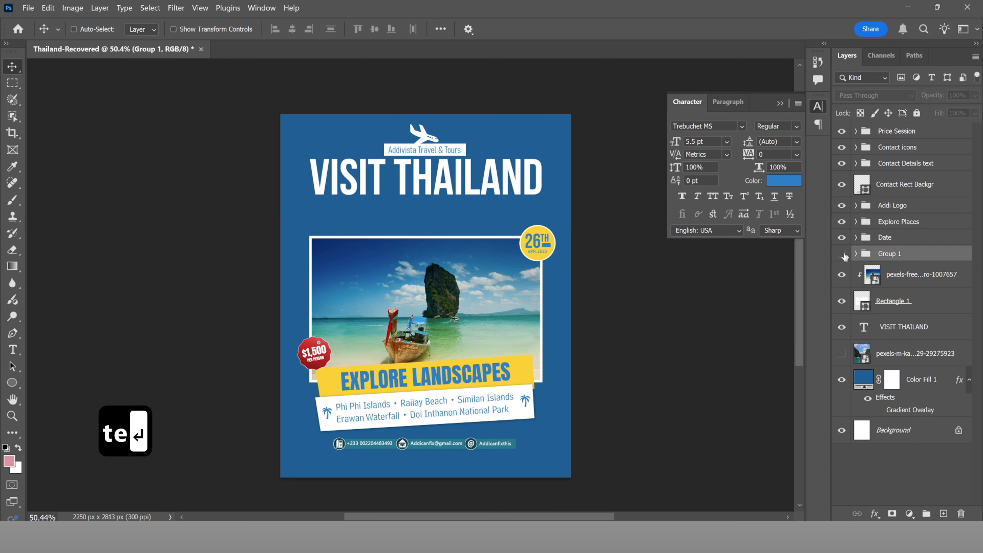
{"action": "left_click", "coordinate": [843, 254]}
{"action": "double_click", "coordinate": [889, 254]}
{"action": "type", "text": "Places Images"}
{"action": "key", "text": "Return"}
Step: Group the large beach photo with Rectangle 1 as 'Base Image'
{"action": "left_click", "coordinate": [914, 278]}
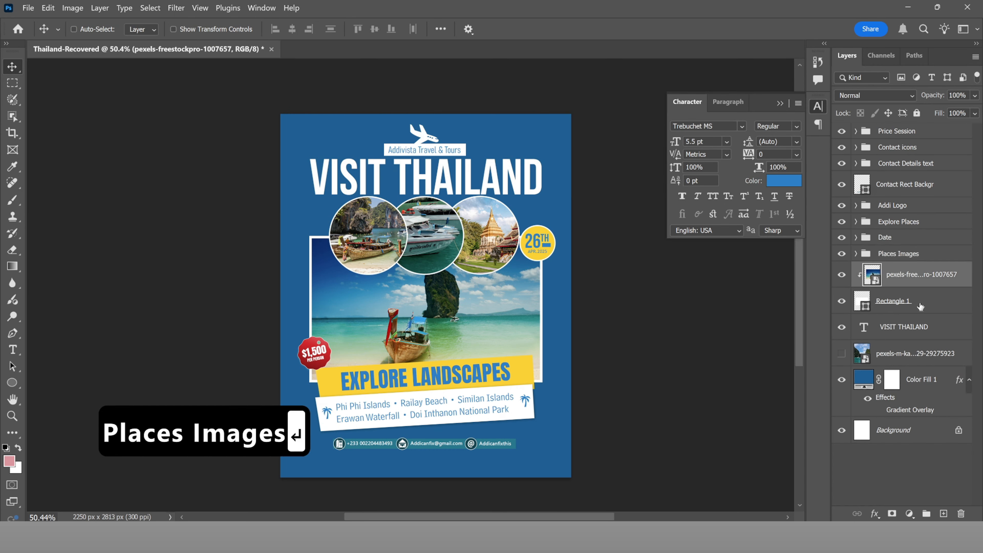
{"action": "left_click", "coordinate": [921, 306], "text": "shift"}
{"action": "left_click", "coordinate": [927, 514]}
{"action": "double_click", "coordinate": [890, 270]}
{"action": "type", "text": "Base Image"}
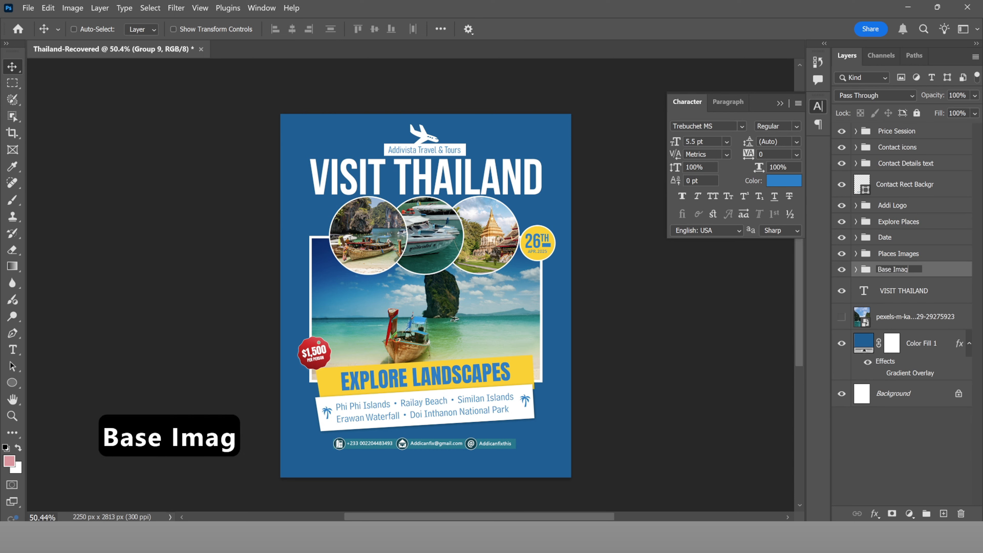
{"action": "key", "text": "Return"}
Step: Rename the Color Fill 1 layer to 'Background Color'
{"action": "left_click", "coordinate": [902, 291]}
{"action": "left_click", "coordinate": [901, 319]}
{"action": "double_click", "coordinate": [922, 343]}
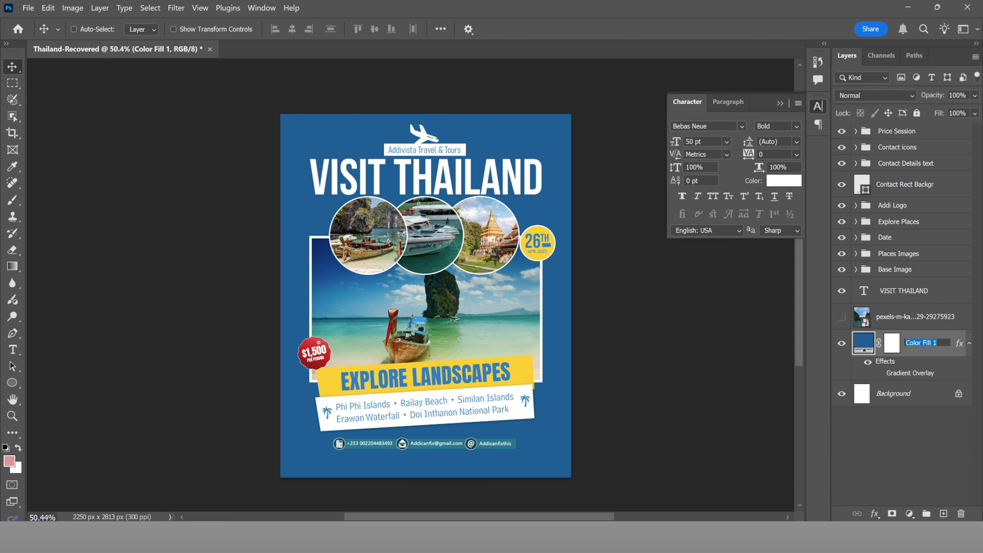
{"action": "type", "text": "Background Color"}
{"action": "key", "text": "Return"}
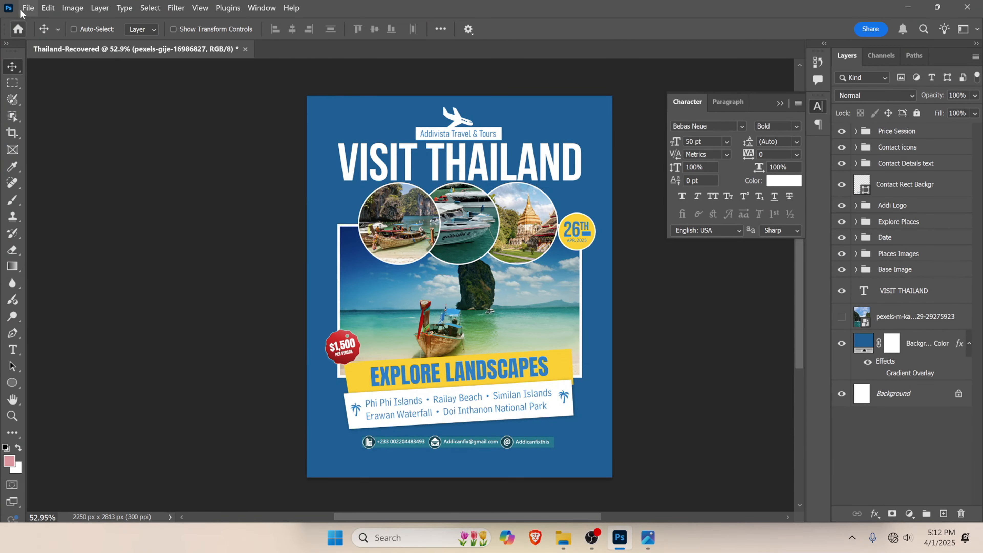
Step: Save the poster as Thailand.psd in Photoshop format in the Output folder, then close it
{"action": "left_click", "coordinate": [24, 8]}
{"action": "left_click", "coordinate": [66, 157]}
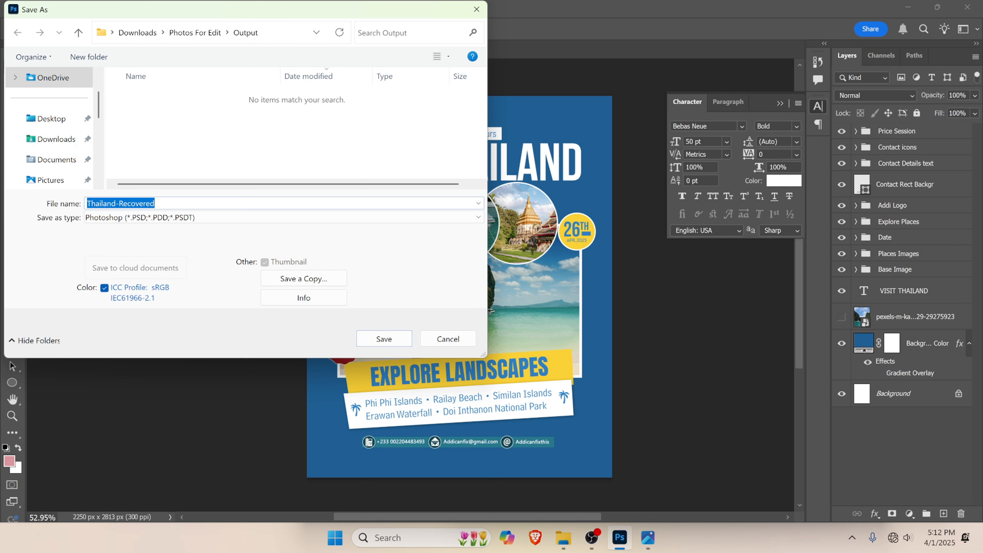
{"action": "left_click_drag", "start_coordinate": [116, 204], "coordinate": [158, 204]}
{"action": "key", "text": "BackSpace"}
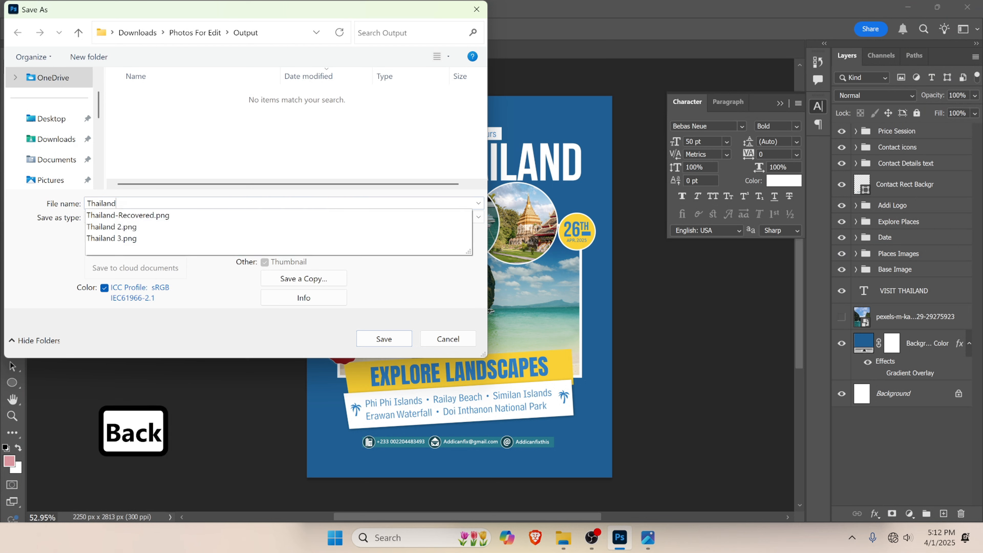
{"action": "left_click", "coordinate": [215, 335]}
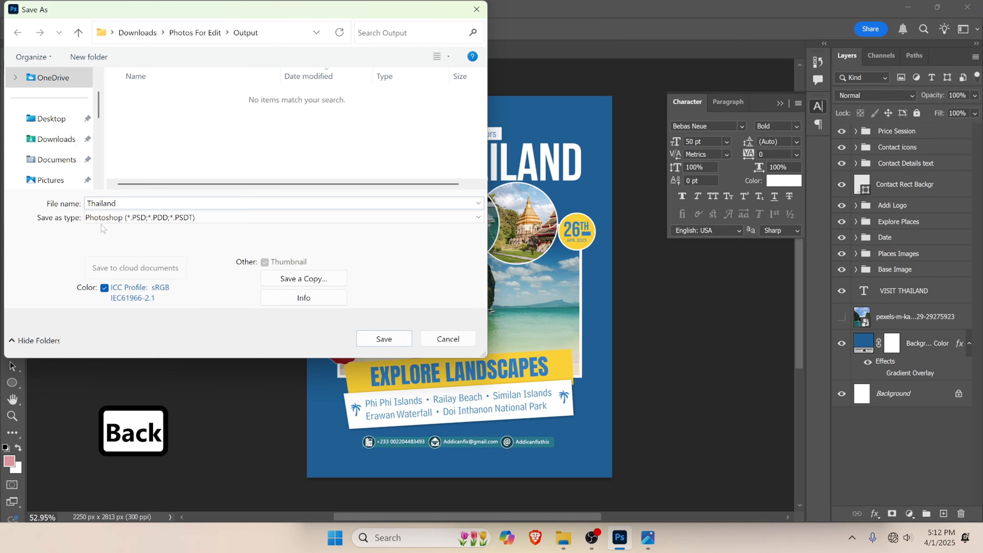
{"action": "left_click", "coordinate": [364, 341]}
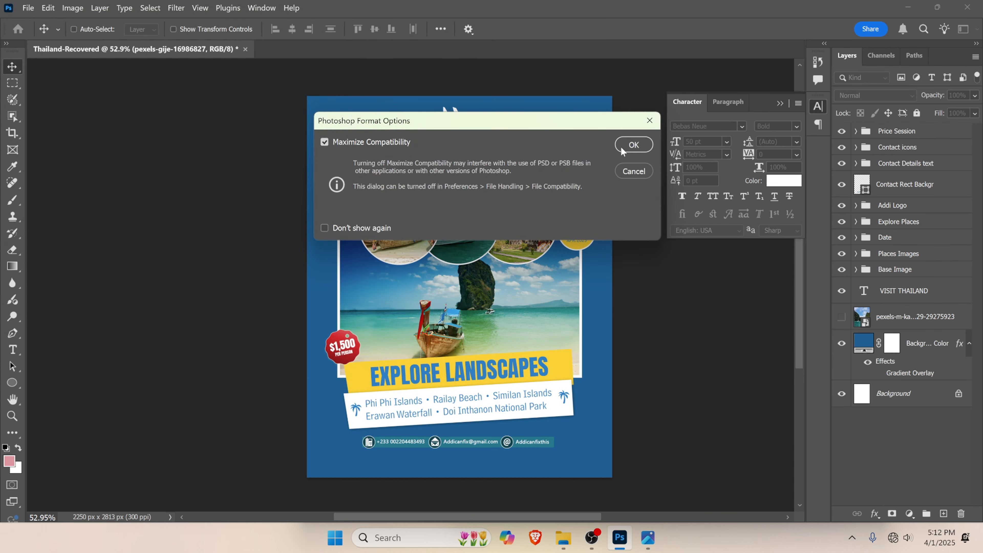
{"action": "left_click", "coordinate": [632, 145]}
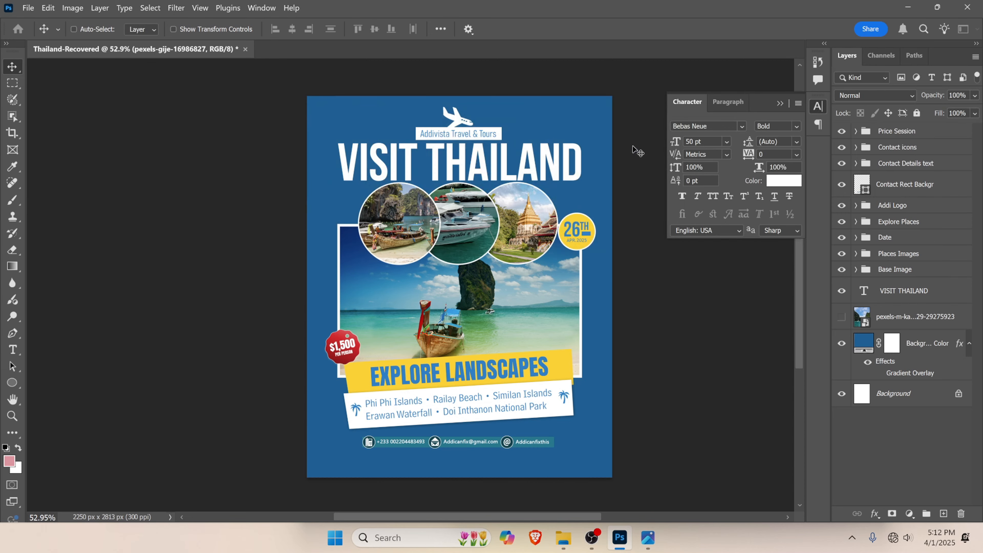
{"action": "left_click", "coordinate": [969, 7]}
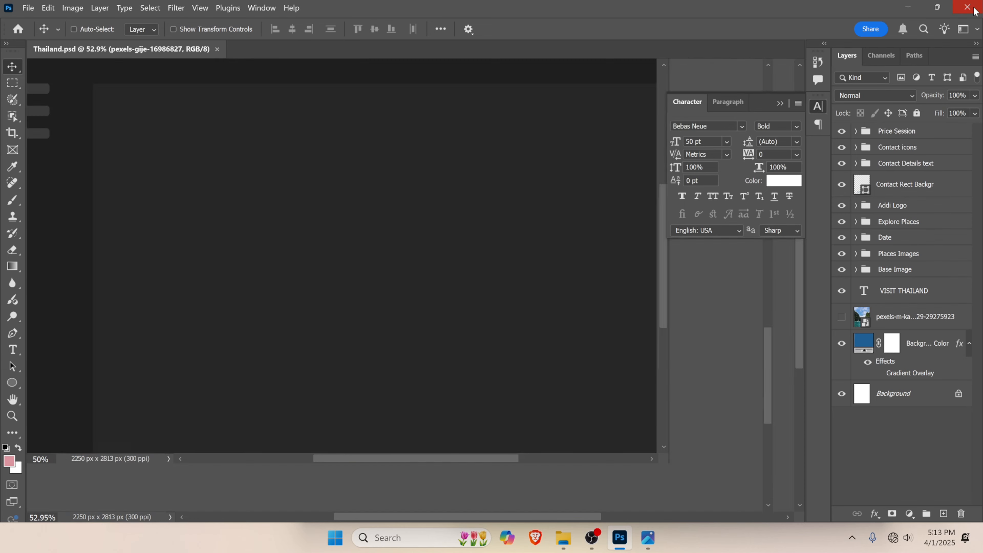